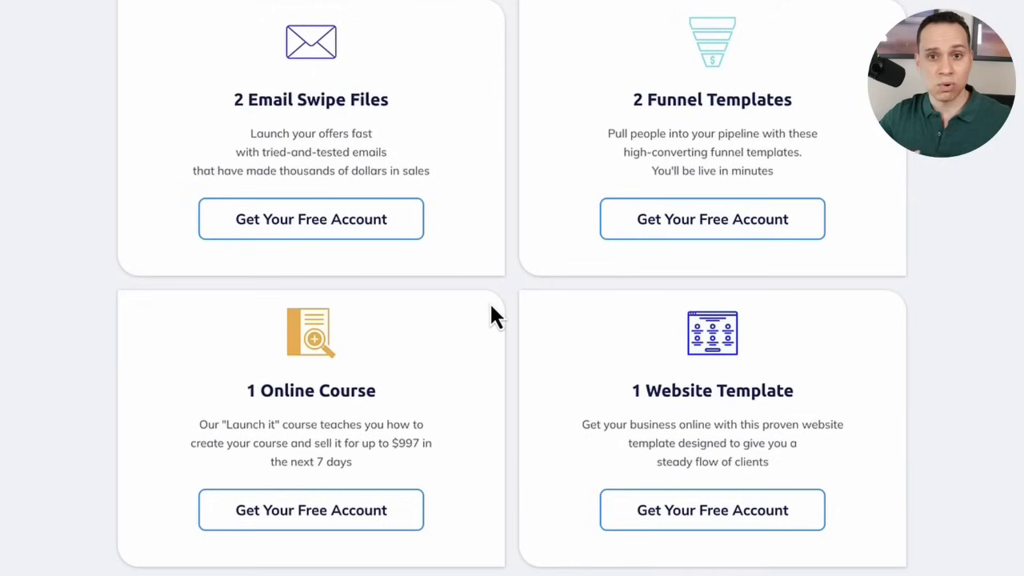
Go to the free account sign-up from the online course offer, and open the account's funnels list.
left_click(324, 520)
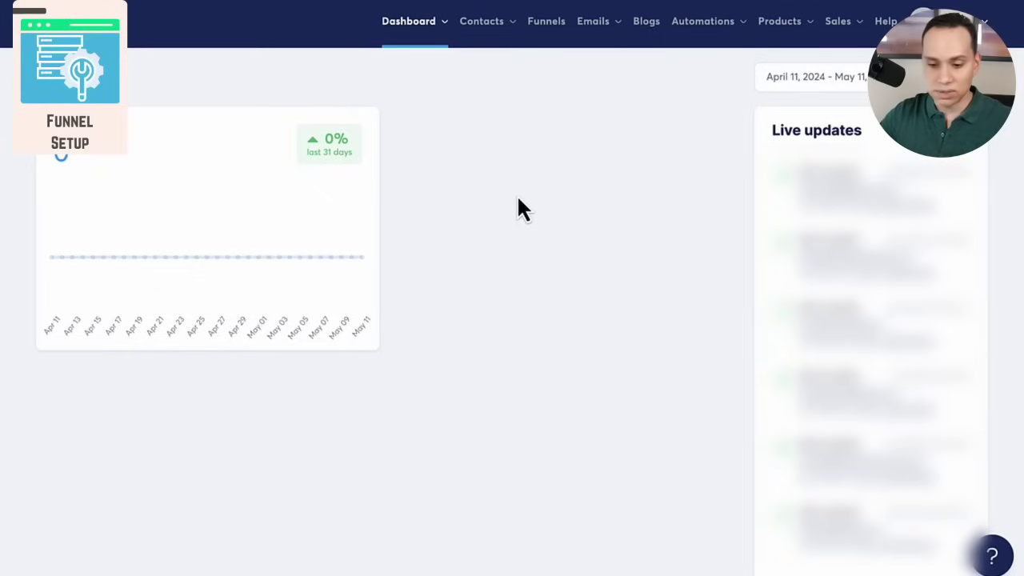
scroll(516, 194, "up", 1)
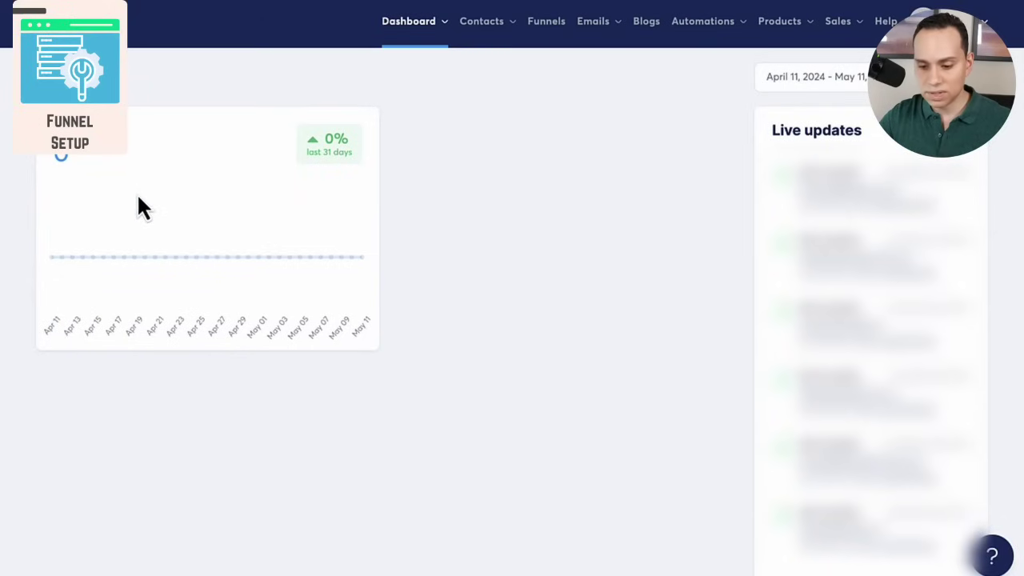
mouse_move(619, 48)
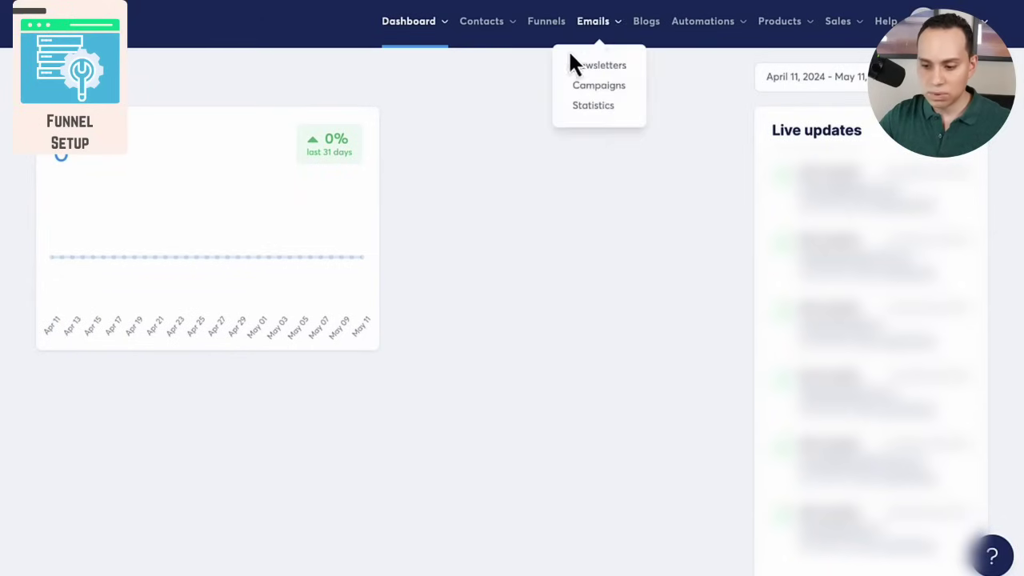
left_click(552, 32)
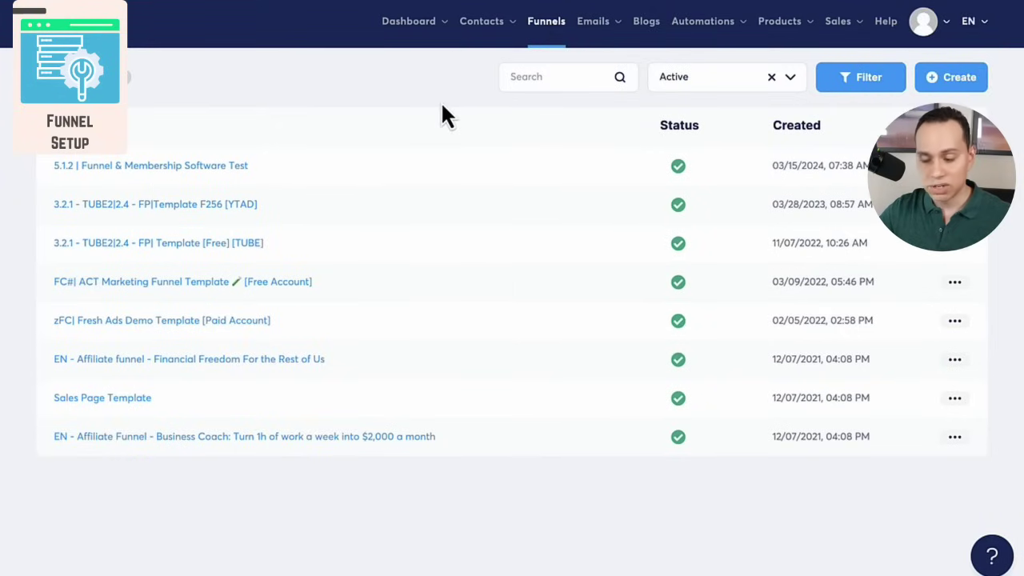
left_click(945, 80)
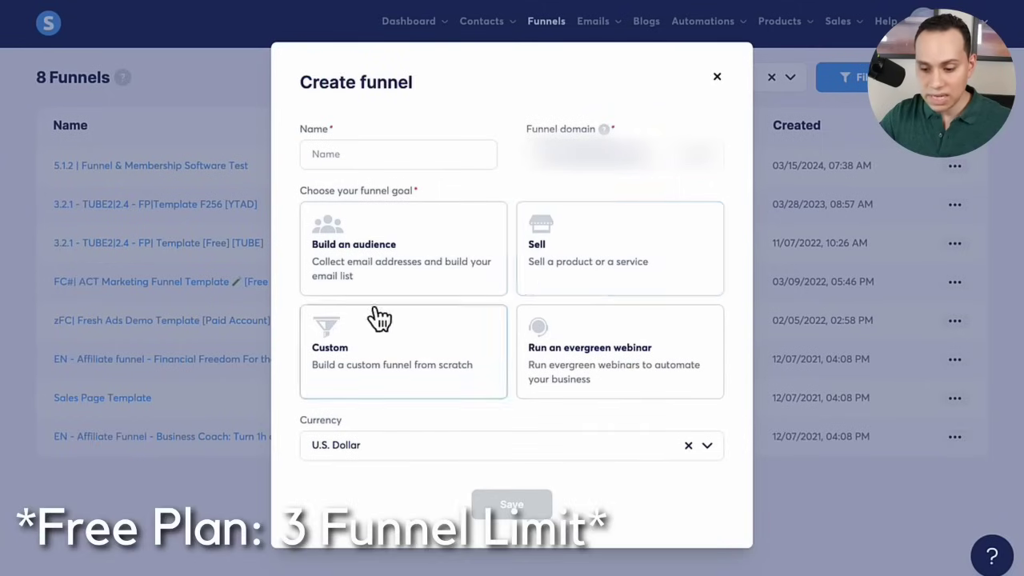
left_click(610, 250)
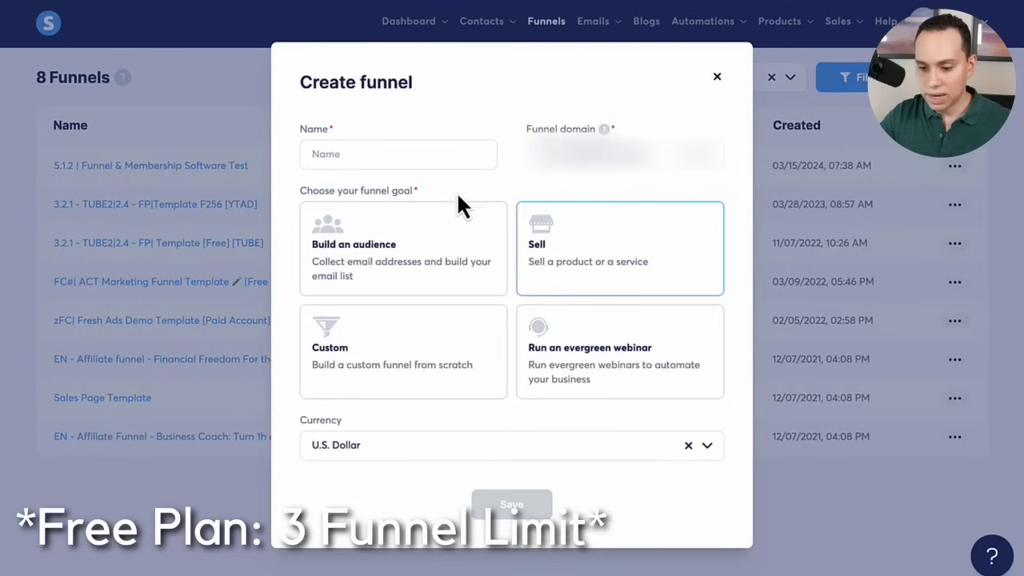
left_click(430, 152)
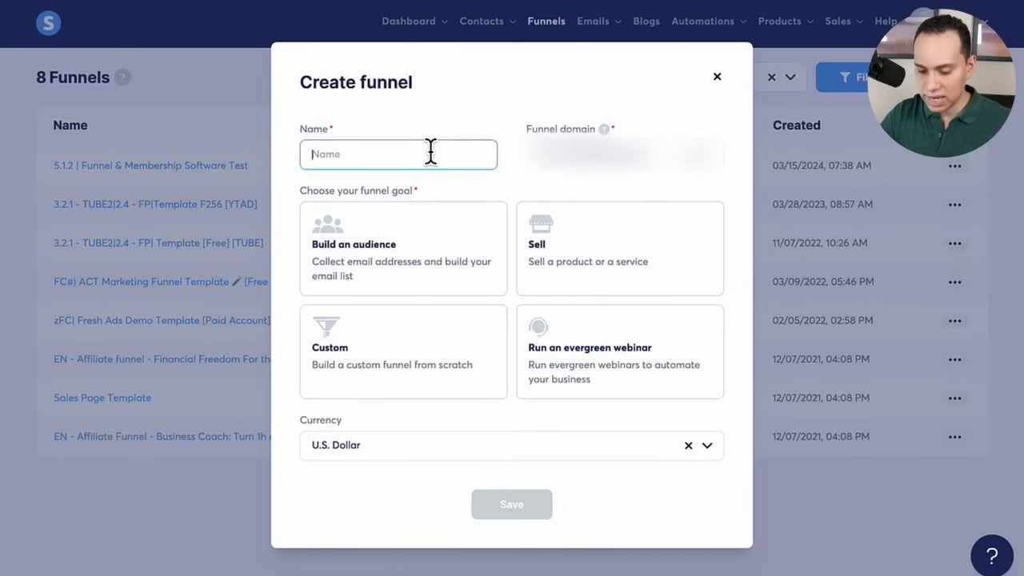
type("Awesome Funnel #1")
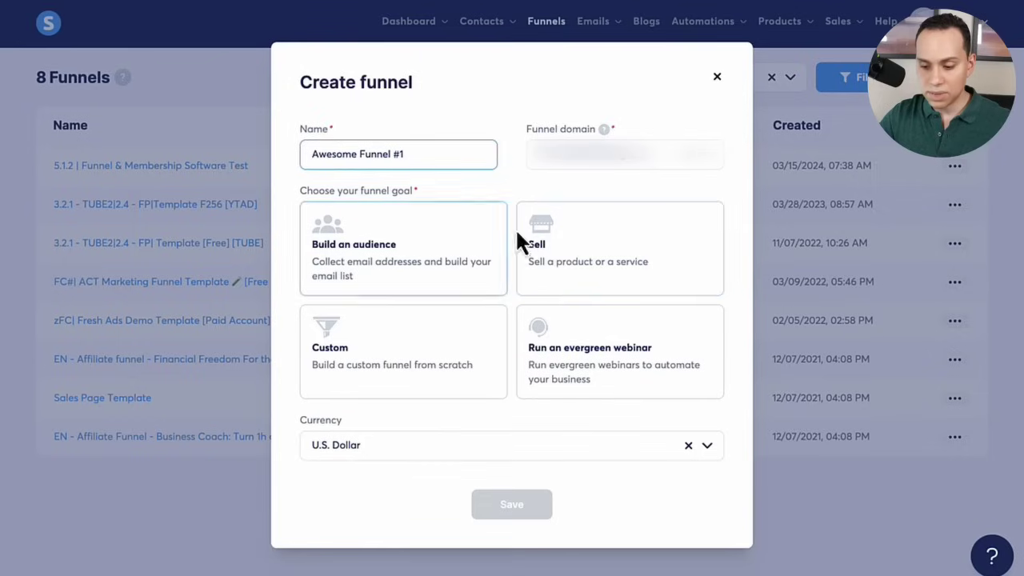
left_click(569, 253)
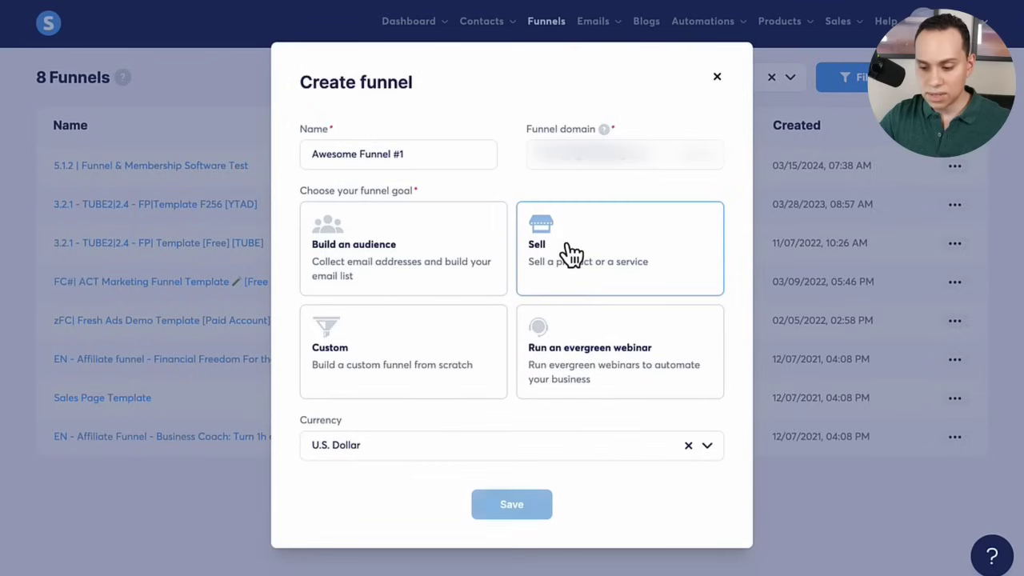
left_click(716, 78)
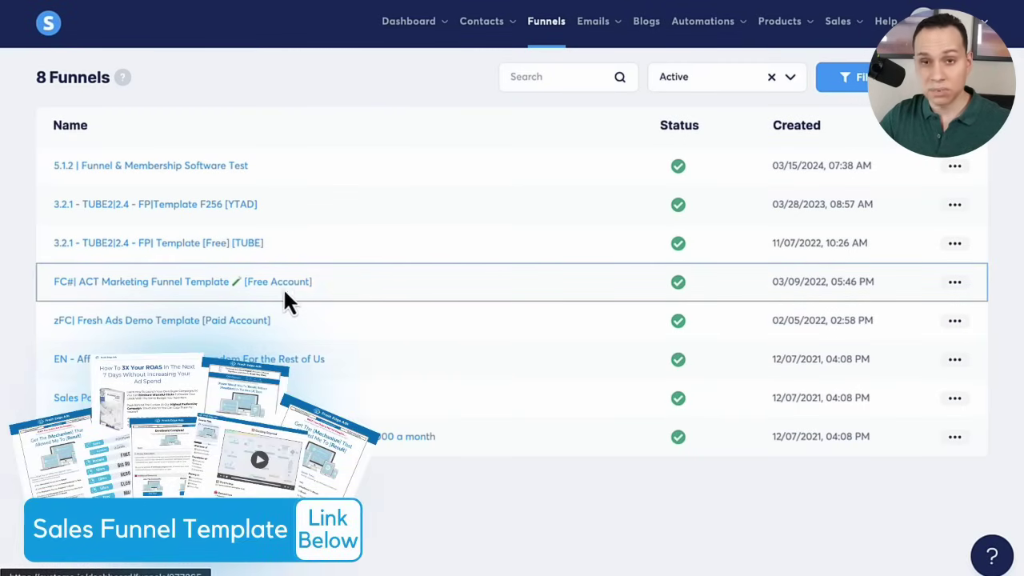
Duplicate the "FC#| ACT Marketing Funnel Template [Free Account]" funnel as "T2| Demo Funnel" and open the copy.
left_click(955, 285)
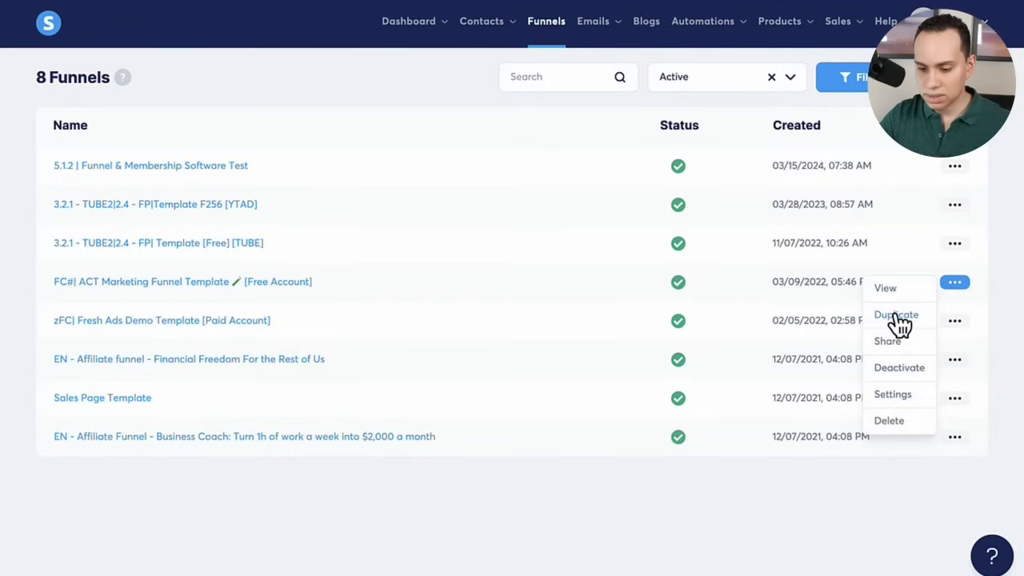
left_click(894, 317)
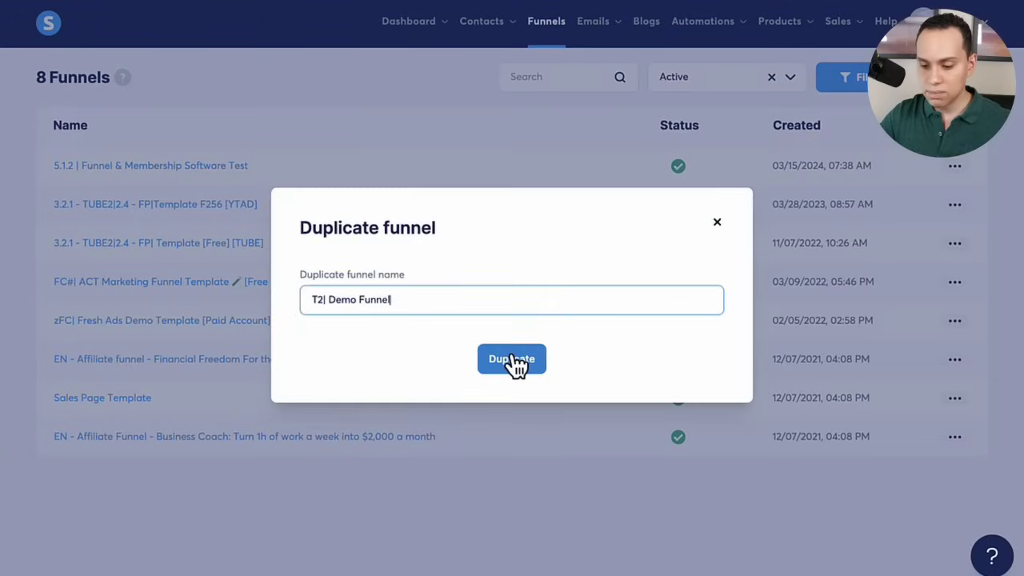
left_click(510, 360)
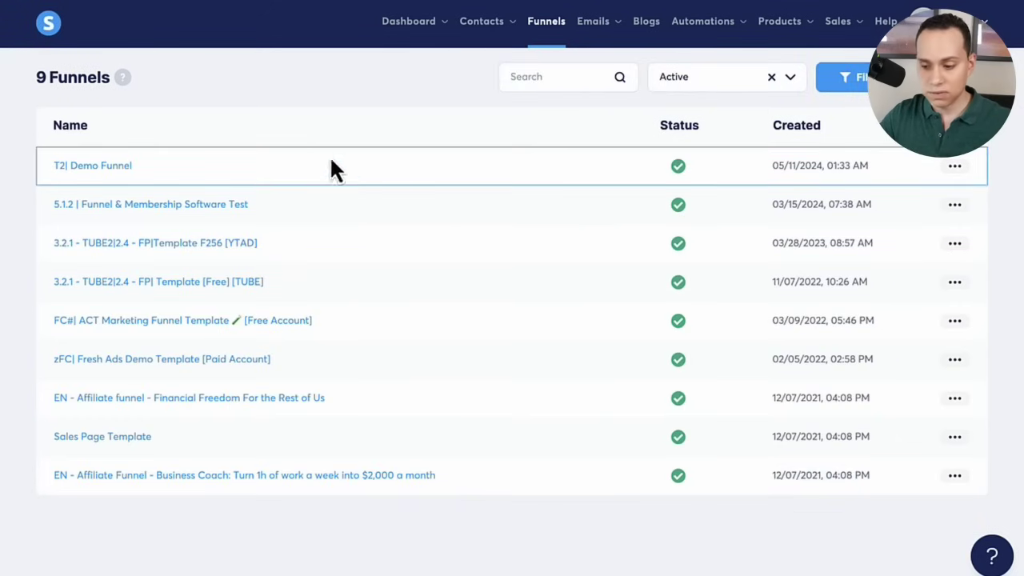
left_click(118, 178)
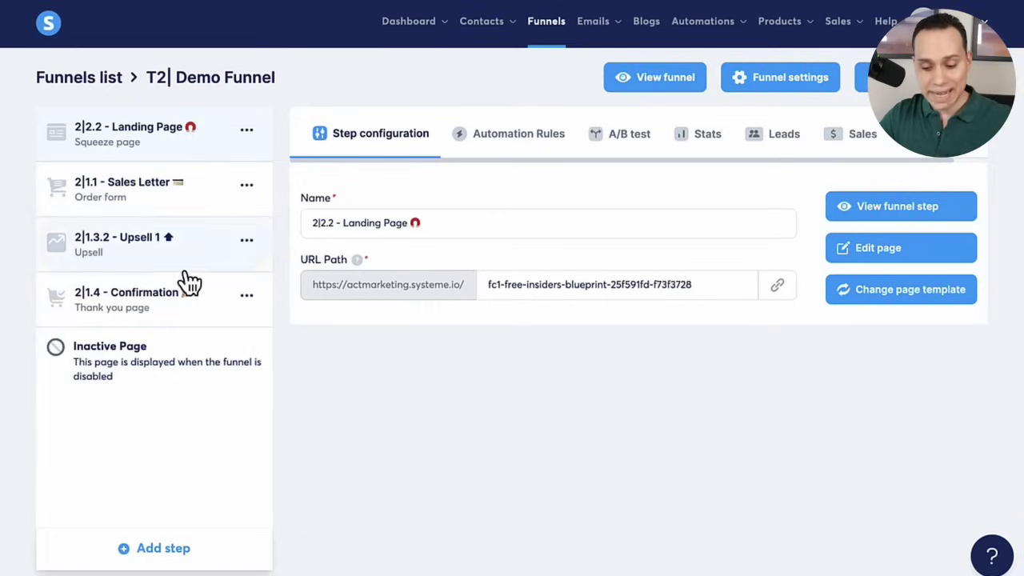
Examine the opt-in, sales, webinar and misc page types available for a new funnel step, without creating one.
left_click(164, 549)
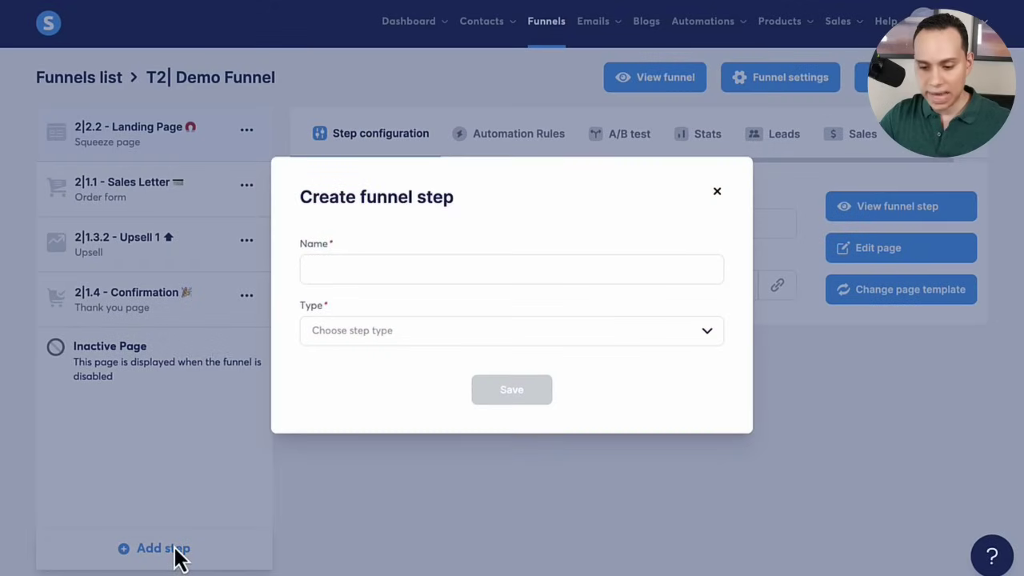
left_click(378, 271)
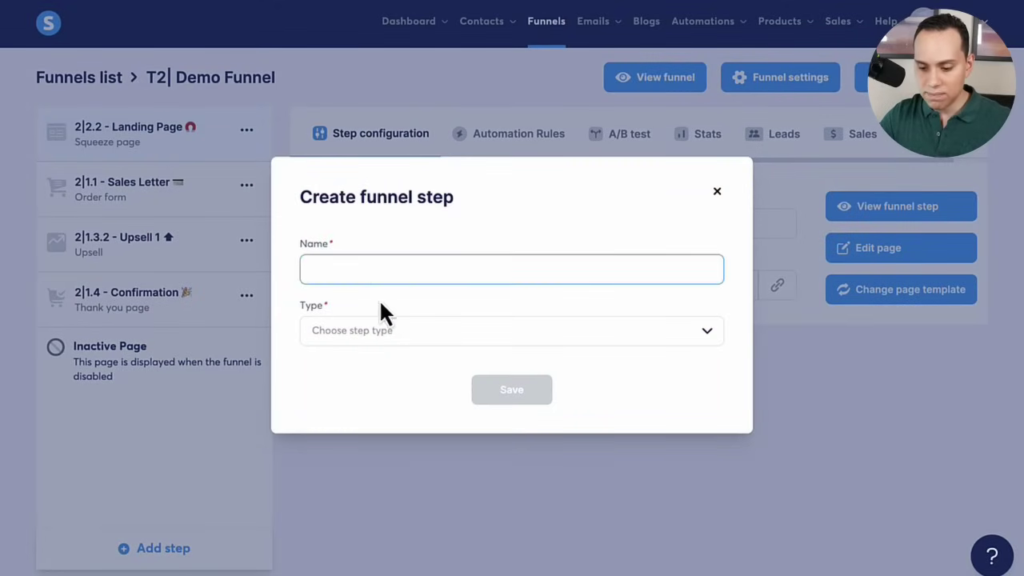
left_click(373, 329)
scroll(406, 410, "down", 3)
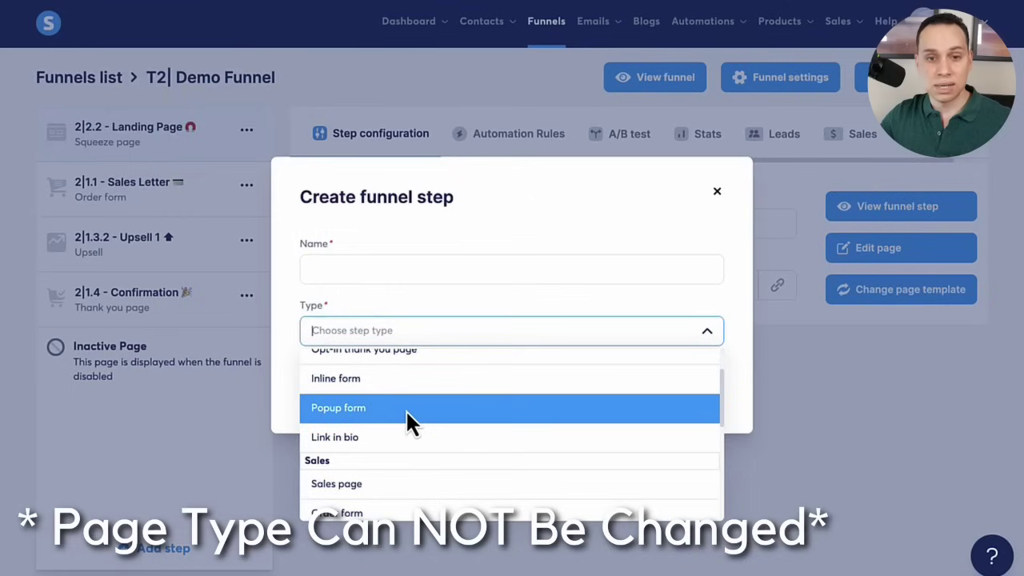
scroll(438, 392, "up", 2)
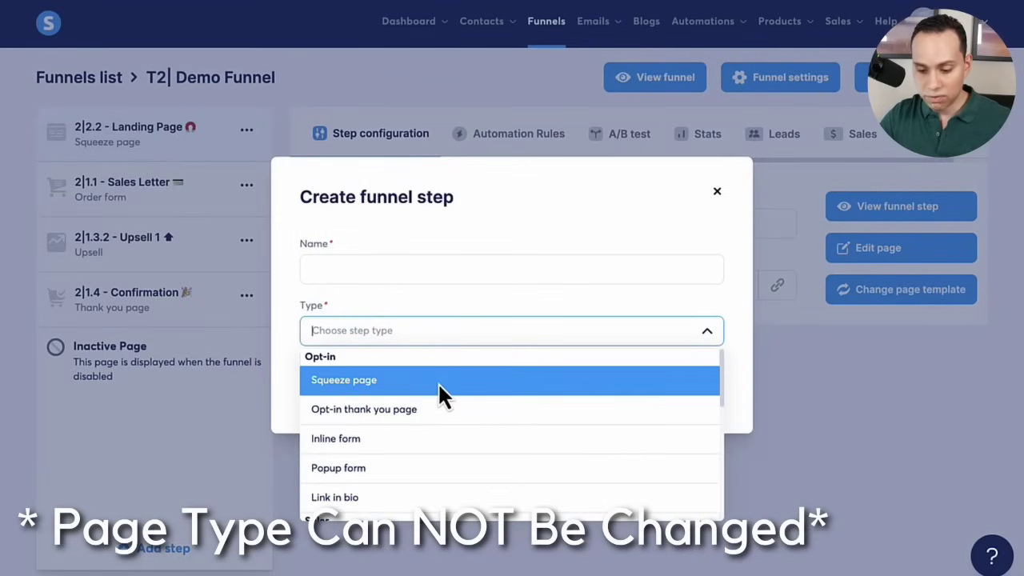
scroll(440, 394, "down", 2)
scroll(441, 393, "down", 3)
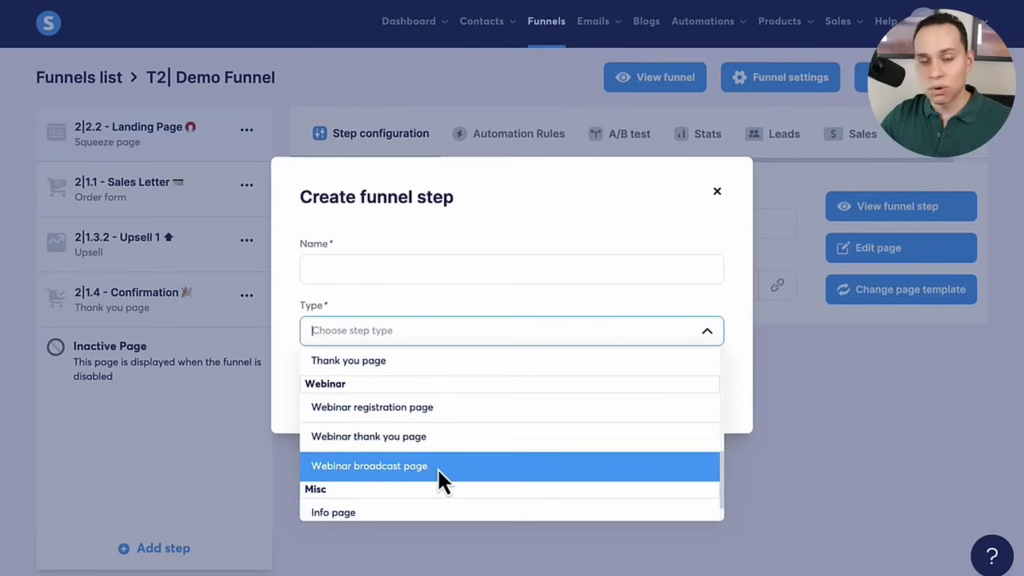
scroll(436, 467, "up", 3)
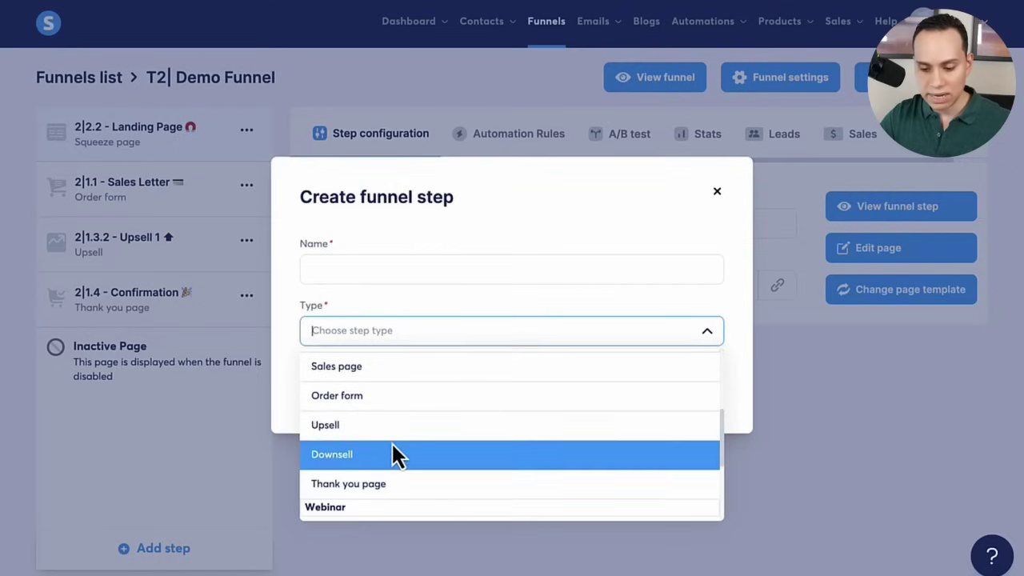
scroll(392, 444, "up", 1)
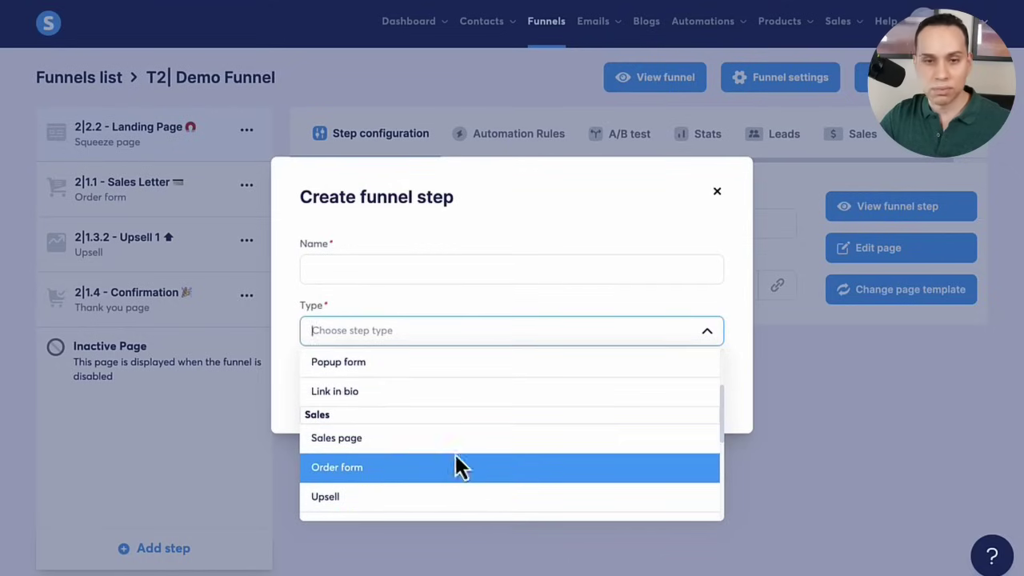
scroll(457, 432, "up", 2)
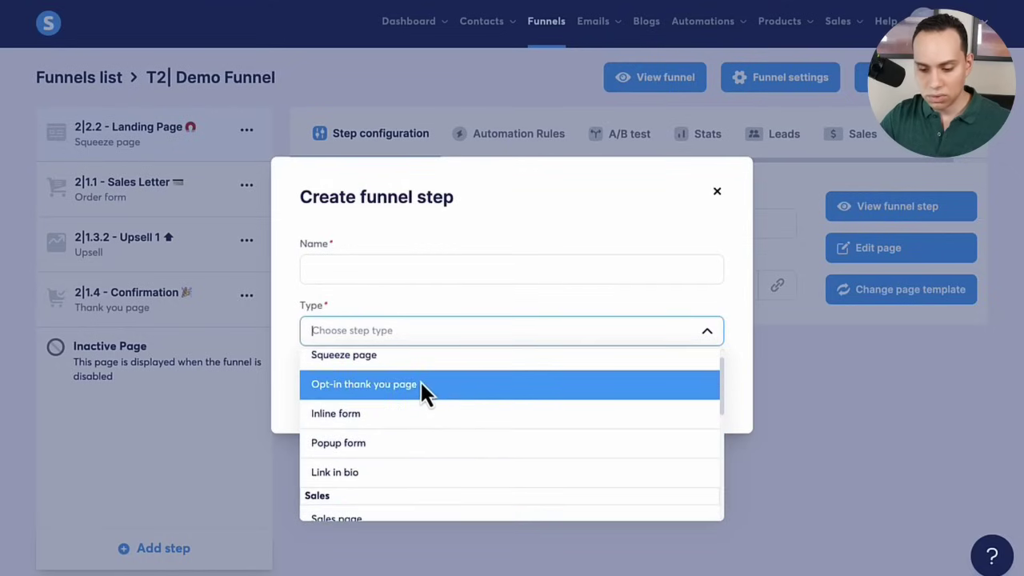
scroll(421, 392, "up", 1)
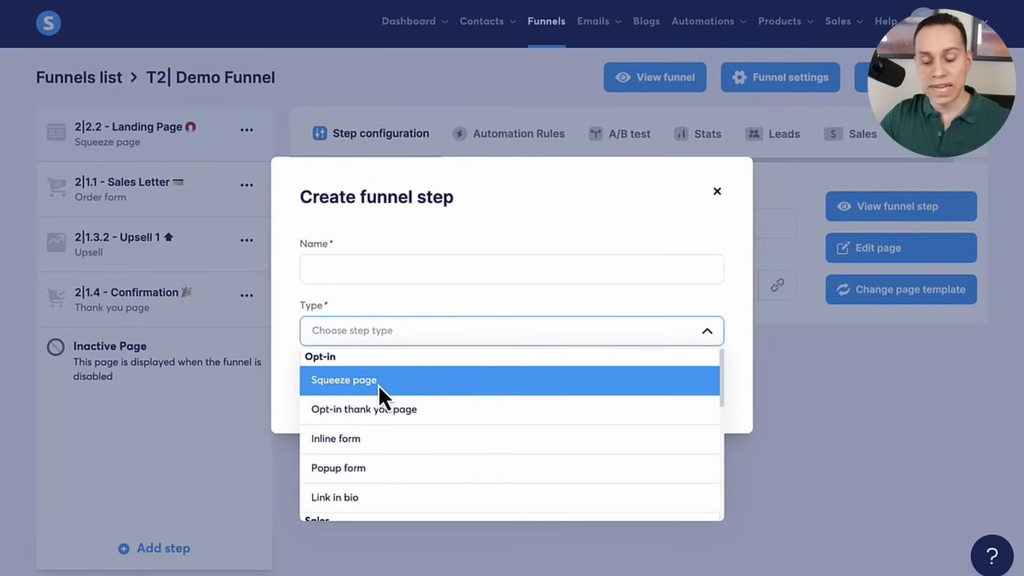
left_click(717, 196)
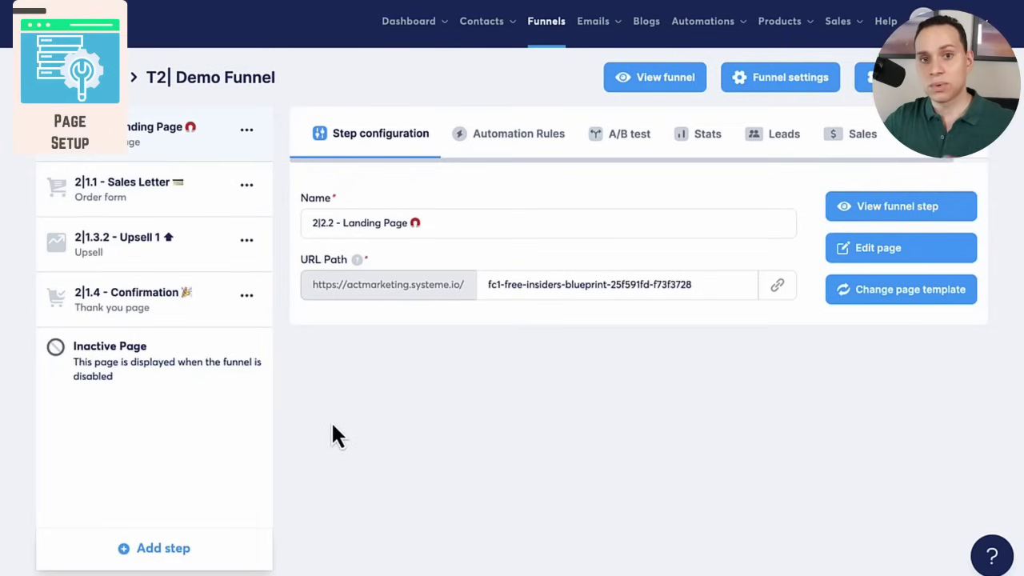
Add a funnel step of type Squeeze page named "DEOM" to the demo funnel.
left_click(157, 550)
left_click(438, 332)
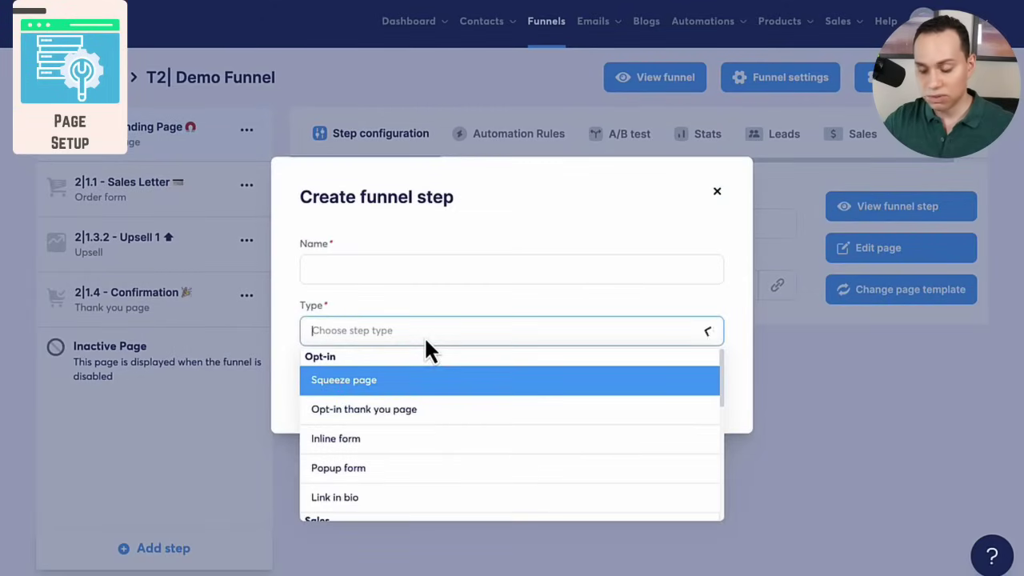
left_click(359, 381)
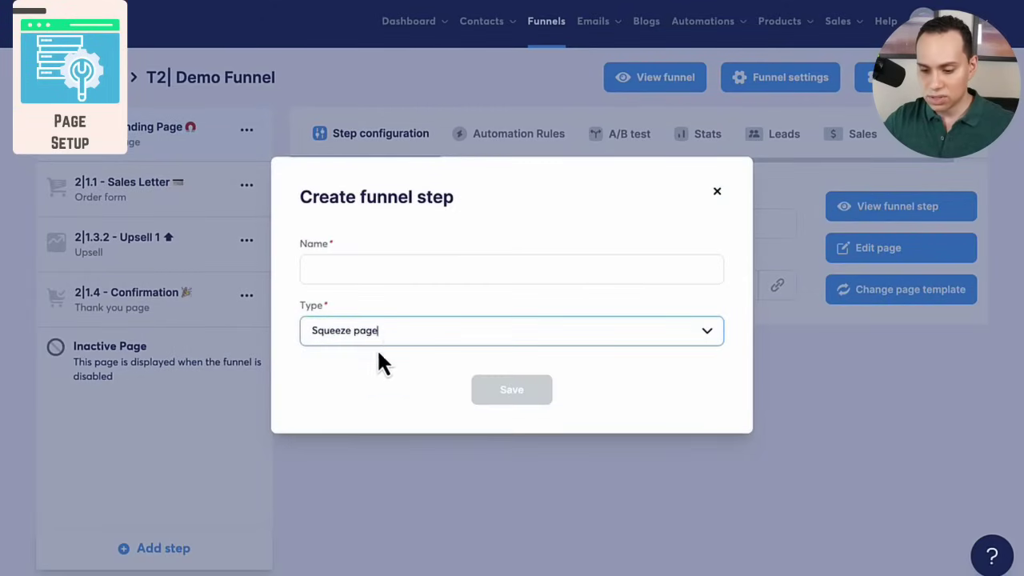
left_click(429, 277)
type("DEOM")
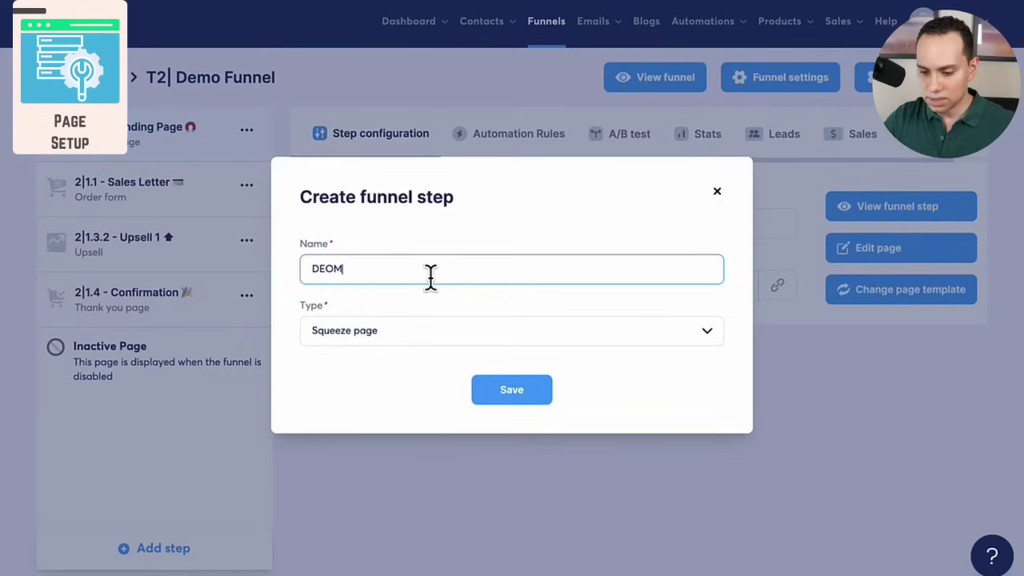
left_click(529, 398)
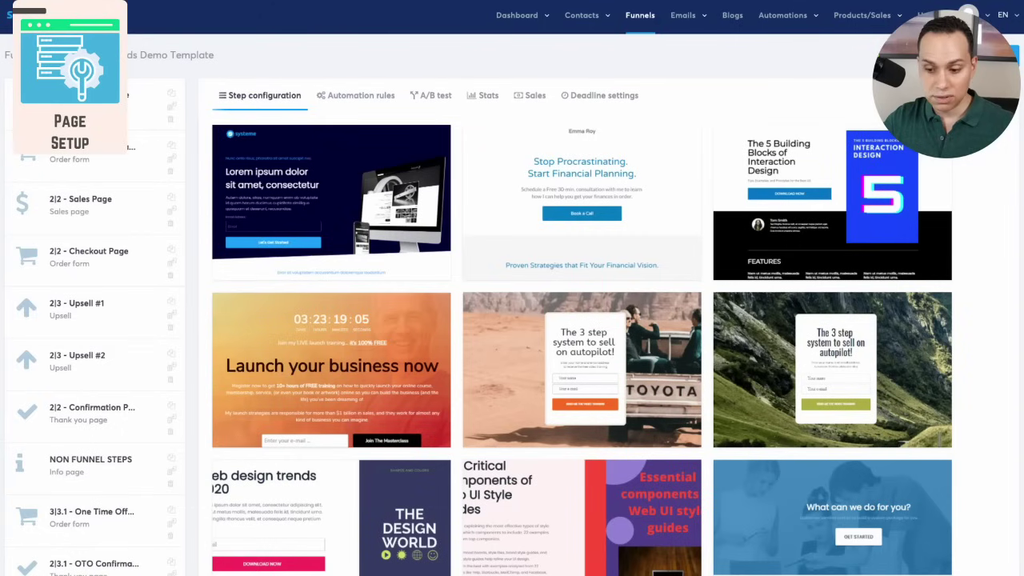
Examine the squeeze page template gallery for the new funnel step, from the first designs to the lower rows.
scroll(512, 320, "down", 3)
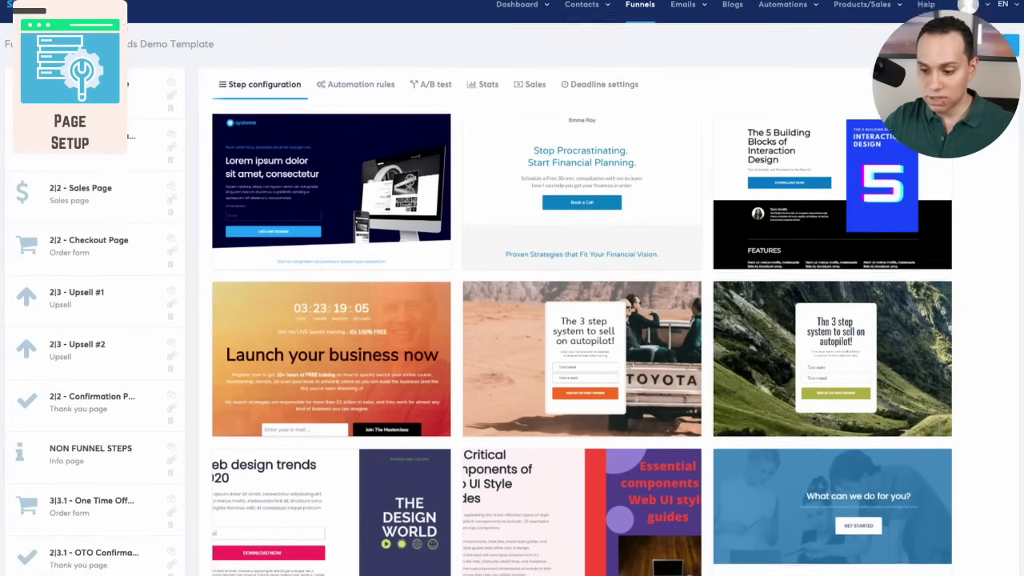
scroll(512, 320, "down", 4)
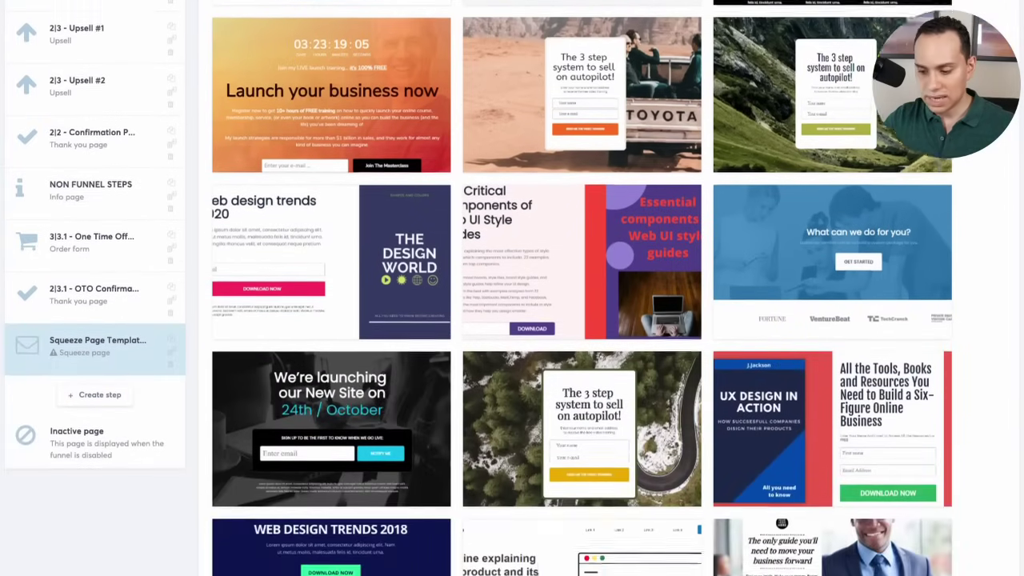
scroll(512, 320, "down", 3)
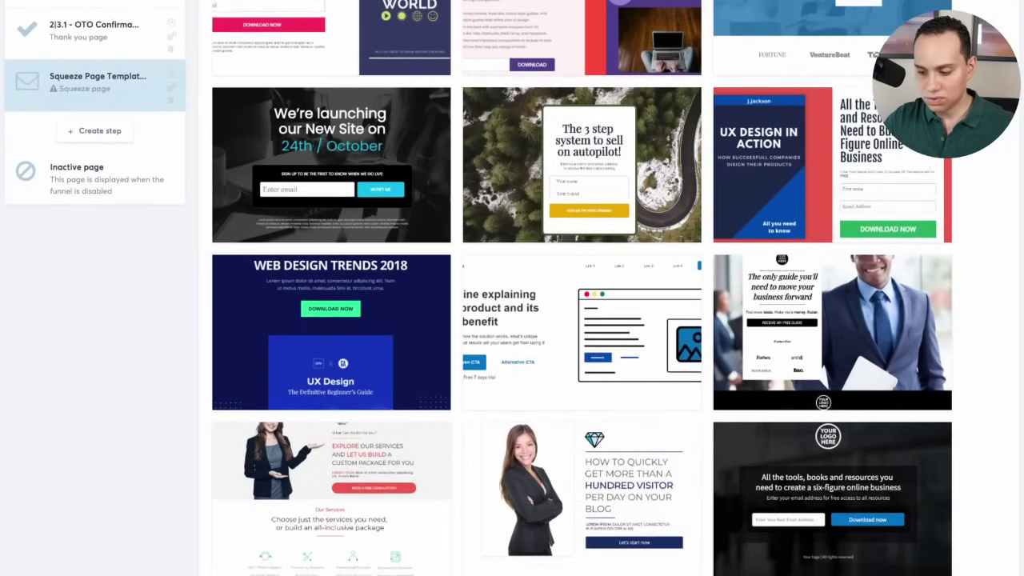
scroll(581, 288, "down", 3)
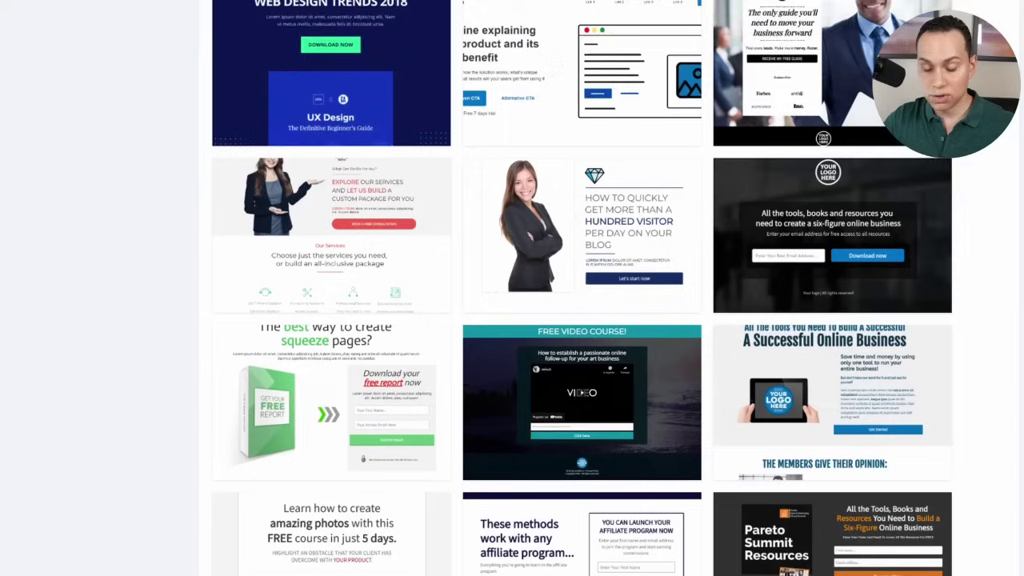
scroll(582, 288, "down", 3)
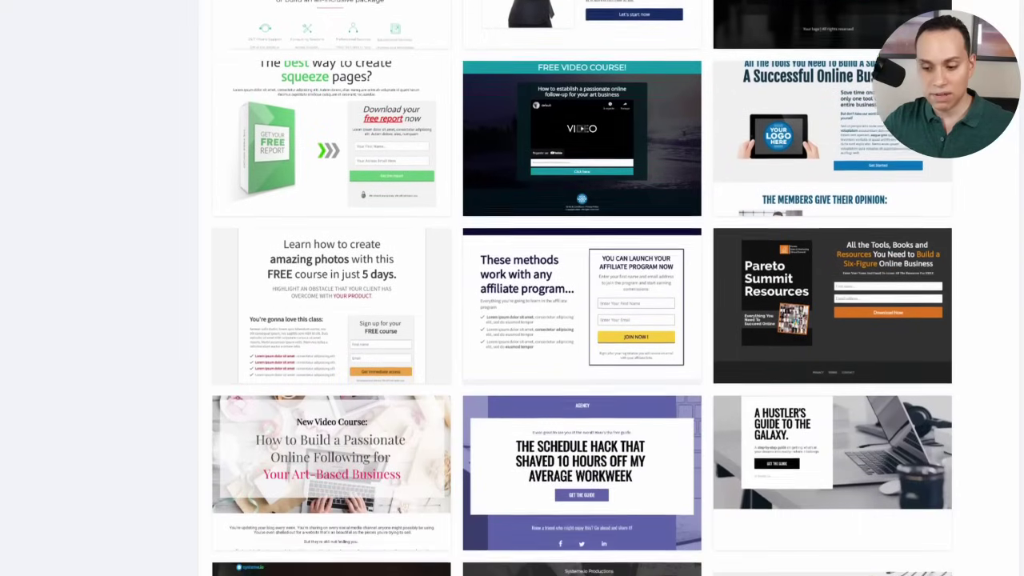
scroll(583, 360, "down", 3)
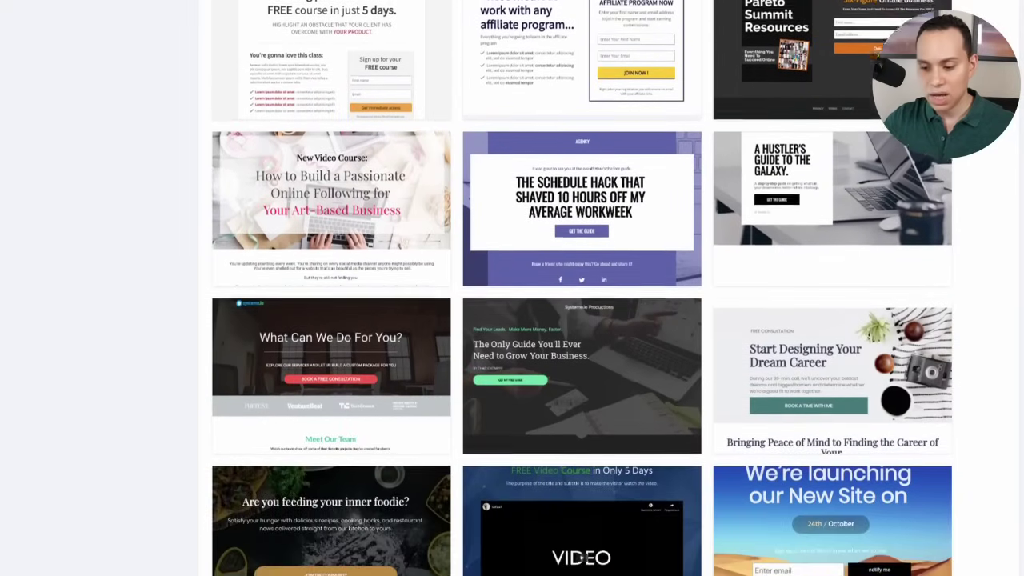
scroll(581, 288, "down", 3)
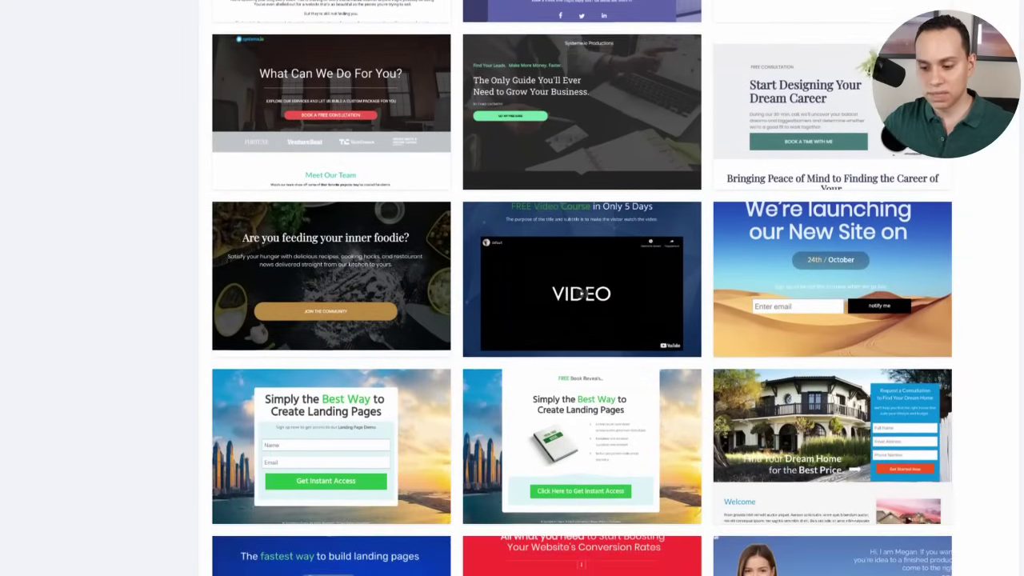
scroll(582, 288, "down", 3)
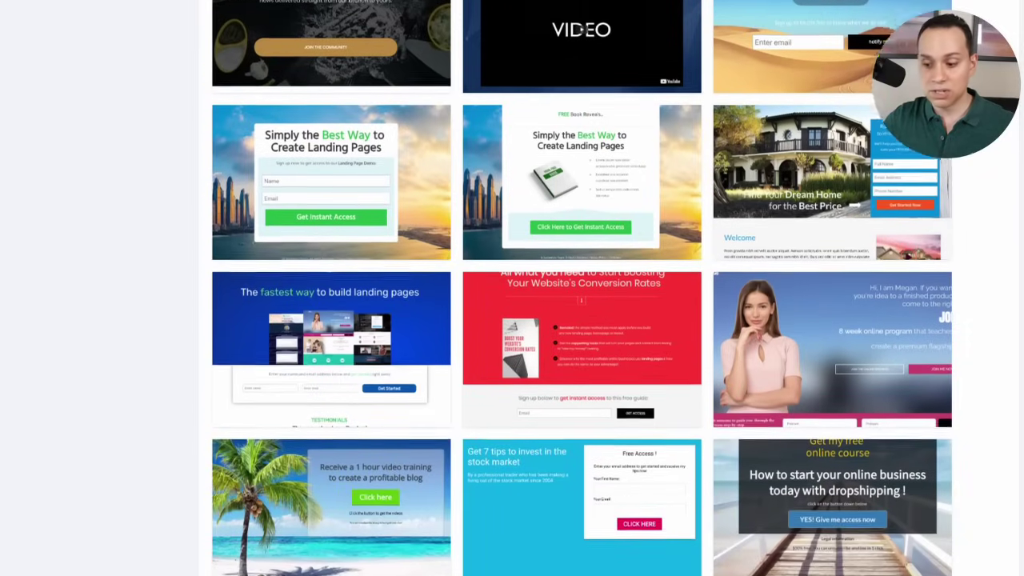
scroll(581, 288, "down", 3)
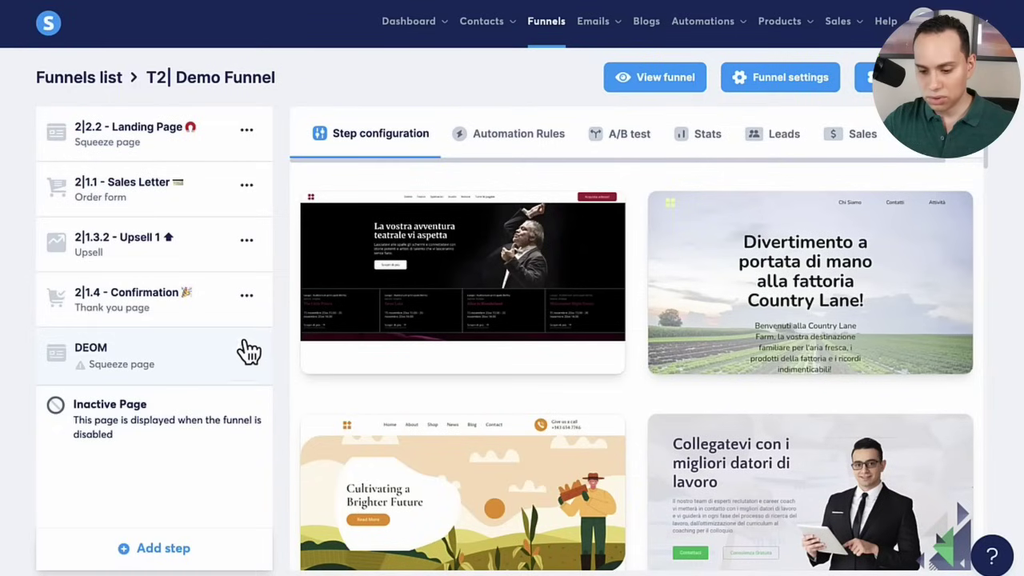
Remove the "DEOM" squeeze page step from the demo funnel.
left_click(247, 353)
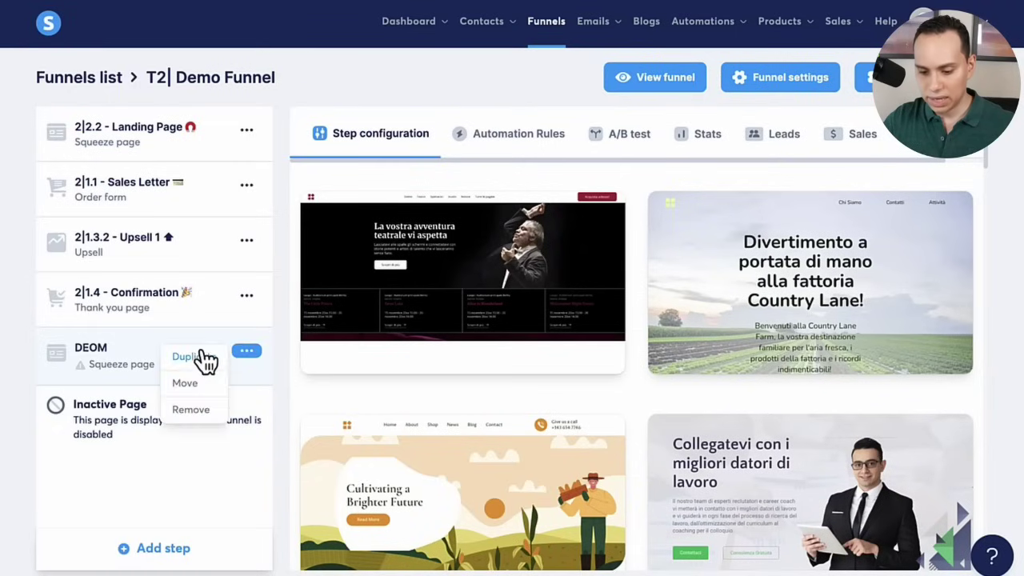
left_click(192, 410)
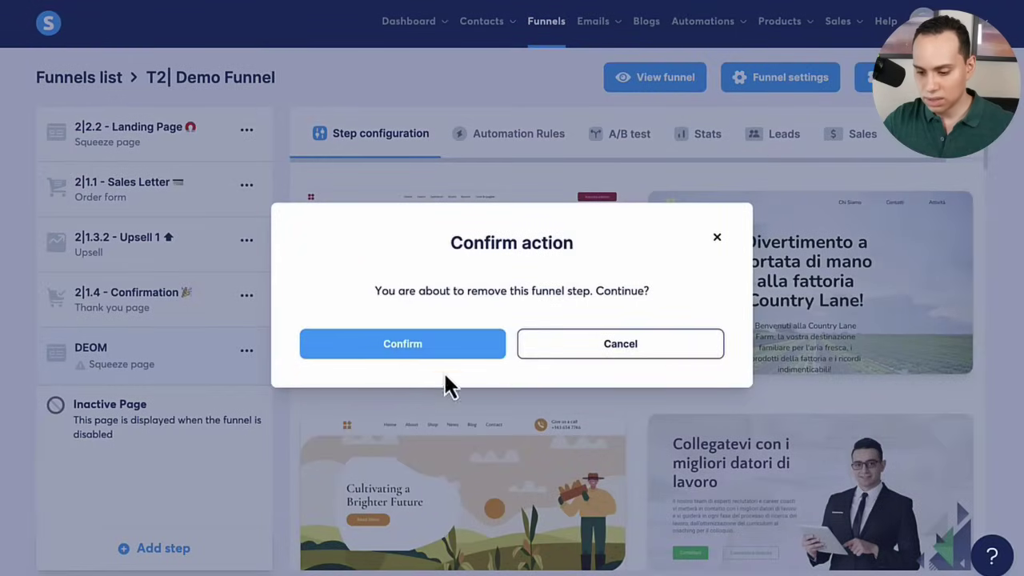
left_click(404, 352)
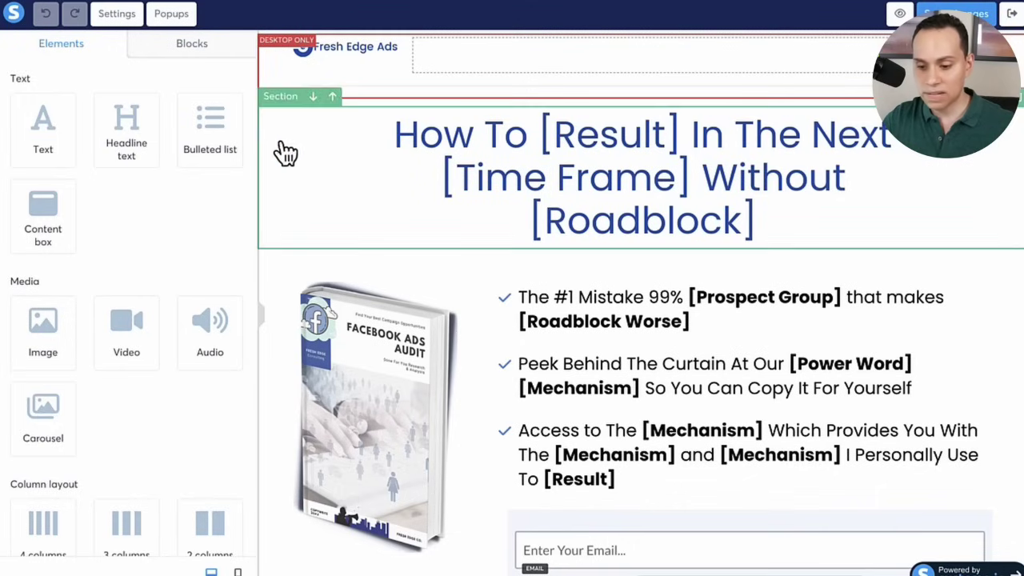
Examine the landing page's default typography settings, including the font types and the available Google Fonts.
left_click(119, 16)
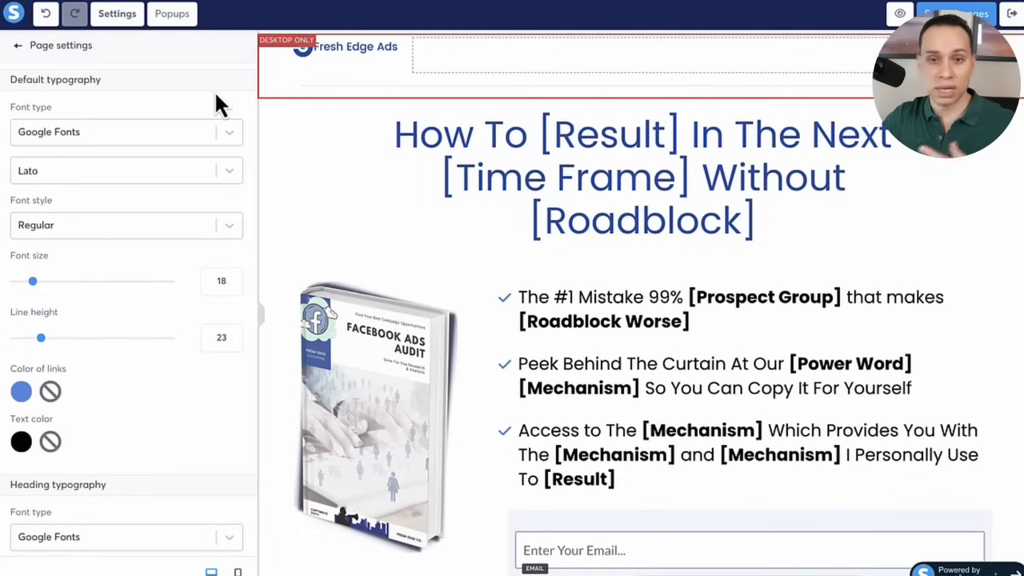
scroll(157, 110, "down", 1)
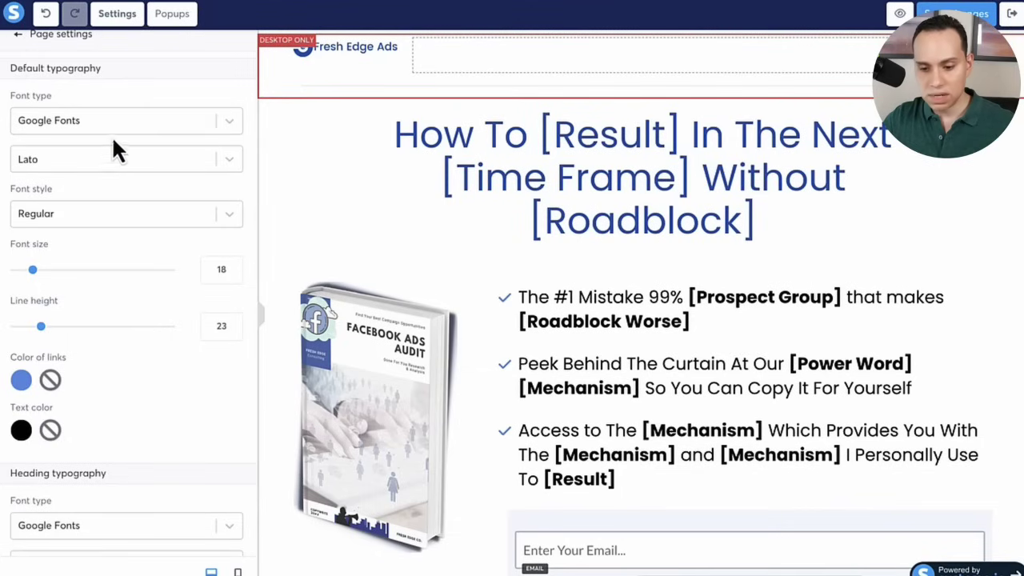
left_click(127, 118)
left_click(164, 88)
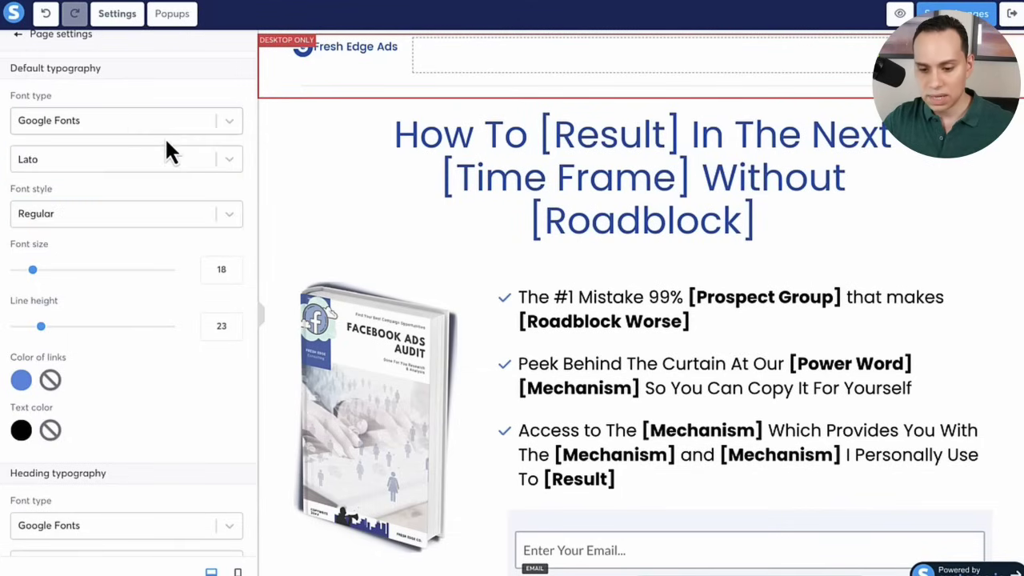
left_click(164, 157)
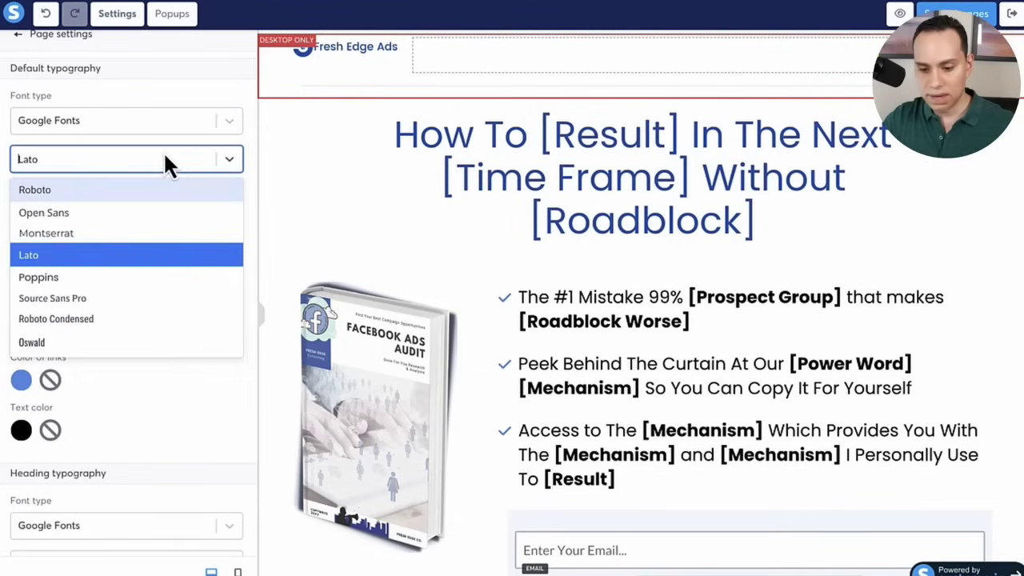
left_click(201, 98)
scroll(202, 98, "down", 1)
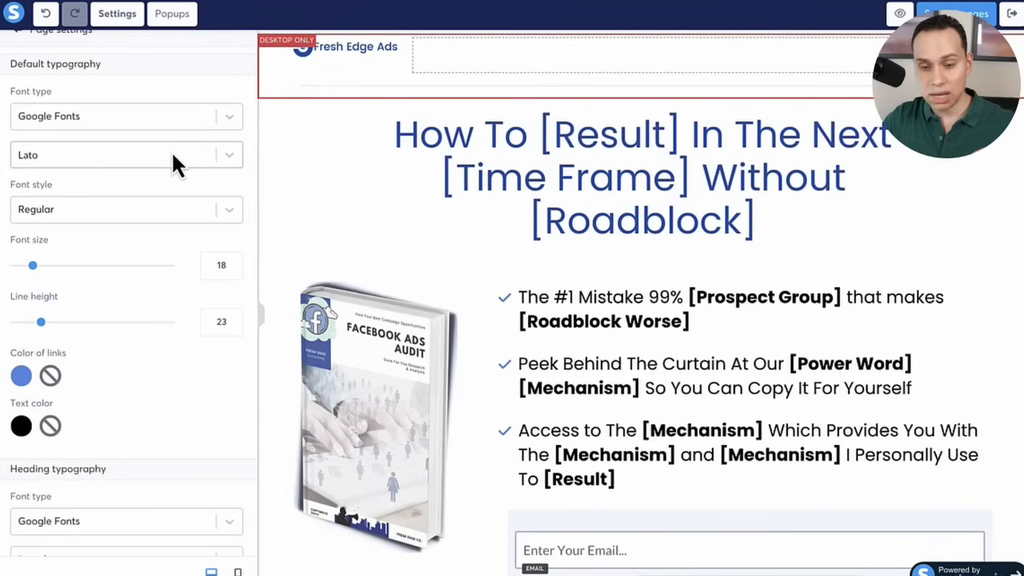
Return to the page settings from the bulleted list and compare the default and heading typography options.
left_click(584, 308)
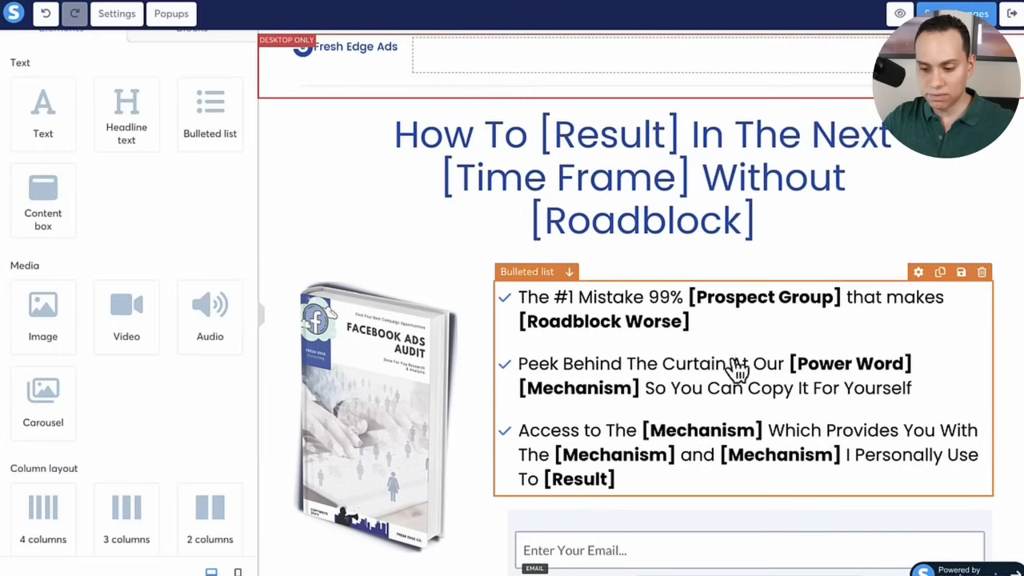
left_click(117, 14)
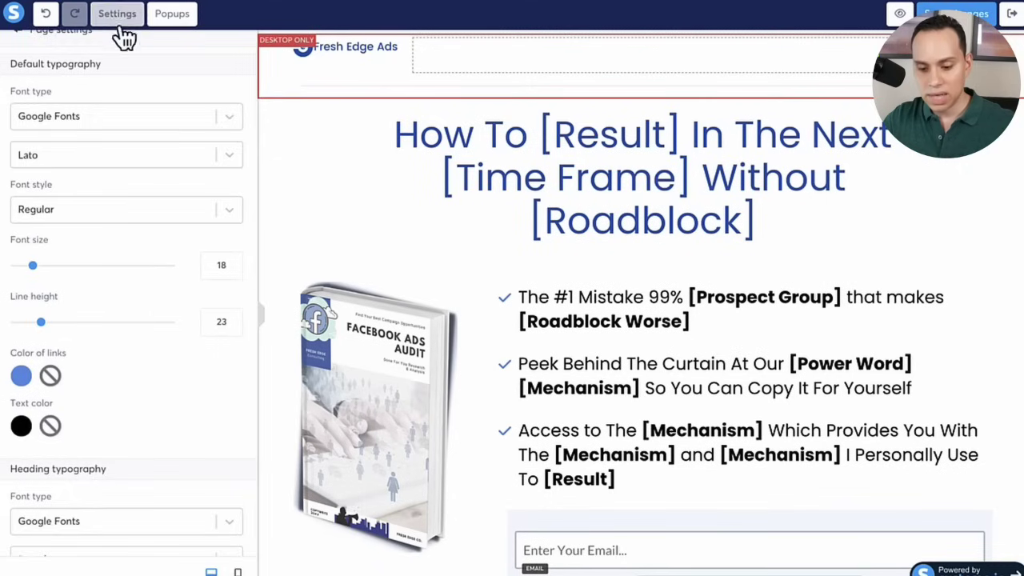
scroll(156, 296, "down", 1)
scroll(153, 282, "down", 4)
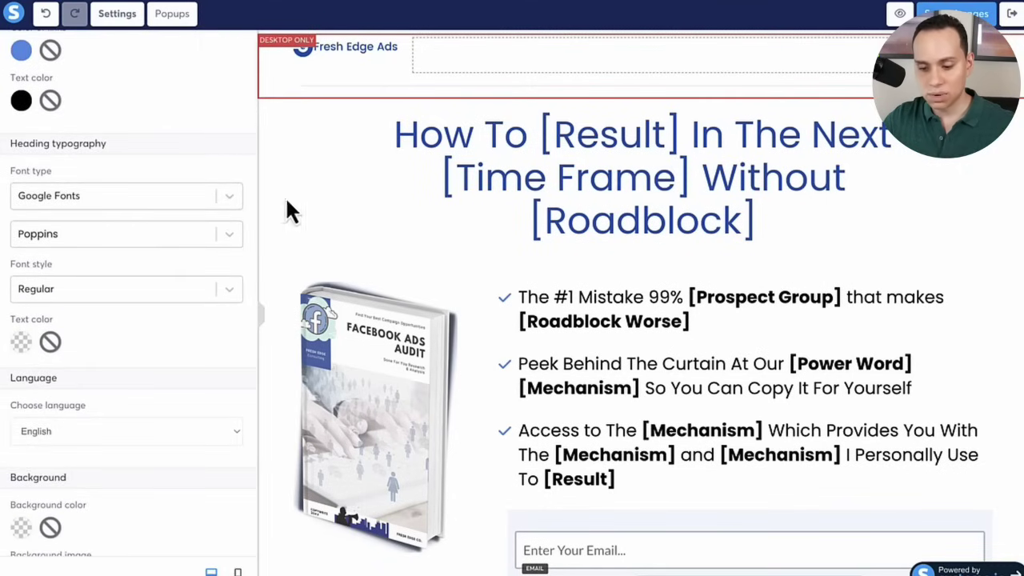
scroll(174, 272, "up", 3)
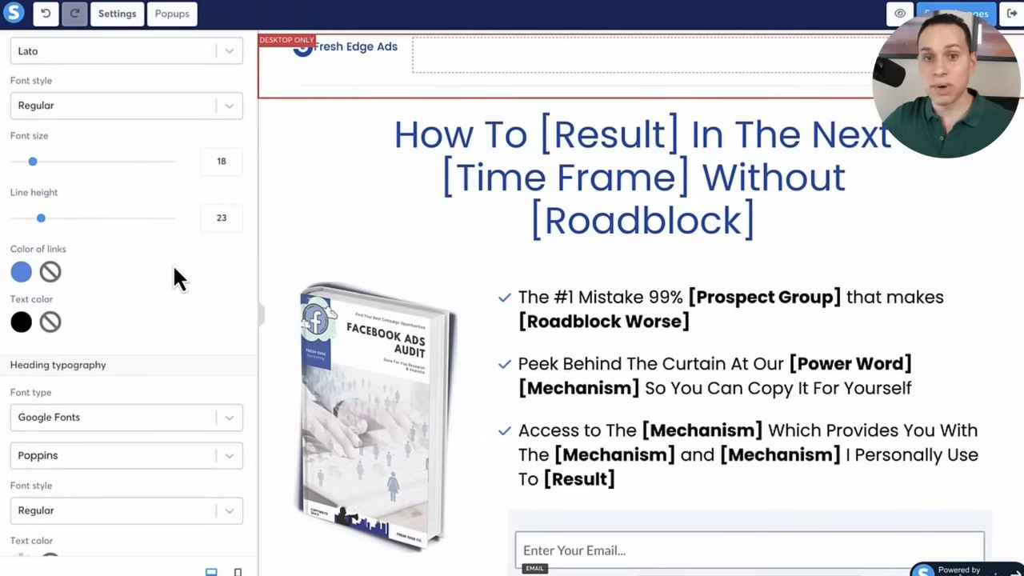
scroll(172, 263, "up", 3)
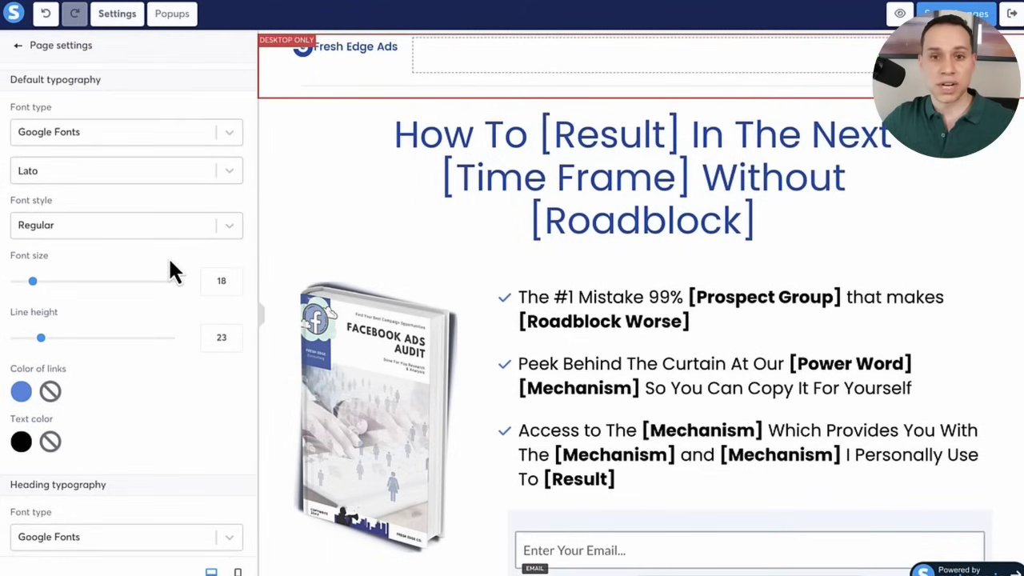
Try the Custom Fonts type for the default typography and switch it back to Google Fonts.
left_click(228, 170)
left_click(232, 137)
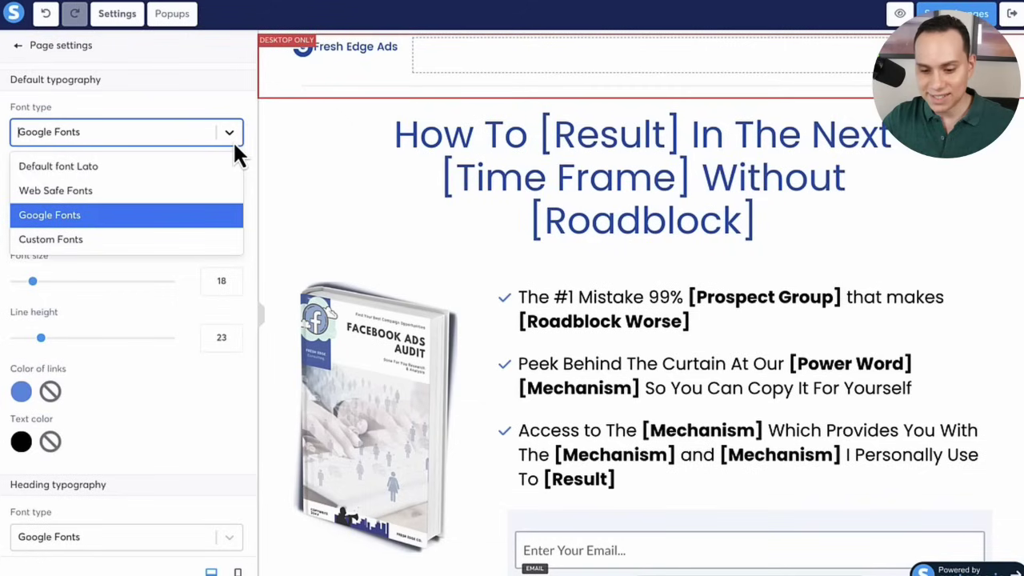
left_click(119, 239)
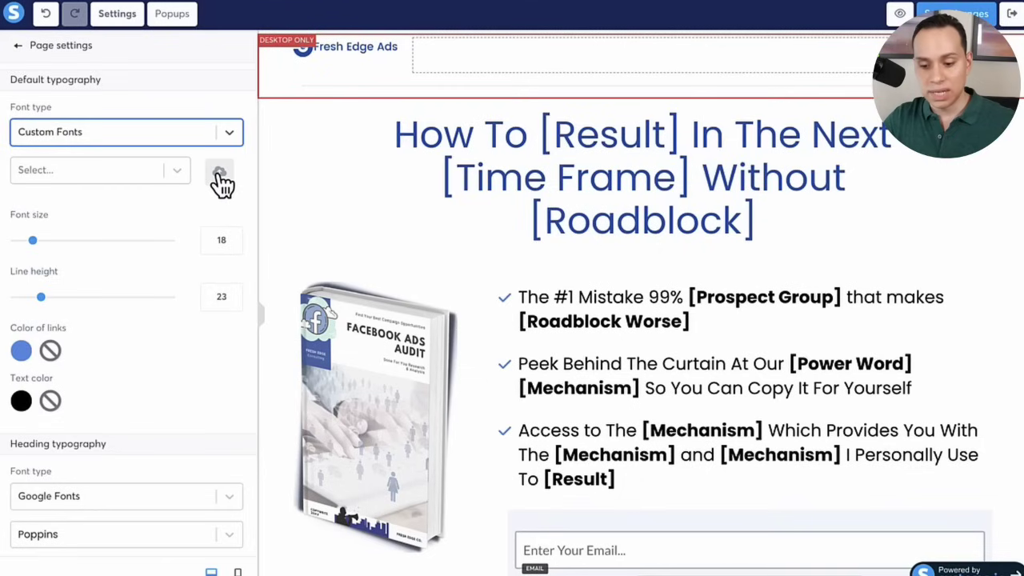
left_click(234, 135)
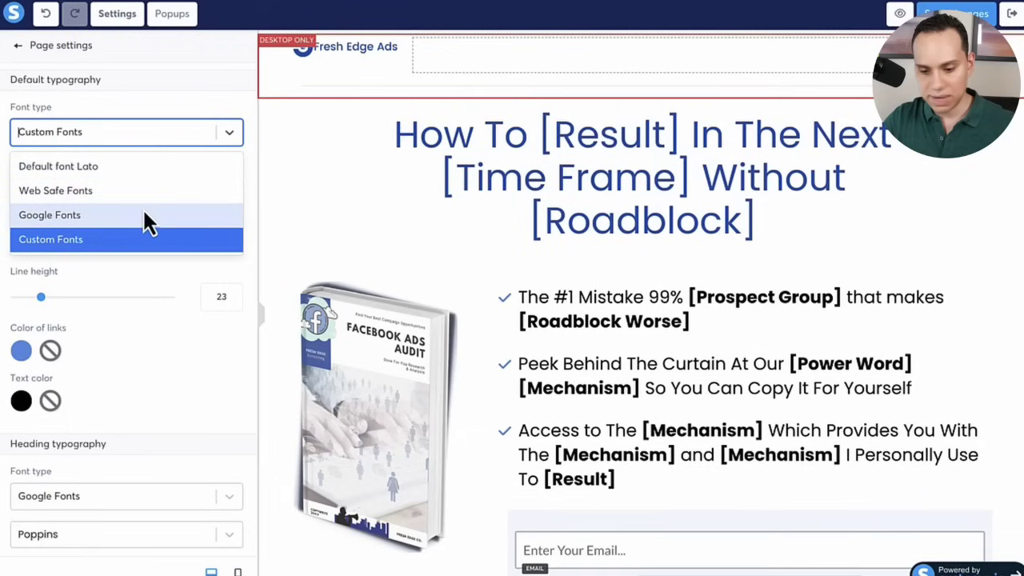
left_click(94, 215)
Examine the page's background, search engine optimization and tracking settings.
scroll(136, 172, "down", 1)
scroll(138, 178, "down", 8)
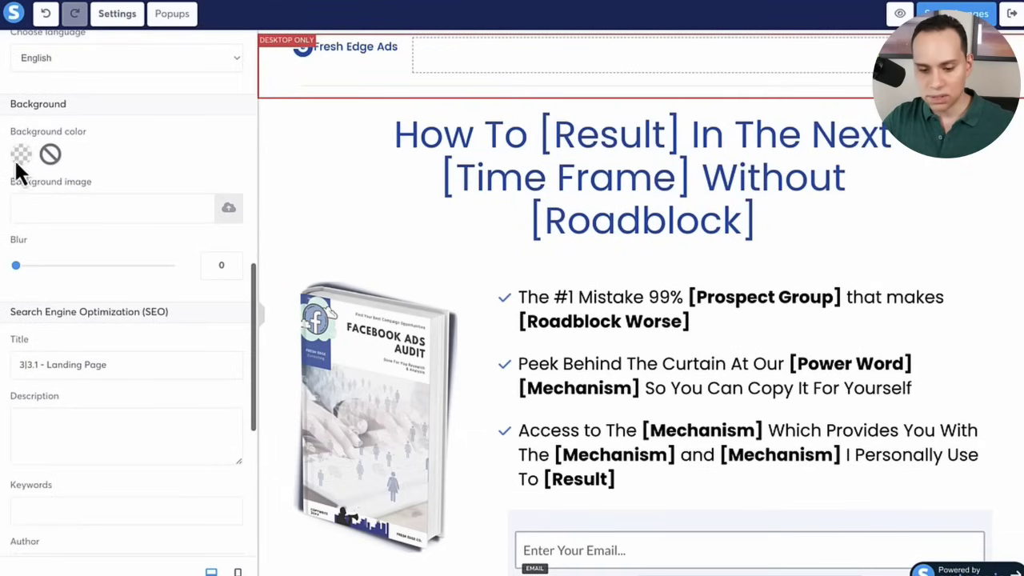
scroll(99, 188, "down", 2)
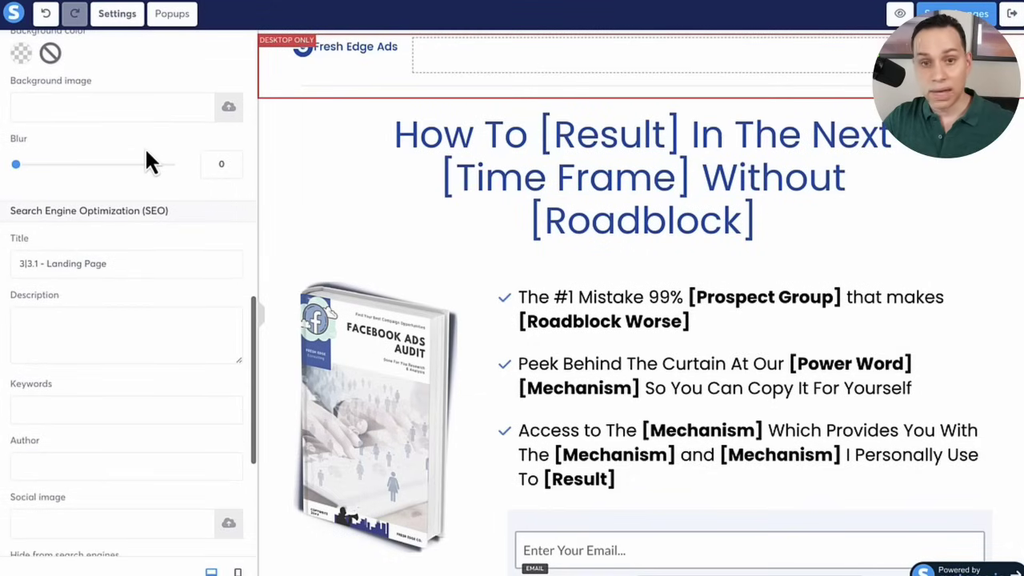
scroll(146, 157, "down", 1)
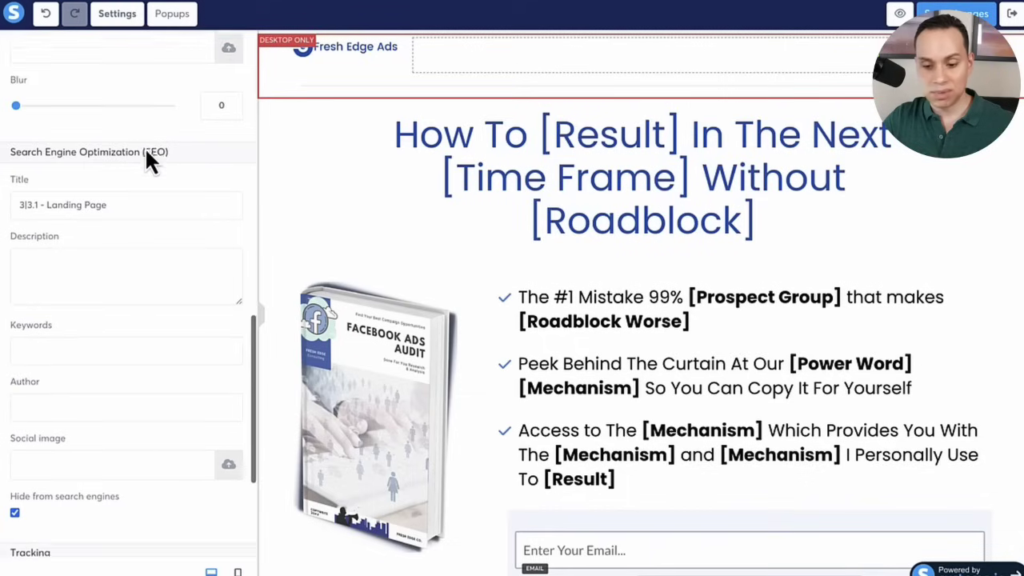
scroll(148, 156, "down", 2)
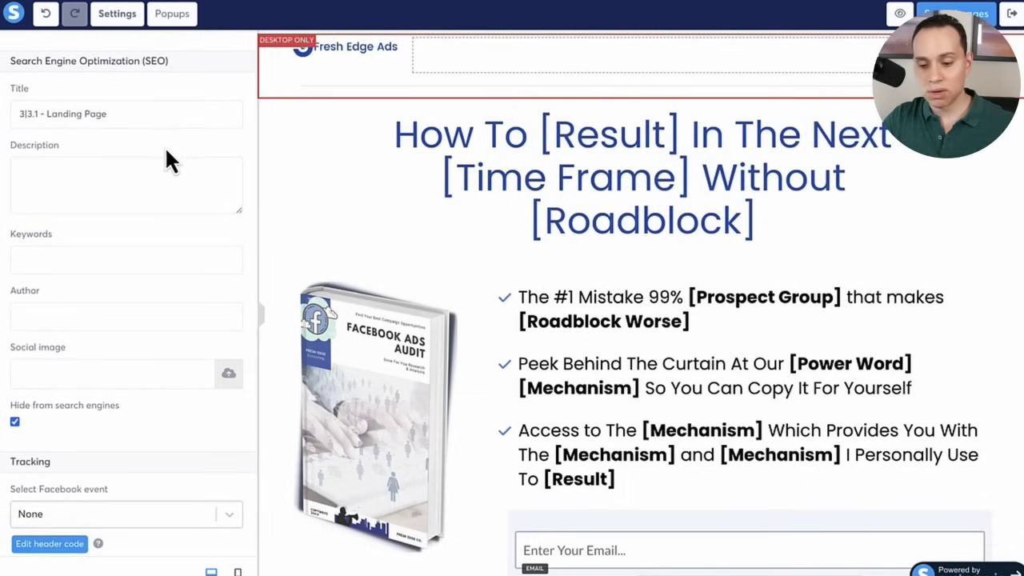
Turn the affiliate badge display off and on again in the page's affiliation settings.
scroll(136, 190, "down", 3)
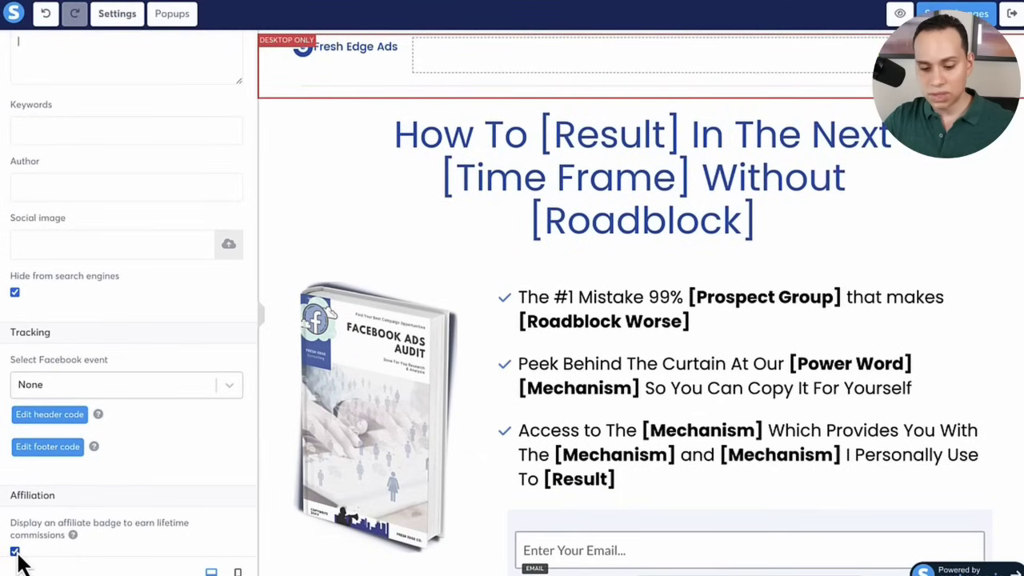
left_click(15, 552)
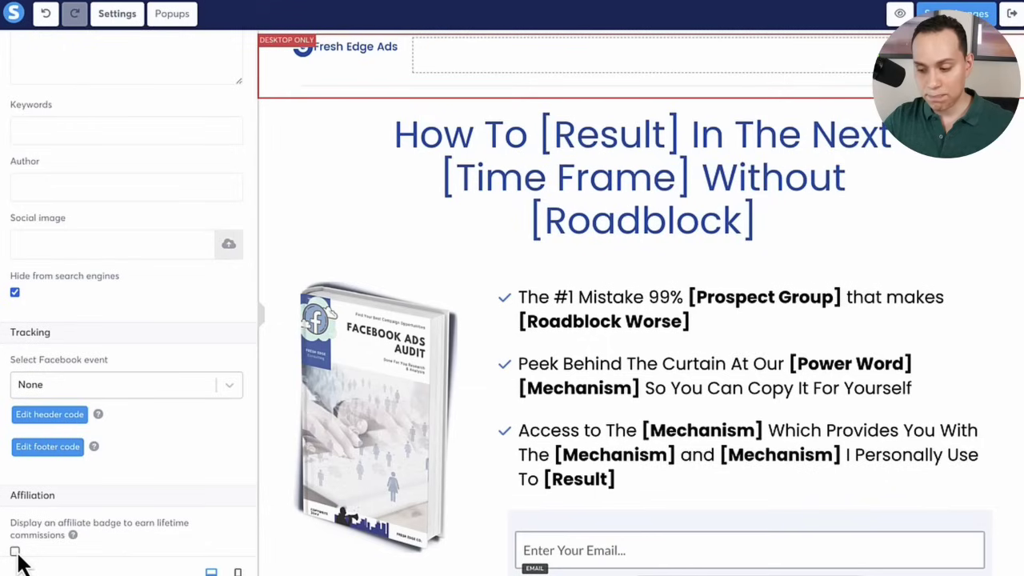
left_click(15, 552)
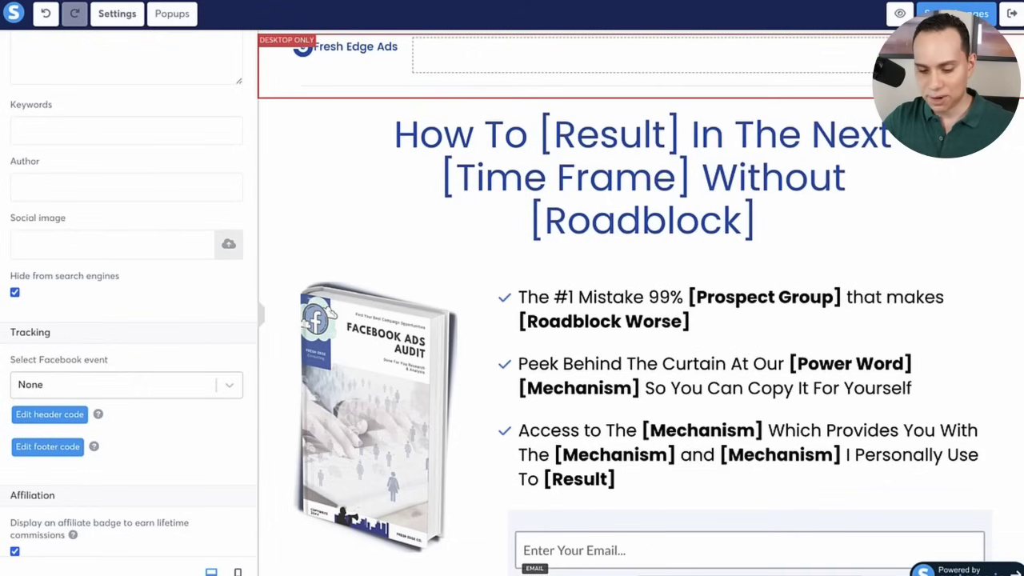
Leave the page settings and collapse the editor's elements sidebar to show the landing page at full width.
scroll(107, 376, "up", 10)
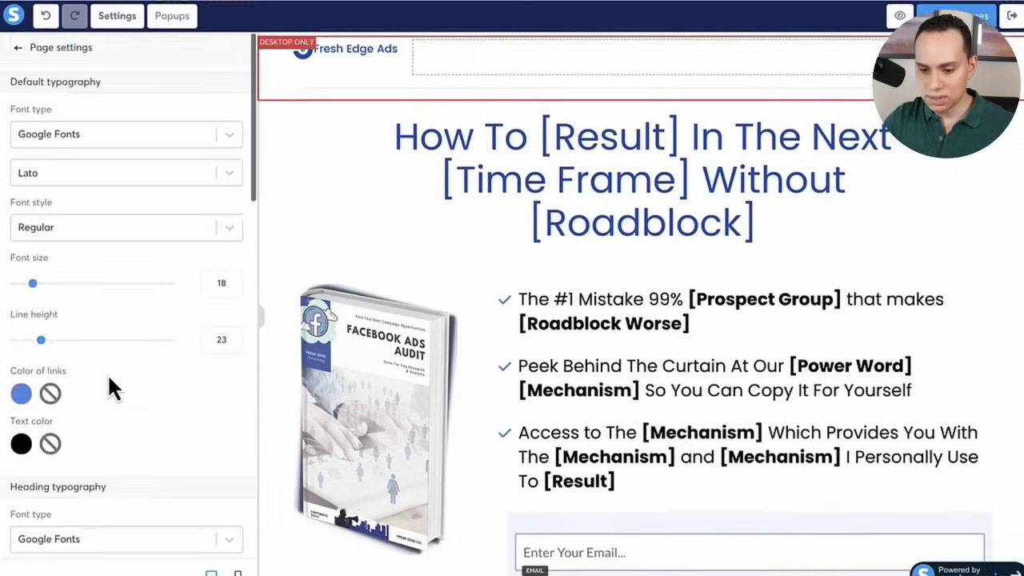
left_click(305, 152)
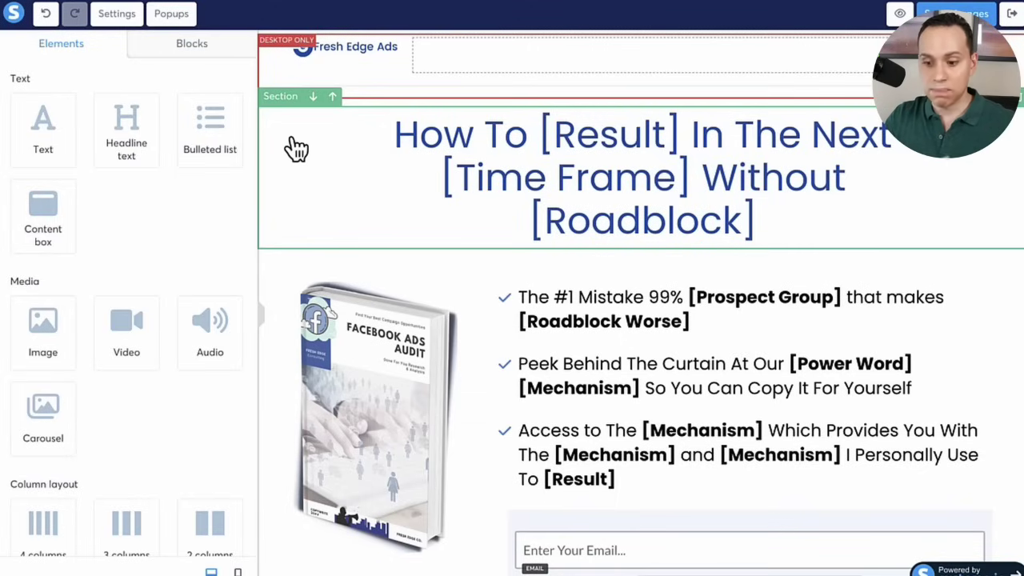
left_click(263, 318)
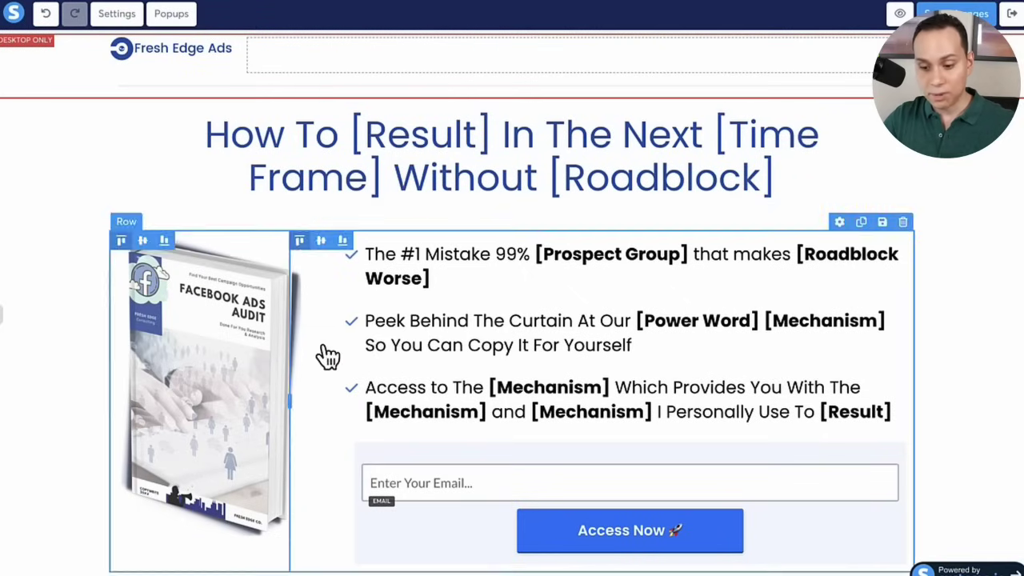
Examine the settings of the bulleted list beside the book image, its row and its section.
left_click(362, 323)
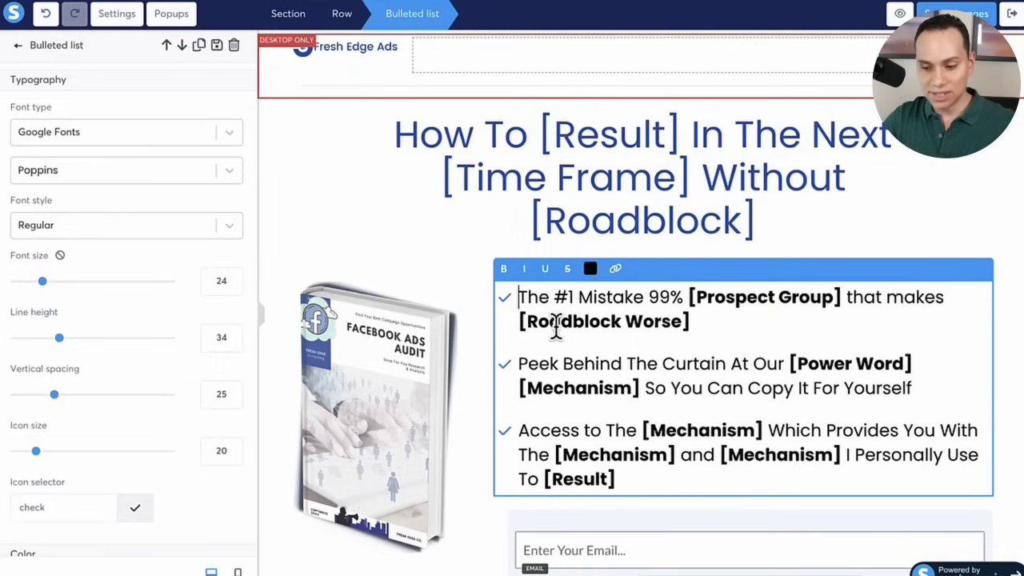
left_click(345, 18)
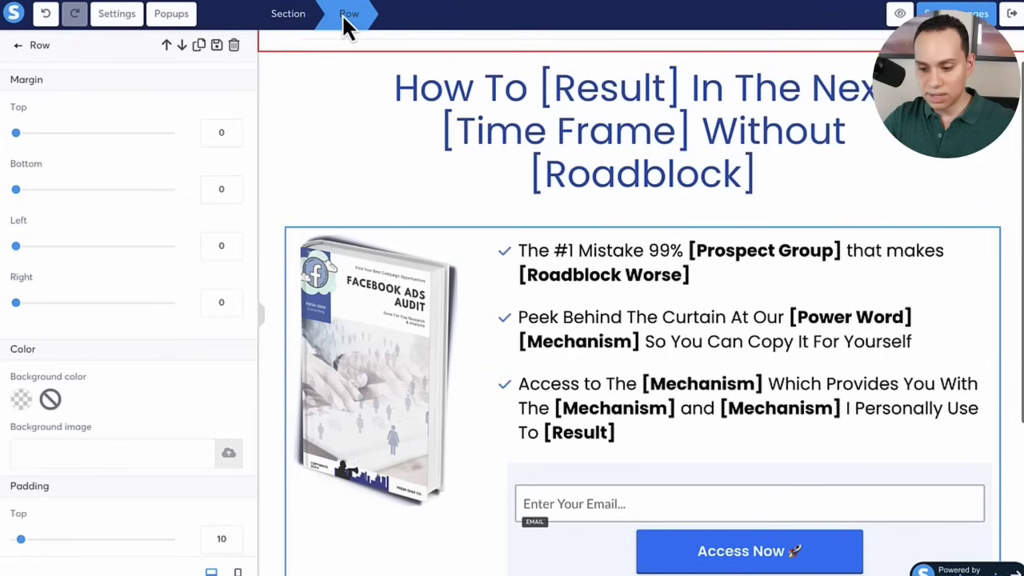
left_click(289, 16)
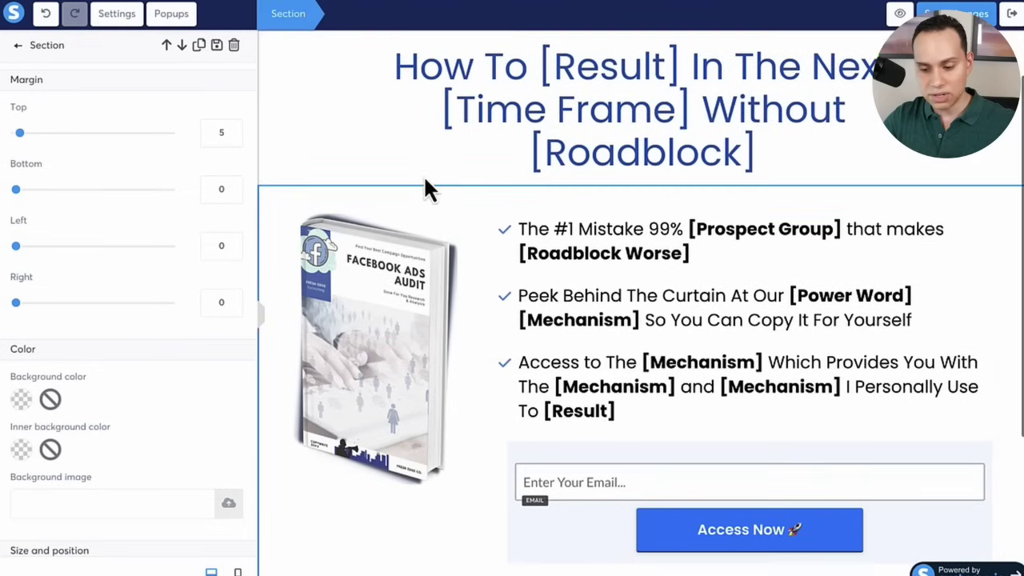
left_click(467, 243)
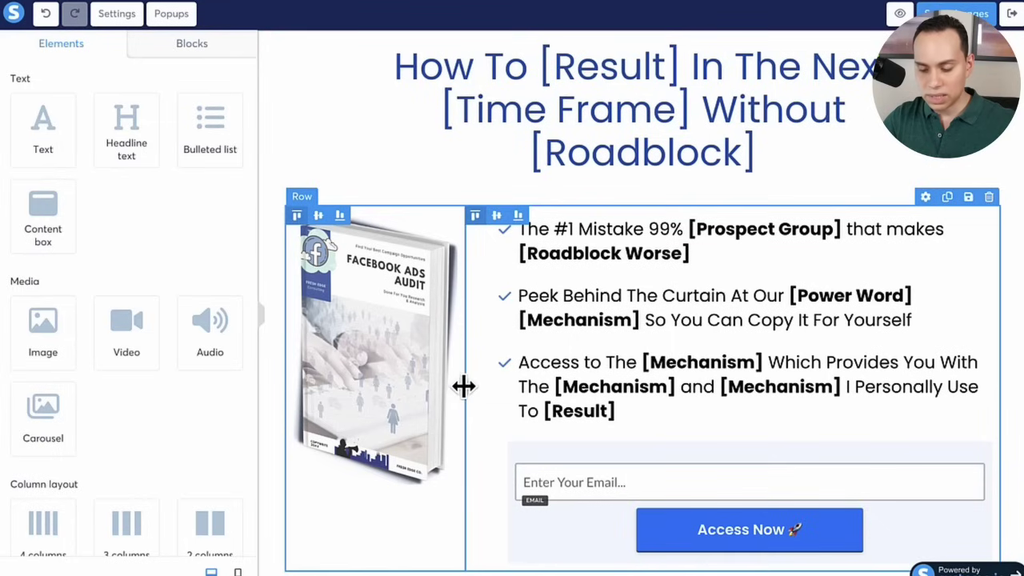
Try resizing the columns of the book image row and aligning the image to the middle and bottom of its column.
left_click_drag(464, 386, 434, 384)
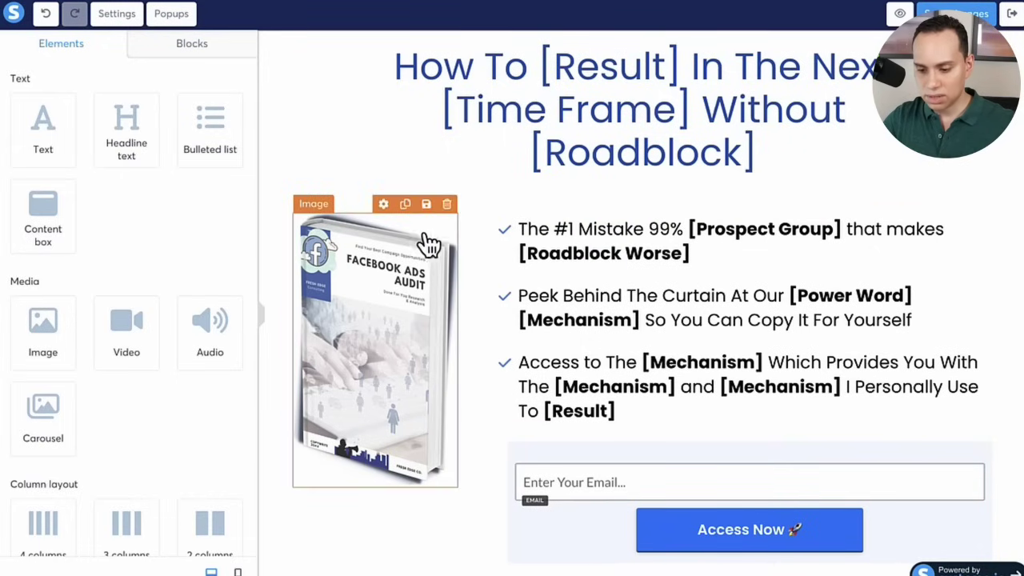
left_click(473, 297)
key("Escape")
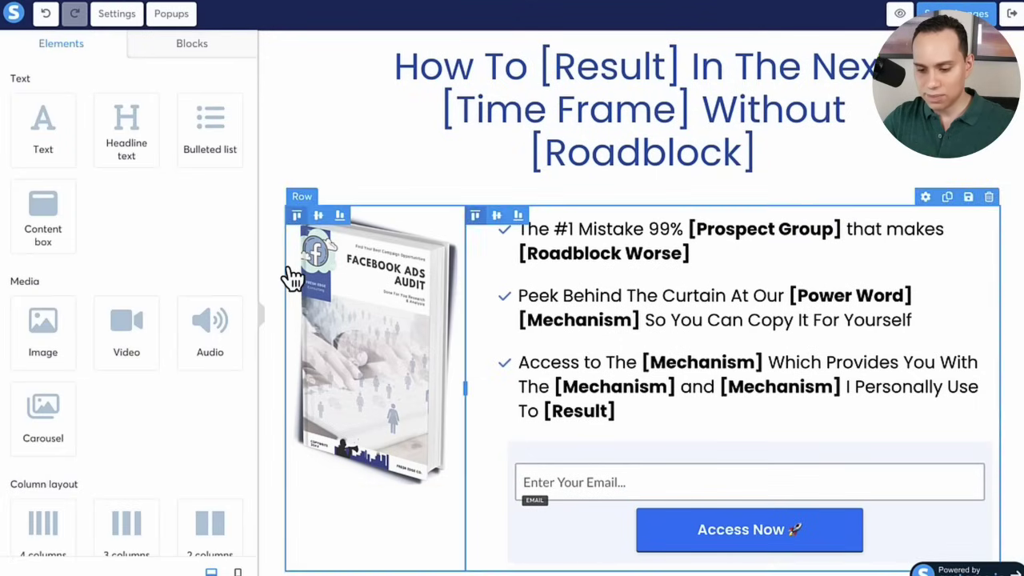
left_click(320, 216)
left_click(340, 216)
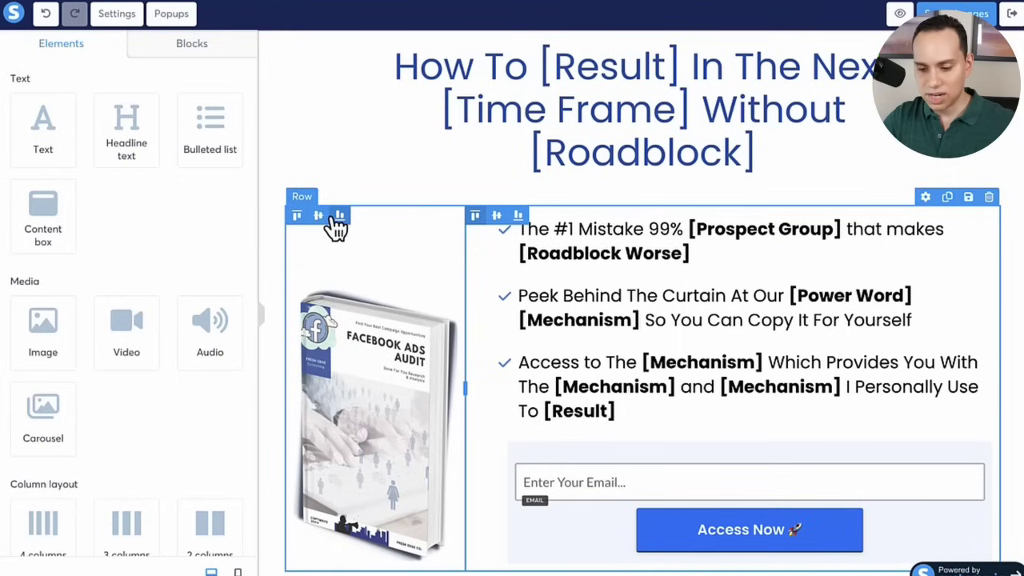
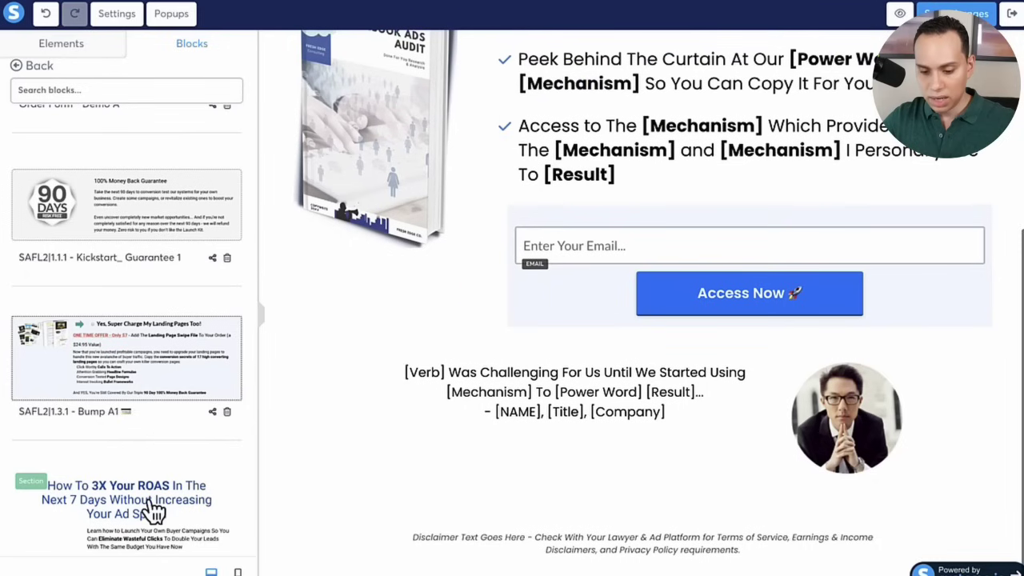
Try adding the saved block "SAFL2|1.3.1 - Bump A1" below the disclaimer and undo the insertion.
left_click(125, 377)
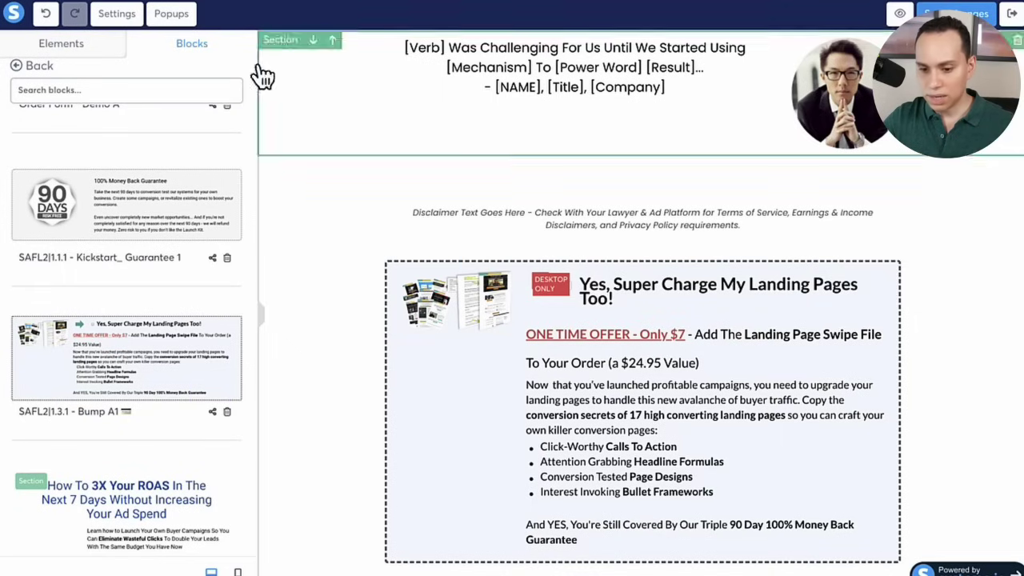
left_click(46, 14)
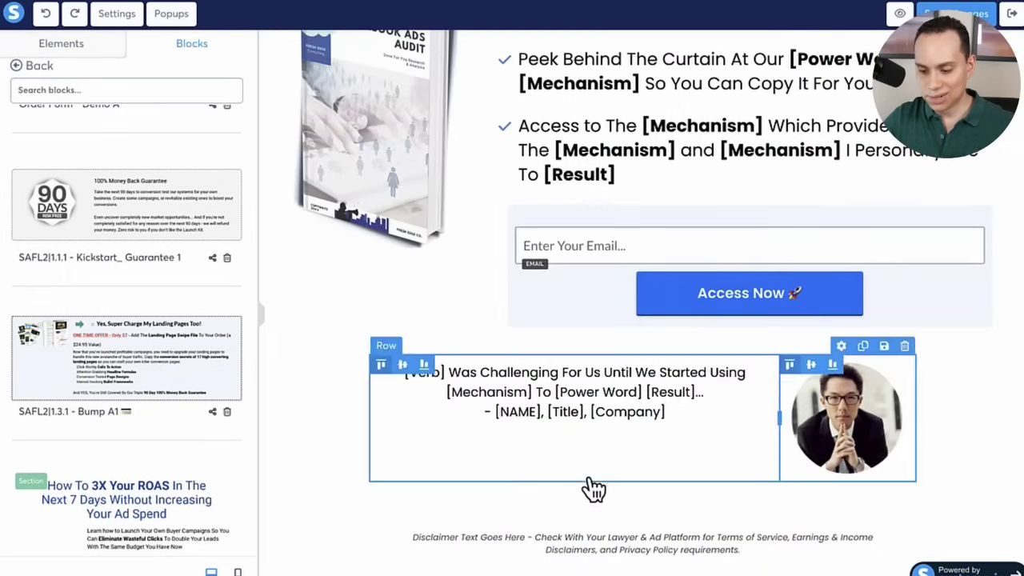
scroll(552, 424, "up", 5)
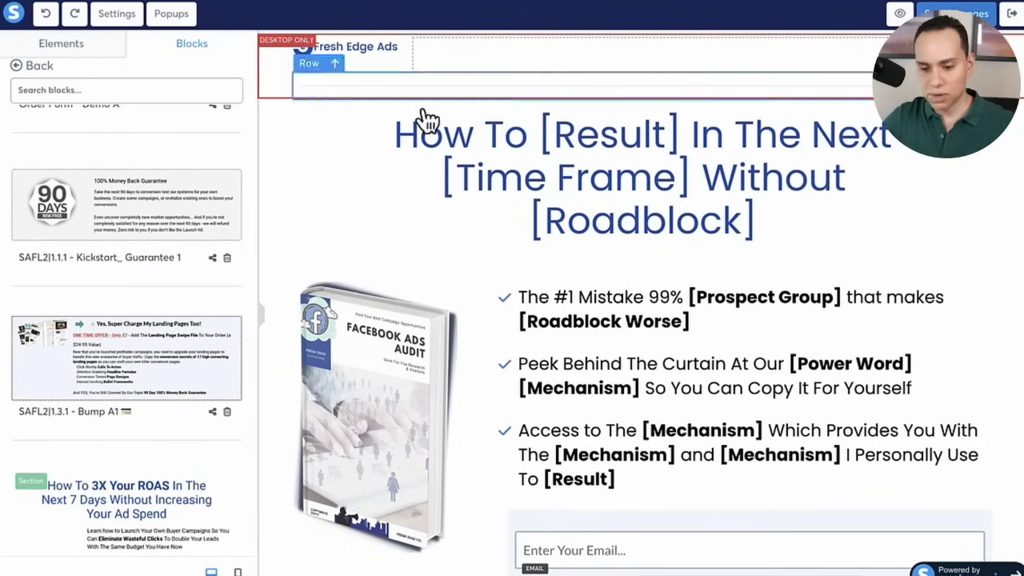
Add a new text element directly above the "How To [Result]" headline.
scroll(132, 190, "up", 3)
left_click(57, 50)
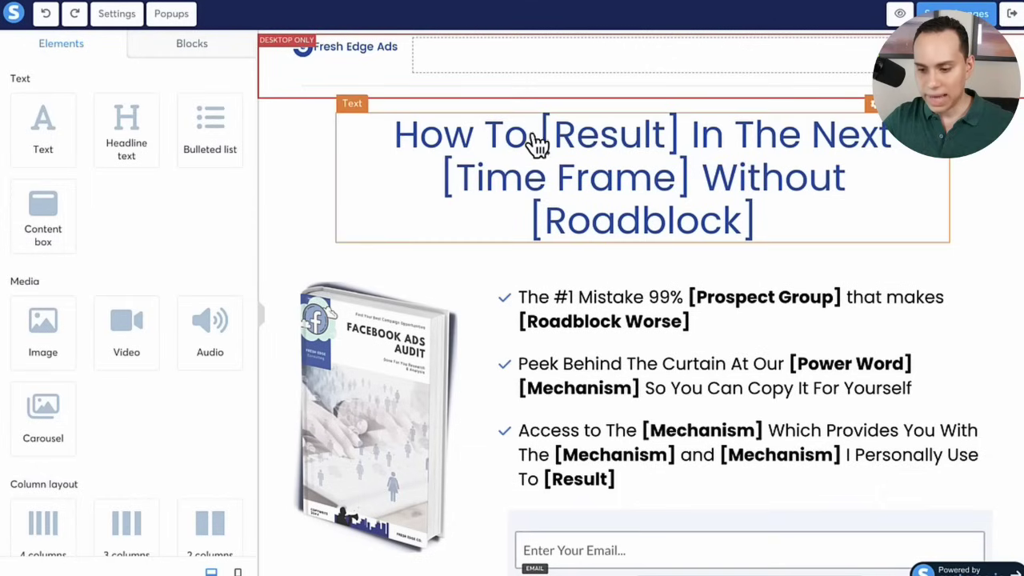
left_click_drag(36, 131, 549, 121)
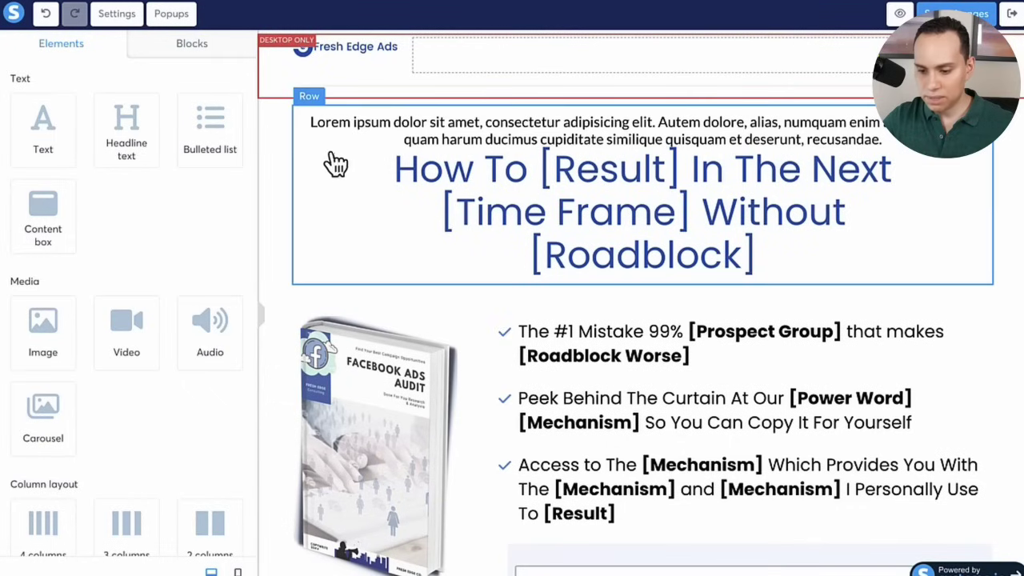
Replace the placeholder text above the headline with "For [Prospect Group] Eyes Only...".
left_click(383, 135)
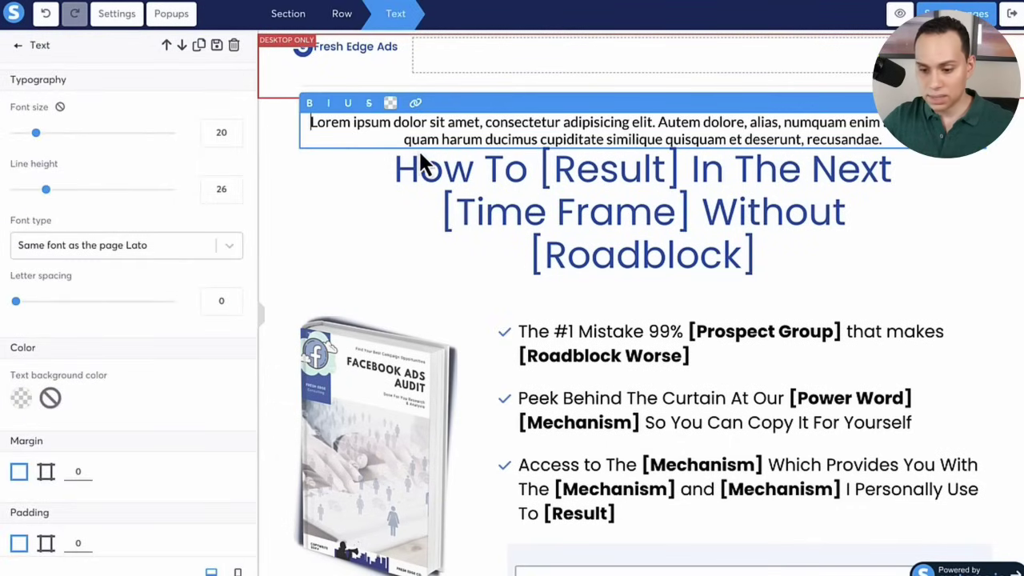
key("super+a")
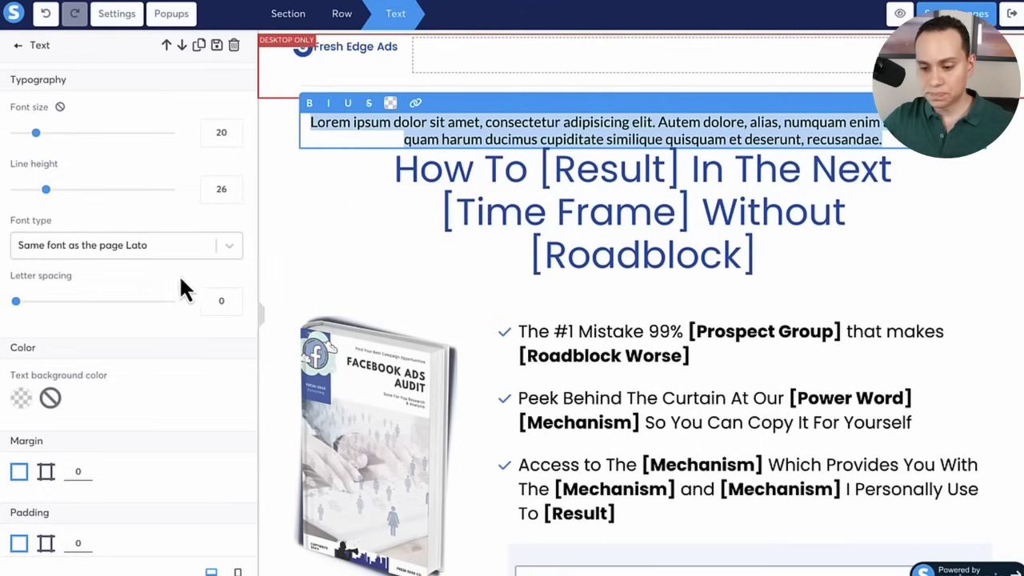
left_click(383, 211)
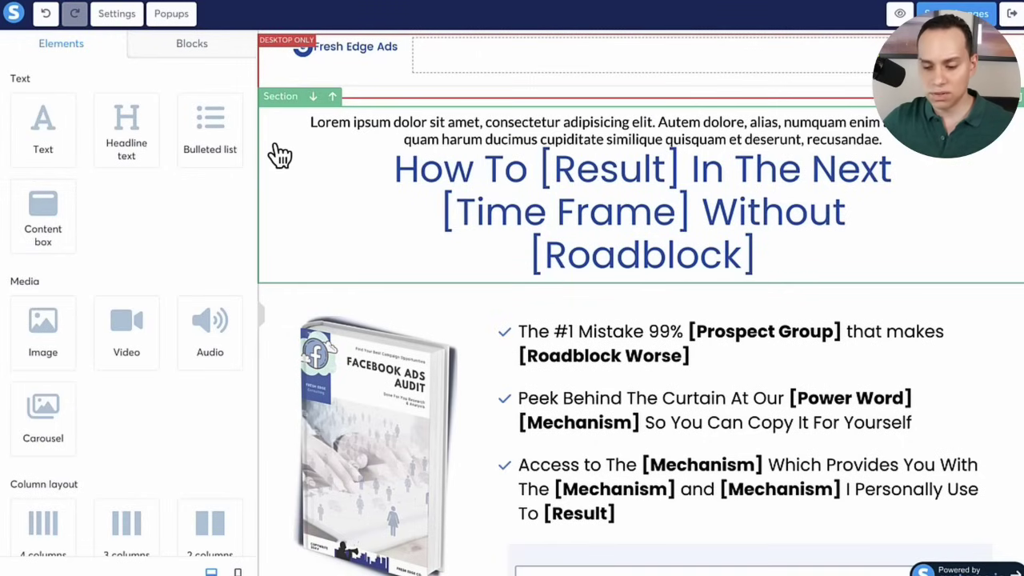
left_click(358, 122)
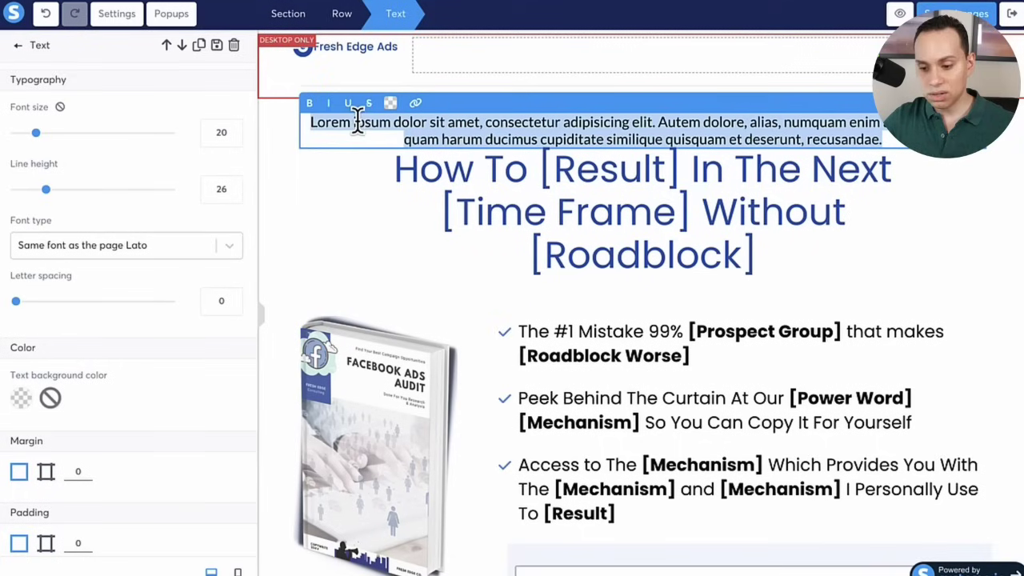
left_click(307, 183)
left_click(323, 133)
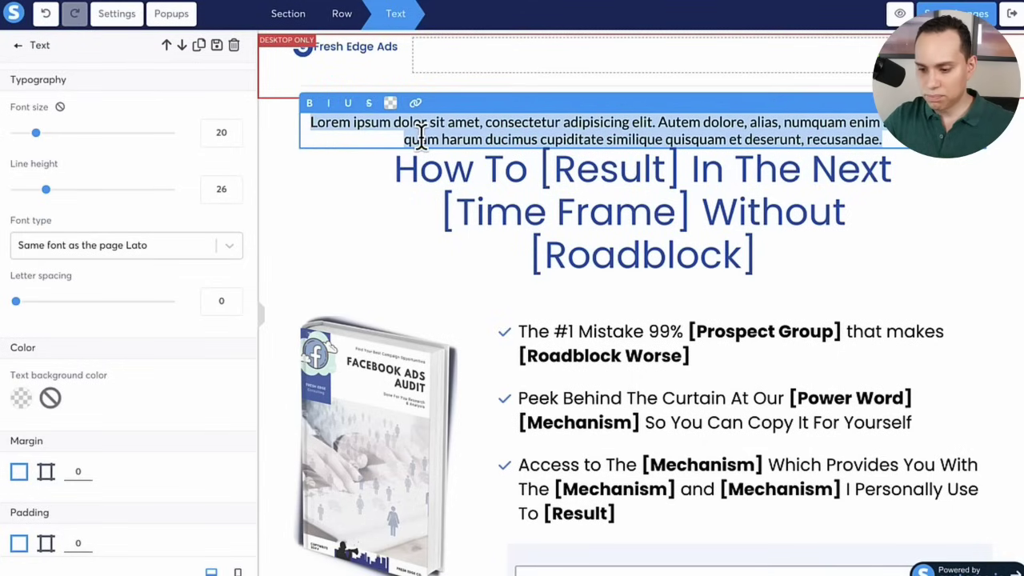
type("For [Prospect Group] Eyes Only...")
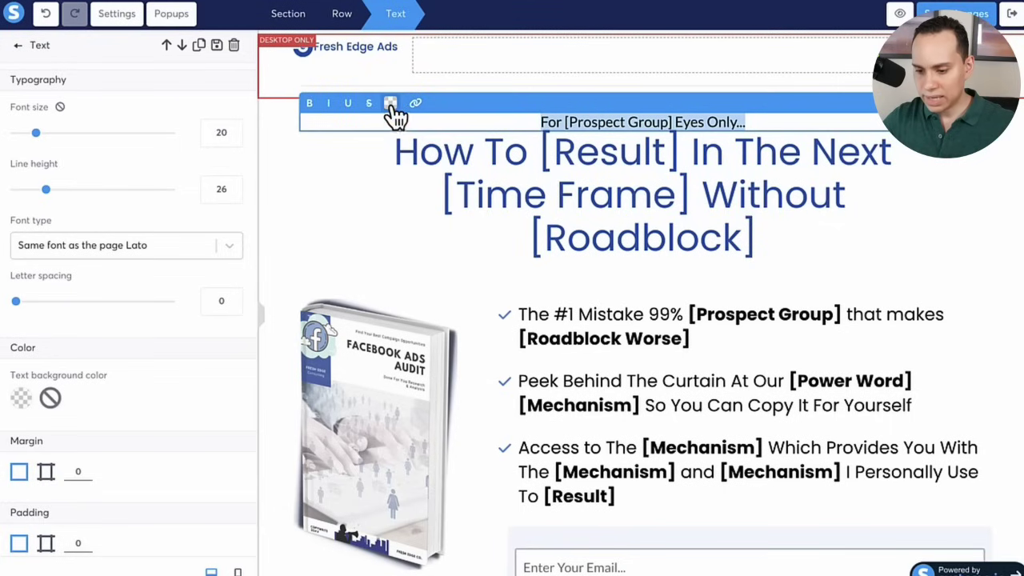
Set the "For [Prospect Group] Eyes Only..." line to the default dark grey colour and make it italic.
left_click(391, 103)
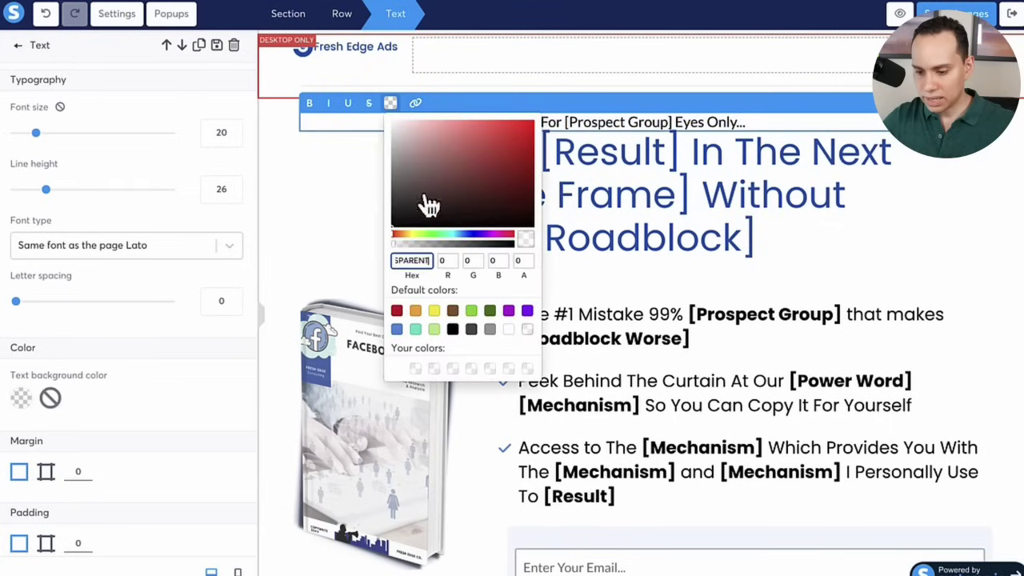
left_click(472, 329)
left_click(752, 121)
key("ctrl+a")
key("ctrl+i")
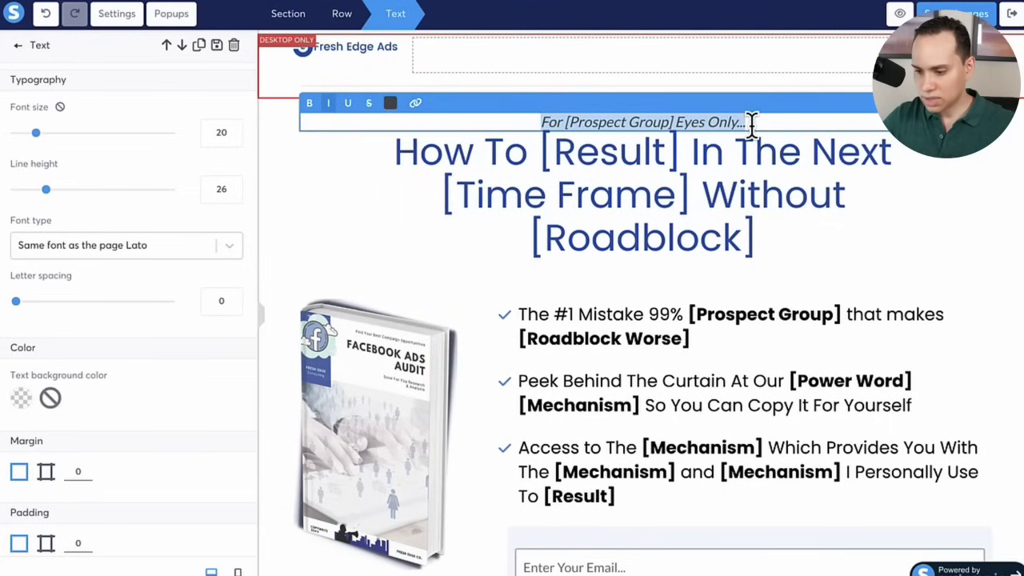
key("Escape")
triple_click(713, 124)
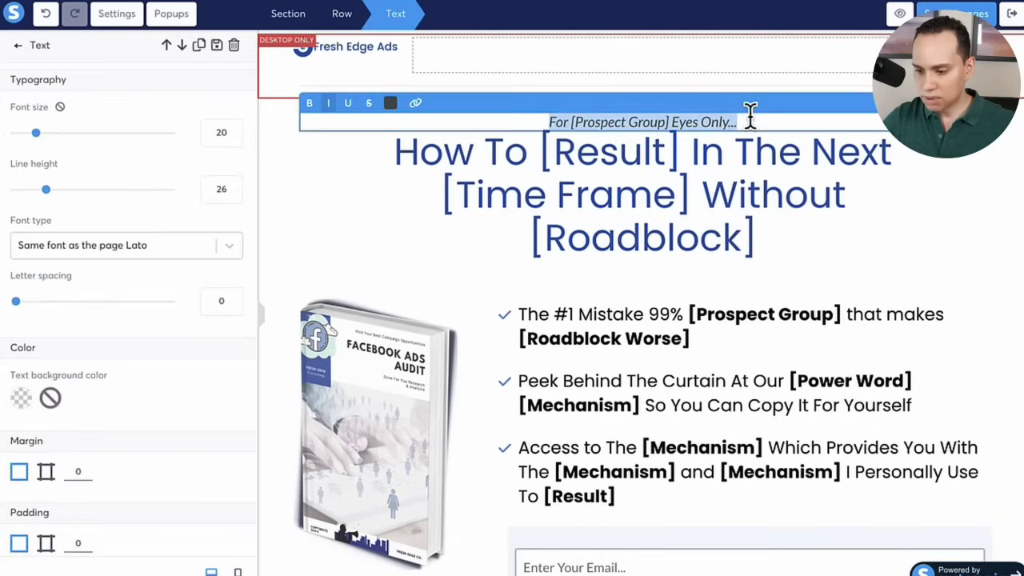
Try a bottom margin of -17 on the line above the headline, reset it to 0, and try lowering its top margin.
scroll(136, 160, "down", 5)
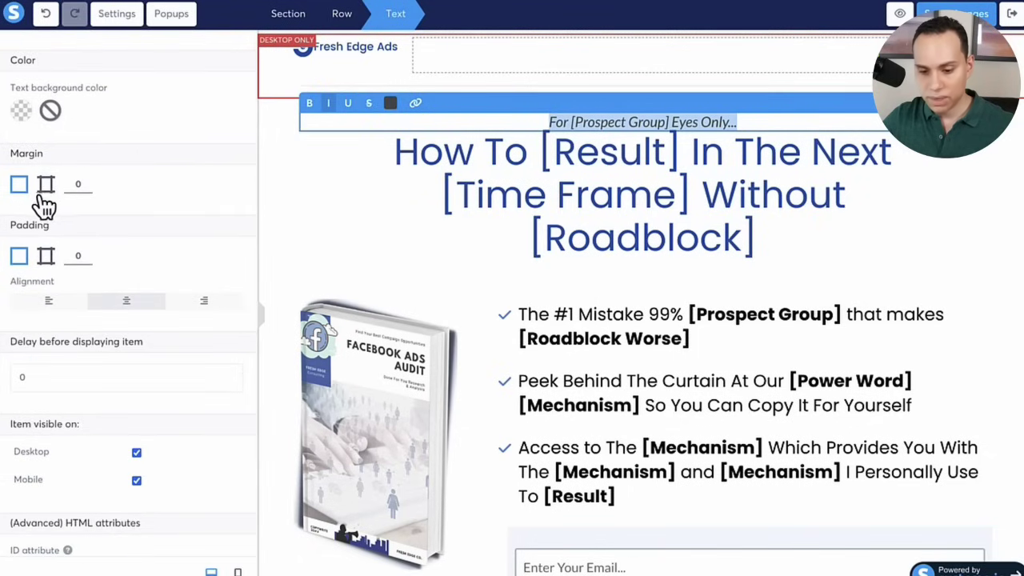
left_click(45, 191)
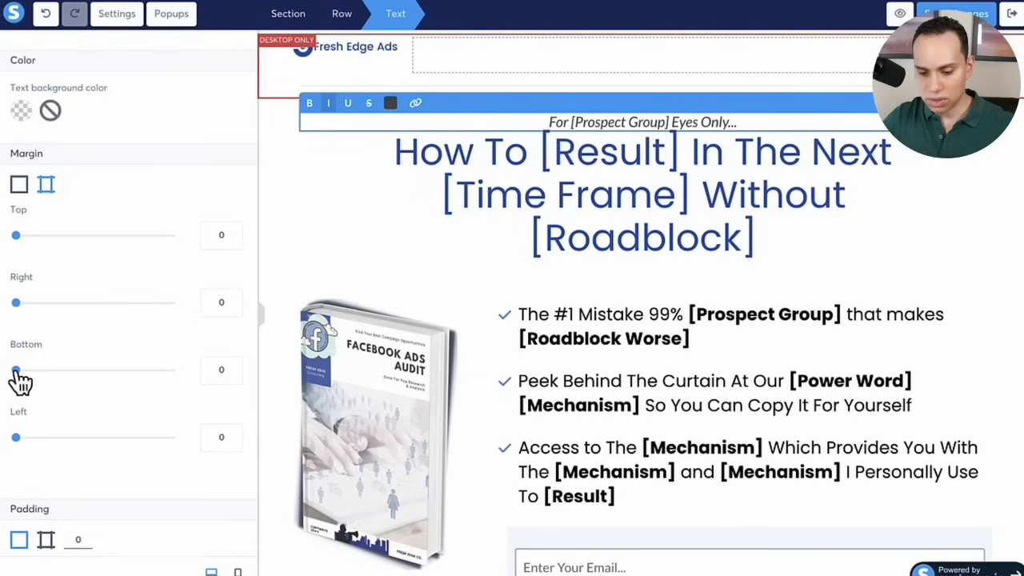
mouse_move(14, 371)
left_mouse_down()
mouse_move(192, 375)
mouse_move(75, 389)
mouse_move(4, 383)
left_mouse_up()
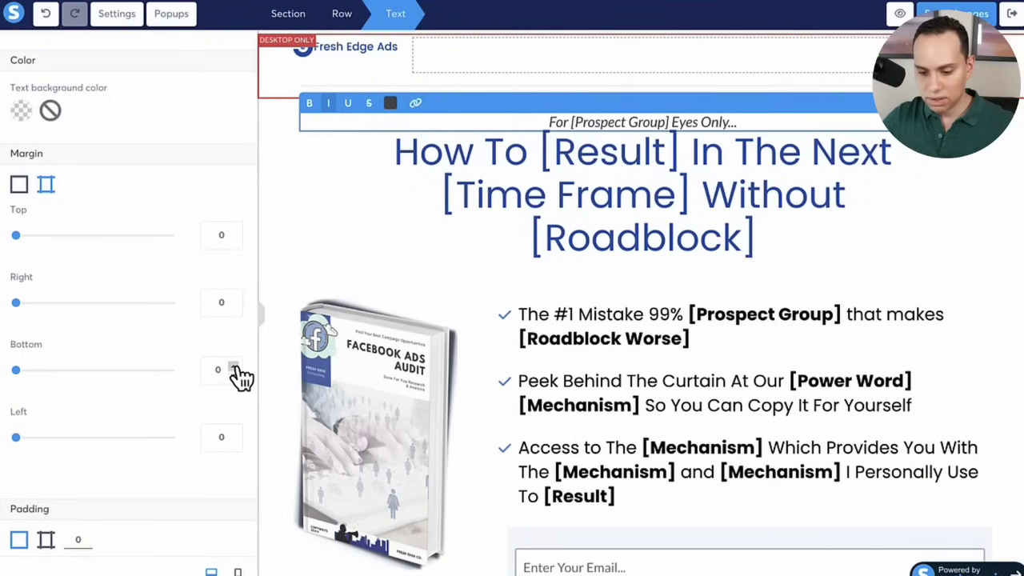
left_click(233, 375)
left_click(233, 375)
left_click(233, 375)
left_click(233, 375)
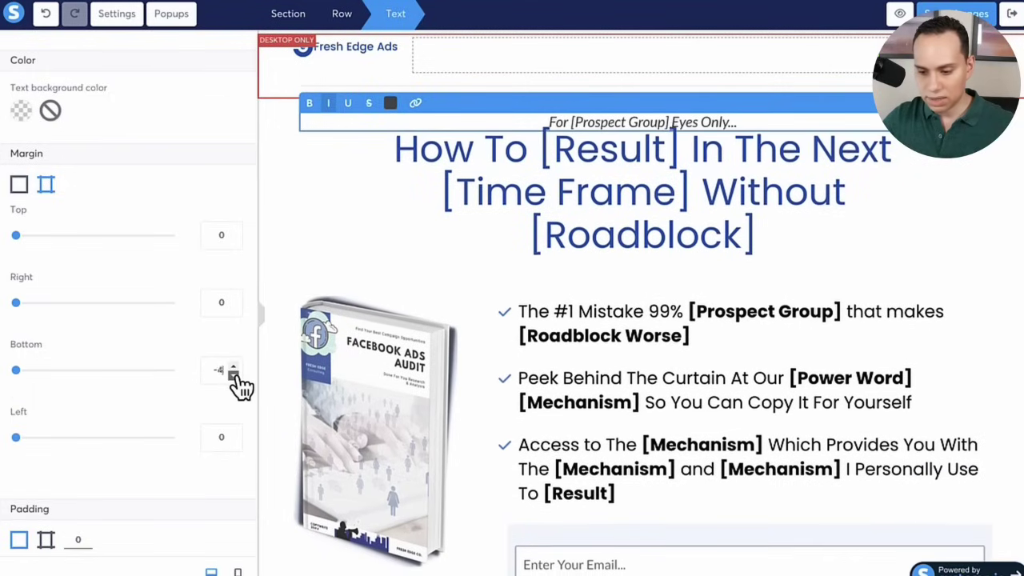
left_click(233, 375)
left_click(233, 375)
left_click(233, 374)
left_click(233, 375)
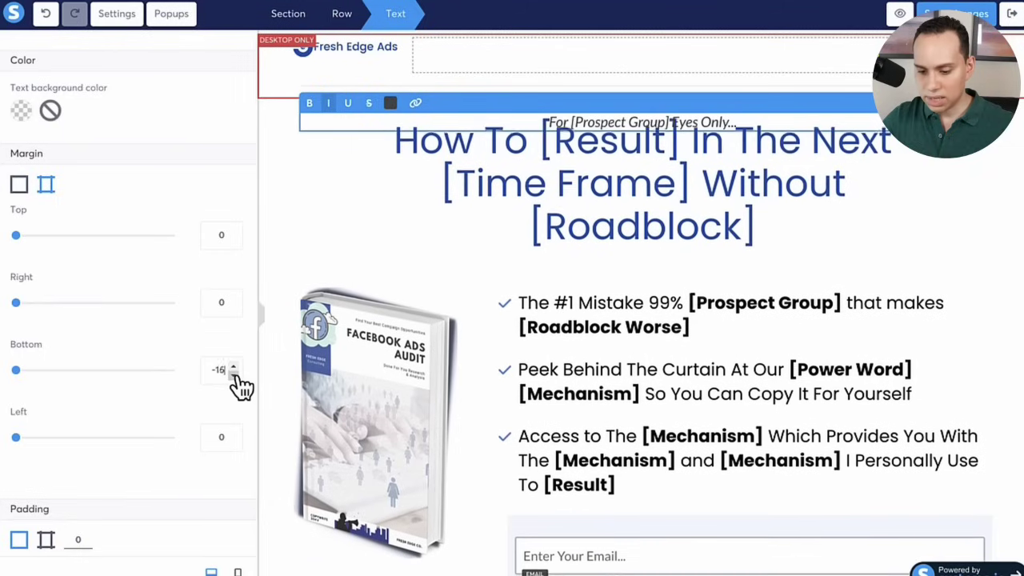
left_click(232, 374)
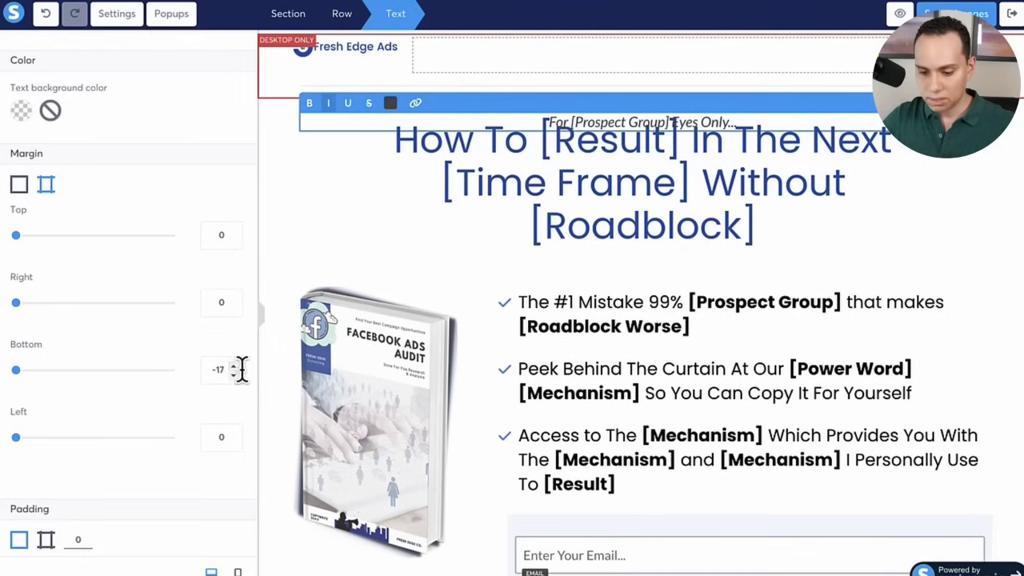
type("0")
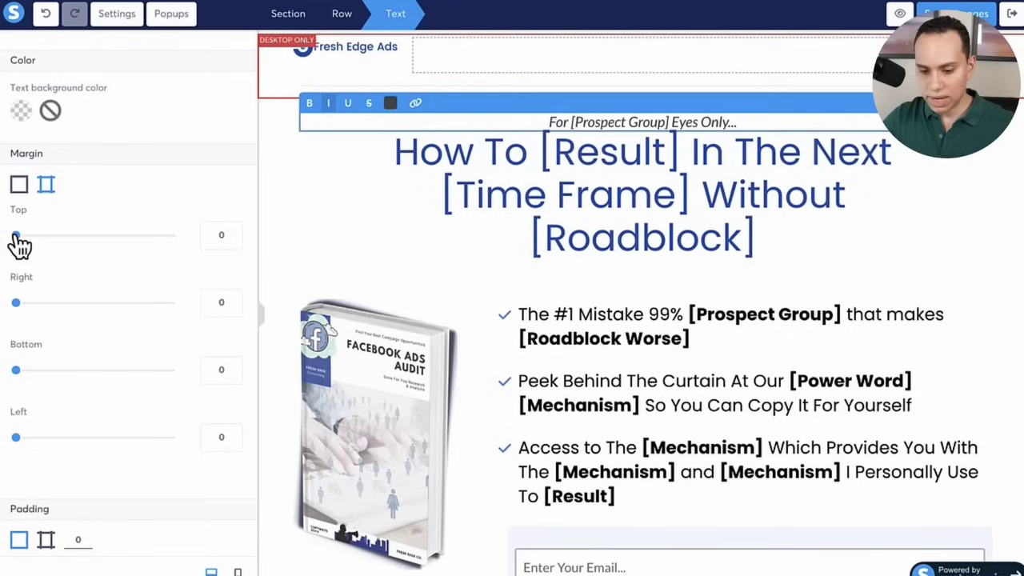
left_click_drag(15, 235, 3, 262)
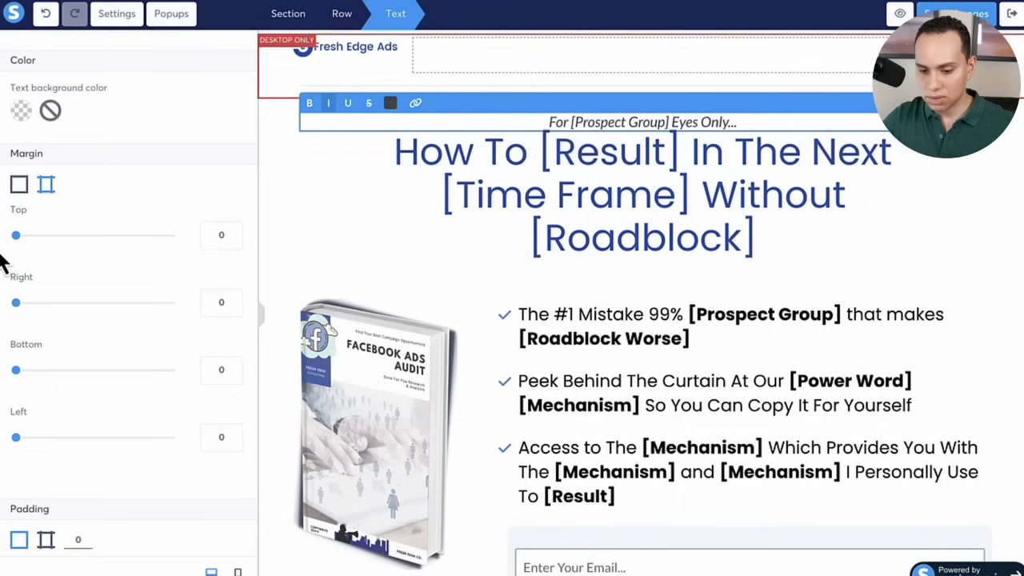
left_click(722, 174)
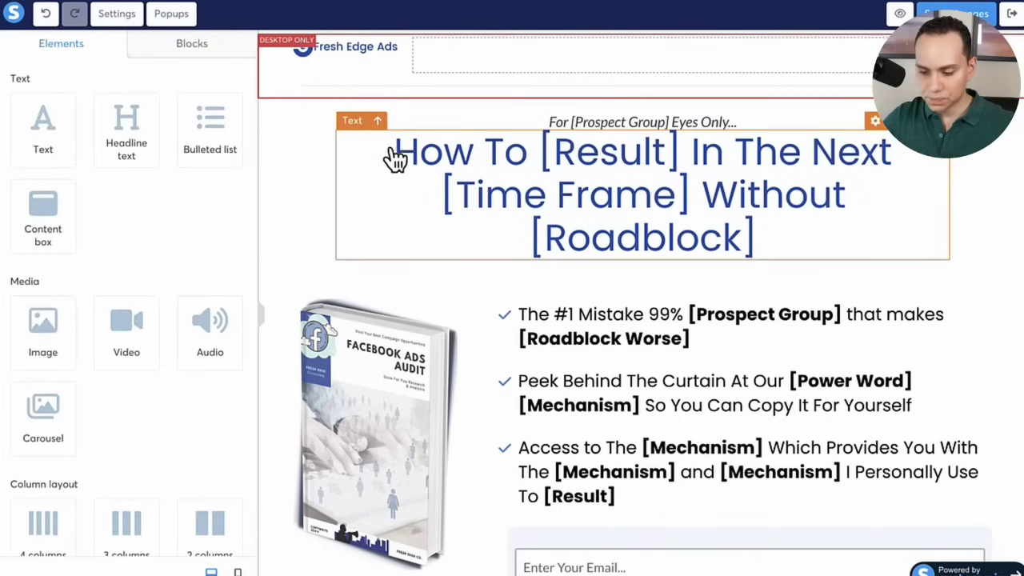
Switch the line above the headline to individual padding per side and set its right padding to 200.
left_click(512, 124)
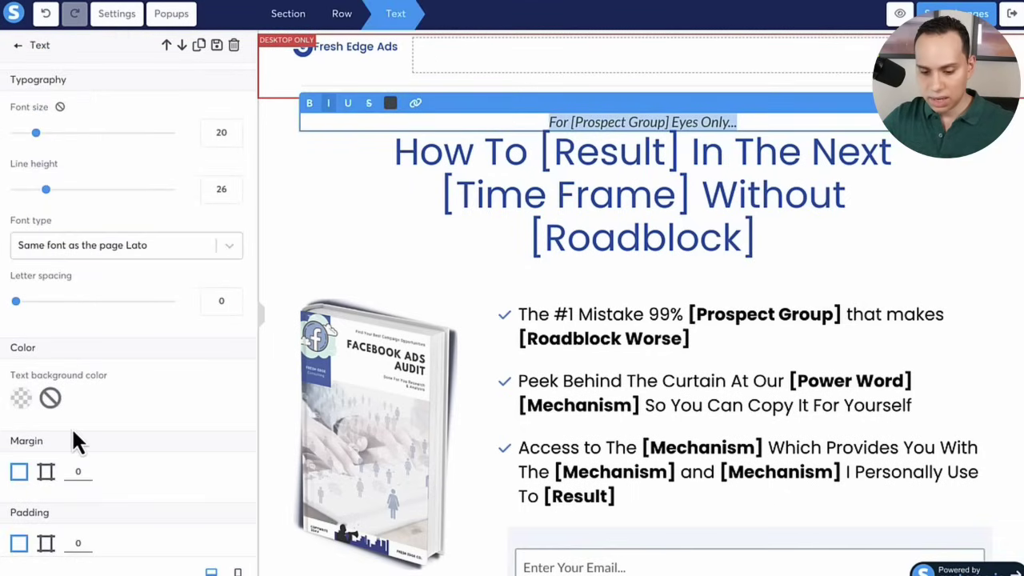
scroll(75, 436, "down", 2)
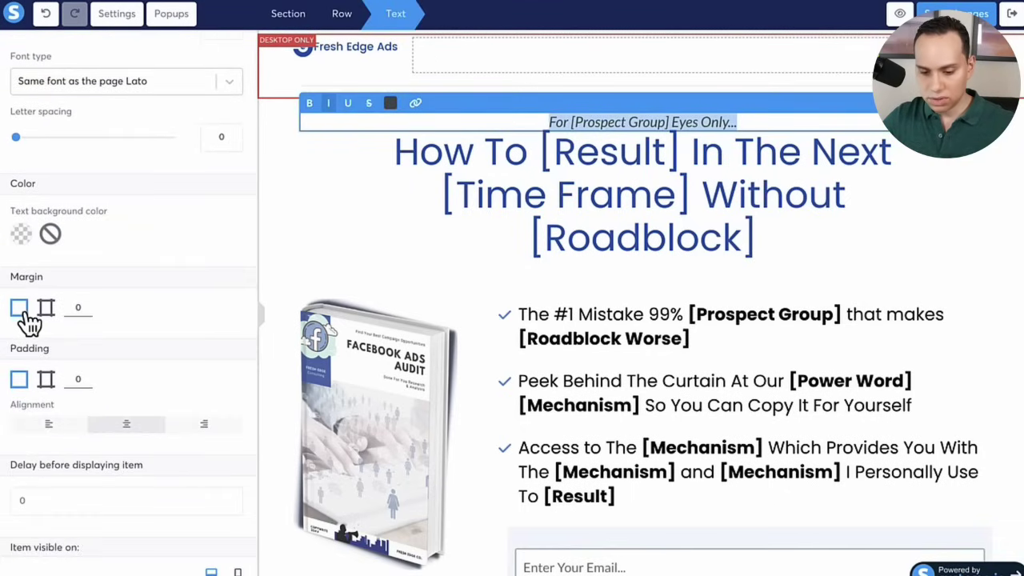
left_click(45, 381)
scroll(46, 393, "down", 2)
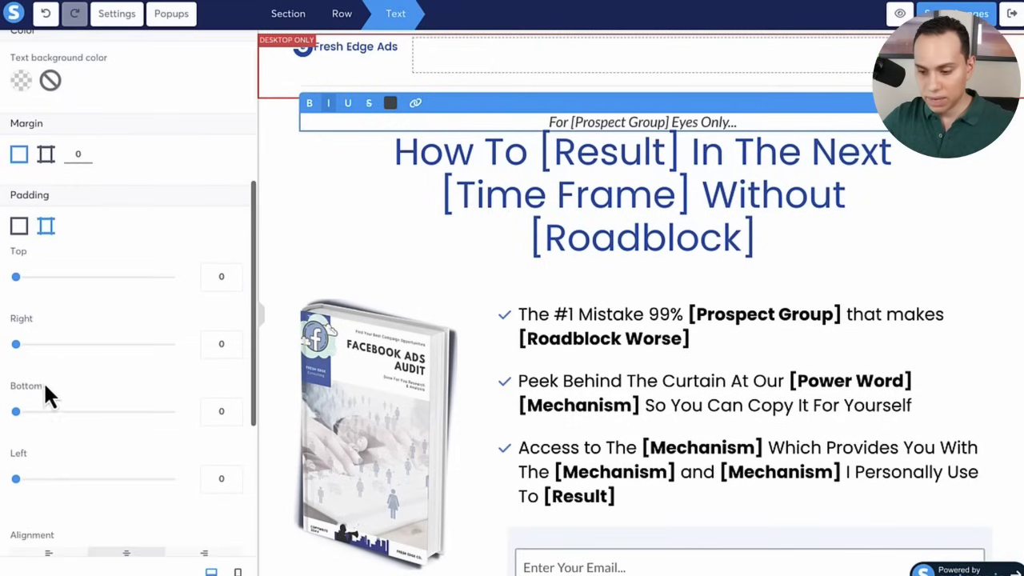
left_click_drag(16, 345, 215, 347)
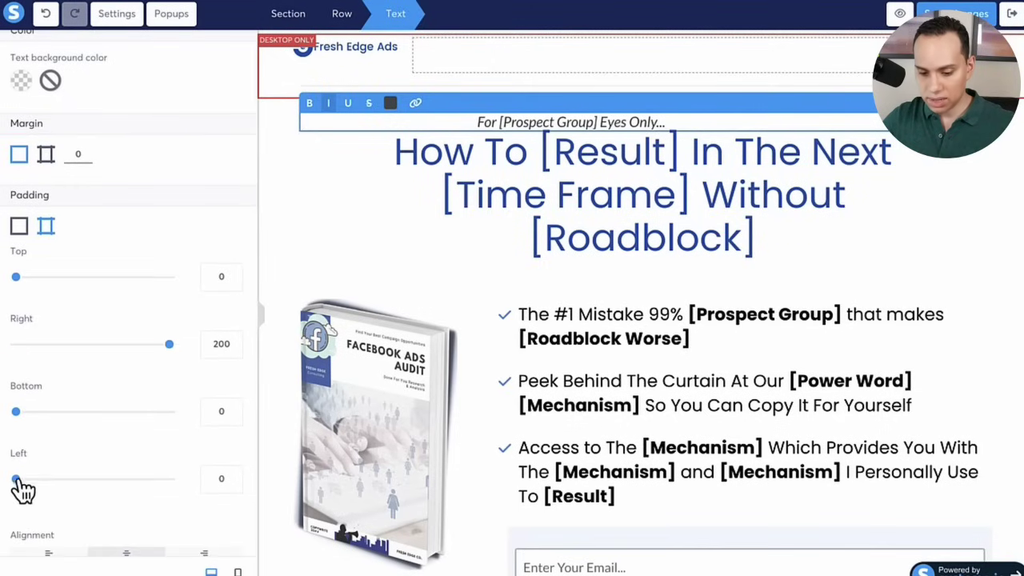
Set the left padding of the line above the headline to 200 and paste its text repeatedly until it fills several lines.
left_click_drag(16, 478, 229, 491)
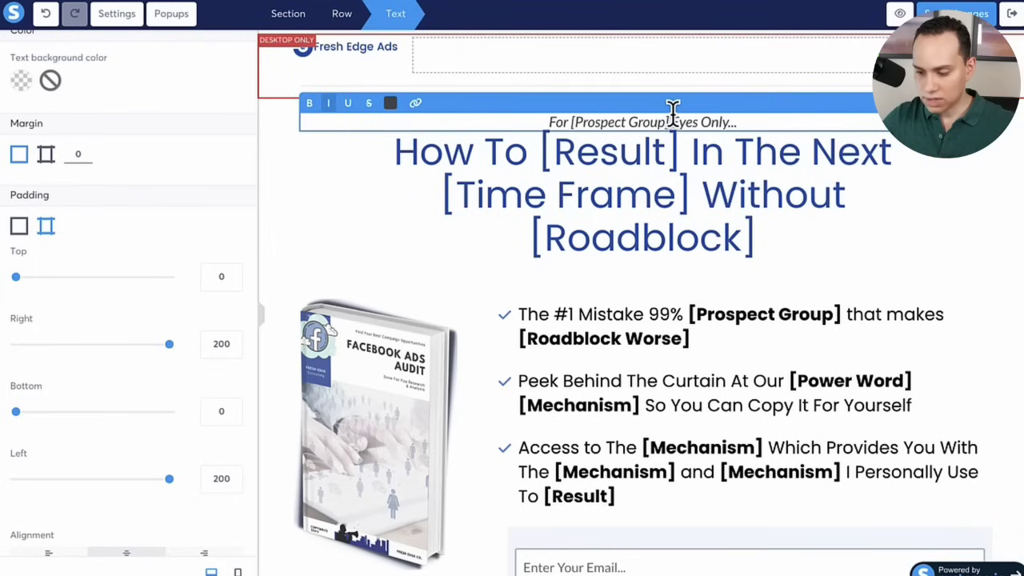
key("ctrl+v")
key("ctrl+v")
key("ctrl+v")
key("ctrl+v")
key("ctrl+v")
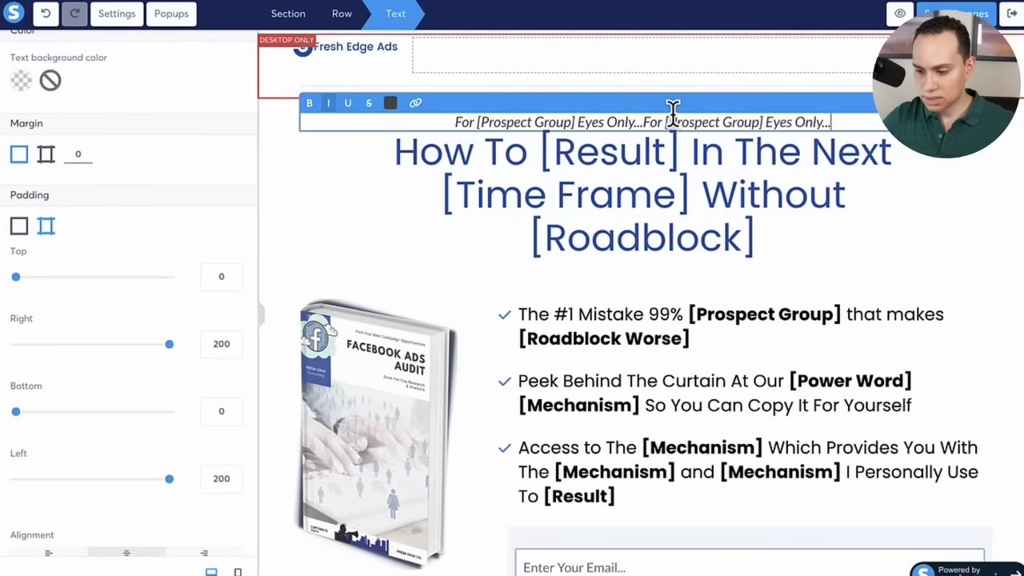
key("ctrl+v")
key("ctrl+v")
key("ctrl+v")
key("ctrl+v")
key("ctrl+v")
key("ctrl+v")
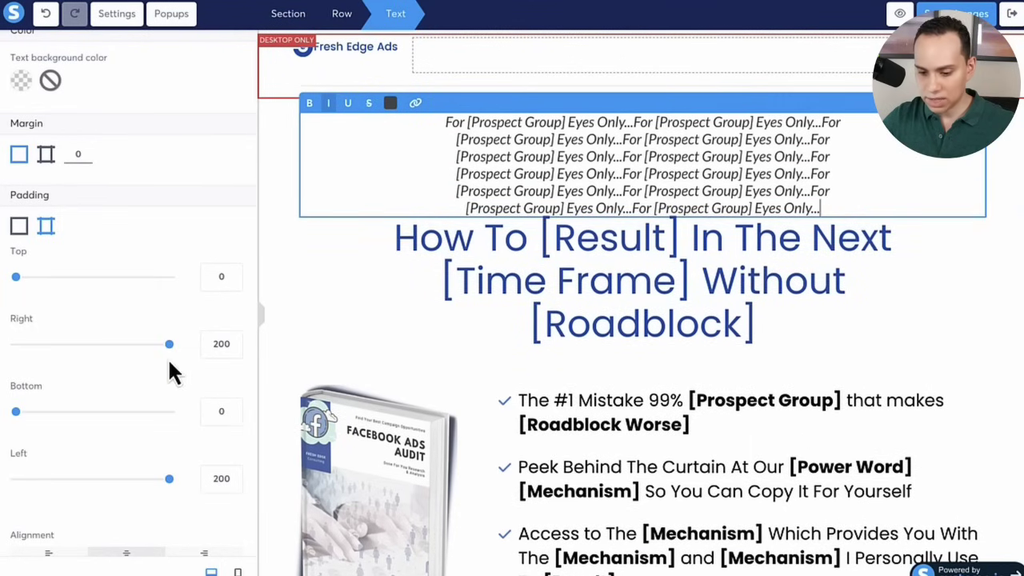
Try a right padding of 0 on the repeated text, return it to 200, and insert a line break in the middle.
left_click_drag(169, 346, 3, 352)
mouse_move(166, 483)
left_mouse_down()
mouse_move(2, 494)
mouse_move(181, 476)
left_mouse_up()
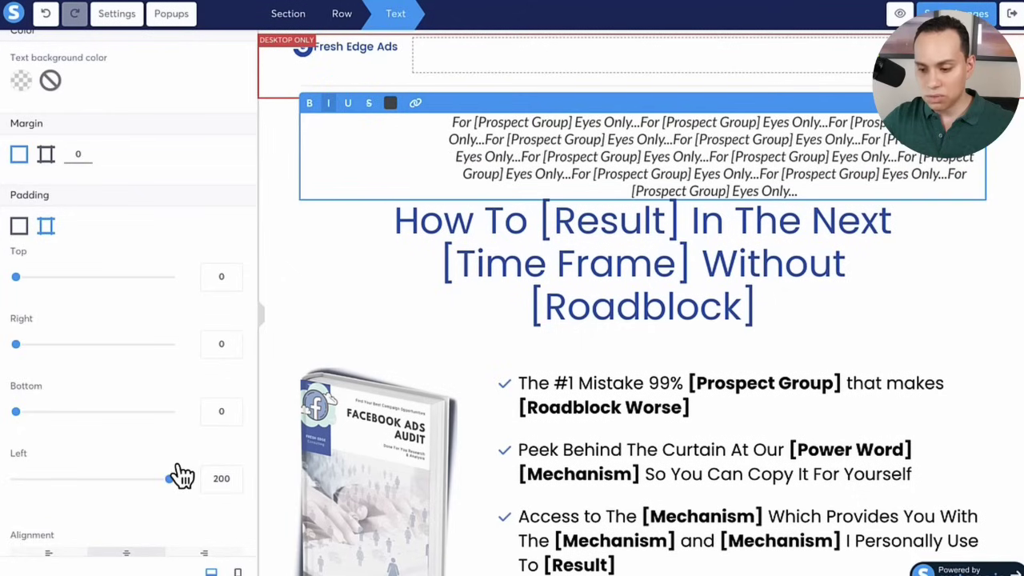
left_click_drag(19, 347, 213, 361)
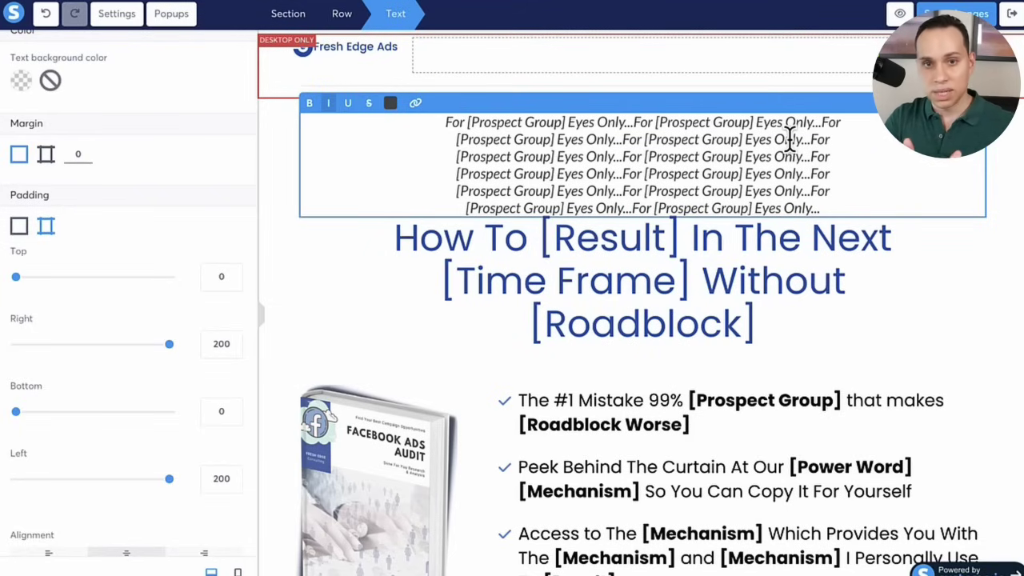
left_click(640, 160)
key("Return")
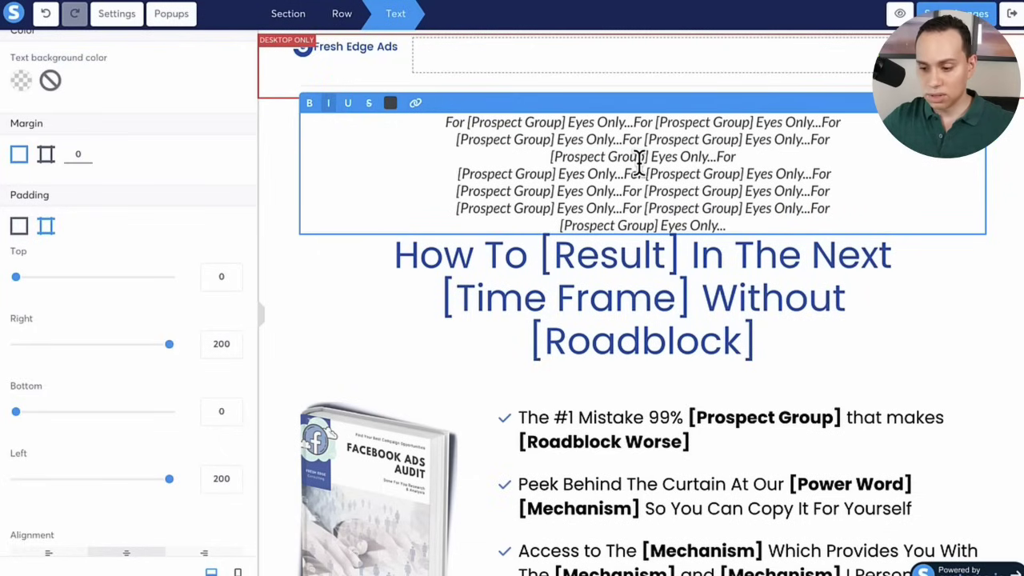
Delete the "For [Prospect Group] Eyes Only..." text element above the headline.
left_click(949, 256)
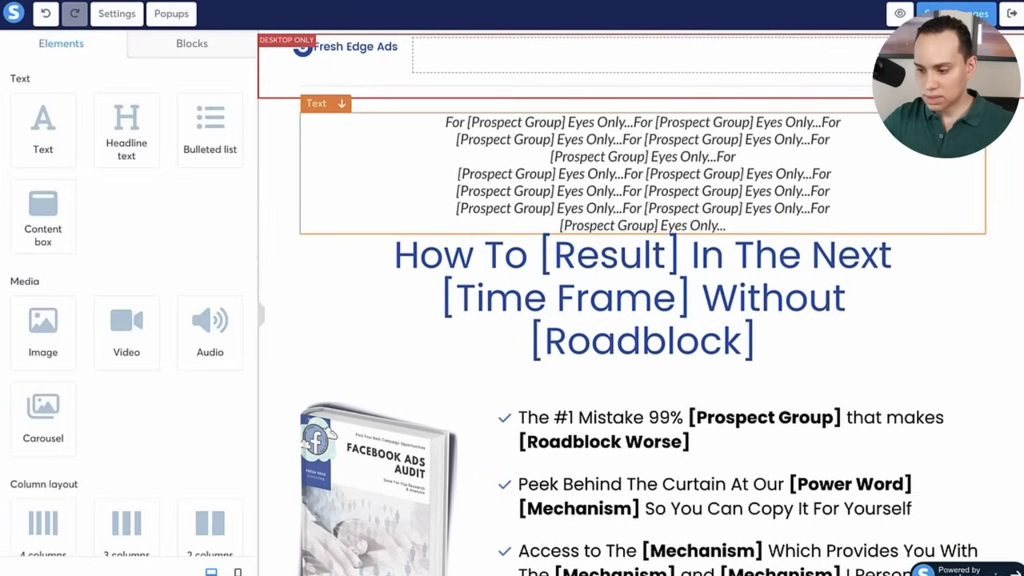
key("Delete")
left_click(561, 83)
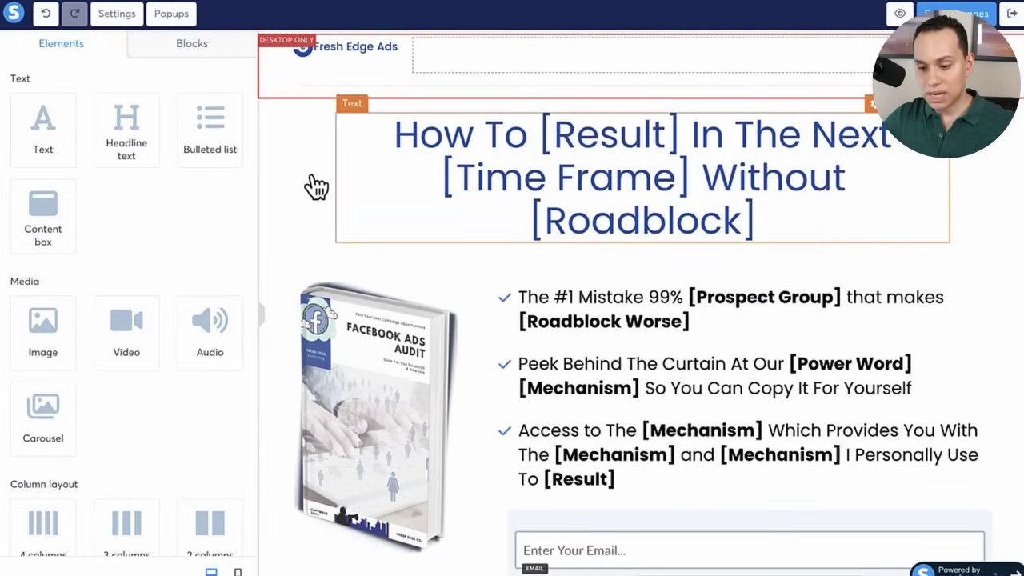
Hide the headline section on mobile and check the result in the mobile view.
left_click(284, 158)
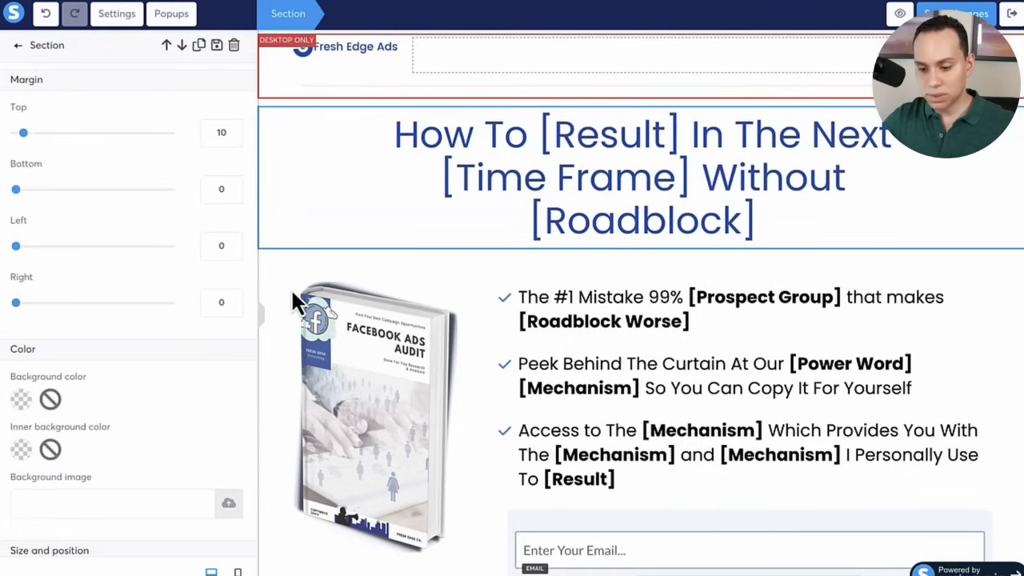
key("Escape")
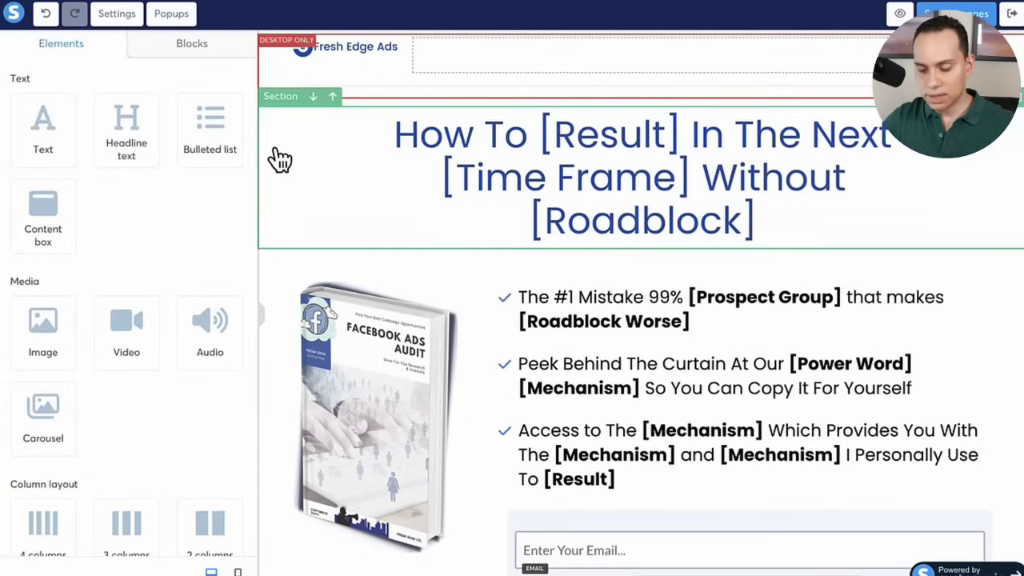
left_click(298, 160)
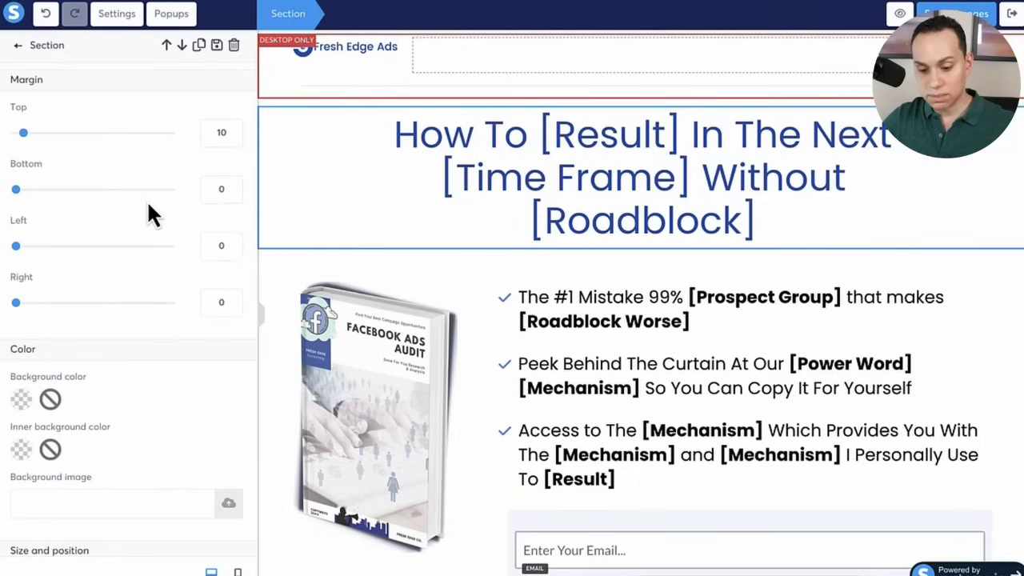
scroll(147, 203, "down", 5)
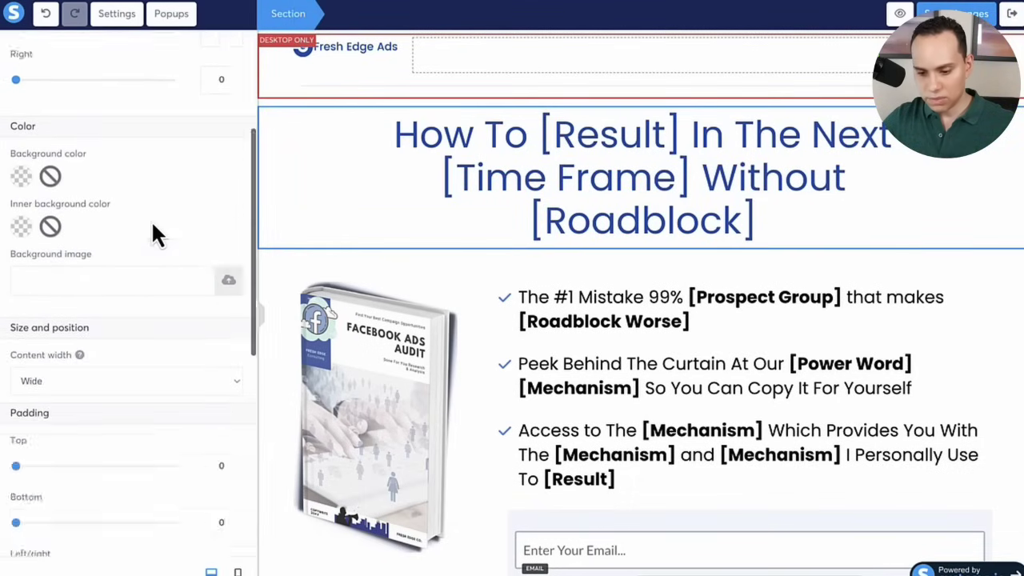
scroll(151, 220, "up", 5)
scroll(151, 220, "down", 8)
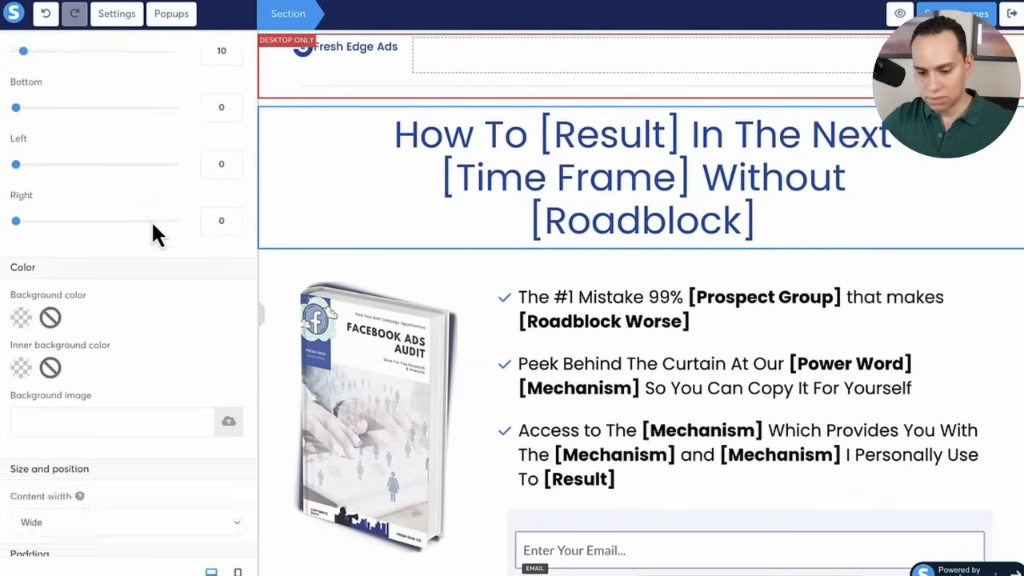
scroll(151, 220, "down", 5)
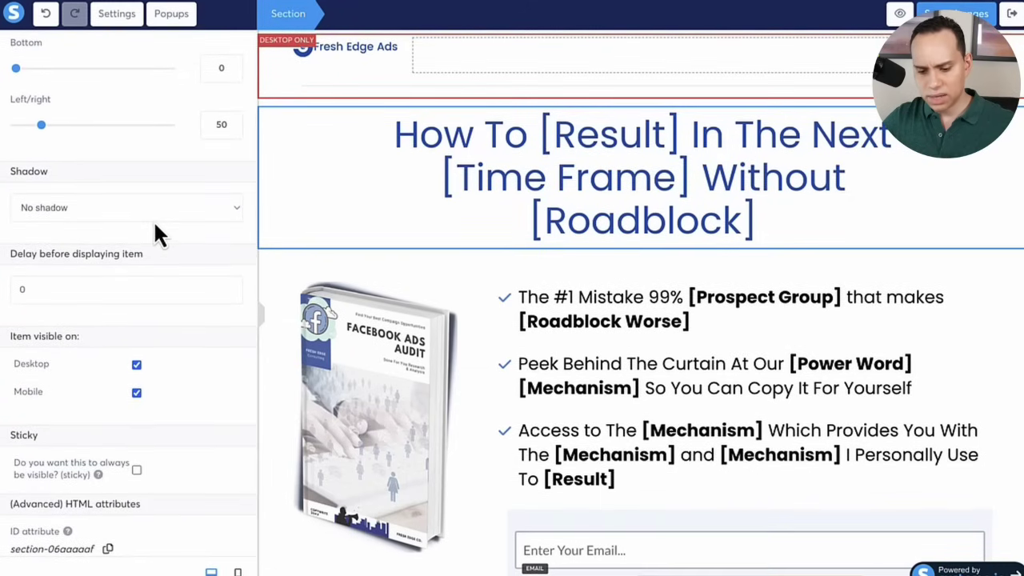
left_click(137, 394)
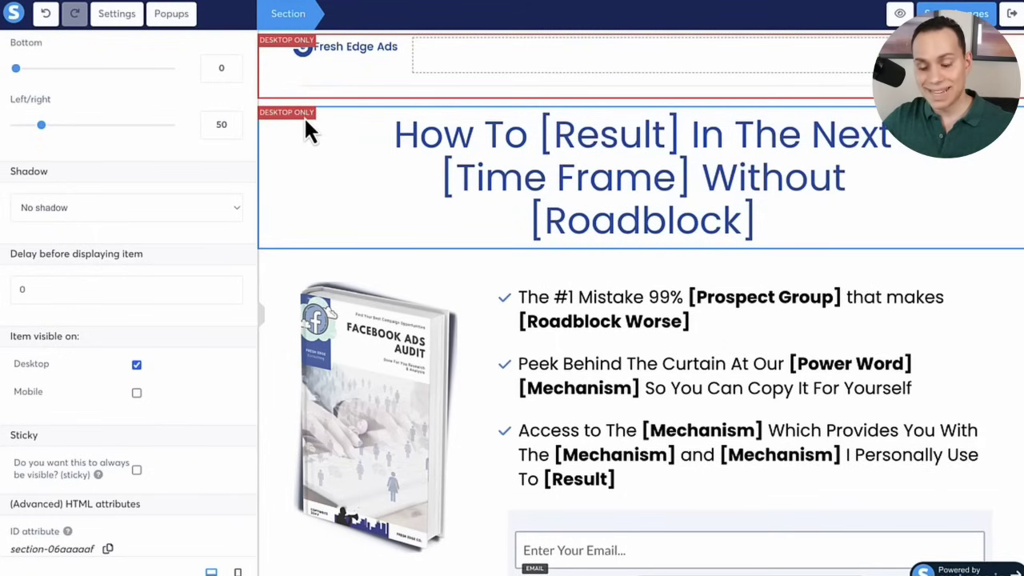
left_click(237, 573)
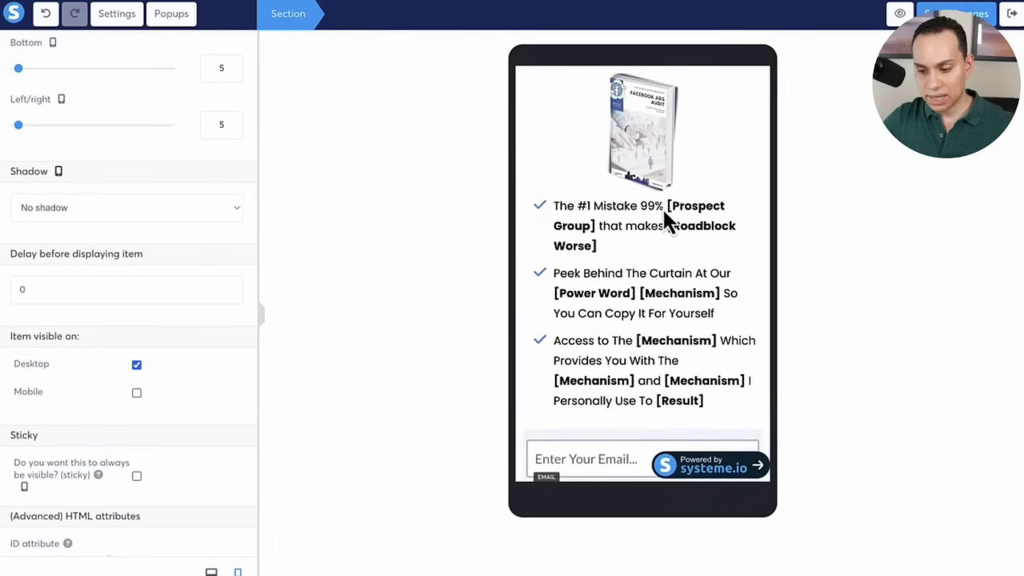
left_click(212, 572)
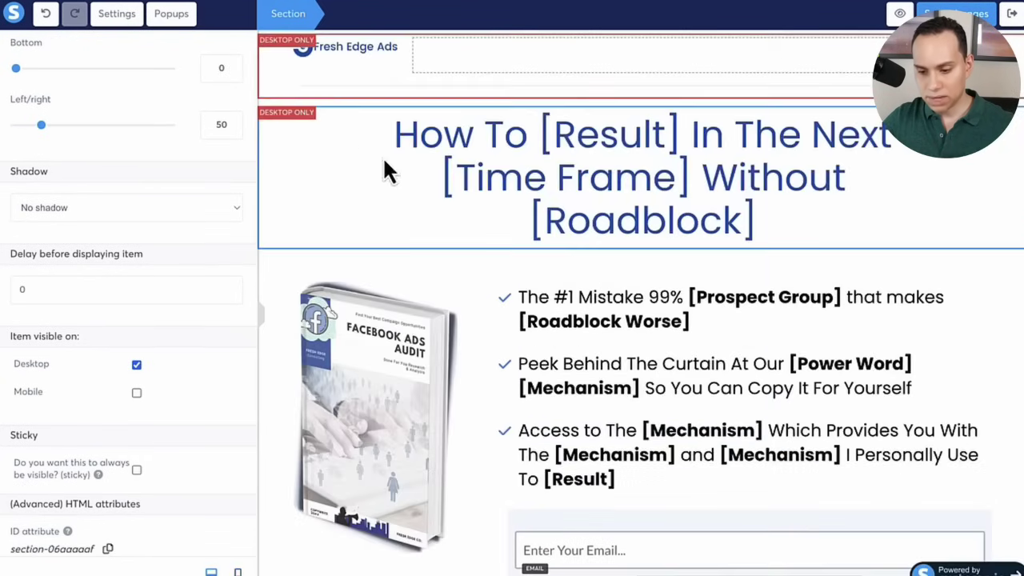
Make the headline section visible on mobile again and check the headline in the mobile view.
left_click(136, 393)
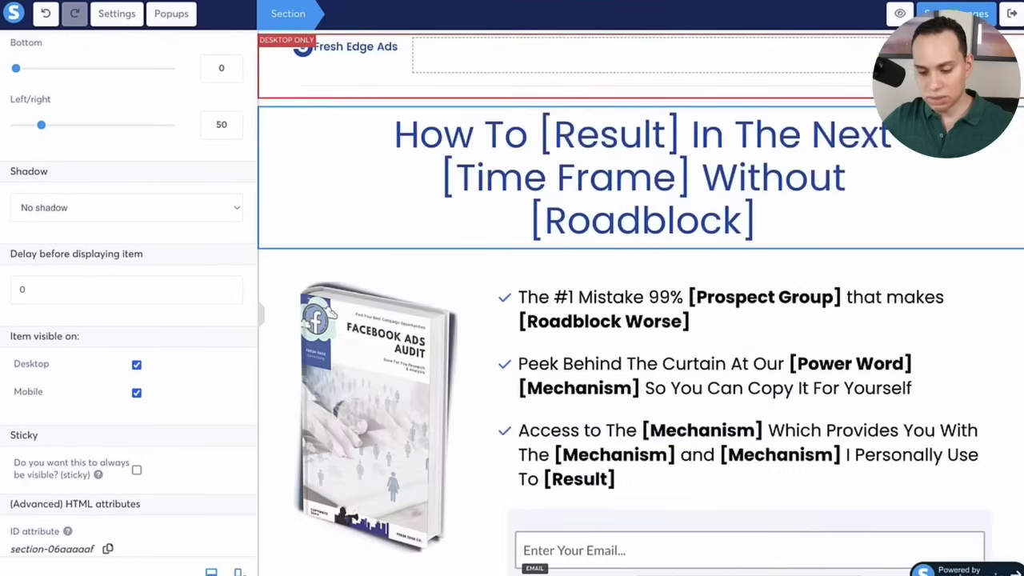
left_click(238, 572)
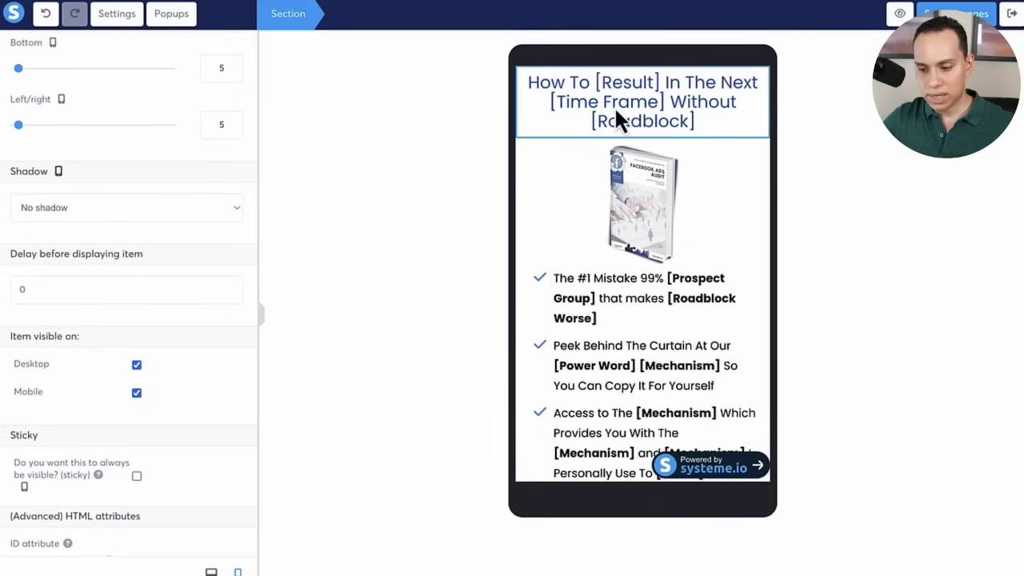
left_click(735, 204)
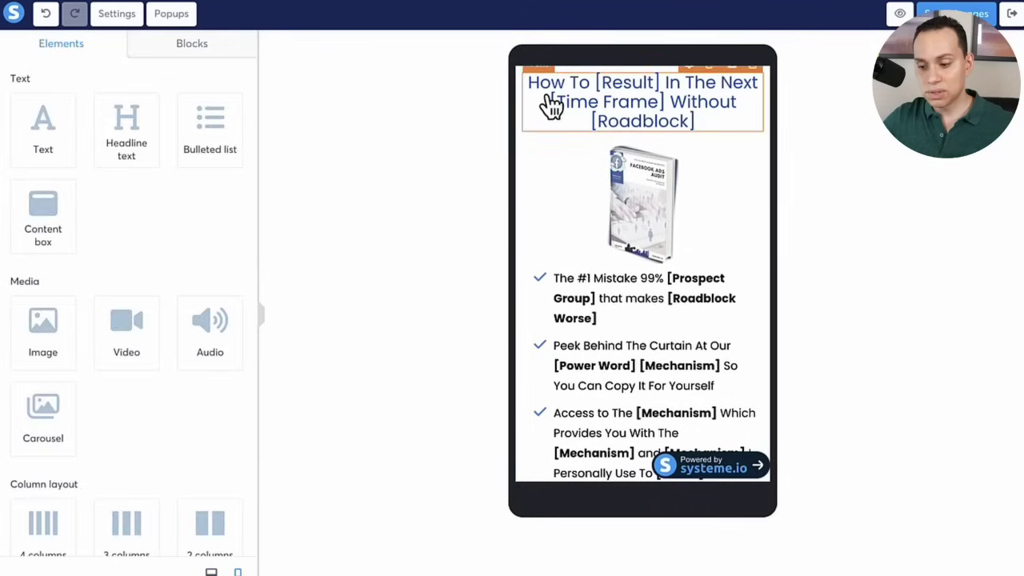
left_click(586, 99)
left_click(686, 217)
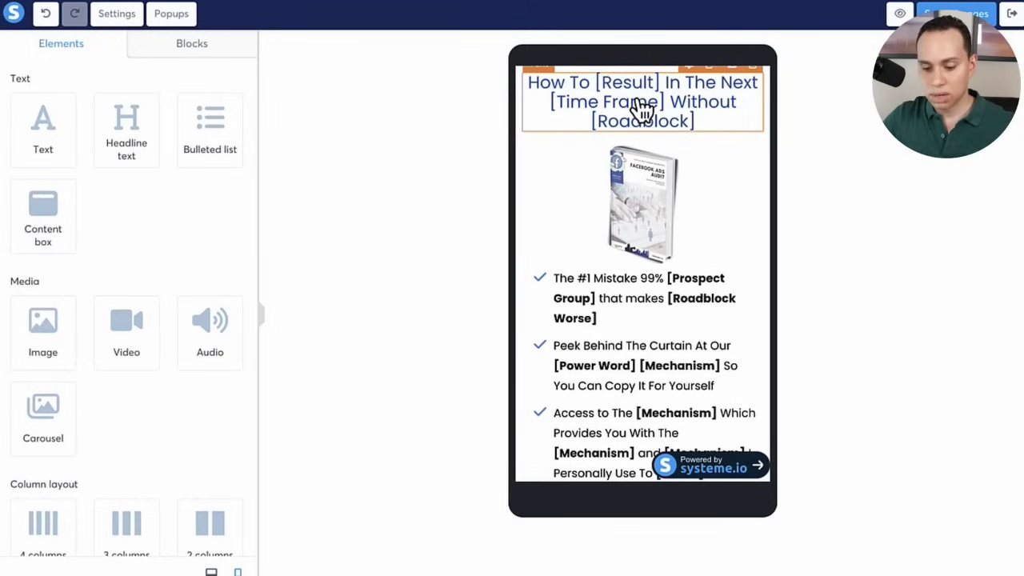
left_click(212, 572)
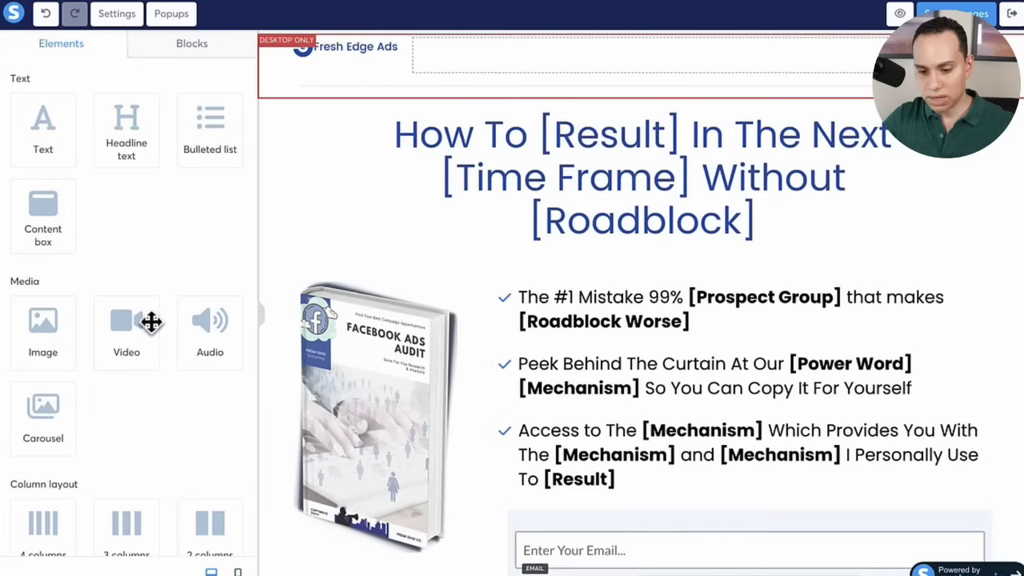
Try the Extra small content width on the headline section, and set it back to Wide.
left_click(279, 180)
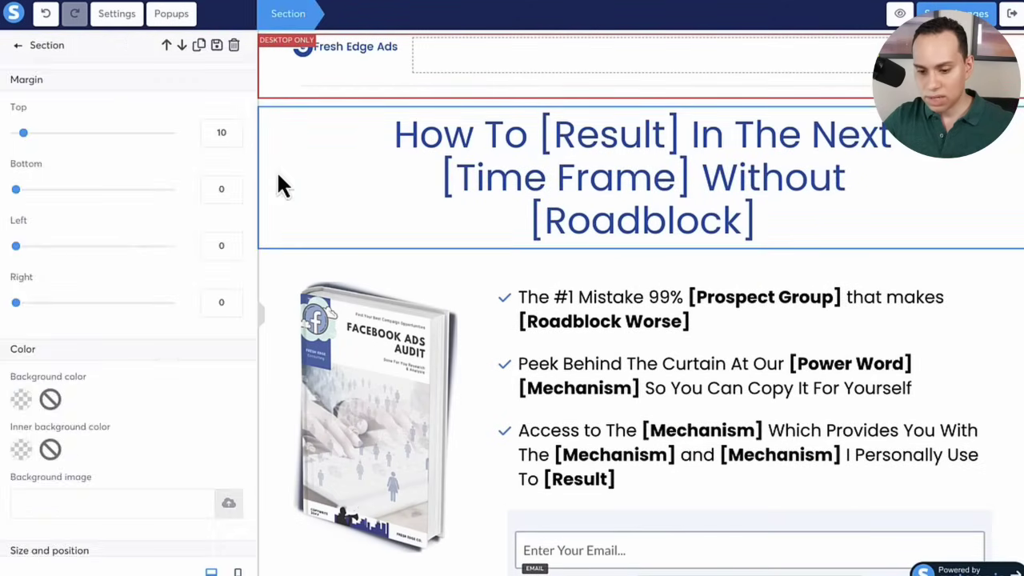
scroll(138, 328, "down", 4)
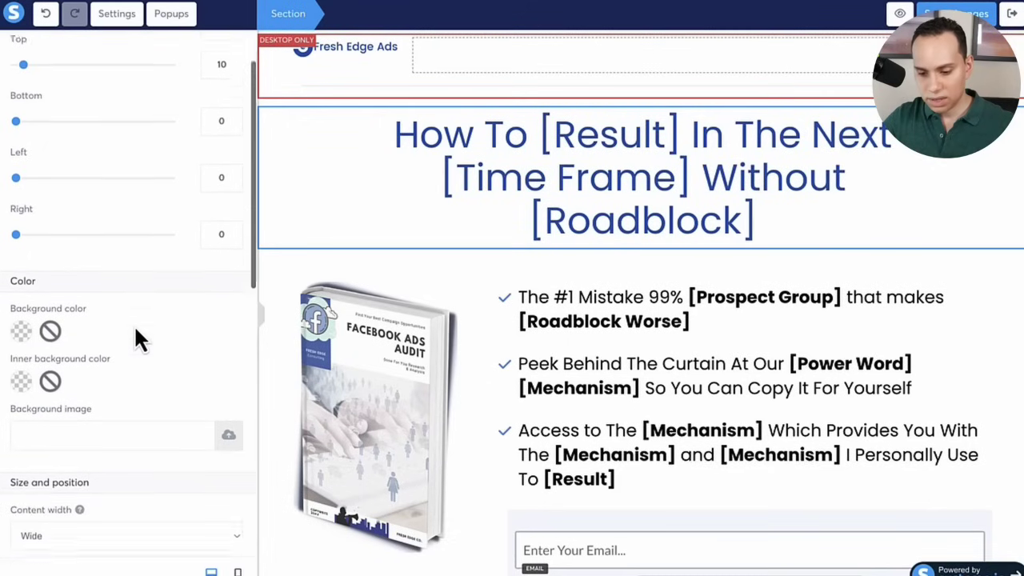
scroll(133, 324, "down", 2)
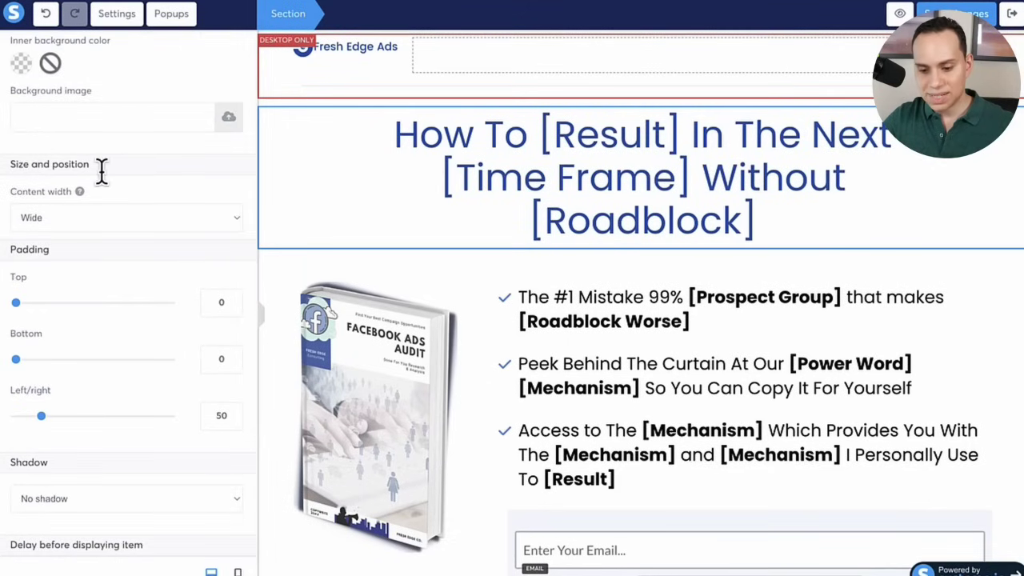
left_click(136, 233)
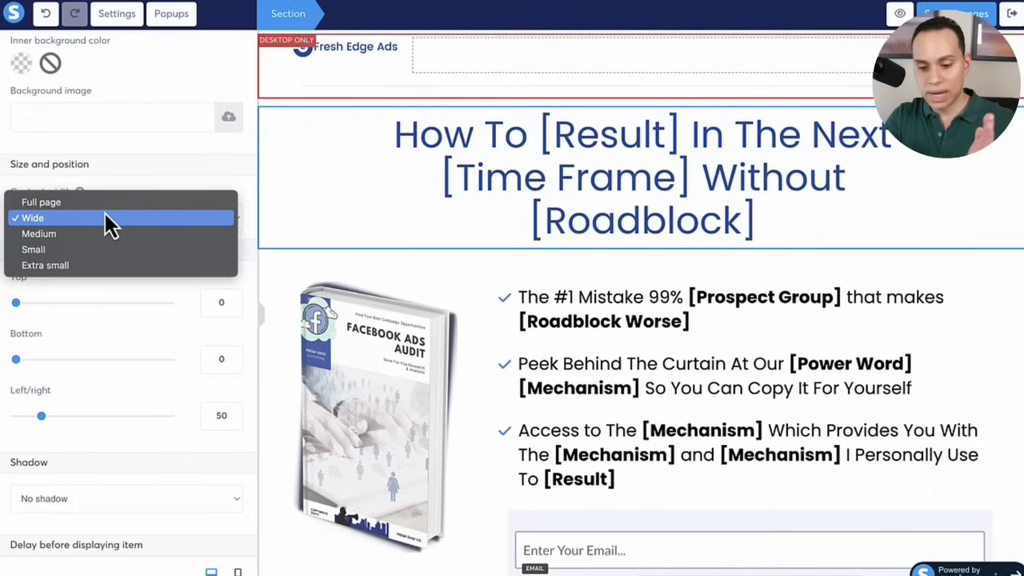
left_click(72, 266)
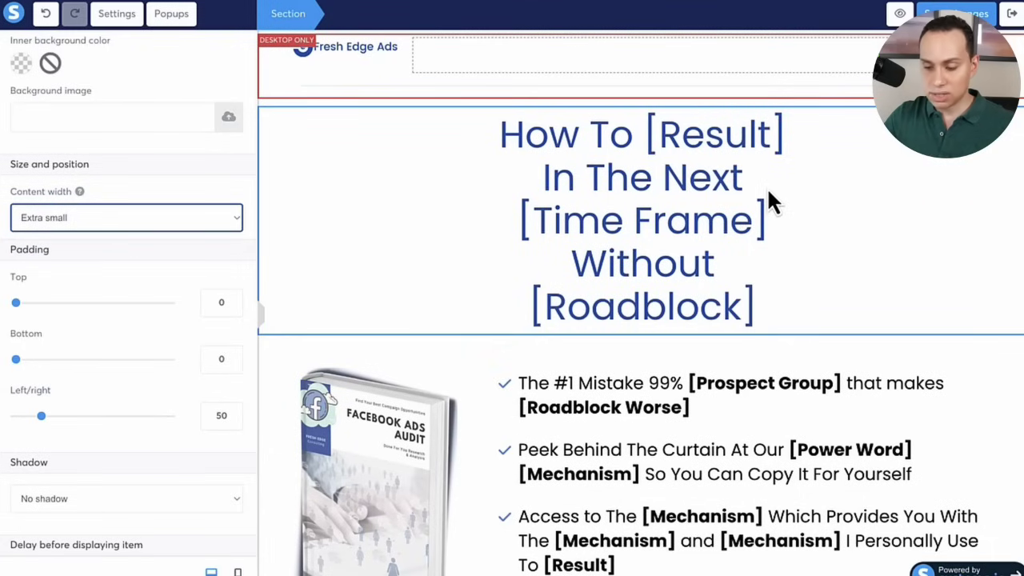
left_click(69, 217)
left_click(69, 170)
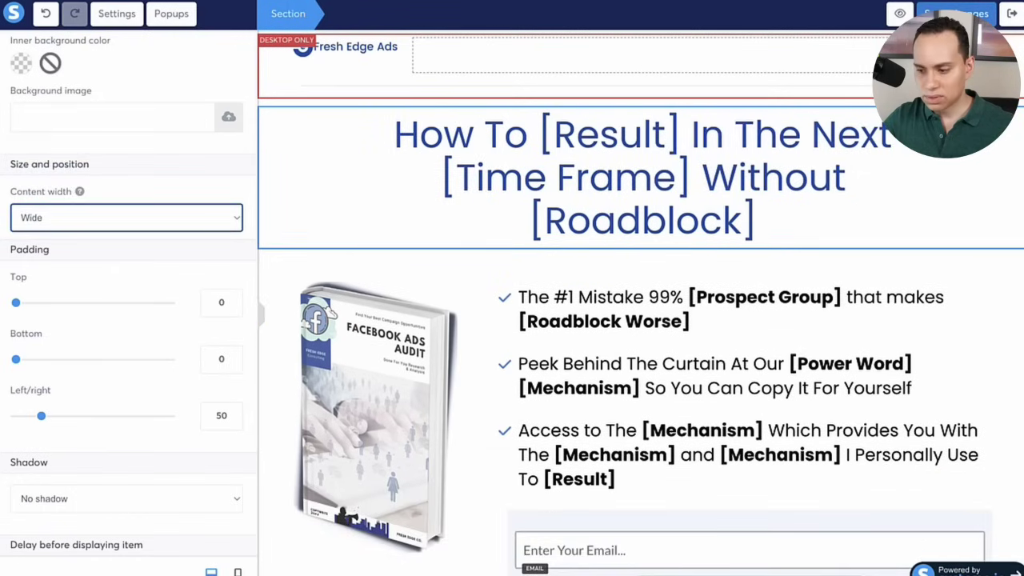
Save the changes to the page.
left_click(957, 14)
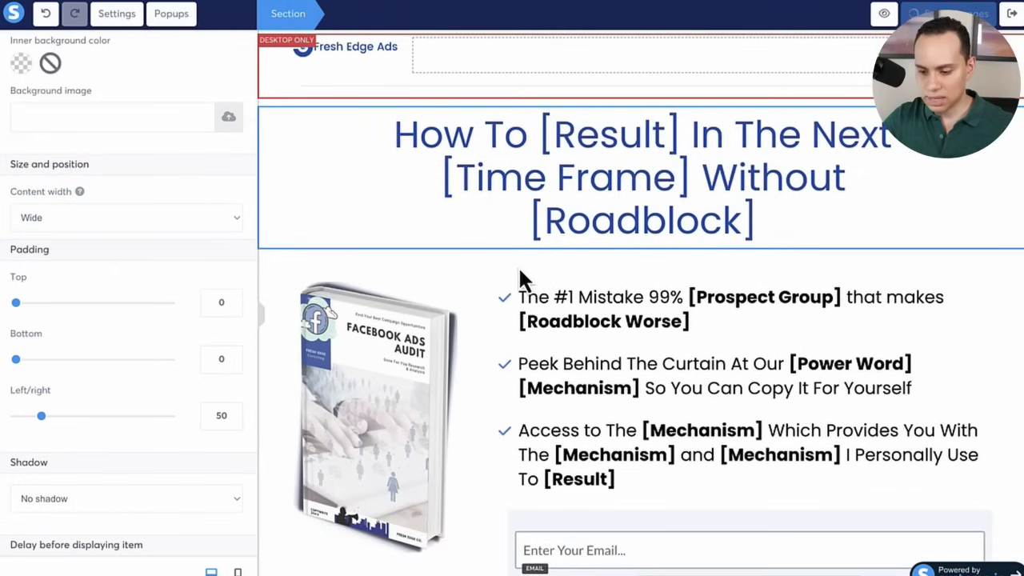
Open block creation for the book and bullet list section, review its preview and master block option, and close it without creating a block.
left_click(281, 160)
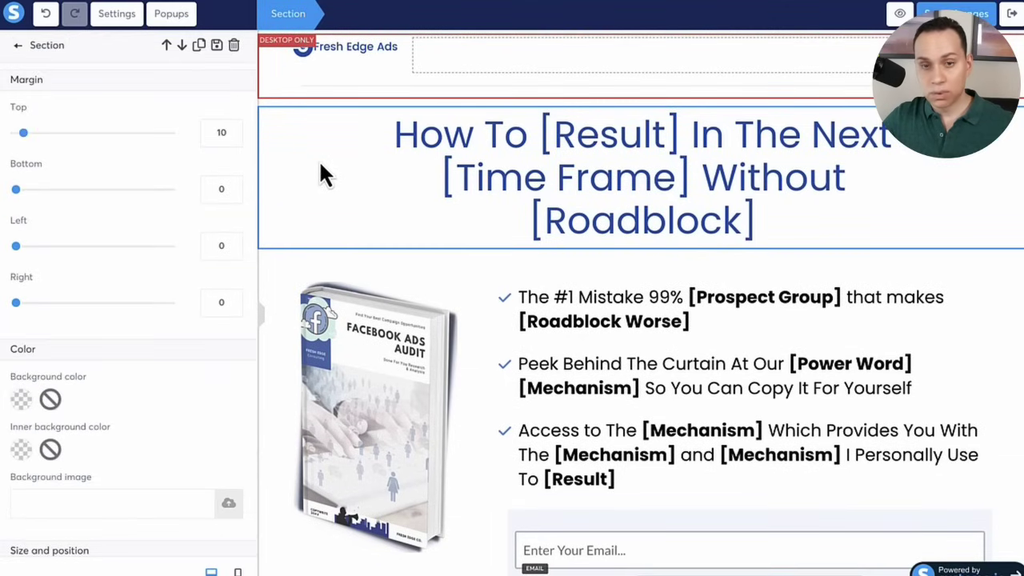
left_click(280, 281)
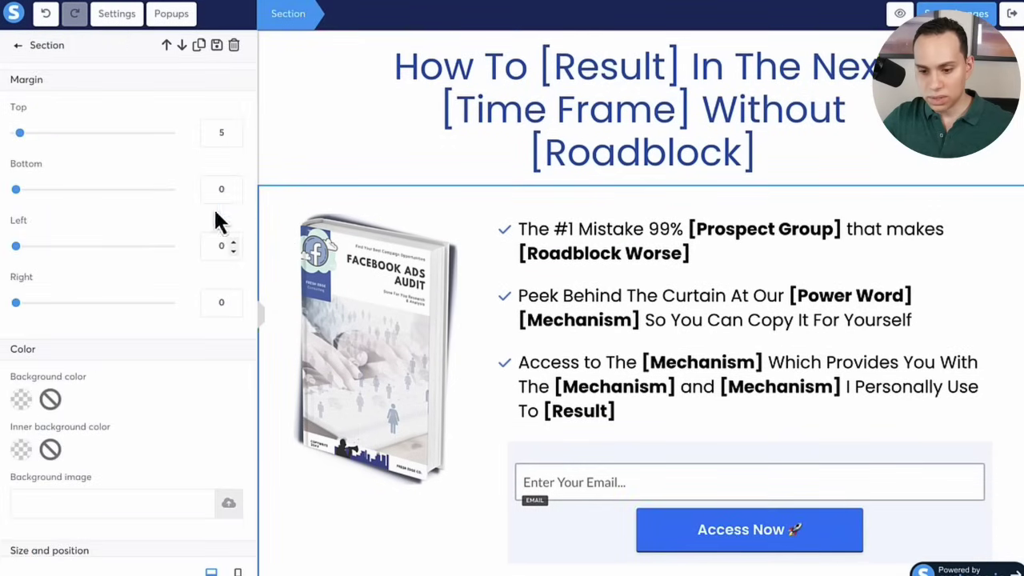
left_click(216, 46)
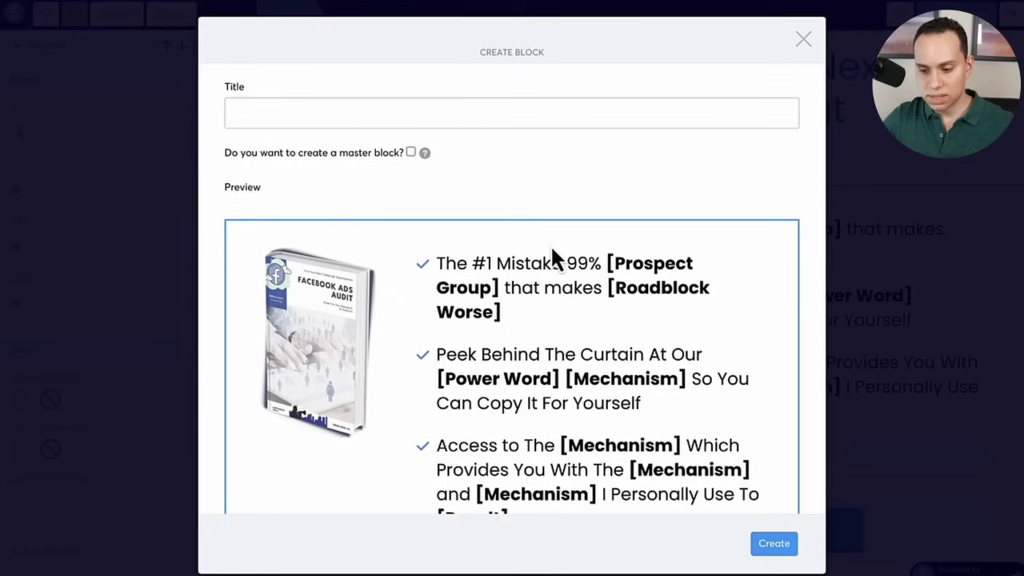
scroll(560, 167, "down", 3)
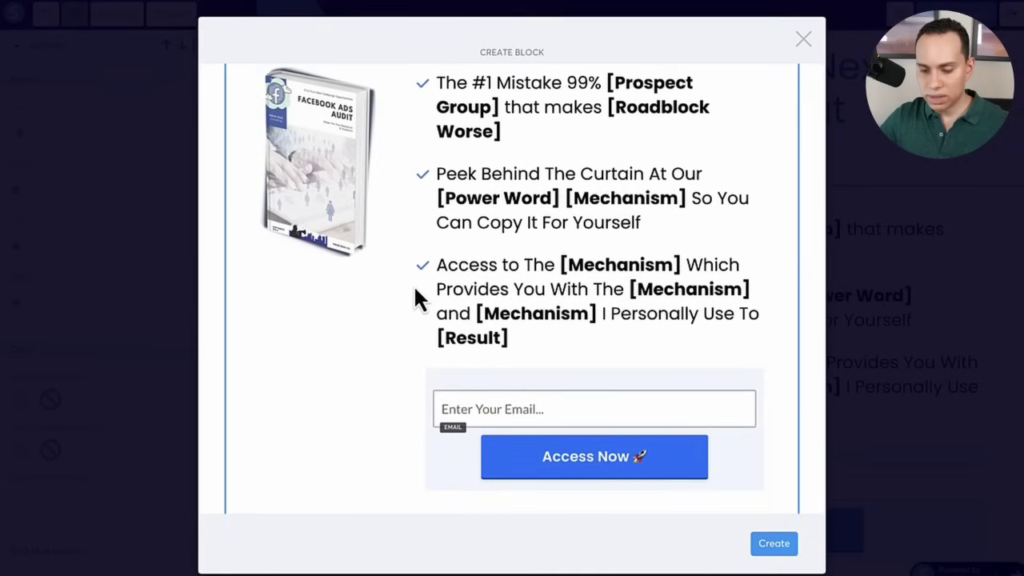
scroll(414, 295, "up", 2)
scroll(414, 294, "up", 2)
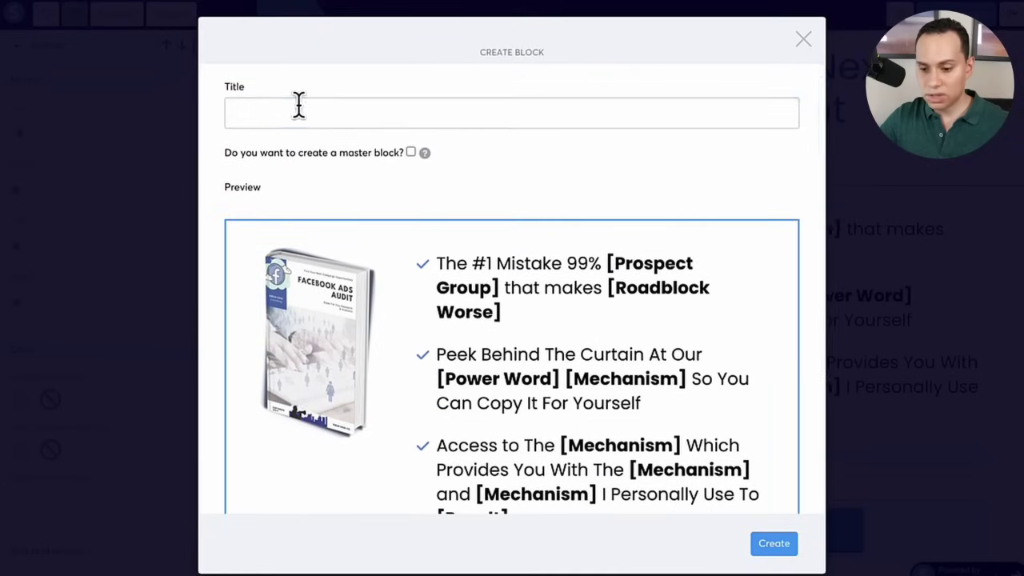
left_click(298, 105)
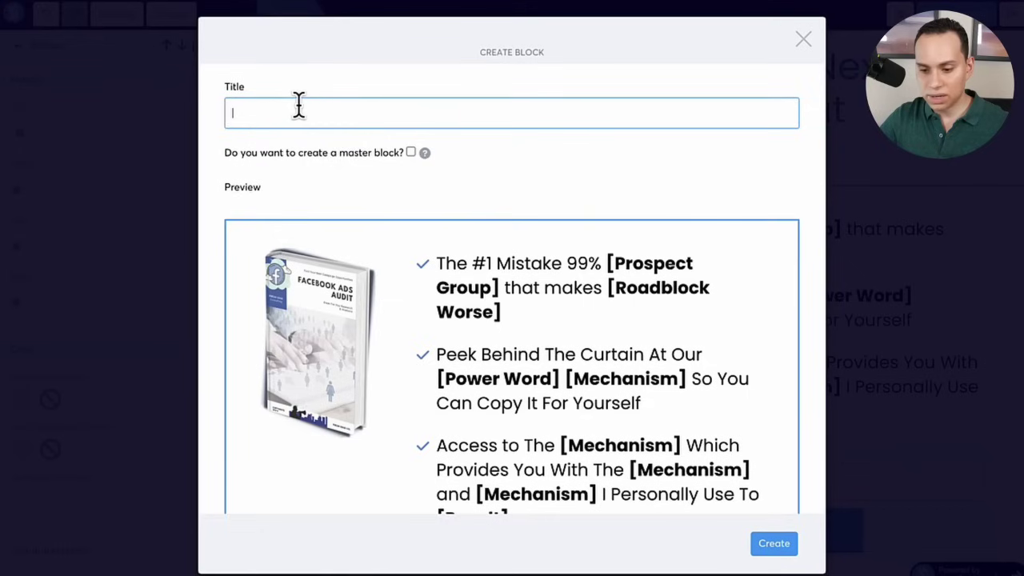
left_click(425, 152)
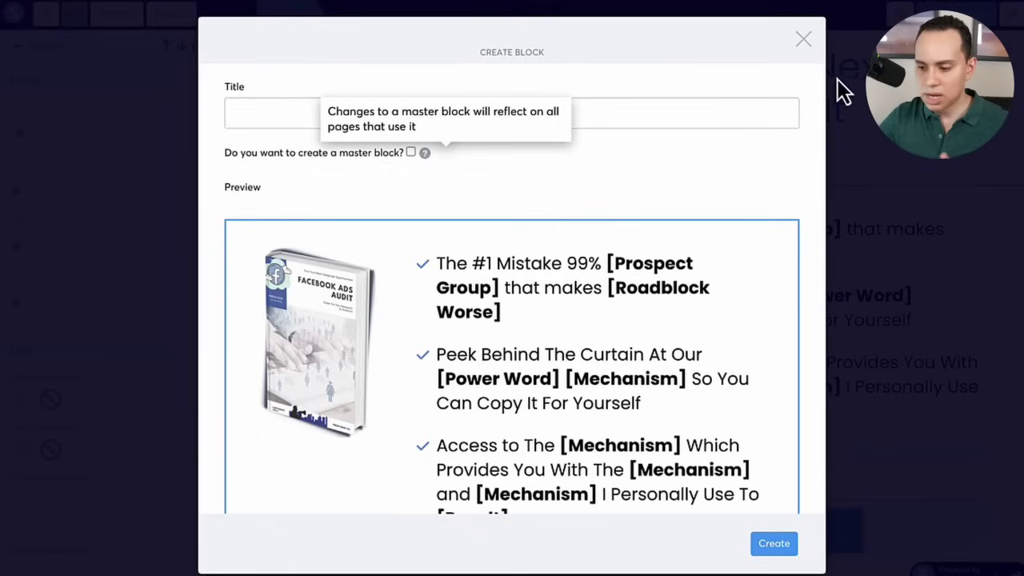
left_click(803, 44)
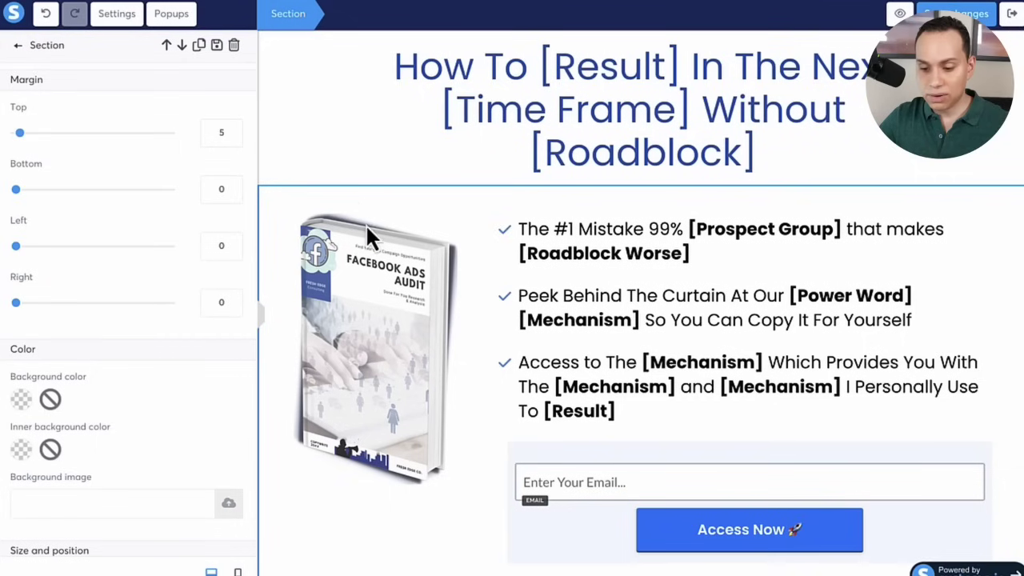
Replace the headline text with "How To 3X Your ROAS In The Next 7 Days Without Increasing Your Ad Spend", without trailing blank lines, in bold.
left_click(270, 118)
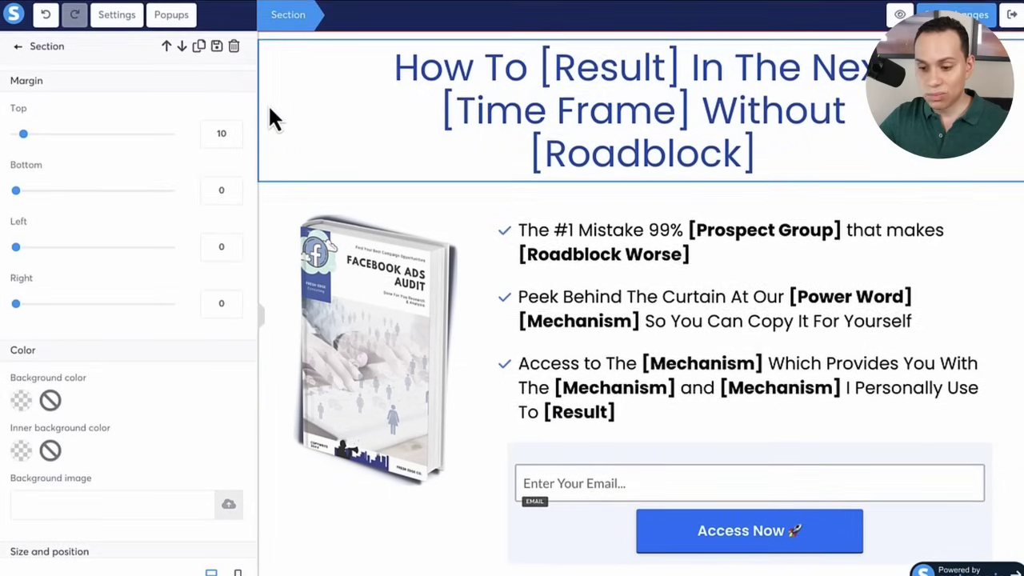
scroll(270, 115, "up", 1)
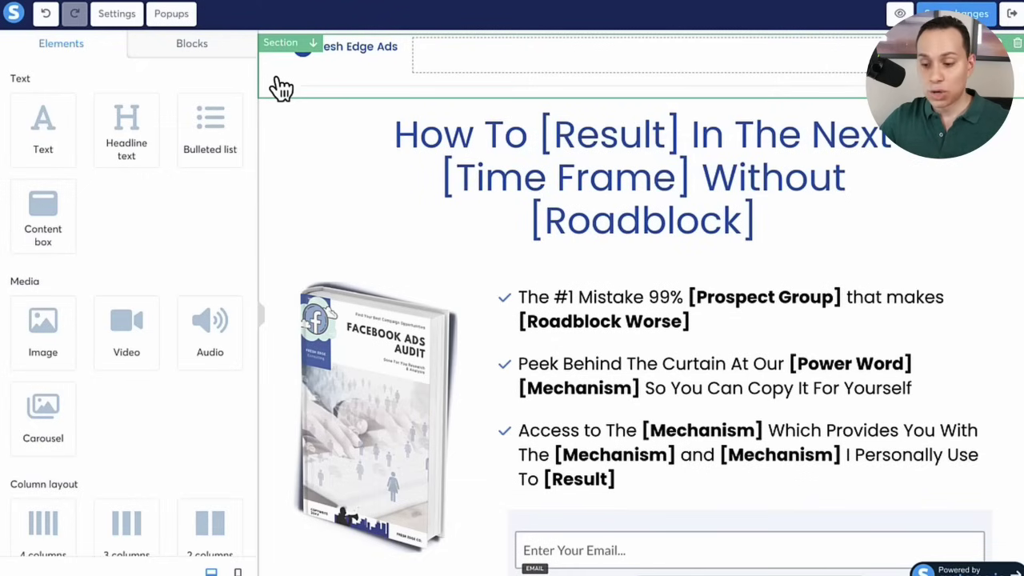
left_click(393, 201)
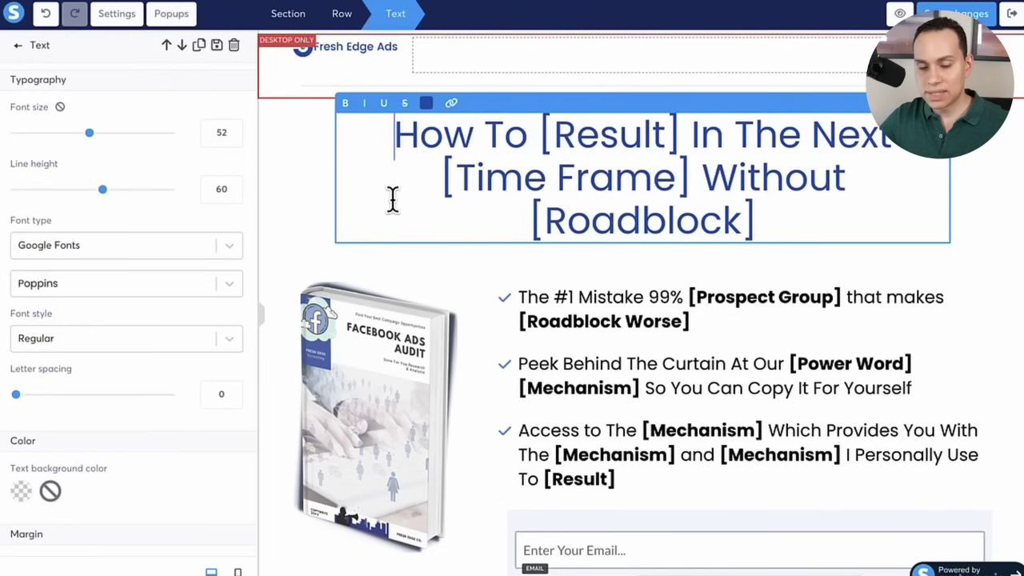
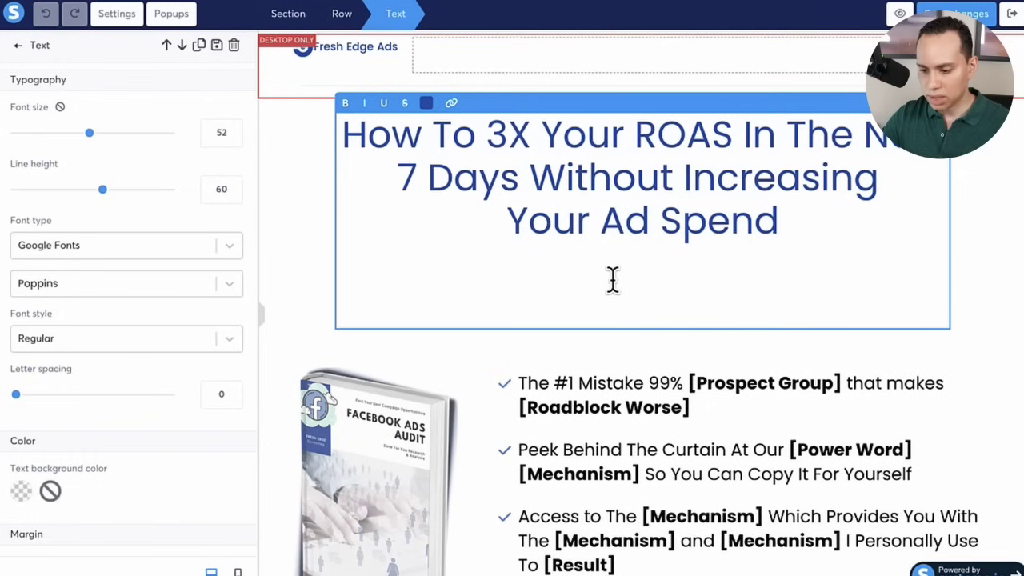
key("BackSpace")
key("BackSpace")
key("ctrl+a")
key("ctrl+b")
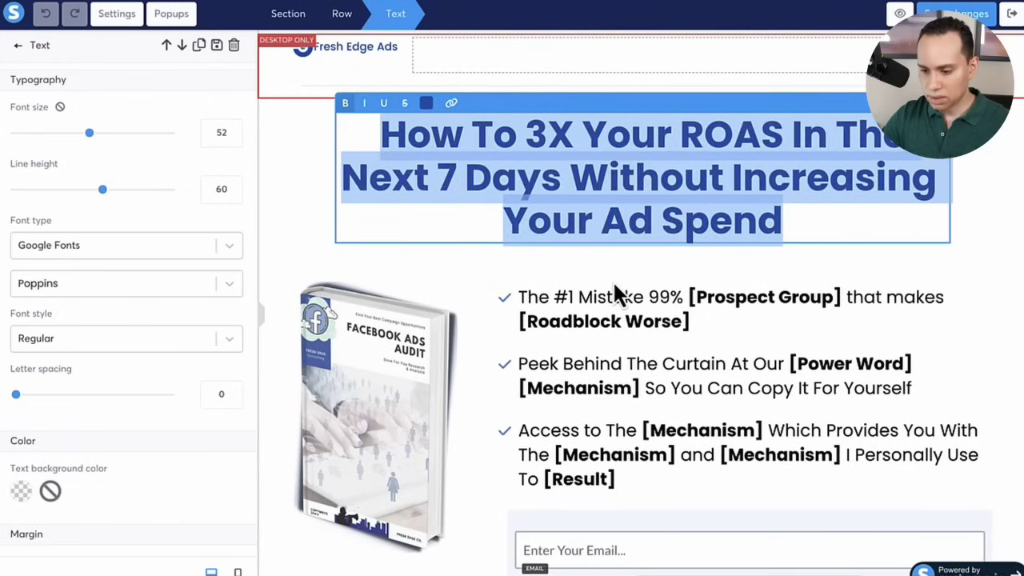
Remove the line break before "Your Ad Spend" in the headline and compare it with the example headline in the Google Docs document.
left_click(349, 178)
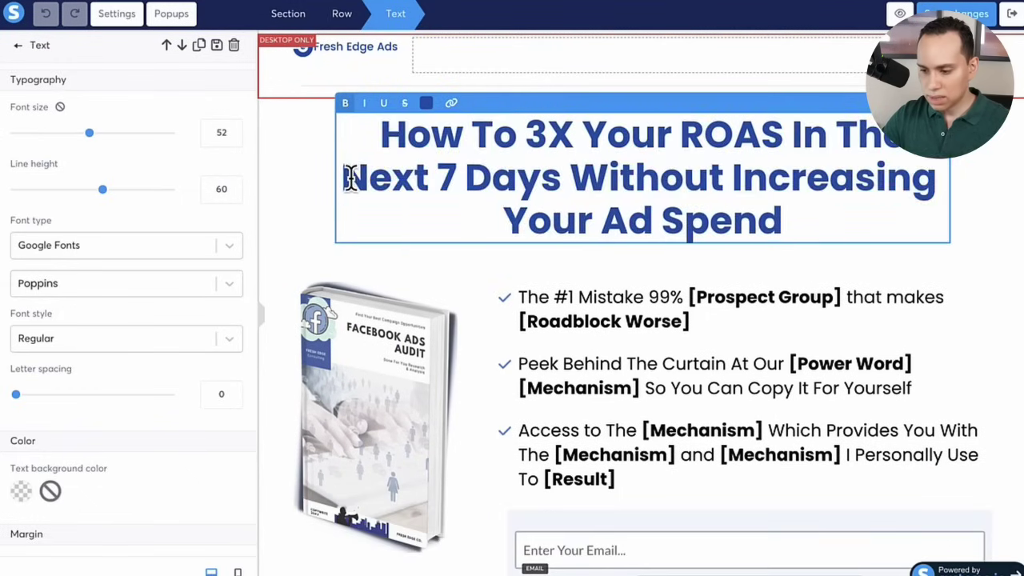
key("BackSpace")
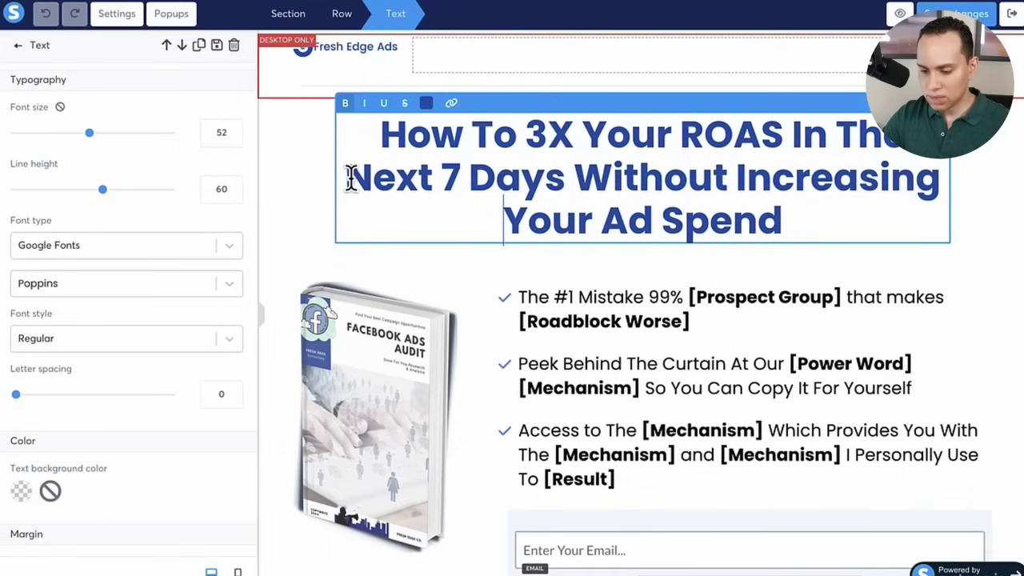
key("BackSpace")
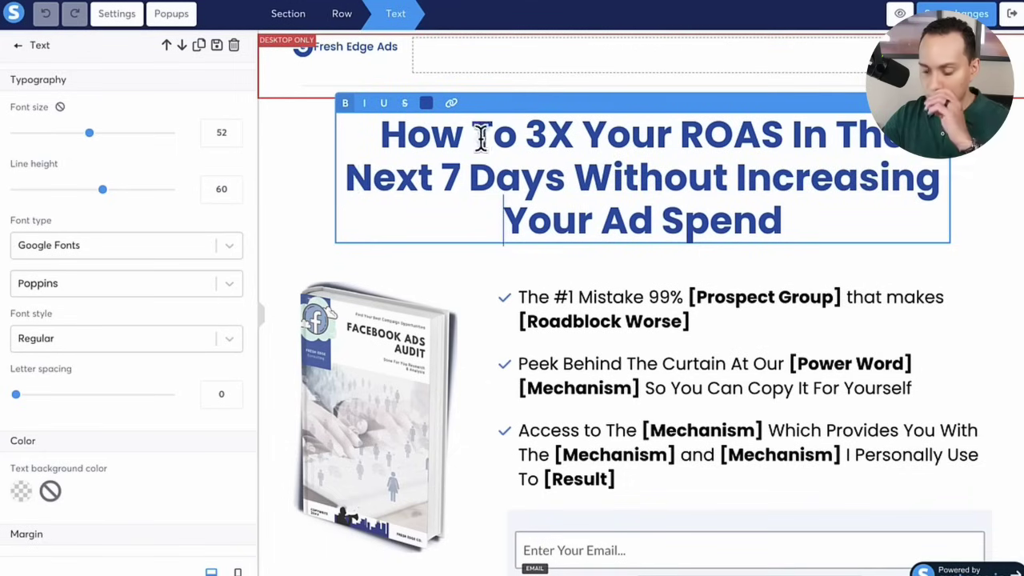
left_click(283, 146)
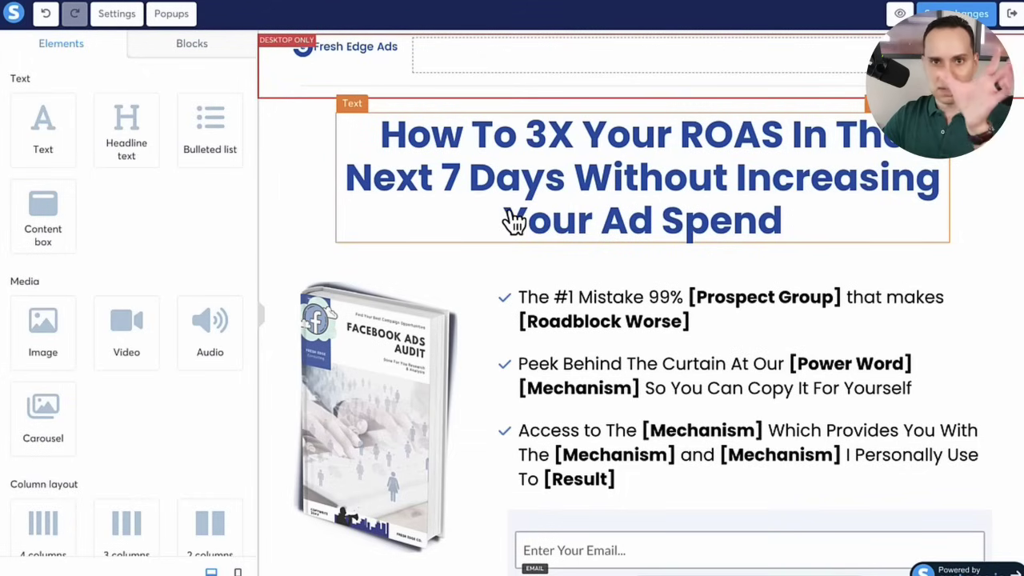
left_click(416, 217)
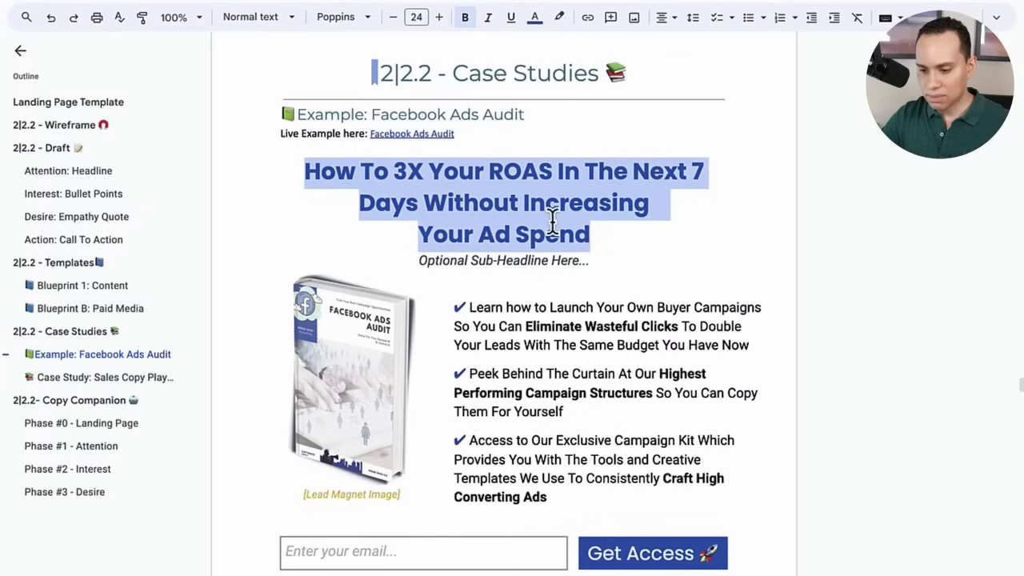
left_click(604, 240)
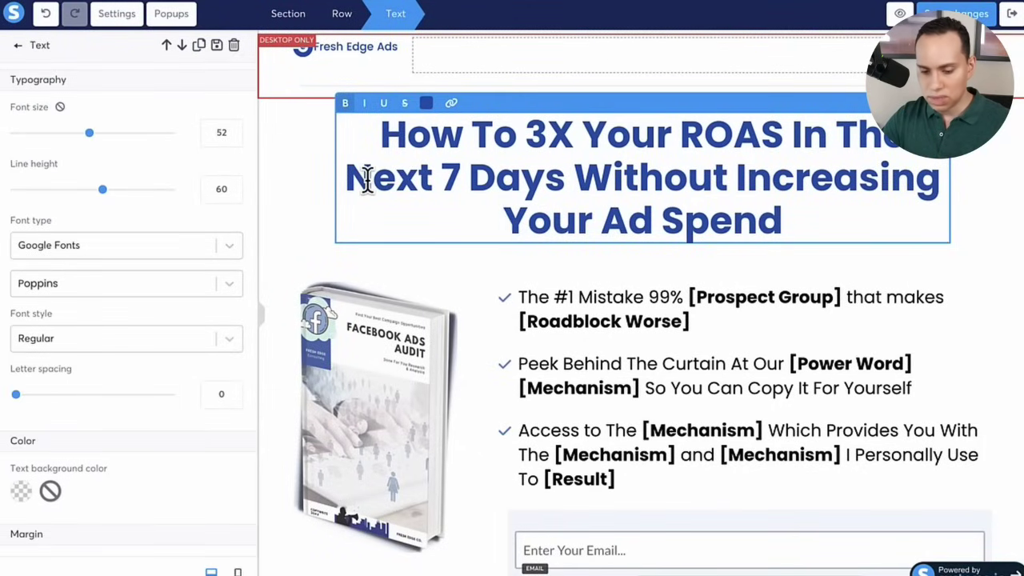
Set the headline text's right and left margins to 0.
scroll(109, 240, "down", 5)
scroll(91, 233, "down", 2)
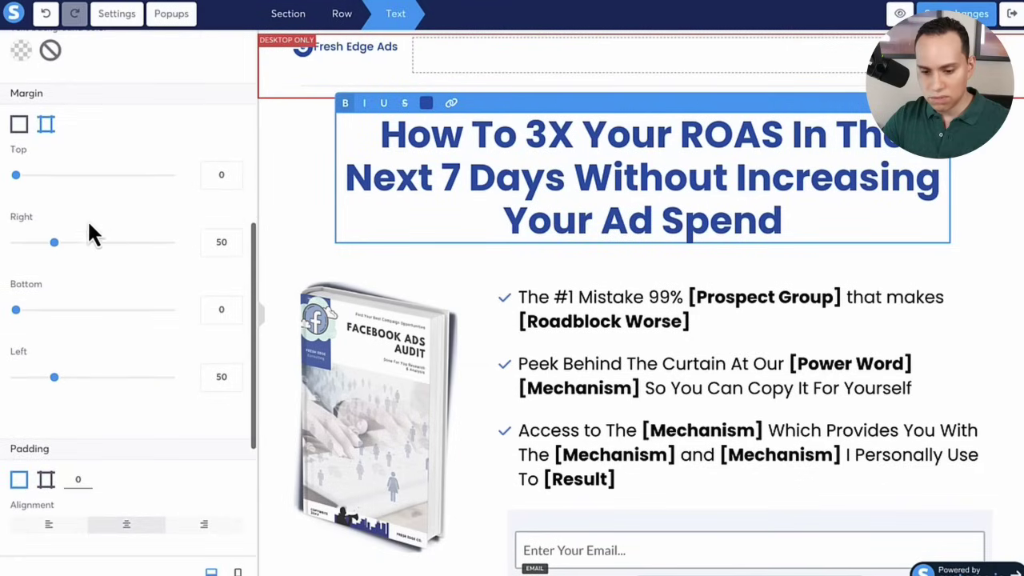
left_click_drag(55, 243, 0, 250)
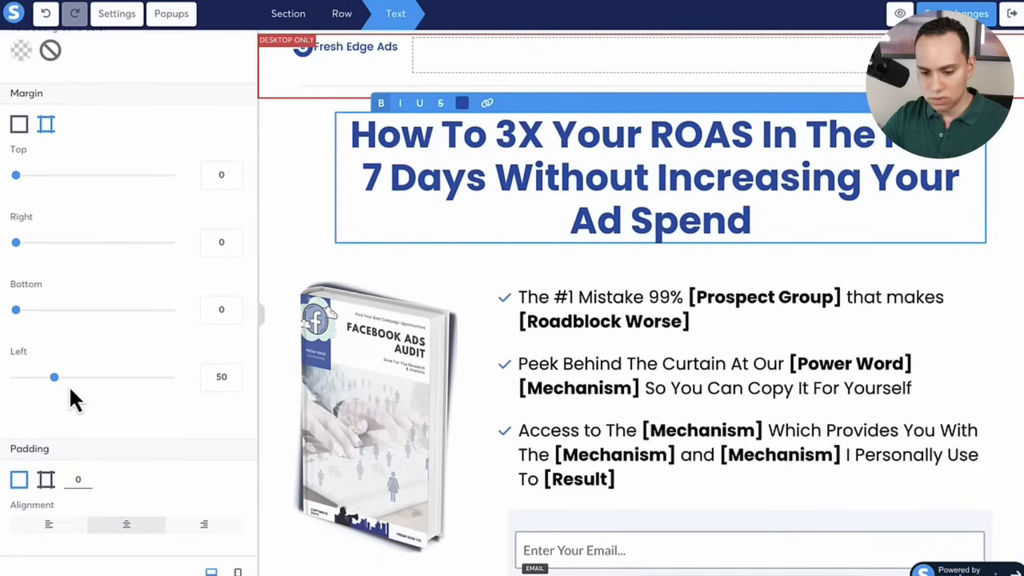
left_click_drag(53, 379, 2, 382)
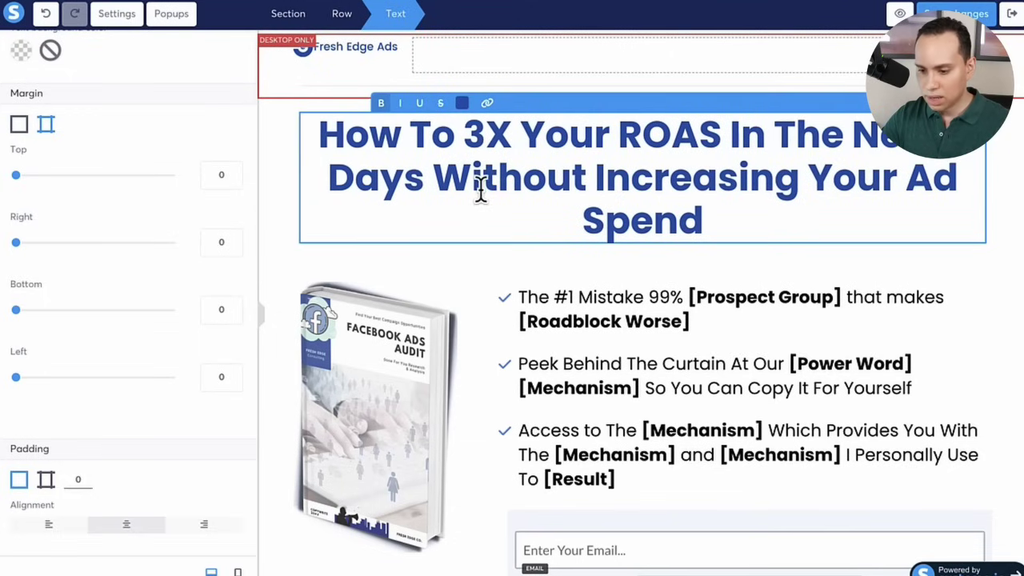
left_click(876, 272)
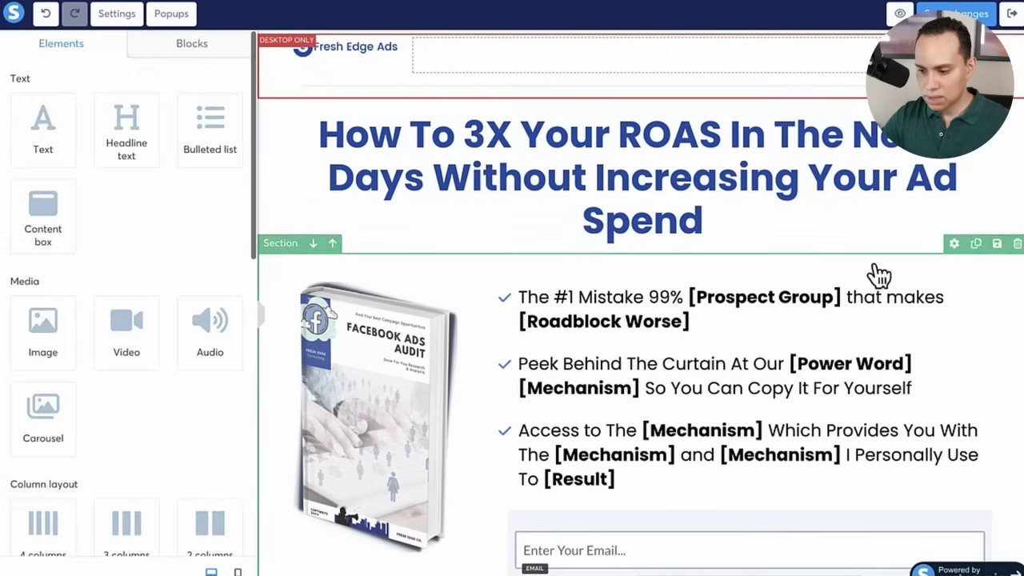
Insert a line break before "Your Ad Spend" in the desktop headline.
left_click(305, 204)
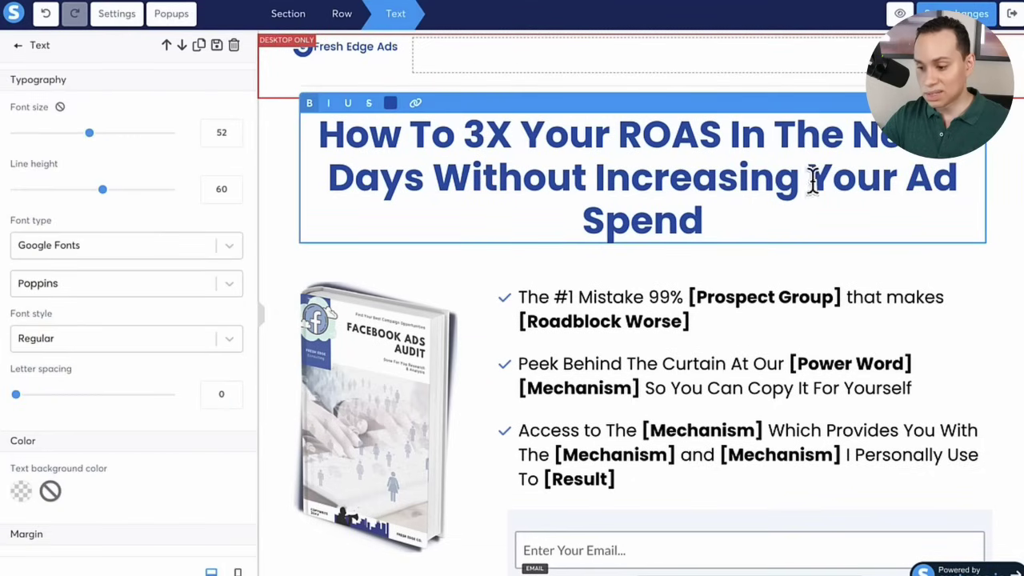
key("shift+Return")
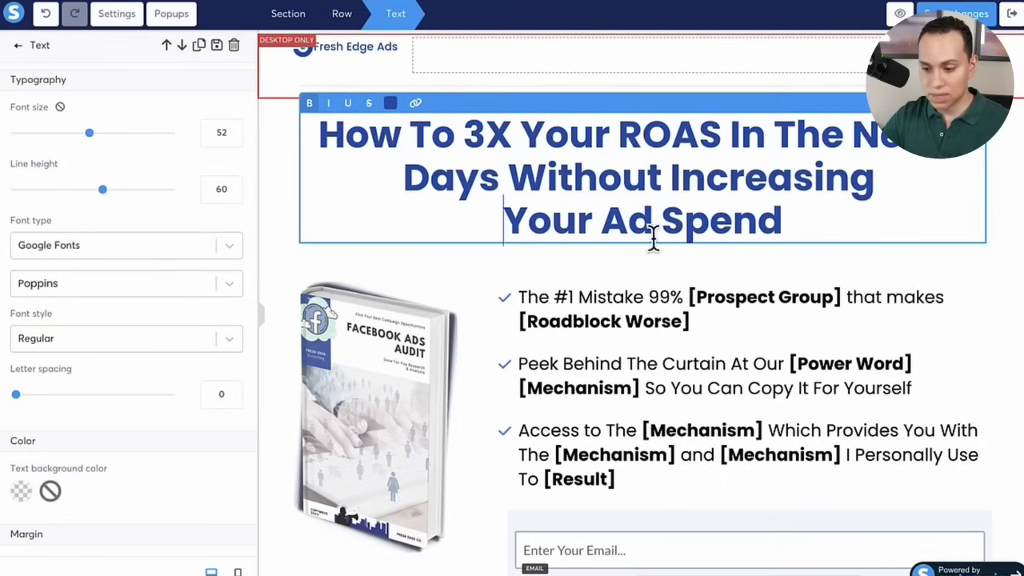
left_click(780, 221, "shift")
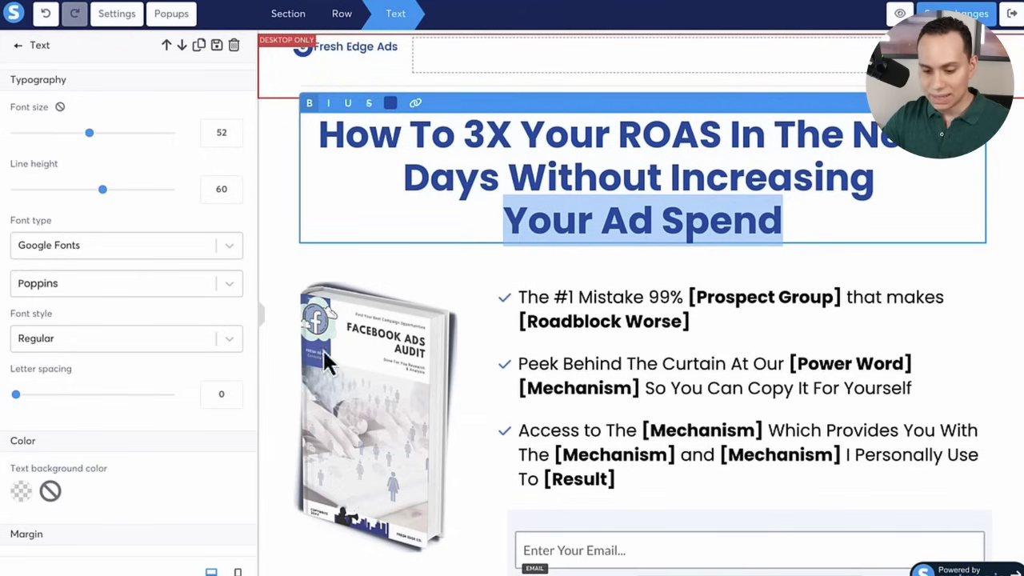
Check the headline in the mobile view and remove the line break before "Your Ad Spend".
left_click(237, 571)
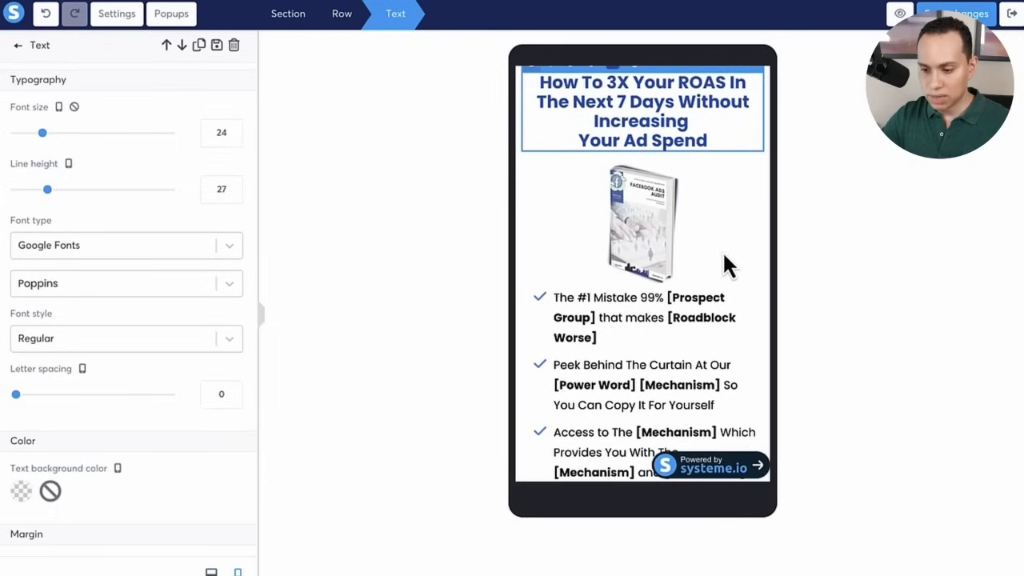
left_click(709, 127)
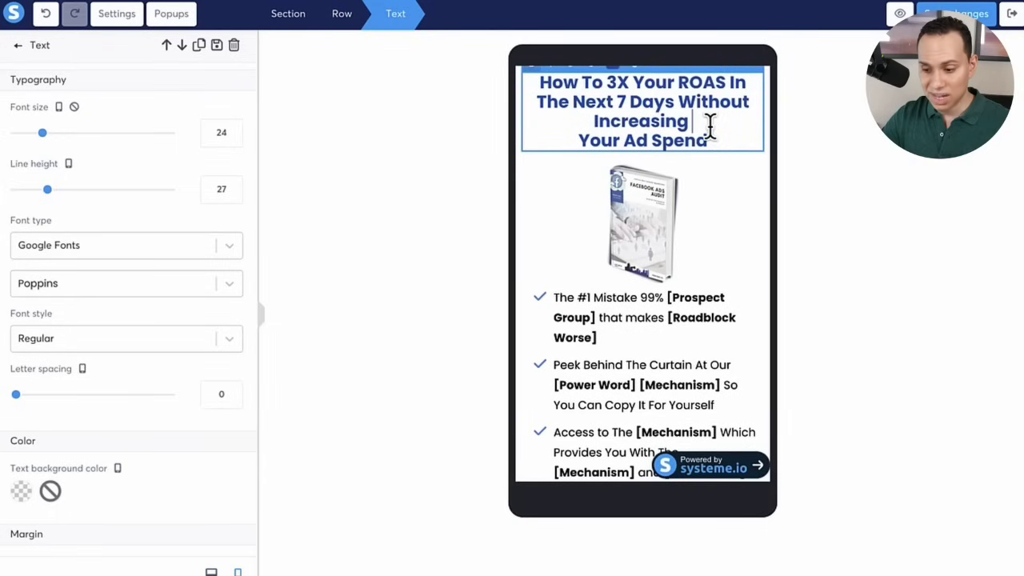
left_click(574, 139)
key("BackSpace")
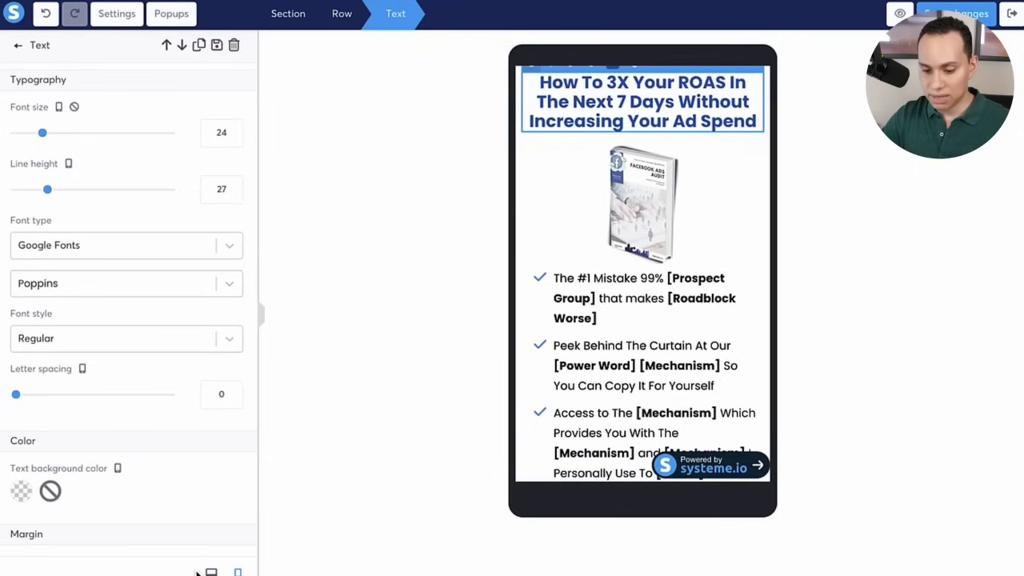
Return to the desktop view and put "Your Ad Spend" back on its own line in the headline.
left_click(211, 572)
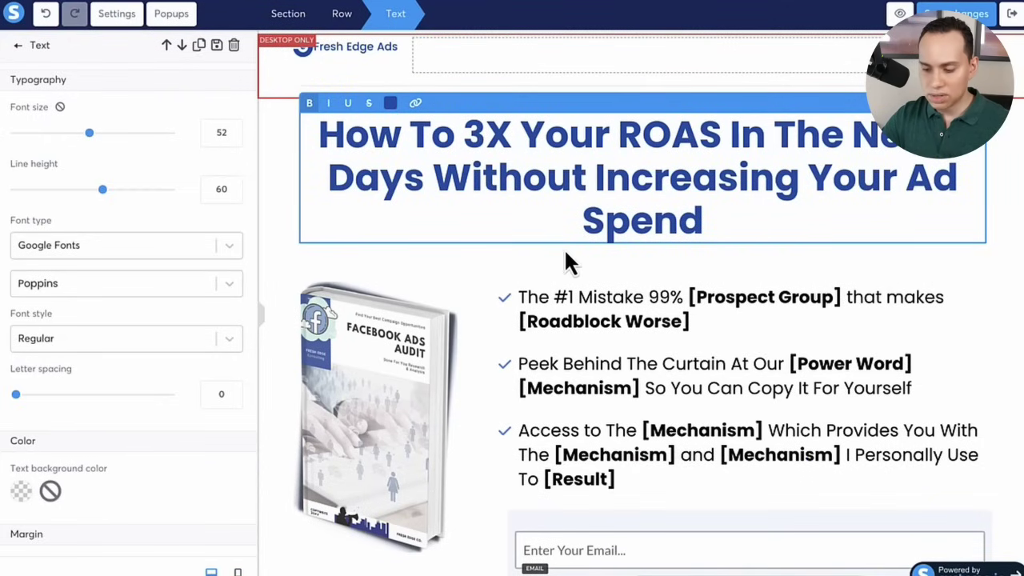
left_click(808, 176)
key("Return")
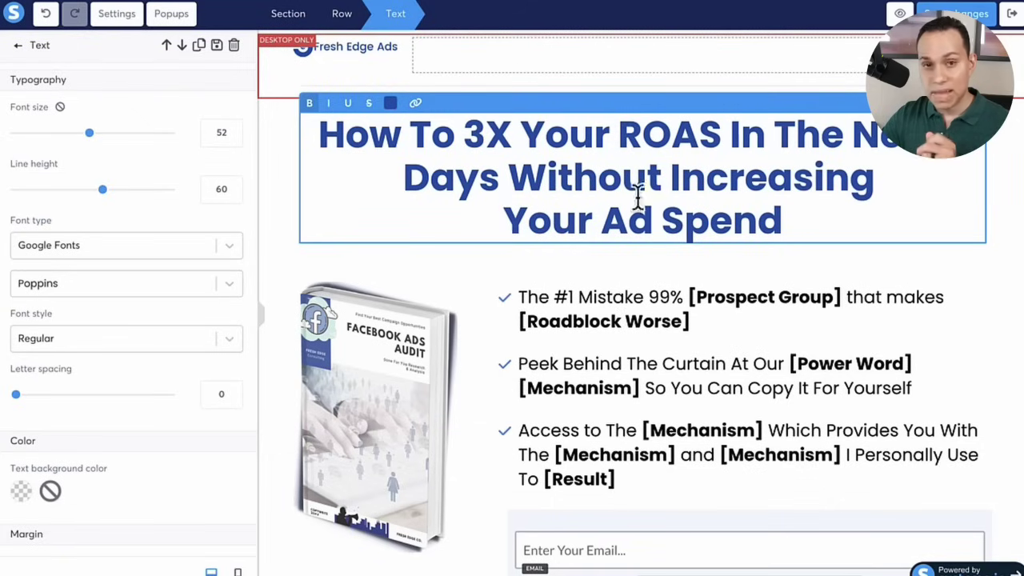
Switch to the mobile view again and rejoin "Your Ad Spend" with the preceding headline line.
left_click(238, 571)
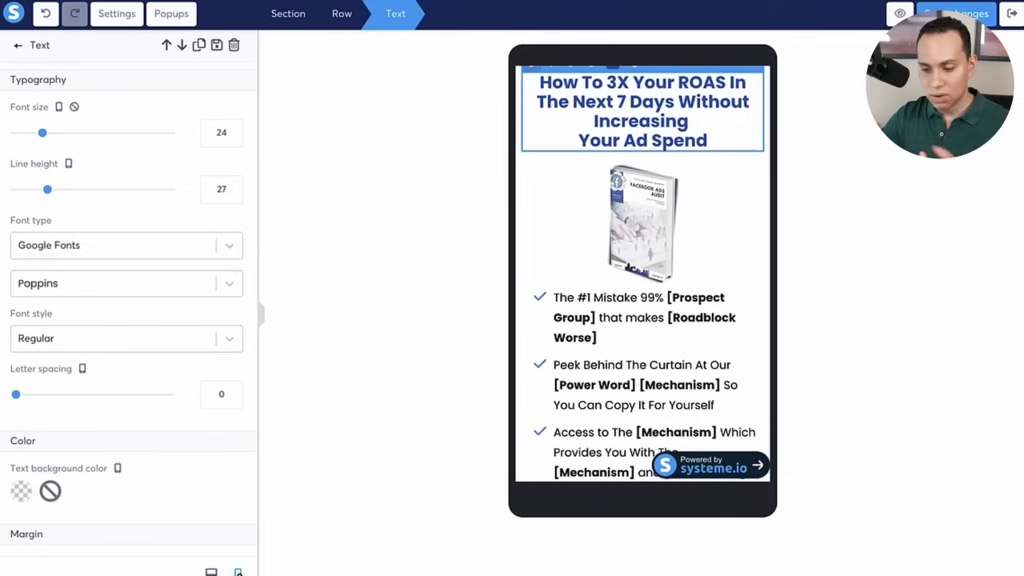
left_click(573, 136)
key("BackSpace")
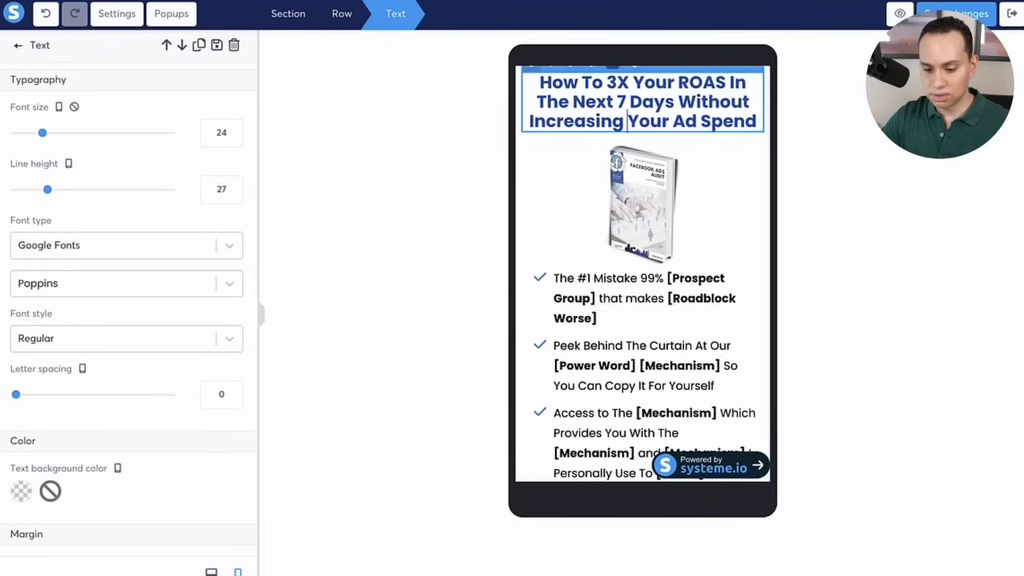
In the desktop view, insert a line break before "Ad Spend" in the headline.
left_click(211, 572)
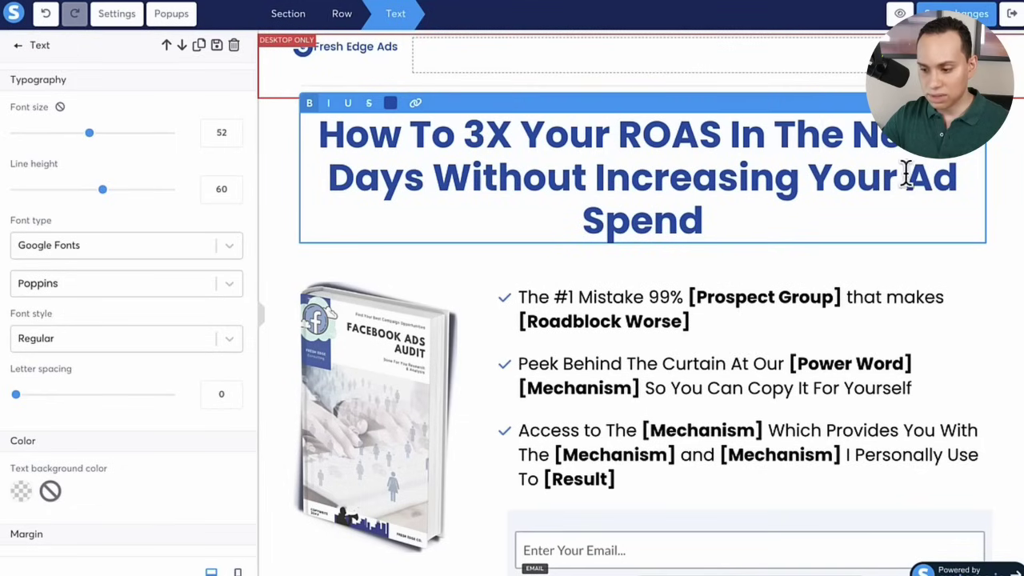
key("Return")
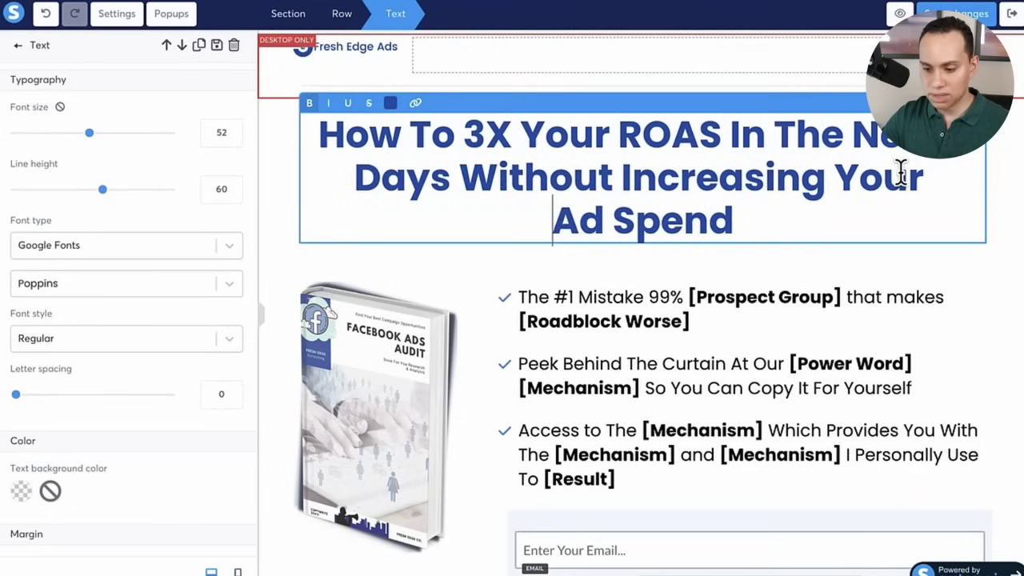
Remove the line break before "Ad Spend" in the desktop headline.
key("BackSpace")
key("Escape")
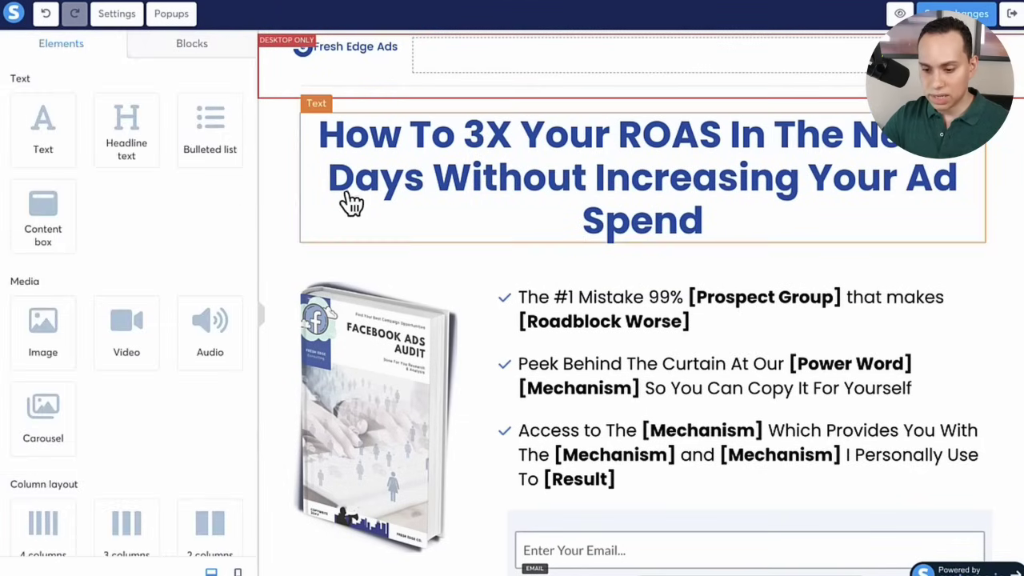
Set separate side margins for the headline, with 100 on the right and 100 on the left.
left_click(326, 205)
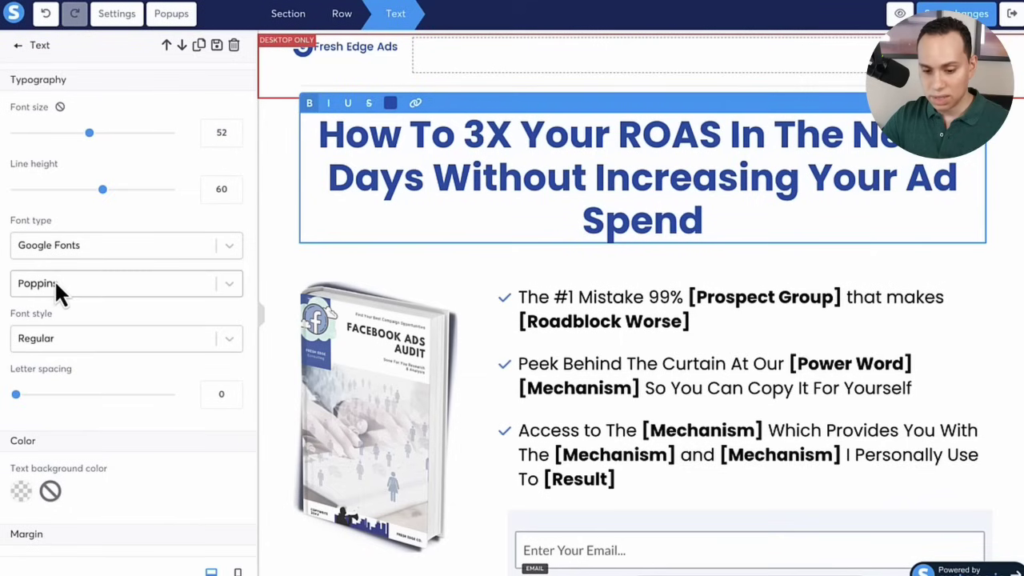
scroll(56, 286, "down", 5)
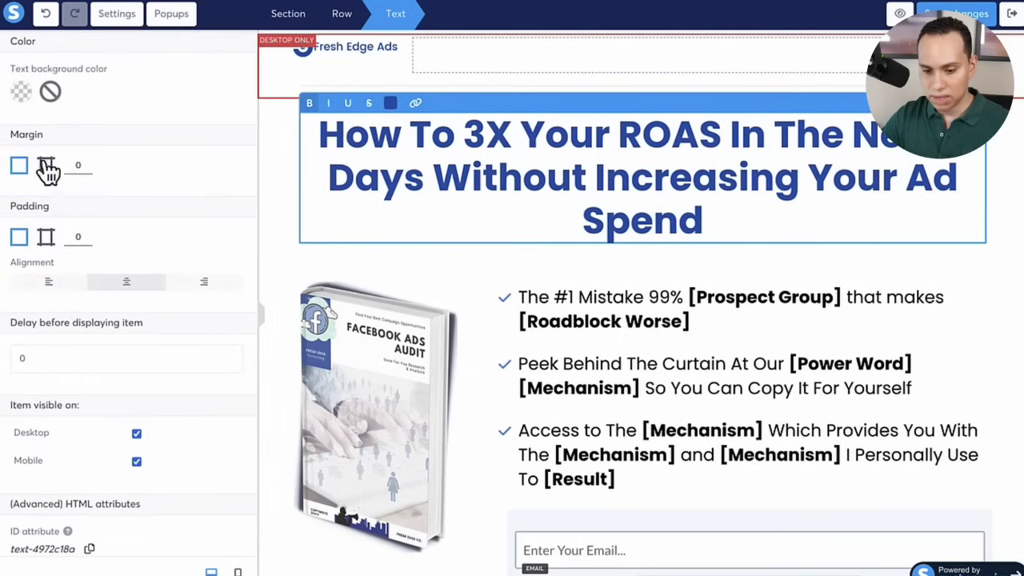
left_click(47, 167)
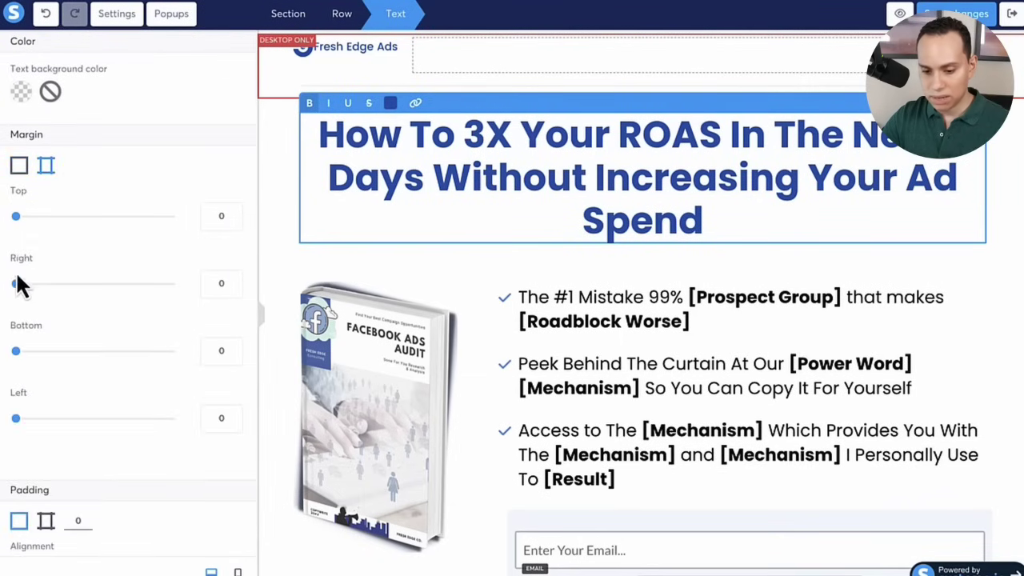
left_click_drag(16, 284, 94, 287)
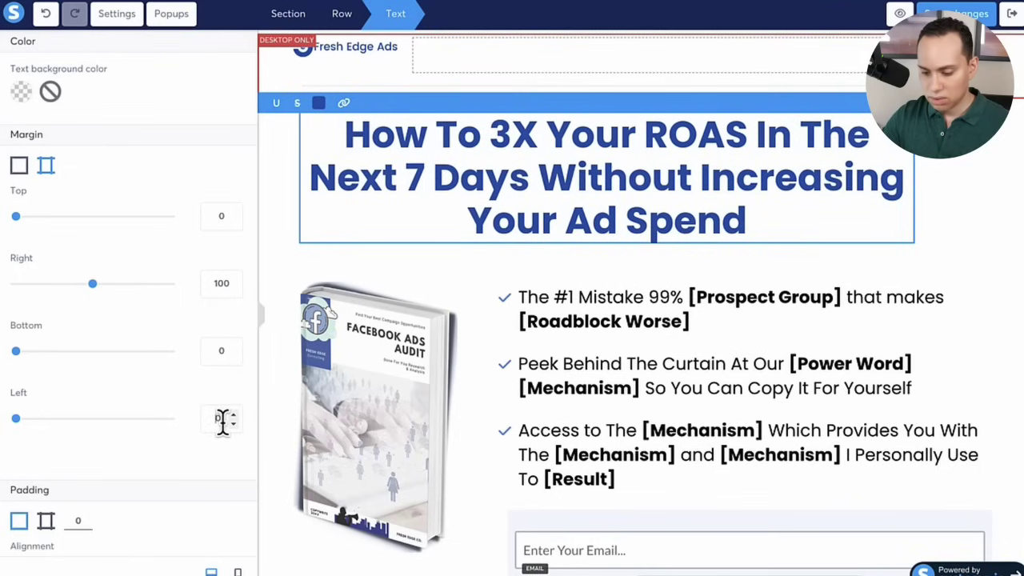
type("100")
left_click(749, 263)
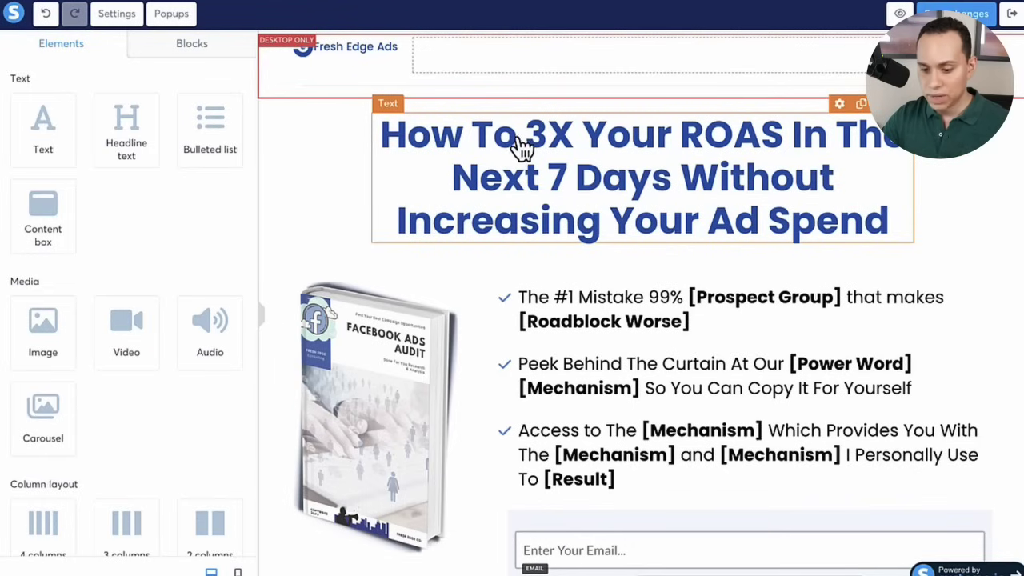
Reset the headline's right and left margins to 0.
left_click(415, 181)
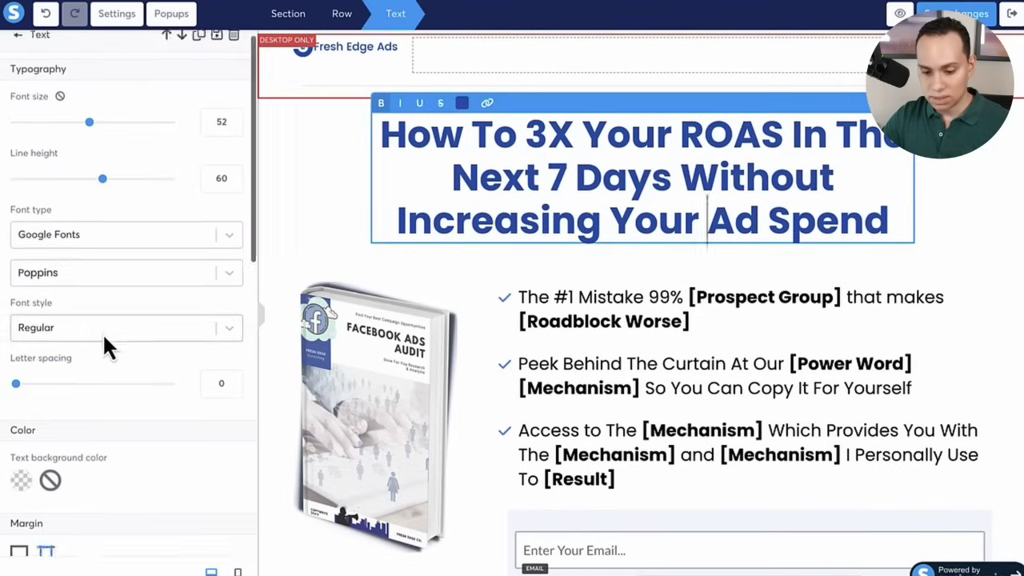
scroll(102, 333, "down", 5)
left_click_drag(93, 216, 7, 224)
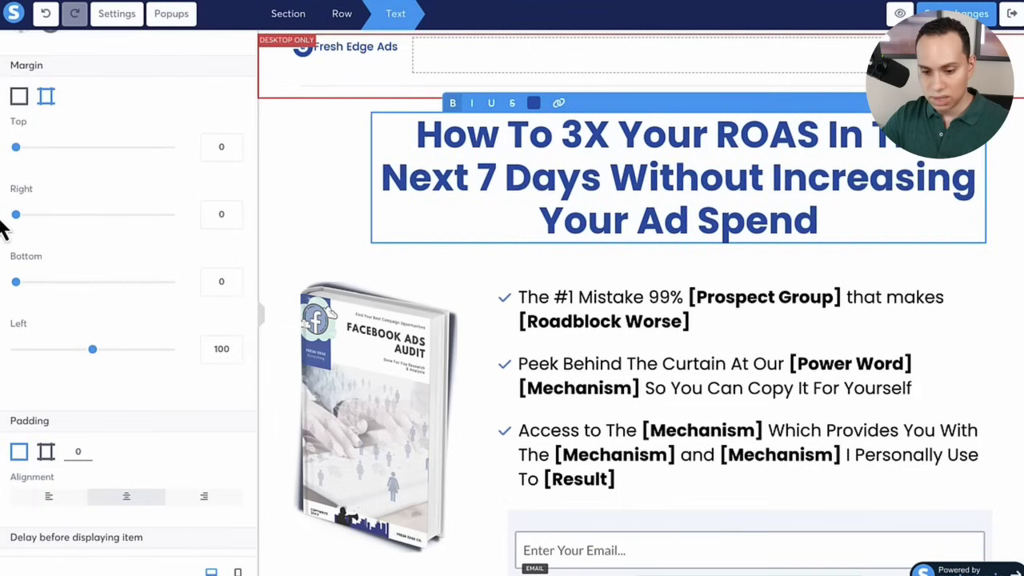
left_click_drag(93, 350, 3, 362)
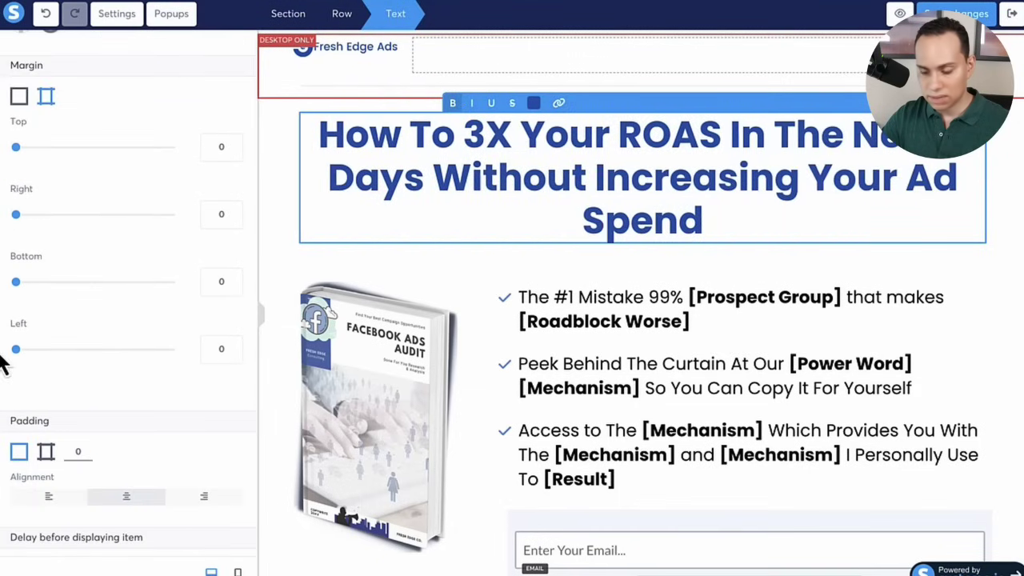
left_click(976, 351)
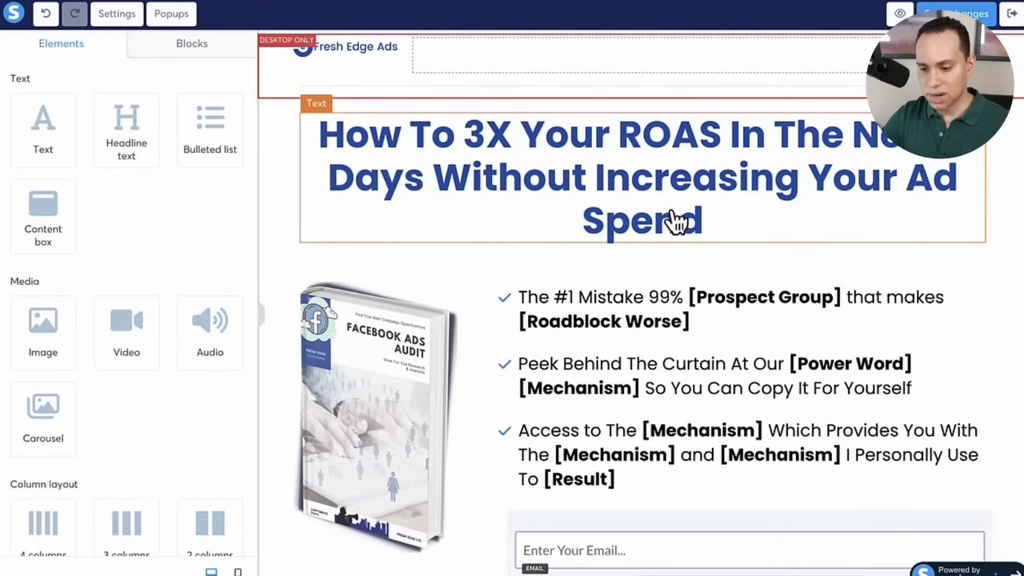
left_click(820, 191)
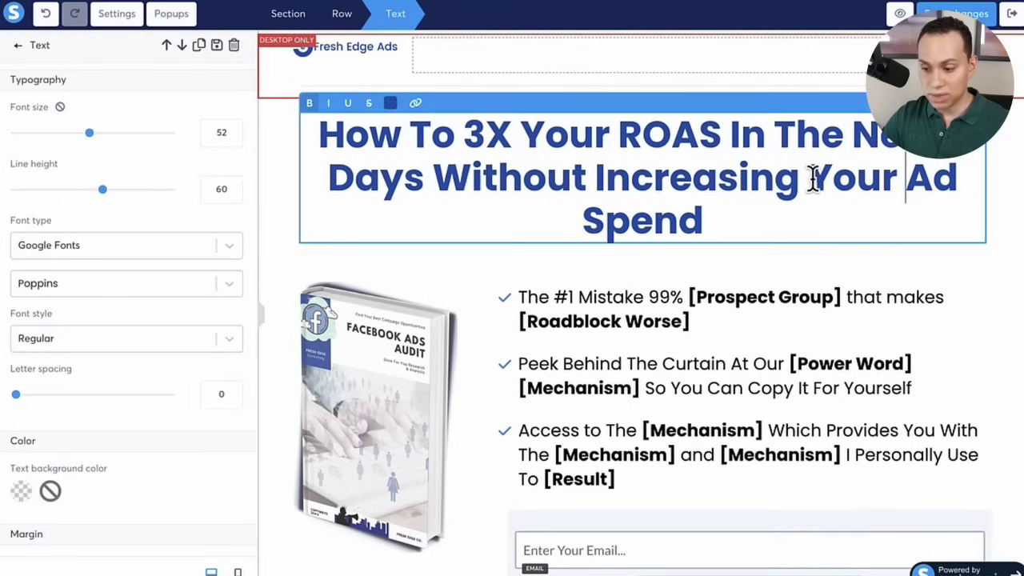
key("shift+Return")
key("BackSpace")
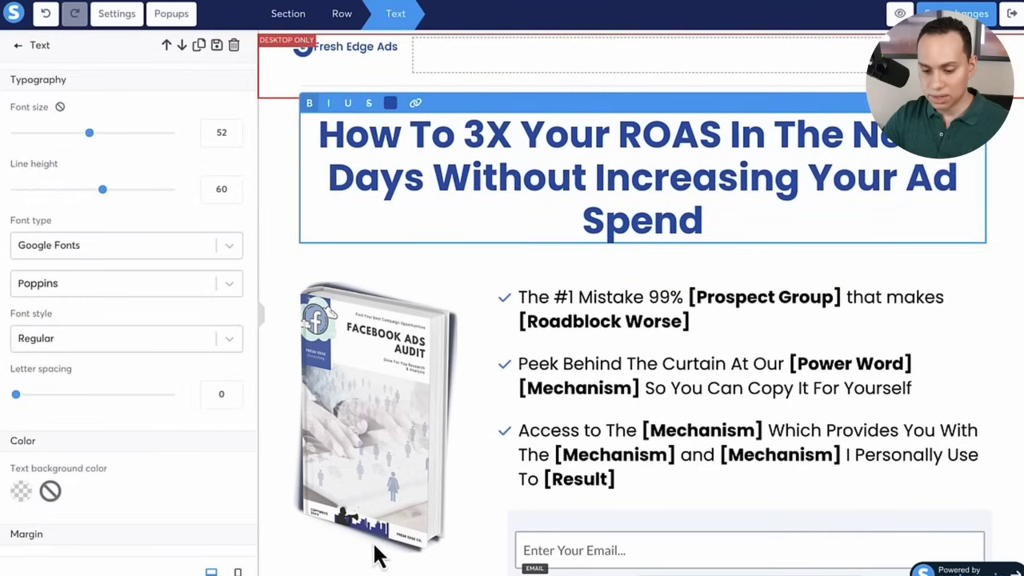
Check how the headline wraps in the mobile view and return to the desktop view.
left_click(238, 572)
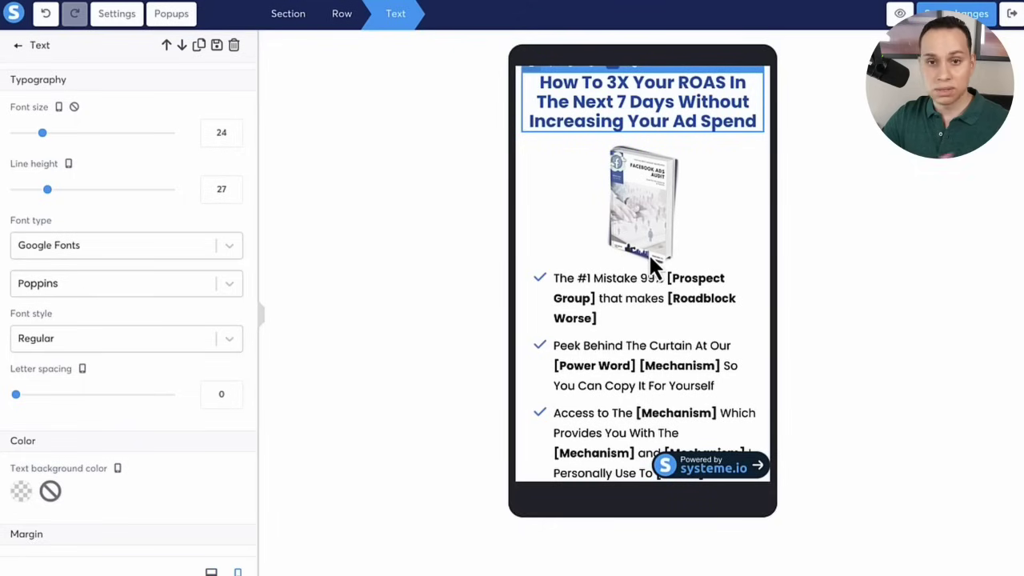
key("Escape")
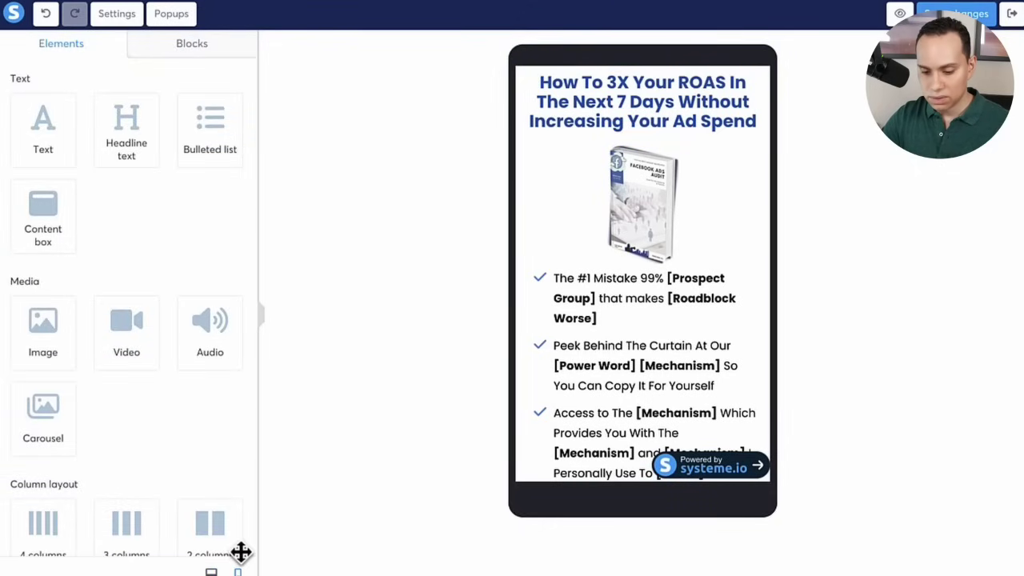
left_click(211, 572)
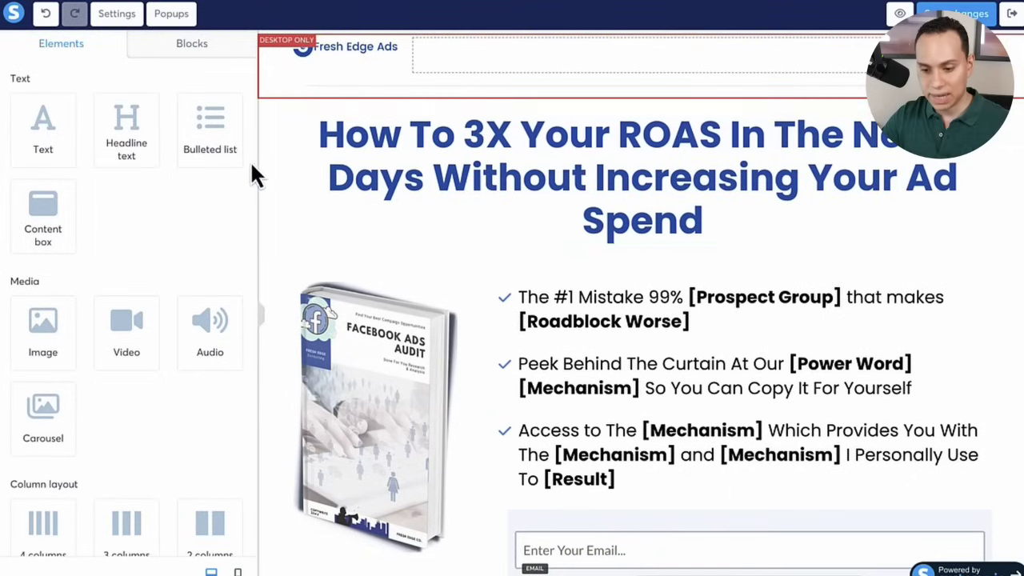
Add a new image element directly above the existing book cover and open its settings.
scroll(310, 176, "down", 1)
scroll(309, 176, "down", 1)
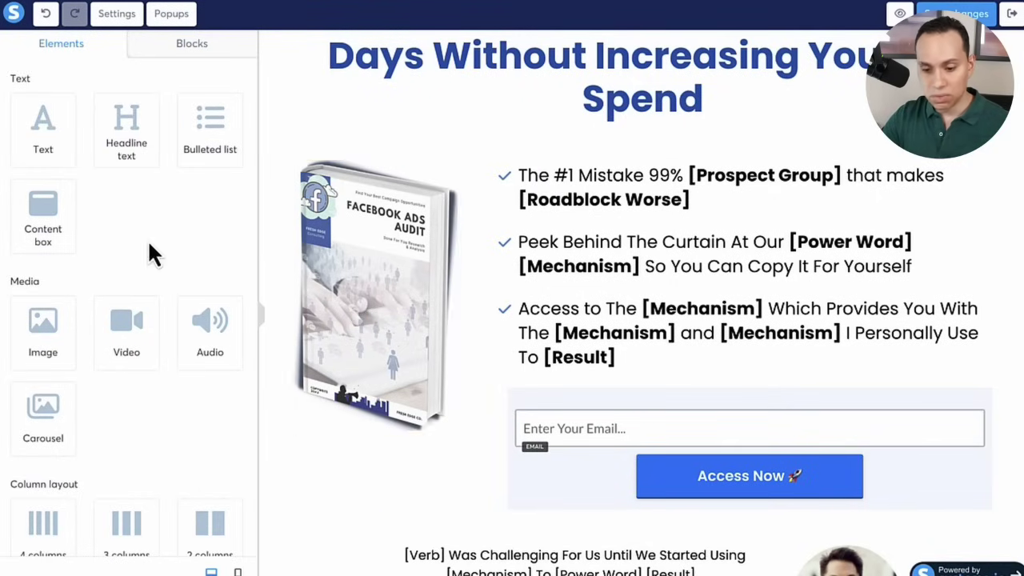
scroll(148, 240, "down", 1)
scroll(149, 245, "down", 2)
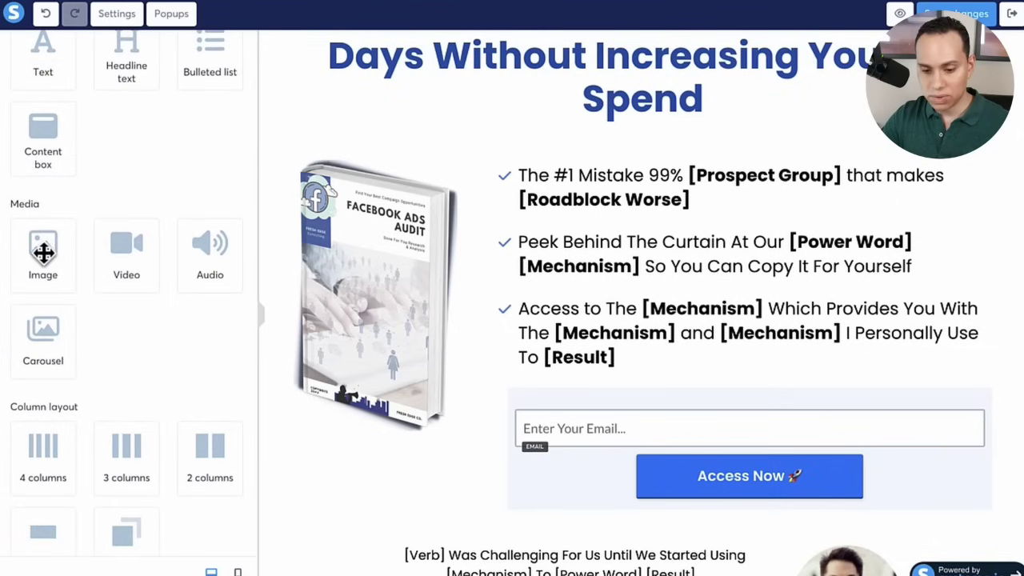
left_click_drag(41, 251, 352, 178)
left_click(342, 208)
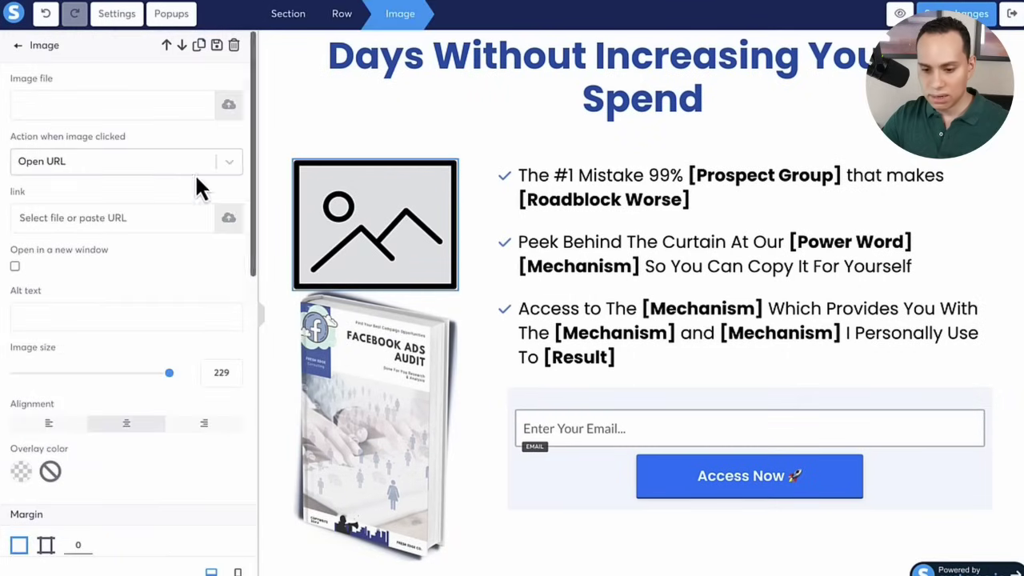
Fill the new image element with leadmagnet.png from the previously uploaded images.
left_click(229, 109)
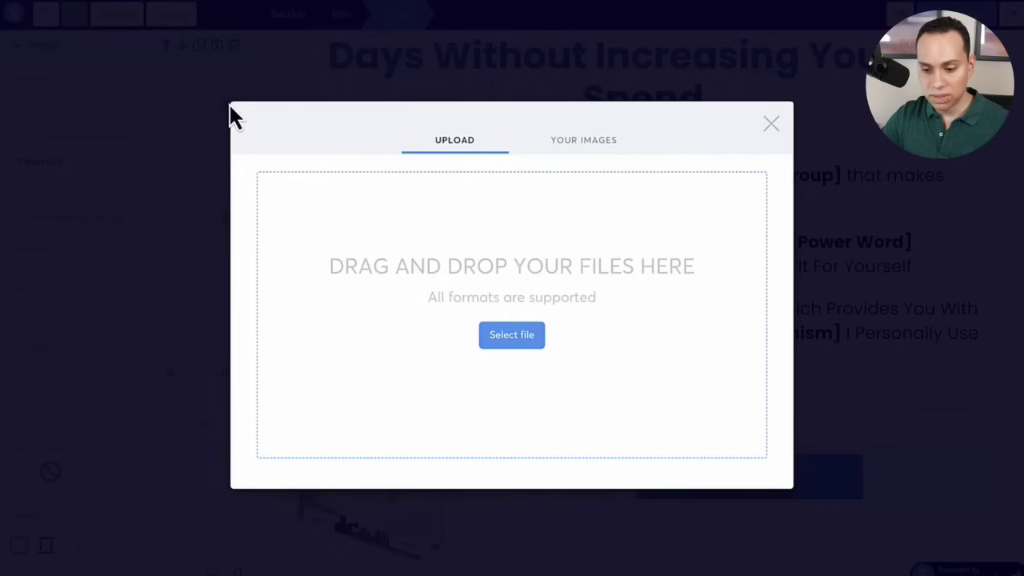
left_click(591, 139)
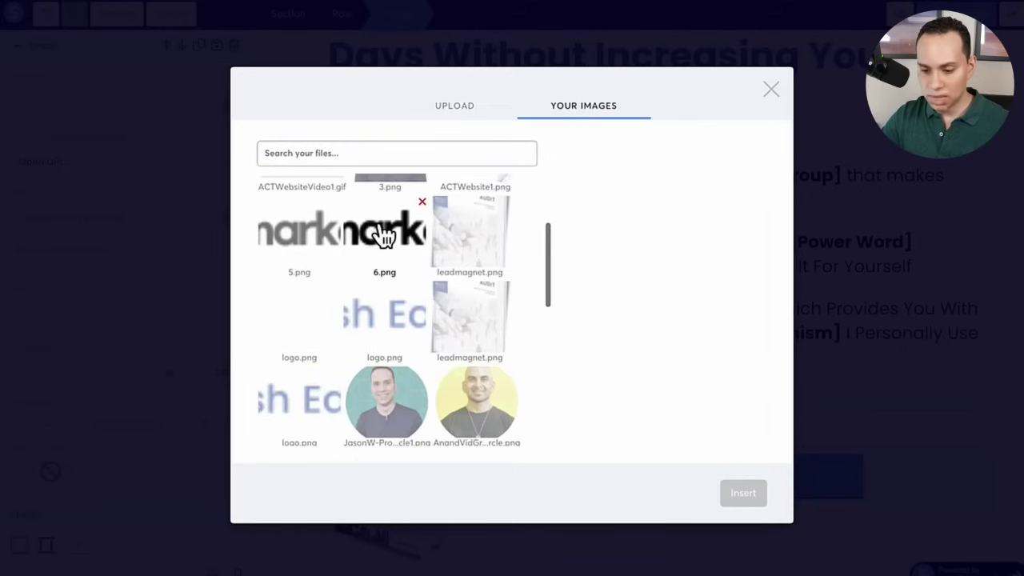
left_click(478, 240)
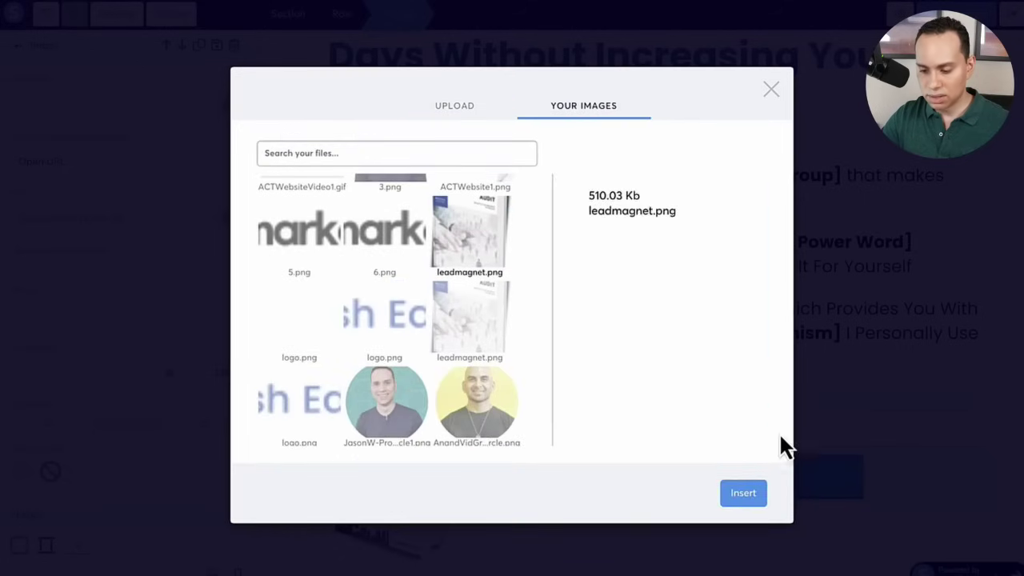
left_click(743, 516)
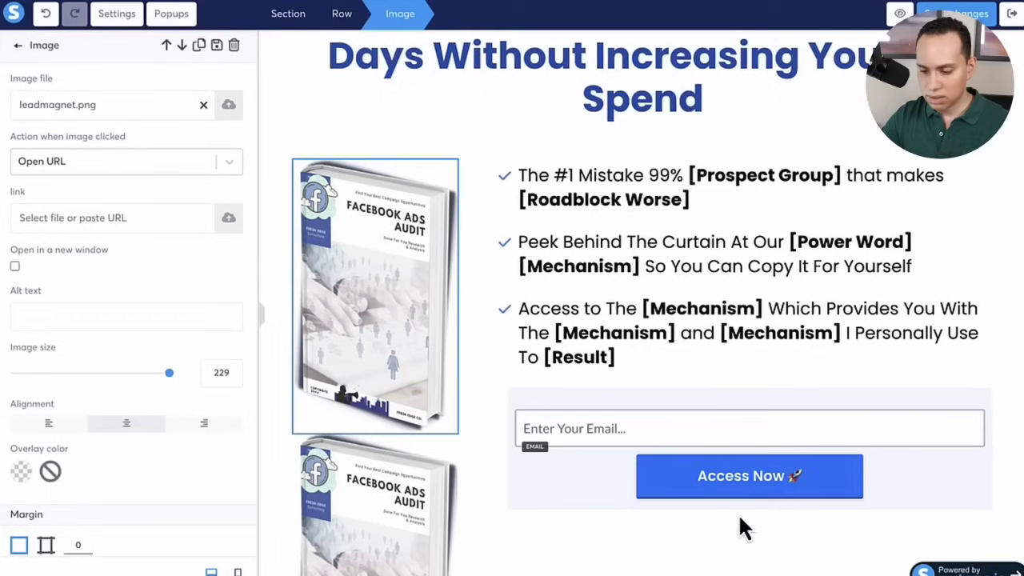
Reduce the new book image's size to 138, try the alignment options and align it left.
left_click(380, 286)
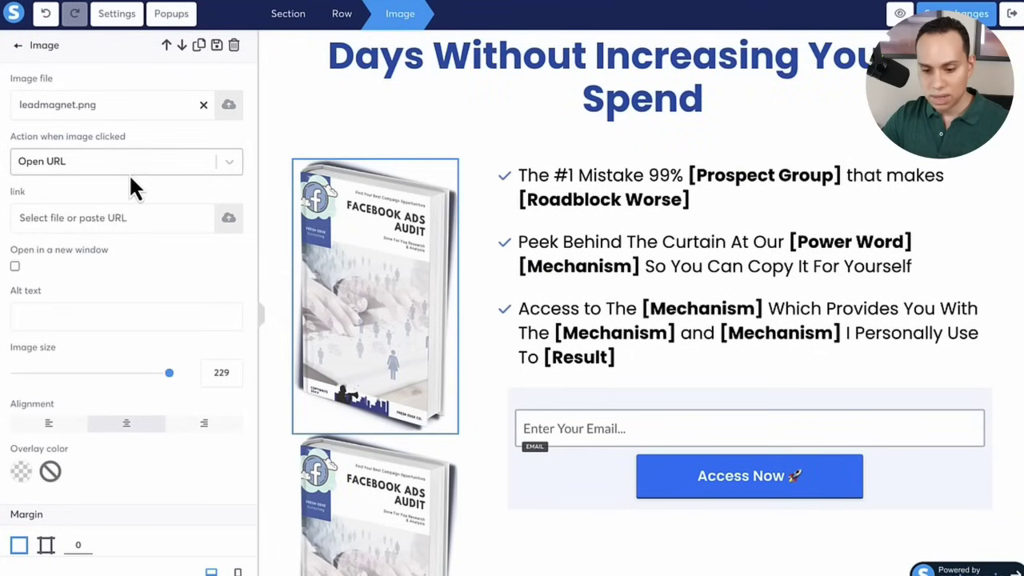
scroll(130, 164, "down", 2)
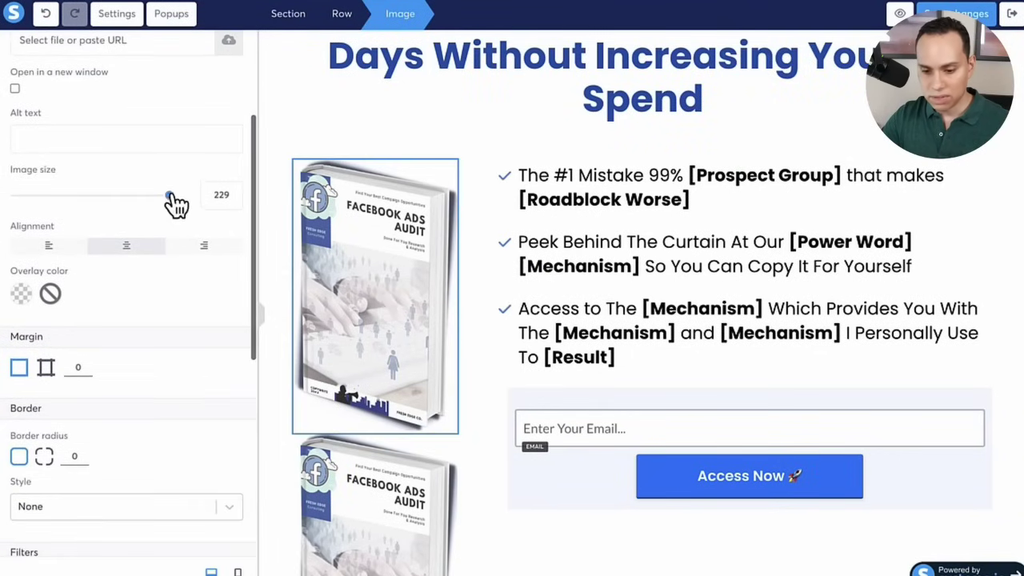
left_click_drag(170, 195, 108, 202)
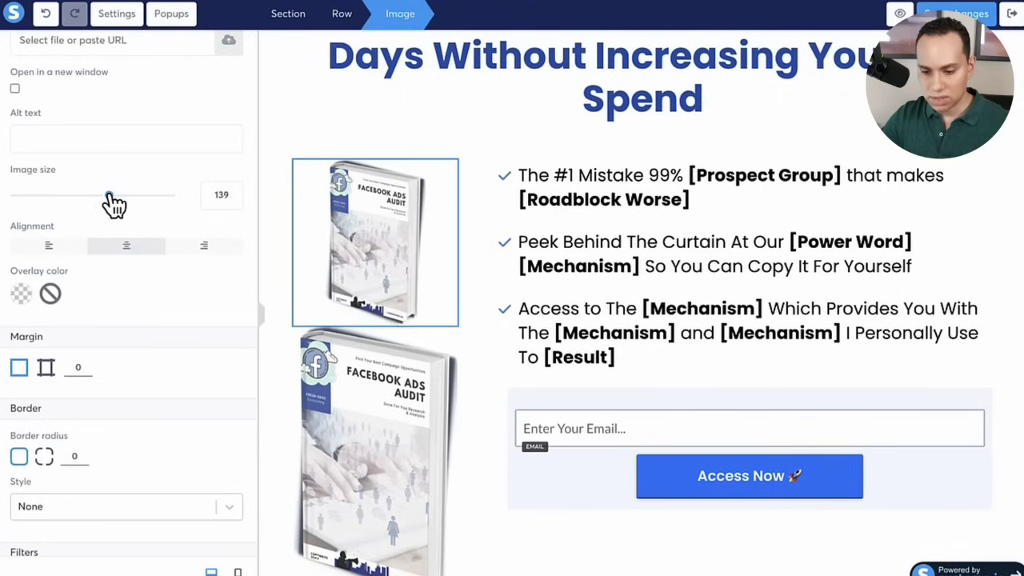
left_click(40, 252)
left_click(218, 255)
left_click(124, 255)
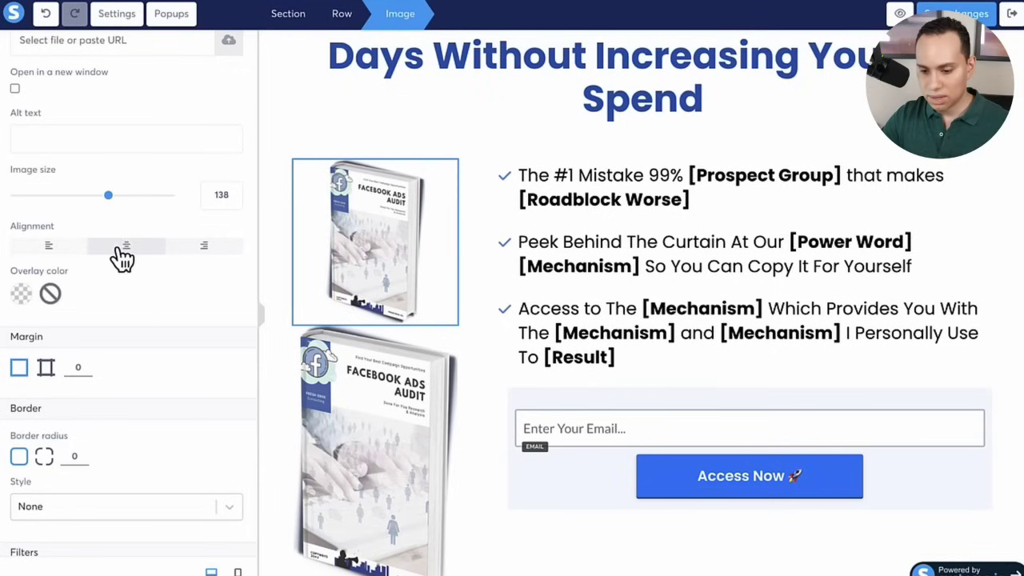
left_click(66, 251)
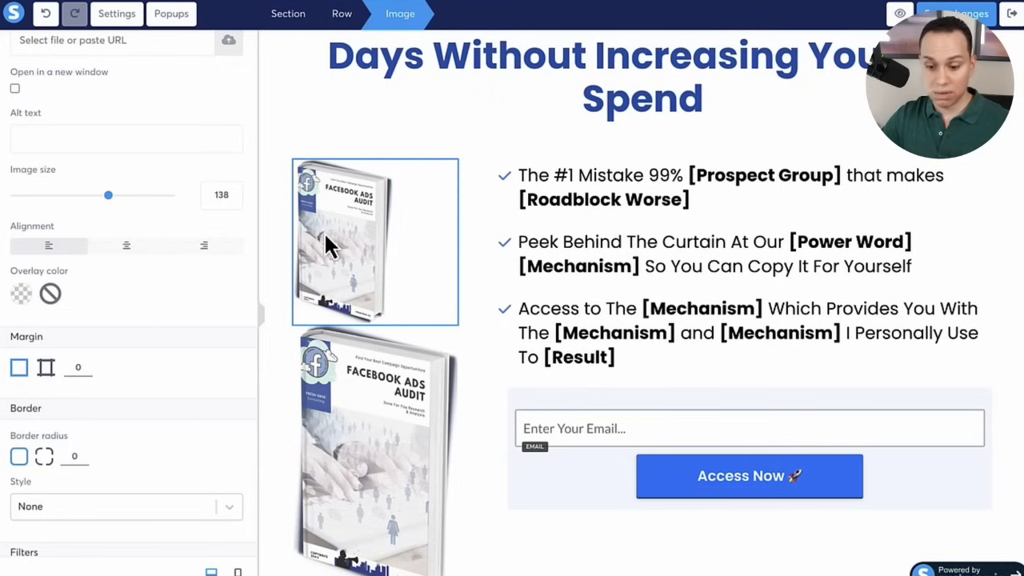
Try blur values of 6 and 4 on the smaller book image and reset the blur to 0.
scroll(179, 256, "down", 4)
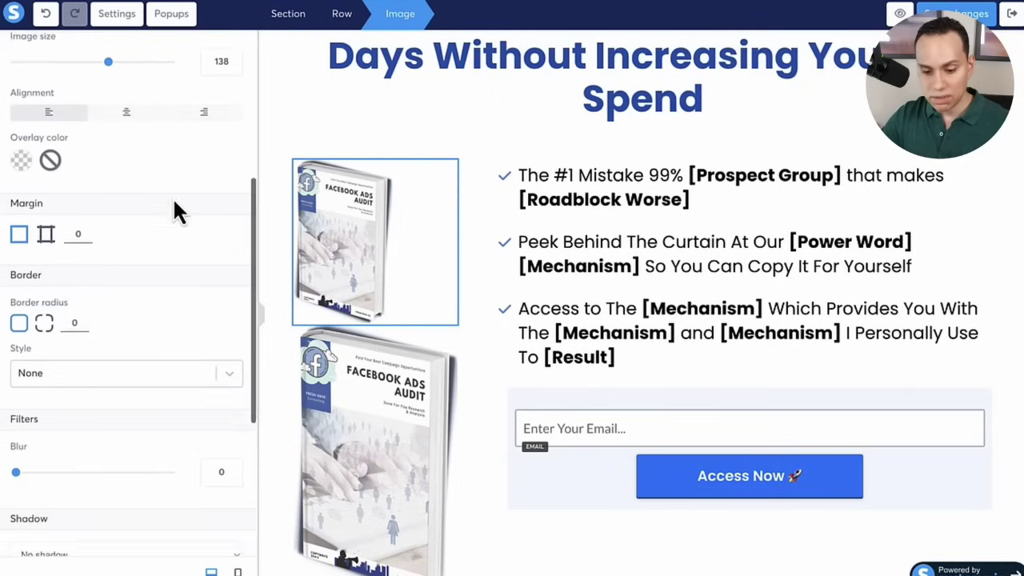
scroll(176, 207, "down", 3)
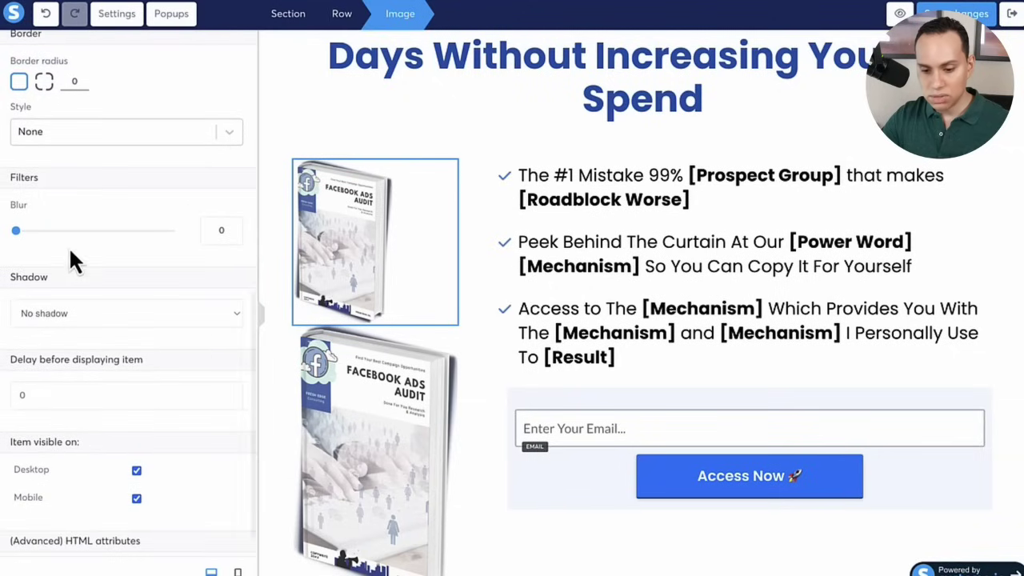
left_click(107, 231)
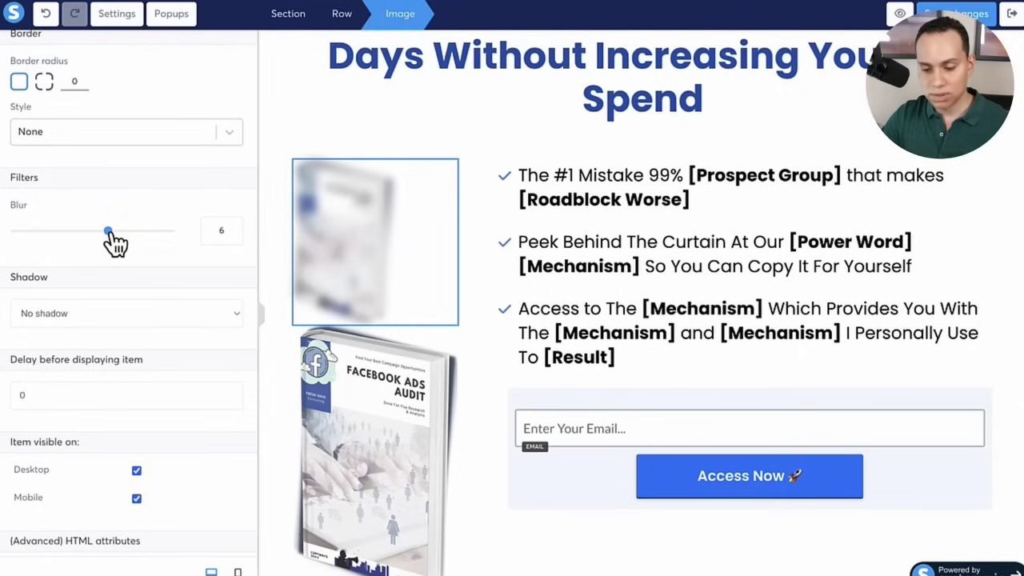
left_click_drag(109, 233, 76, 232)
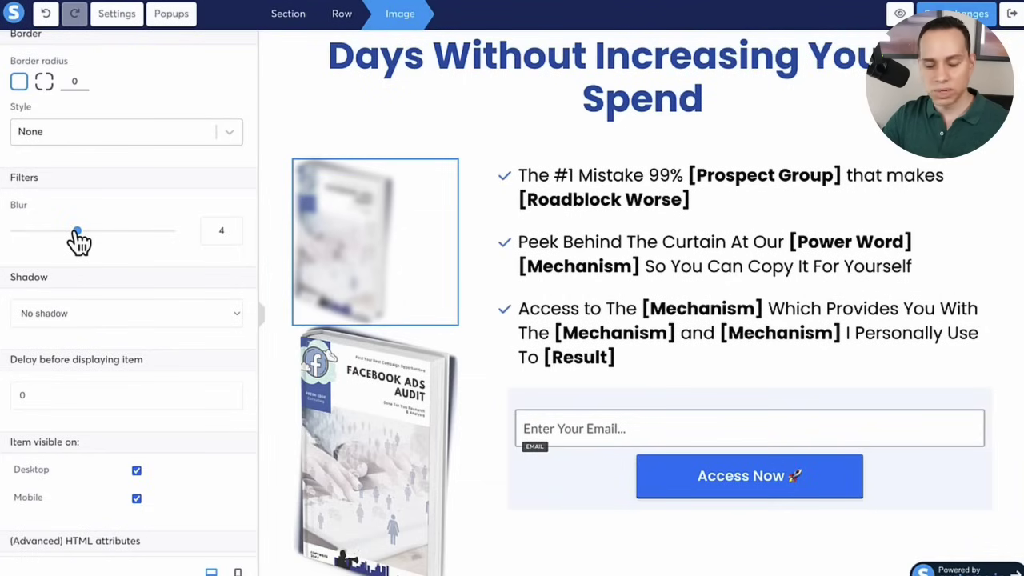
left_click_drag(76, 232, 7, 244)
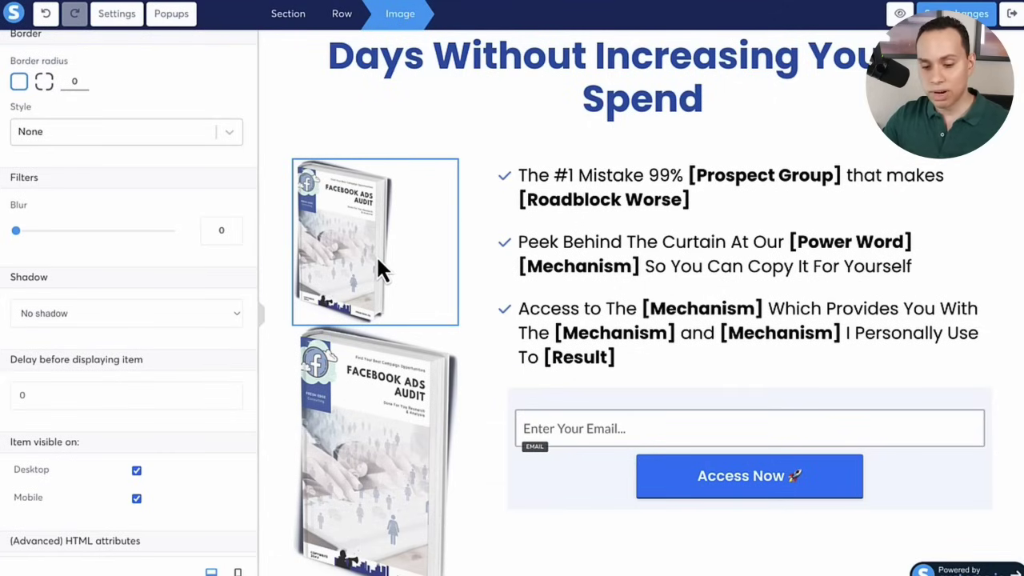
Set the blur of the smaller book image to 1.
left_click_drag(376, 255, 121, 199)
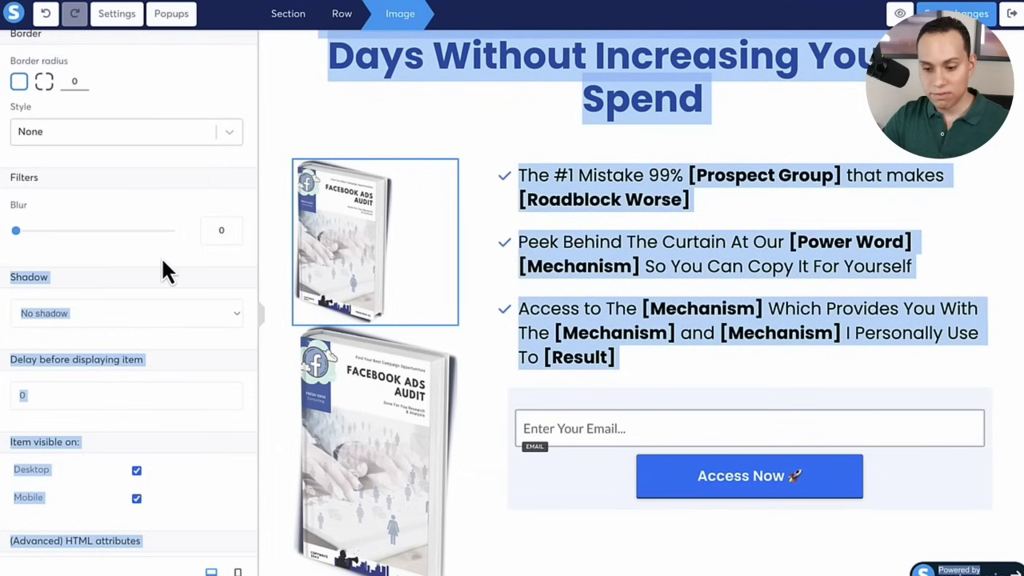
left_click(664, 295)
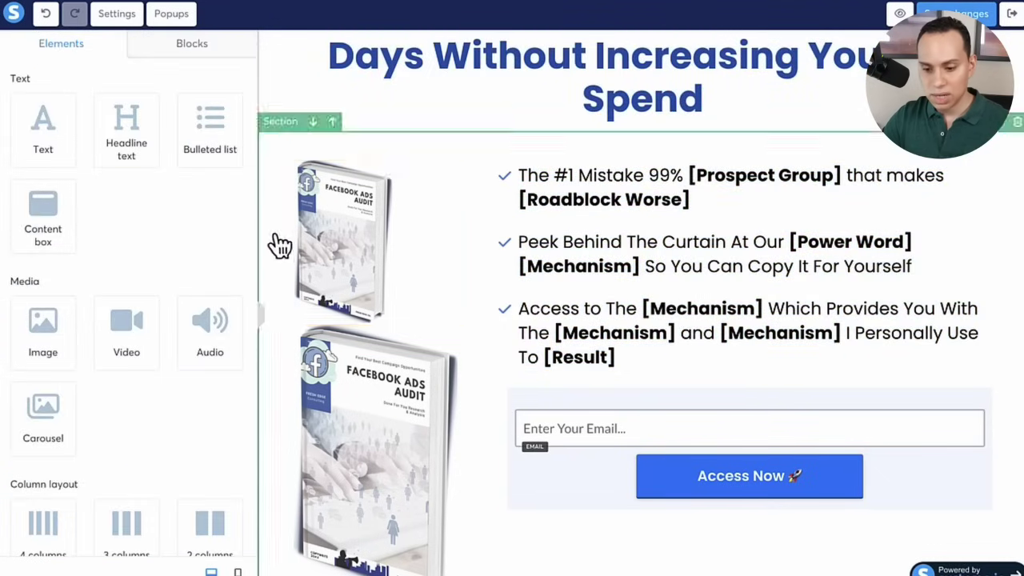
left_click(358, 235)
scroll(133, 360, "down", 6)
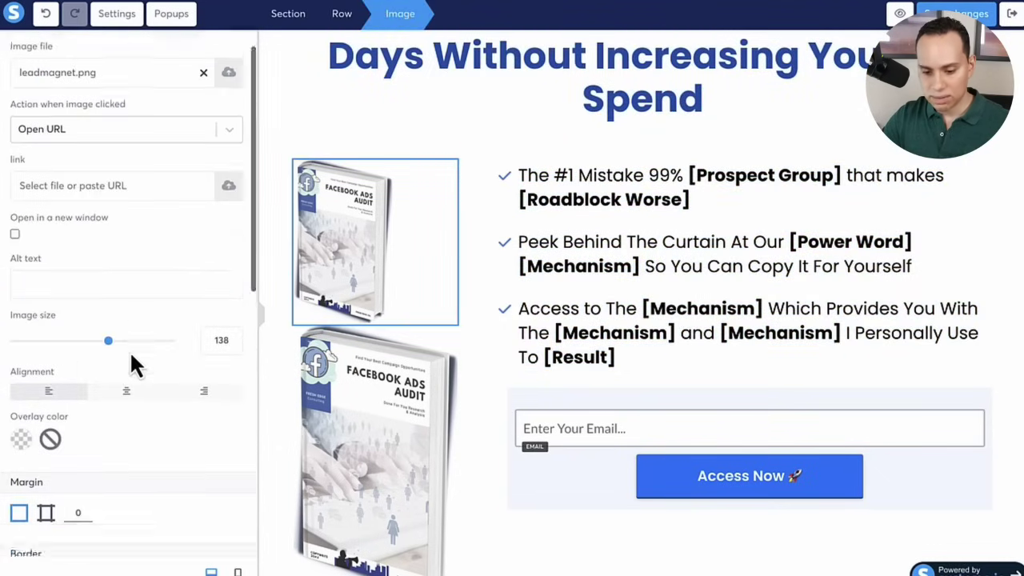
scroll(129, 351, "down", 1)
left_click_drag(18, 297, 42, 298)
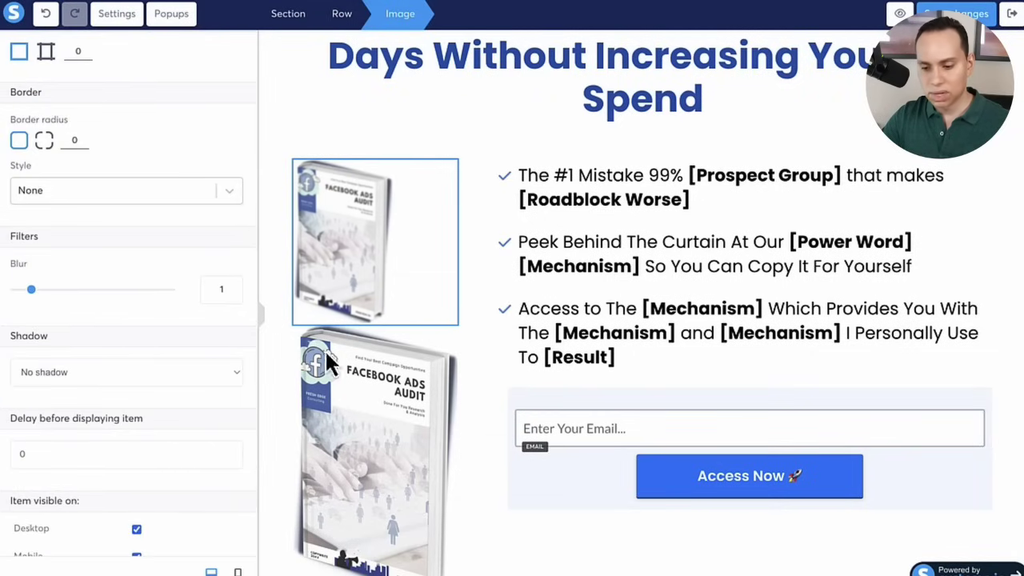
left_click(418, 247)
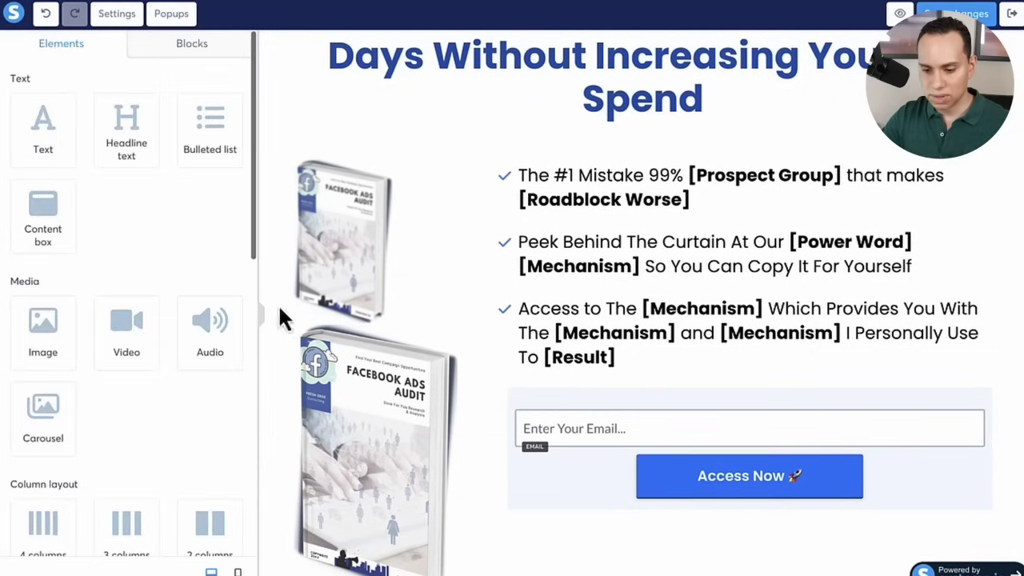
Try the Hard inner shadow on the smaller book image and set the shadow back to No shadow.
left_click(352, 232)
scroll(119, 364, "down", 4)
scroll(117, 357, "down", 5)
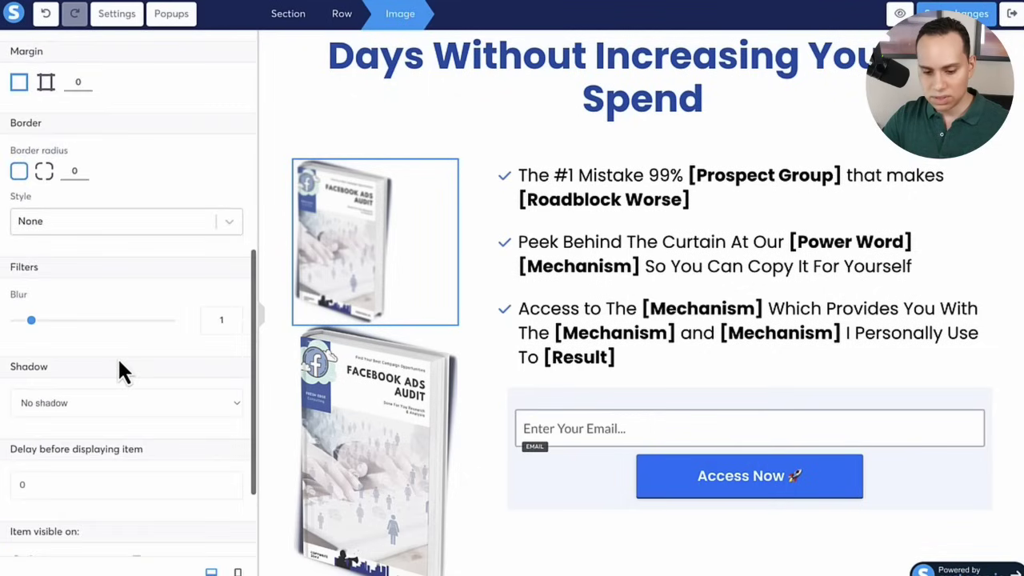
left_click(126, 276)
left_click(111, 339)
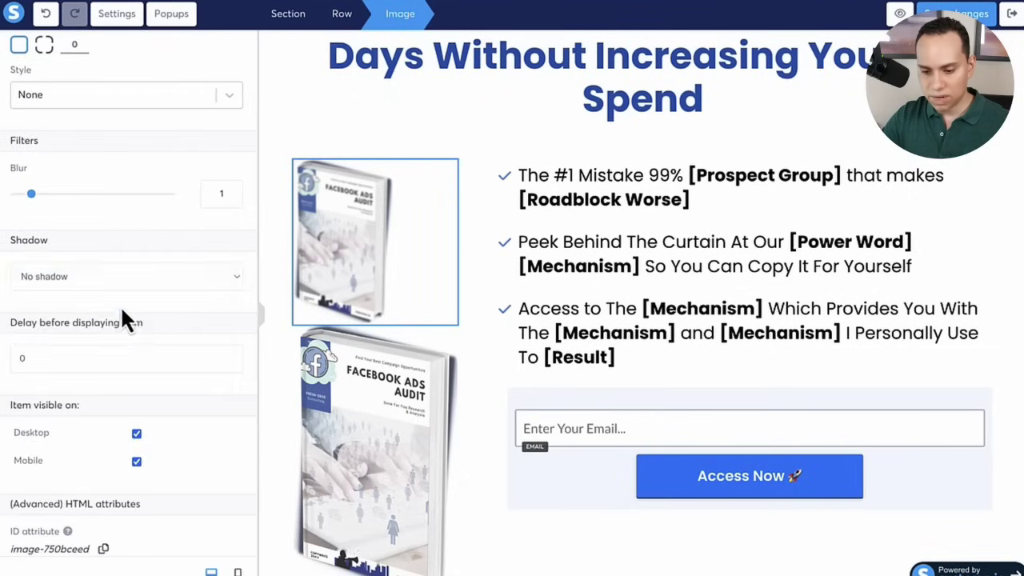
left_click(142, 281)
left_click(114, 355)
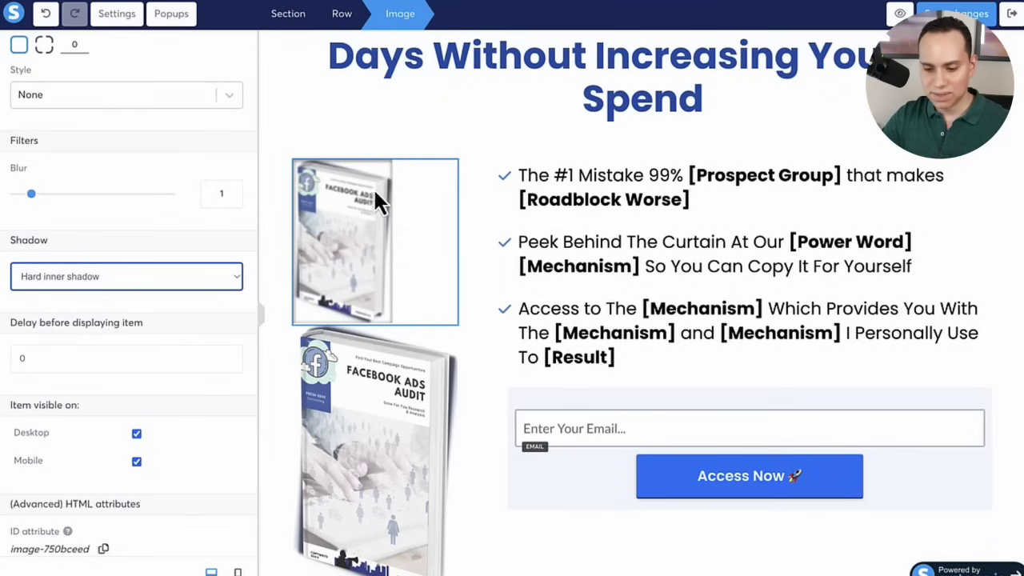
left_click(216, 276)
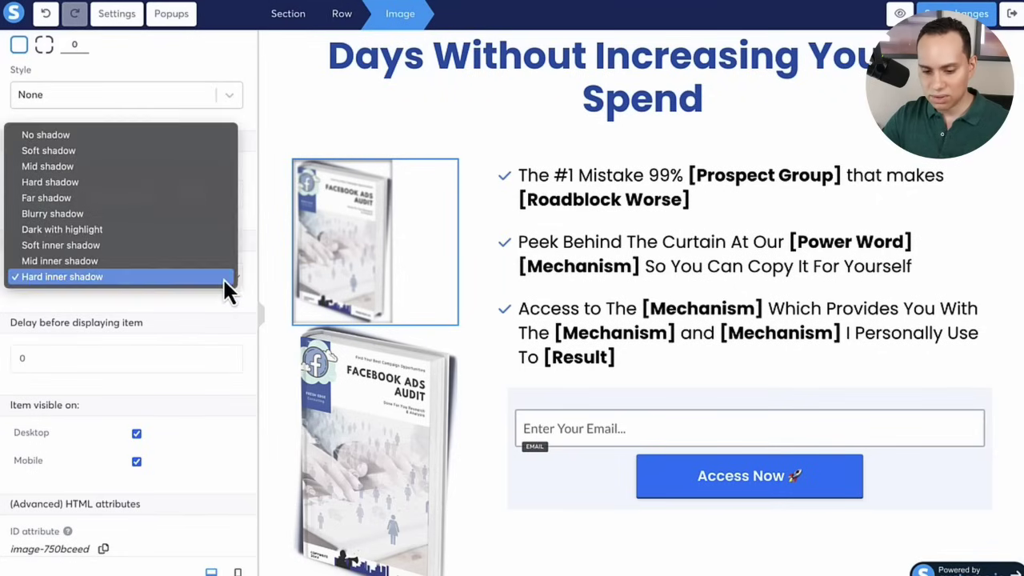
left_click(136, 411)
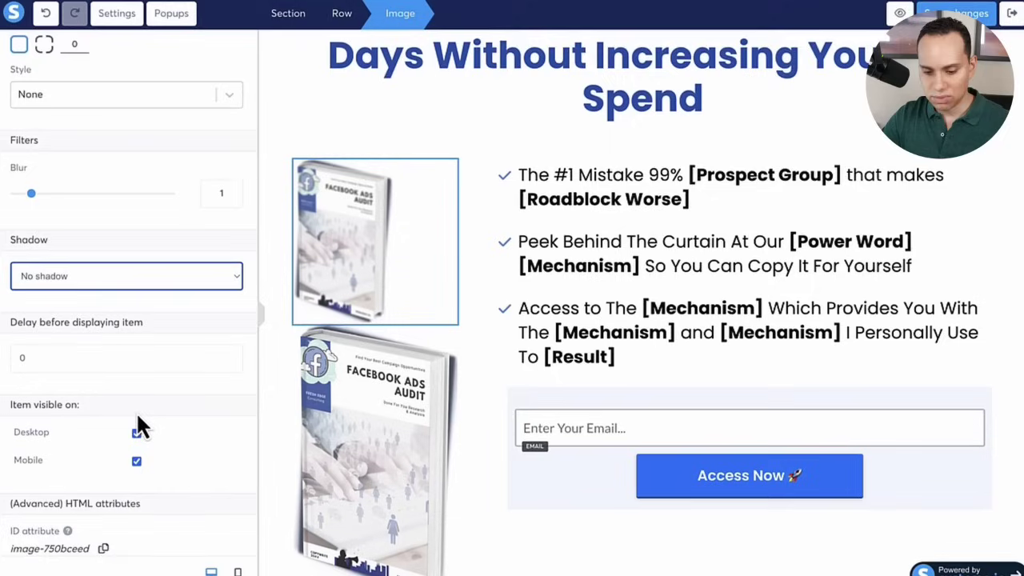
Hide the smaller book image on mobile, check the mobile layout and return to the desktop layout.
left_click(137, 462)
left_click(237, 572)
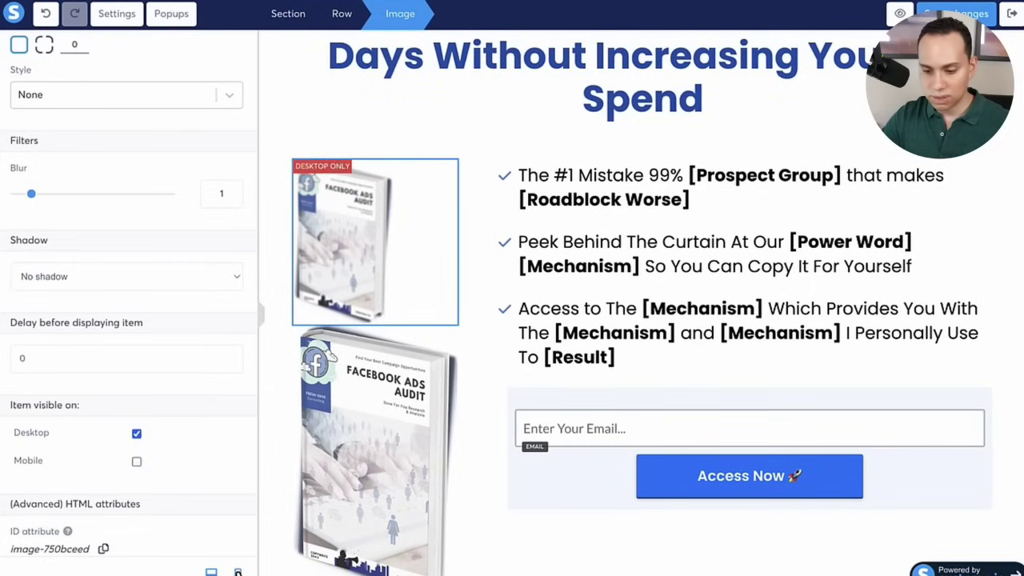
scroll(684, 196, "up", 3)
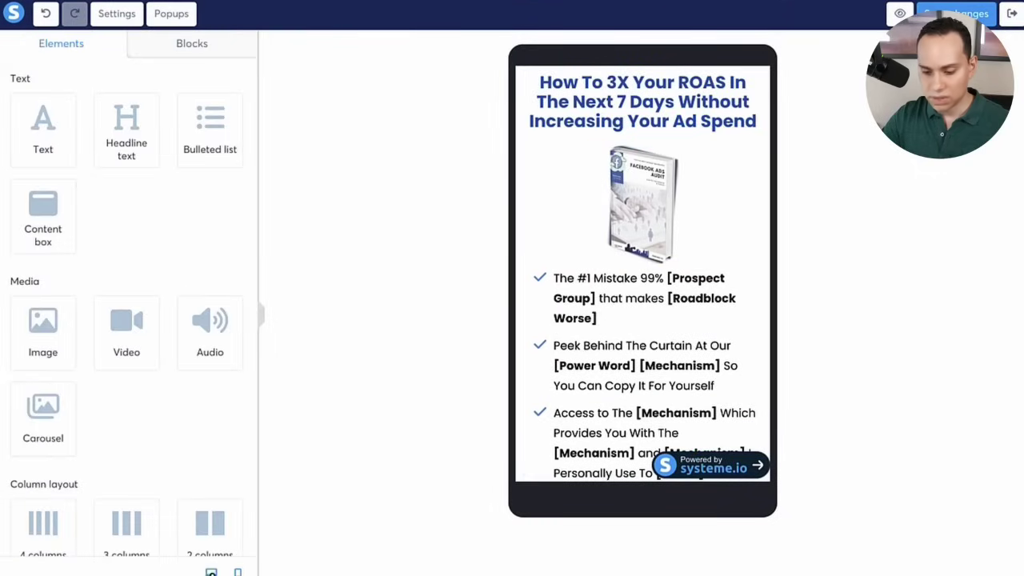
left_click(212, 572)
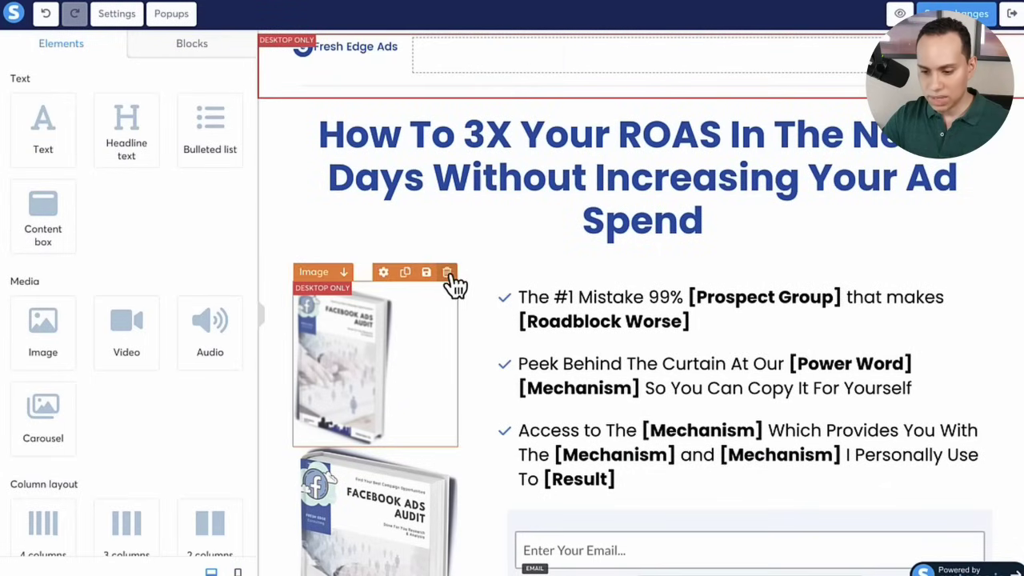
Delete the smaller book image above the main book cover and confirm the deletion.
left_click(447, 272)
left_click(560, 81)
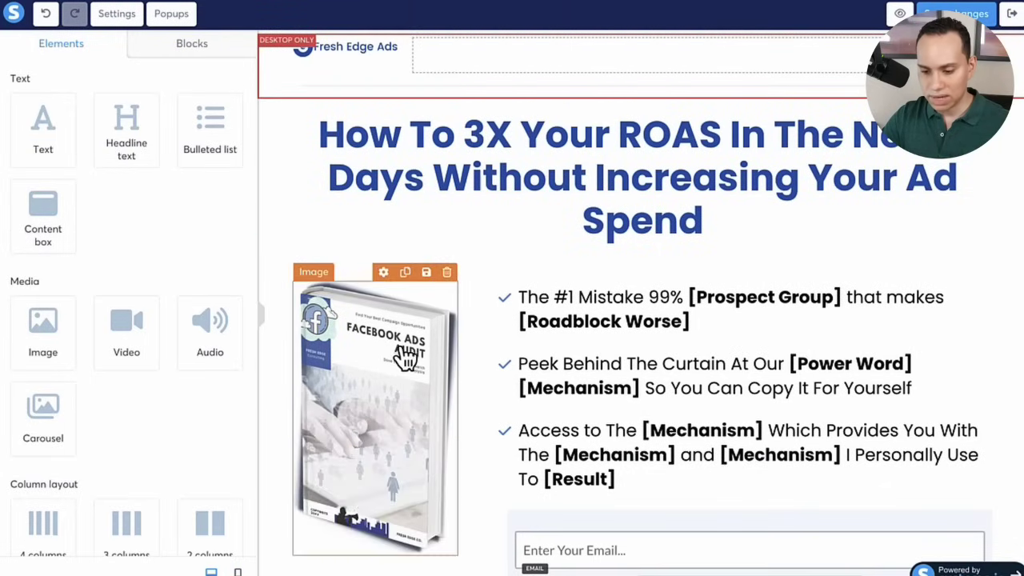
scroll(430, 312, "down", 3)
scroll(677, 167, "up", 1)
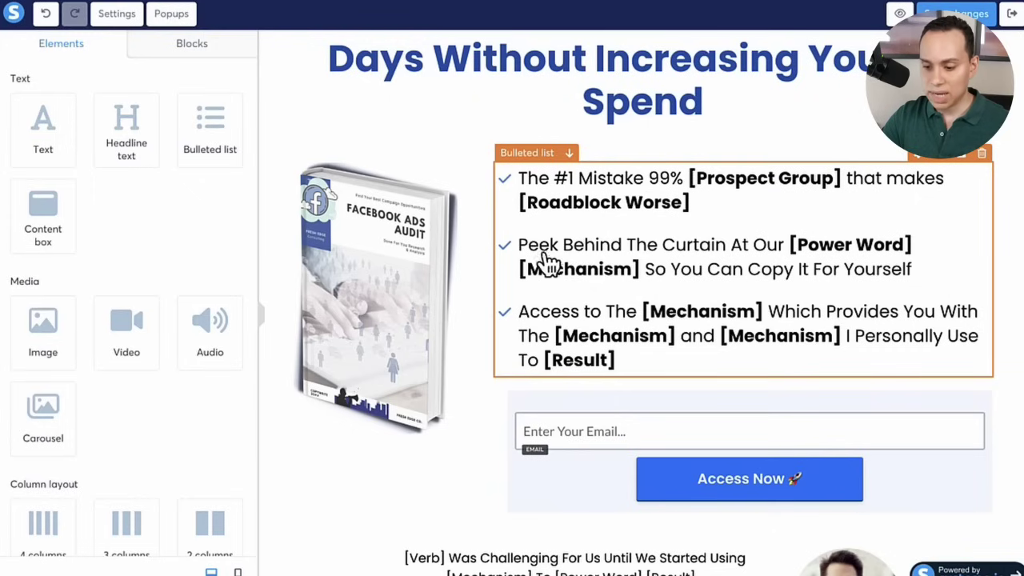
Switch to the Google Docs landing page template and copy the three bullet points of the Facebook Ads Audit example.
left_click(520, 253)
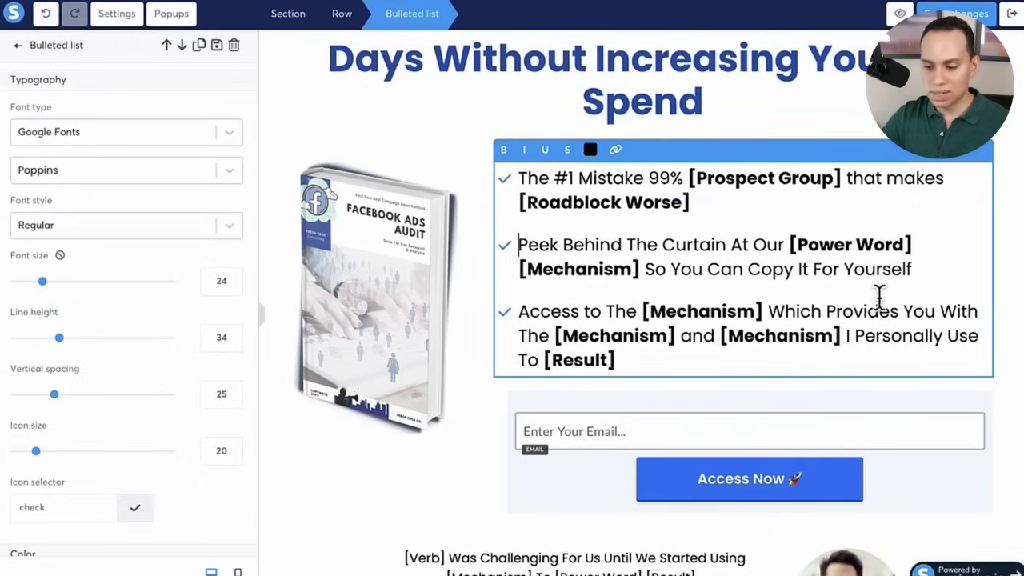
left_click(923, 269, "shift")
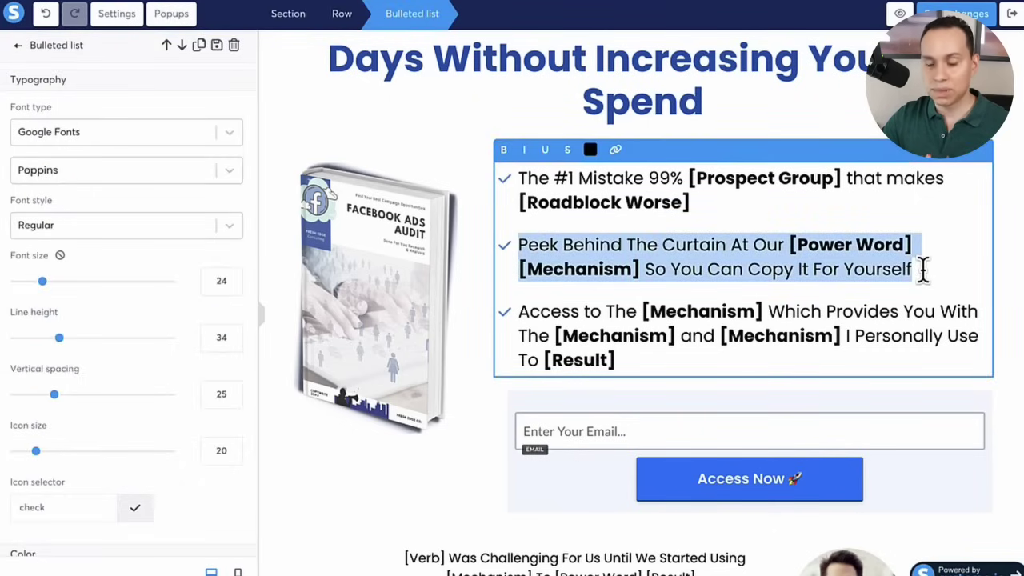
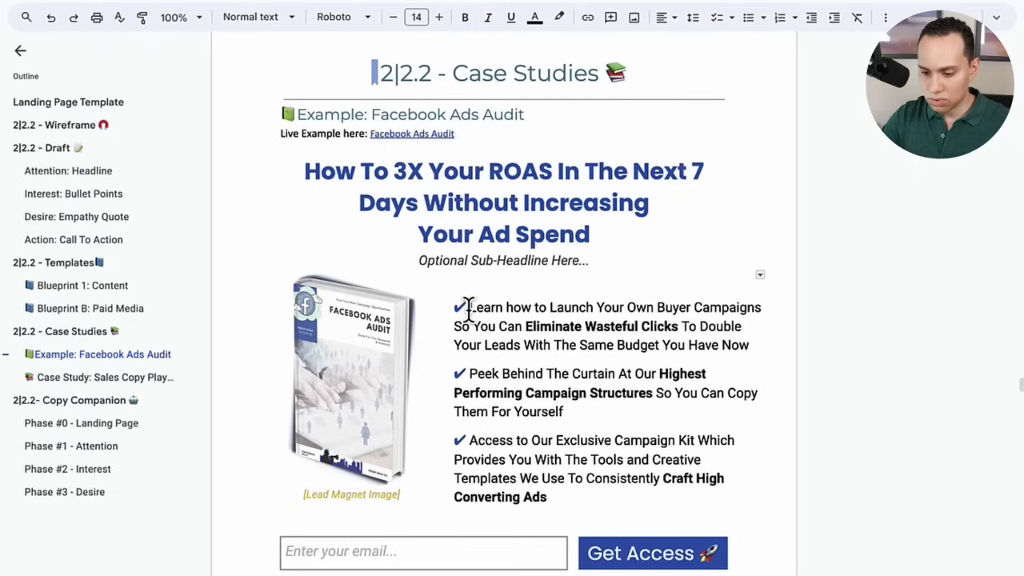
left_click(558, 496, "shift")
key("ctrl+c")
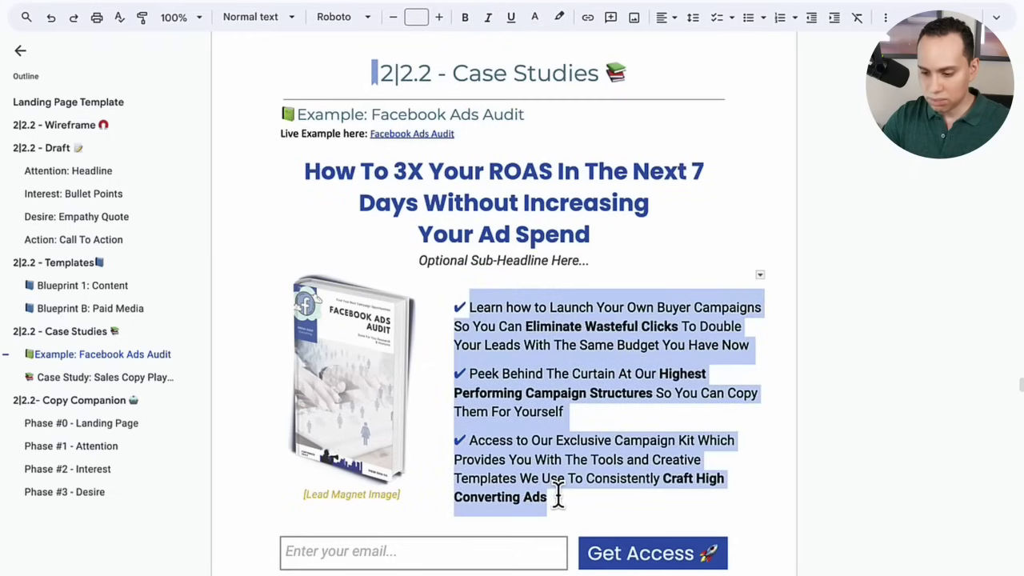
Back in the Systeme.io editor, paste the copied bullets below the existing list, undo the formatted paste and paste them as plain text.
key("ctrl+Left")
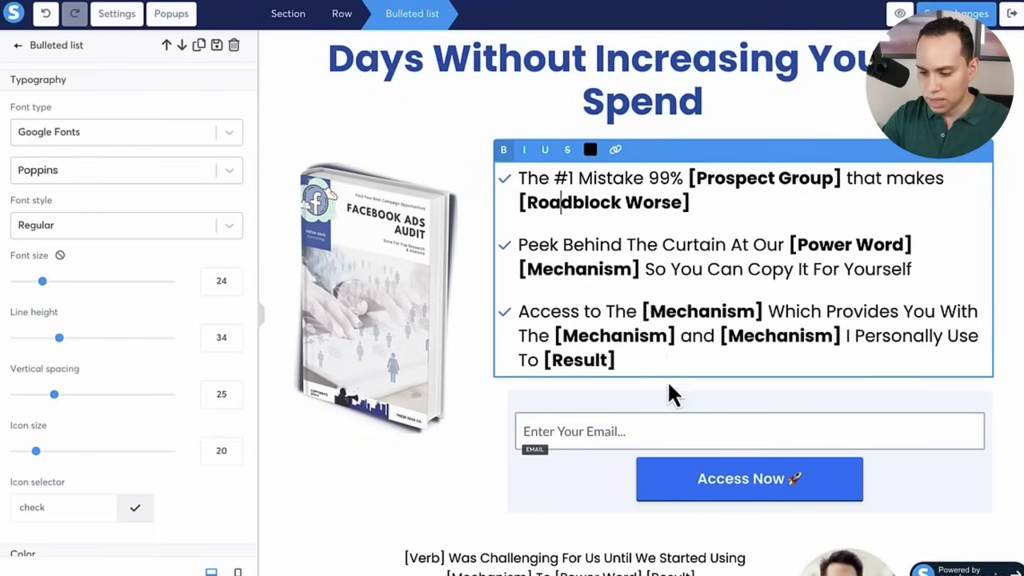
key("Return")
key("ctrl+v")
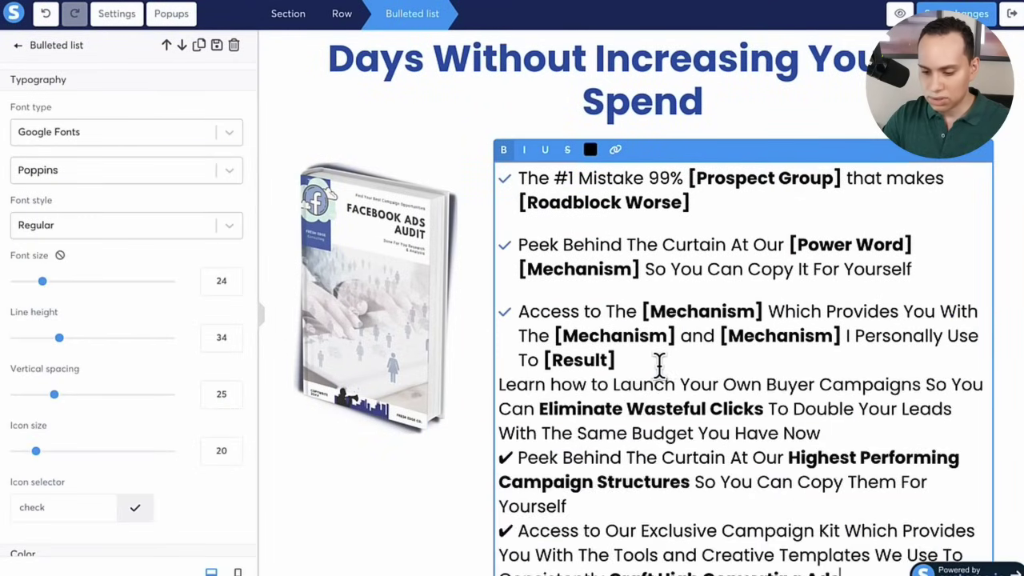
scroll(542, 377, "down", 2)
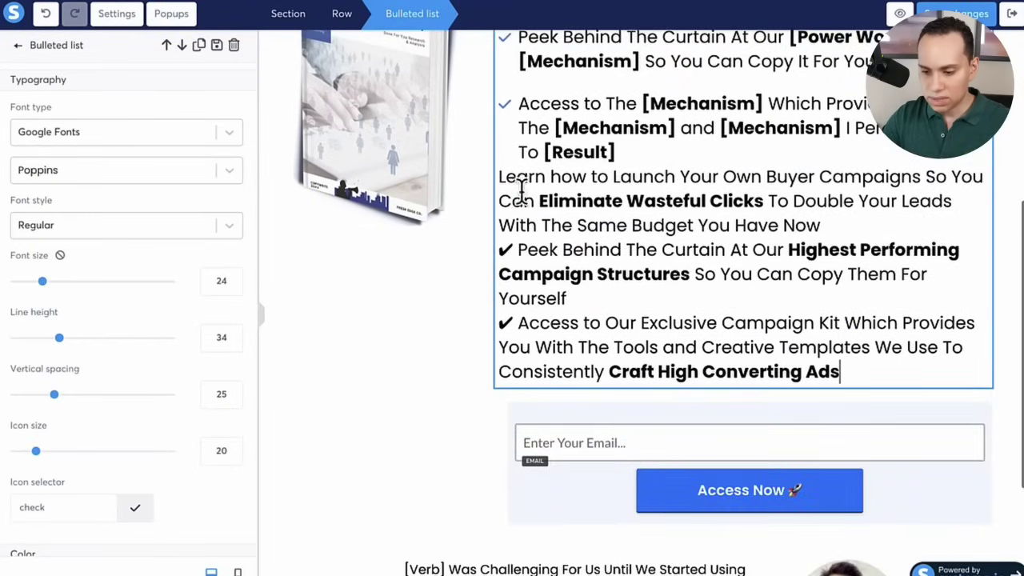
key("ctrl+z")
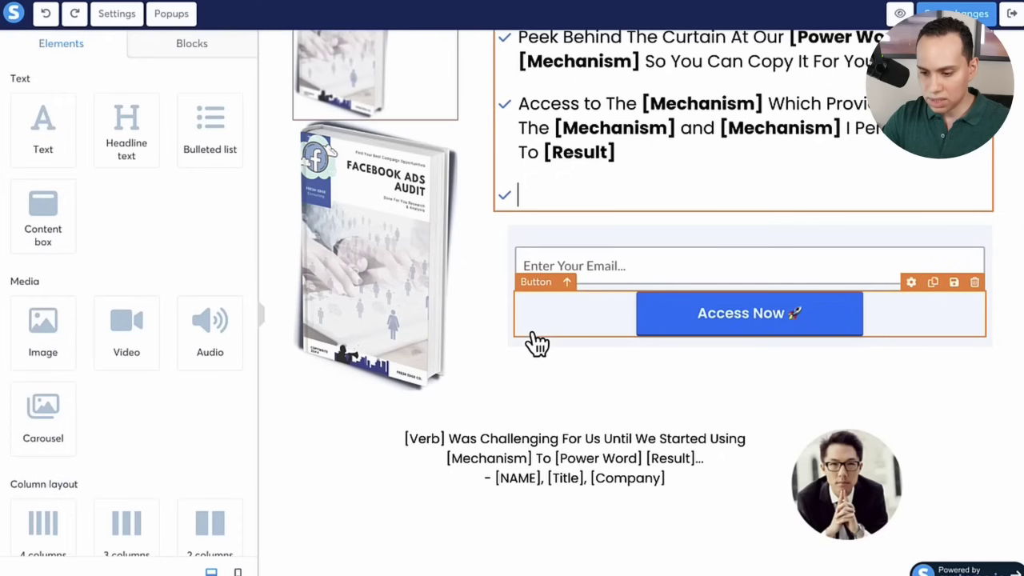
key("ctrl+shift+v")
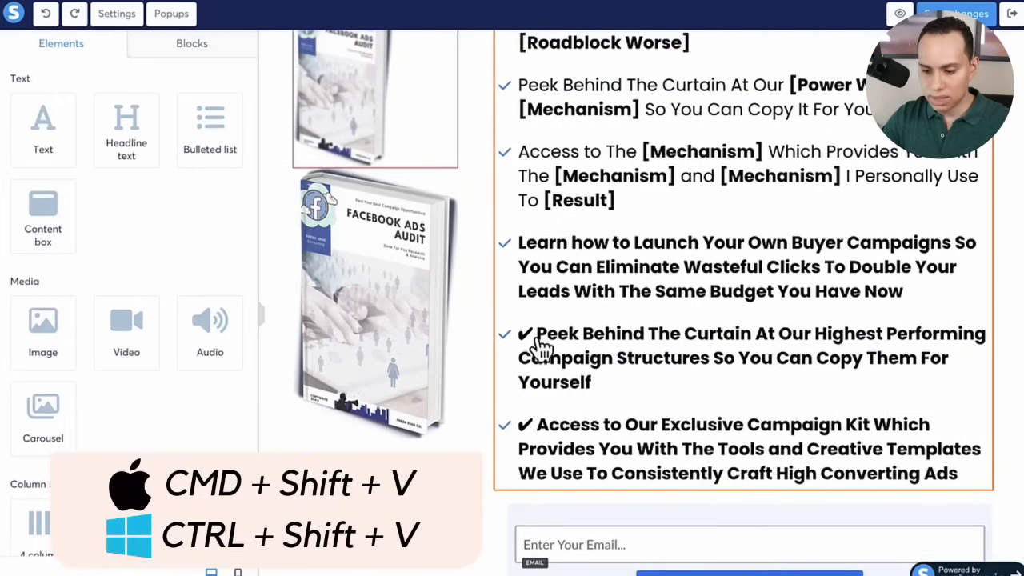
Remove the extra check mark characters from the start of the second and third pasted bullets.
left_click(541, 346)
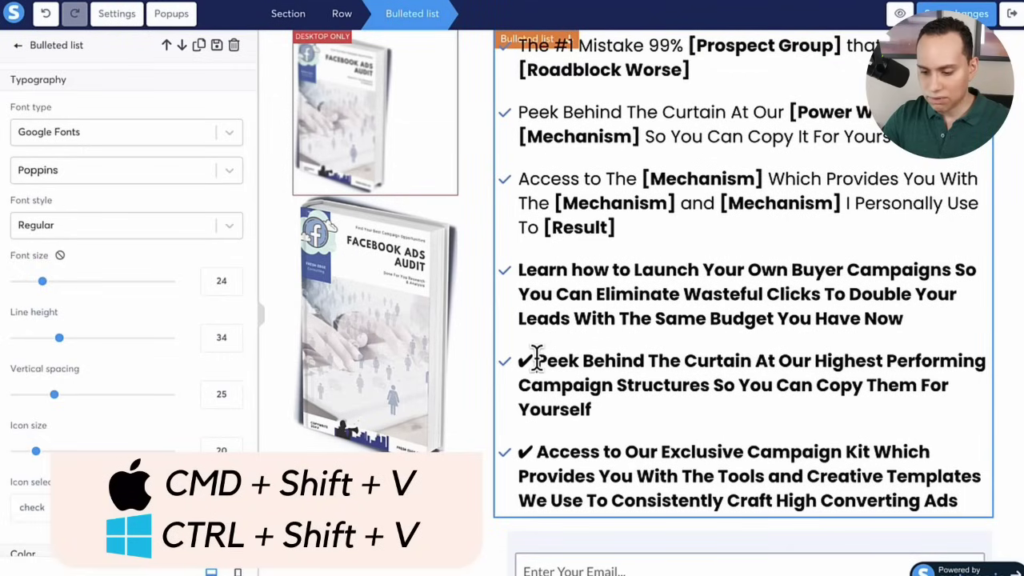
left_click(536, 359)
key("BackSpace")
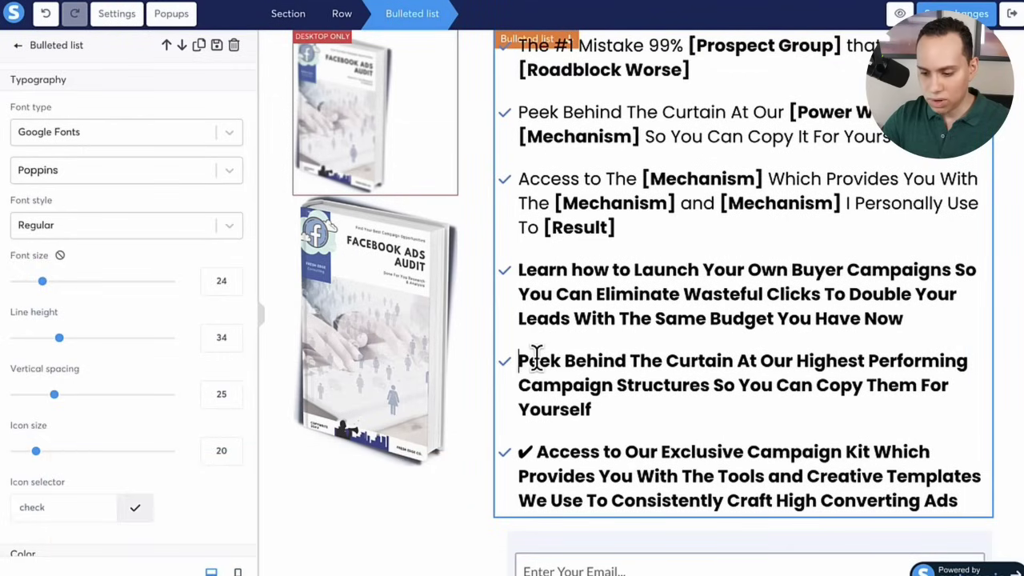
left_click(541, 450)
key("BackSpace")
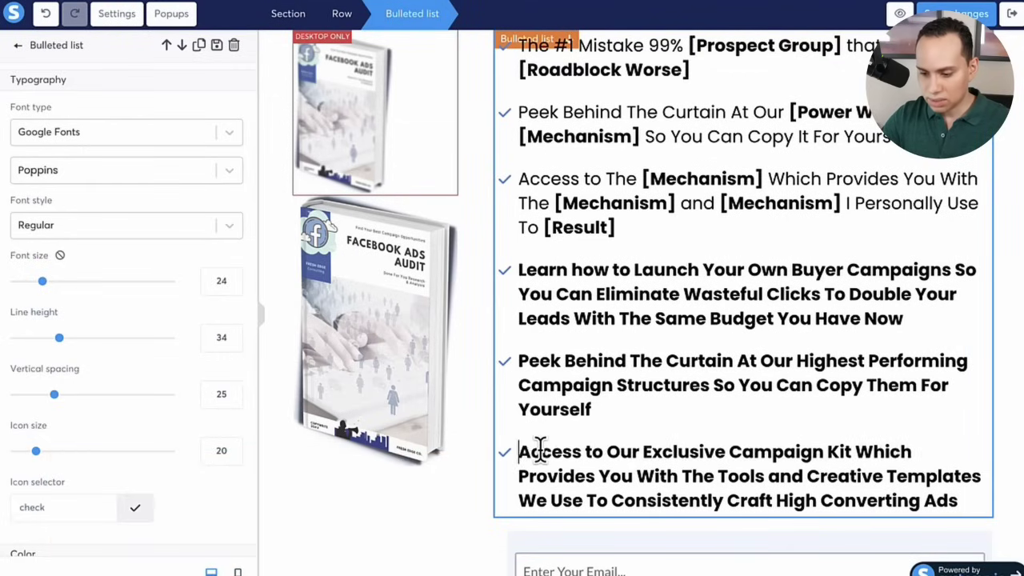
Remove the bold formatting from all three pasted bullet points.
left_click(516, 266)
left_click(960, 502, "shift")
key("ctrl+b")
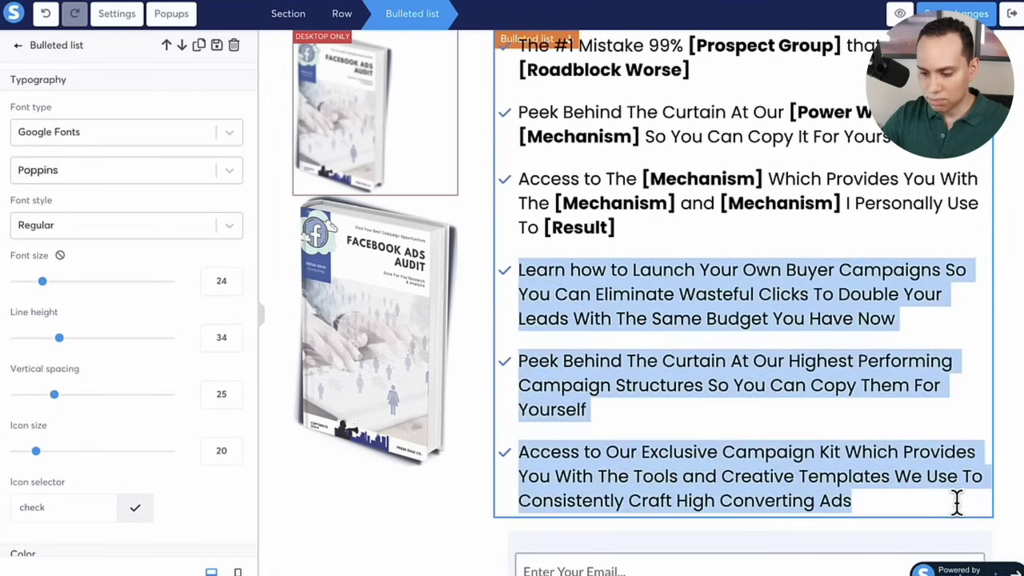
left_click(762, 318)
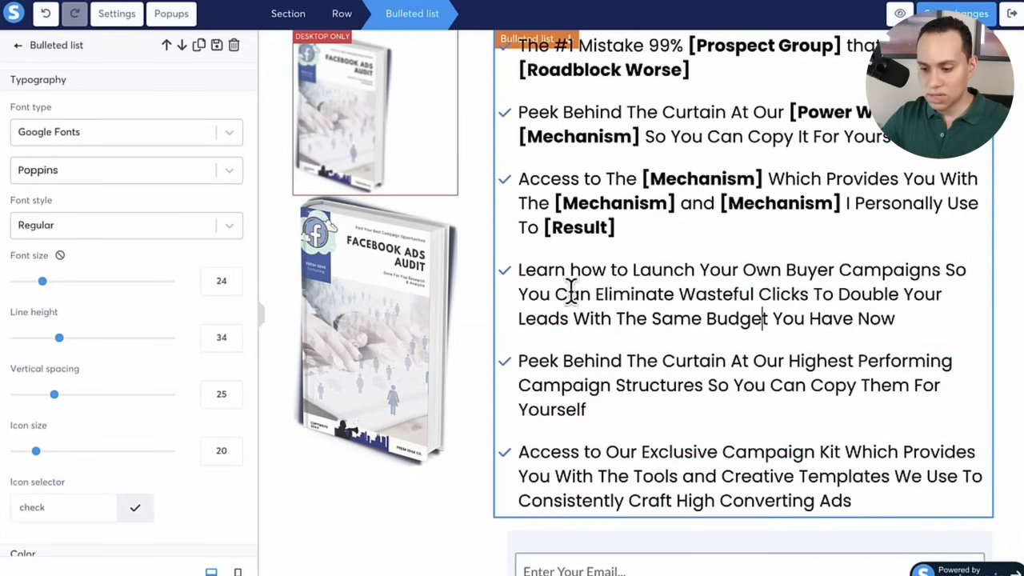
Bold "Eliminate Wasteful Clicks" in the first pasted bullet and "Highest Performing Campaign Structures" in the second.
scroll(568, 296, "up", 1)
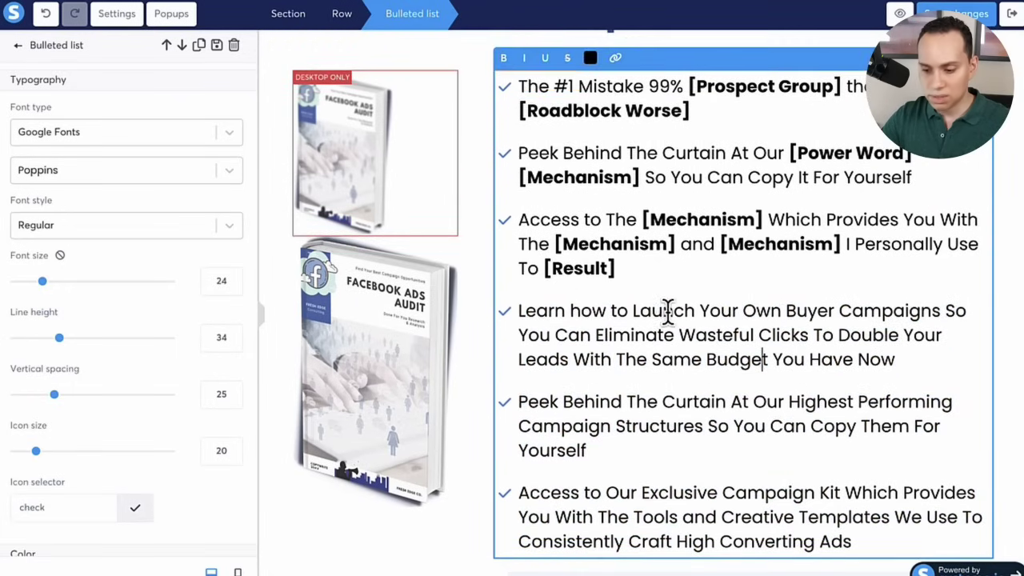
scroll(668, 312, "down", 1)
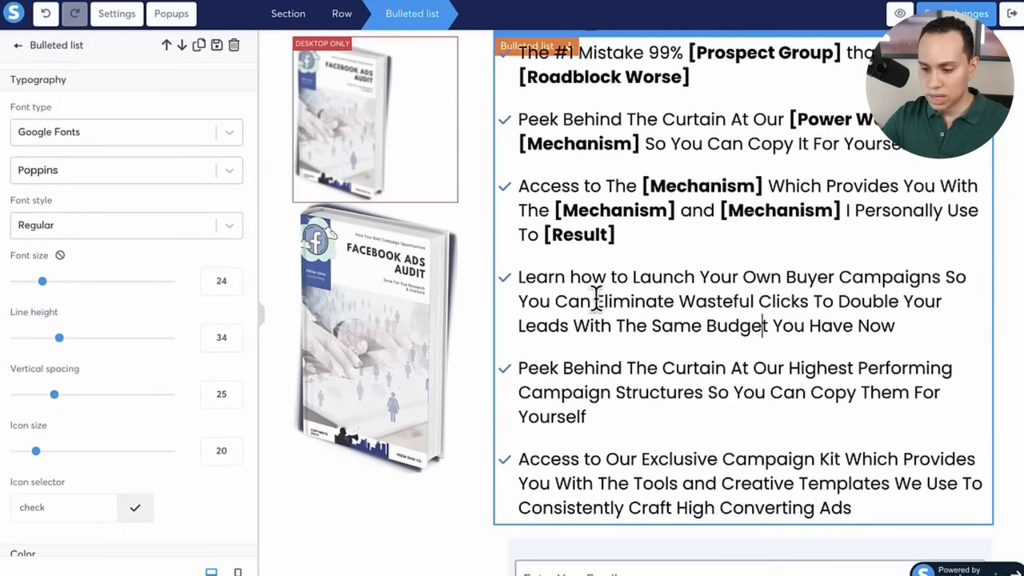
left_click_drag(596, 302, 810, 304)
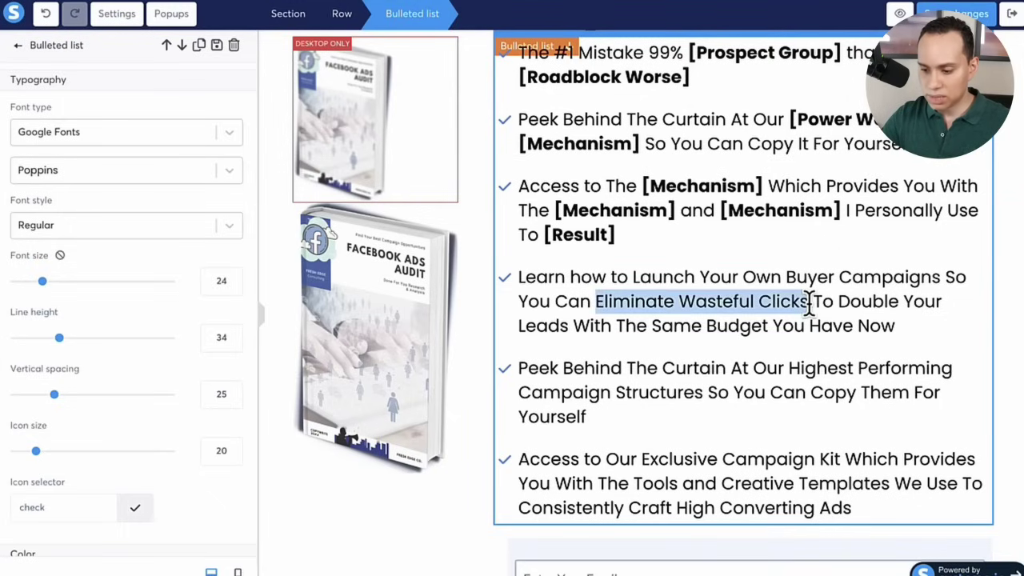
key("ctrl+b")
left_click(699, 396)
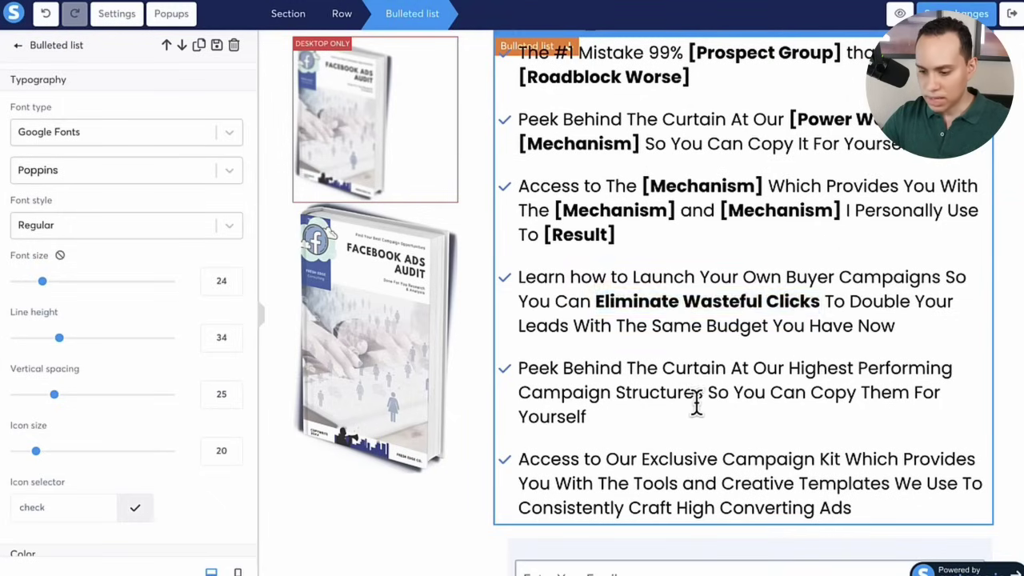
key("ctrl+shift+Left")
key("ctrl+shift+Left")
key("ctrl+shift+Left")
key("ctrl+shift+Left")
key("ctrl+b")
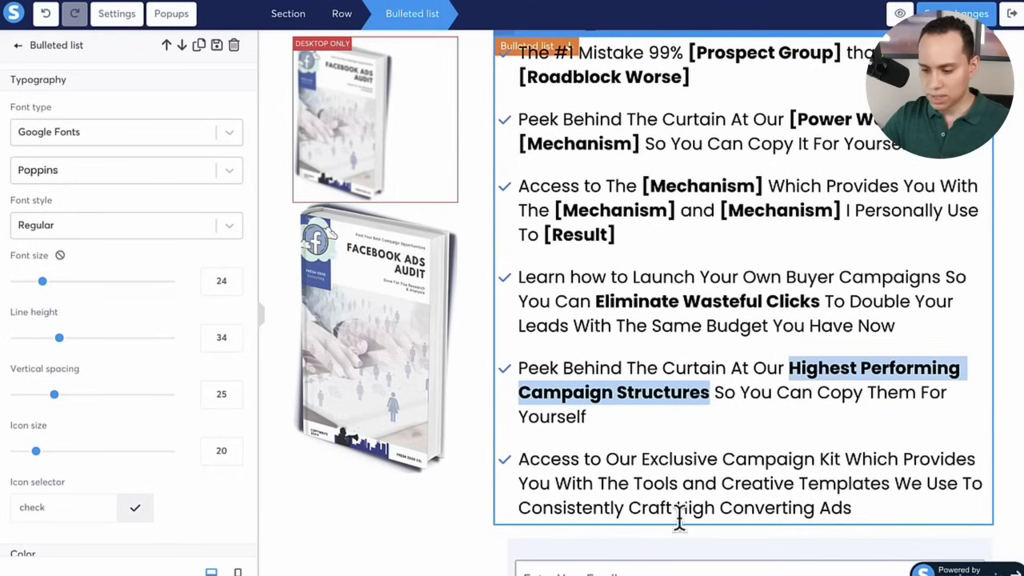
Bold "Craft High Converting Ads" at the end of the third pasted bullet.
left_click(632, 508)
key("shift+End")
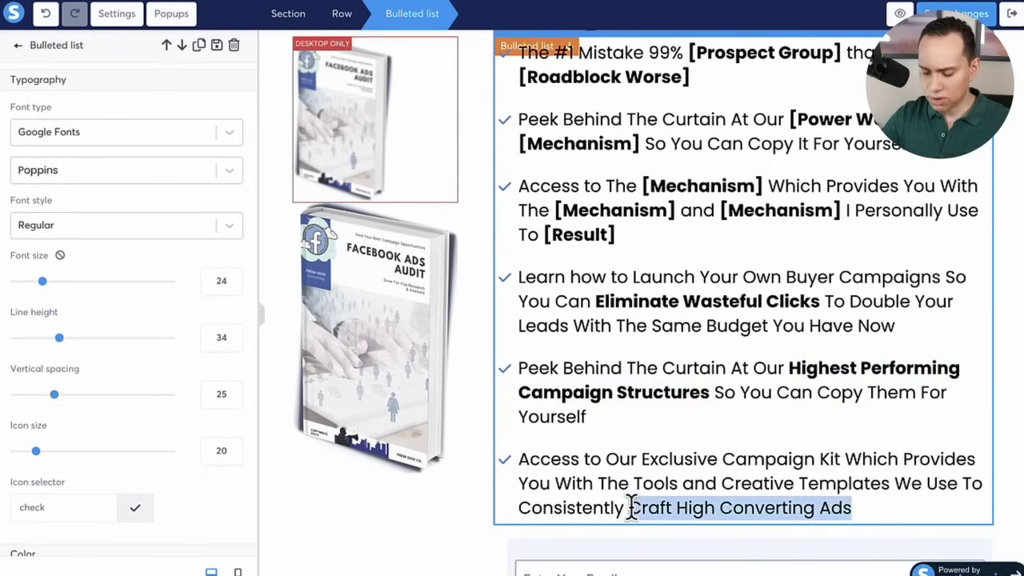
key("ctrl+b")
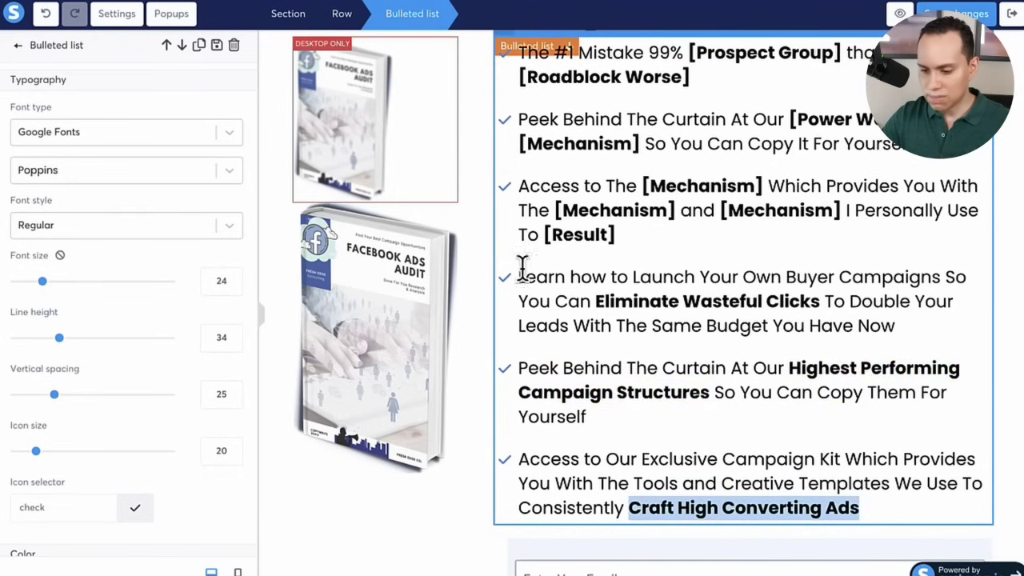
Delete the text of the three template placeholder bullets above the pasted ones.
left_click(621, 236)
scroll(622, 235, "up", 3)
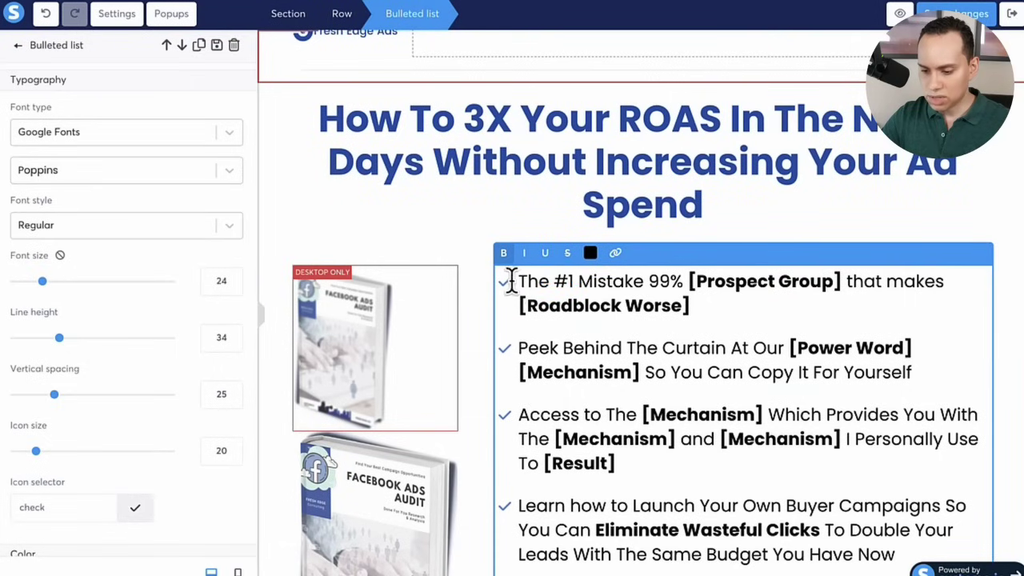
left_click(513, 280, "shift")
key("BackSpace")
Delete the smaller desktop-only book image above the main book image.
left_click(423, 300)
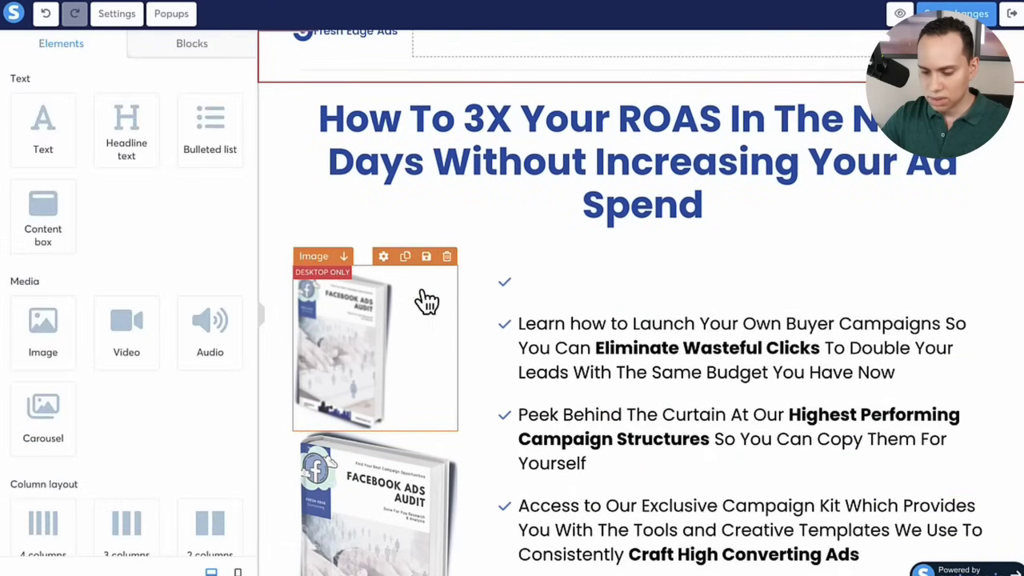
left_click(447, 257)
left_click(558, 80)
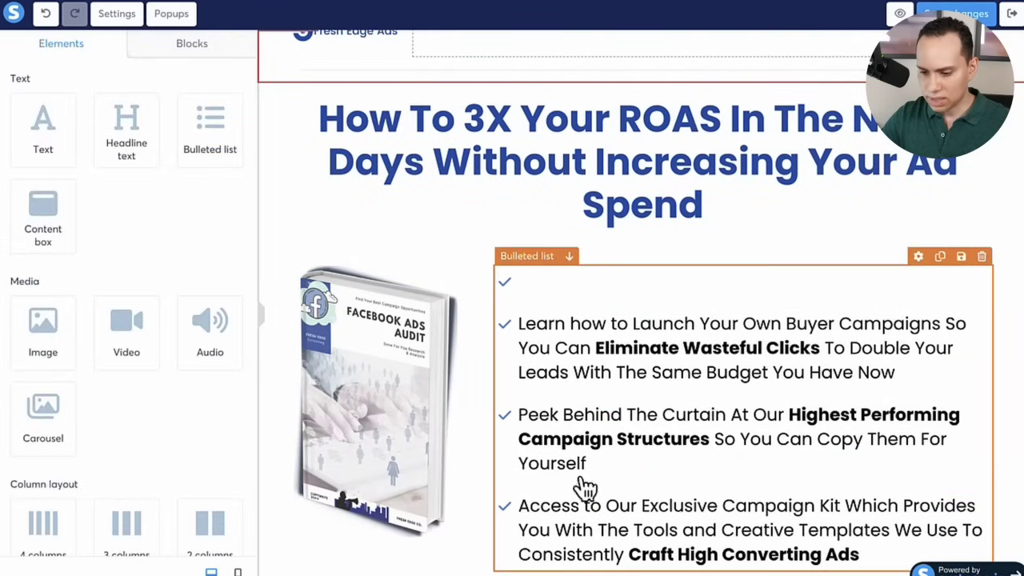
Remove the empty bullet at the start of the list and deselect the list.
left_click(516, 319)
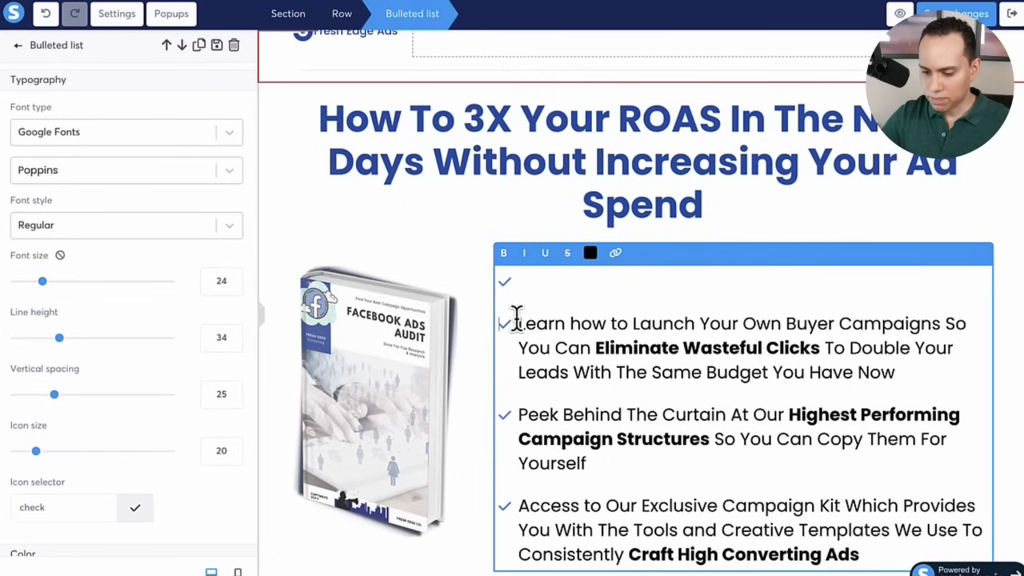
key("BackSpace")
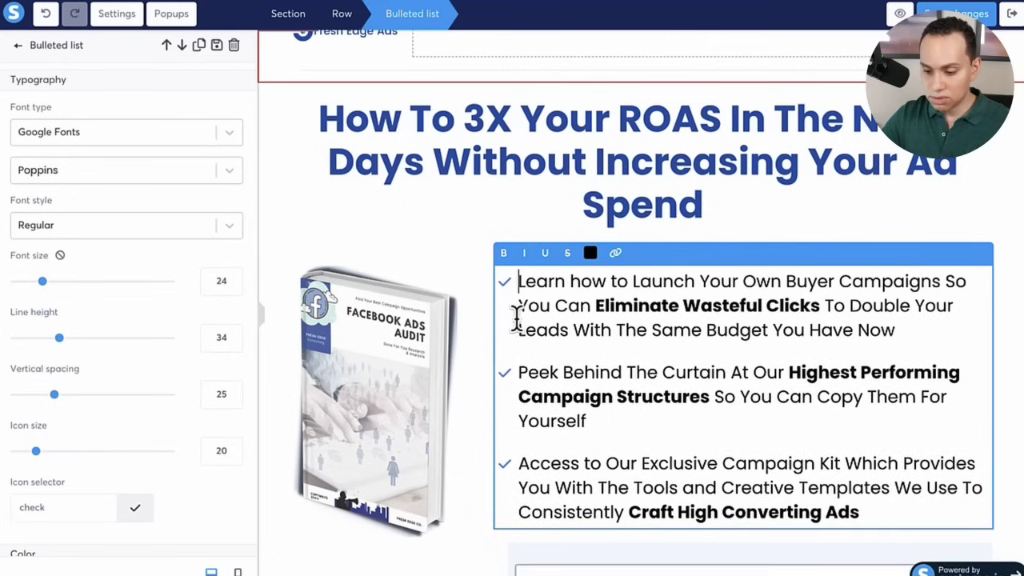
left_click(471, 257)
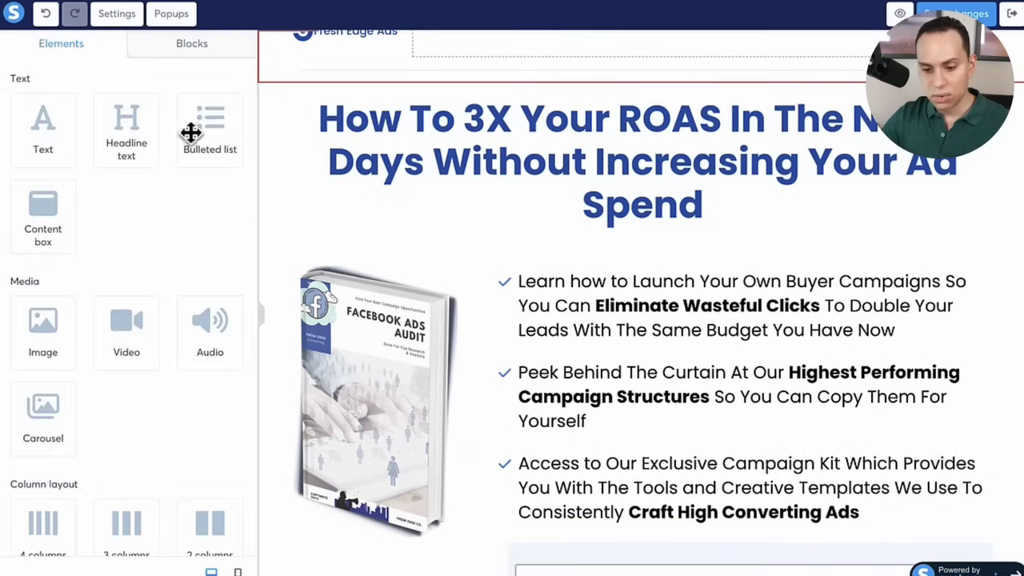
Add a new bulleted list element above the existing bullets and enlarge its font size.
left_click_drag(210, 130, 715, 295)
left_click(757, 292)
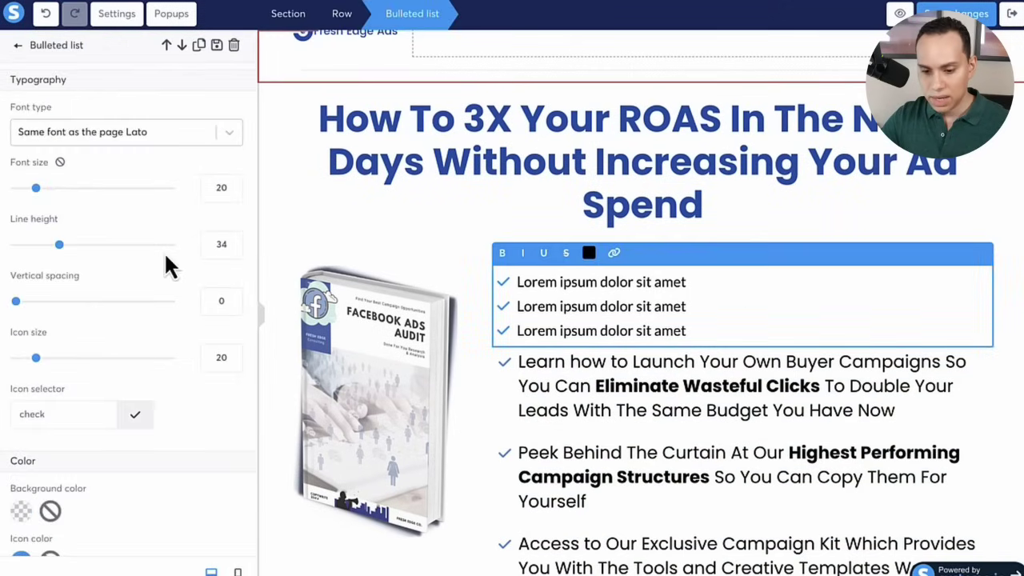
scroll(93, 178, "down", 1)
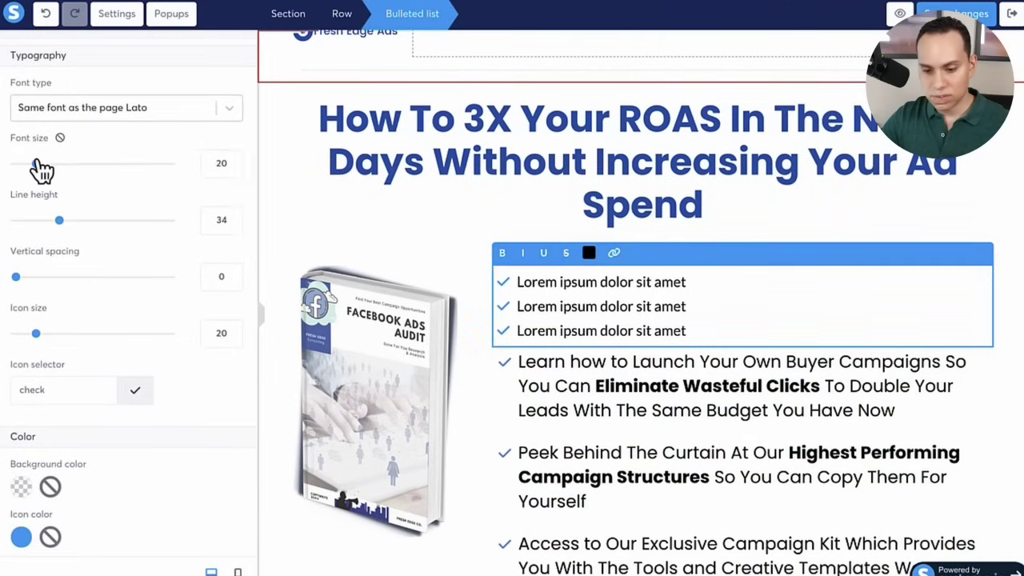
left_click_drag(37, 164, 85, 160)
Browse the icon library and change the new list's bullet icon from the check mark to the outlined bandage icon.
scroll(51, 165, "down", 3)
scroll(136, 180, "down", 3)
left_click(134, 170)
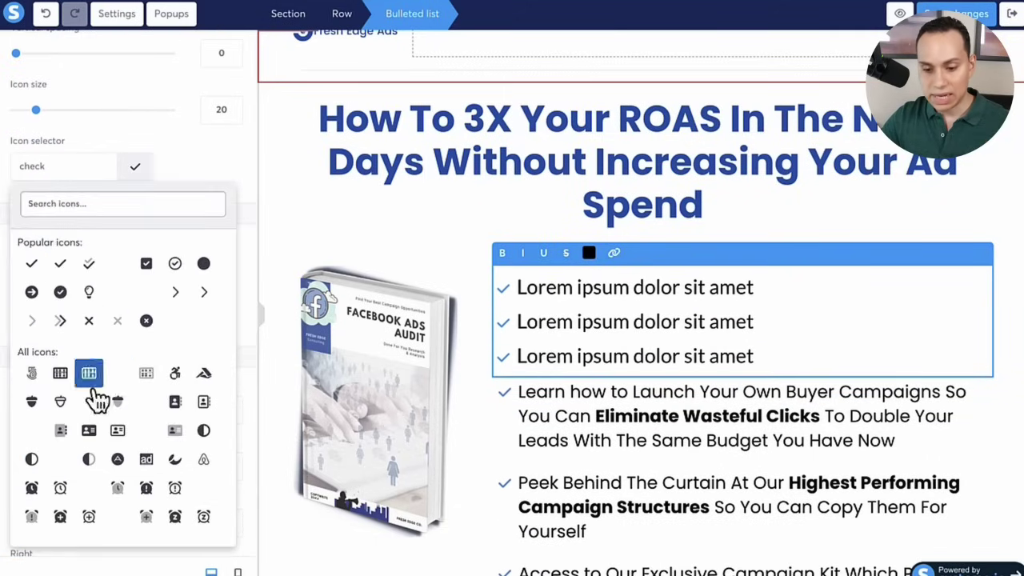
scroll(135, 359, "down", 5)
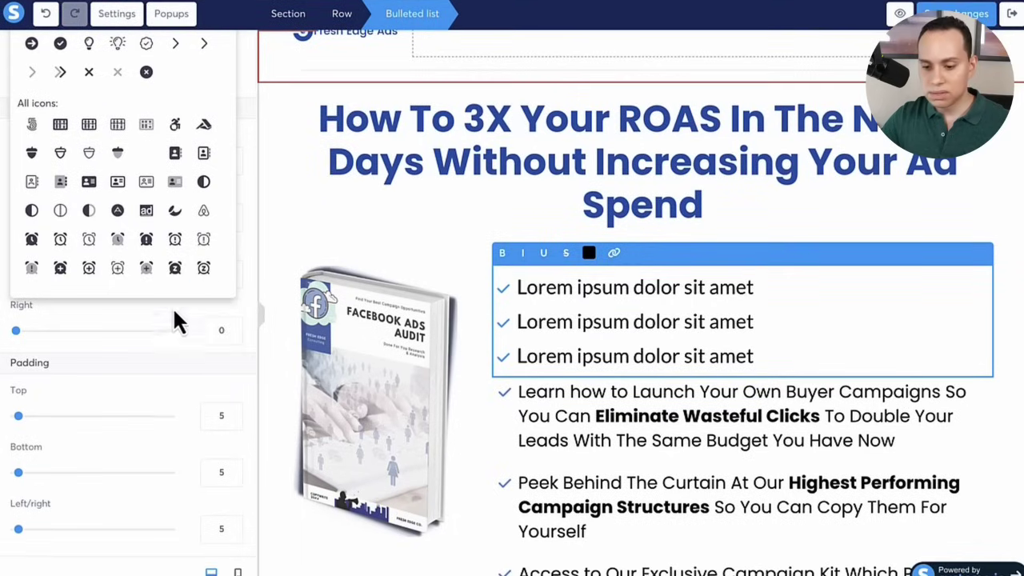
scroll(151, 202, "up", 1)
scroll(147, 195, "down", 10)
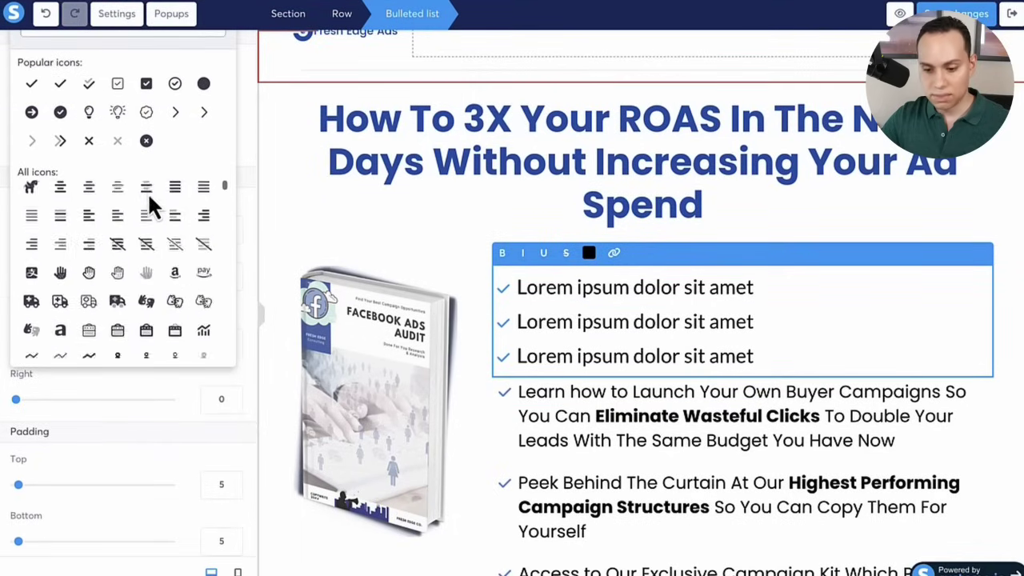
scroll(122, 292, "down", 10)
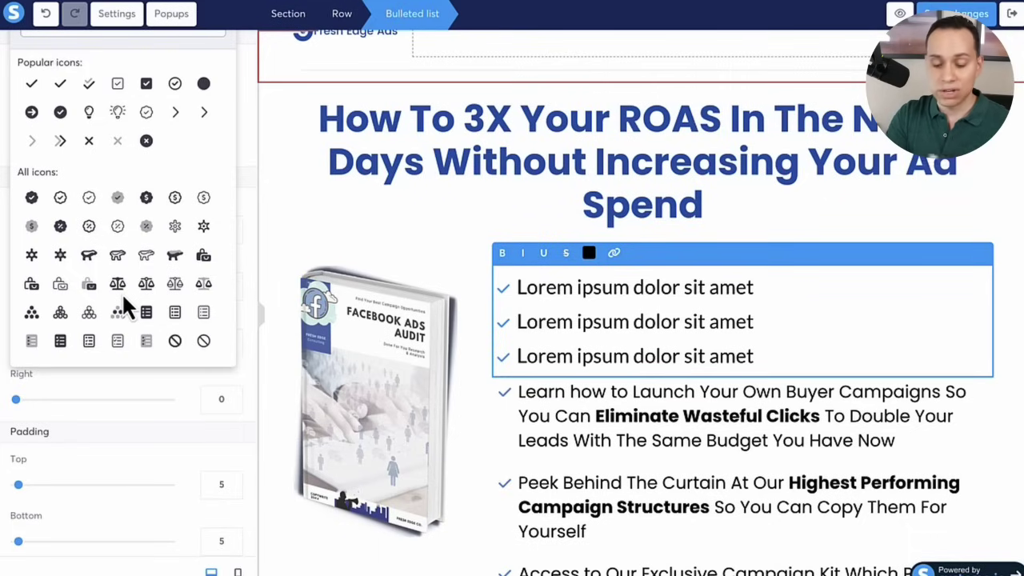
scroll(121, 292, "down", 2)
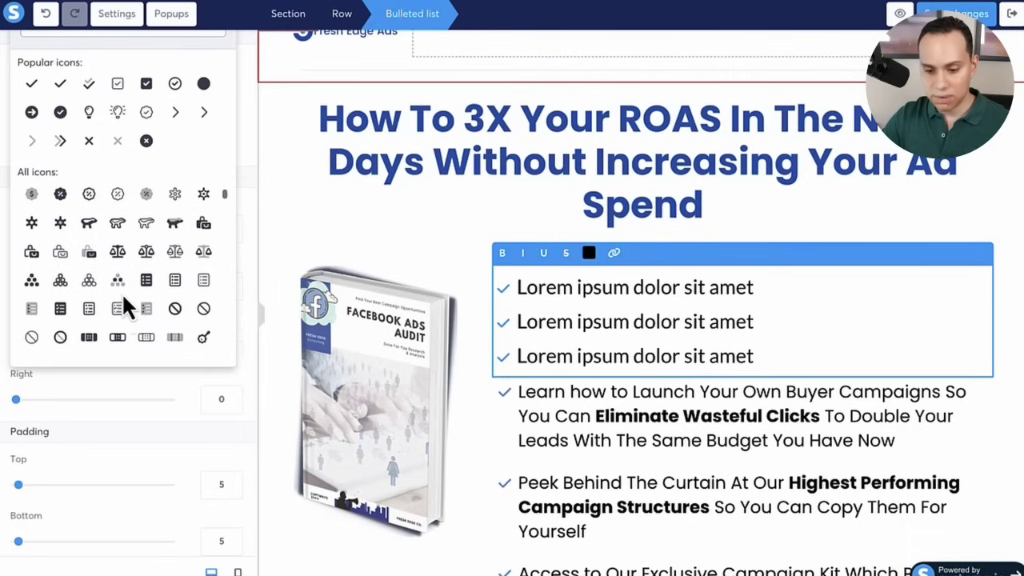
scroll(121, 292, "up", 1)
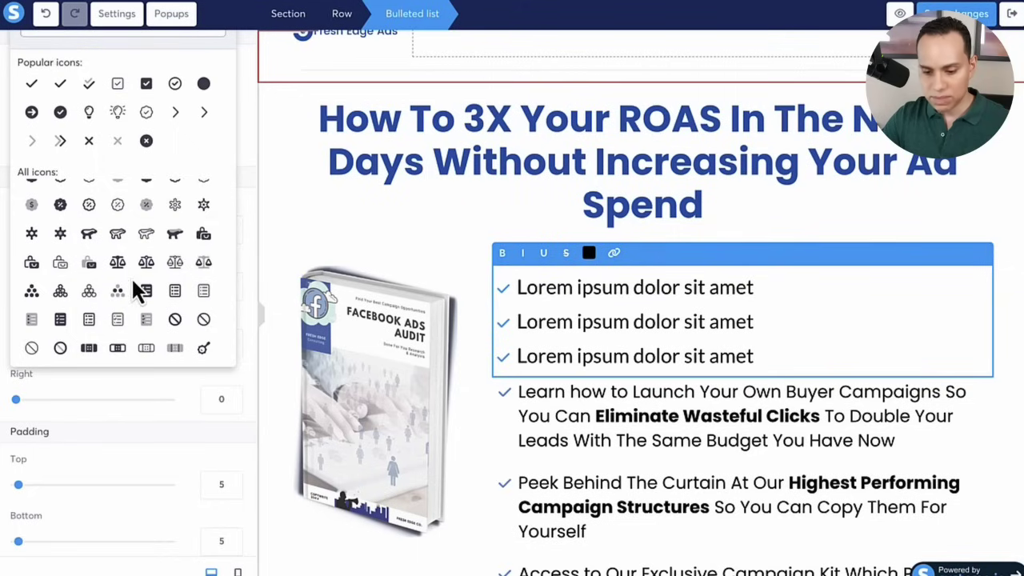
scroll(134, 284, "down", 3)
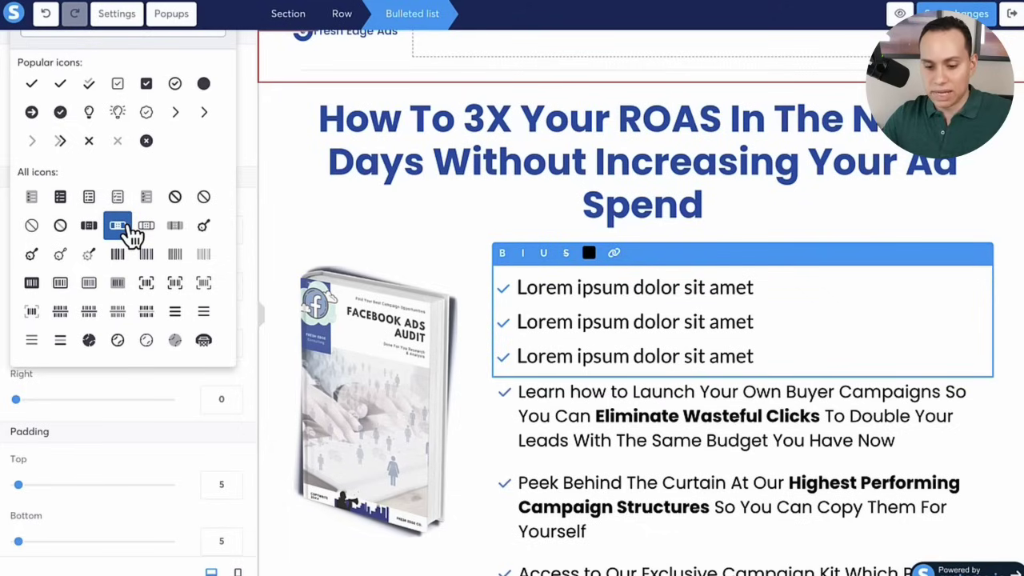
left_click(118, 226)
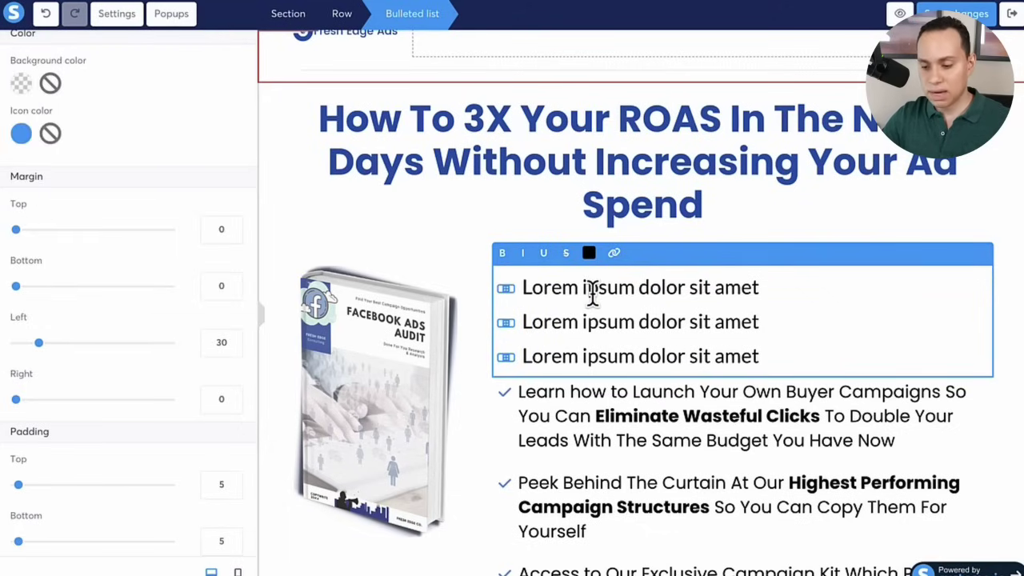
Delete the Lorem ipsum bulleted list above the customized bullets.
scroll(590, 304, "down", 3)
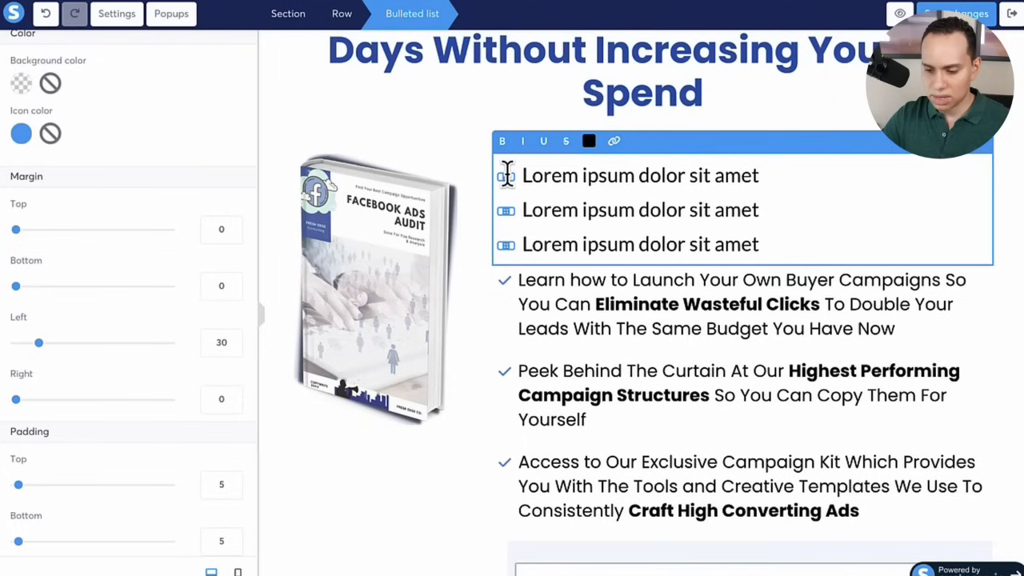
key("Escape")
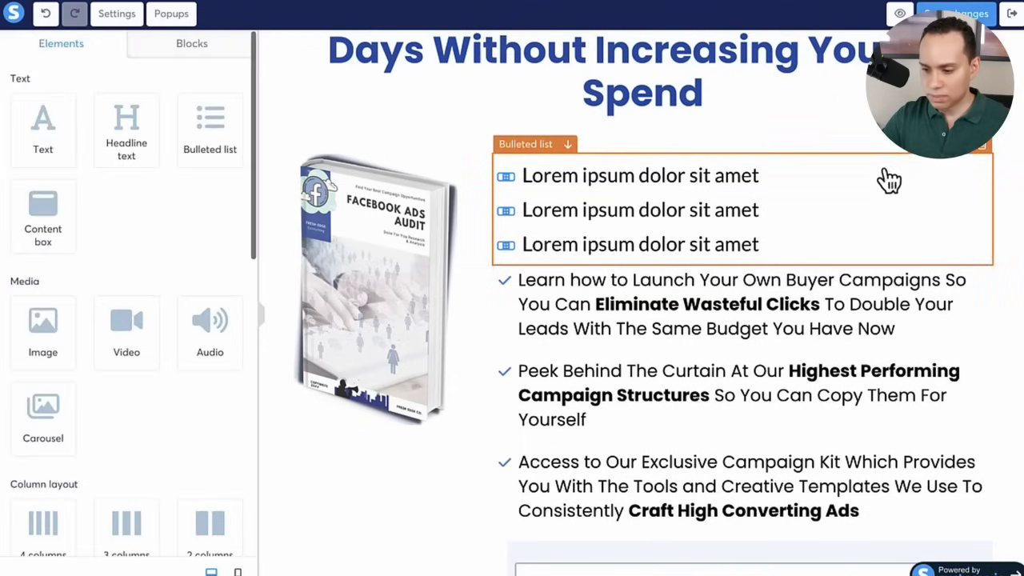
left_click(981, 145)
left_click(562, 81)
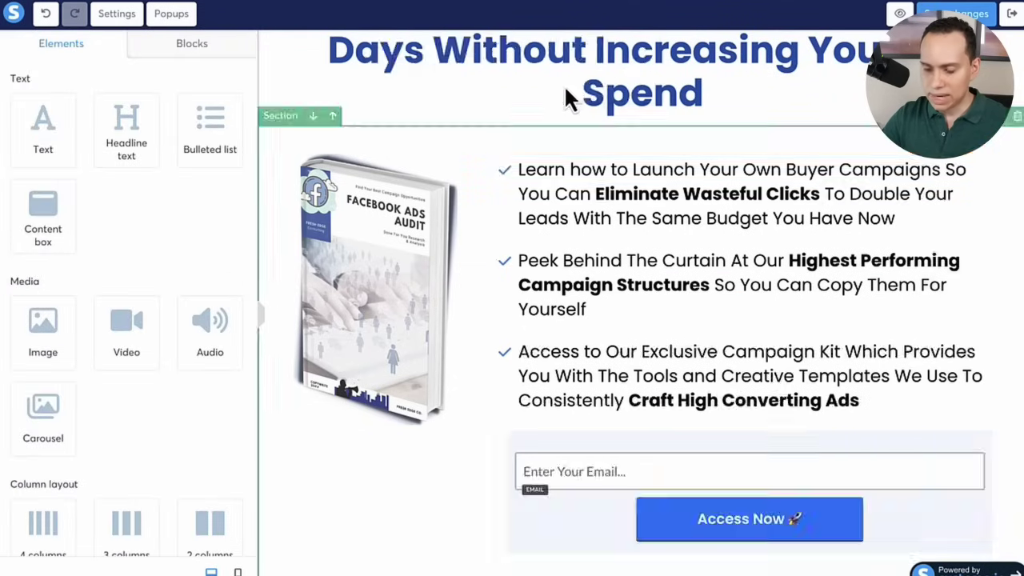
Review the landing page layout from the headline and bullets down to the email form and testimonial row.
left_click(277, 171)
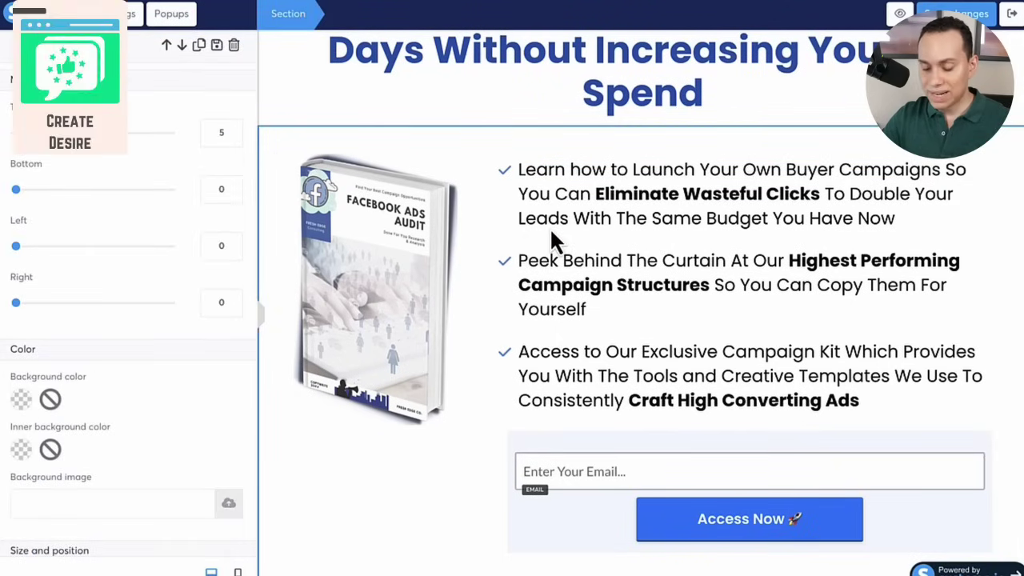
left_click(551, 232)
scroll(551, 232, "down", 1)
scroll(549, 232, "down", 3)
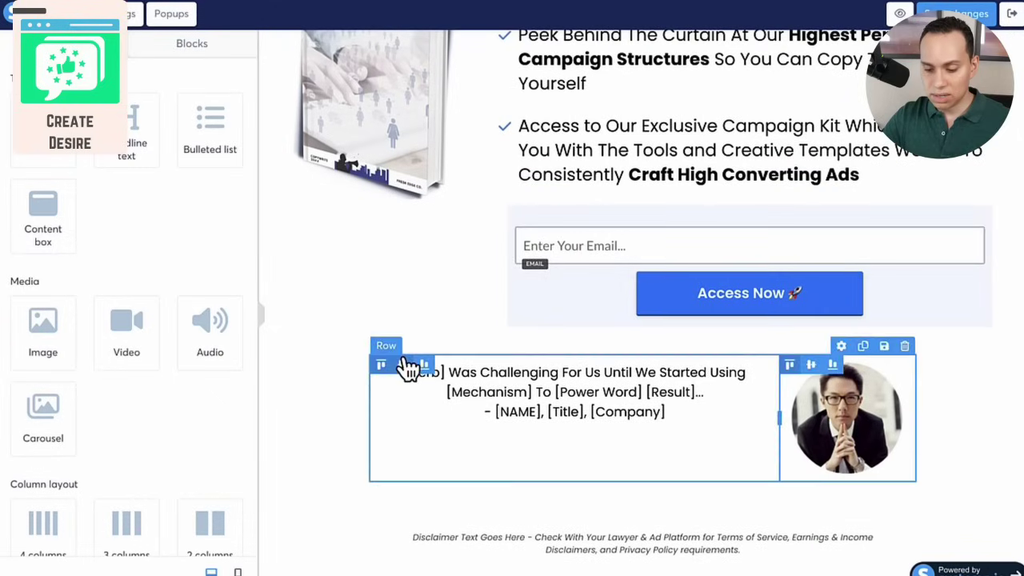
scroll(408, 364, "up", 1)
scroll(547, 450, "up", 5)
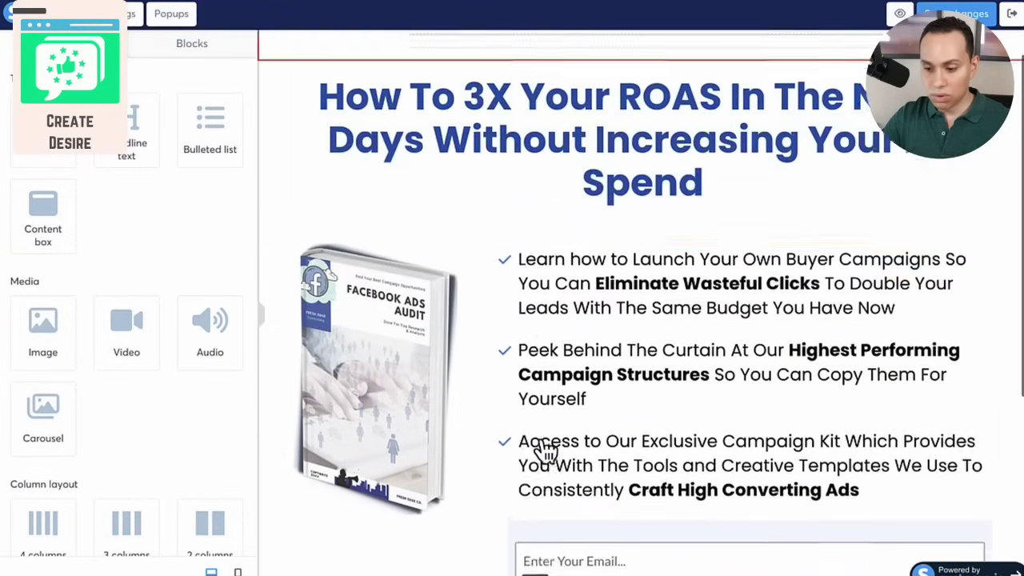
scroll(616, 252, "down", 1)
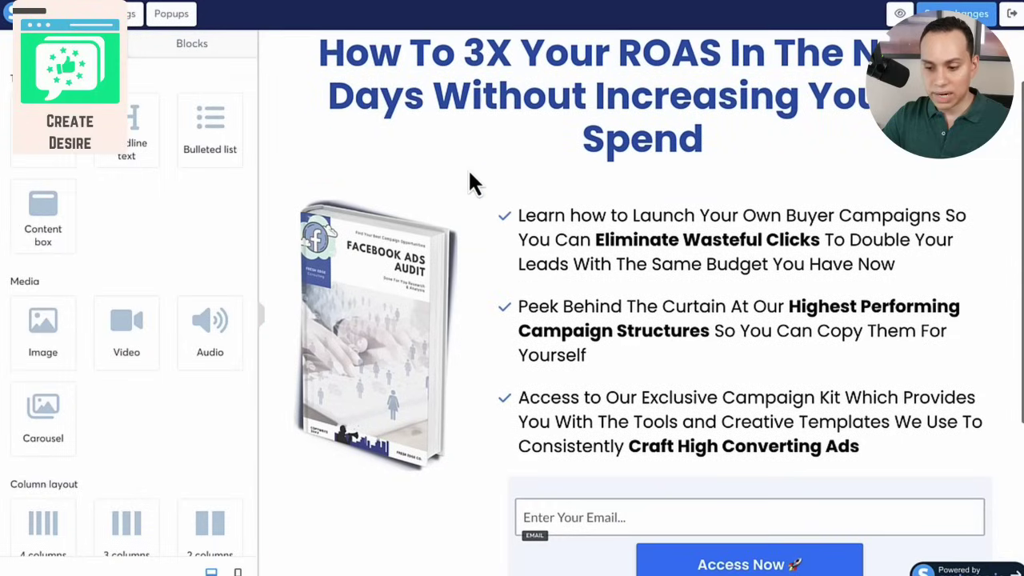
scroll(576, 186, "down", 3)
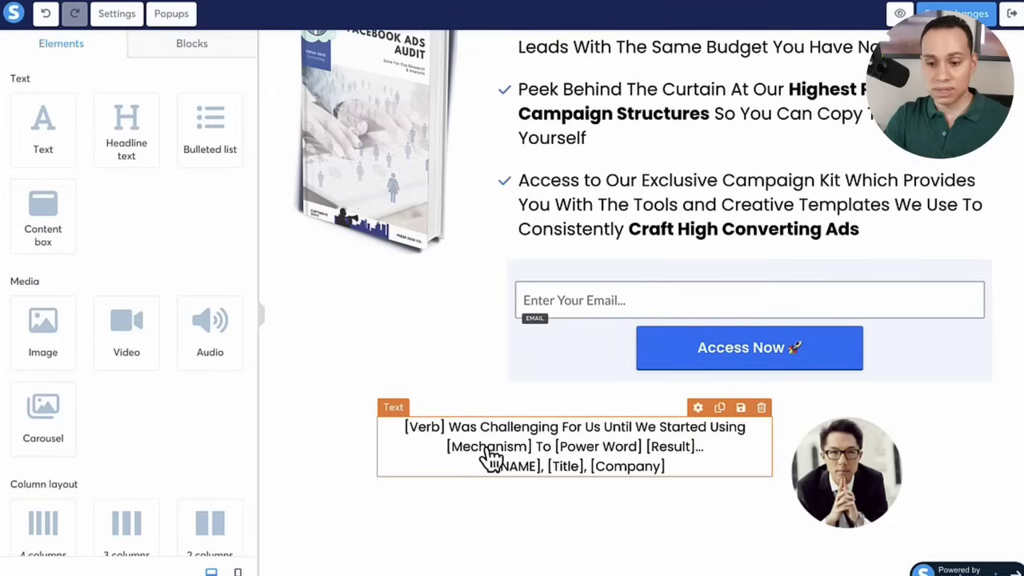
Browse the ready-made testimonial blocks to compare their layouts, and return to the page elements list.
left_click(197, 48)
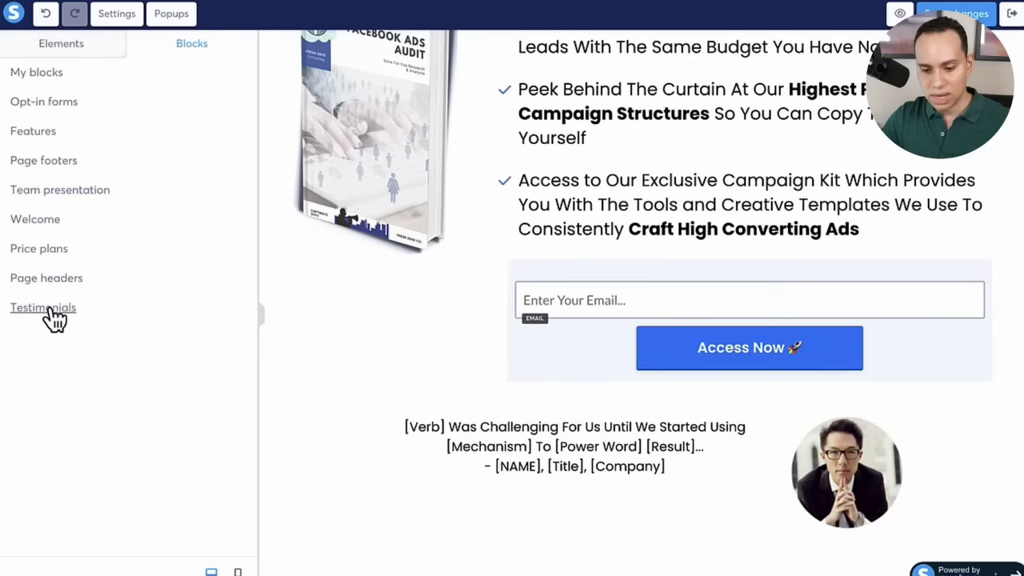
left_click(47, 306)
scroll(120, 304, "down", 10)
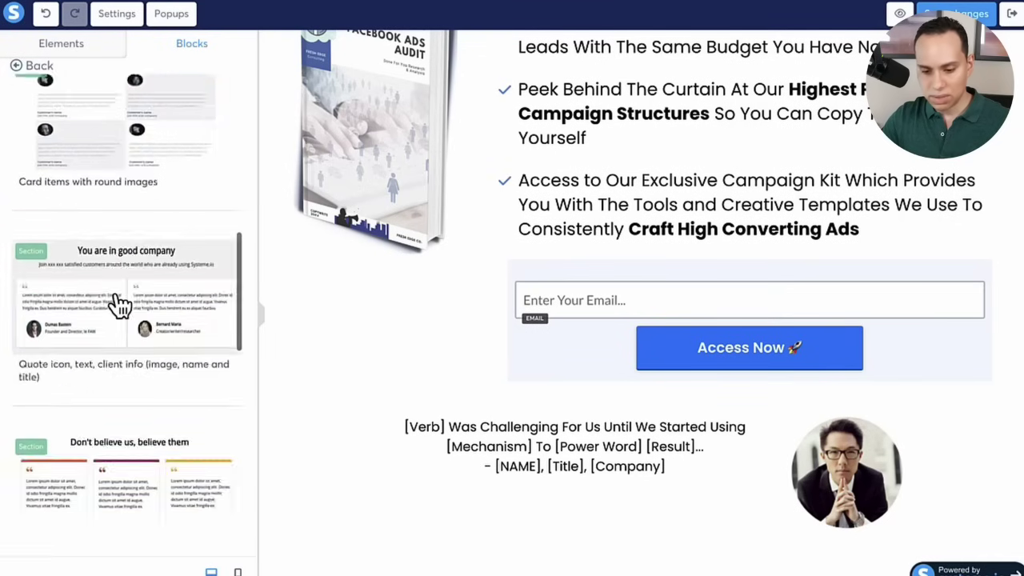
scroll(118, 304, "up", 1)
scroll(118, 304, "down", 5)
scroll(118, 304, "up", 5)
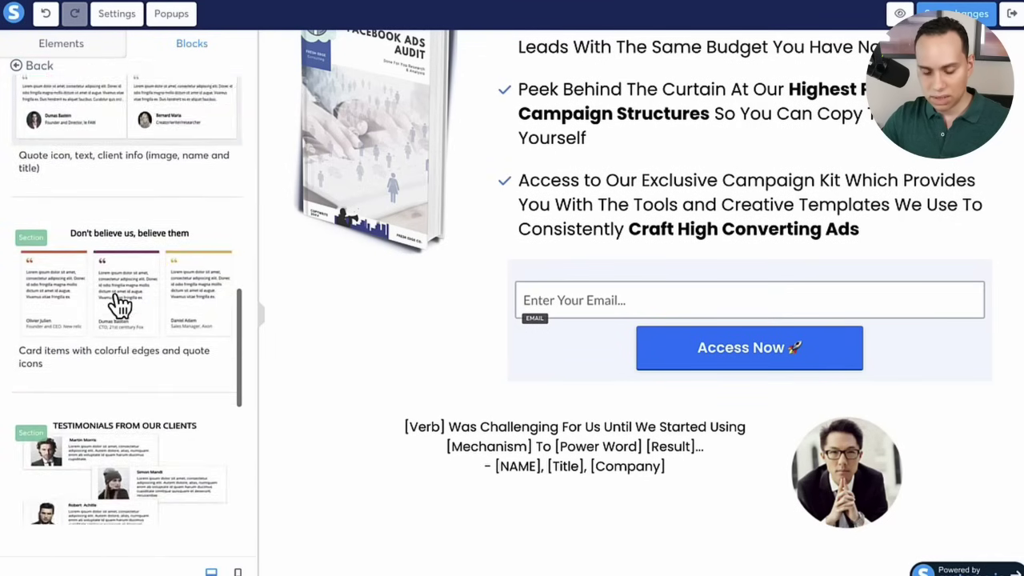
scroll(119, 304, "down", 5)
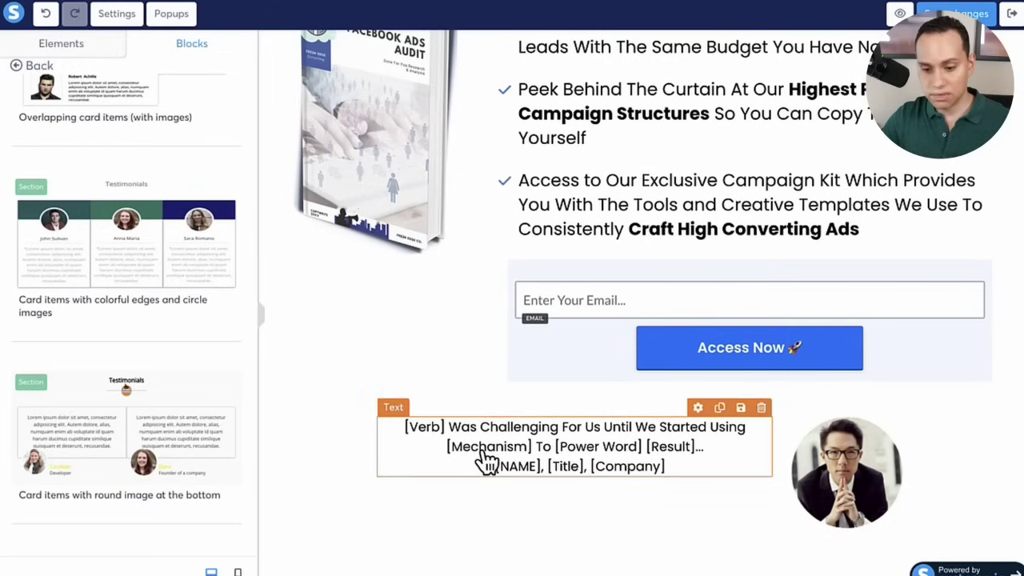
left_click(32, 67)
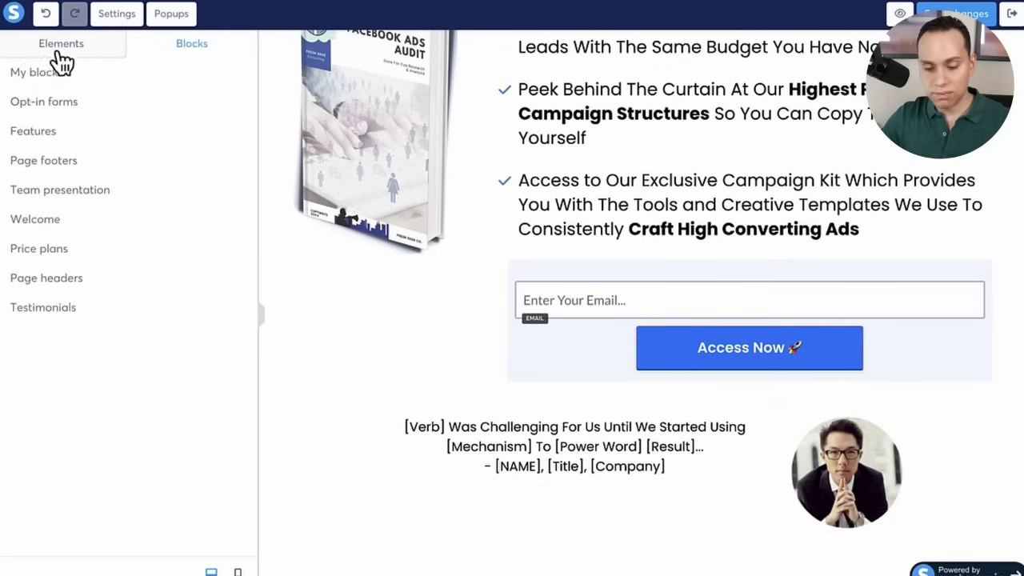
left_click(57, 48)
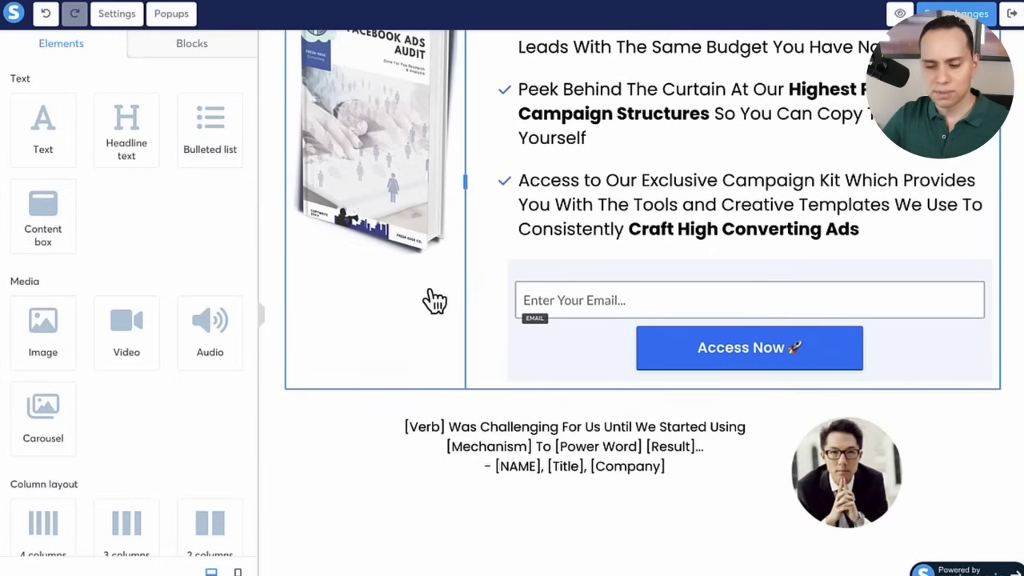
scroll(433, 300, "up", 4)
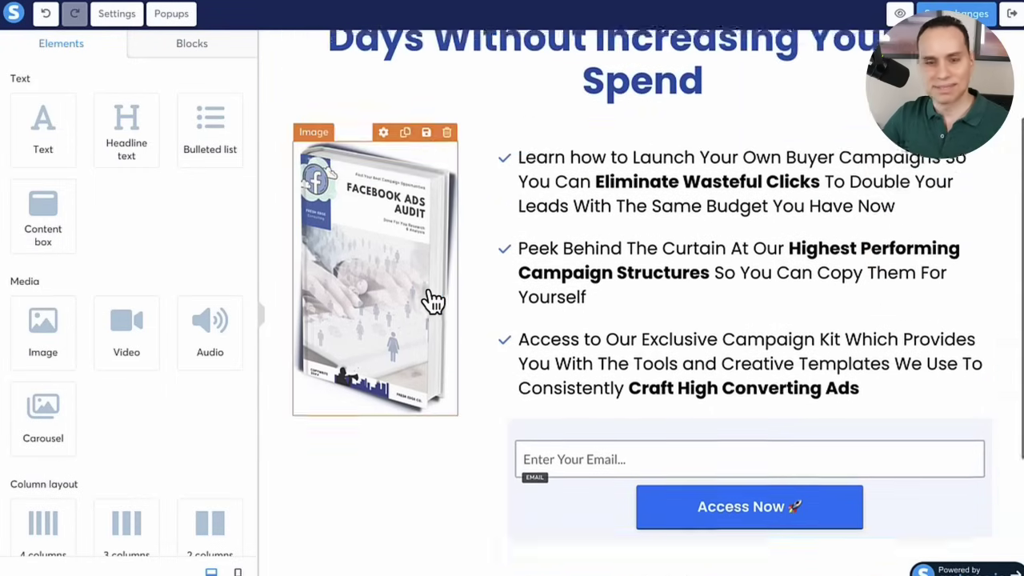
scroll(521, 247, "down", 5)
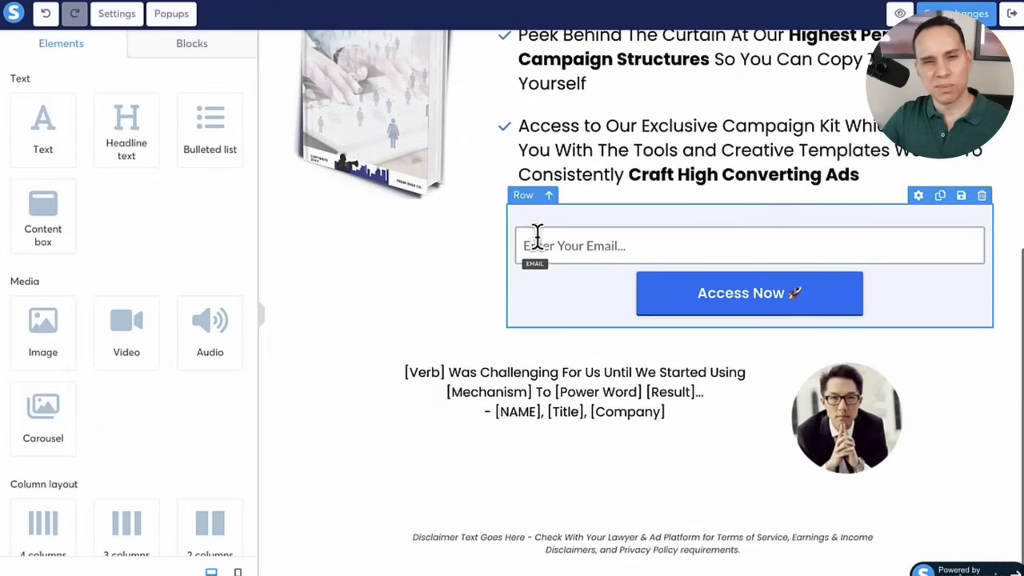
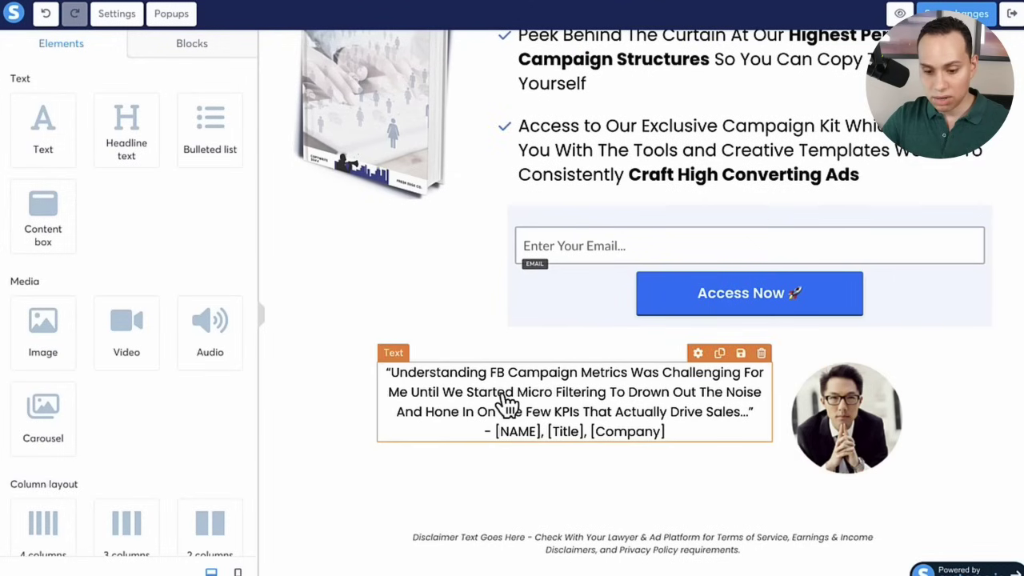
Add an image element above the portrait in the testimonial row and open that row's settings.
left_click_drag(46, 343, 876, 388)
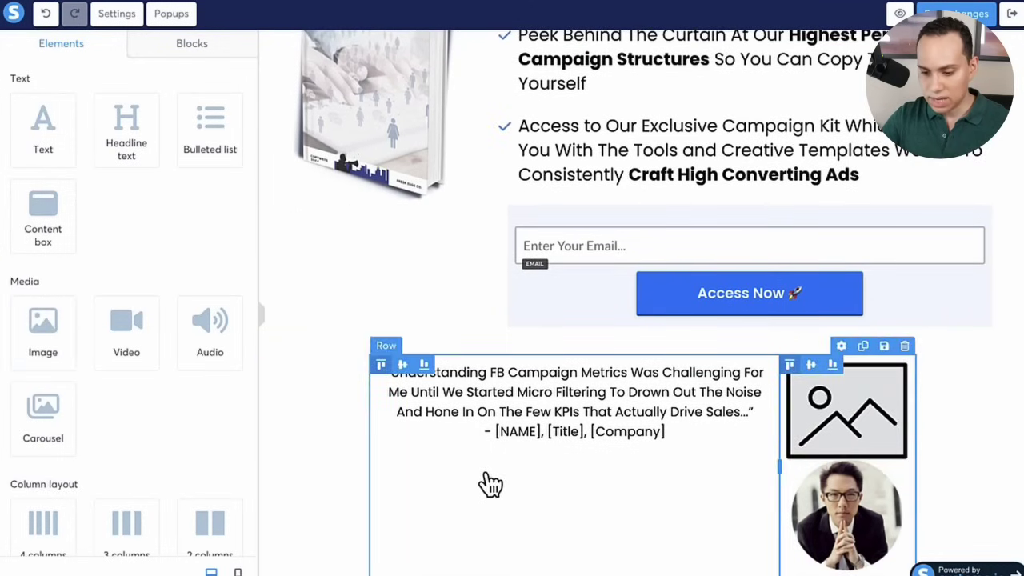
left_click(386, 466)
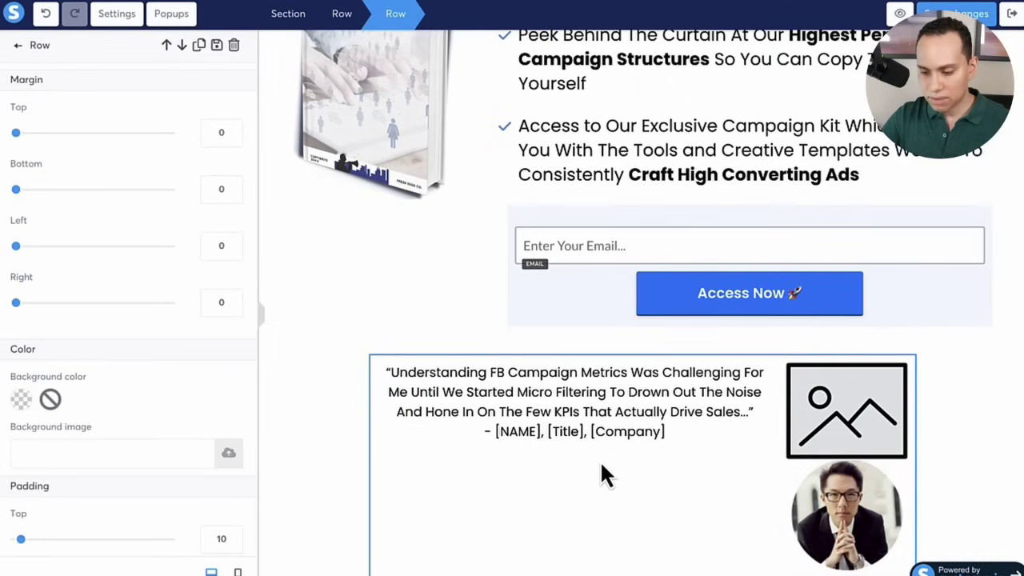
Try a wider image column in the testimonial row, and return the columns to their original widths.
left_click_drag(777, 464, 682, 478)
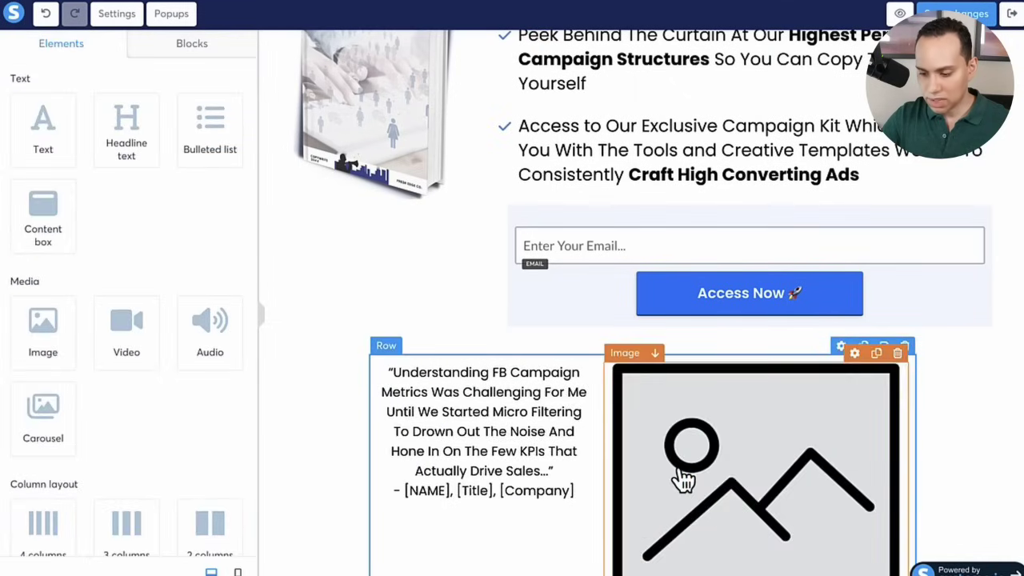
scroll(684, 479, "down", 3)
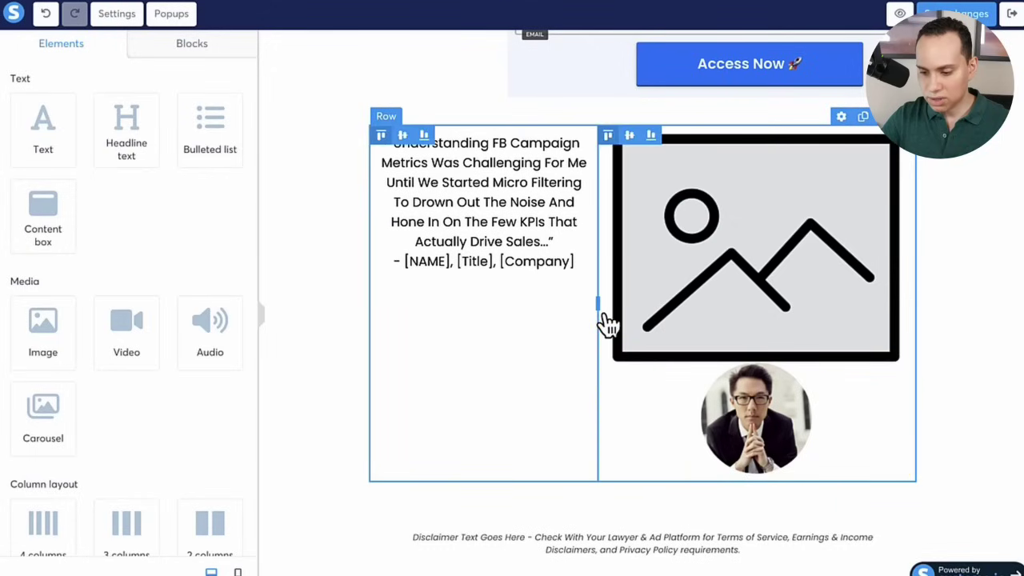
left_click_drag(594, 304, 727, 300)
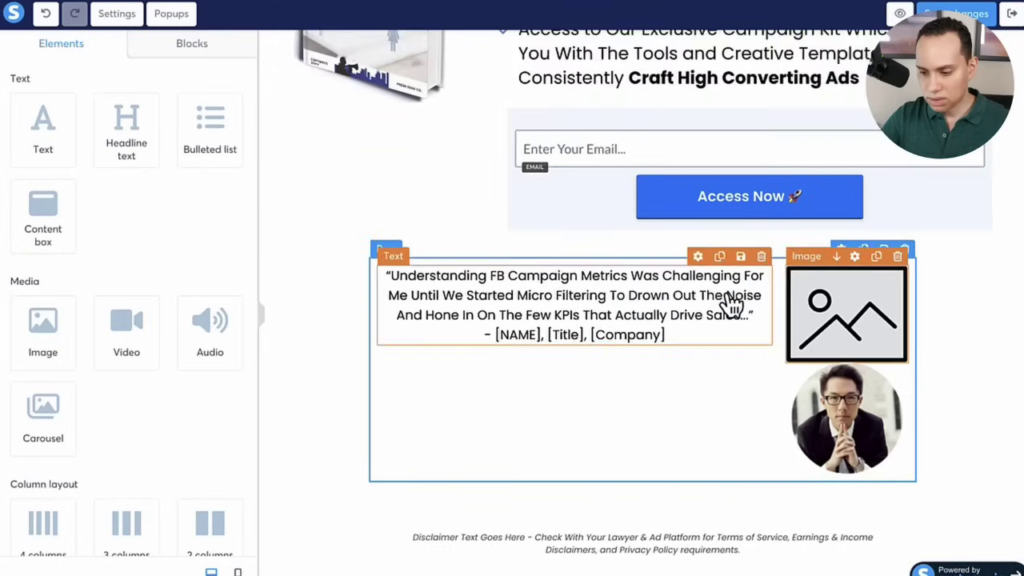
Fill the new testimonial image with the uploaded circular profile photo that has the teal background.
left_click(880, 310)
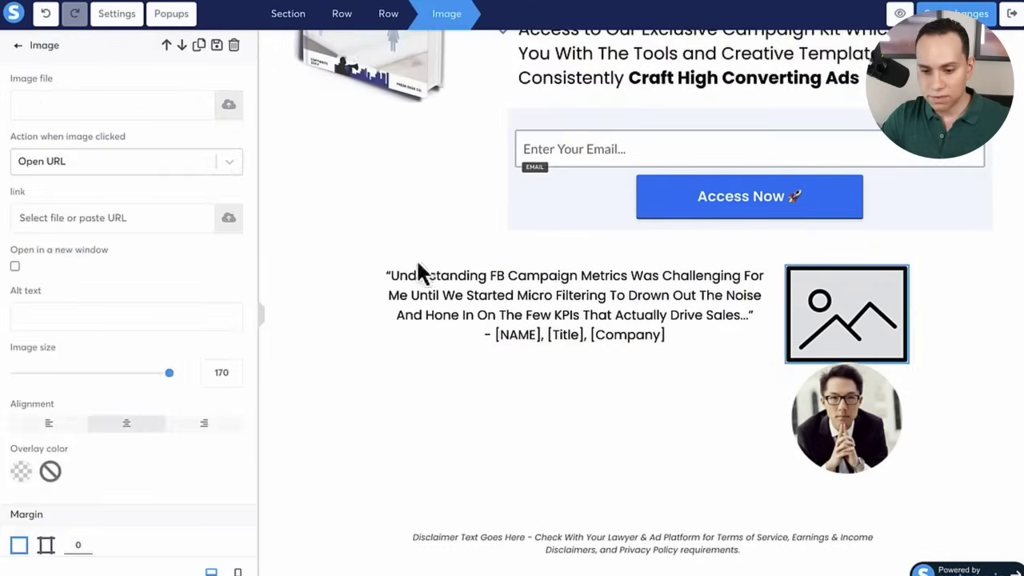
left_click(229, 111)
left_click(618, 143)
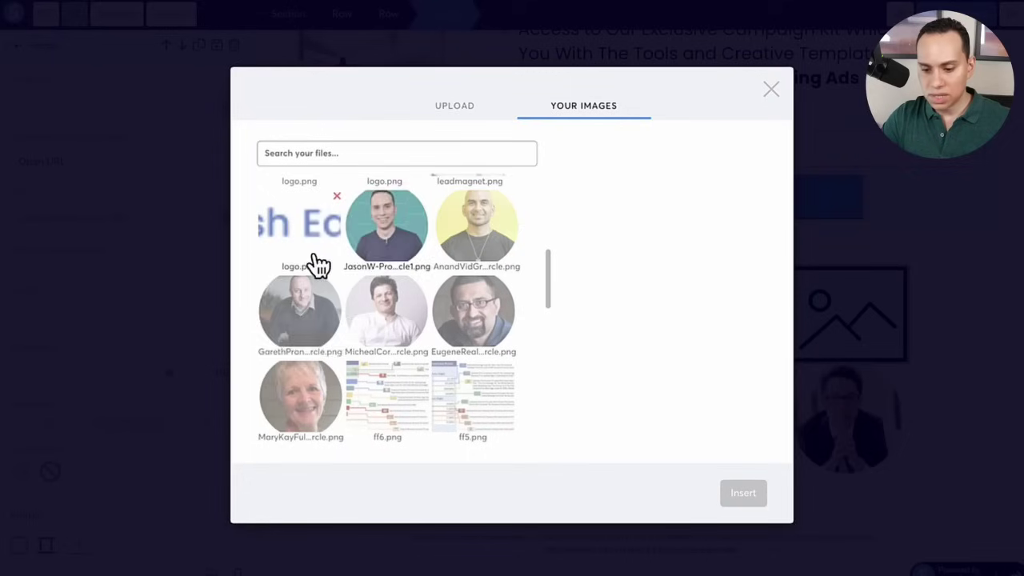
left_click(394, 231)
left_click(743, 493)
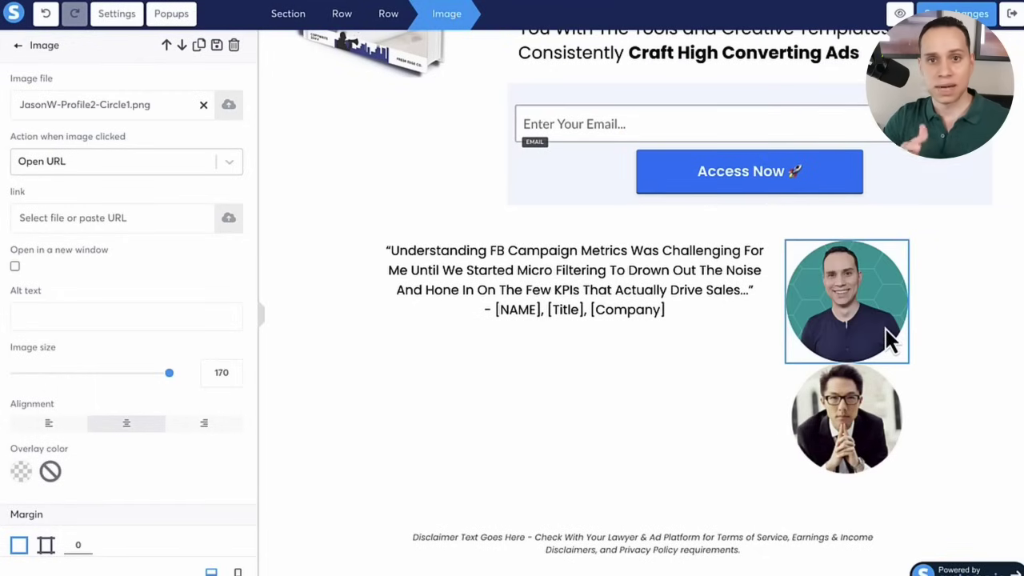
Delete the template portrait of the man in glasses below the new testimonial photo.
key("Escape")
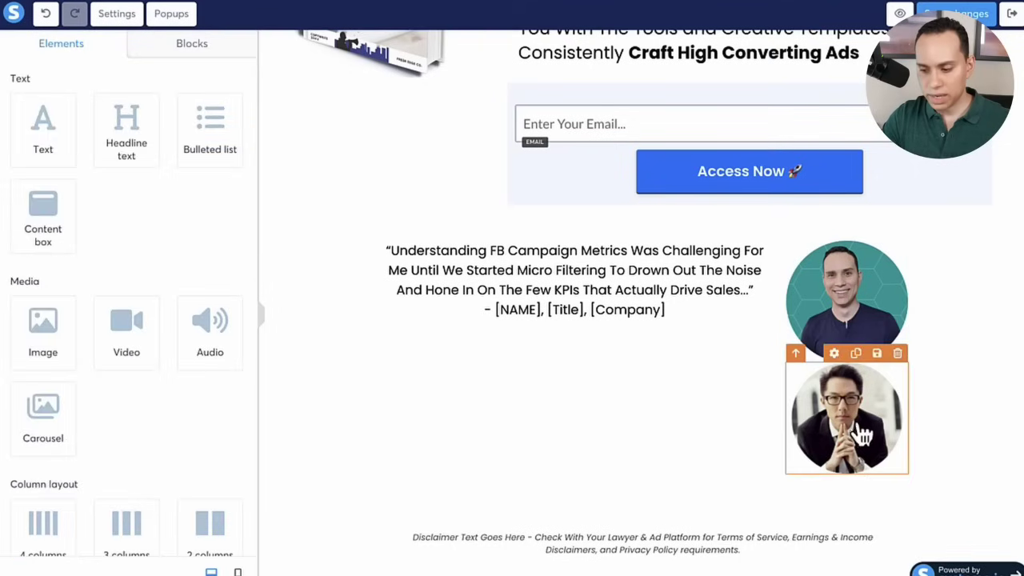
left_click(898, 353)
left_click(561, 82)
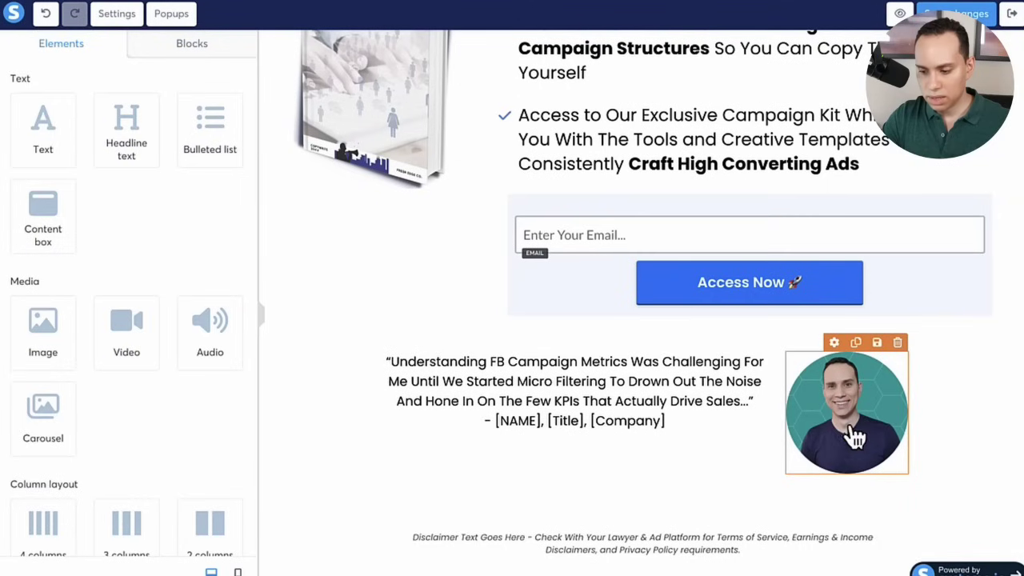
Reduce the testimonial photo's image size to 141.
left_click(818, 418)
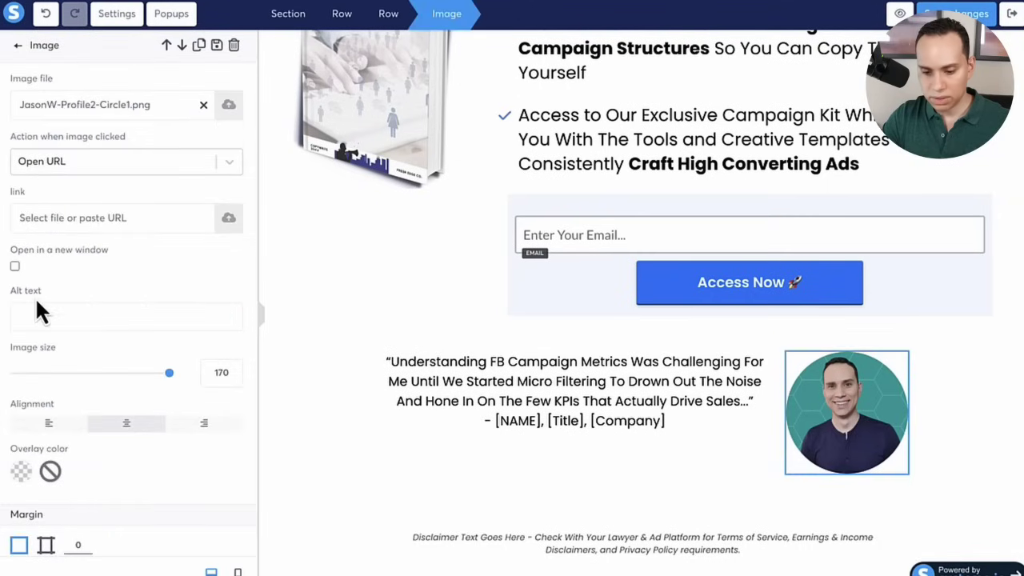
left_click_drag(169, 372, 145, 373)
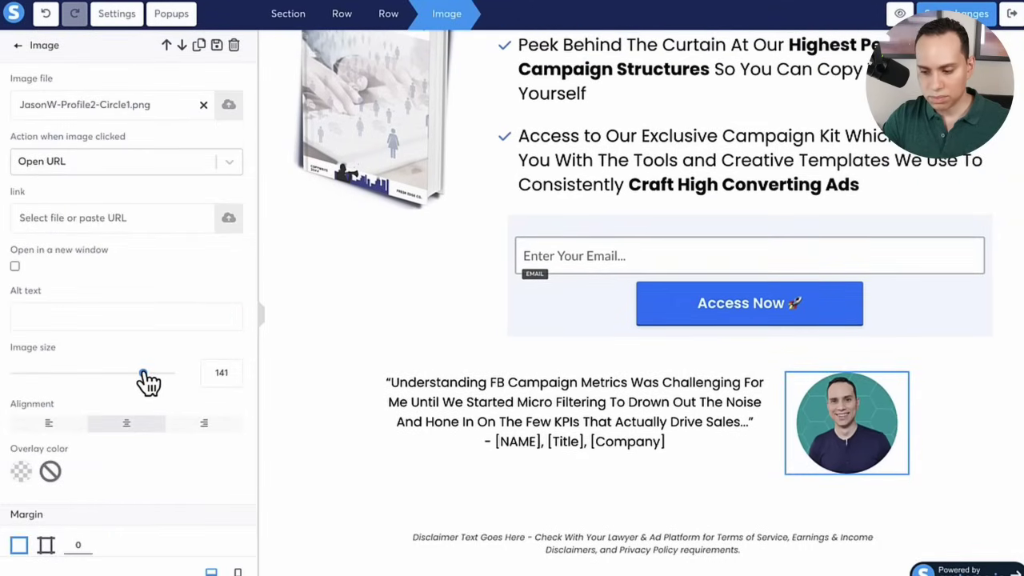
left_click(344, 413)
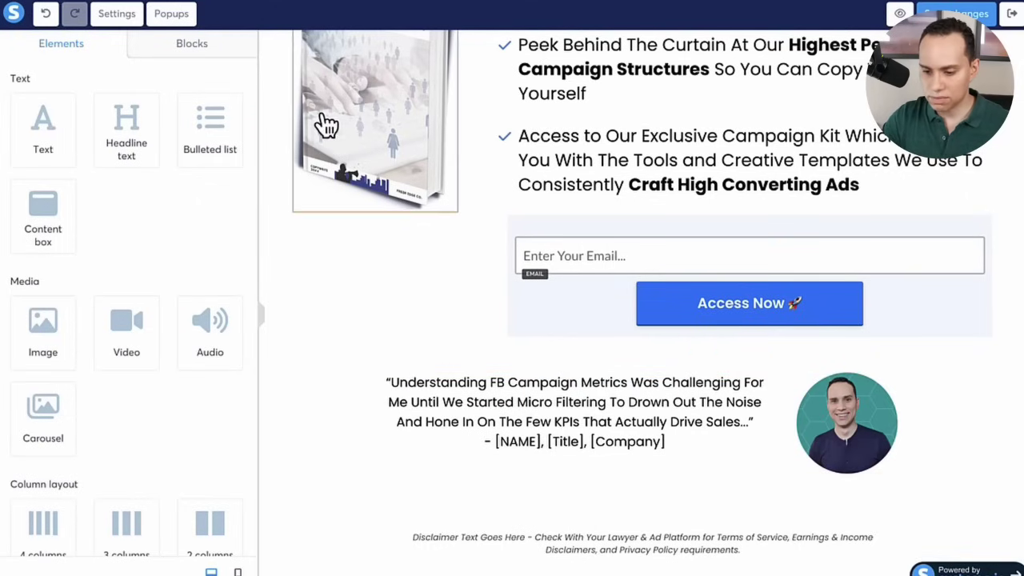
Review the landing page from headline to testimonial, browse the ready-made form blocks for alternative layouts, and return to the page elements list.
scroll(327, 125, "up", 4)
scroll(327, 124, "down", 3)
scroll(328, 125, "up", 4)
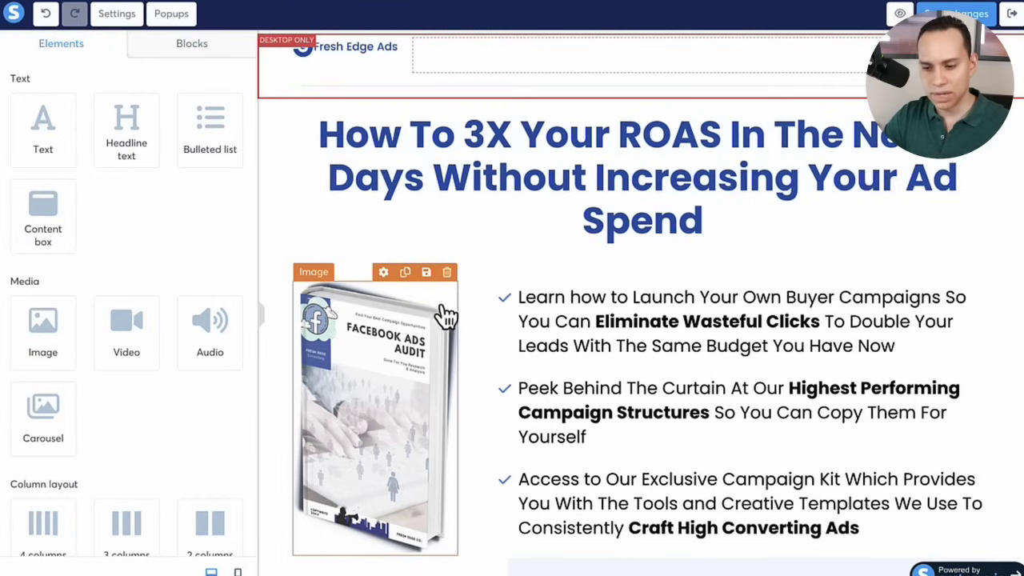
scroll(469, 312, "down", 3)
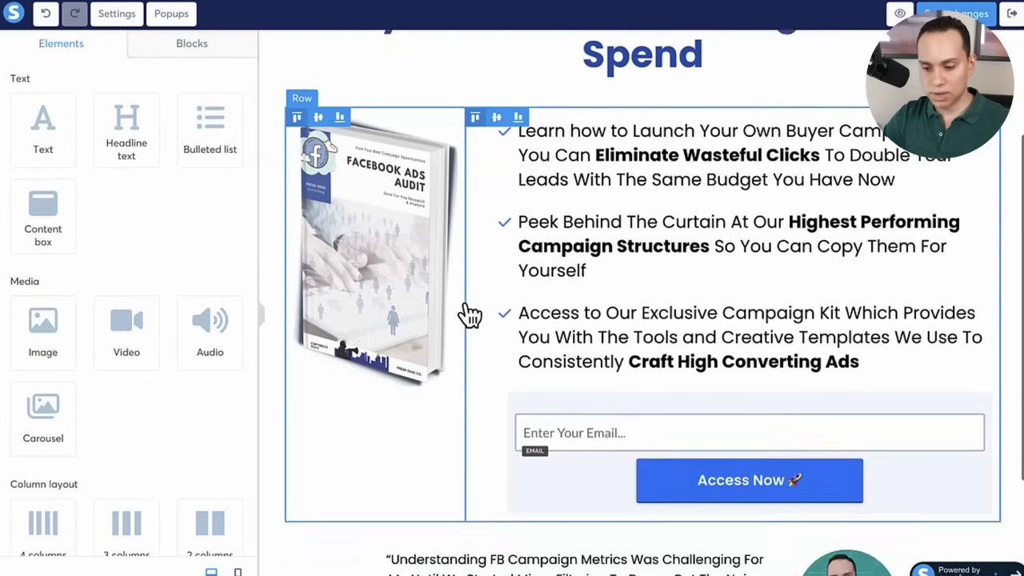
scroll(508, 370, "down", 1)
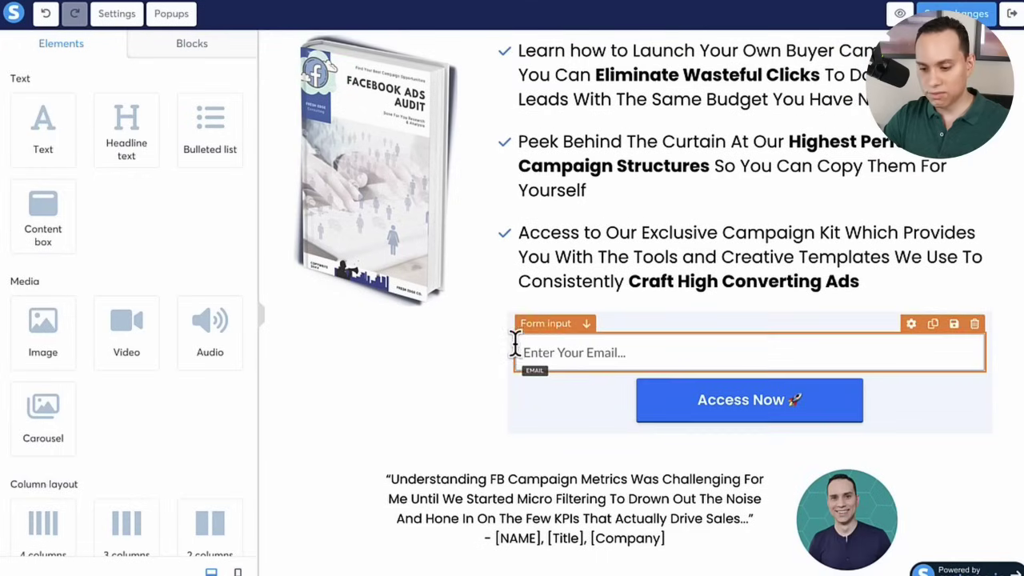
scroll(516, 349, "down", 1)
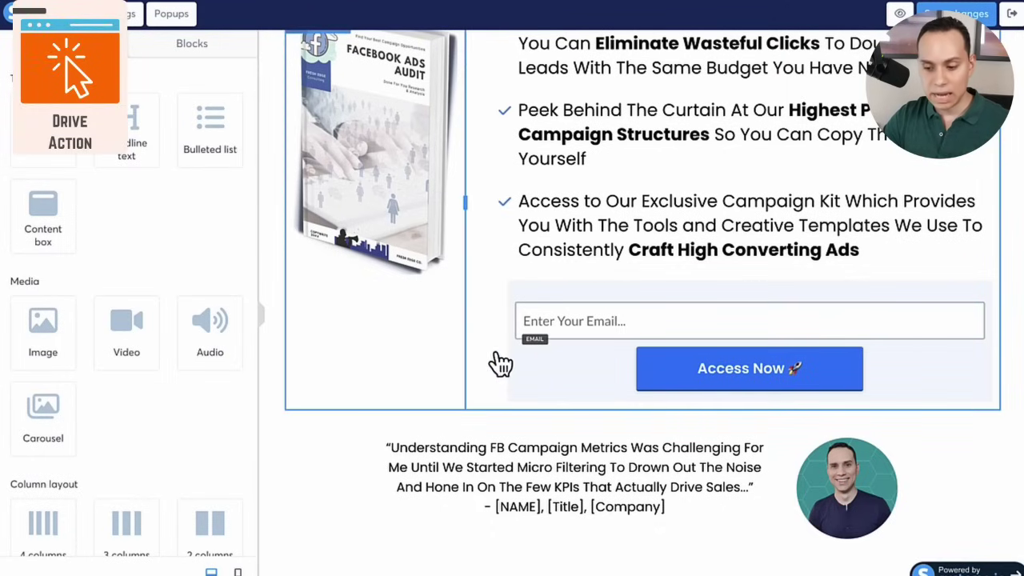
left_click(191, 41)
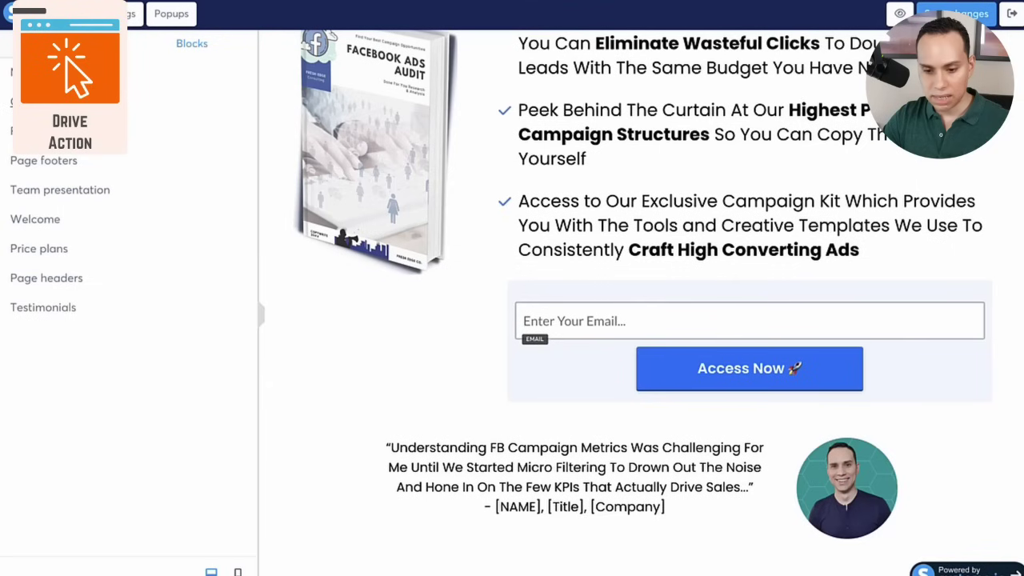
left_click(32, 131)
scroll(122, 248, "down", 6)
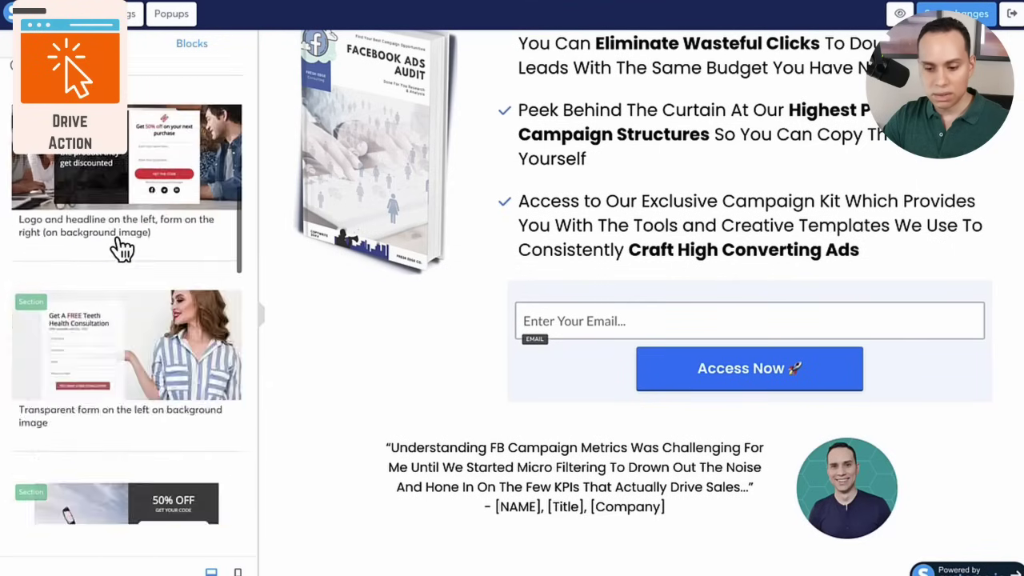
scroll(122, 248, "down", 10)
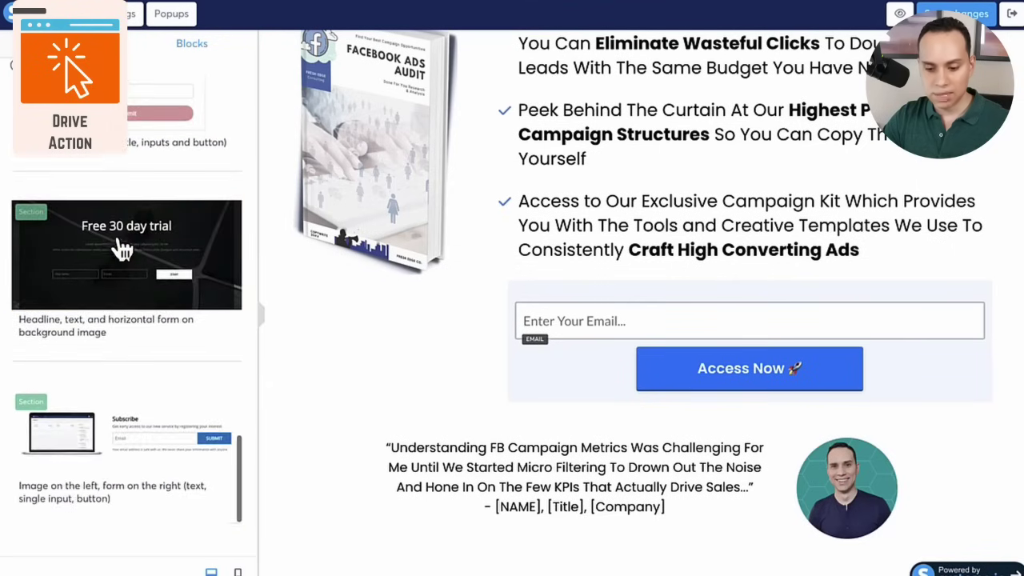
scroll(116, 237, "down", 3)
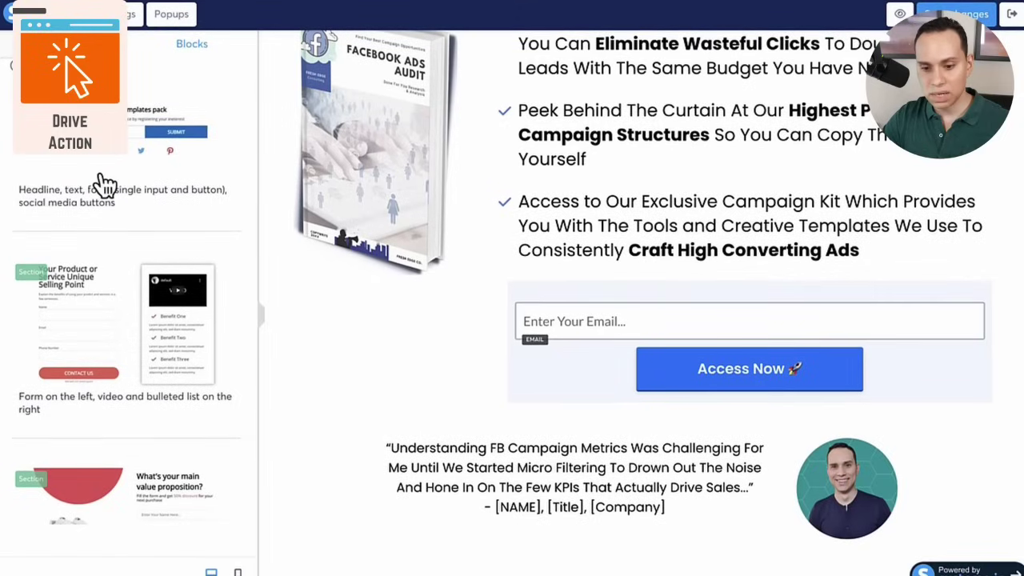
left_click(17, 66)
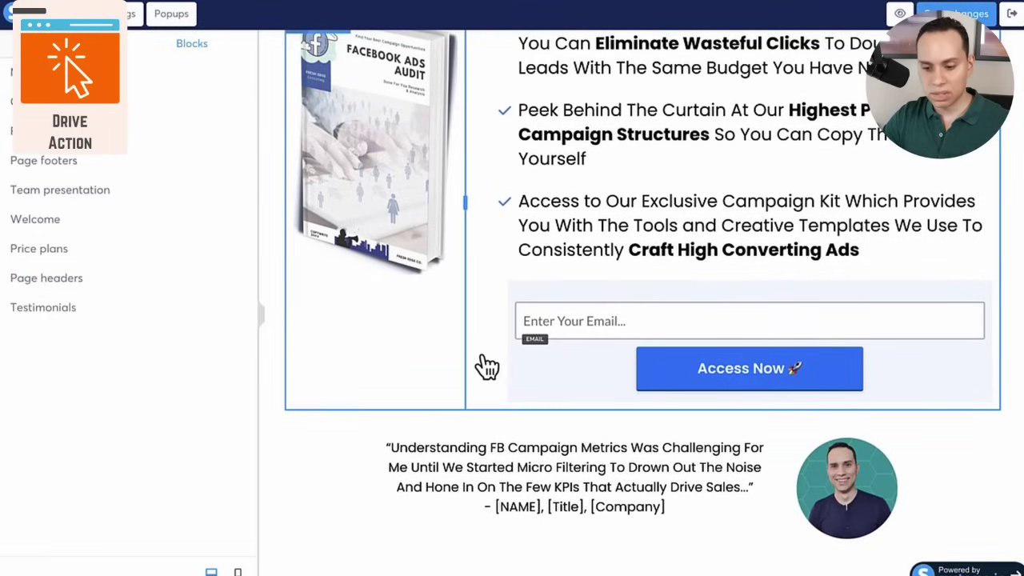
left_click(64, 44)
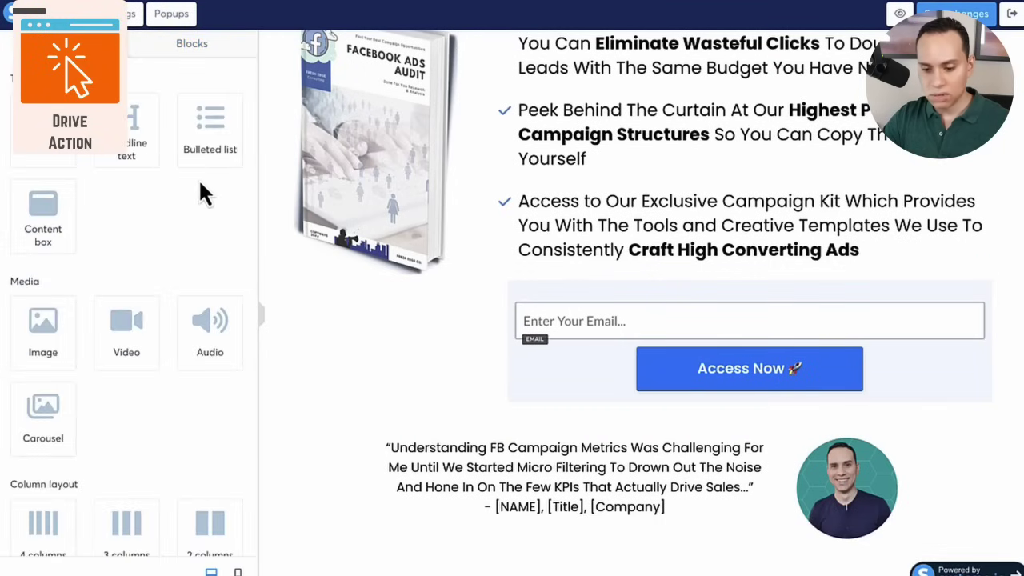
Add an empty row between the customized bulleted list and the email form.
scroll(180, 227, "down", 1)
scroll(772, 206, "up", 3)
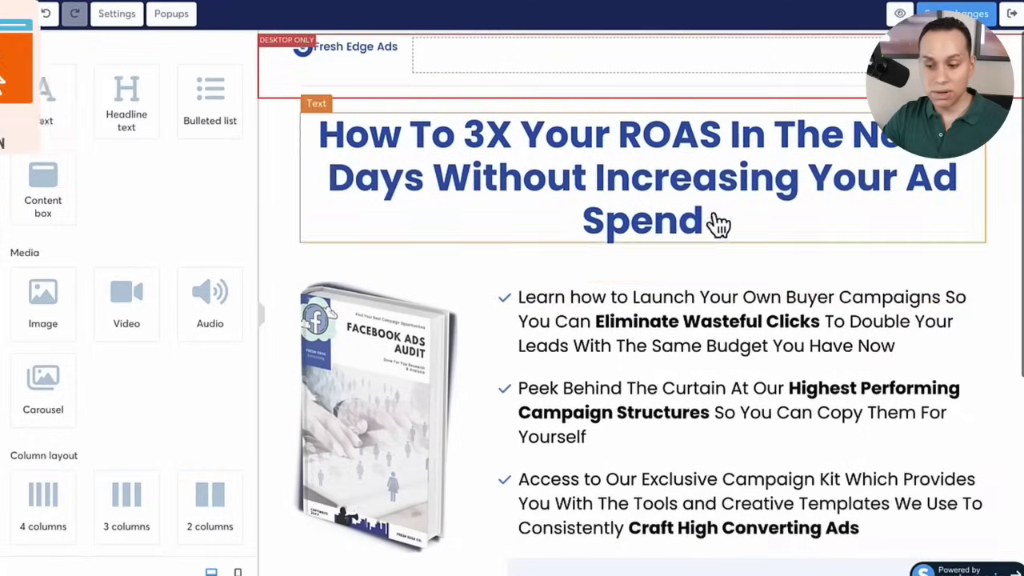
scroll(620, 352, "down", 4)
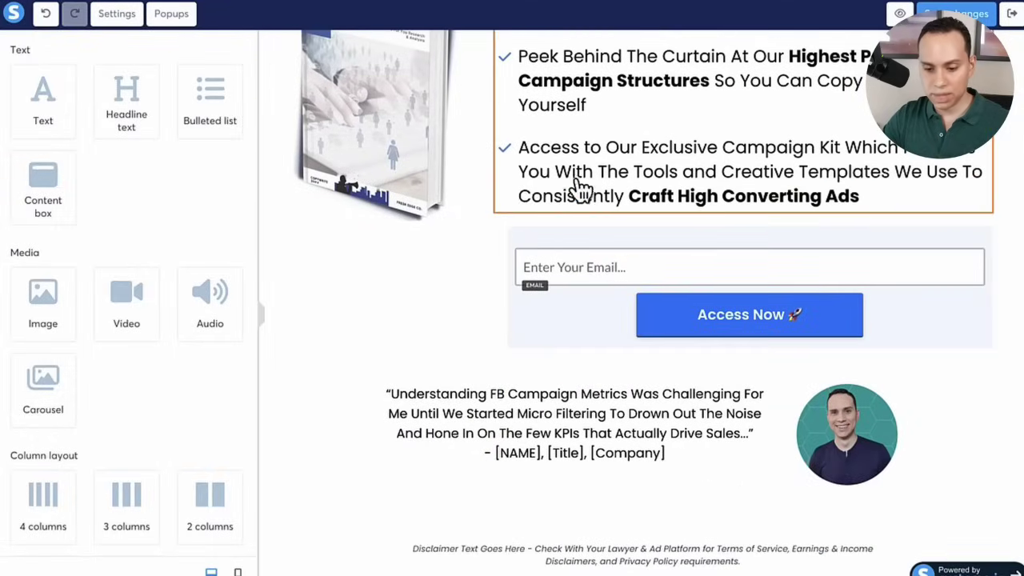
scroll(163, 275, "down", 3)
left_click_drag(50, 316, 685, 216)
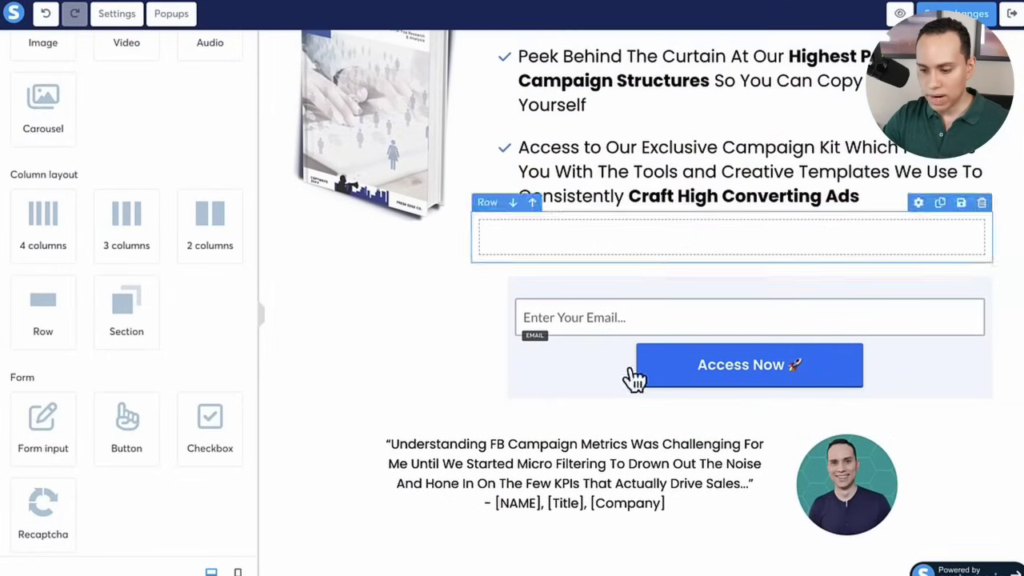
Set the new row's background color to light gray, DAD6D6.
left_click(524, 255)
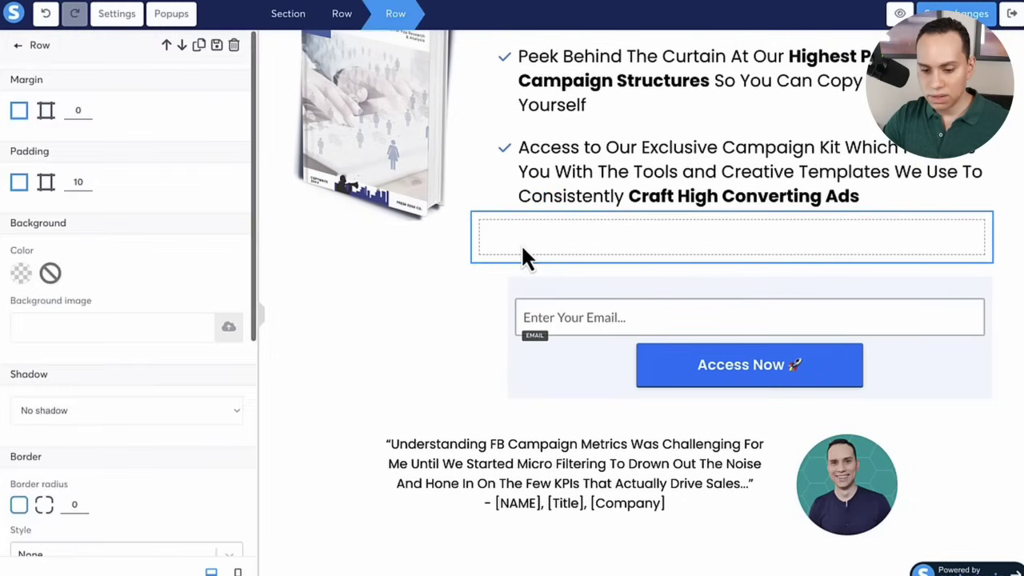
left_click(23, 275)
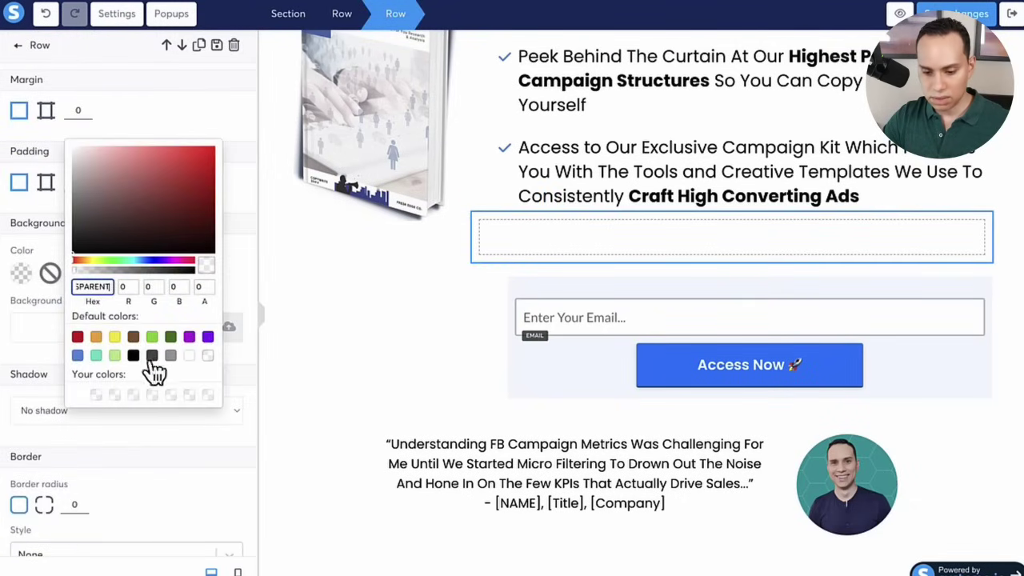
left_click(171, 355)
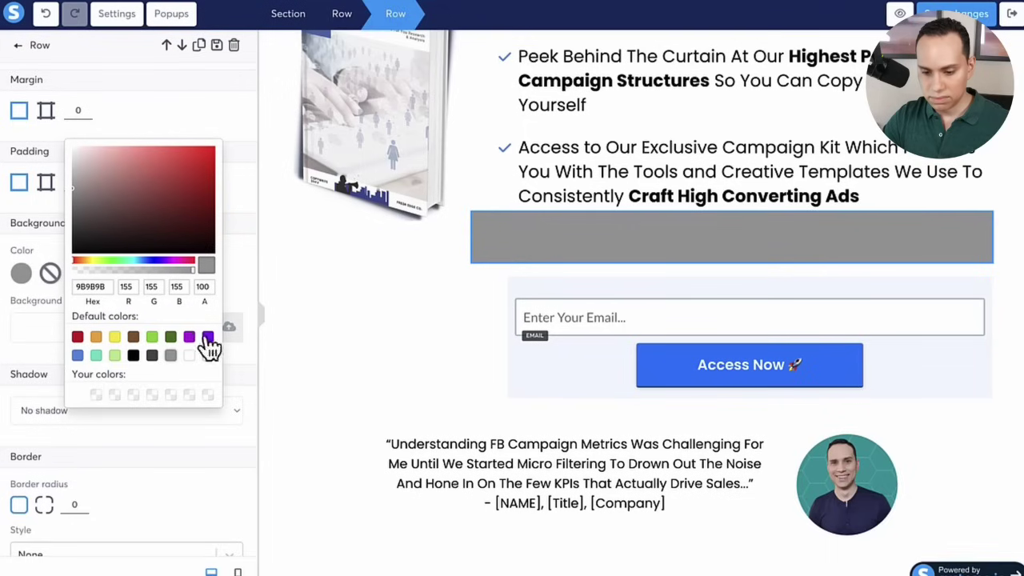
left_click(74, 172)
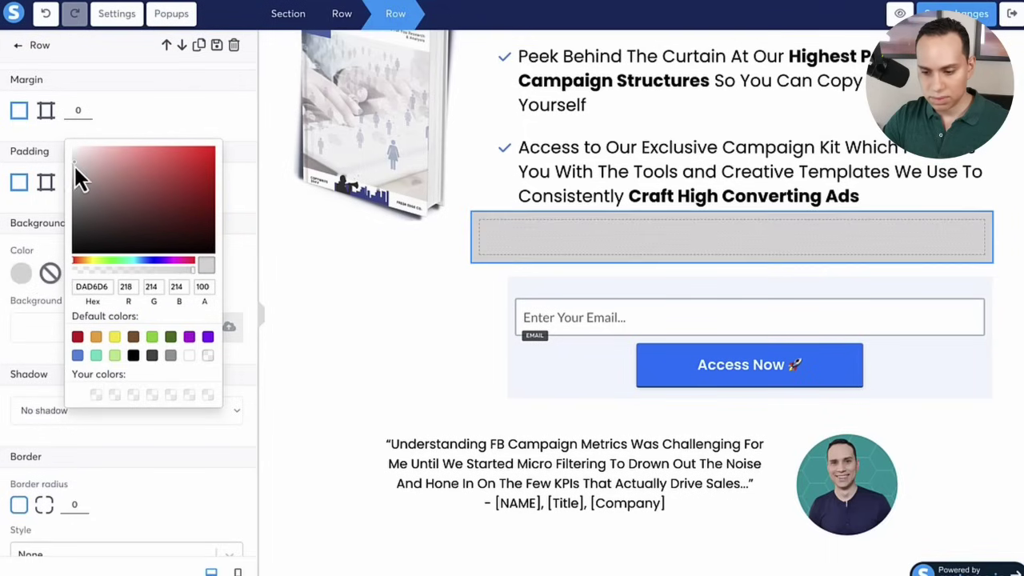
left_click(320, 220)
Add a form input inside the gray row and open its settings.
mouse_move(502, 230)
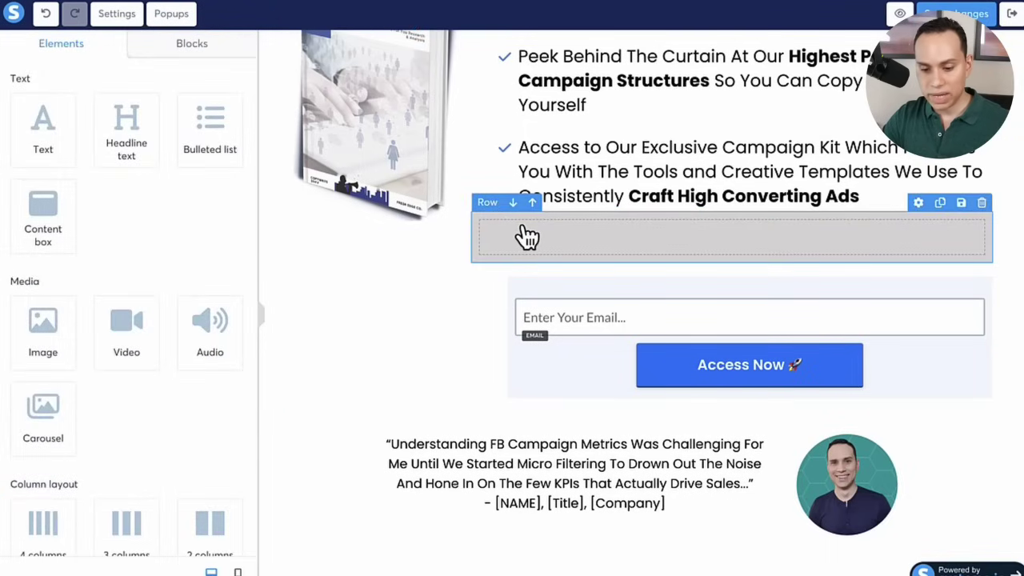
scroll(176, 236, "down", 2)
scroll(176, 236, "down", 5)
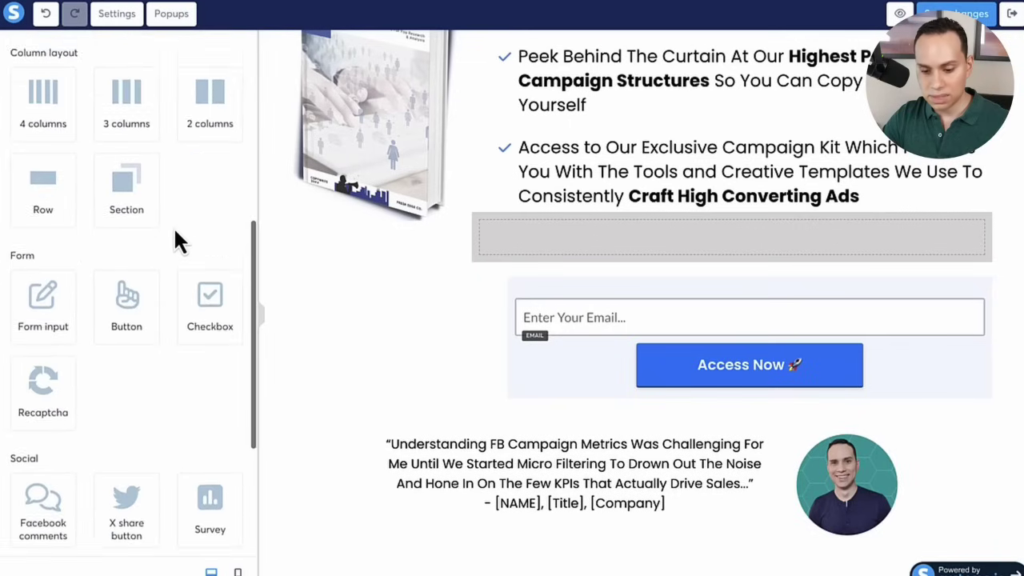
mouse_move(622, 245)
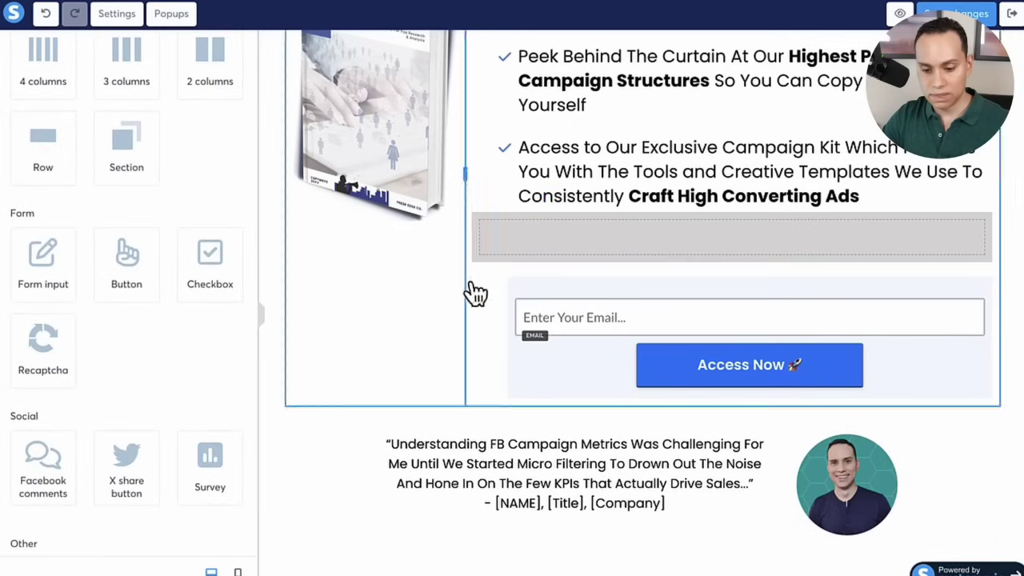
scroll(199, 294, "down", 3)
scroll(198, 296, "up", 2)
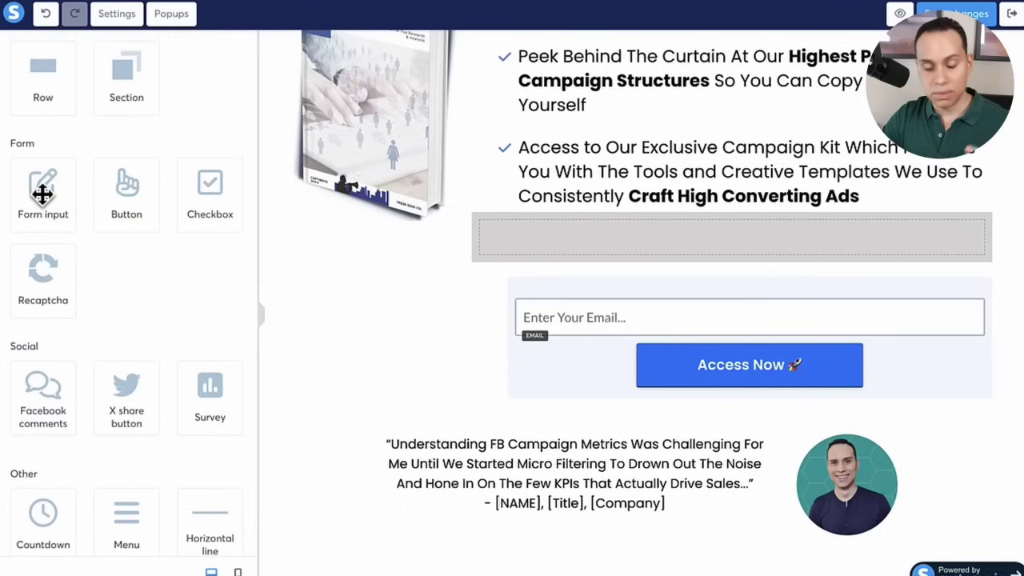
left_click_drag(42, 193, 713, 254)
left_click(652, 253)
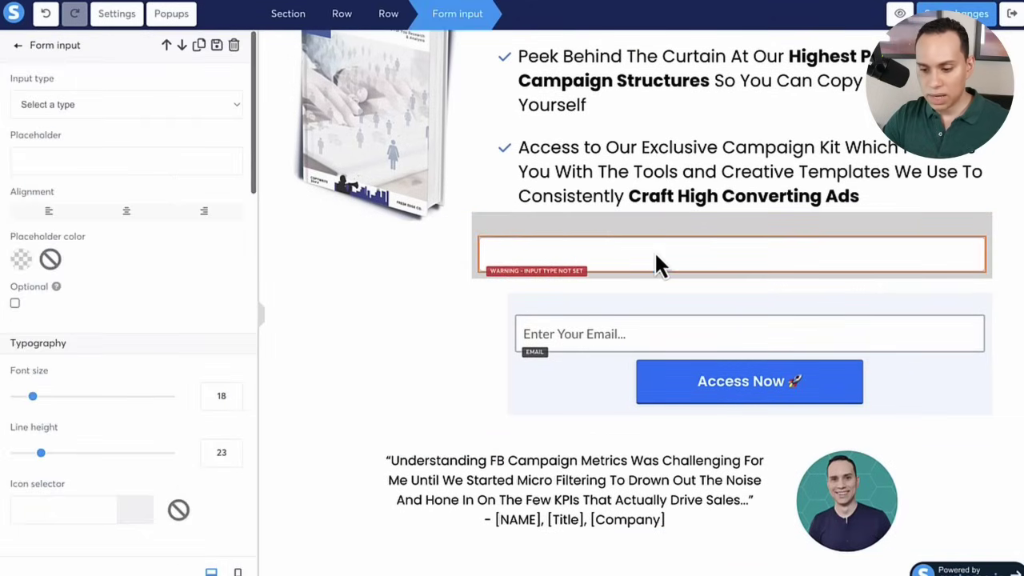
Set the input type of the form input in the gray row to Email.
left_click(138, 107)
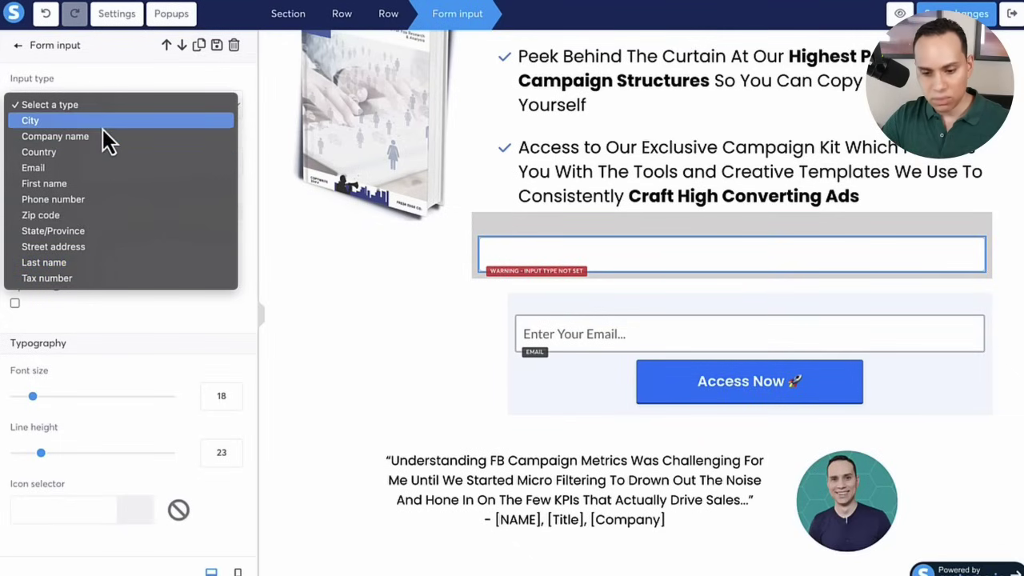
key("Escape")
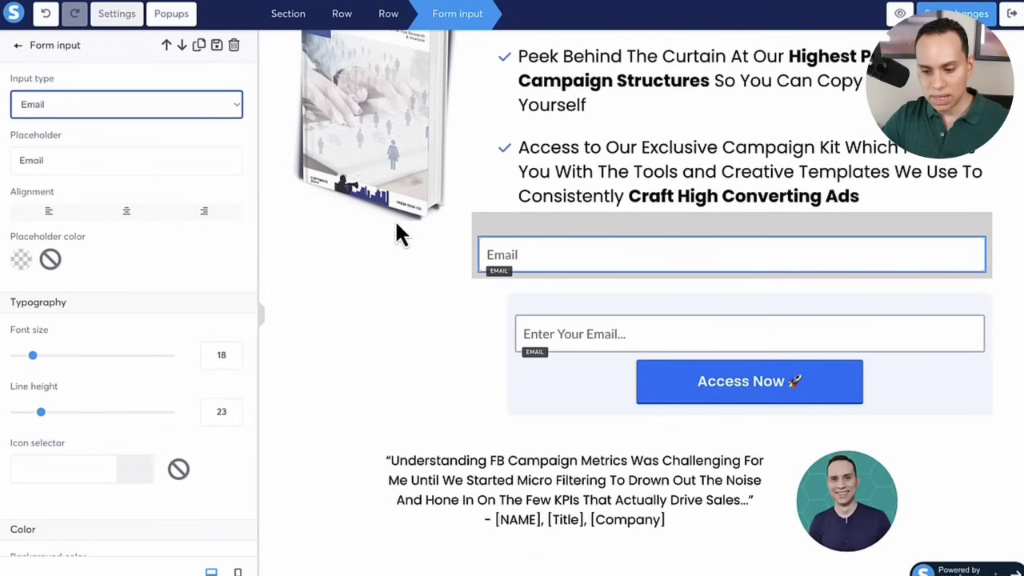
left_click(338, 280)
Add a button below the email input inside the gray row.
scroll(122, 230, "down", 6)
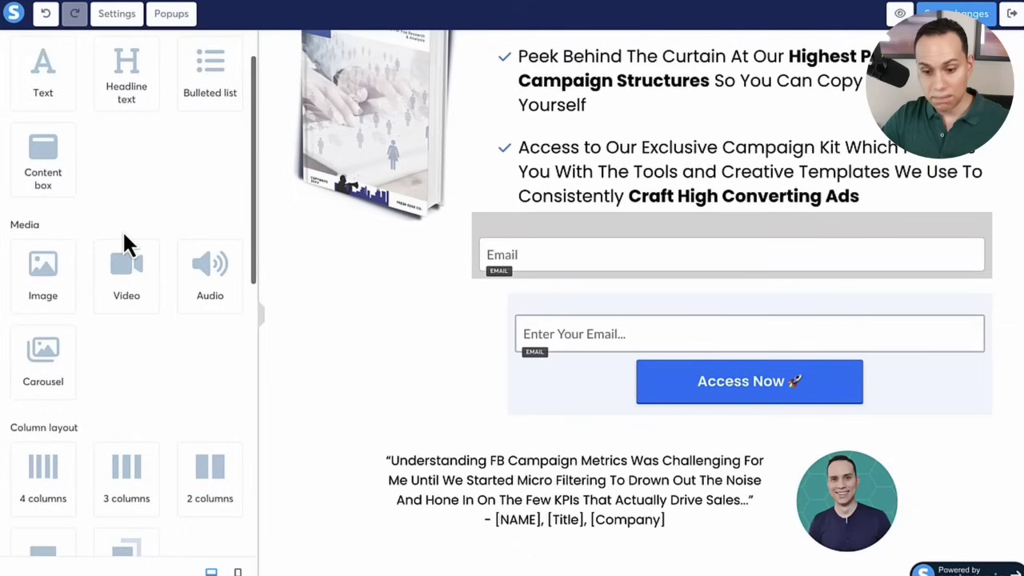
left_click_drag(123, 230, 704, 292)
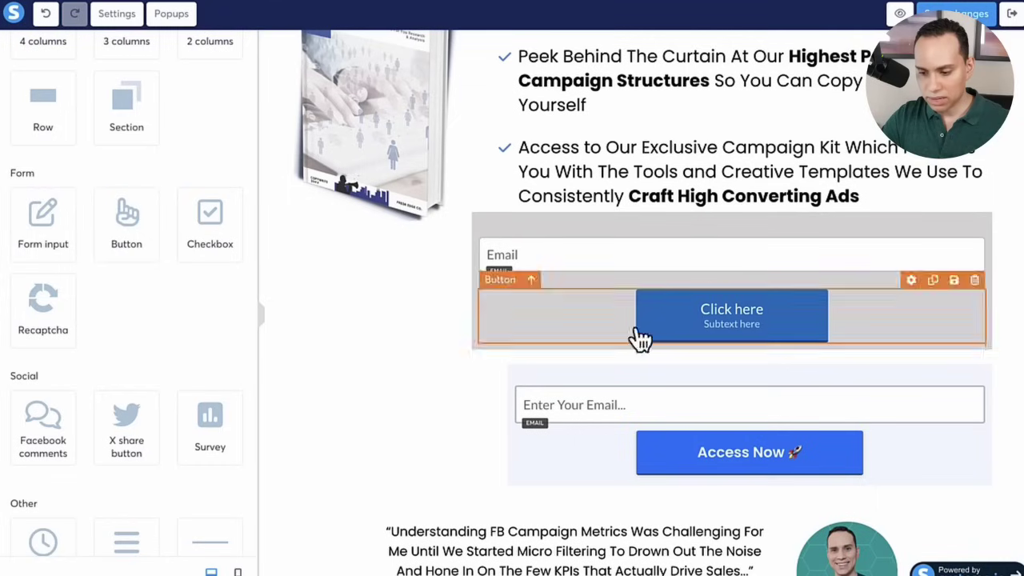
scroll(512, 320, "down", 1)
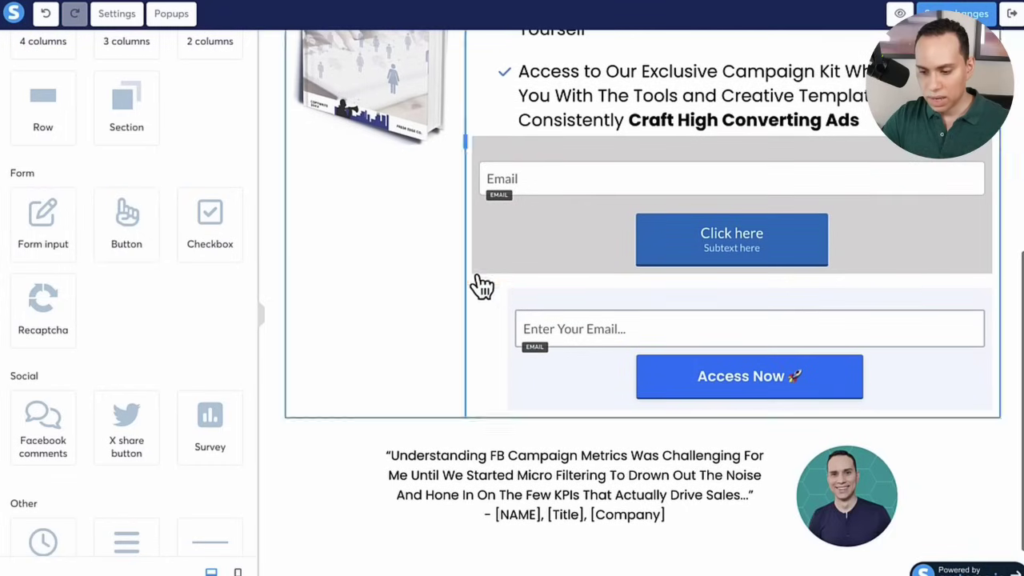
Remove the placeholder subtext from the new button in the gray row.
left_click(605, 253)
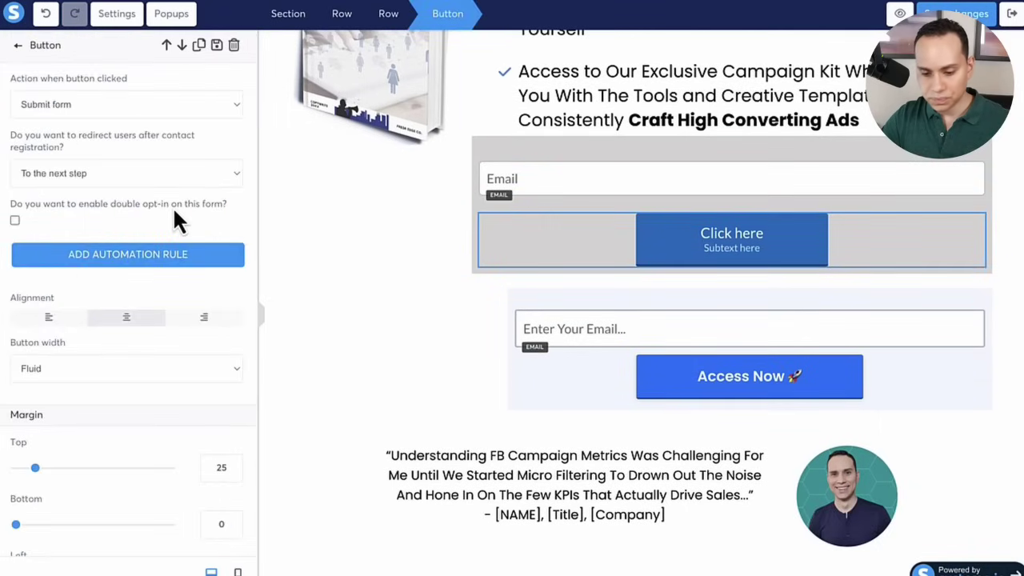
scroll(173, 209, "down", 4)
scroll(174, 216, "down", 4)
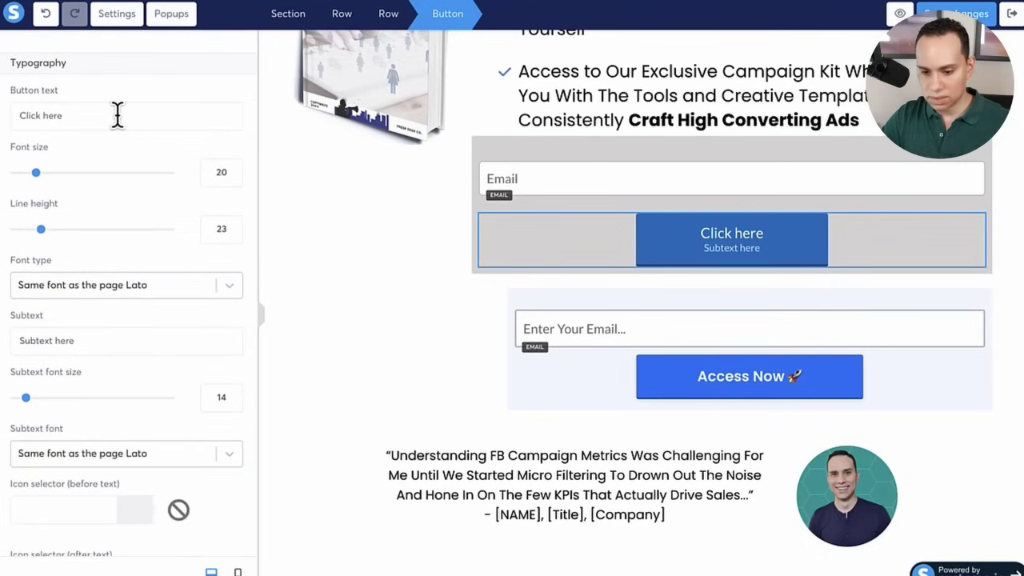
scroll(124, 168, "down", 3)
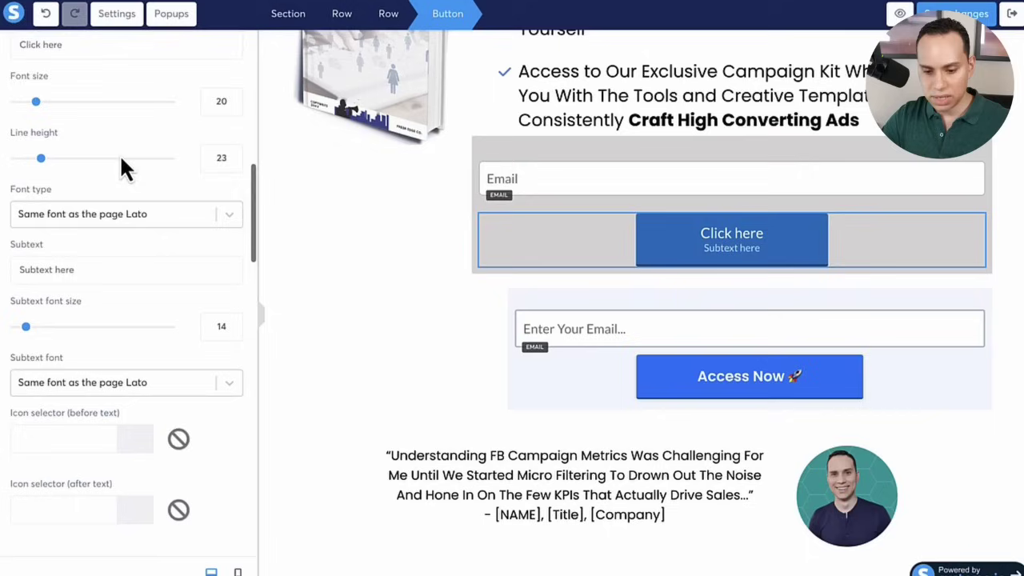
key("ctrl+a")
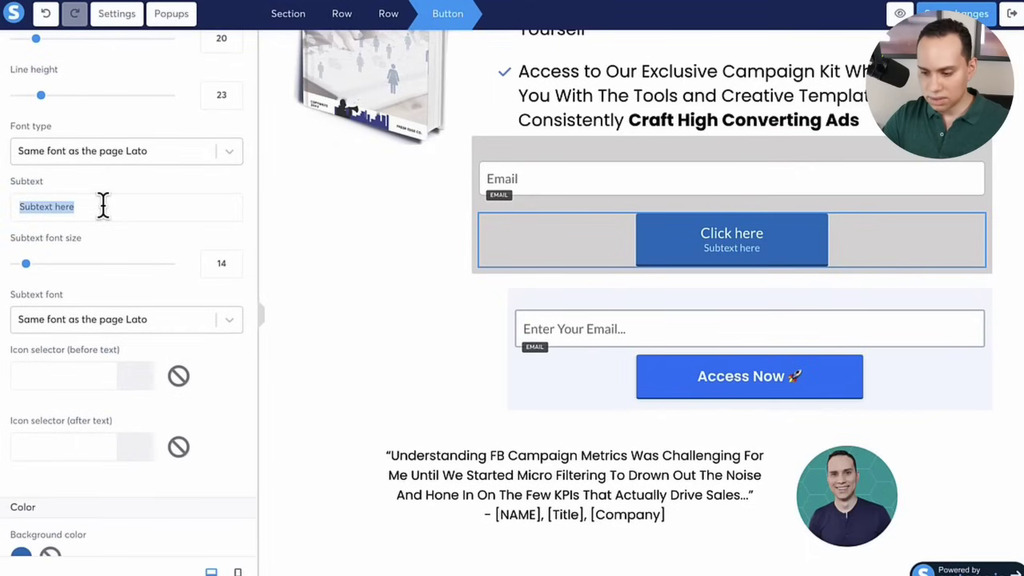
key("BackSpace")
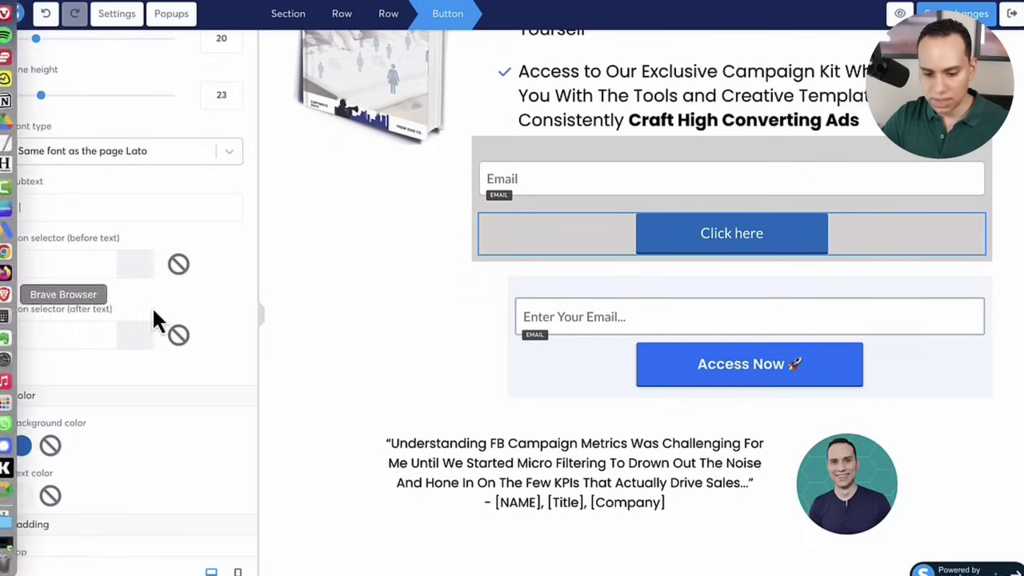
Set the new button's background color to orange, F5A623.
scroll(156, 309, "down", 5)
left_click(21, 231)
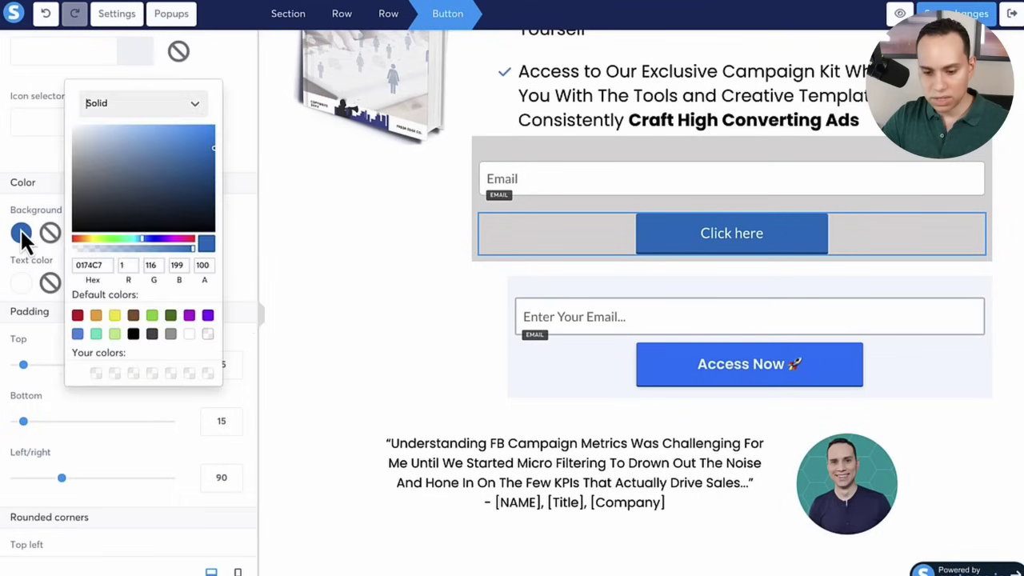
left_click(96, 317)
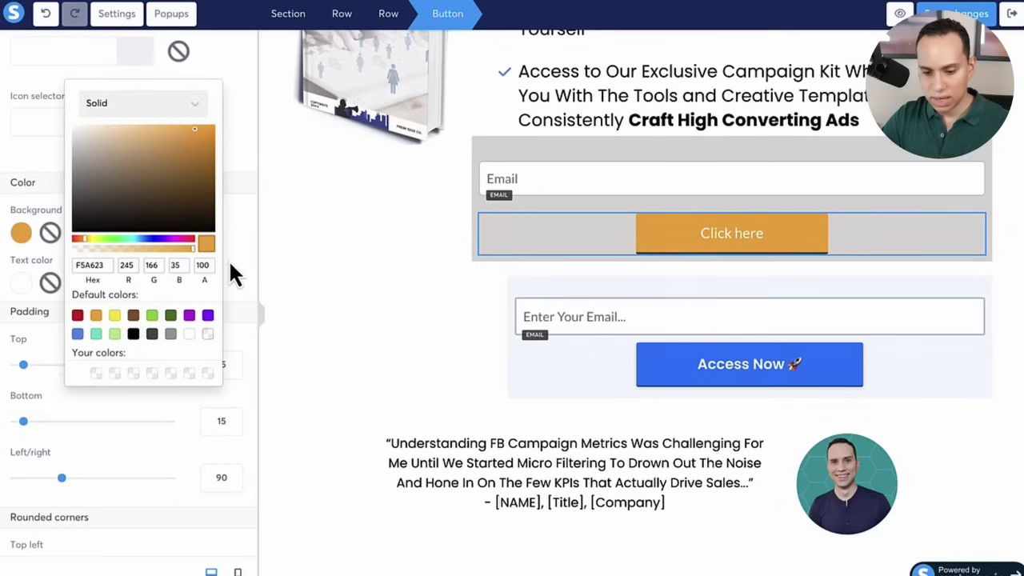
left_click(22, 255)
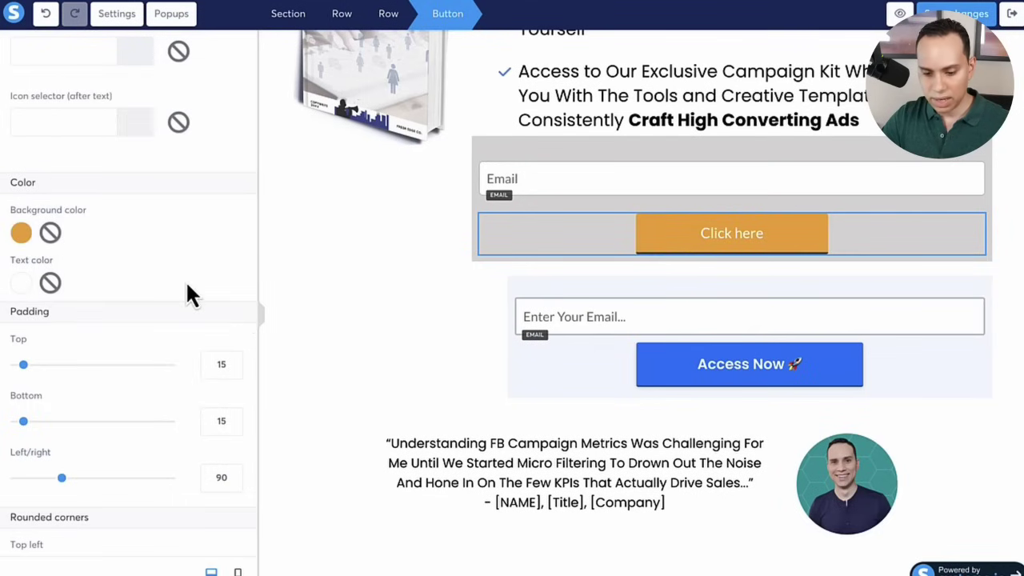
Examine the orange button's padding, rounded corners, shadow, hover effect, border and visibility settings.
scroll(162, 331, "down", 7)
scroll(163, 331, "up", 3)
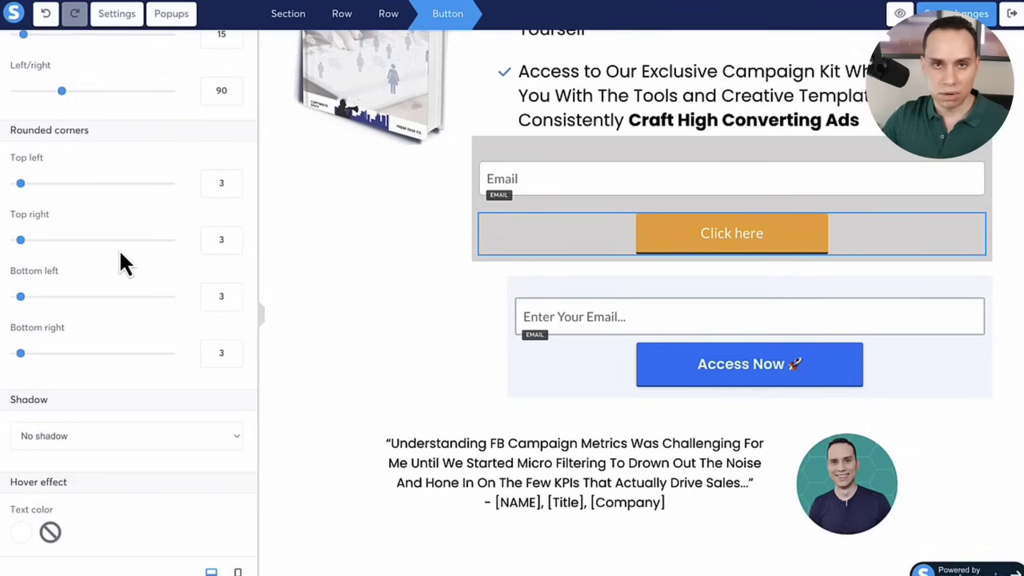
scroll(120, 256, "down", 5)
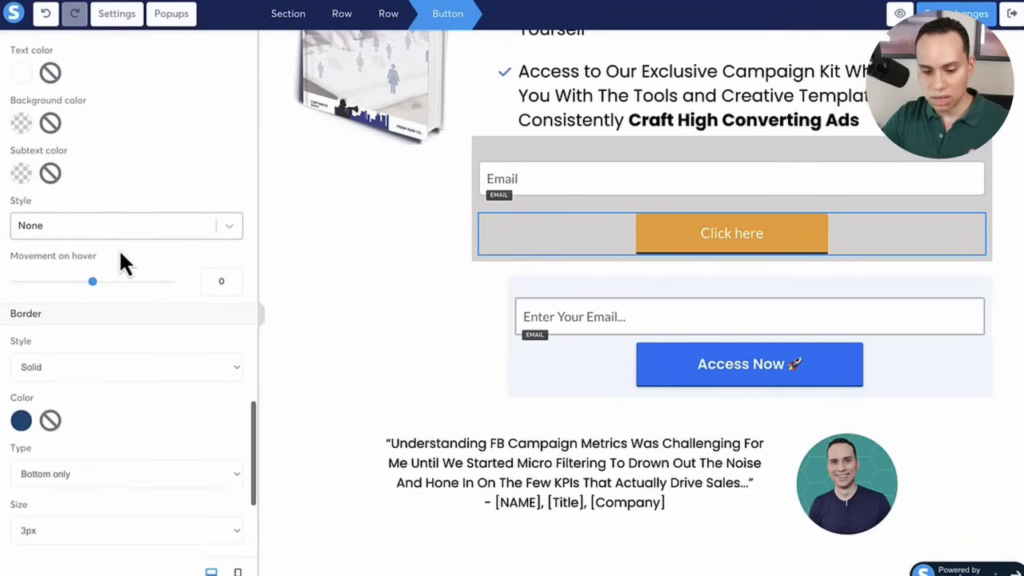
scroll(48, 208, "up", 1)
scroll(85, 358, "down", 5)
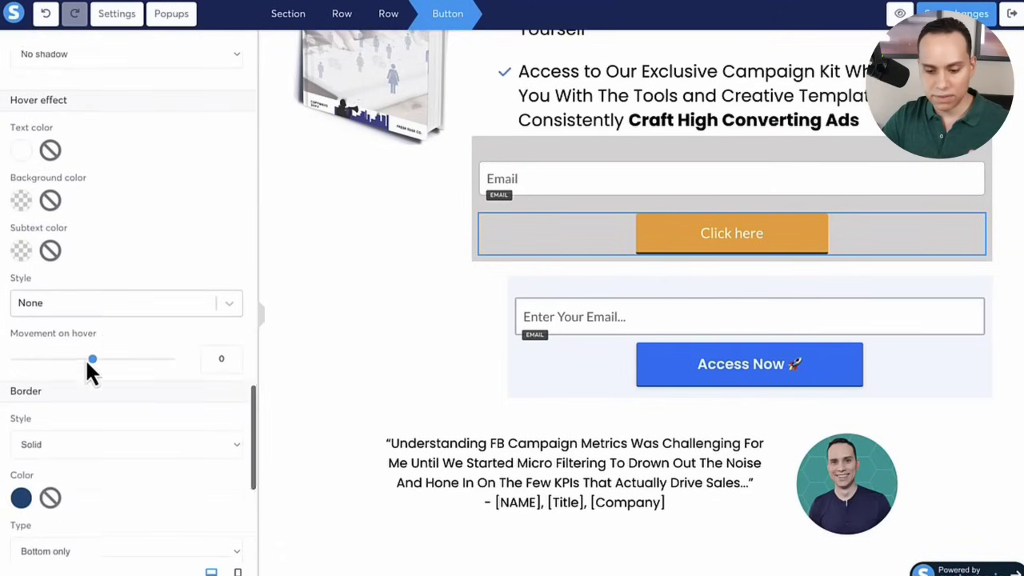
scroll(84, 357, "down", 3)
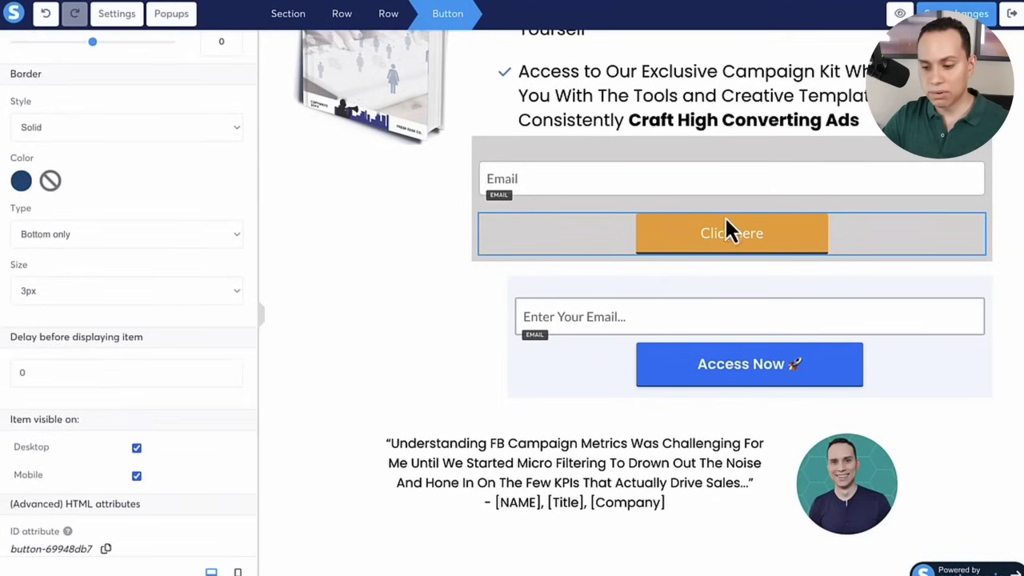
scroll(160, 268, "up", 10)
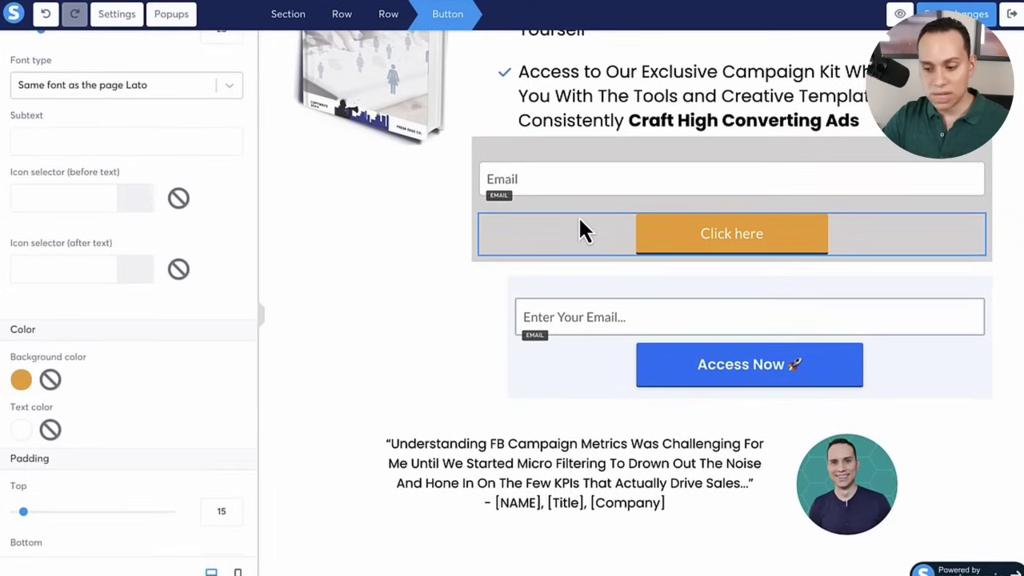
Close the button settings and review the landing page from the headline through both email forms to the testimonial.
left_click(411, 281)
scroll(601, 224, "up", 4)
scroll(667, 348, "up", 2)
scroll(668, 347, "down", 1)
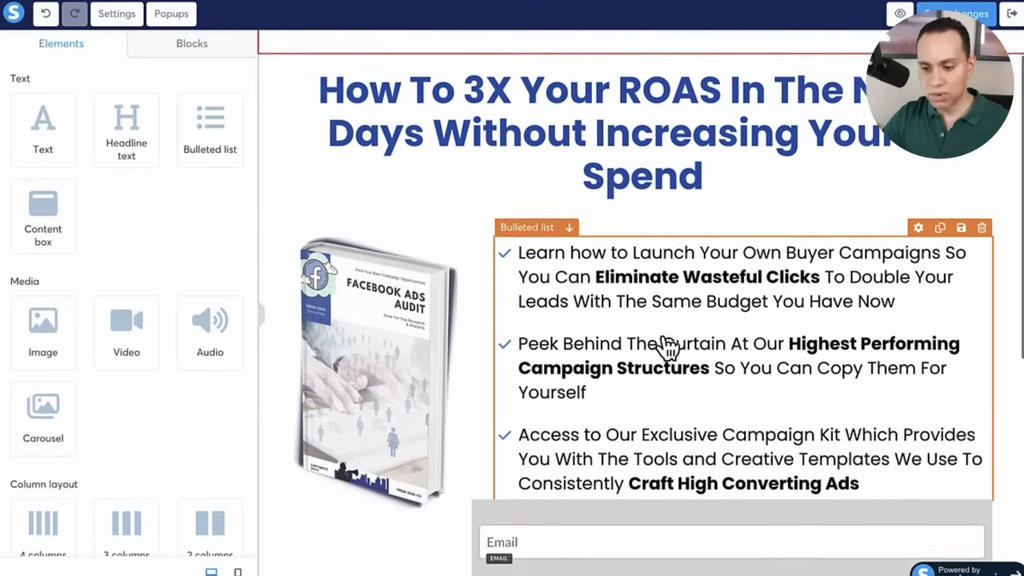
scroll(663, 348, "up", 1)
scroll(592, 191, "down", 9)
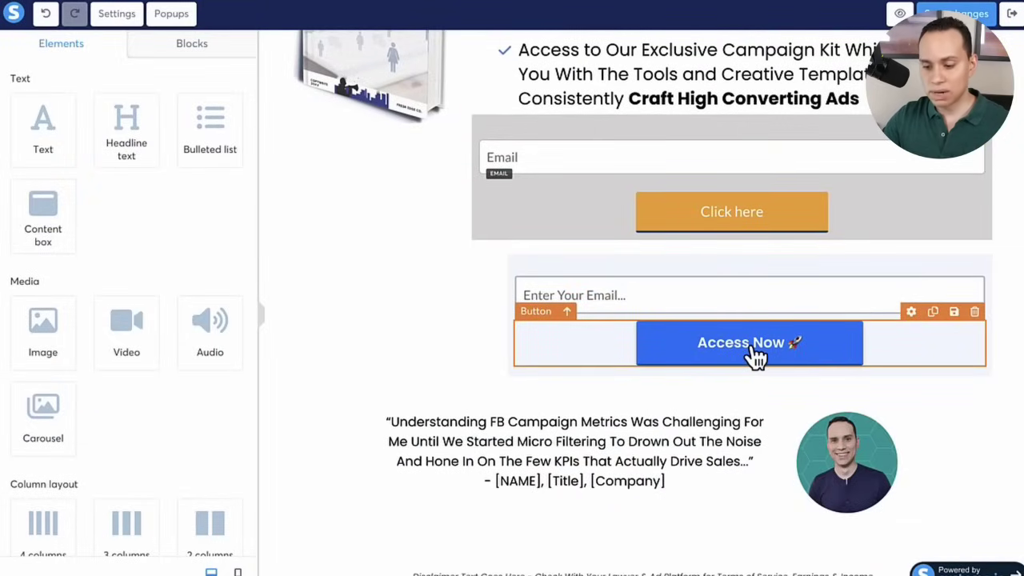
scroll(756, 356, "up", 3)
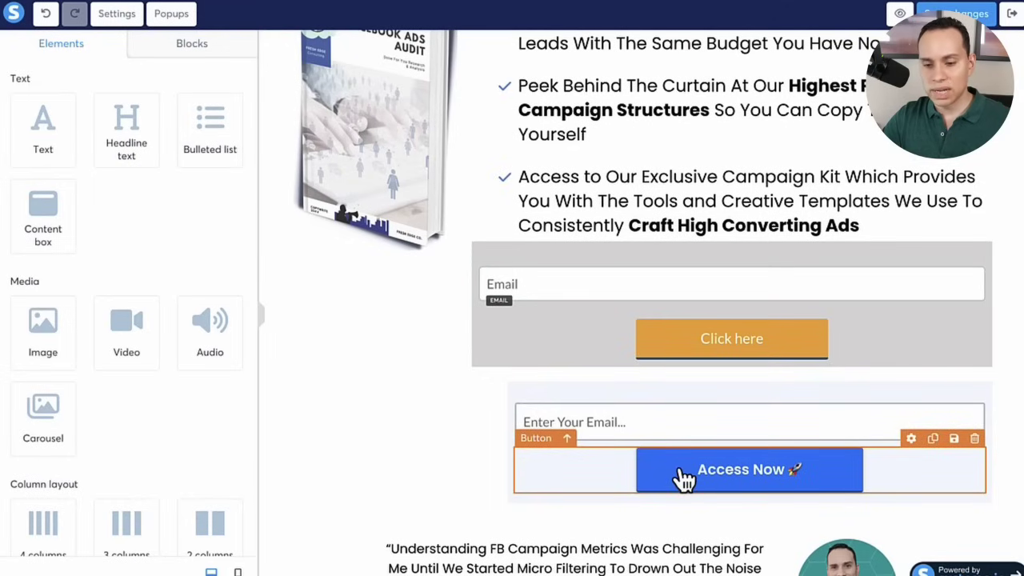
scroll(684, 478, "up", 3)
scroll(632, 273, "down", 3)
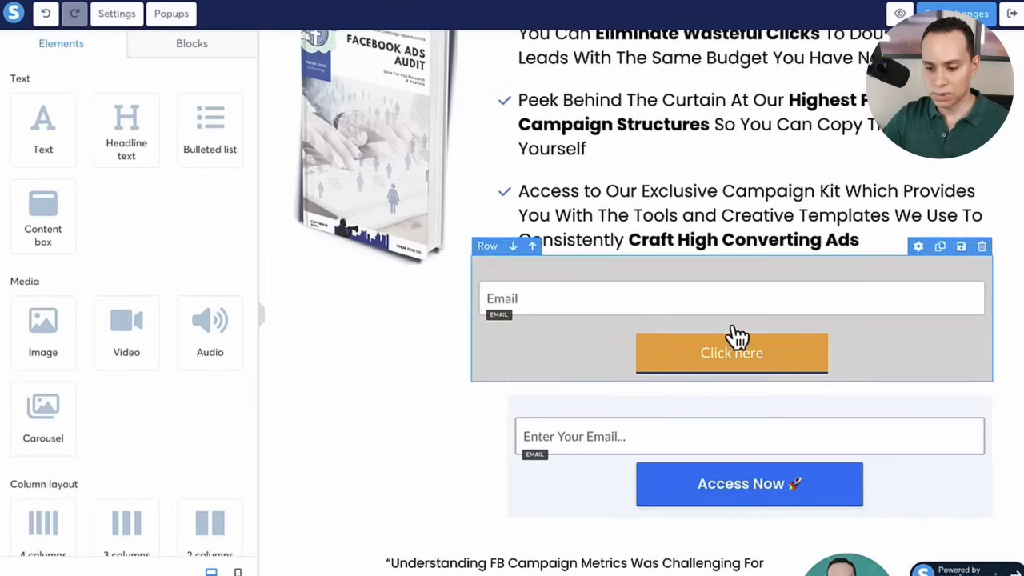
Inspect the gray row's email input and the orange button's click action and redirect settings.
left_click(600, 292)
left_click(664, 369)
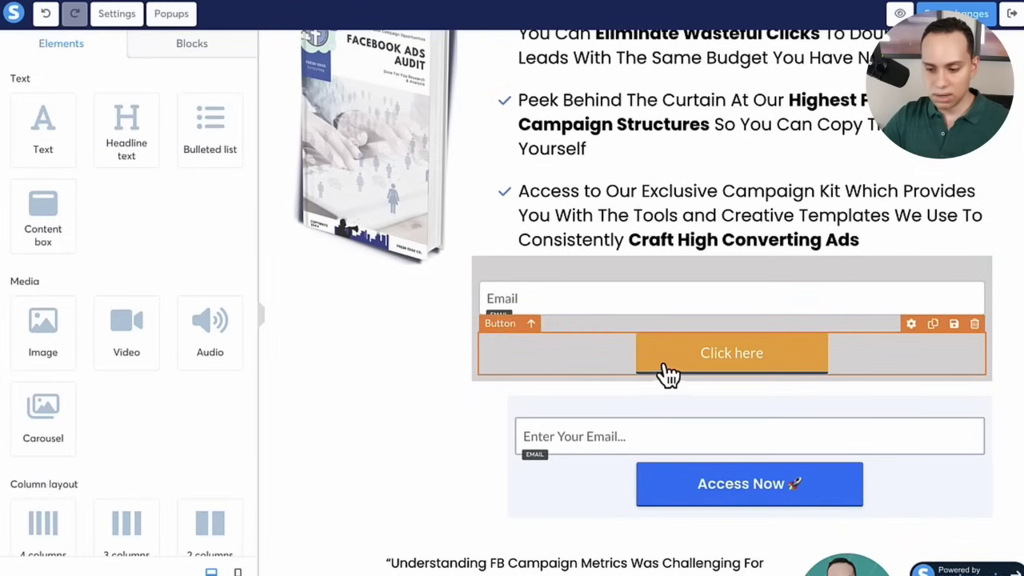
left_click(666, 374)
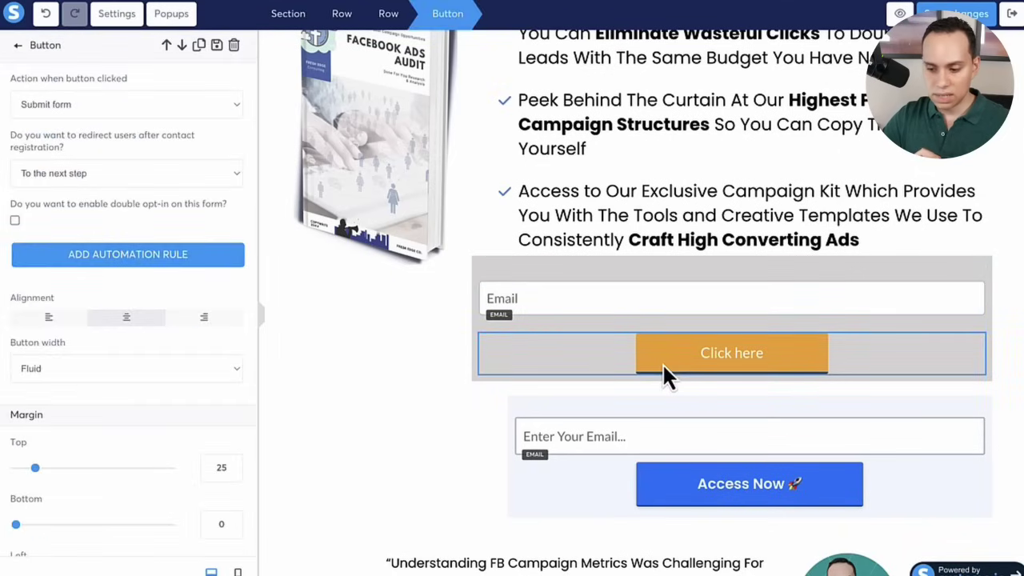
left_click(85, 112)
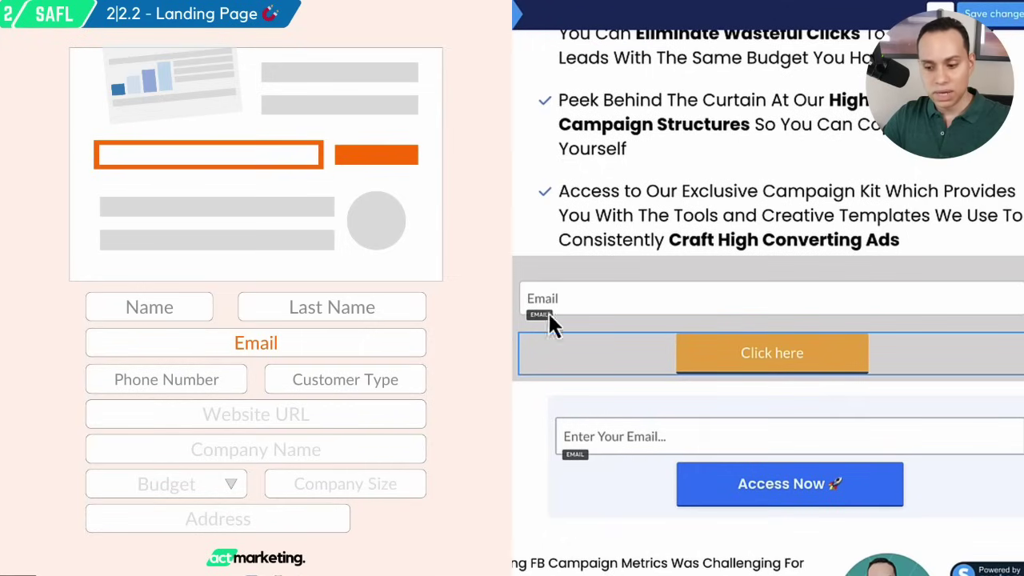
left_click(604, 310)
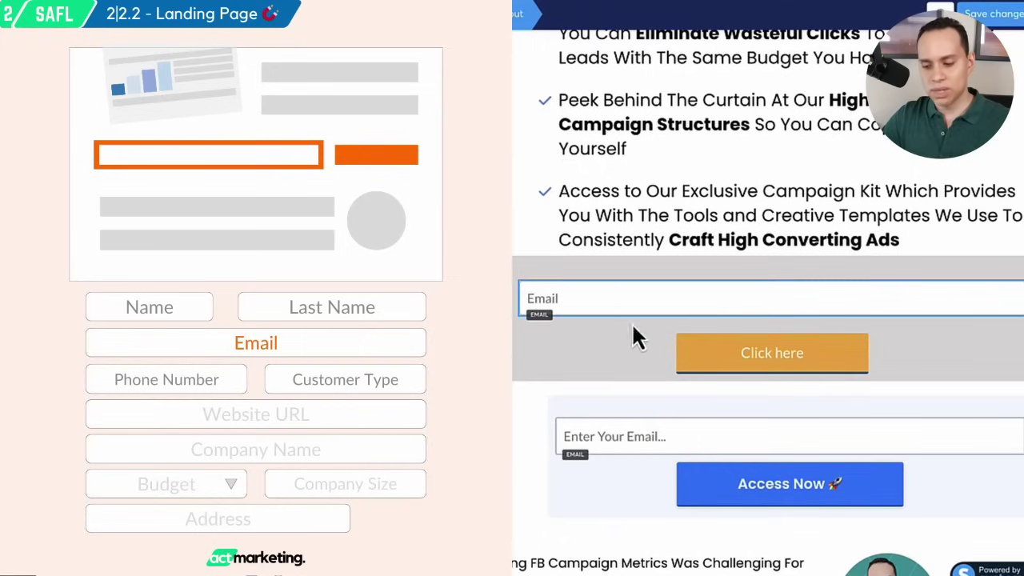
left_click(736, 355)
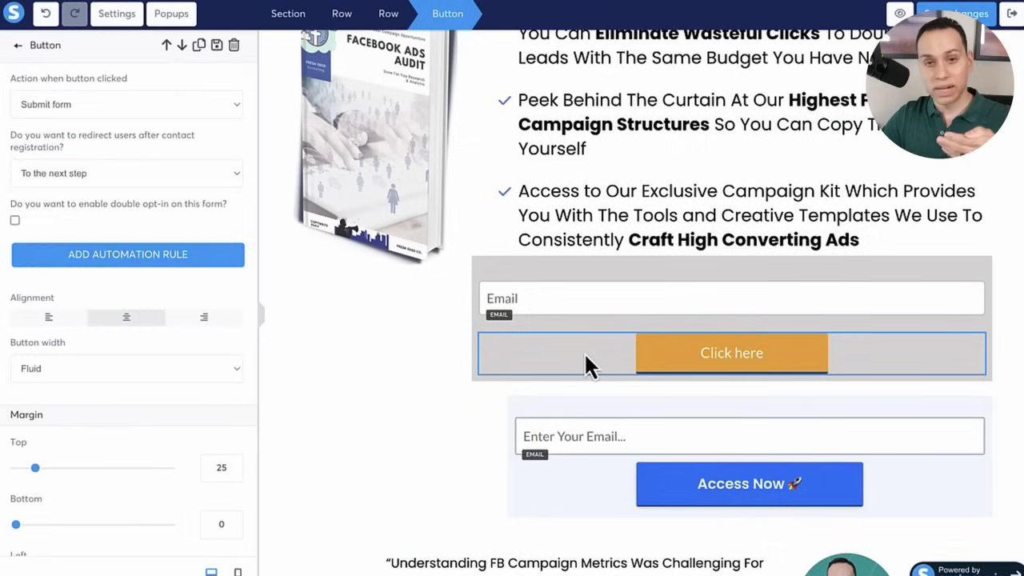
left_click(619, 296)
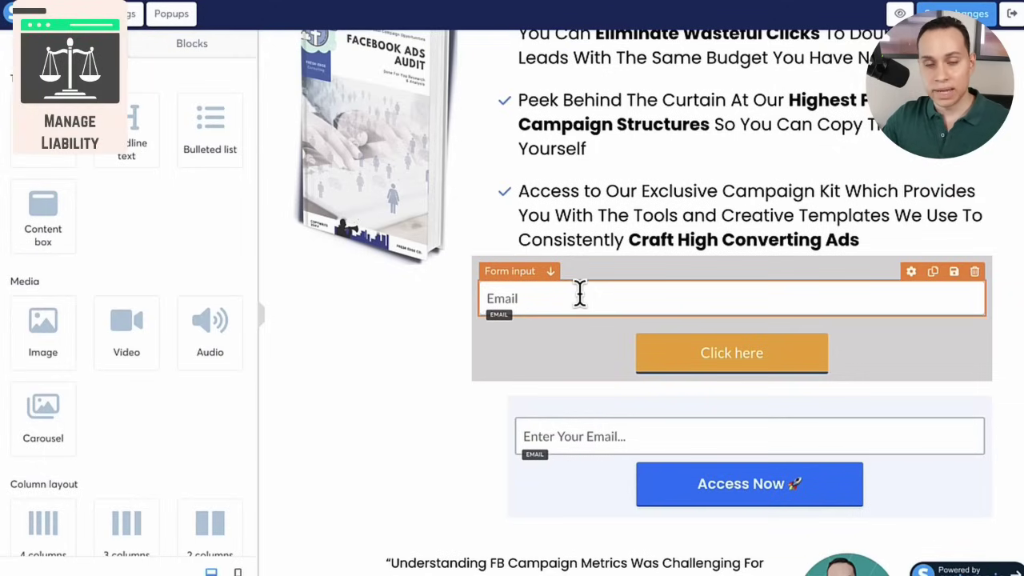
Examine the disclaimer text at the end of the landing page.
scroll(581, 294, "down", 2)
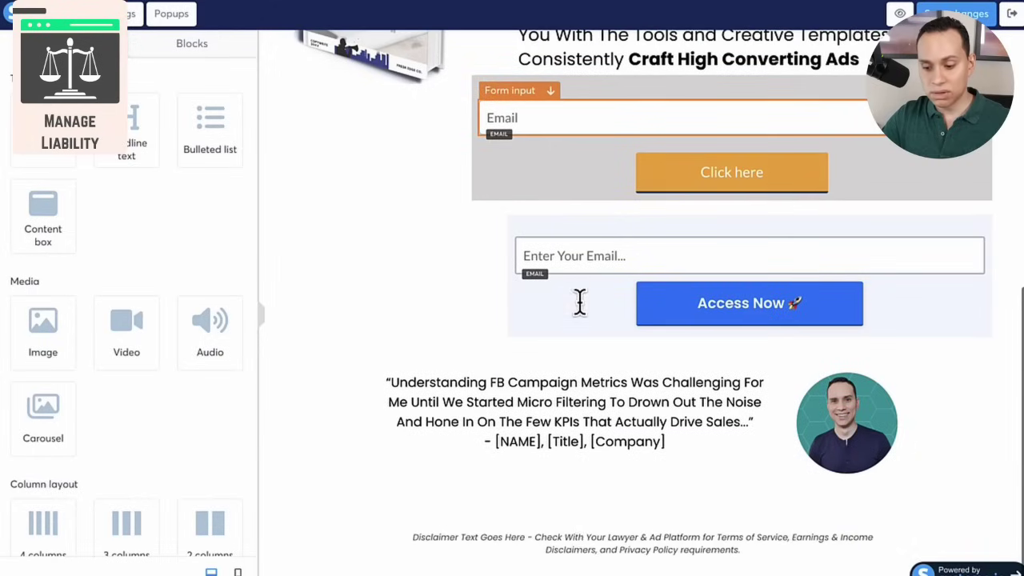
left_click(446, 556)
left_click(406, 544)
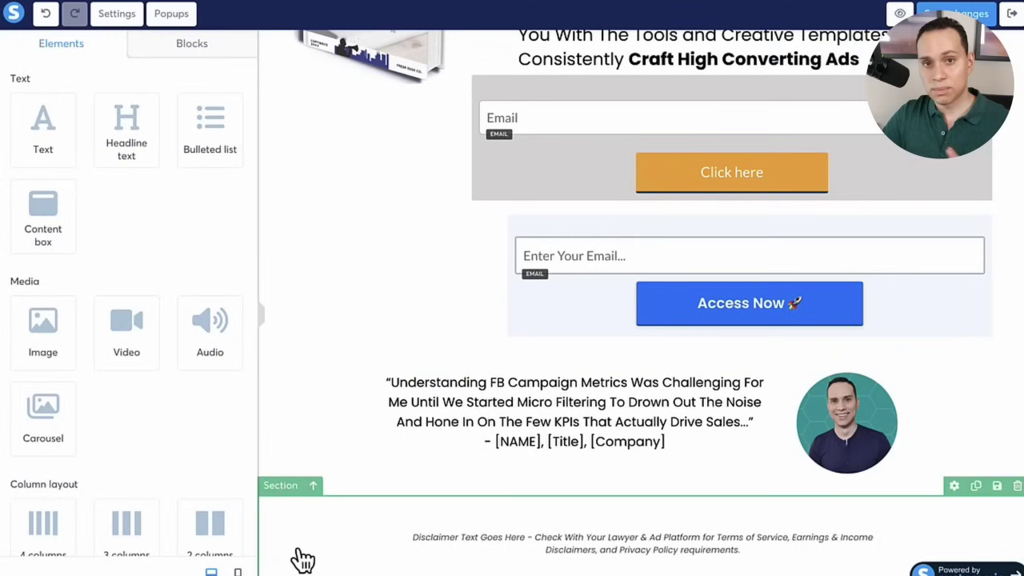
left_click(541, 552)
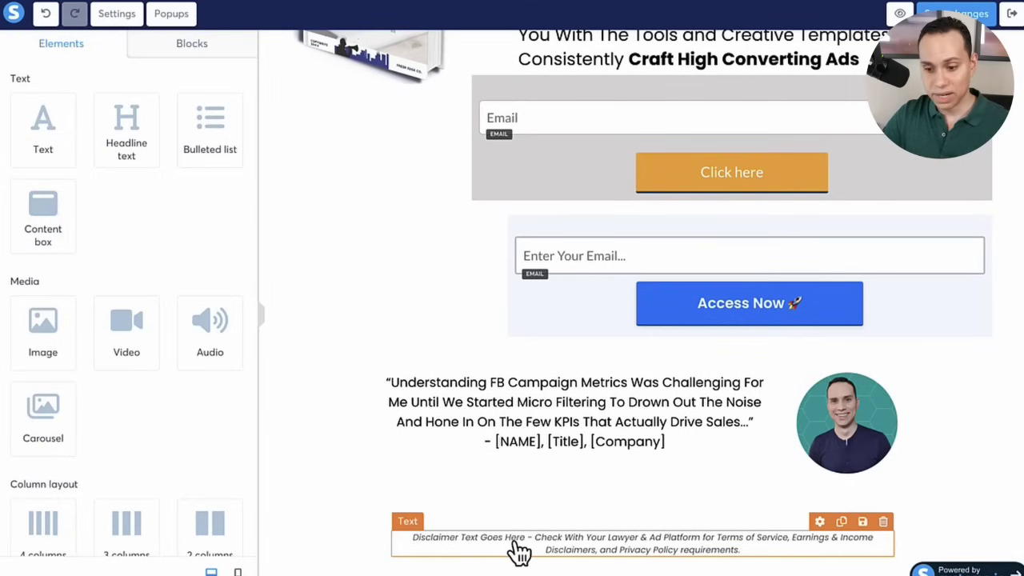
Delete the gray row with its email input and orange button, confirming the deletion.
scroll(521, 377, "up", 5)
scroll(521, 379, "down", 3)
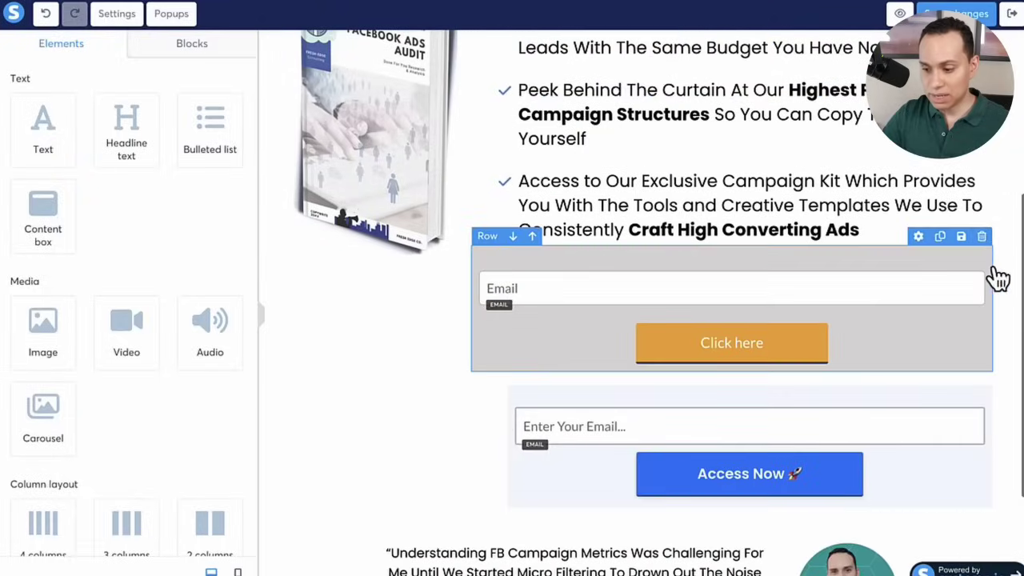
left_click(982, 236)
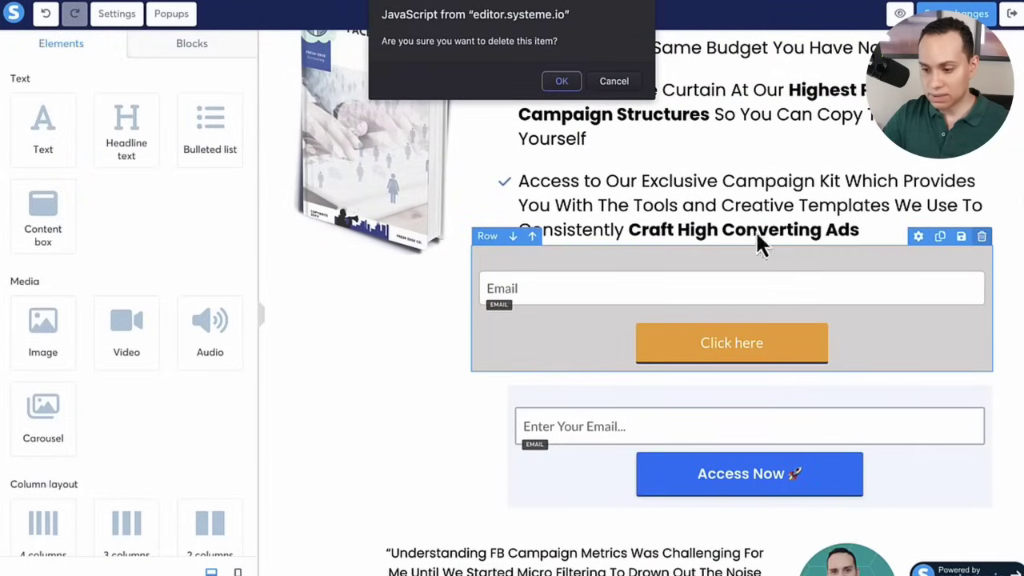
left_click(562, 81)
Open the landing page preview and review the page from the logo and headline down past the email form.
scroll(707, 296, "up", 3)
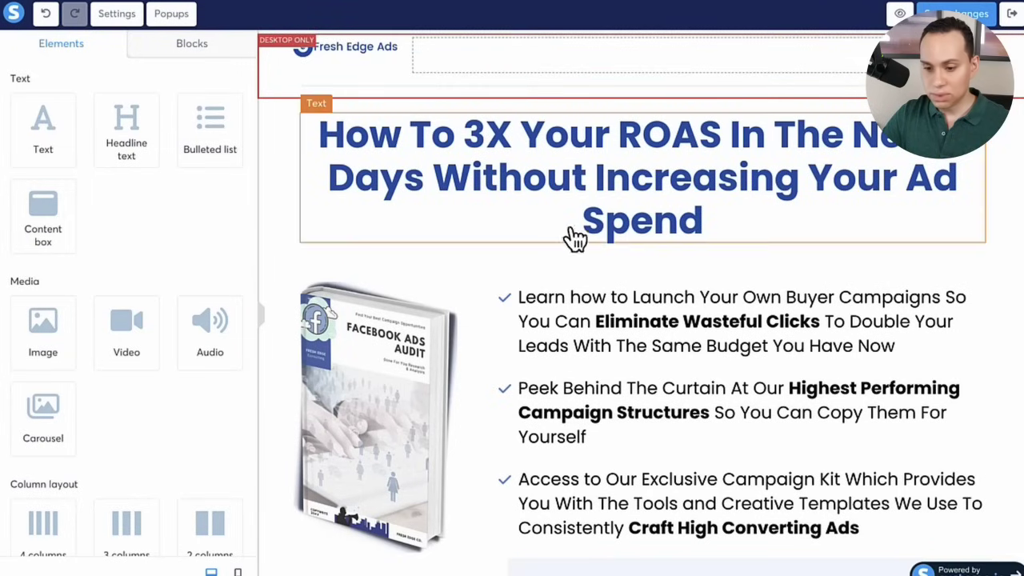
left_click(899, 15)
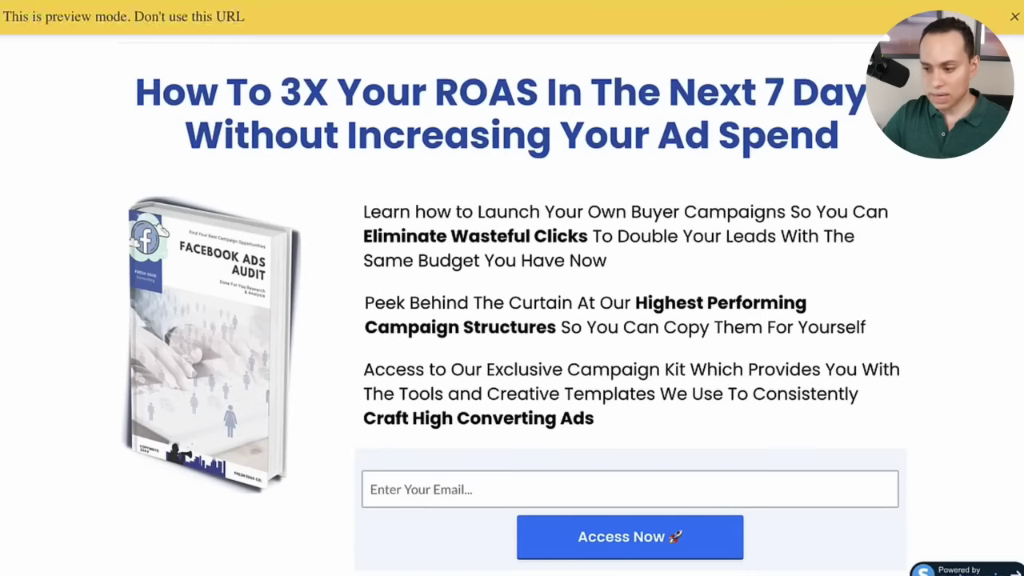
scroll(480, 291, "down", 3)
scroll(474, 294, "up", 3)
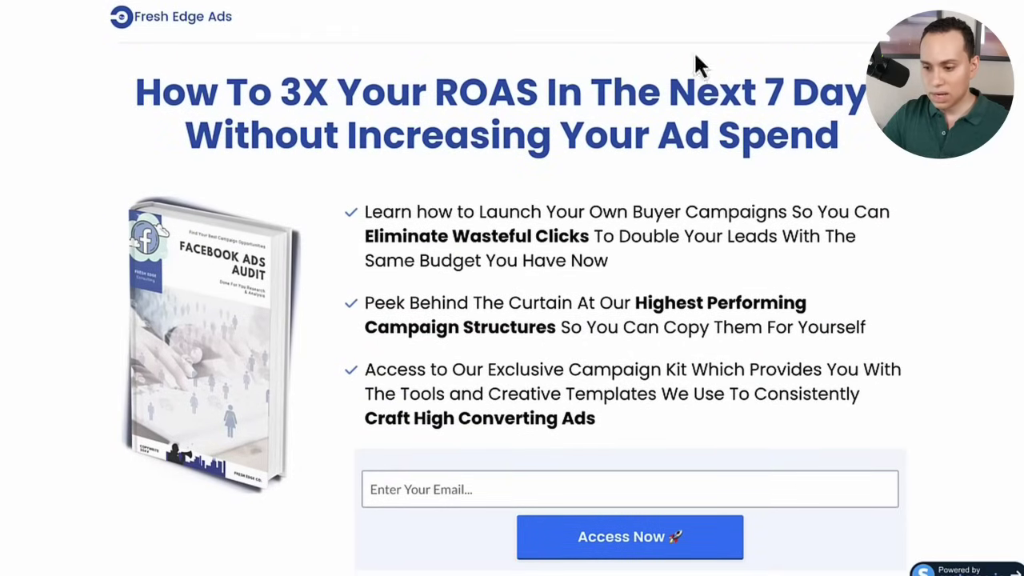
Highlight the full headline in the preview, followed by only its part from "Next 7 Days" to "Ad Spend".
left_click_drag(133, 92, 853, 146)
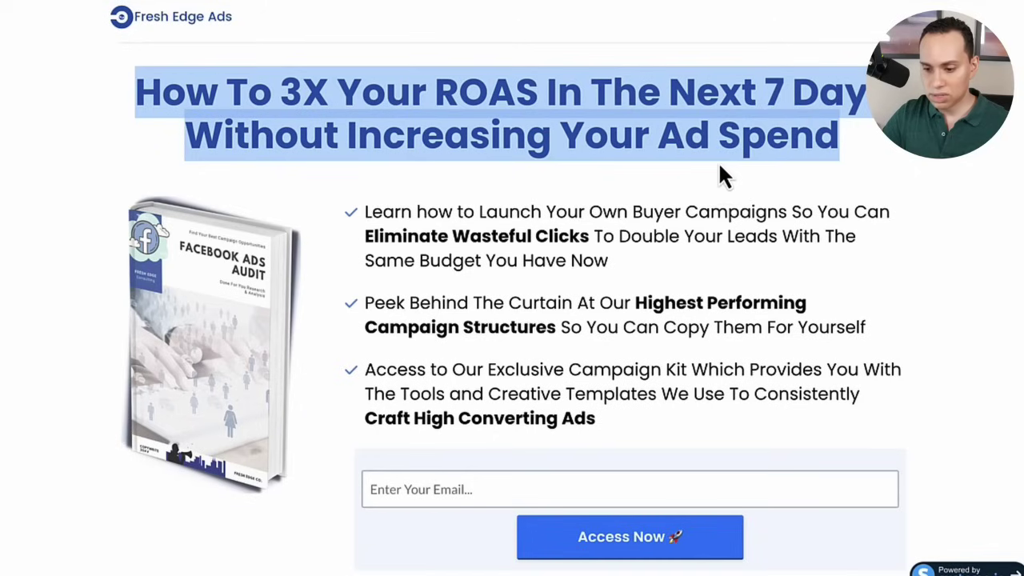
scroll(720, 166, "down", 1)
scroll(702, 178, "up", 1)
scroll(704, 169, "down", 1)
left_click(743, 96)
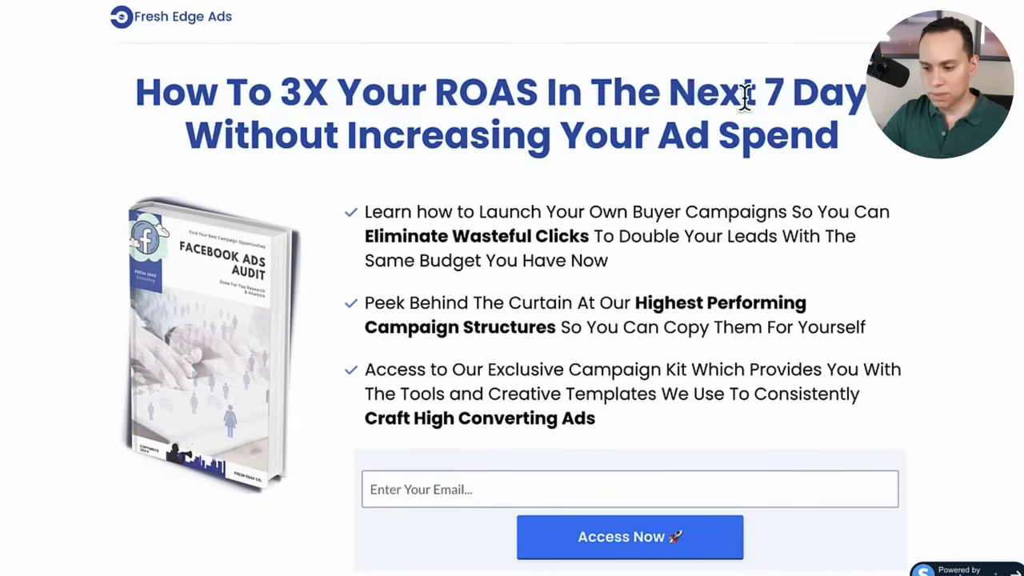
left_click_drag(669, 95, 832, 133)
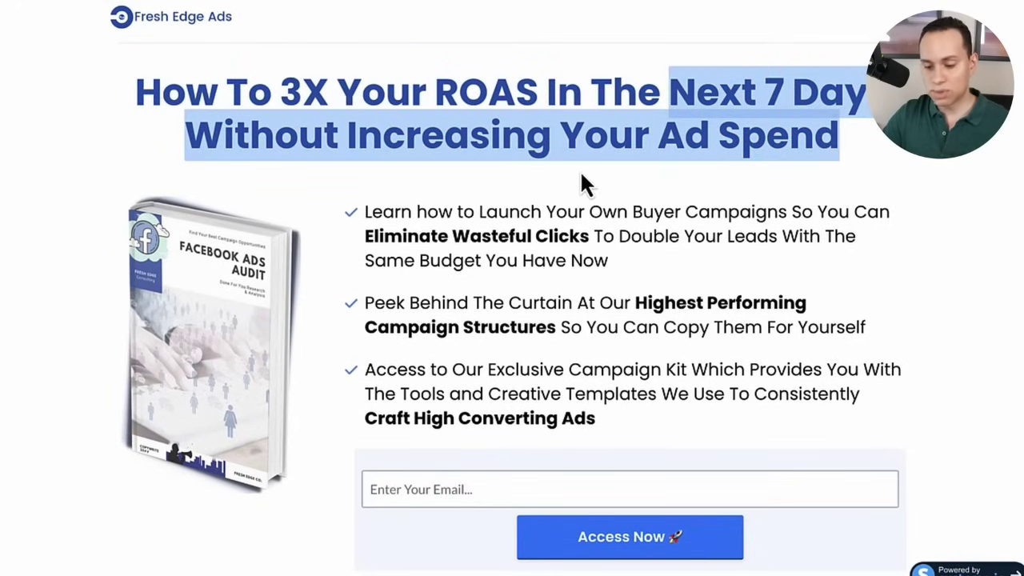
Review the opt-in landing page, covering its headline, bullet points, email form, testimonial and disclaimer.
left_click(531, 184)
scroll(530, 184, "down", 1)
scroll(529, 188, "down", 2)
scroll(530, 182, "up", 3)
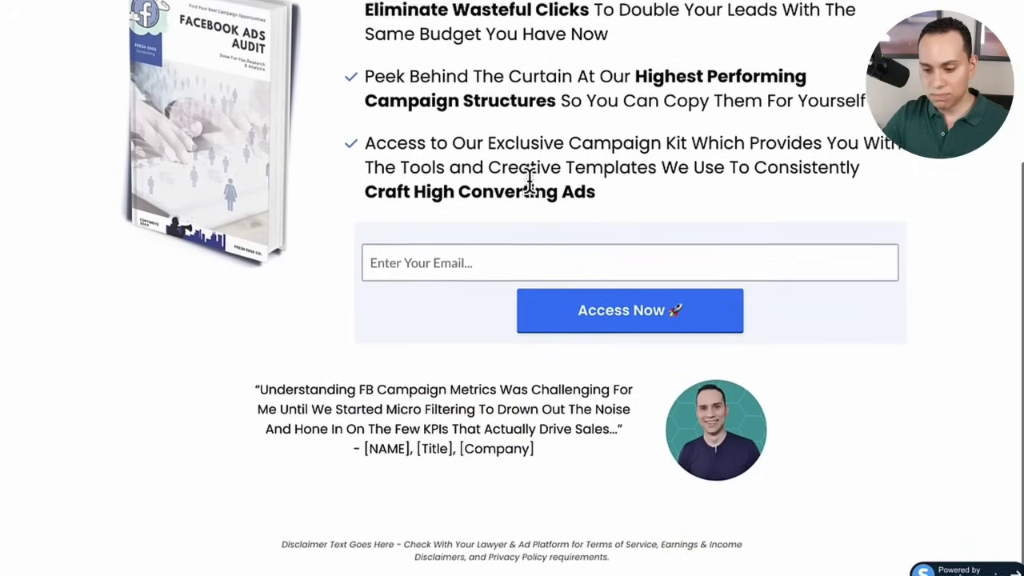
scroll(530, 181, "down", 1)
scroll(530, 181, "up", 1)
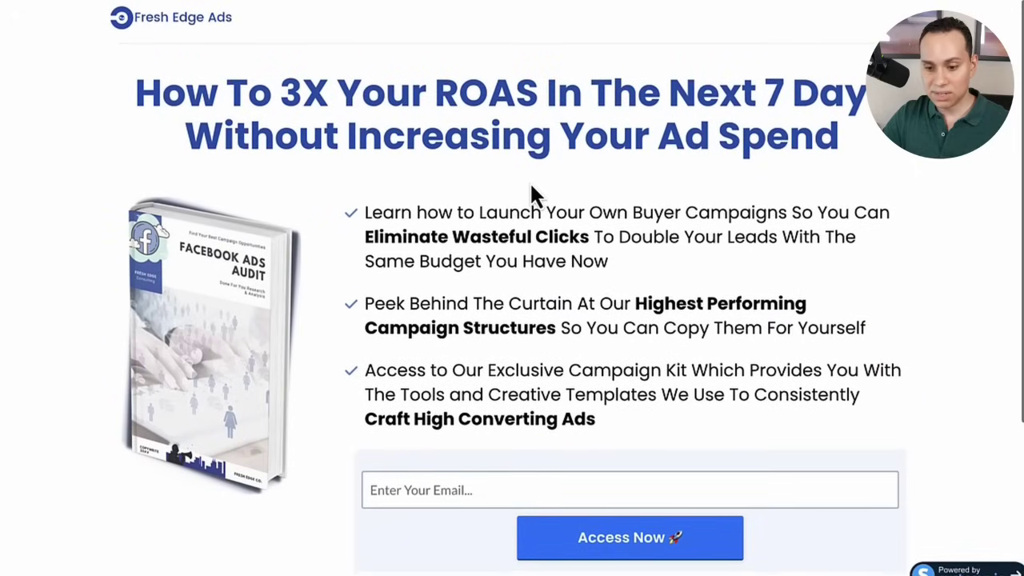
scroll(530, 181, "down", 1)
scroll(529, 181, "down", 2)
scroll(530, 182, "up", 2)
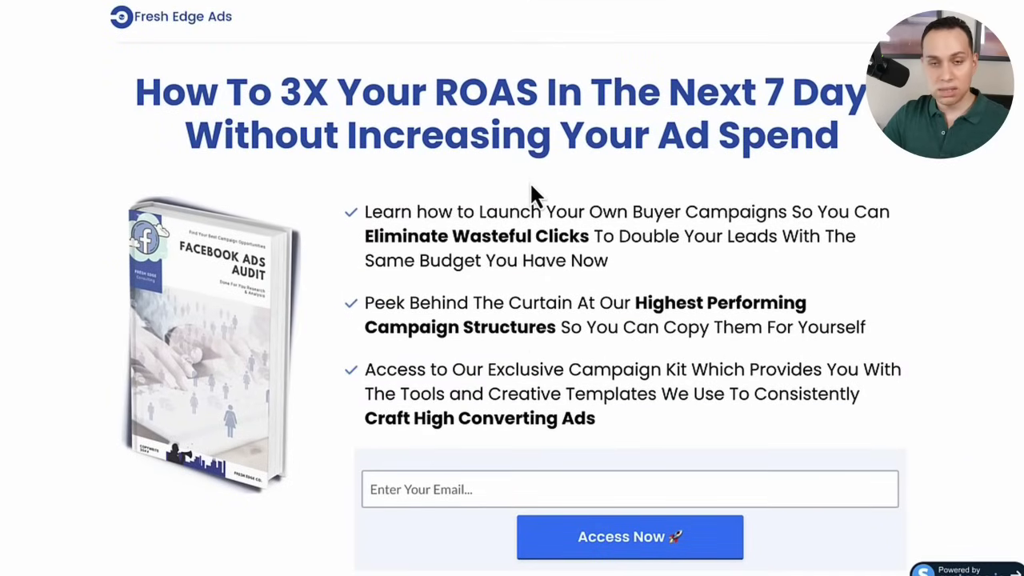
scroll(531, 187, "down", 2)
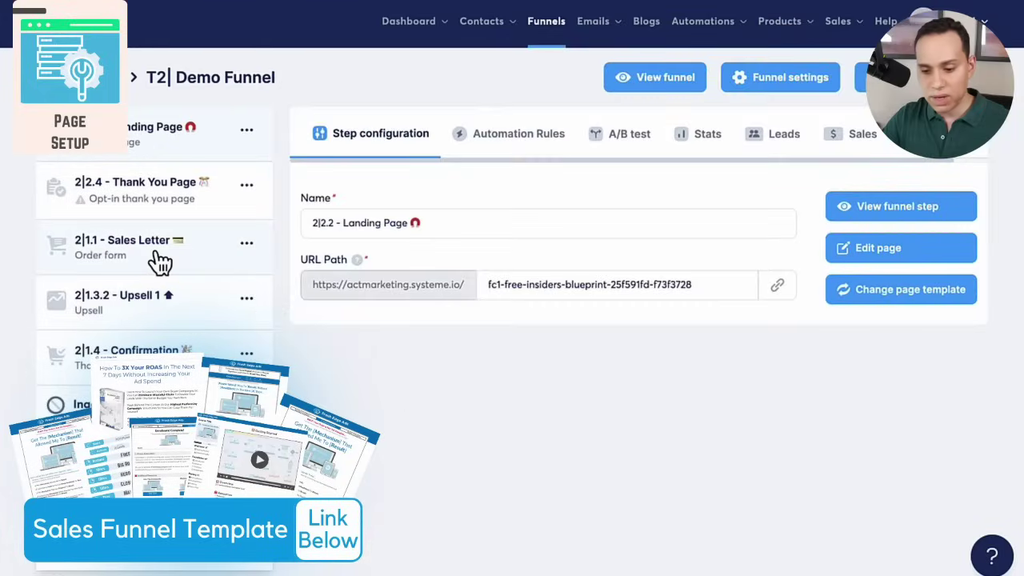
Open the page of the 2|1.1 - Sales Letter funnel step for editing and look through its layout down to the order form.
left_click(160, 258)
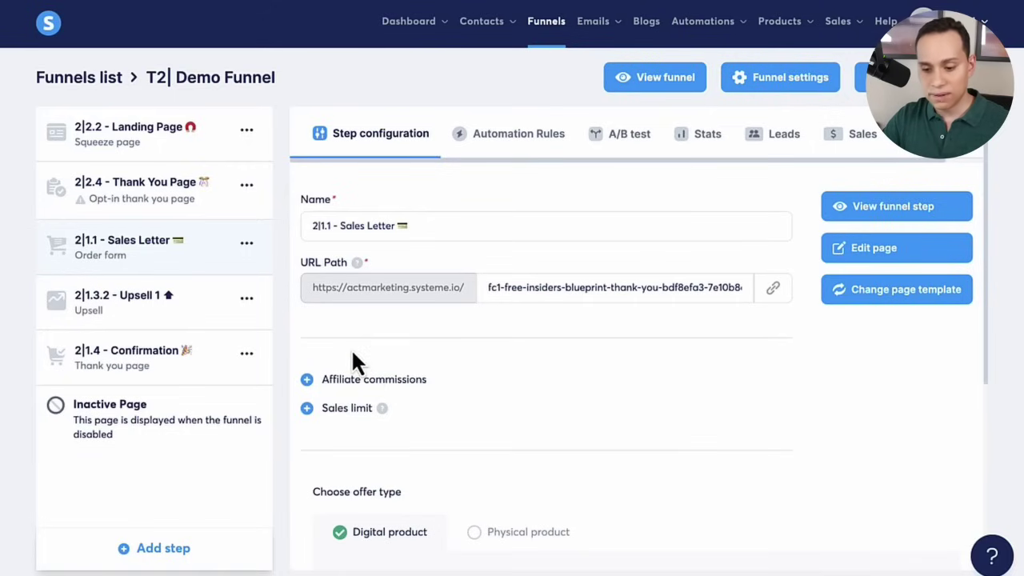
left_click(247, 243)
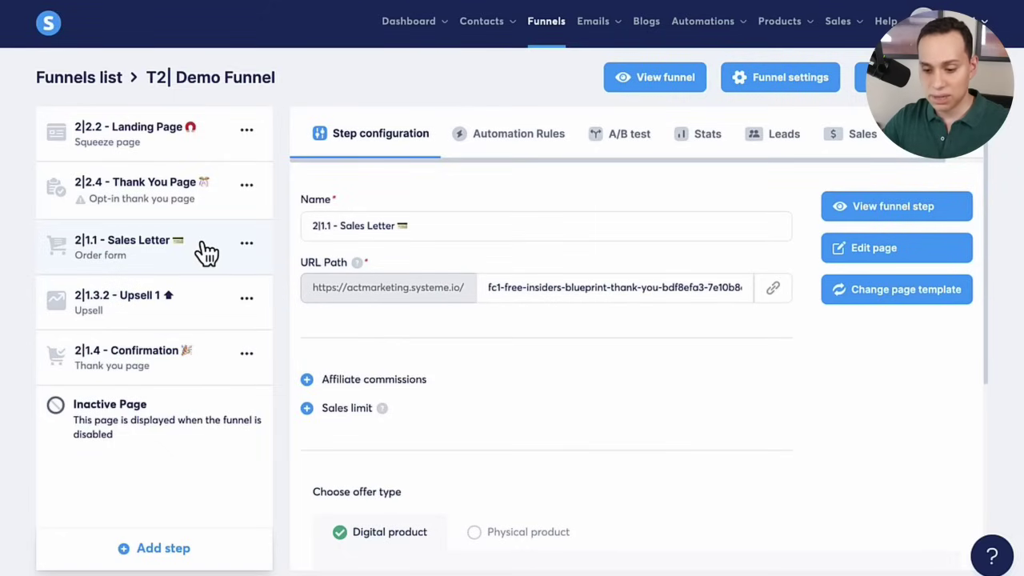
left_click(918, 254)
scroll(272, 131, "down", 15)
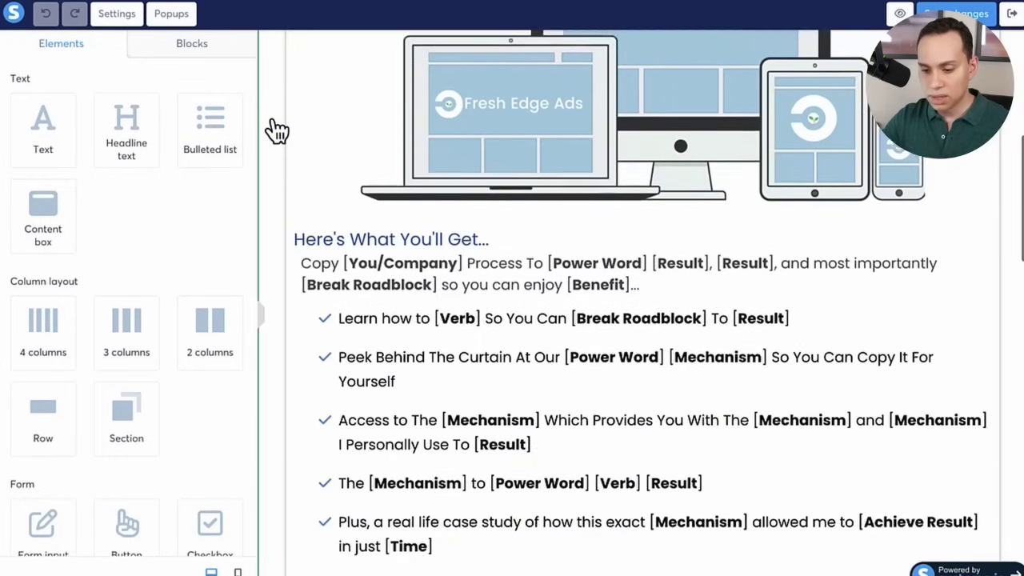
scroll(366, 142, "down", 12)
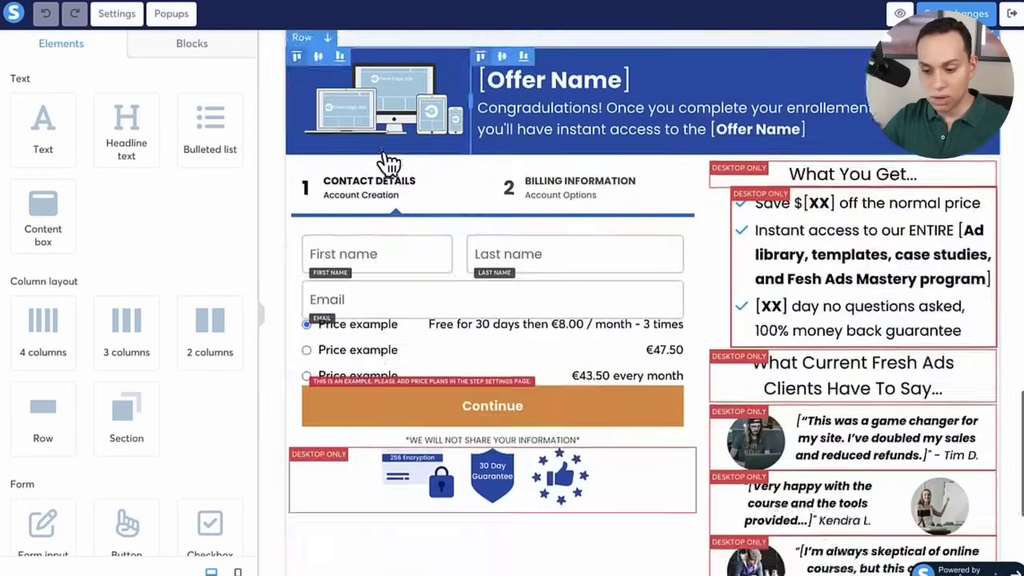
scroll(383, 151, "down", 1)
scroll(383, 151, "up", 20)
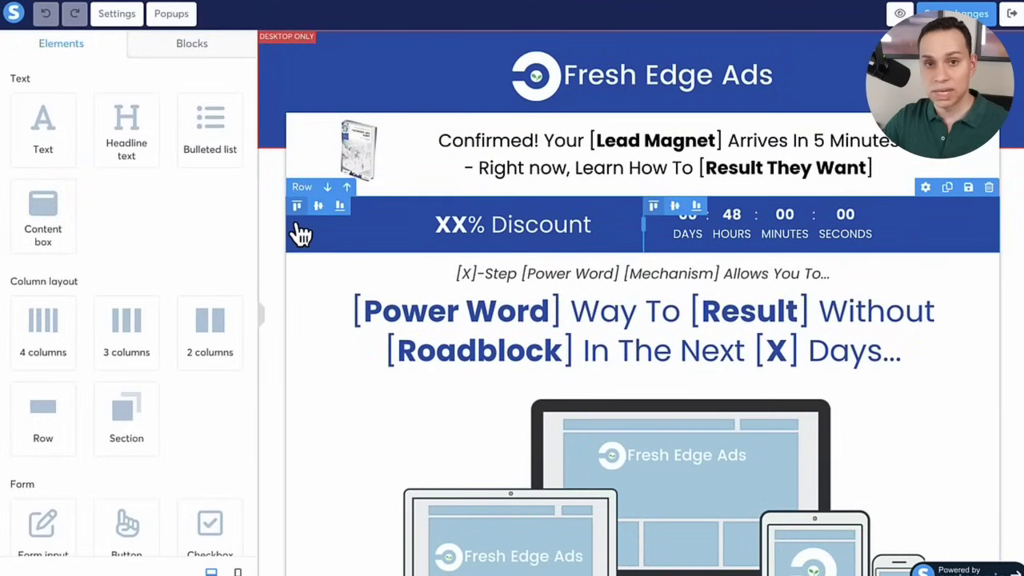
Review the page settings for typography, language, background, SEO and tracking, and try switching the affiliate badge off and on.
left_click(112, 16)
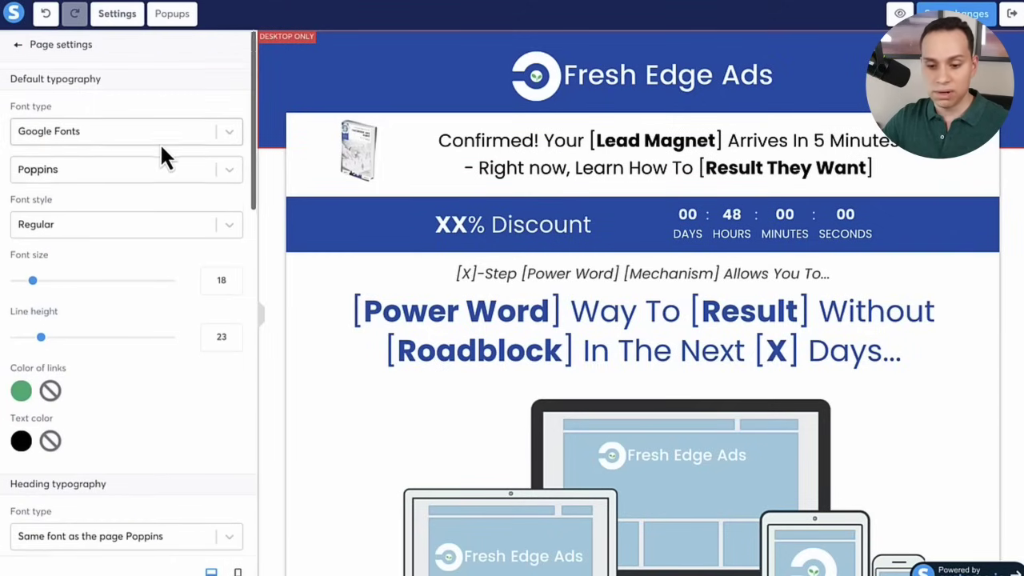
scroll(146, 210, "down", 5)
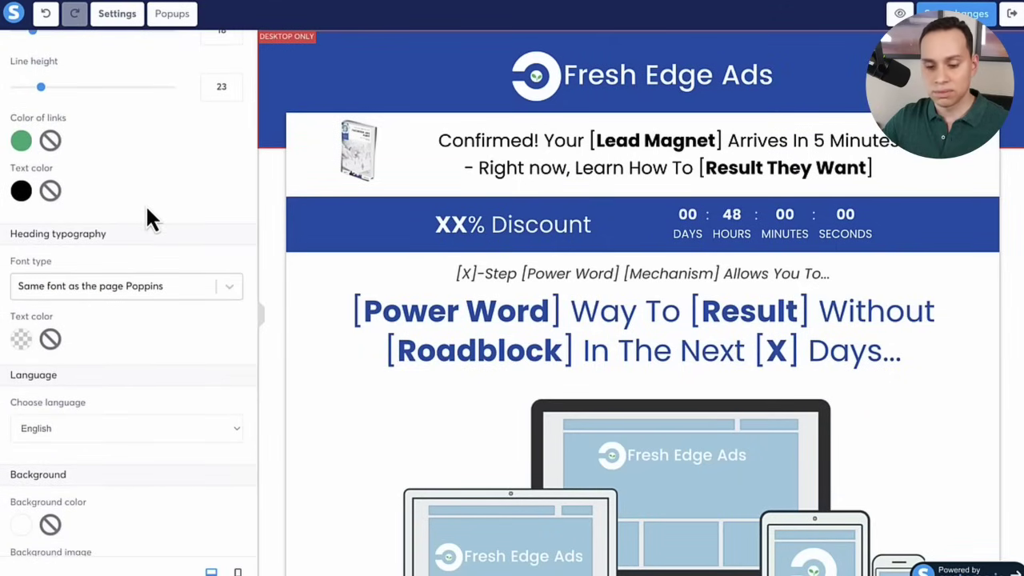
scroll(147, 209, "down", 10)
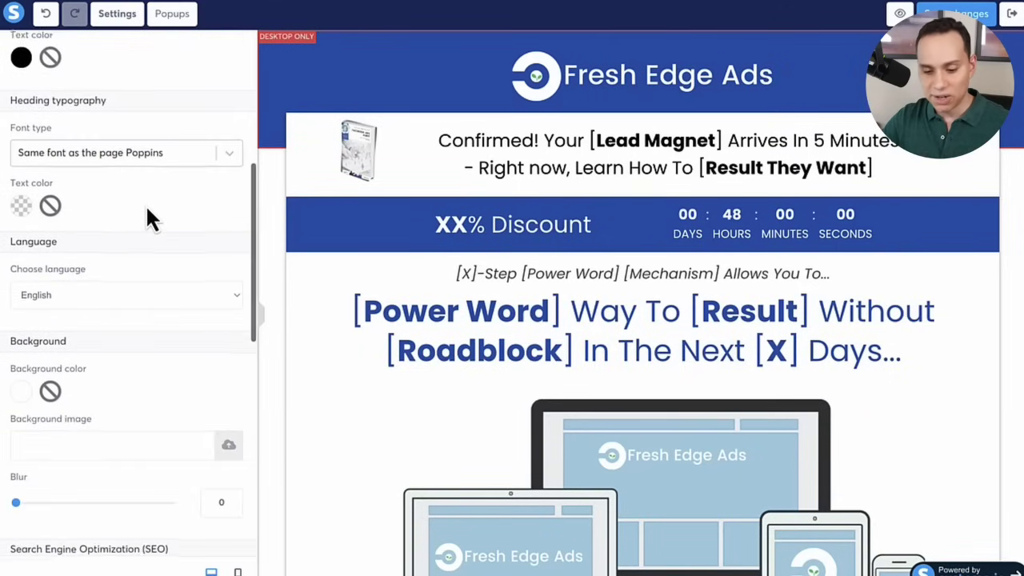
scroll(145, 204, "down", 1)
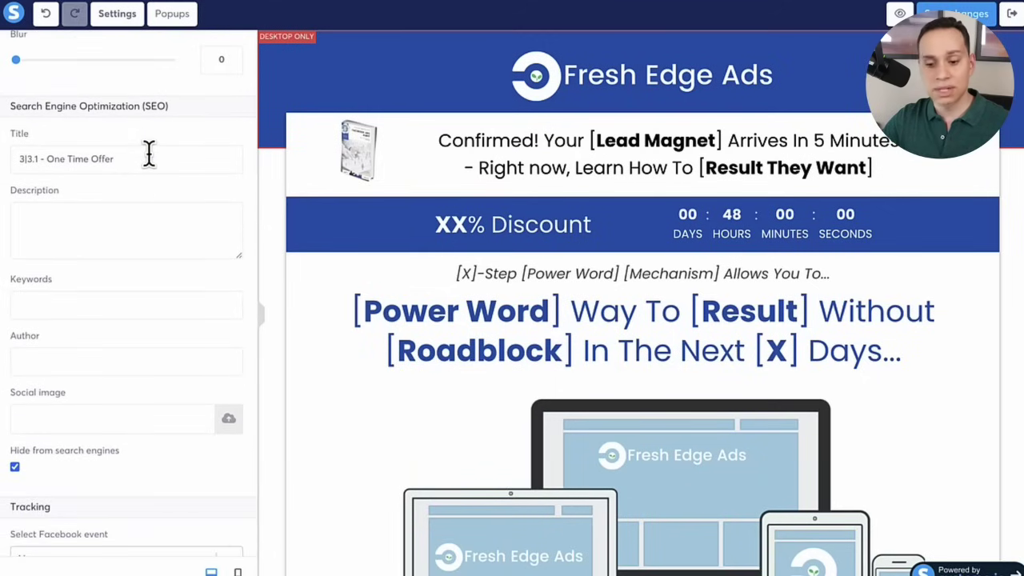
scroll(148, 153, "down", 3)
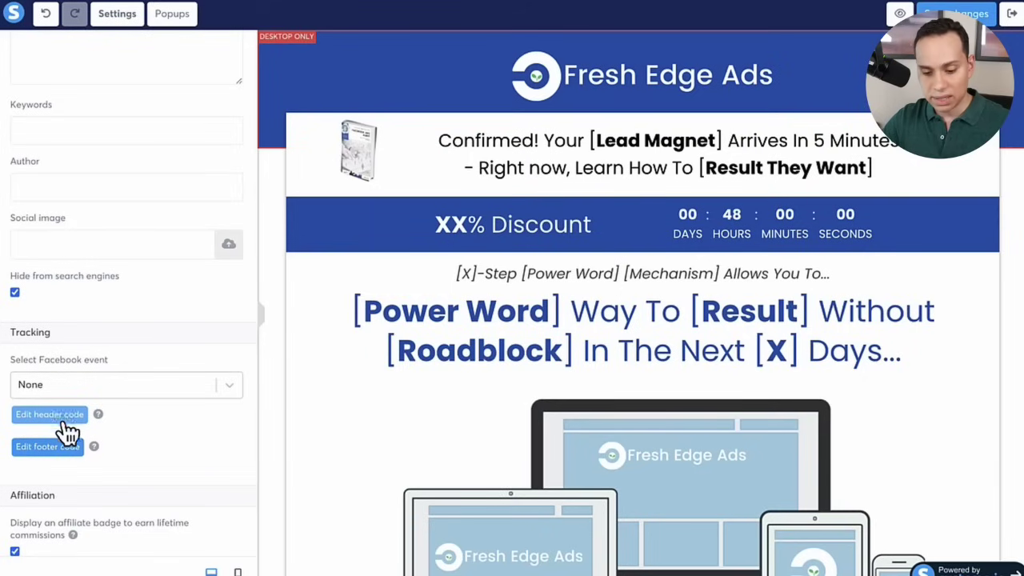
left_click(14, 552)
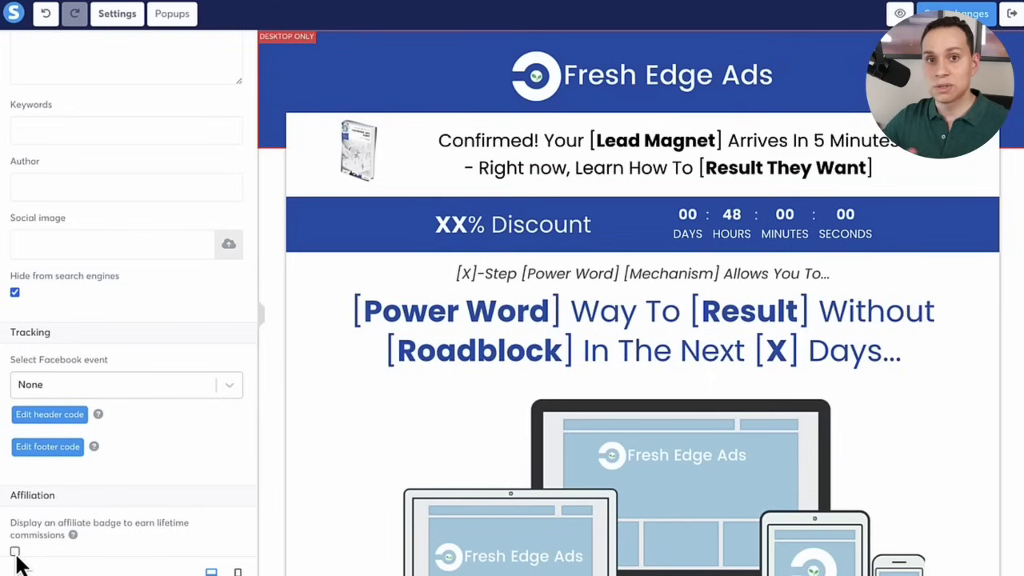
left_click(14, 551)
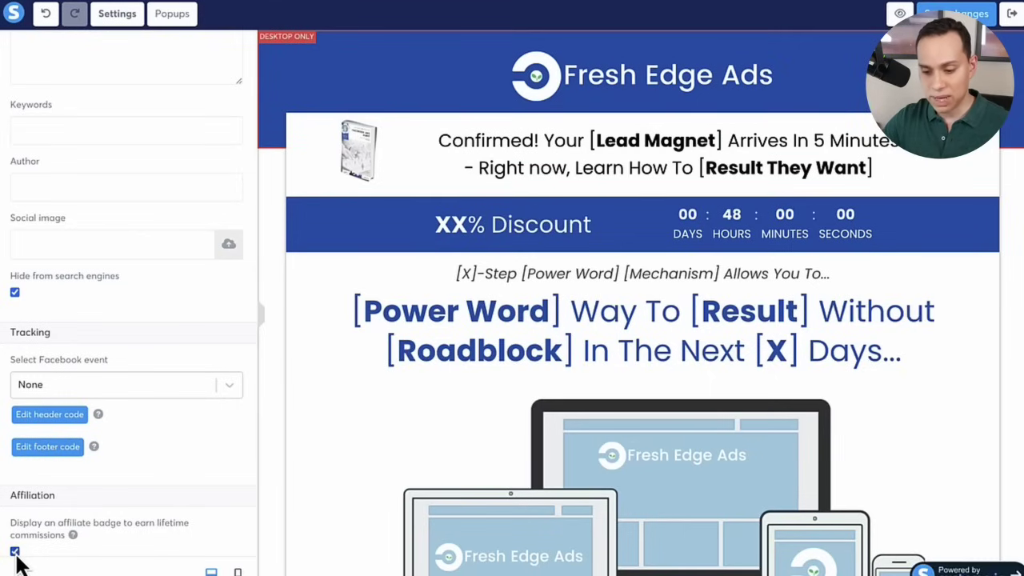
scroll(165, 119, "up", 10)
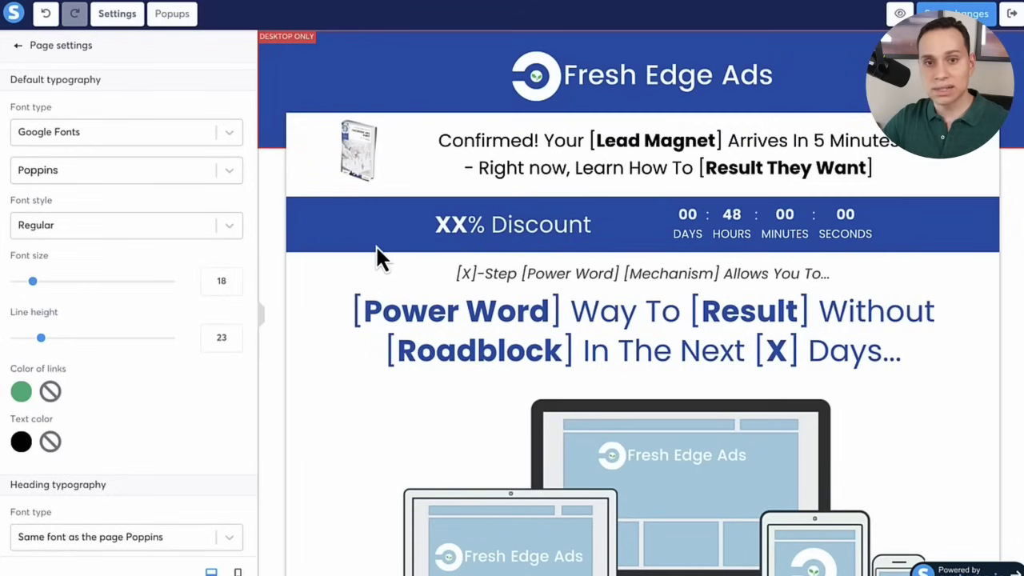
Try several default background colours on the header section, ending with purple BD10E0.
left_click(740, 244)
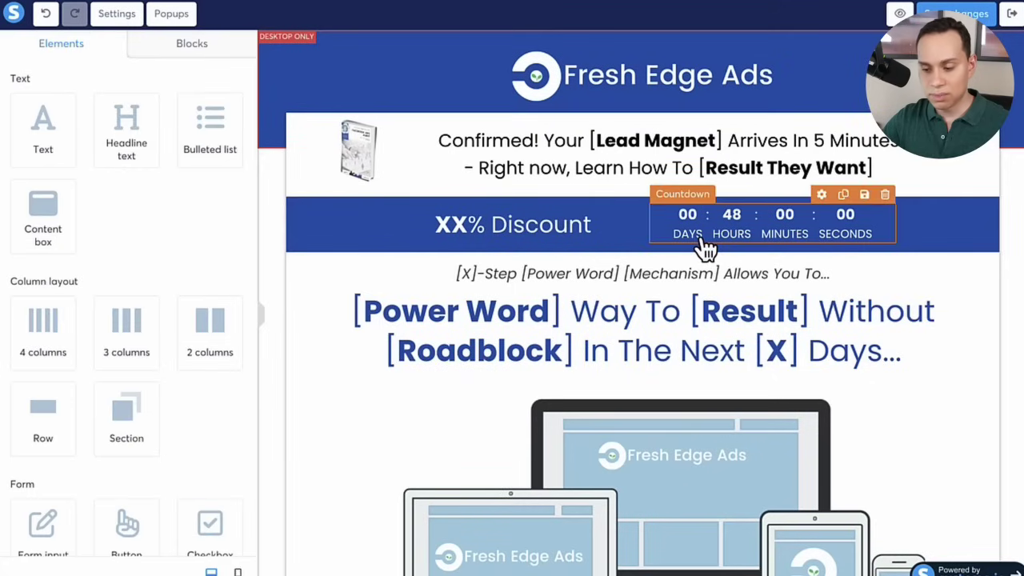
left_click(358, 53)
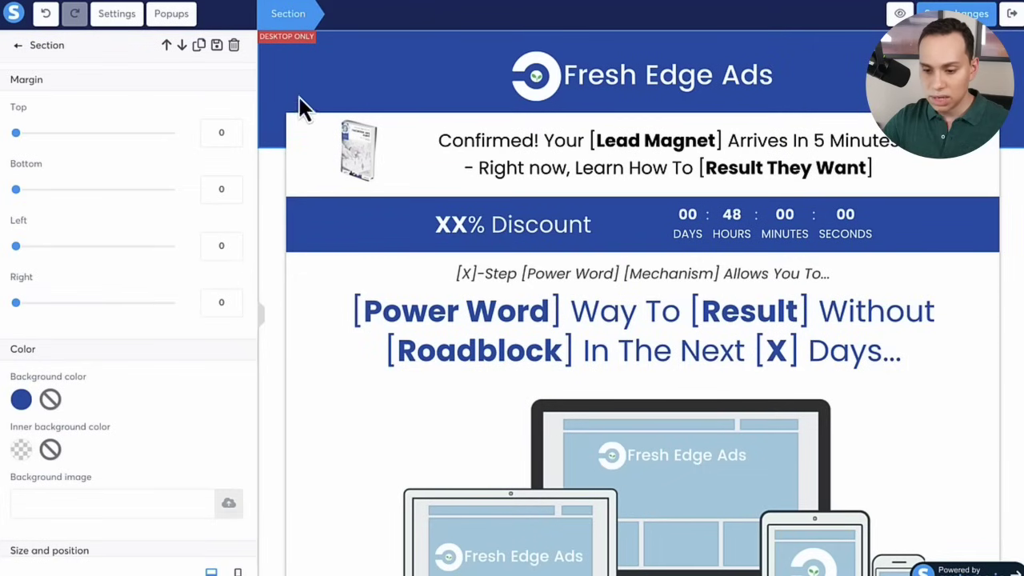
left_click(21, 402)
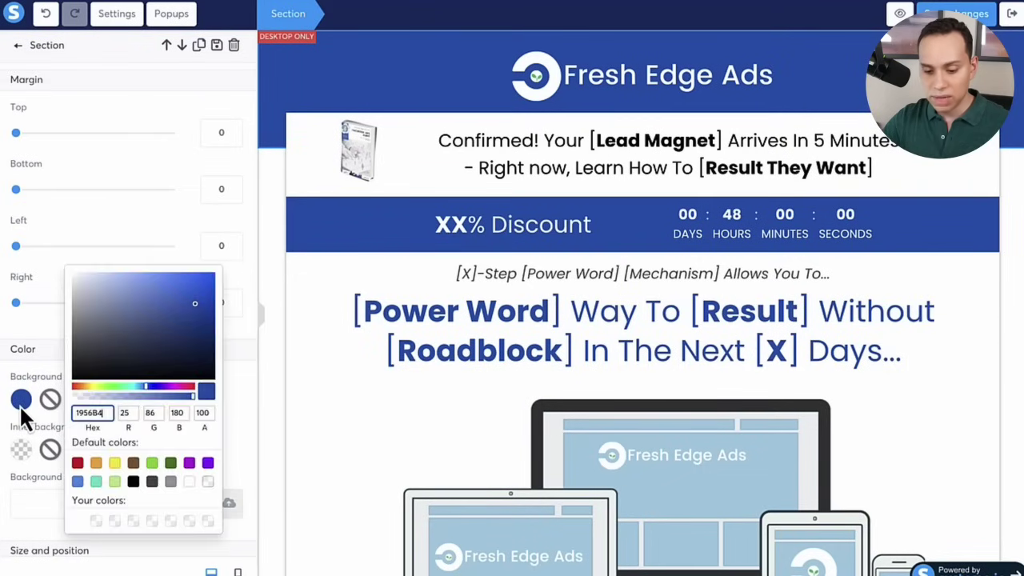
left_click(116, 466)
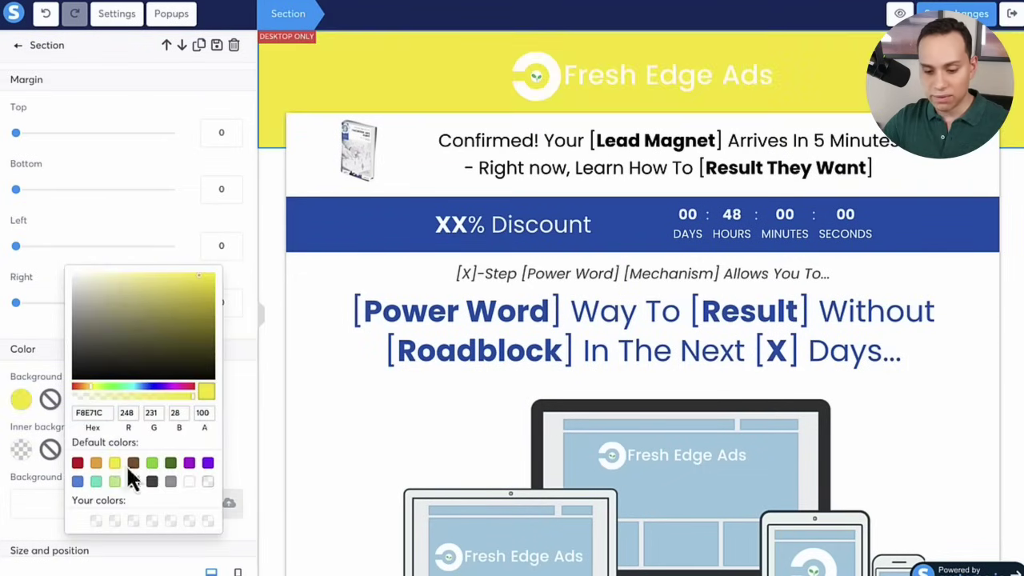
left_click(134, 464)
left_click(152, 464)
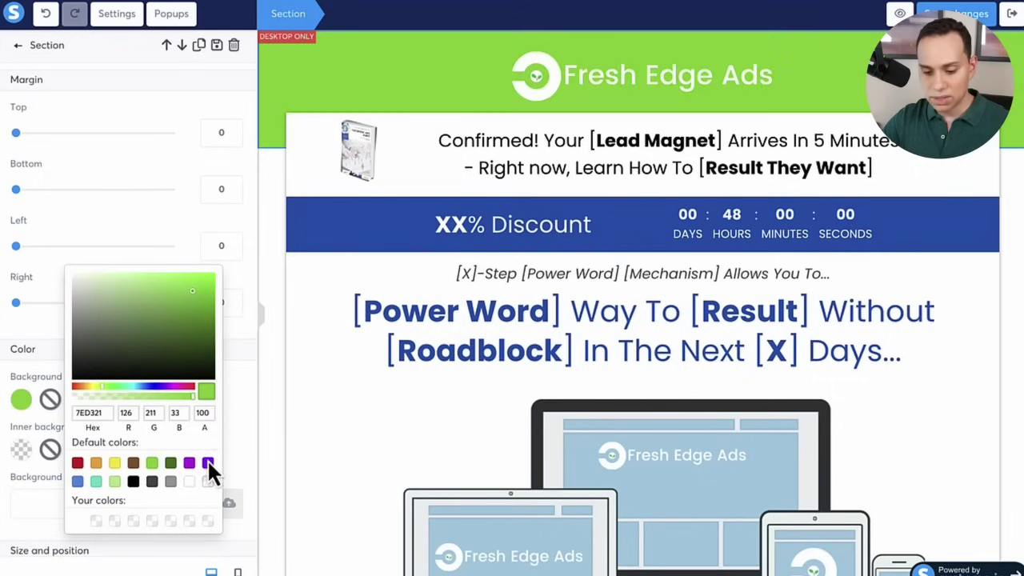
left_click(188, 463)
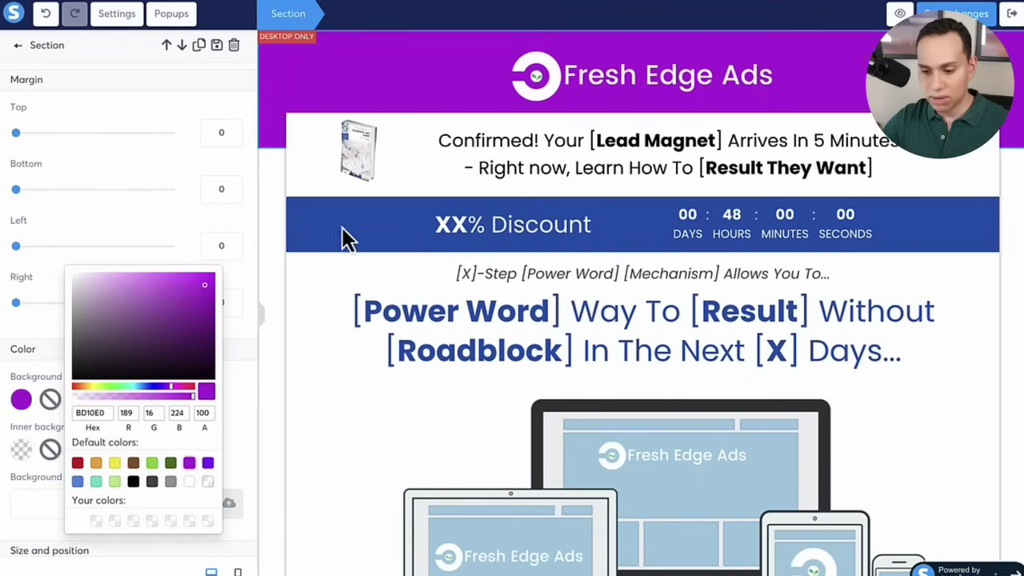
Change the background colour of the discount and countdown row to the default violet.
left_click(396, 246)
left_click(320, 232)
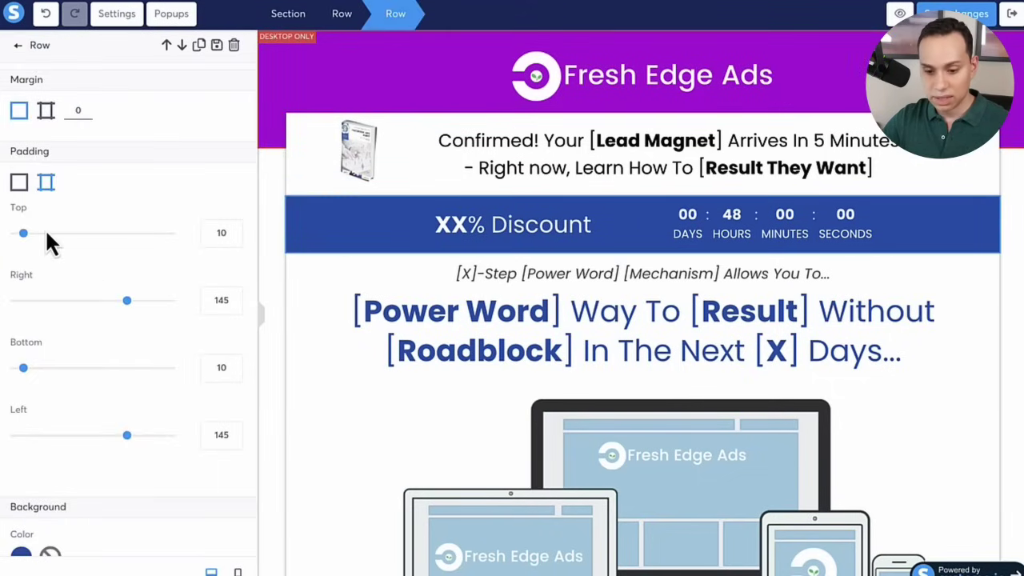
scroll(89, 415, "down", 3)
left_click(22, 319)
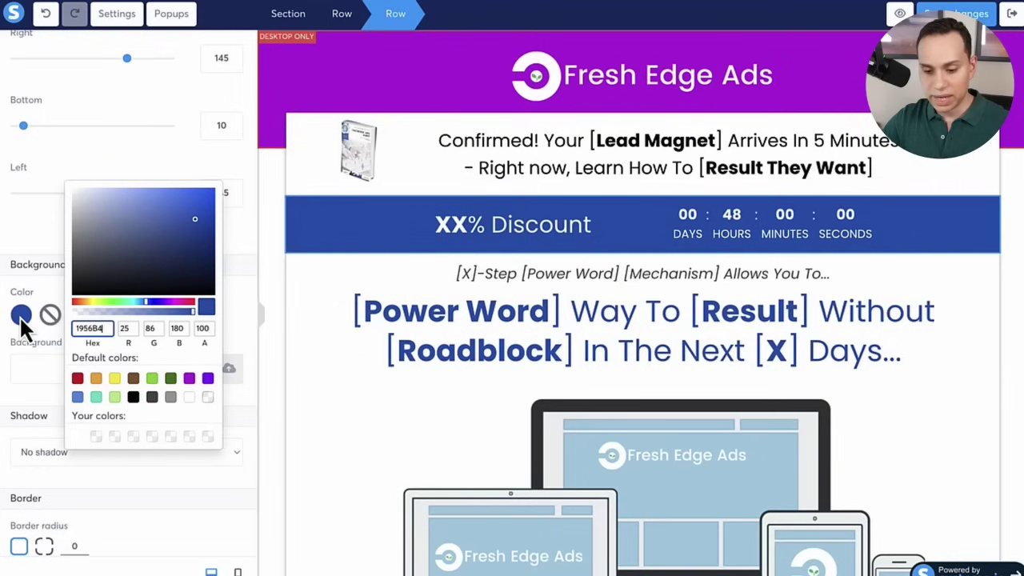
left_click(207, 378)
left_click(464, 356)
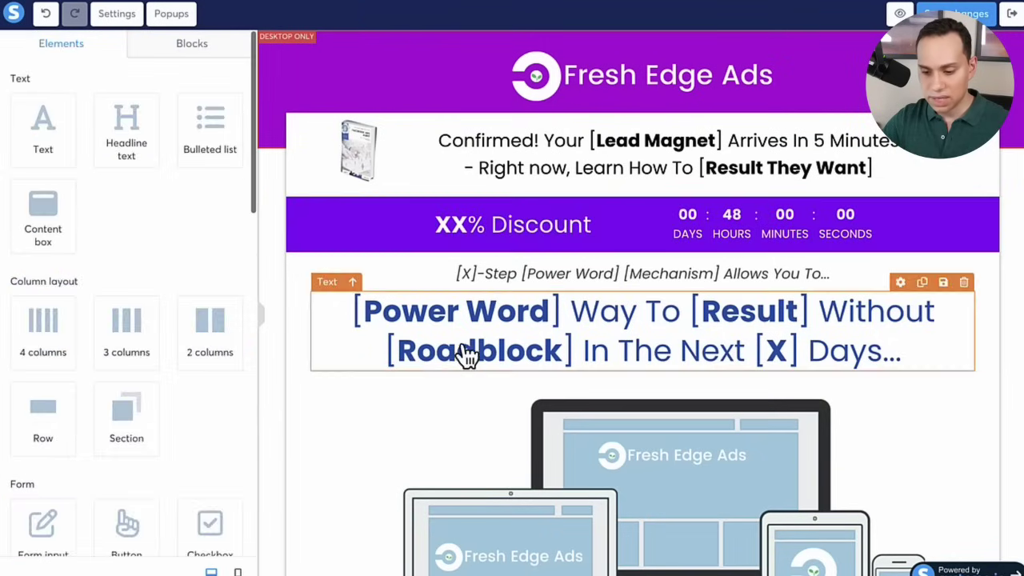
Recolour the entire main headline above the device mockup to the default violet.
left_click(432, 356)
key("ctrl+a")
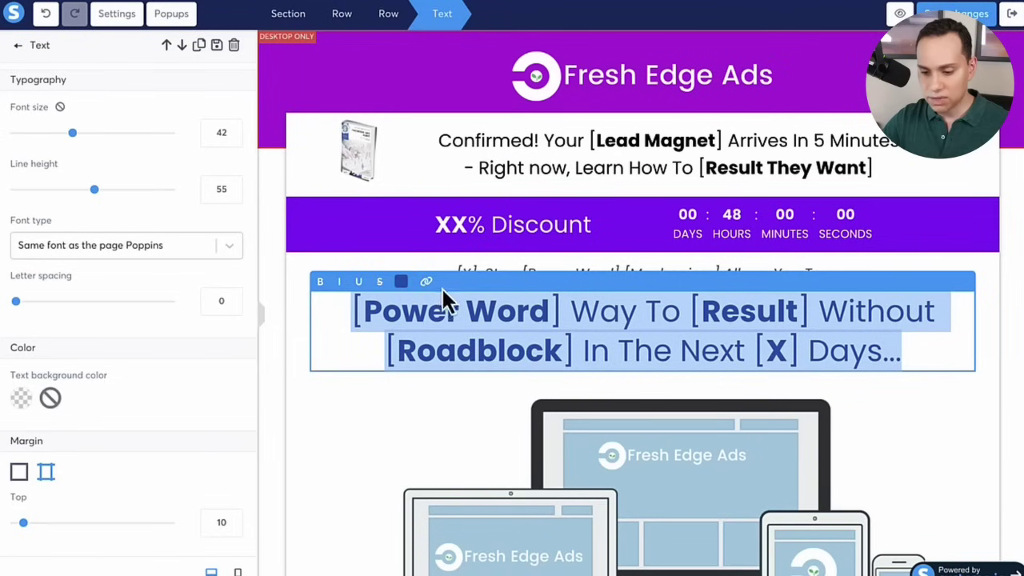
left_click(403, 282)
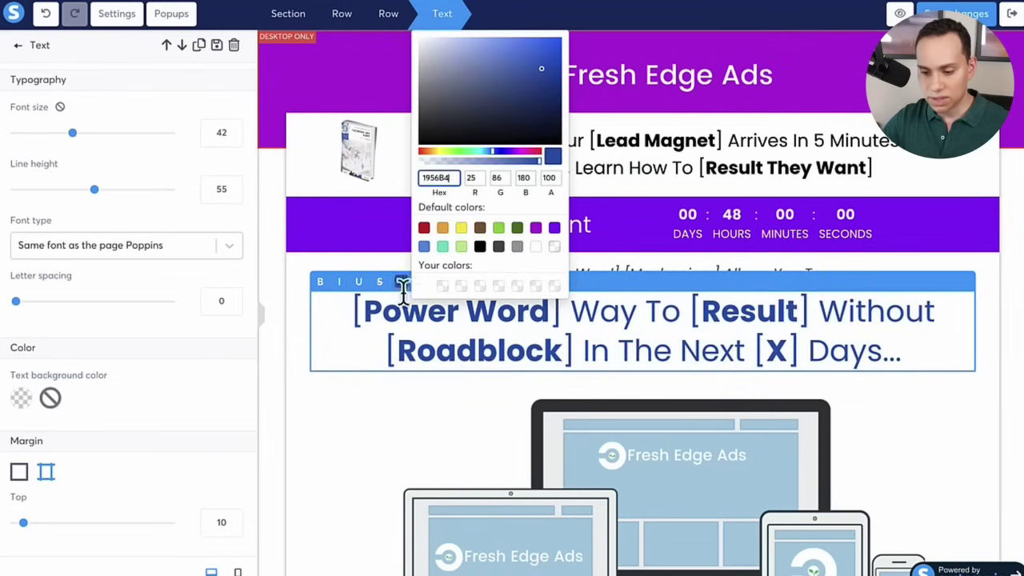
left_click(554, 228)
left_click(300, 359)
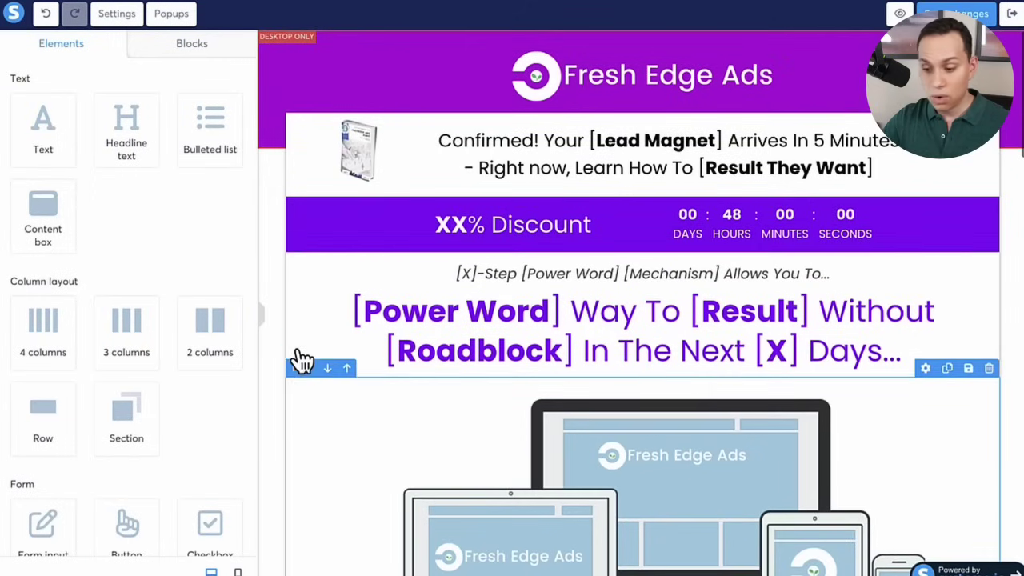
Examine the lower sections of the sales letter, including the guarantee box and testimonials, for their colours.
scroll(350, 233, "down", 20)
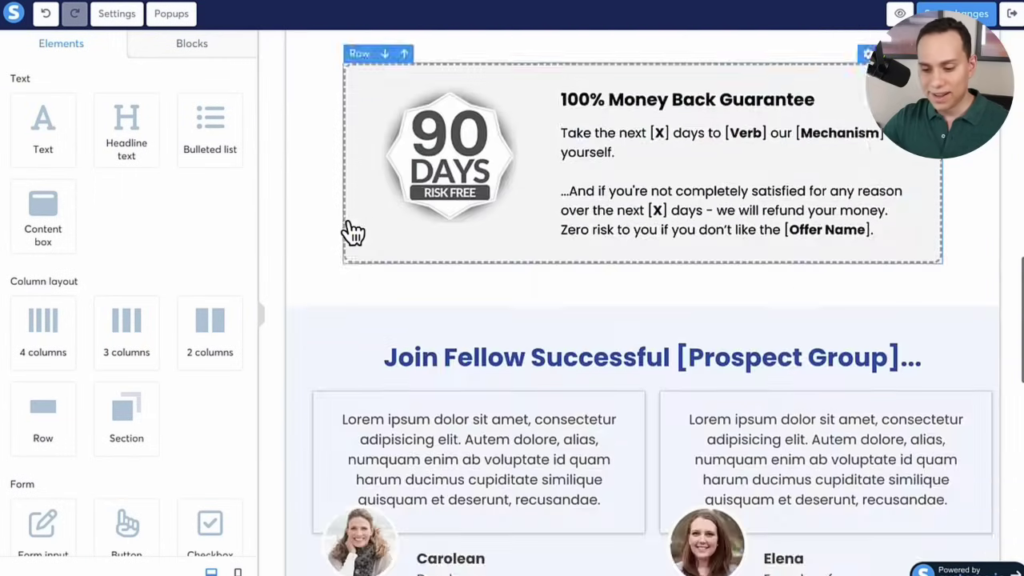
scroll(352, 232, "down", 5)
scroll(352, 232, "up", 20)
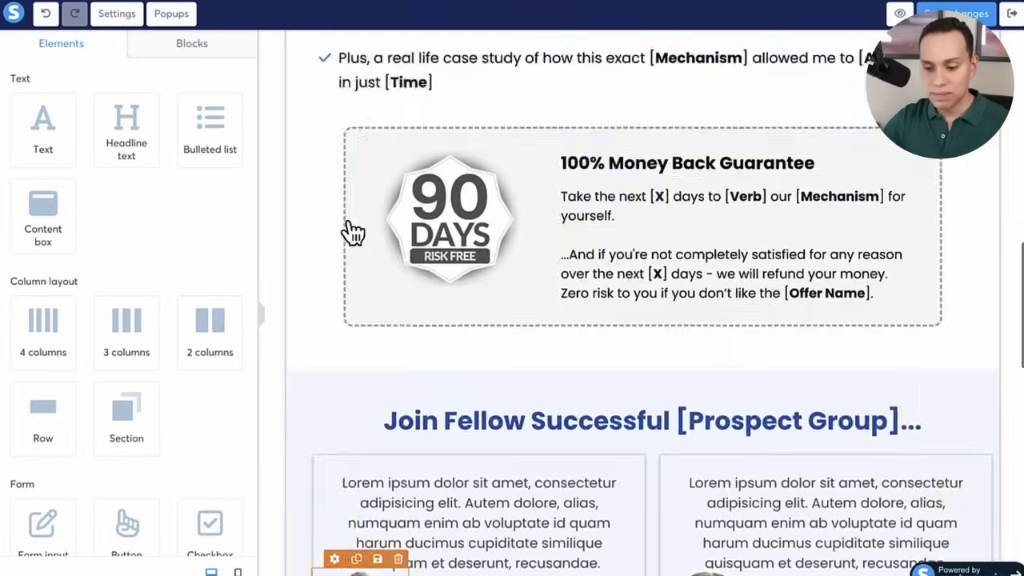
scroll(353, 232, "up", 5)
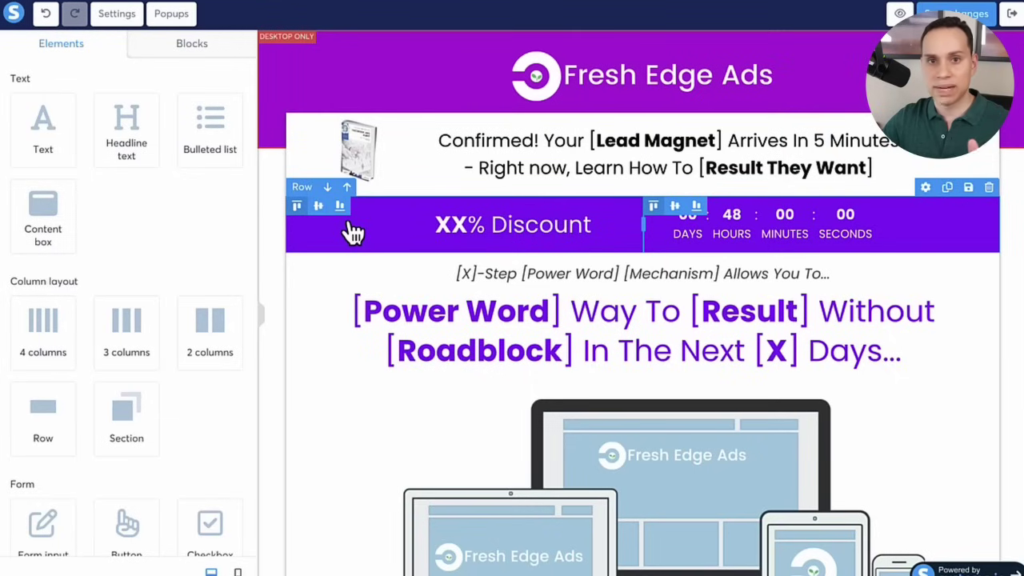
scroll(498, 237, "down", 20)
scroll(499, 238, "up", 2)
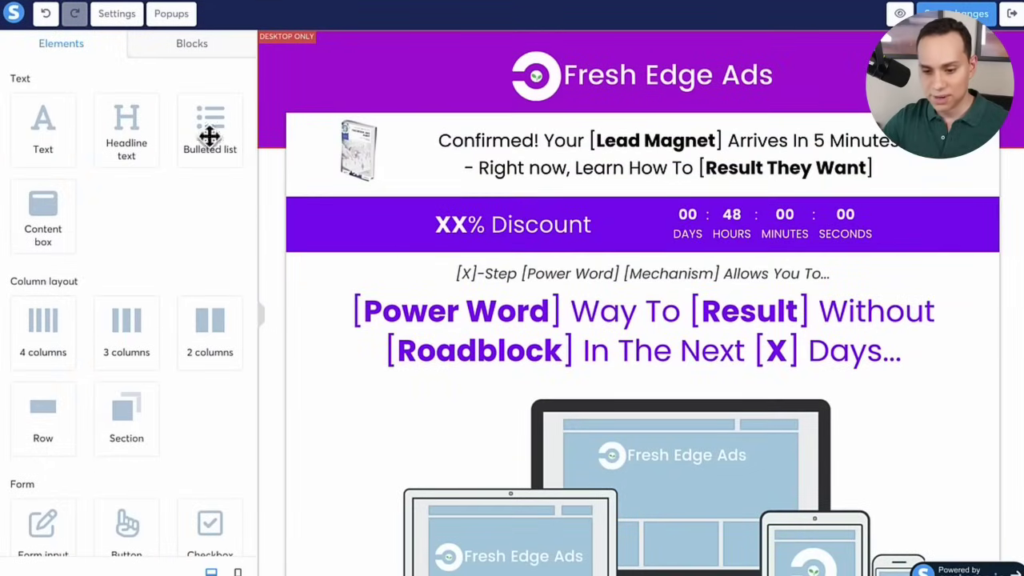
Undo the colour changes to the headline, the discount row and the header section.
left_click(47, 14)
left_click(46, 16)
left_click(46, 17)
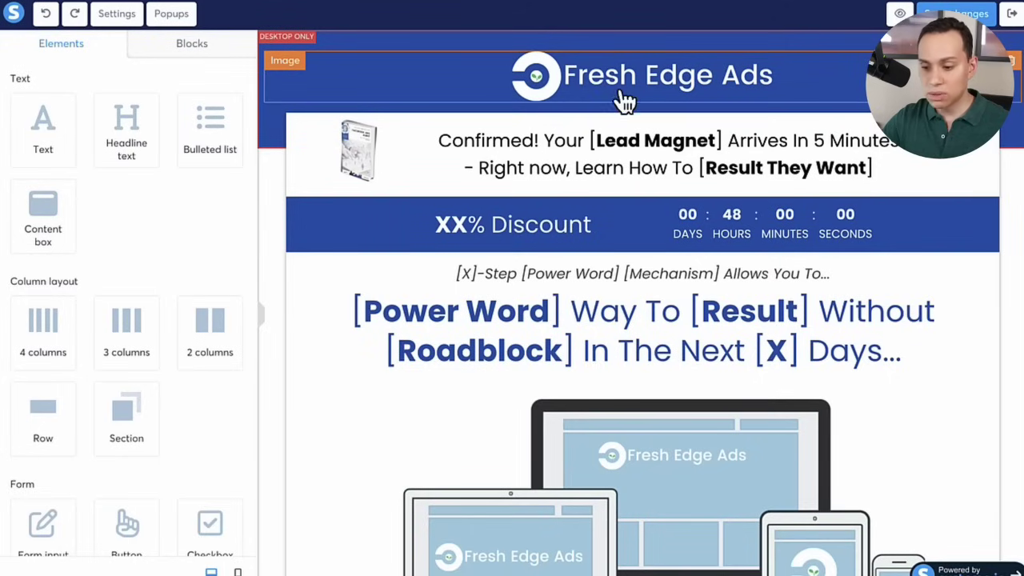
Try deleting the lead magnet confirmation row above the discount bar, and undo the deletion.
left_click(570, 174)
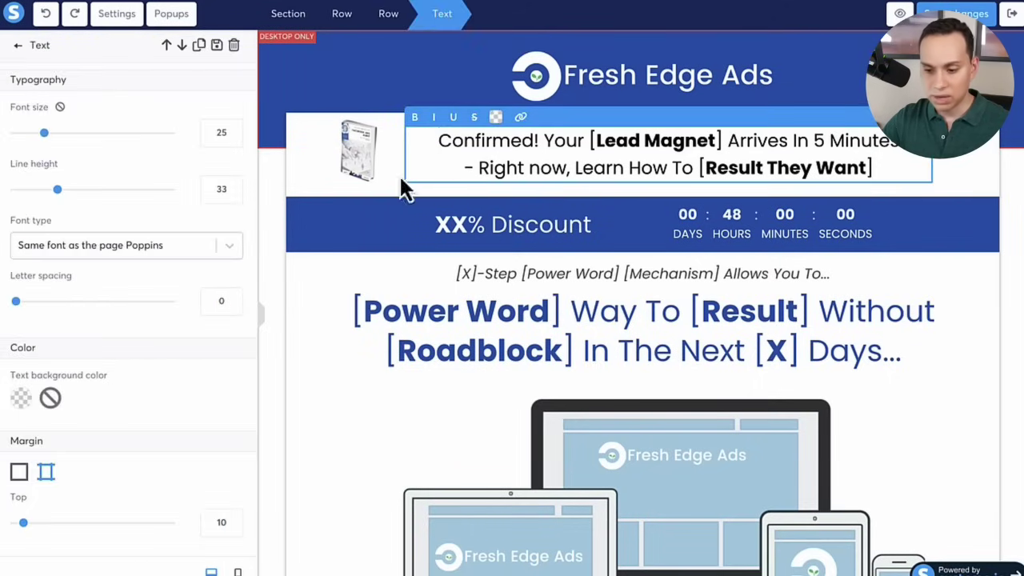
left_click(303, 192)
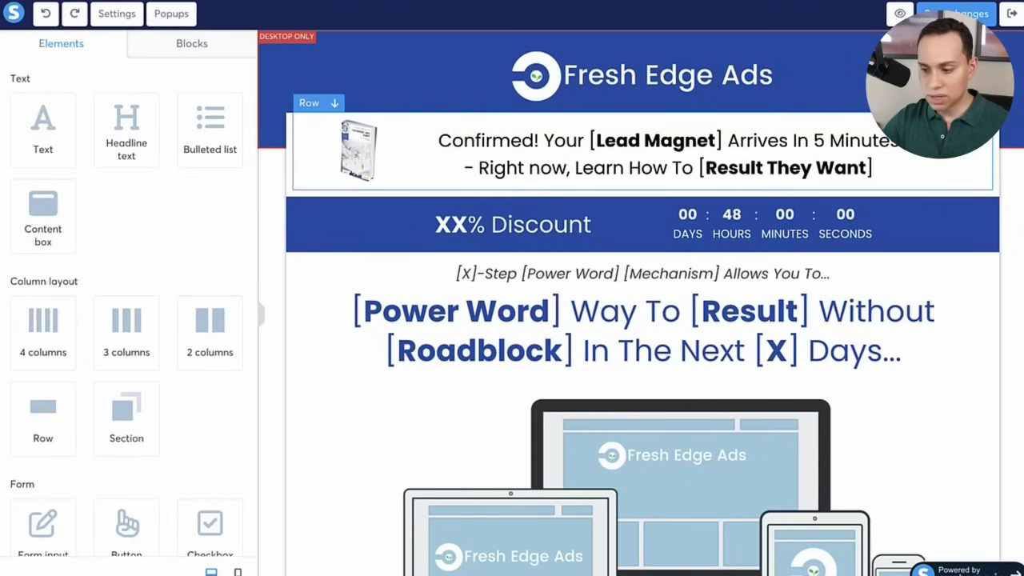
left_click(988, 102)
left_click(555, 80)
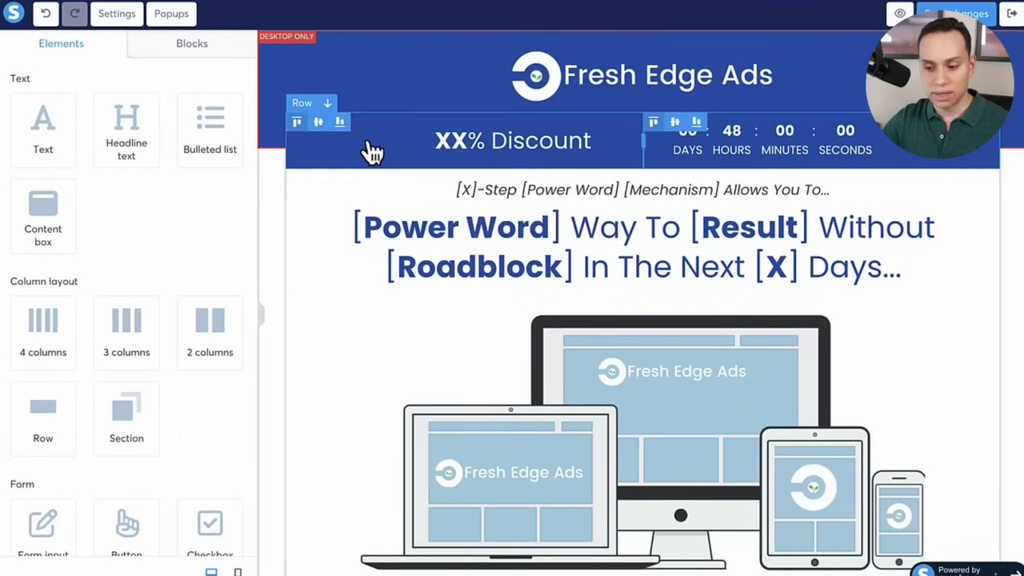
left_click(46, 14)
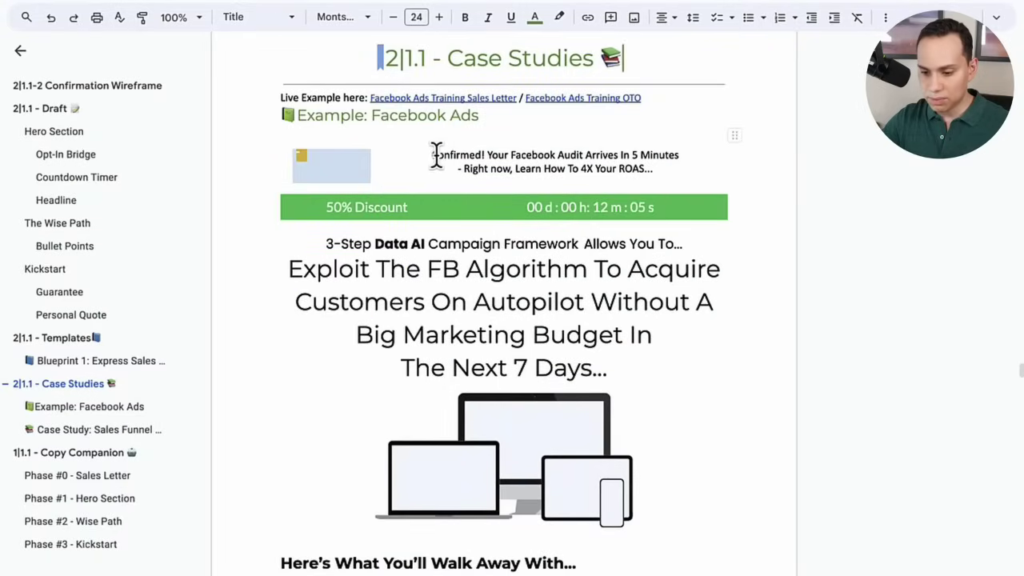
Replace the confirmation text with "Confirmed! Your Facebook Audit Arrives In 5 Minutes - Right now, Learn How To 4X Your ROAS..." copied from the Google Docs example.
left_click(432, 154)
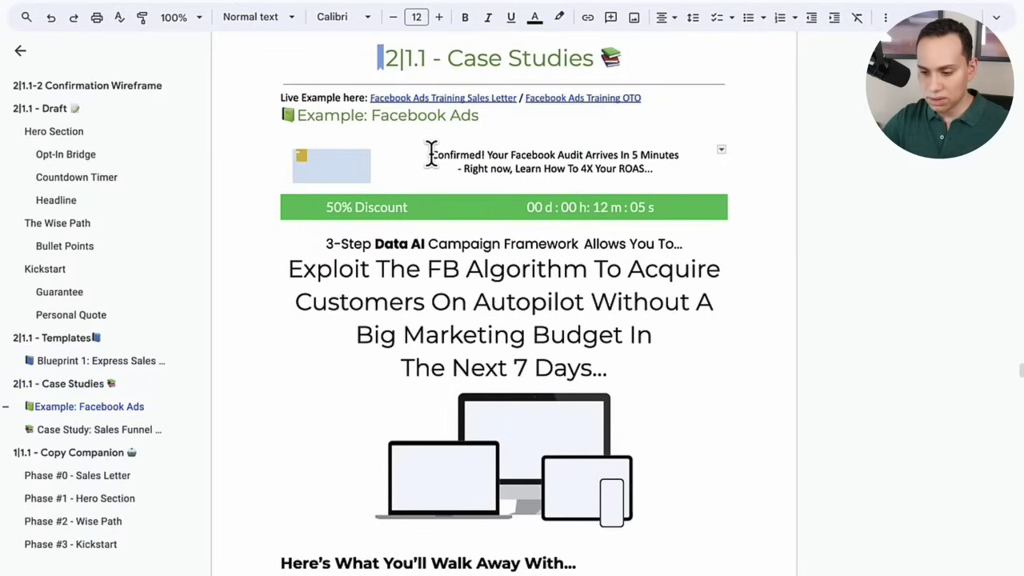
left_click(664, 168, "shift")
key("ctrl+c")
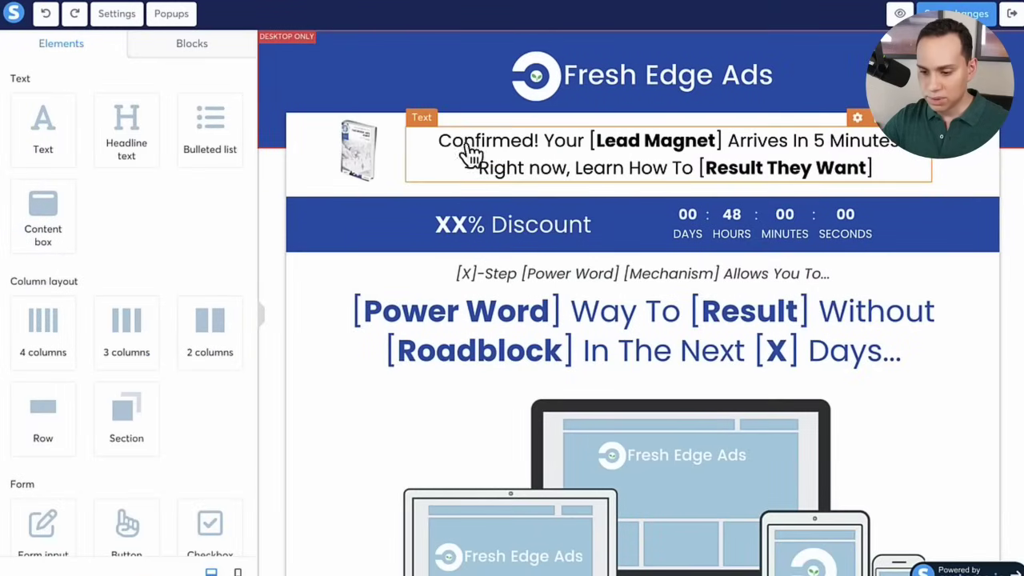
left_click(441, 144)
left_click(875, 167, "shift")
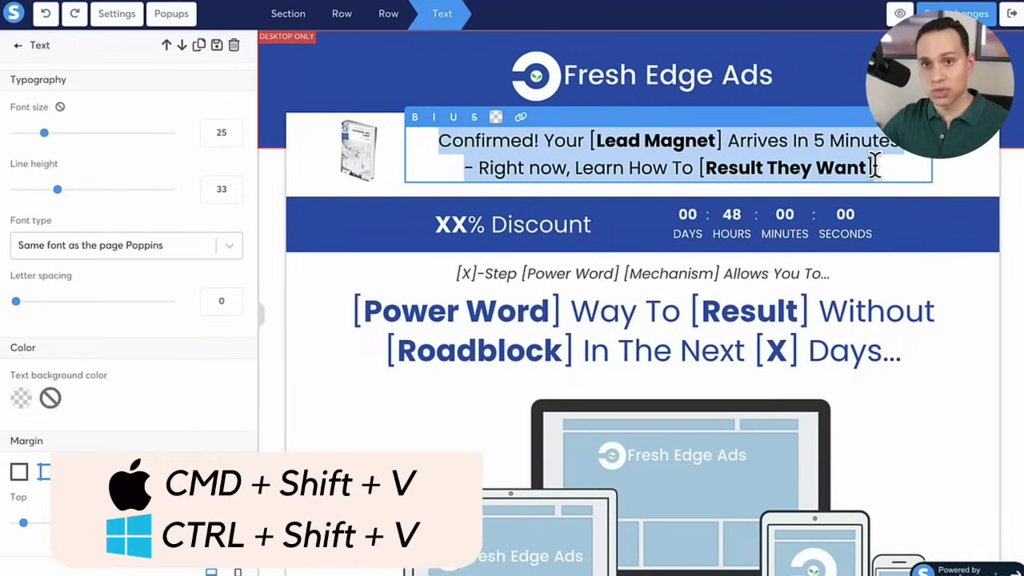
key("ctrl+shift+v")
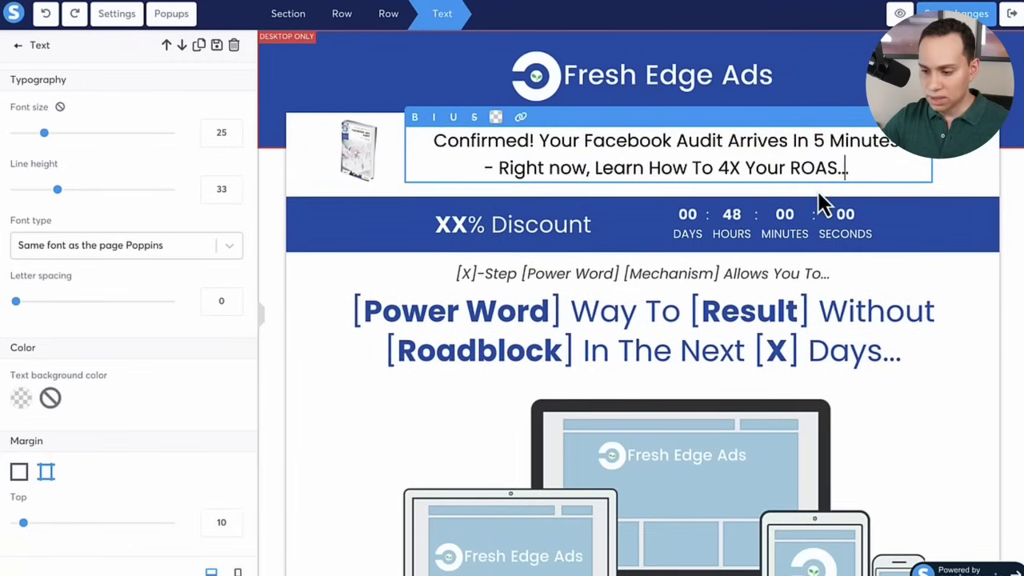
Make "Facebook Audit" and "Learn How To 4X Your ROAS" bold in the confirmation text.
left_click(583, 141)
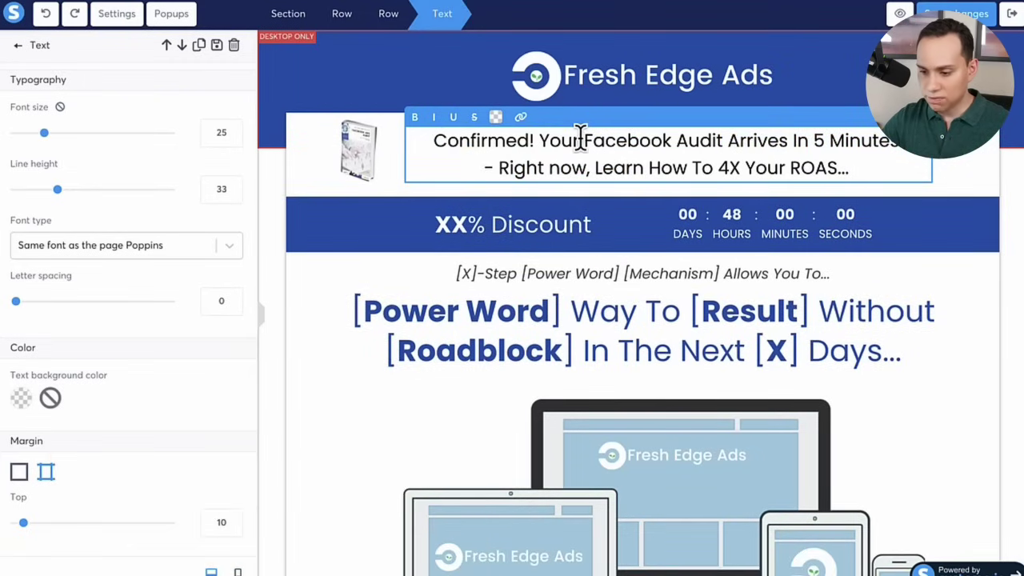
key("ctrl+shift+Right")
key("ctrl+shift+Right")
key("ctrl+b")
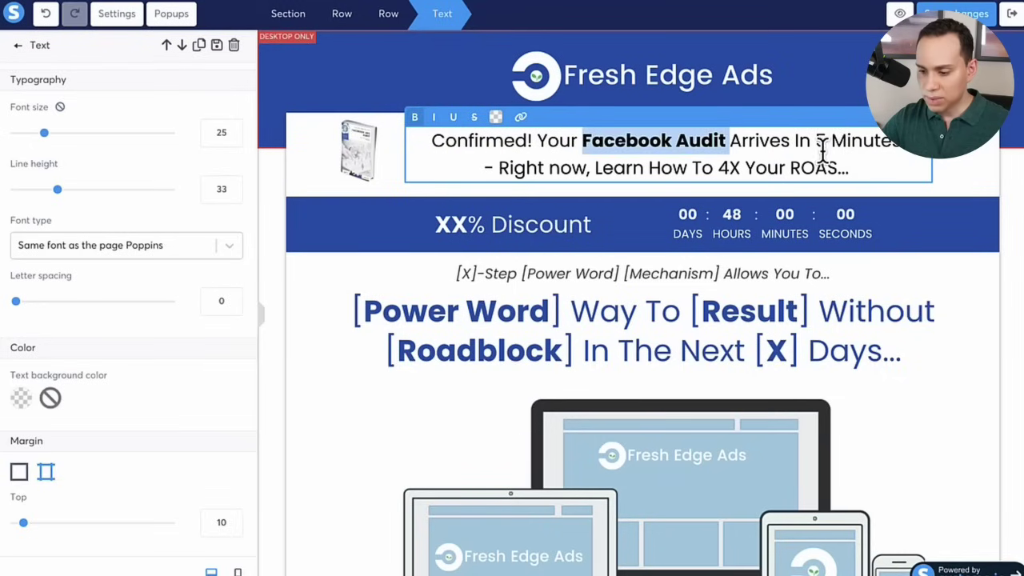
left_click(592, 166)
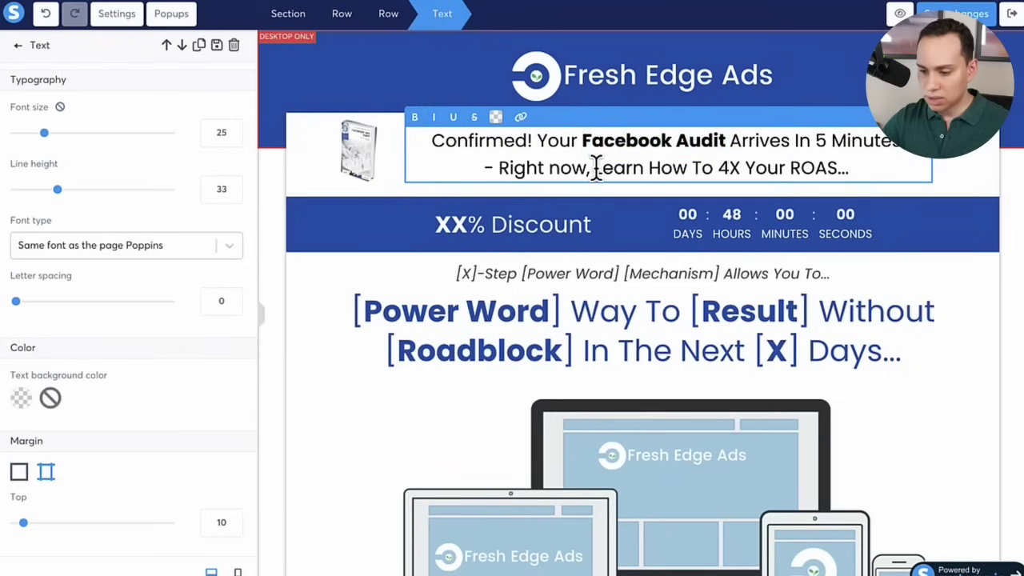
left_click(839, 168, "shift")
key("ctrl+b")
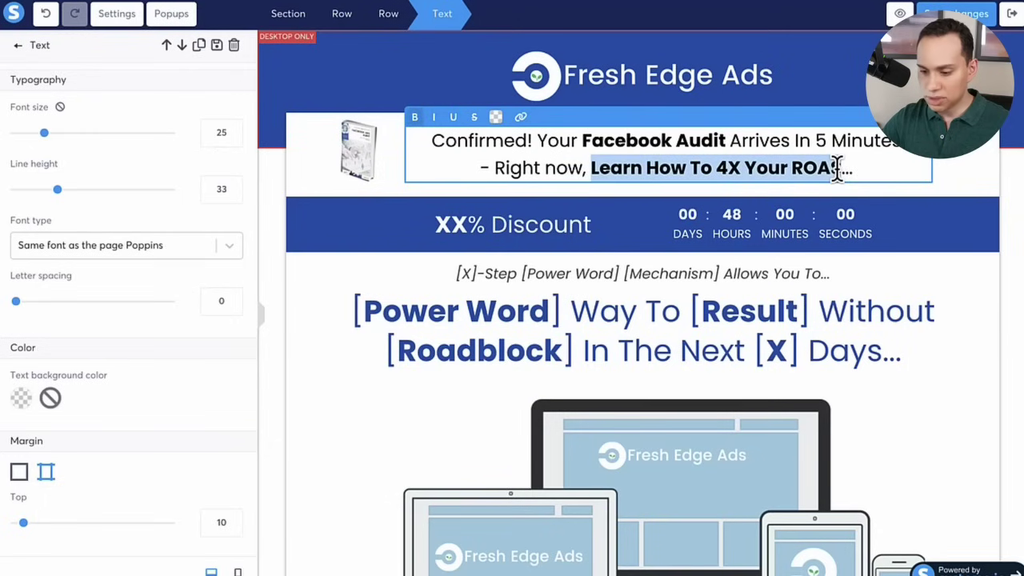
scroll(473, 163, "down", 1)
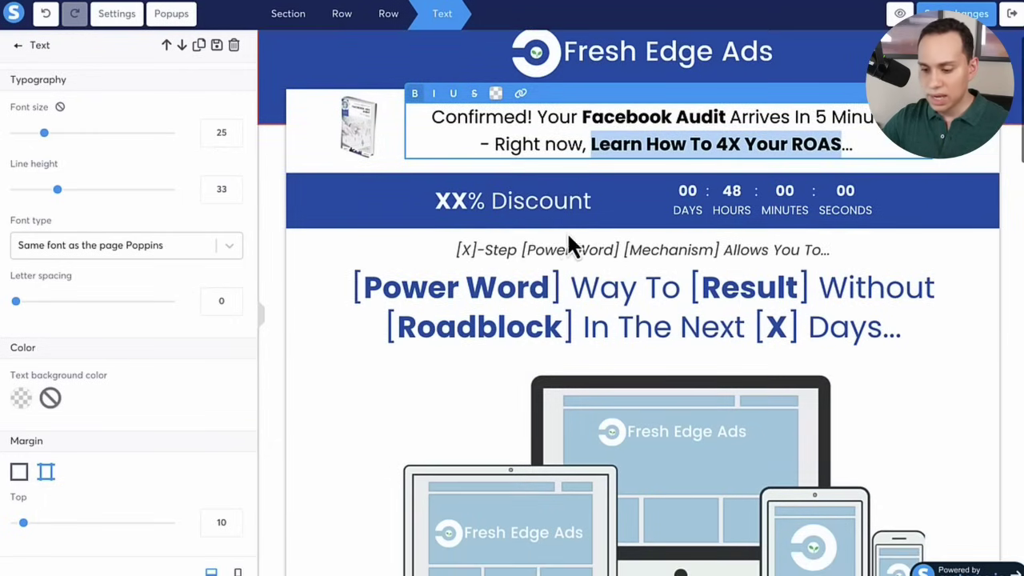
left_click(562, 238)
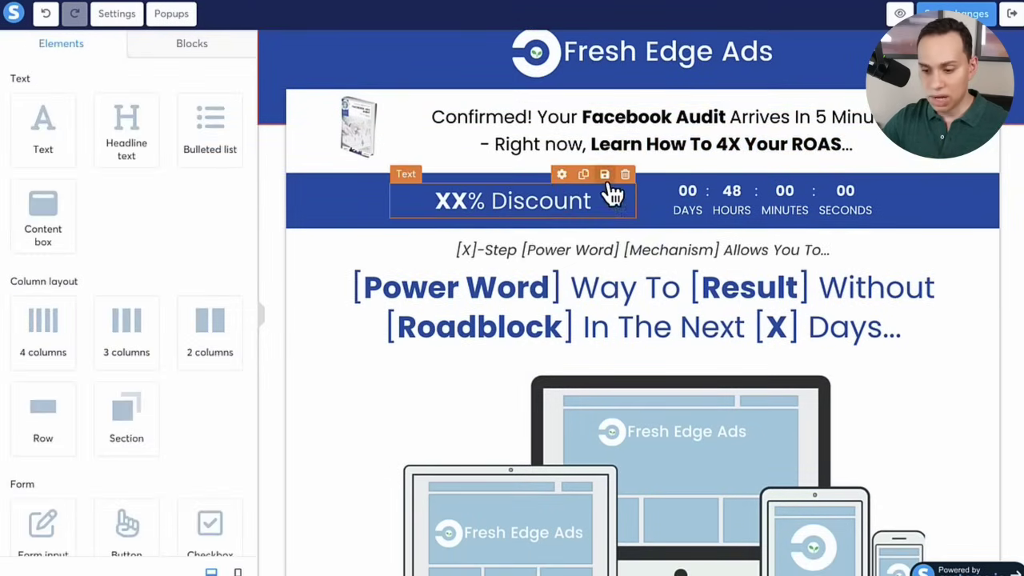
Replace the XX placeholder in the discount text with 50.
scroll(552, 192, "down", 2)
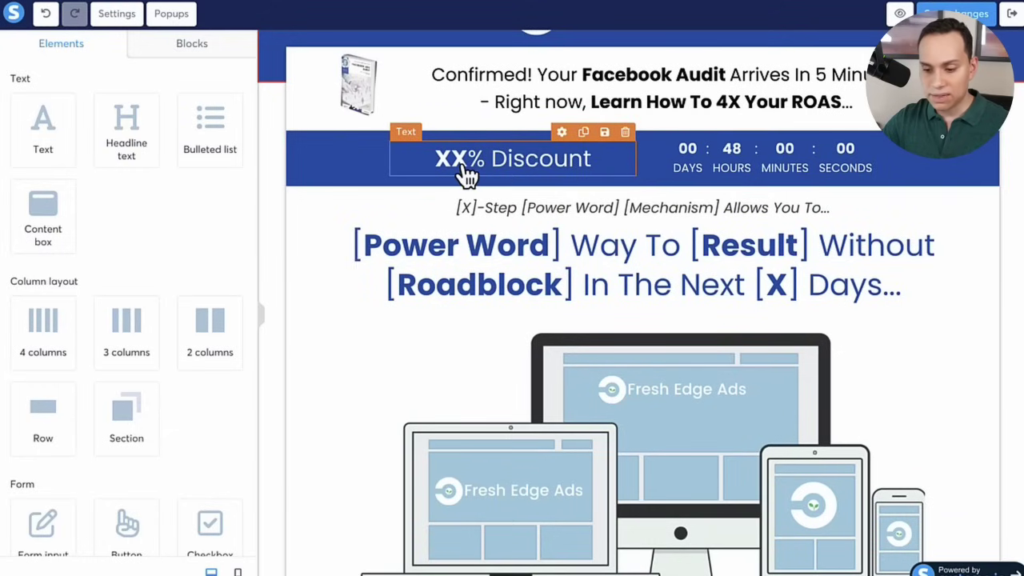
left_click(460, 164)
double_click(466, 160)
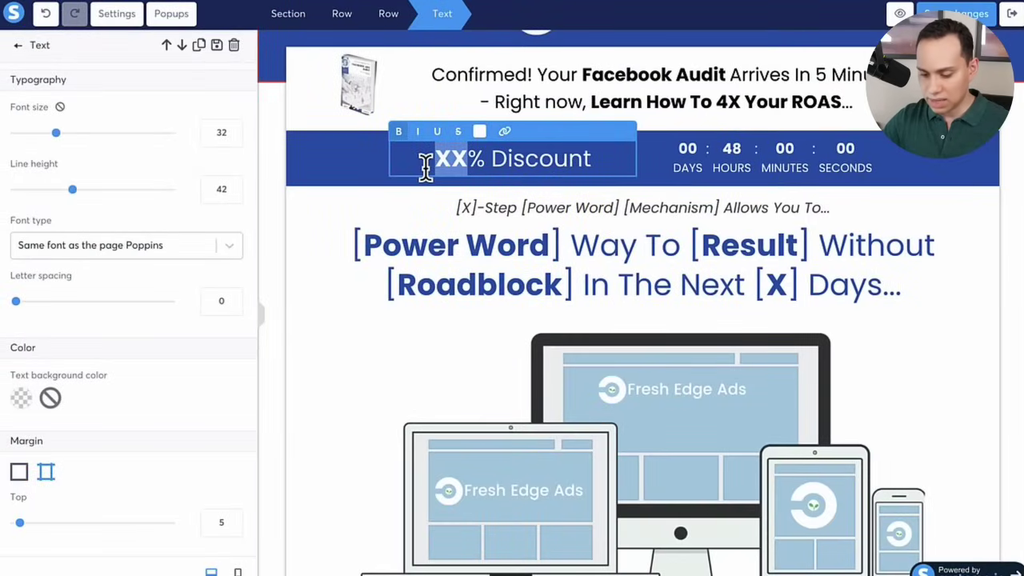
type("50")
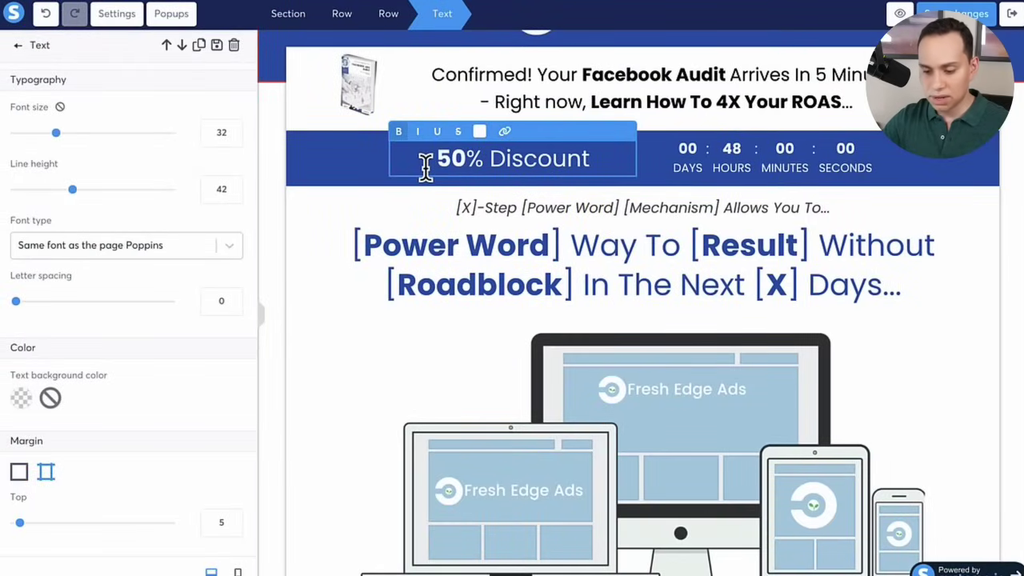
Examine the countdown timer's settings and browse the available page elements.
left_click(768, 165)
left_click(879, 176)
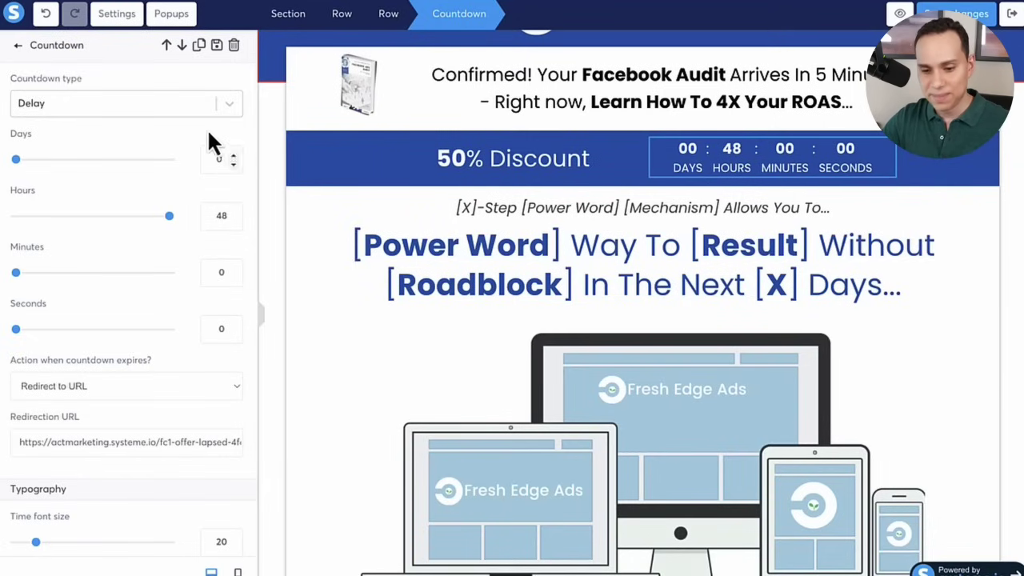
left_click(726, 173)
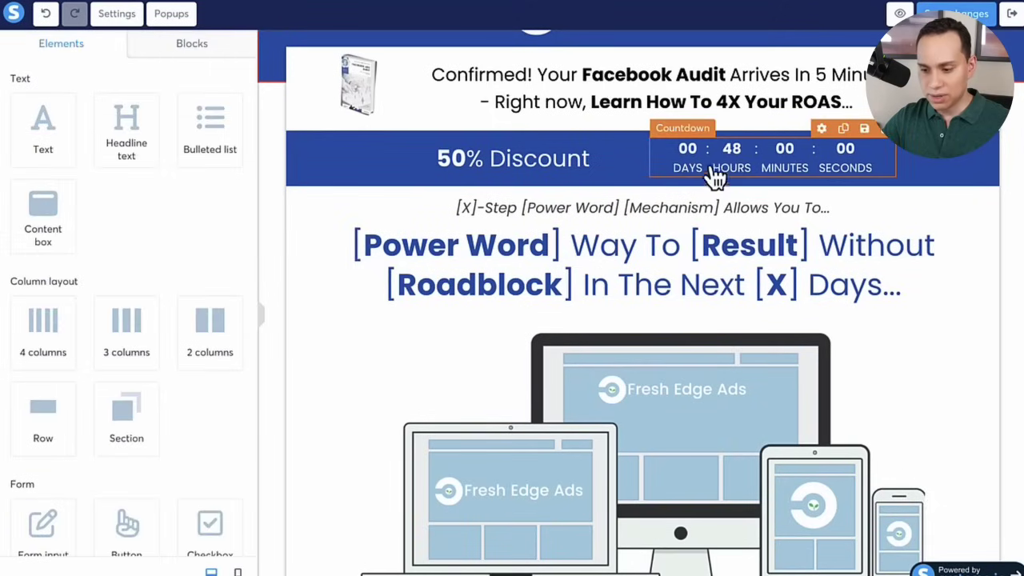
left_click(710, 169)
left_click(322, 211)
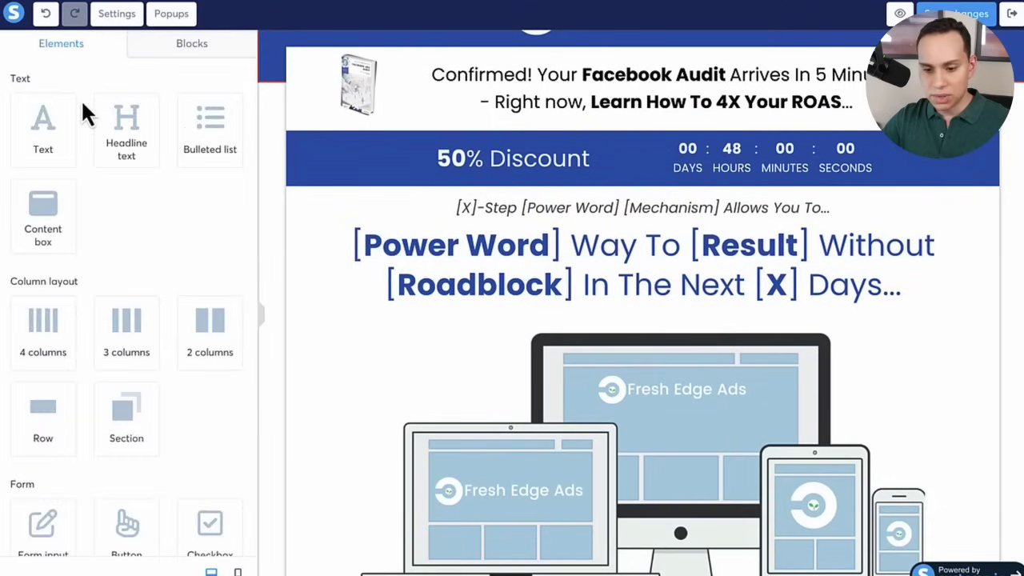
scroll(91, 232, "down", 8)
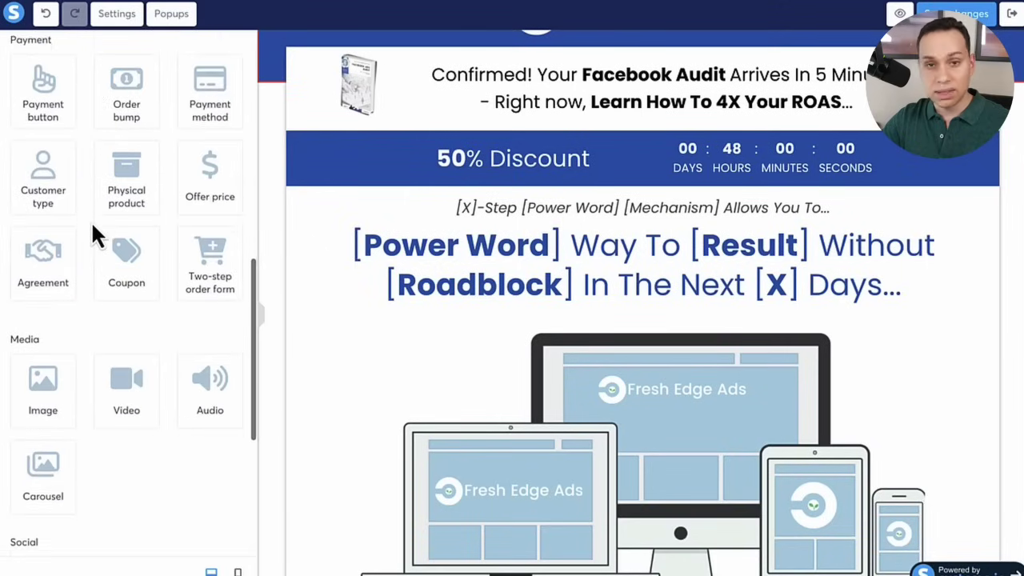
scroll(91, 230, "up", 8)
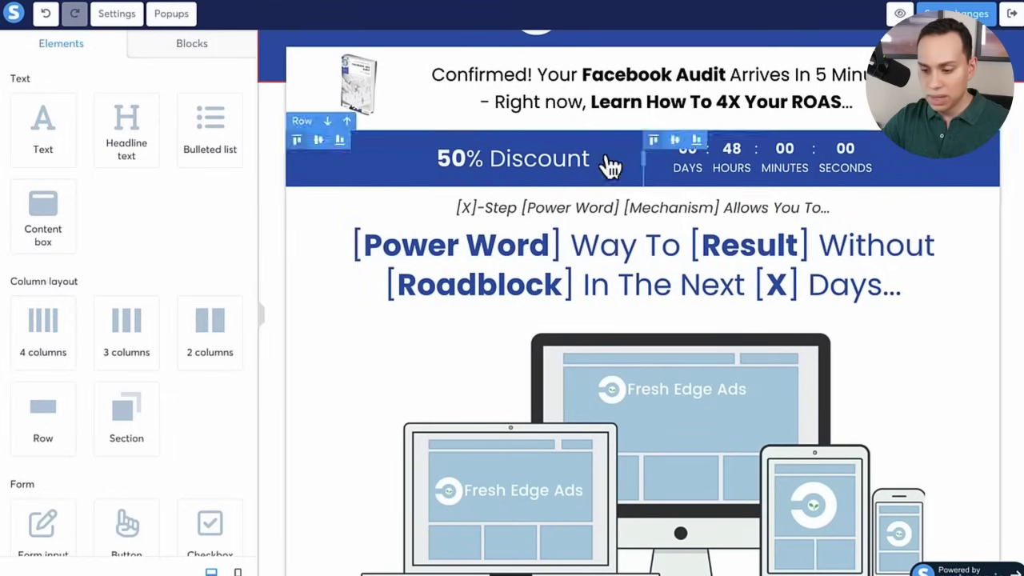
Keep the countdown type as Delay and set the timer to 0 hours, 15 minutes and 3 seconds.
left_click(727, 177)
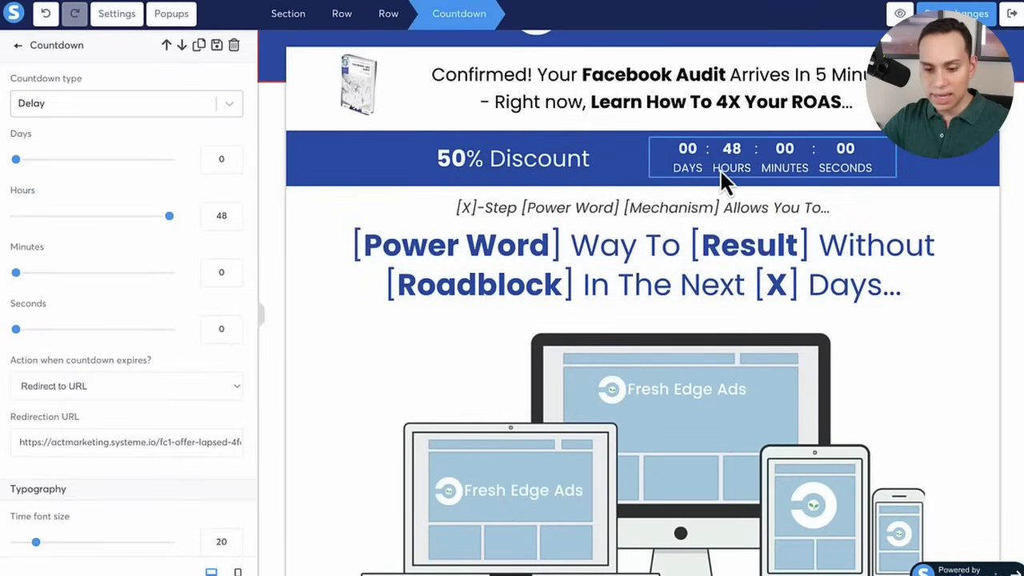
left_click(229, 104)
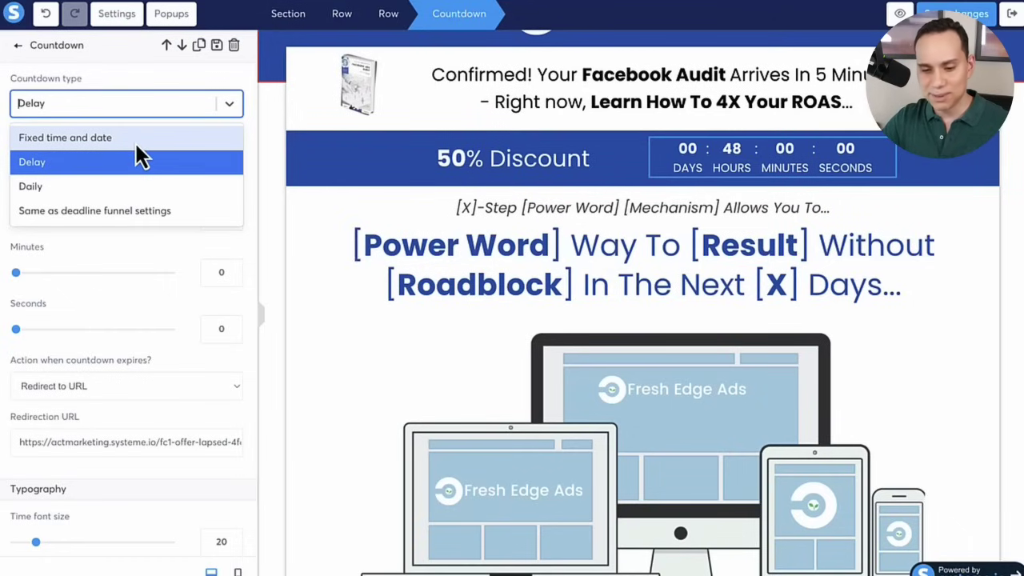
left_click(100, 164)
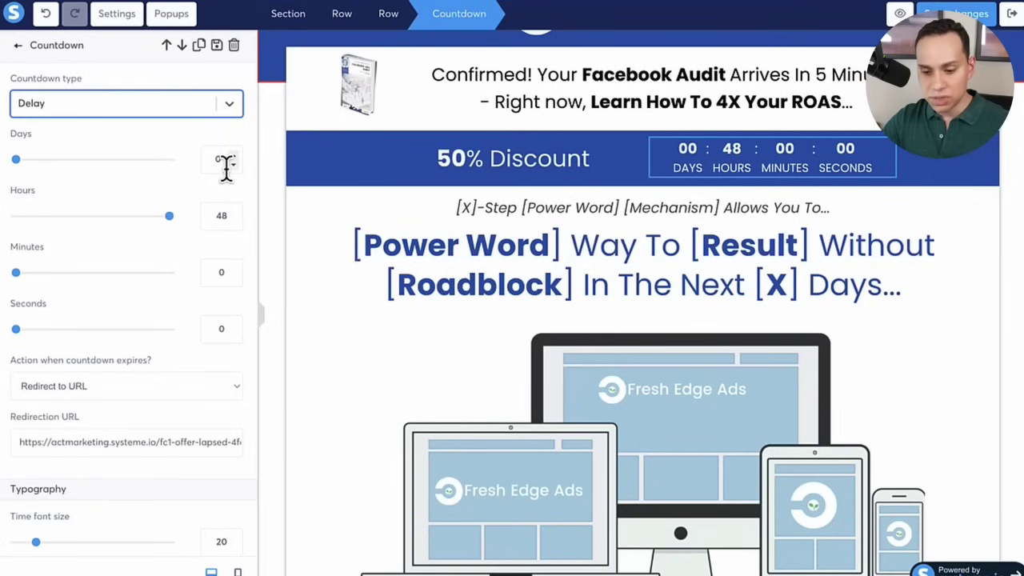
left_click(218, 213)
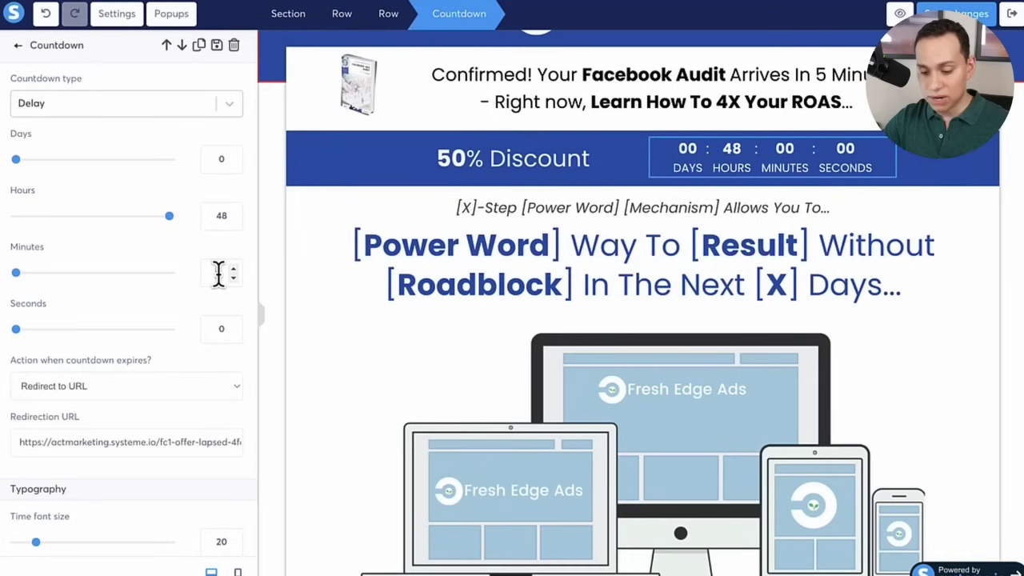
type("15")
double_click(222, 218)
type("0")
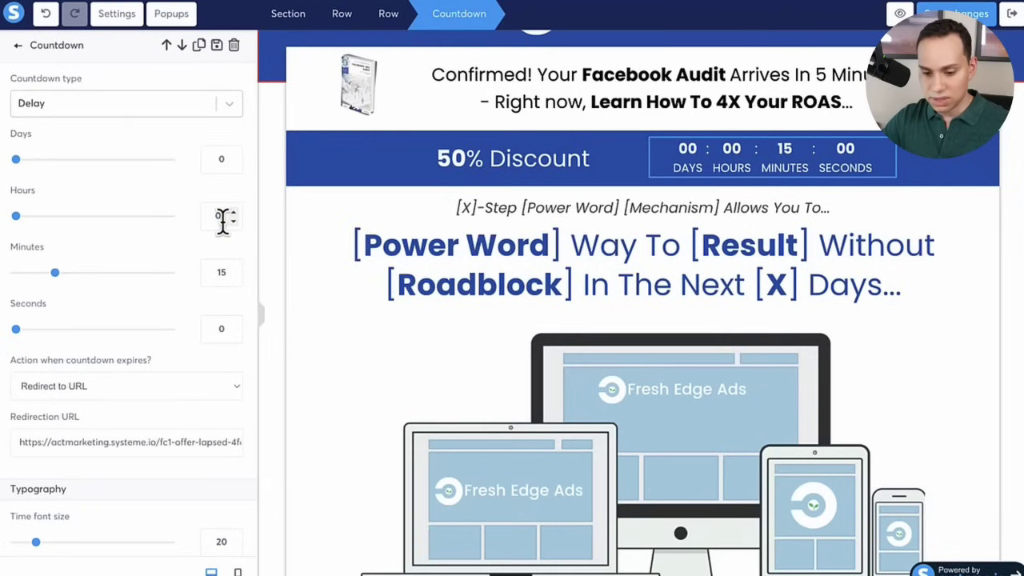
double_click(220, 328)
type("03")
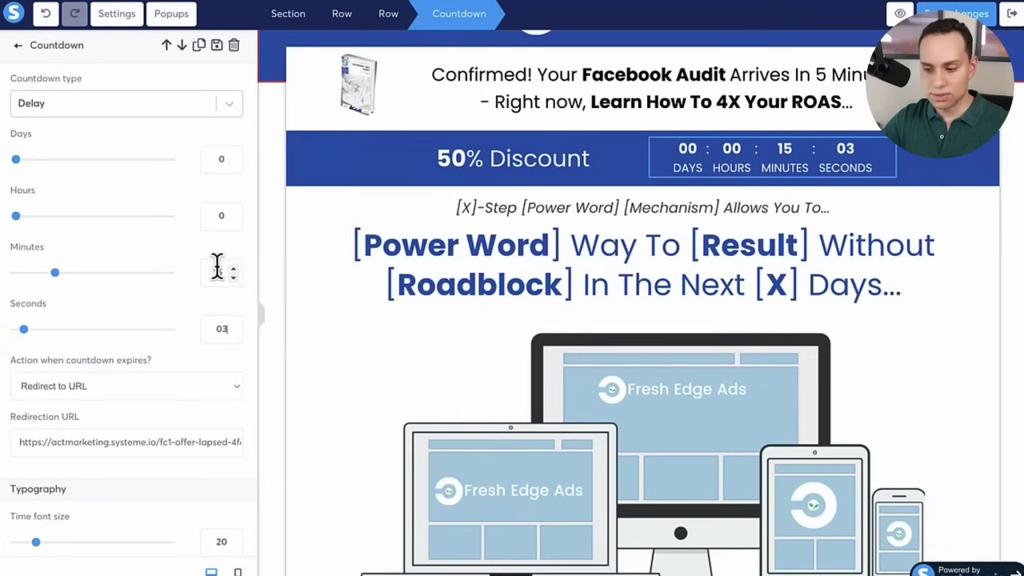
left_click(924, 210)
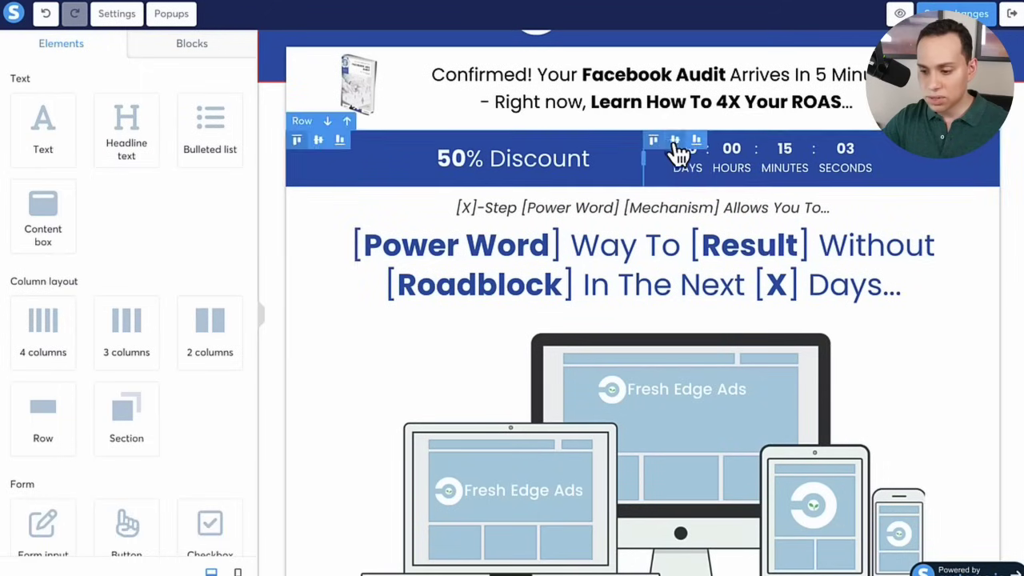
Examine the countdown's expiry action and redirection URL settings.
left_click(688, 169)
scroll(115, 276, "down", 5)
left_click(85, 250)
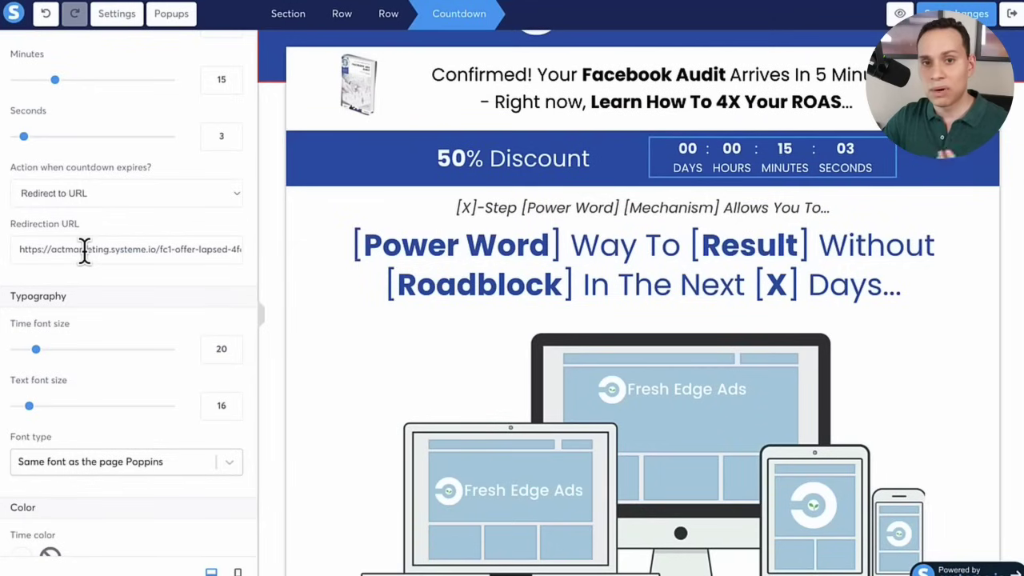
scroll(84, 249, "up", 2)
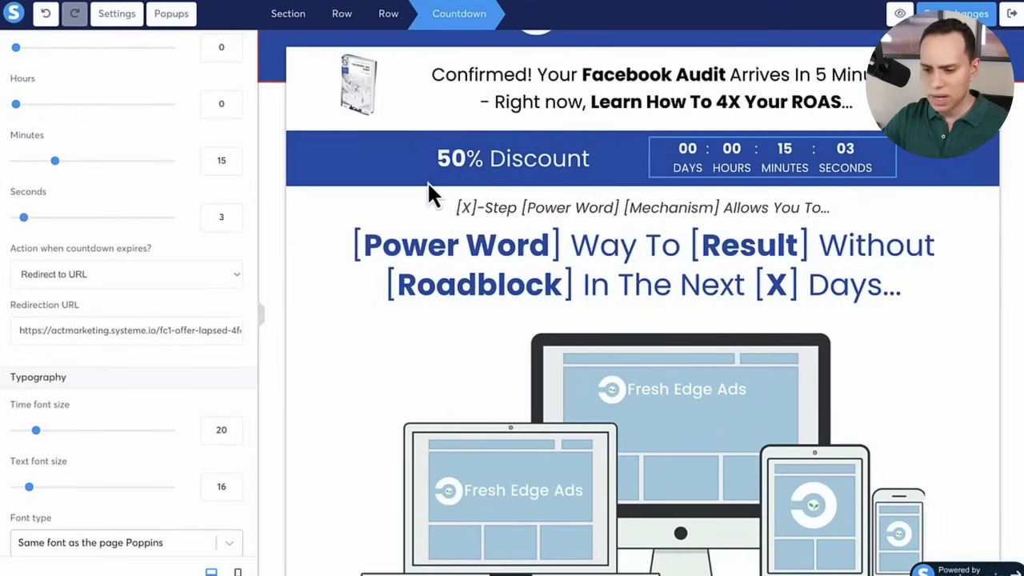
left_click(320, 222)
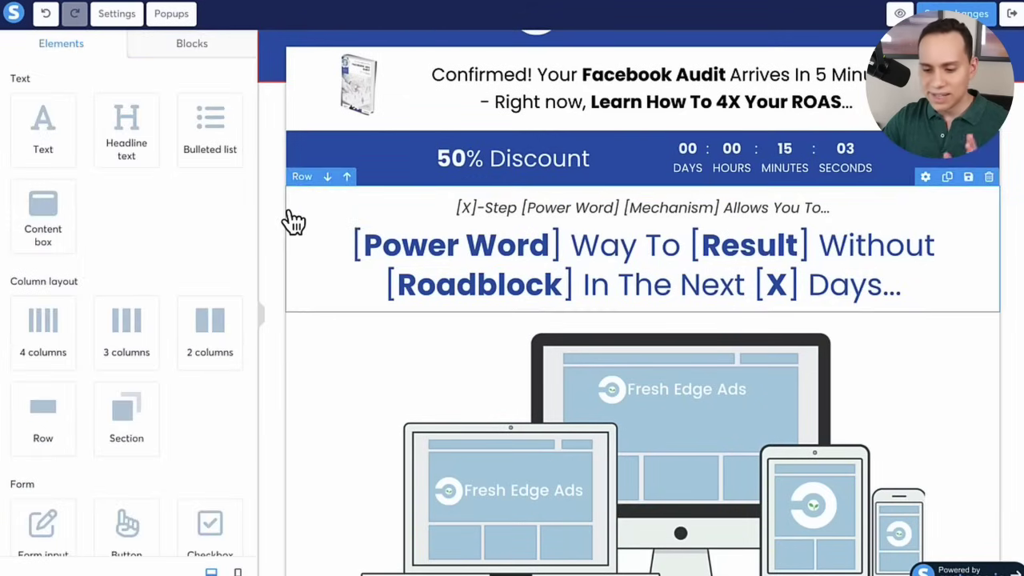
Copy the subheadline "3-Step Data AI Campaign Framework Allows You To..." from the Facebook Ads example in Google Docs.
left_click(293, 216)
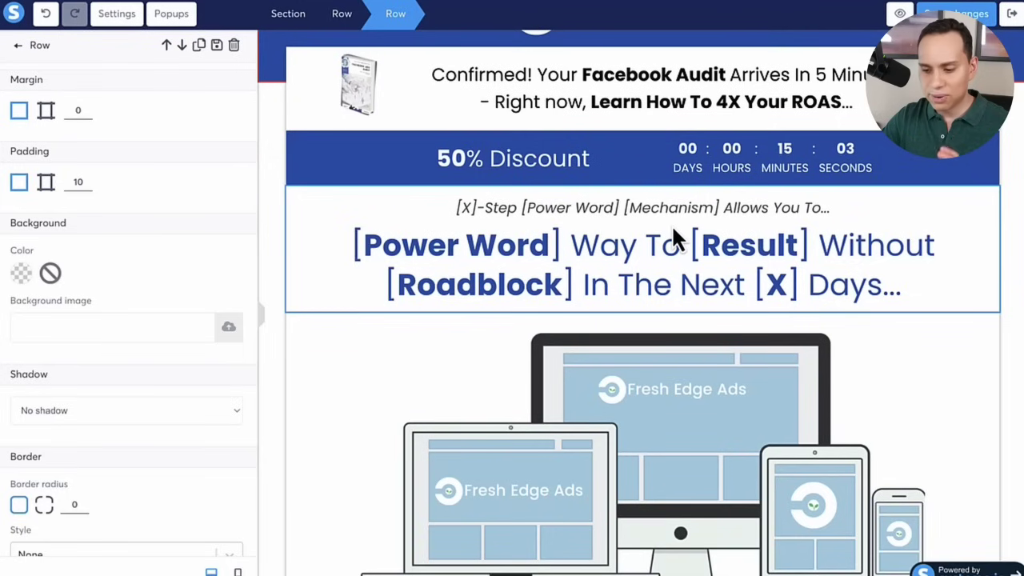
left_click(674, 232)
key("ctrl+Right")
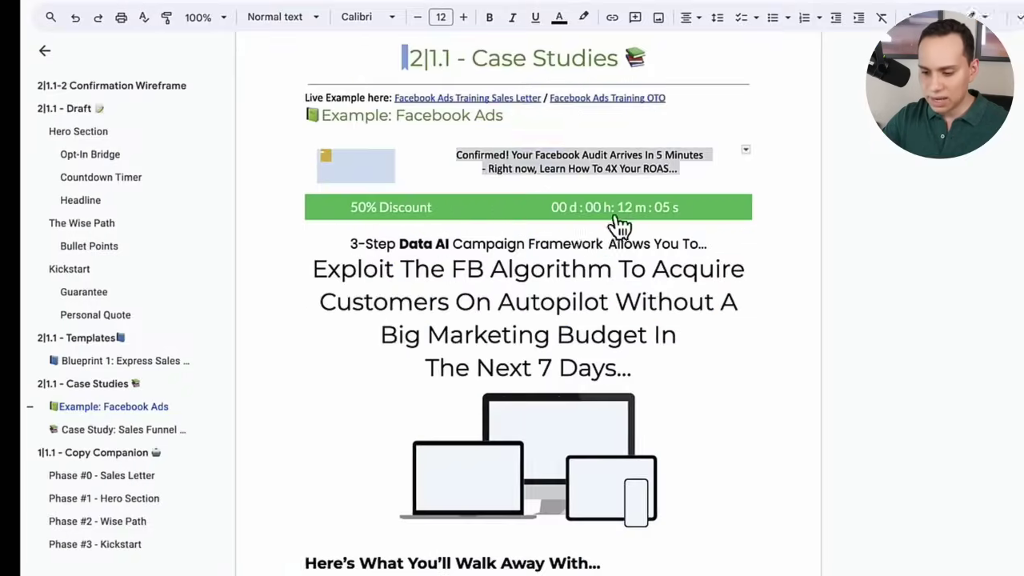
triple_click(319, 245)
key("ctrl+c")
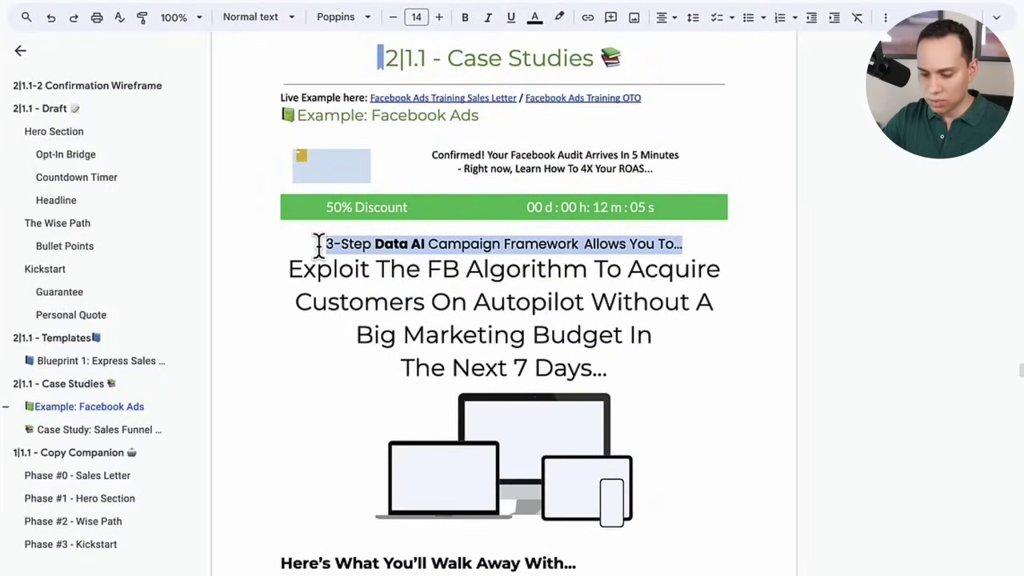
Replace the subheadline placeholder on the sales letter page with the copied text, unformatted, and remove the extra space before "Allows".
key("ctrl+Left")
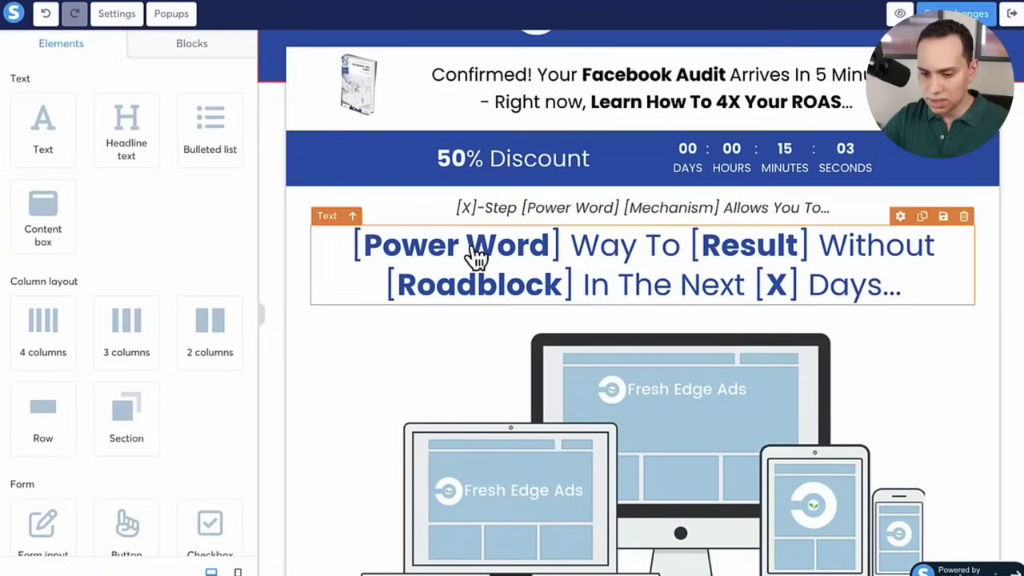
left_click(501, 200)
triple_click(510, 202)
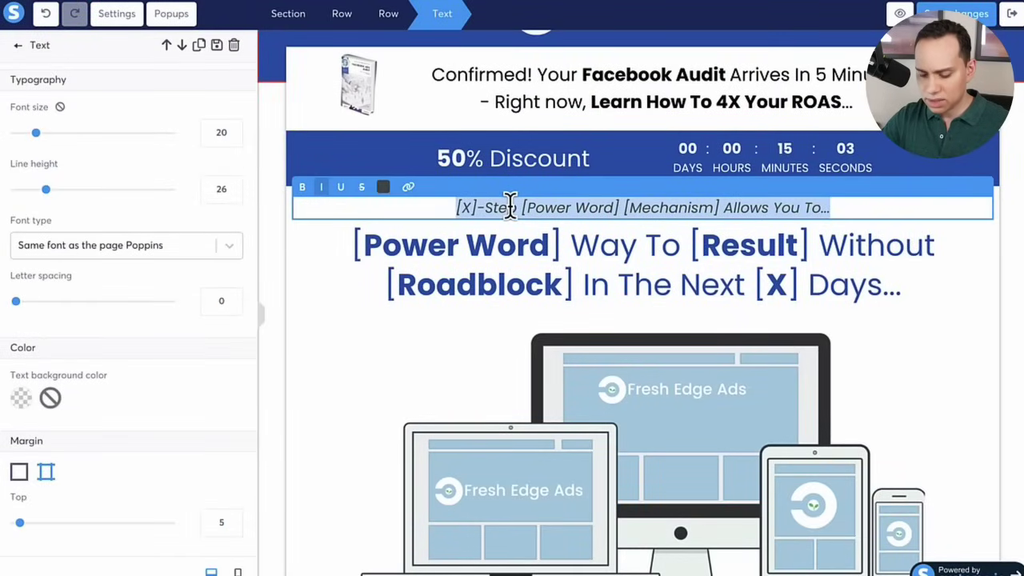
key("ctrl+shift+v")
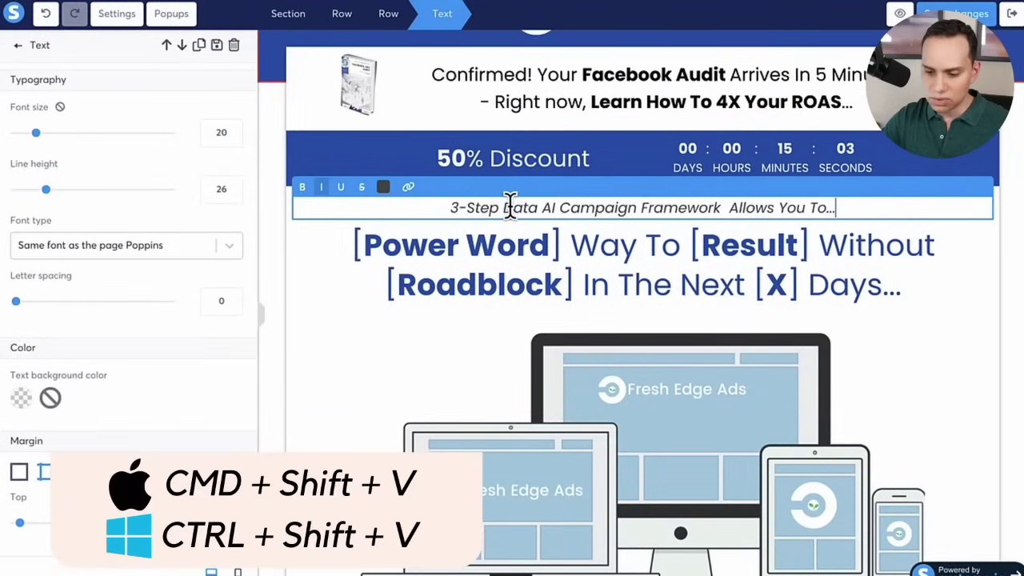
left_click(729, 207)
key("BackSpace")
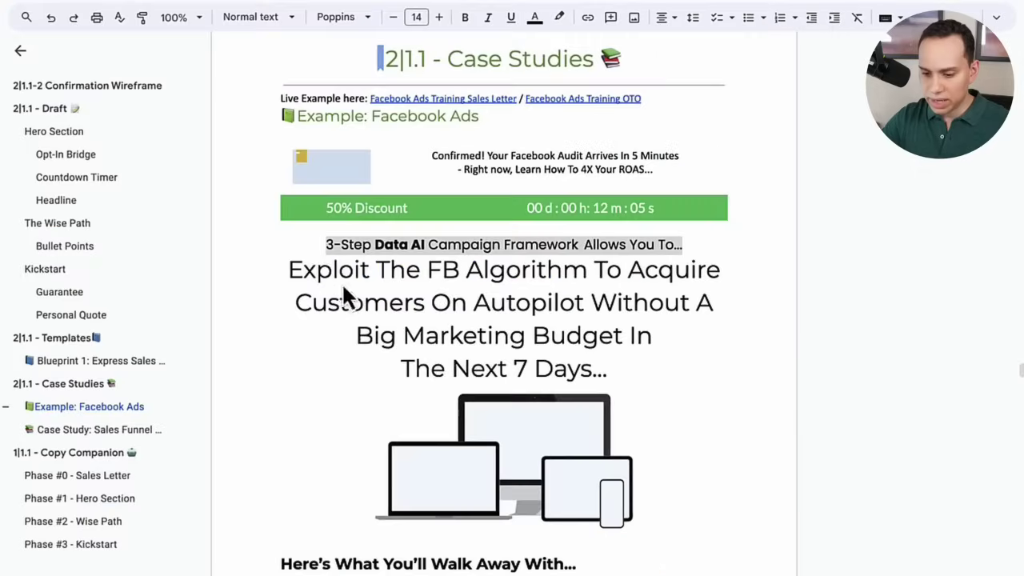
Remove the manual line breaks from the "Exploit The FB Algorithm..." headline in the Google Docs Facebook Ads example.
left_click(286, 269)
left_click(621, 368, "shift")
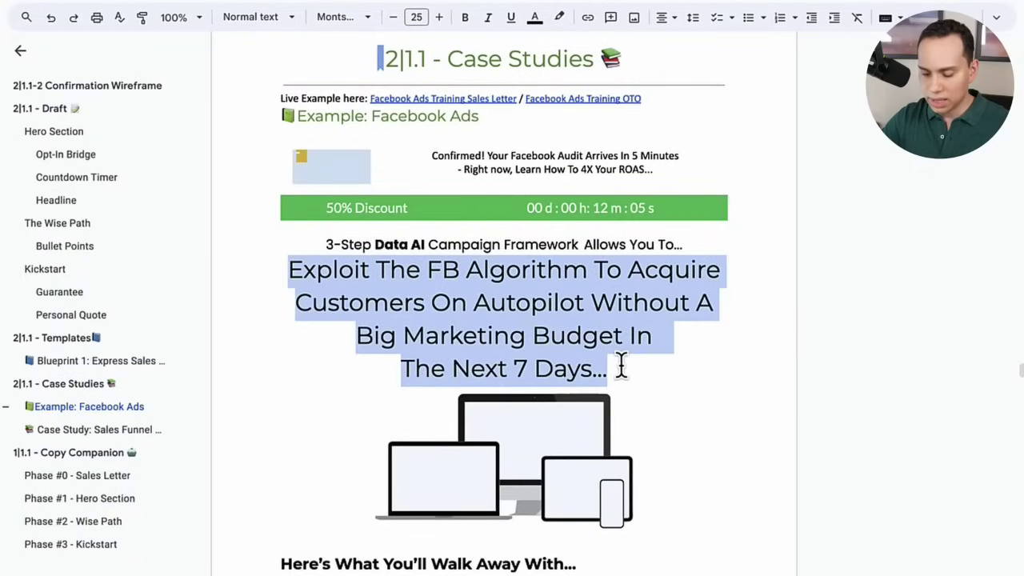
left_click(290, 301)
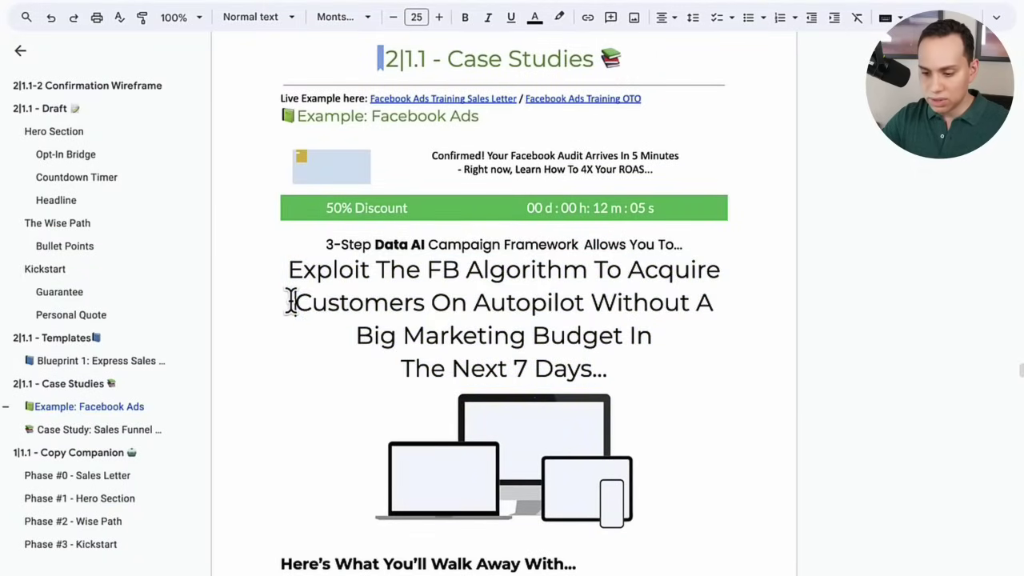
scroll(468, 316, "down", 1)
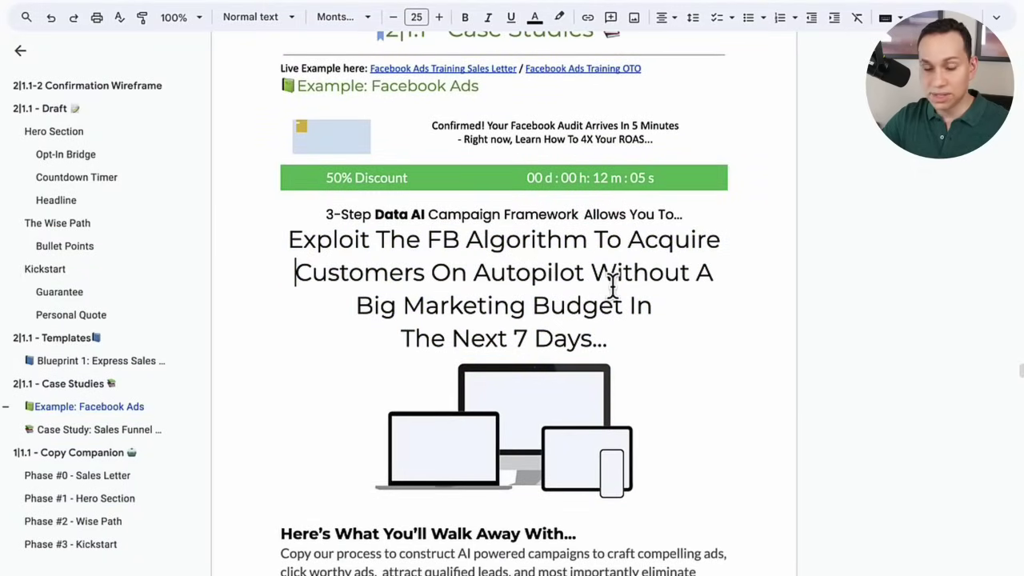
key("BackSpace")
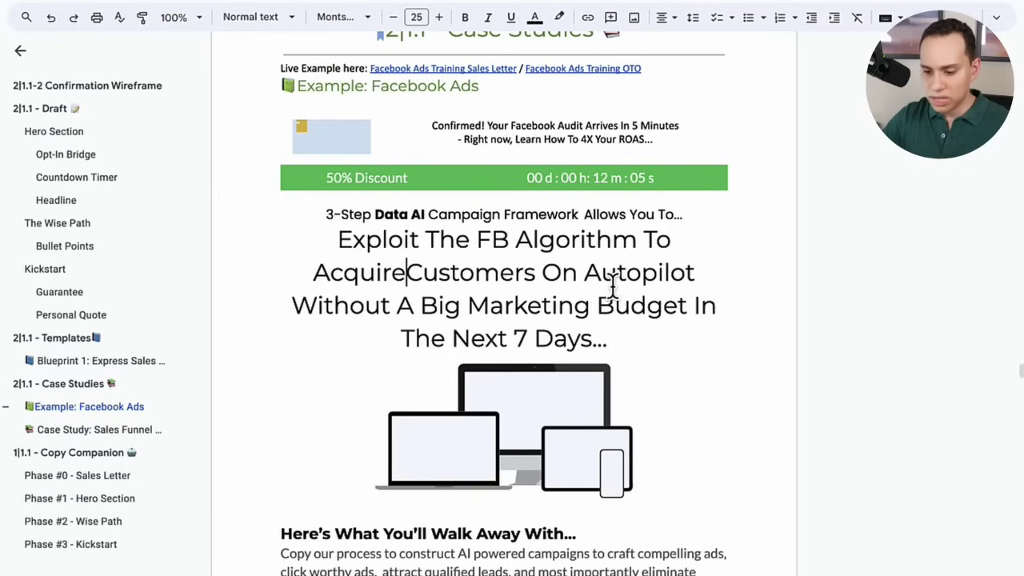
key("Down")
key("BackSpace")
key("ctrl+z")
key("BackSpace")
key("BackSpace")
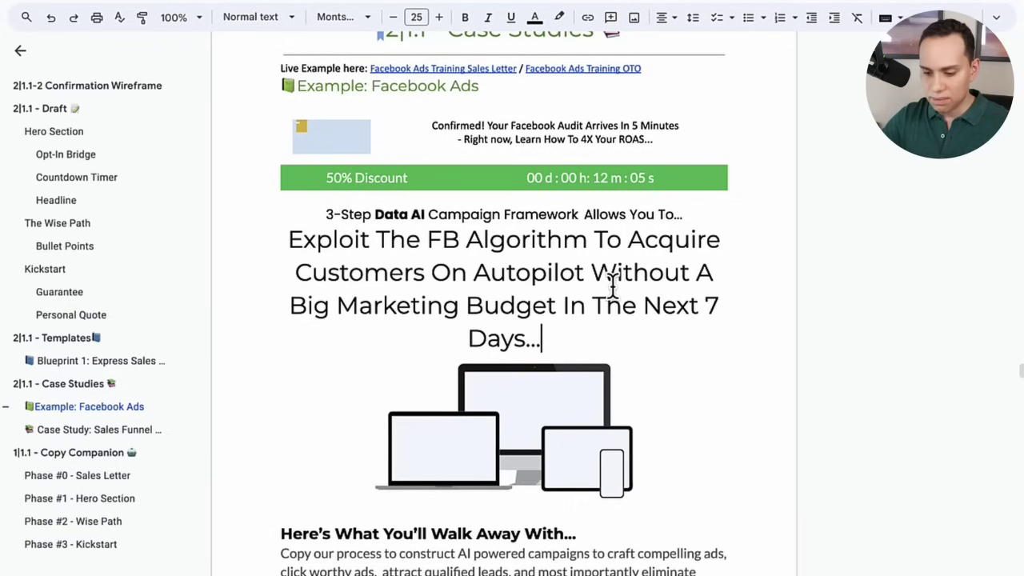
Try a line break before "In The Next 7 Days..." in the document's headline.
left_click(280, 240, "shift")
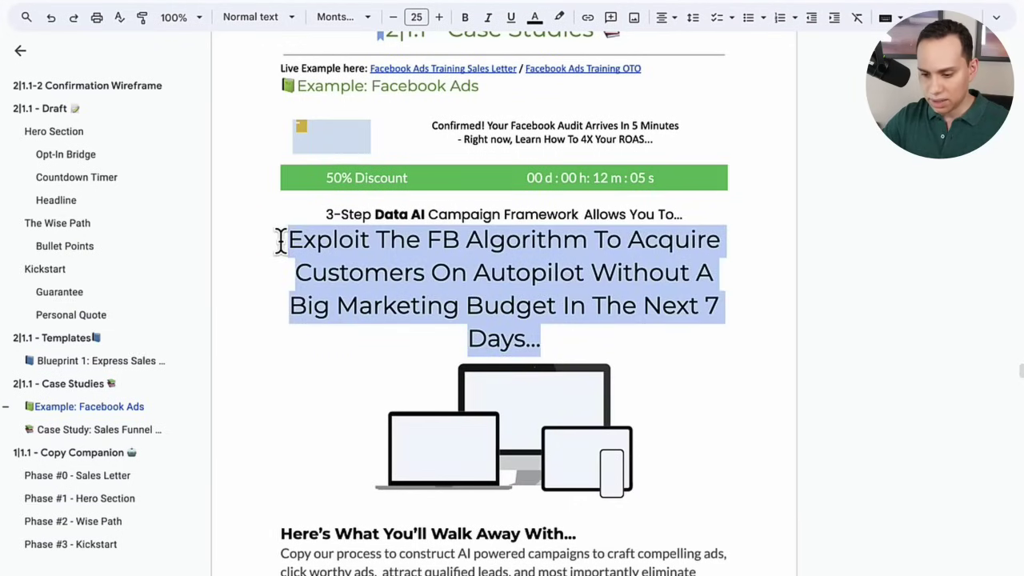
left_click(567, 302)
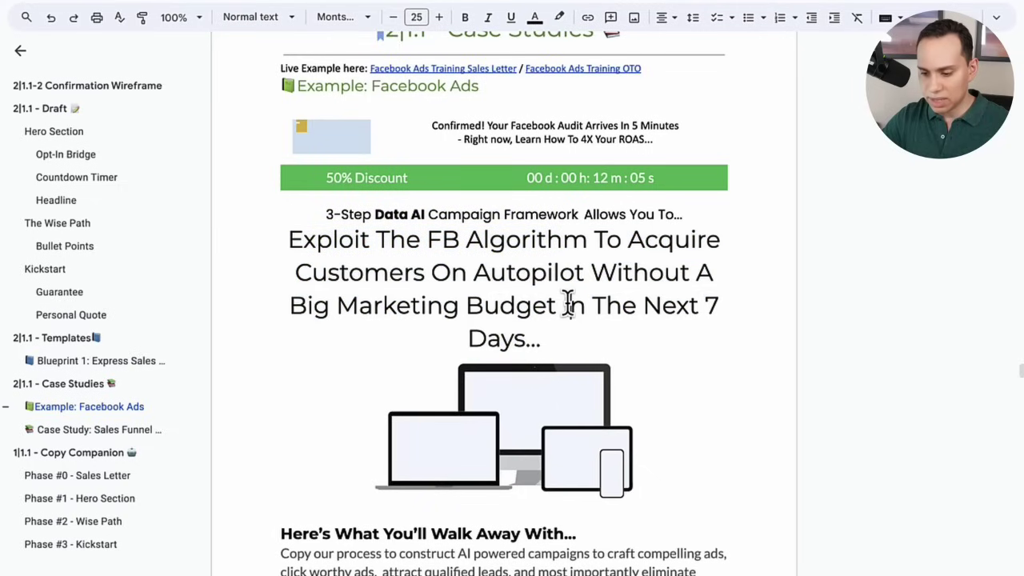
key("Return")
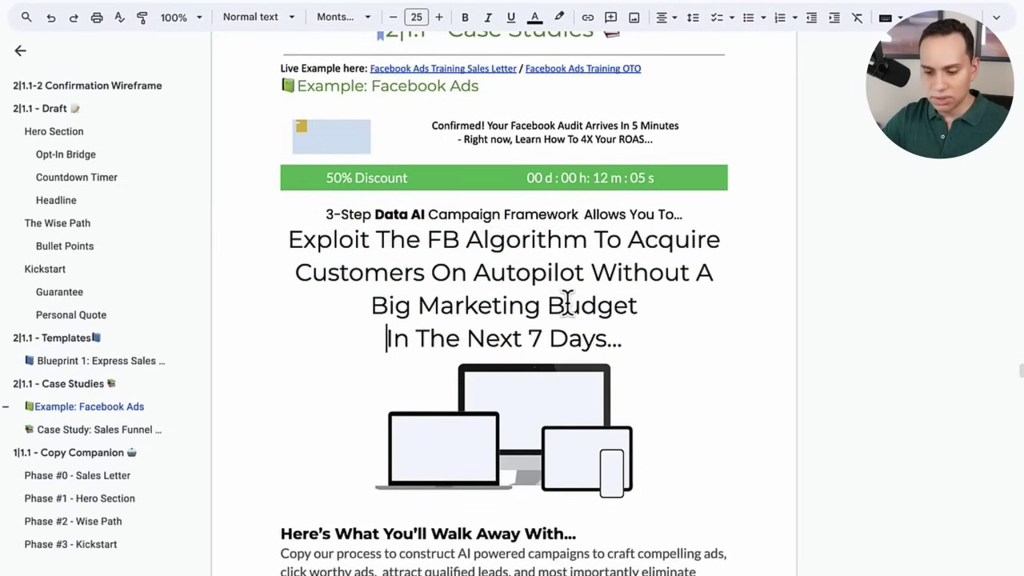
key("BackSpace")
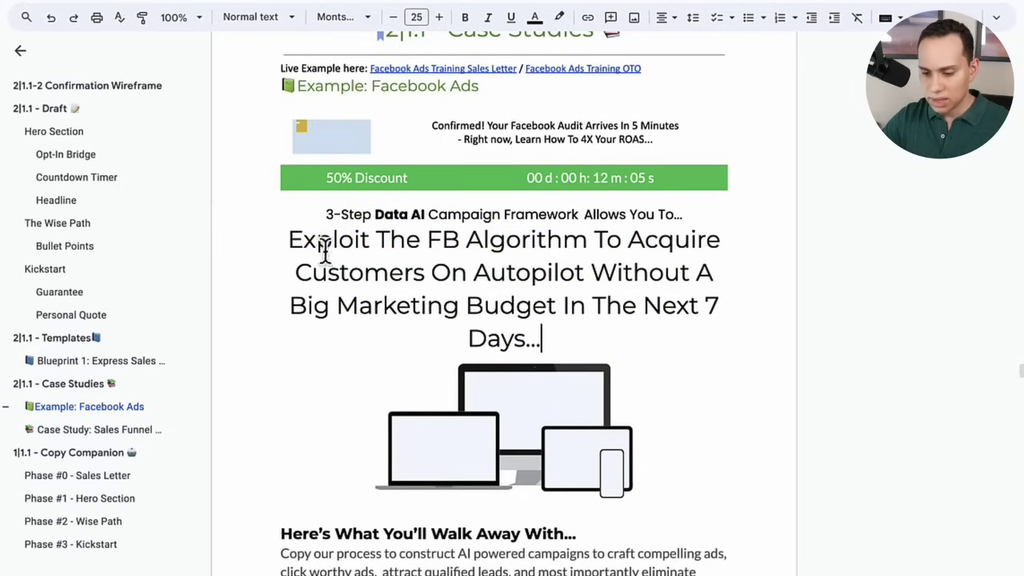
Copy the full "Exploit The FB Algorithm..." headline from Google Docs and replace the template headline on the sales letter page with it.
triple_click(286, 236)
key("ctrl+c")
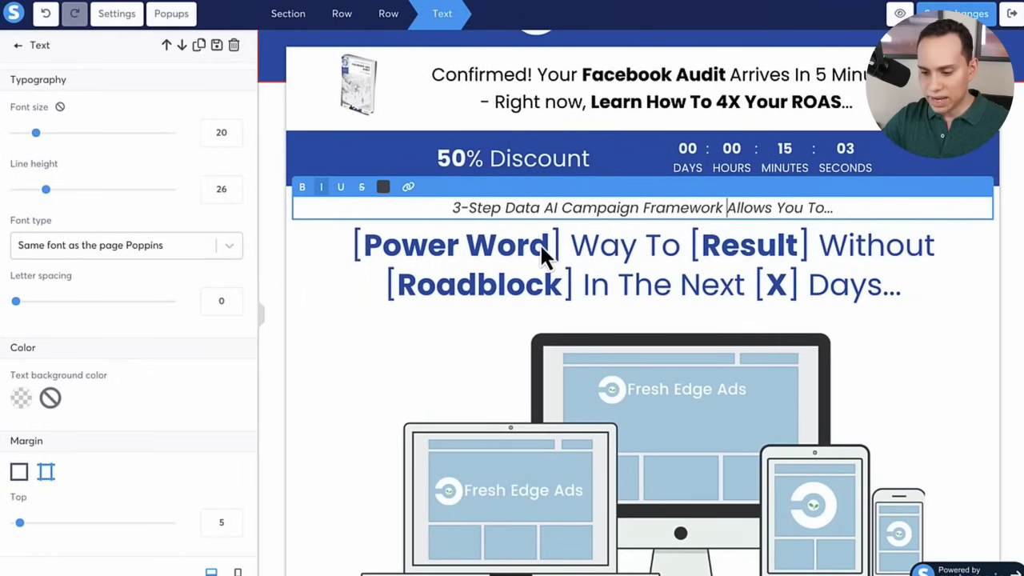
triple_click(555, 261)
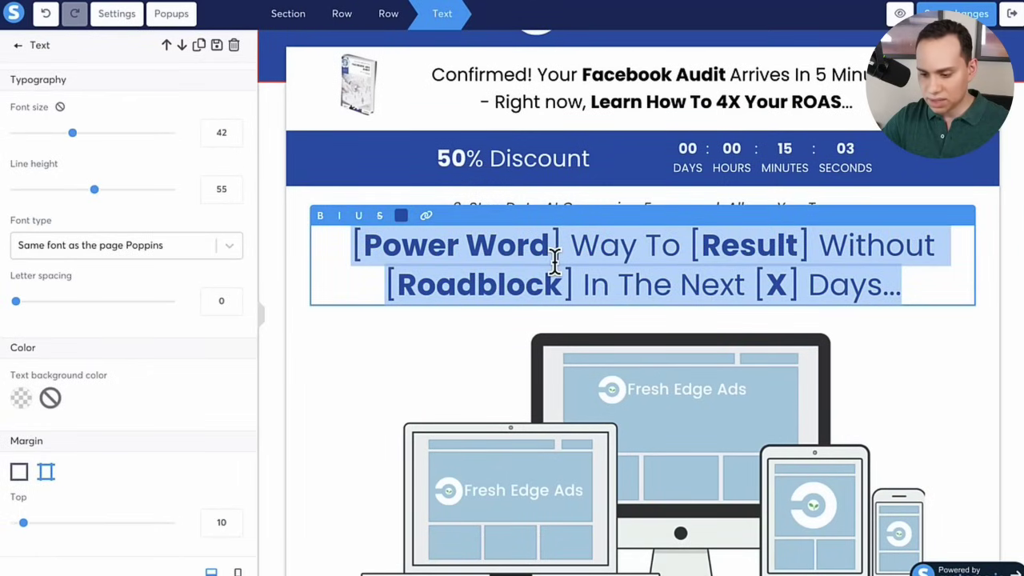
key("ctrl+v")
Bold "Exploit The FB Algorithm" and "The Next 7 Days" in the page headline.
left_click(375, 249)
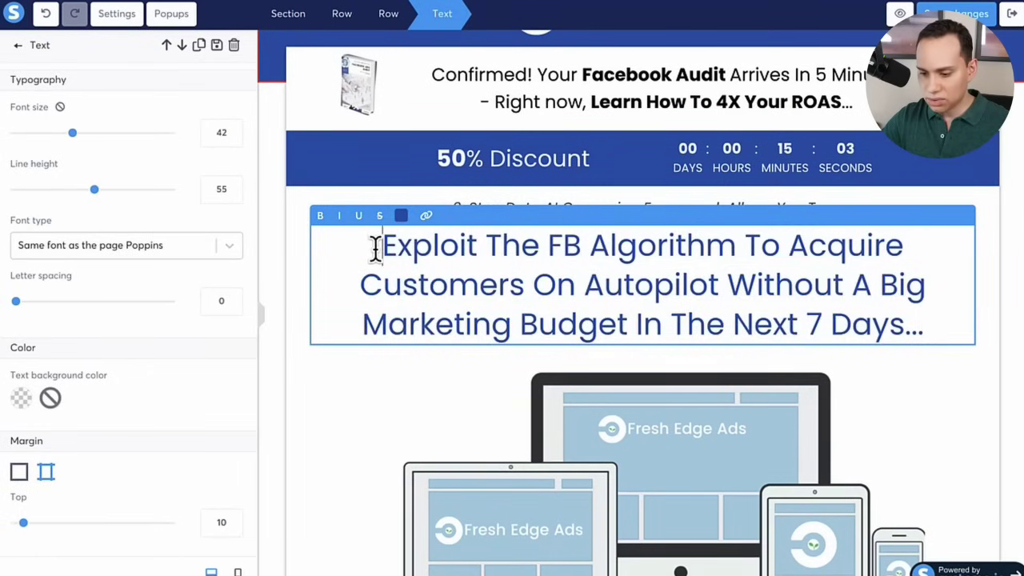
left_click(734, 244, "shift")
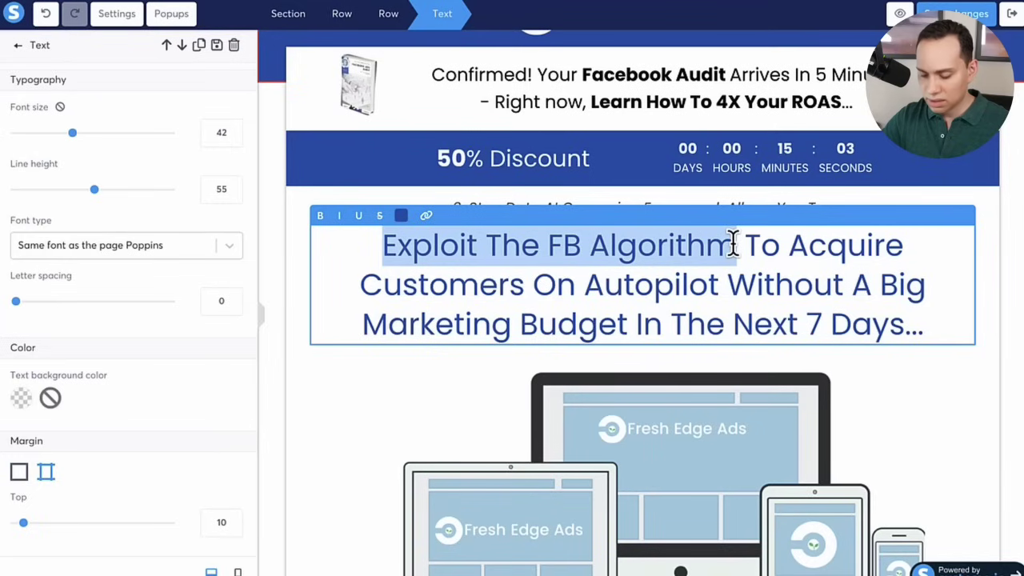
key("ctrl+b")
left_click(672, 320)
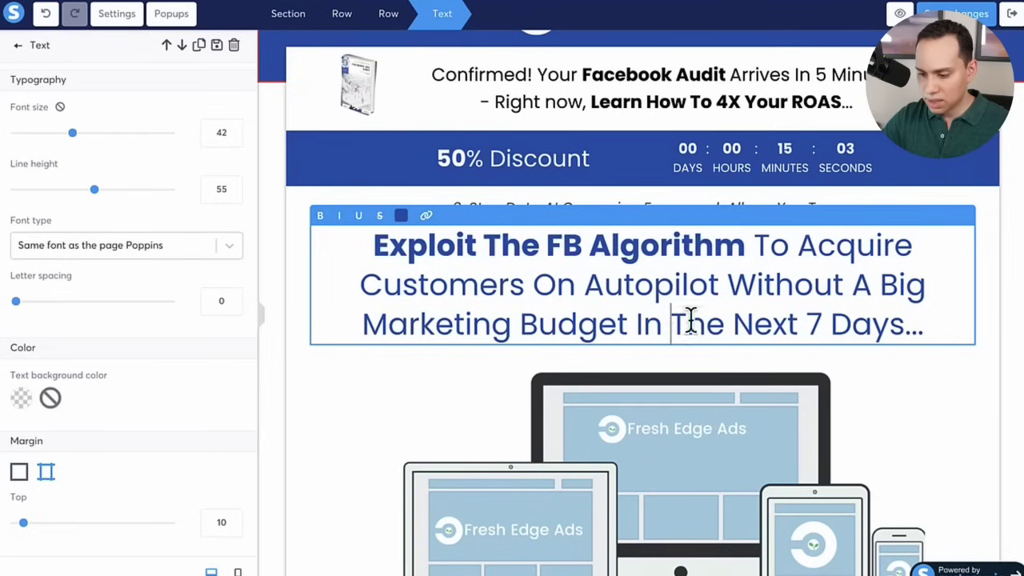
left_click(907, 324, "shift")
key("ctrl+b")
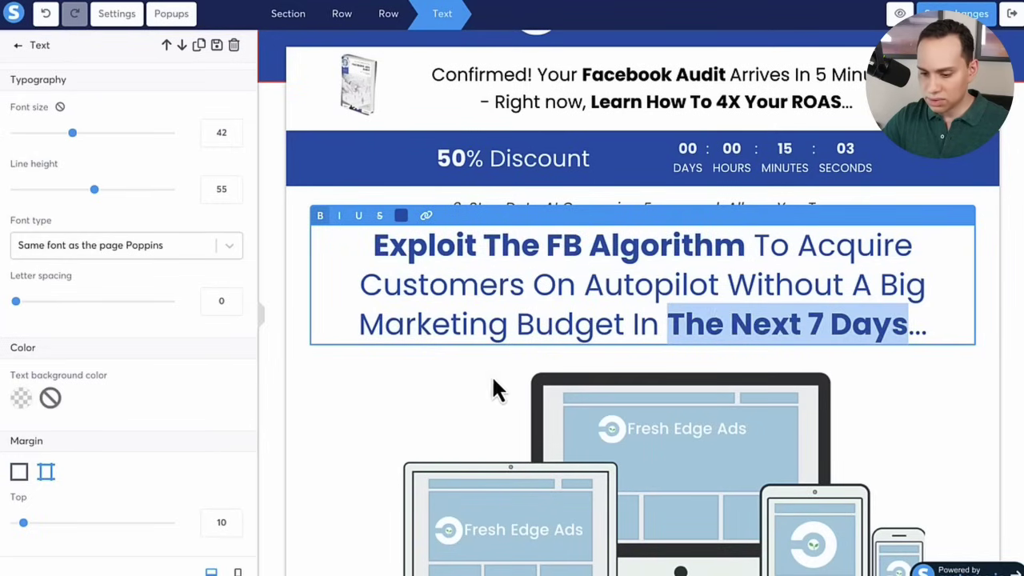
left_click(416, 384)
scroll(418, 389, "down", 1)
left_click(328, 169)
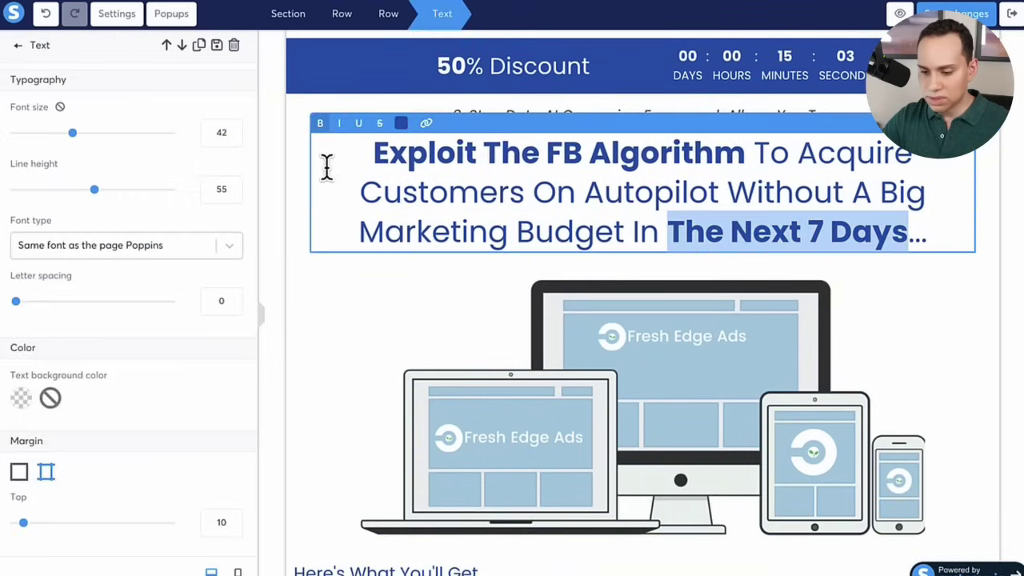
left_click(341, 183)
left_click(316, 301)
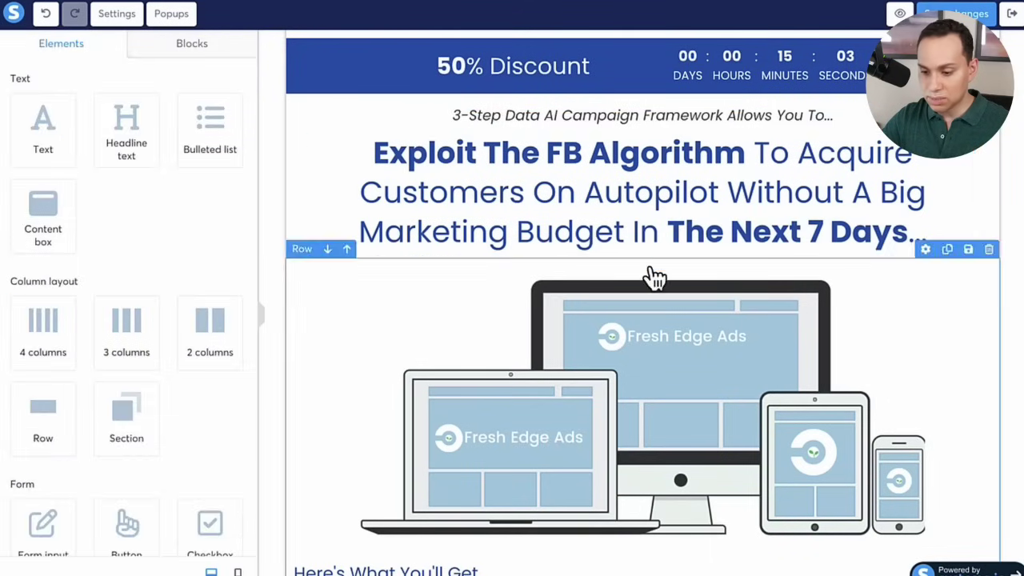
Try a line break before "The Next 7 Days..." and compare the headline in the desktop and mobile views.
left_click(678, 240)
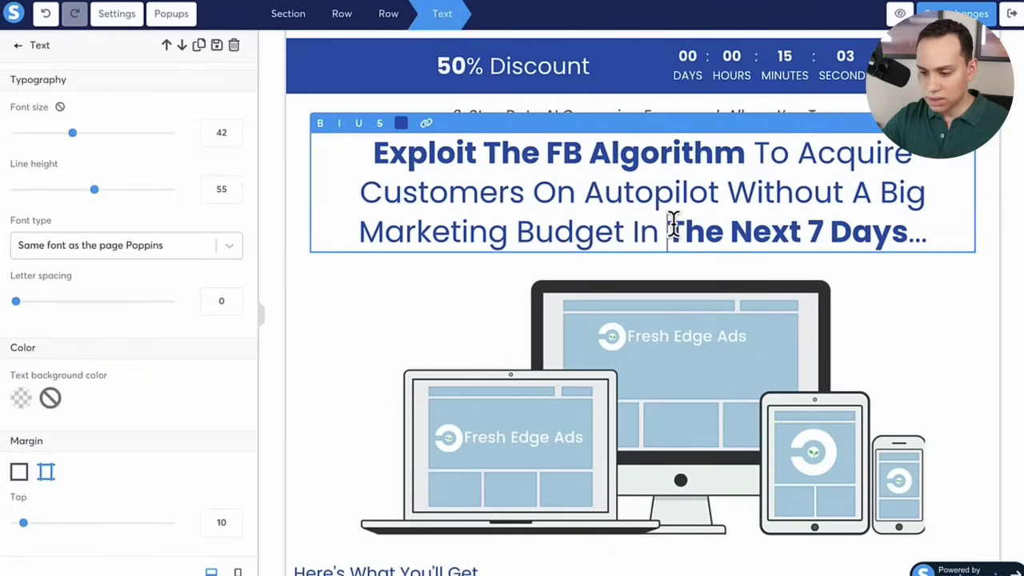
key("Return")
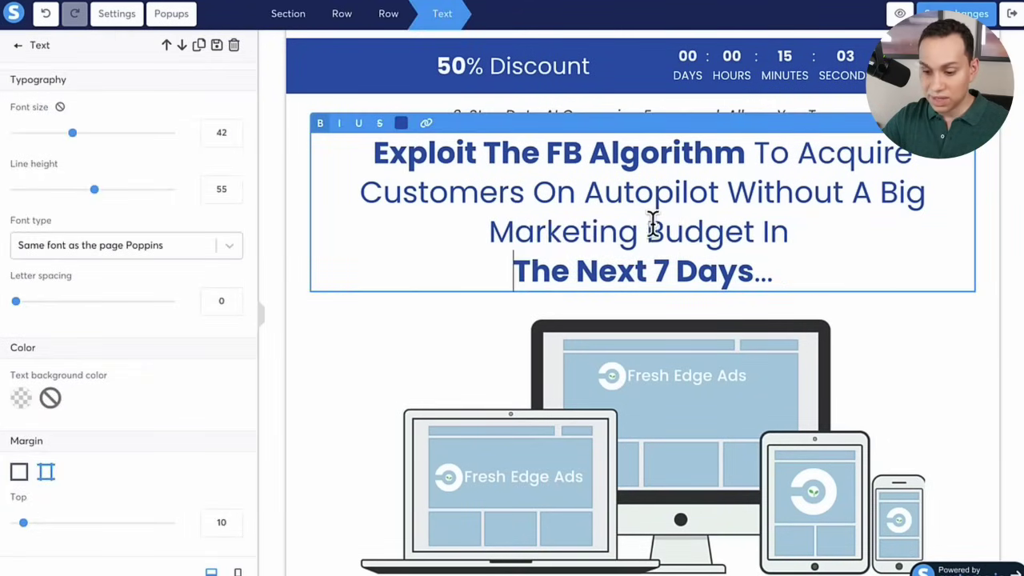
left_click(238, 572)
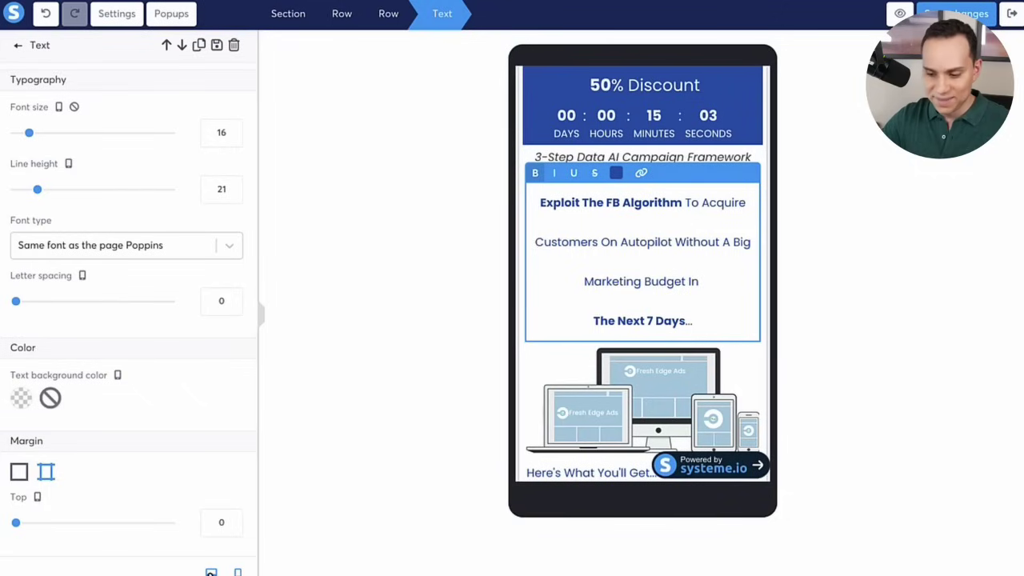
left_click(594, 320)
key("BackSpace")
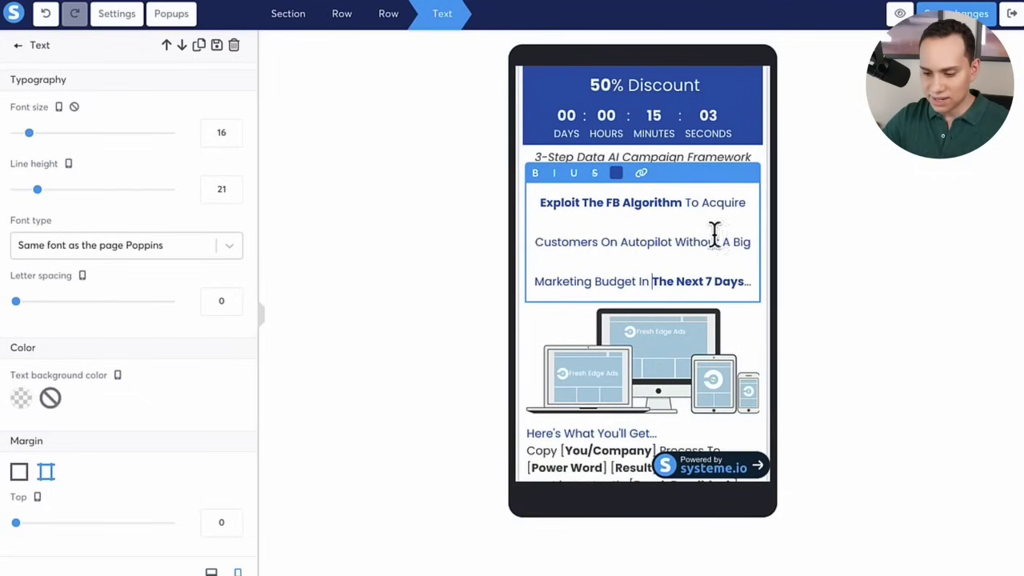
left_click(588, 214)
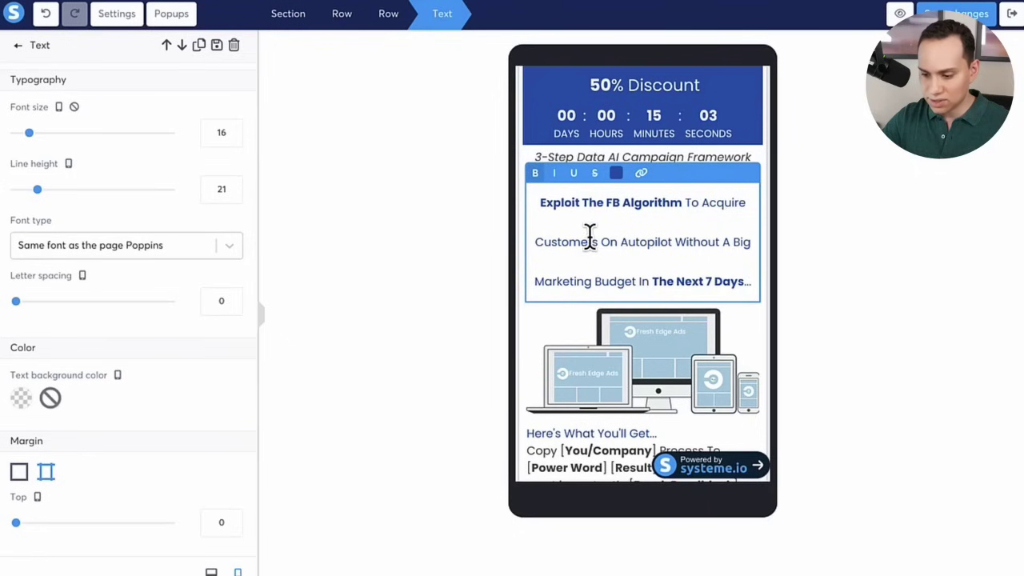
left_click(651, 281)
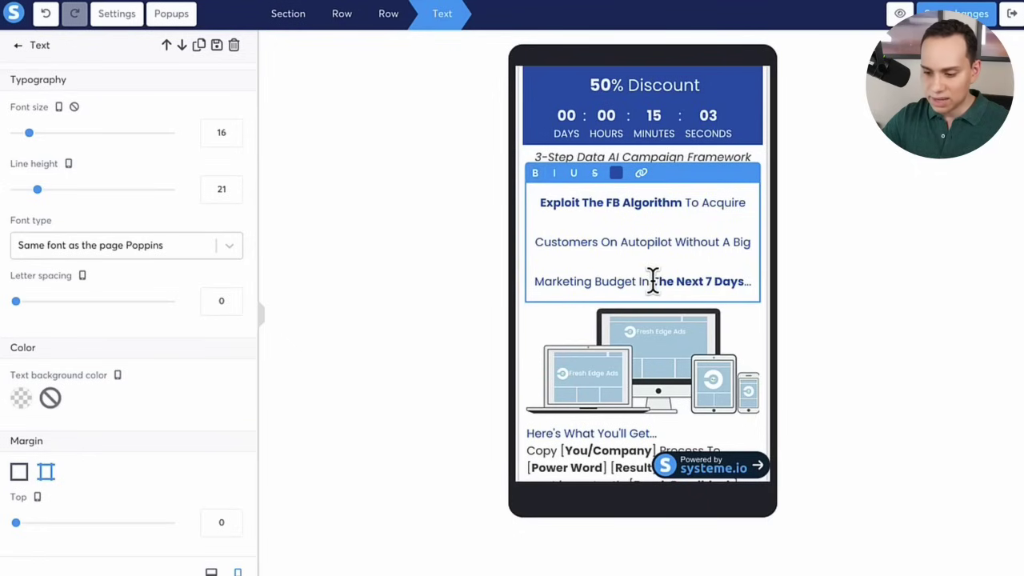
key("Return")
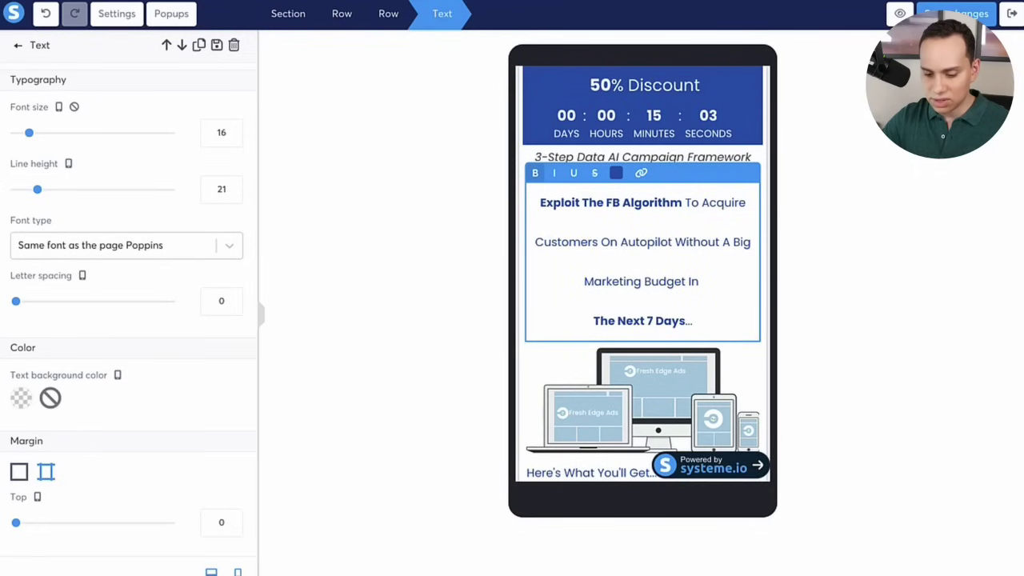
key("BackSpace")
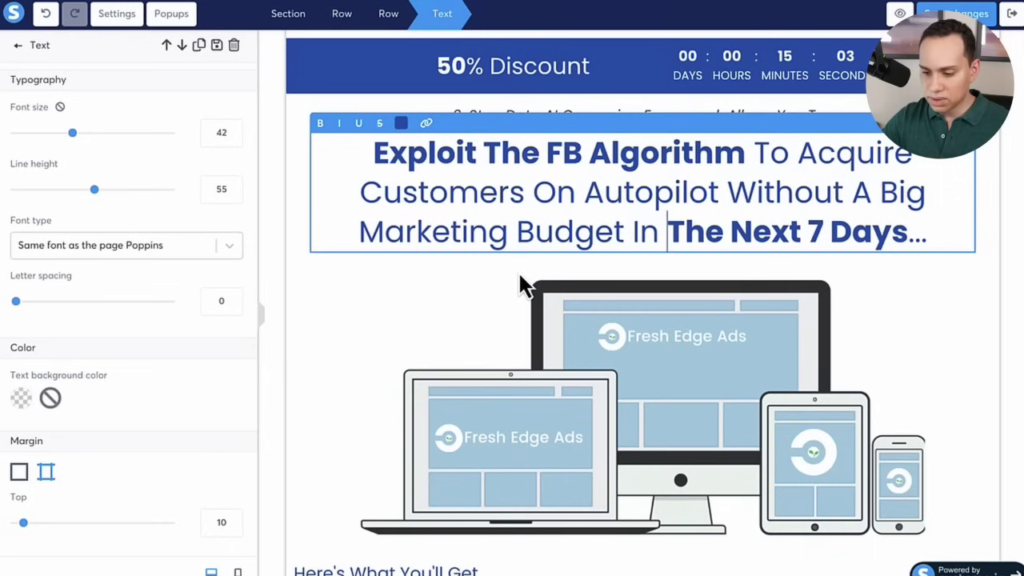
Set the headline's right and left margins to 0, keeping the top margin at 10.
triple_click(487, 196)
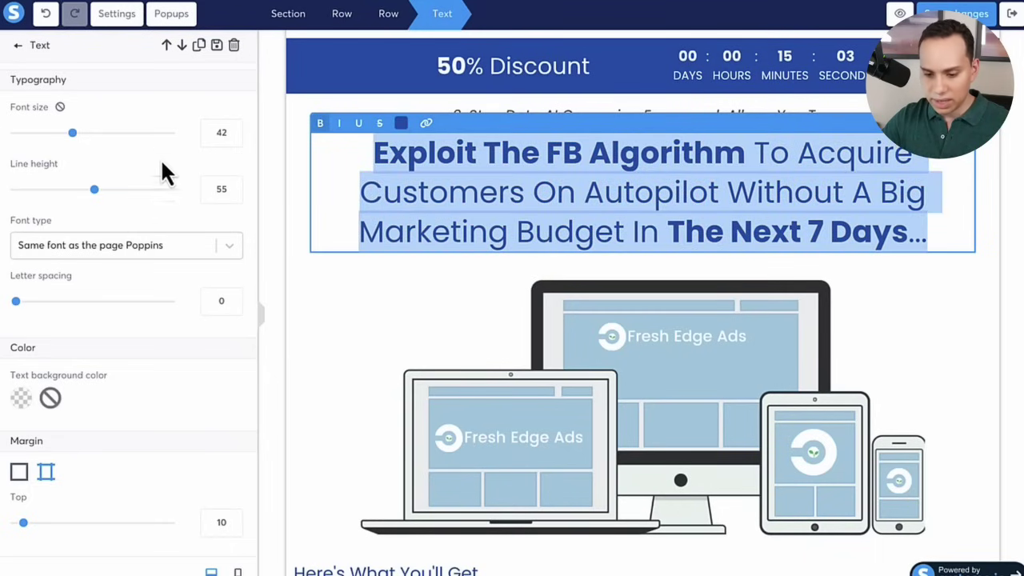
left_click(46, 474)
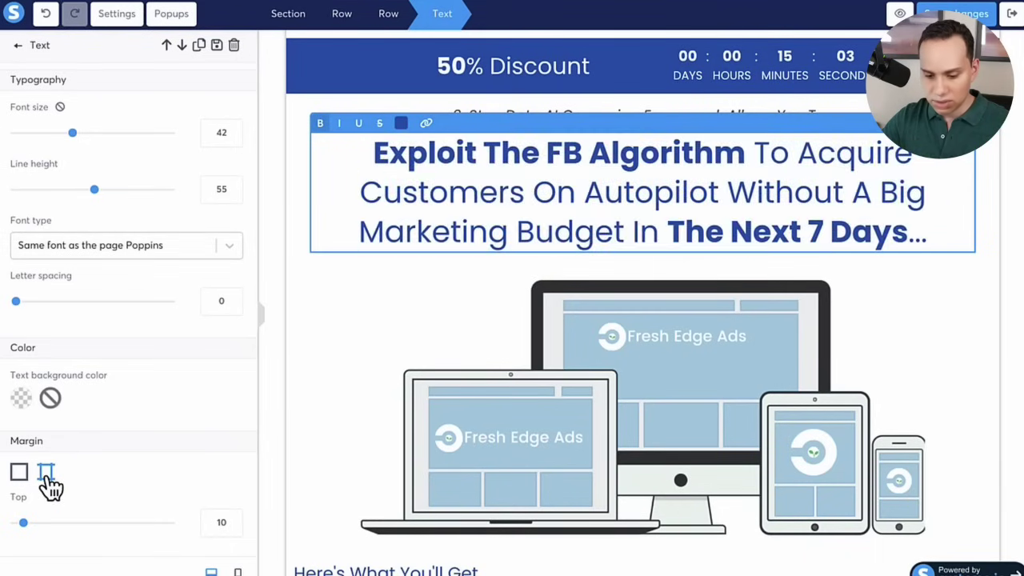
scroll(46, 480, "down", 3)
mouse_move(24, 268)
left_mouse_down()
mouse_move(53, 270)
mouse_move(23, 269)
left_mouse_up()
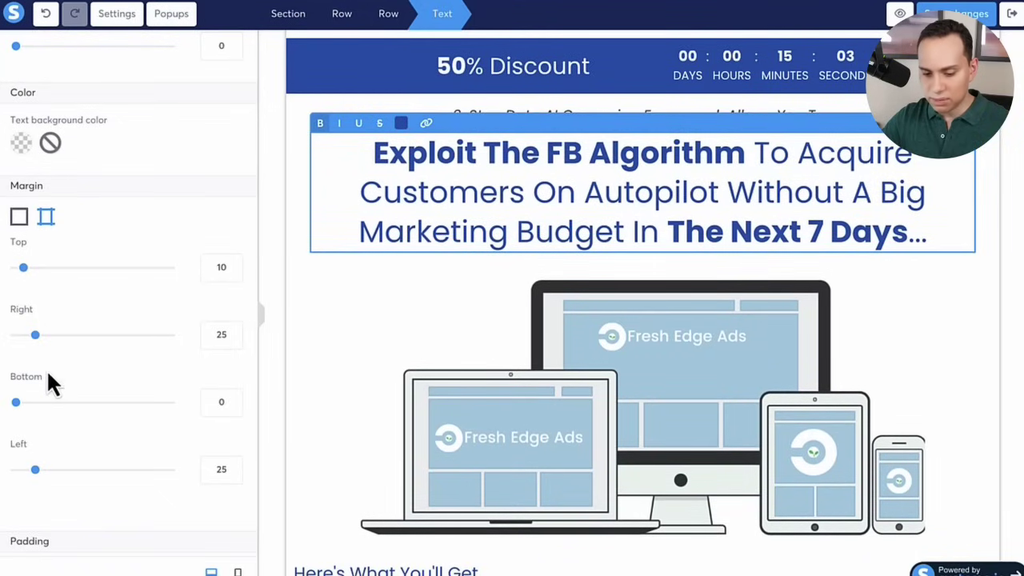
left_click_drag(36, 336, 5, 343)
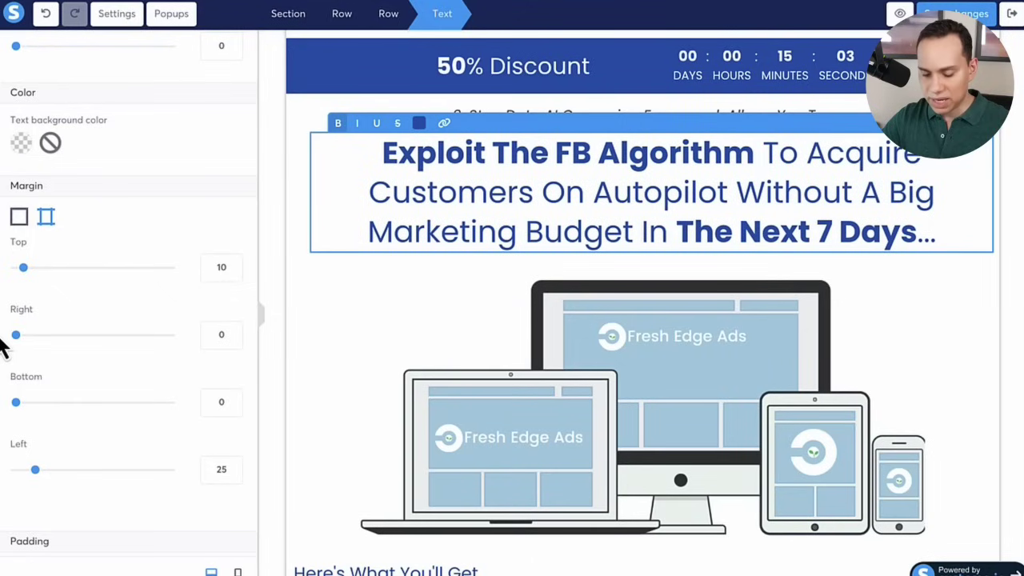
left_click_drag(35, 470, 4, 481)
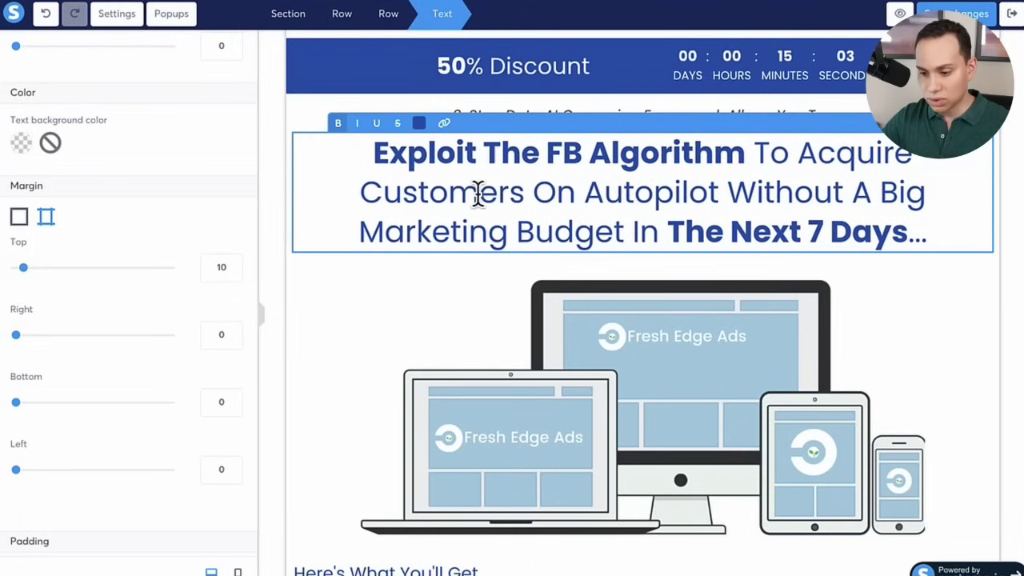
Set the headline's left and right margins to 50.
double_click(521, 192)
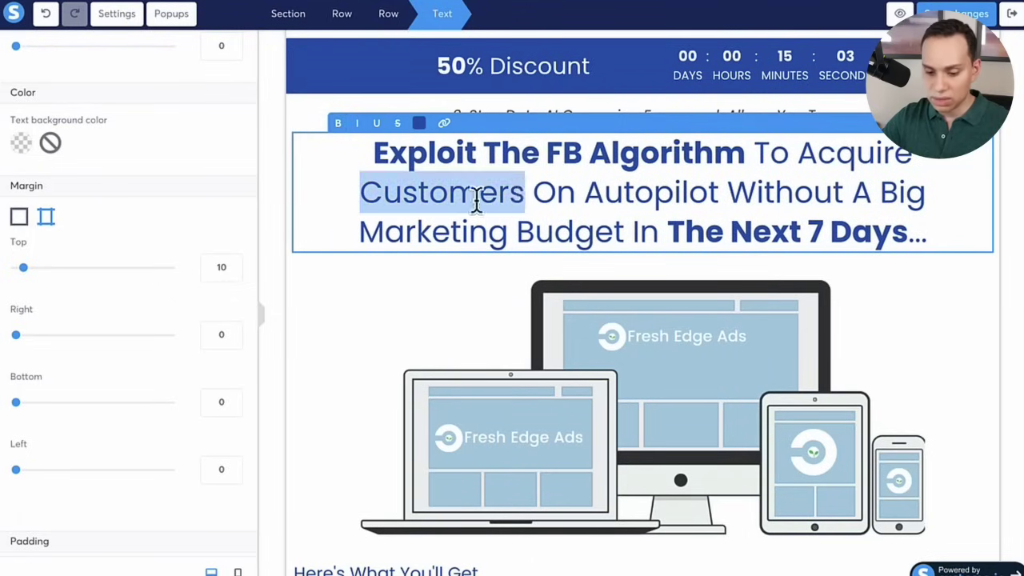
left_click(222, 468)
type("50")
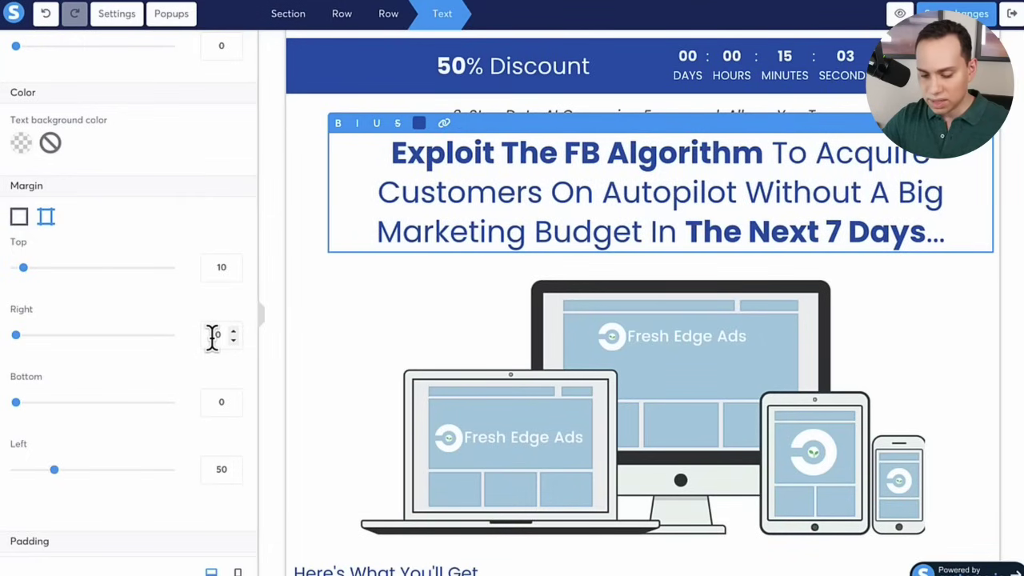
left_click(214, 335)
type("50")
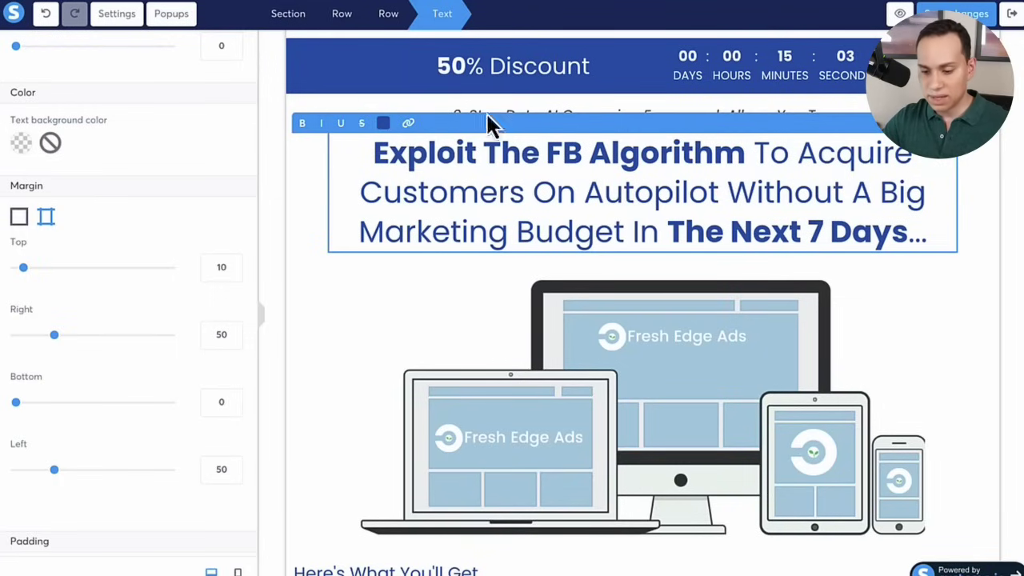
Check the headline in the mobile view and adjust its mobile line height.
left_click(237, 571)
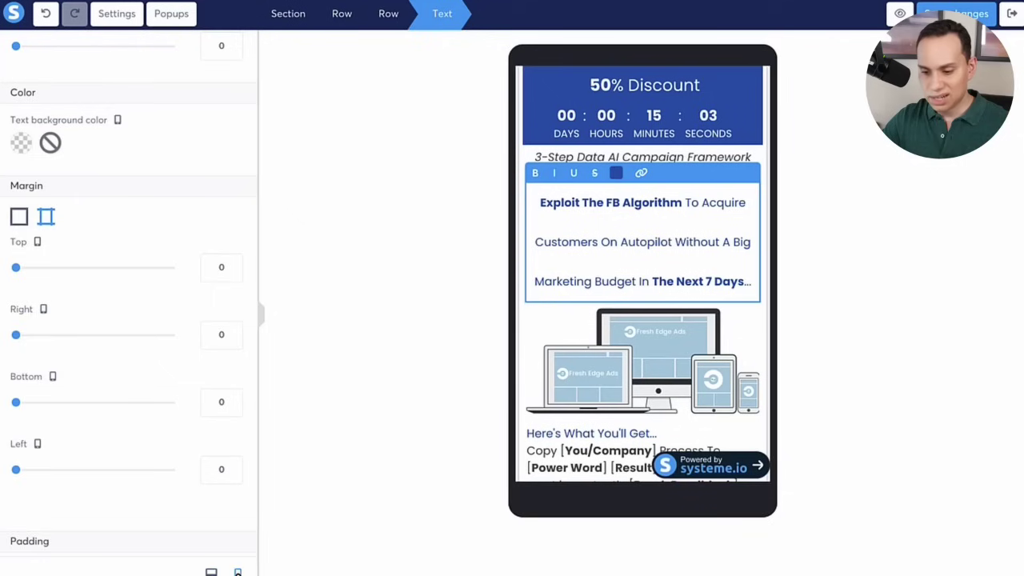
left_click(446, 234)
mouse_move(702, 229)
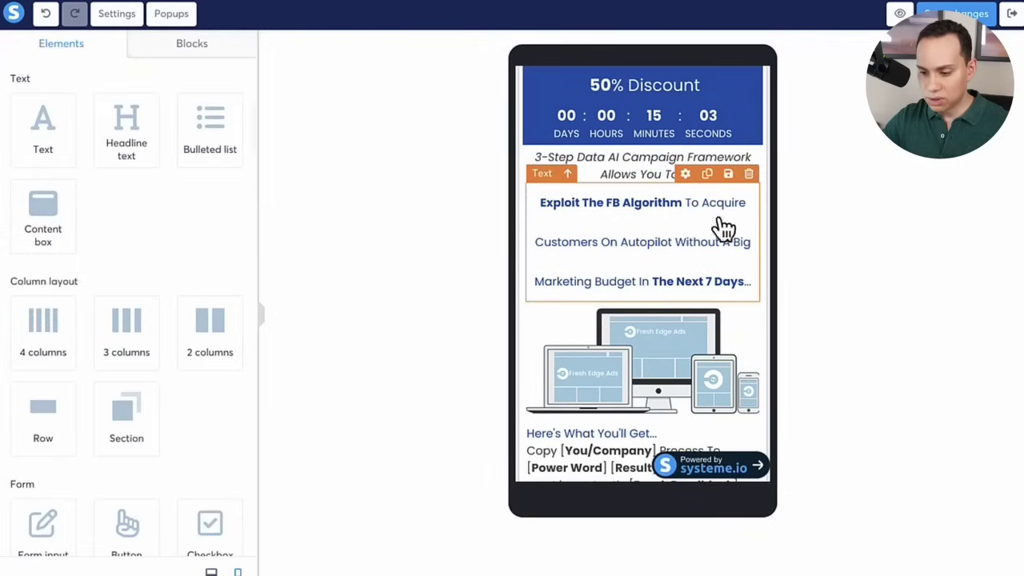
left_click(687, 177)
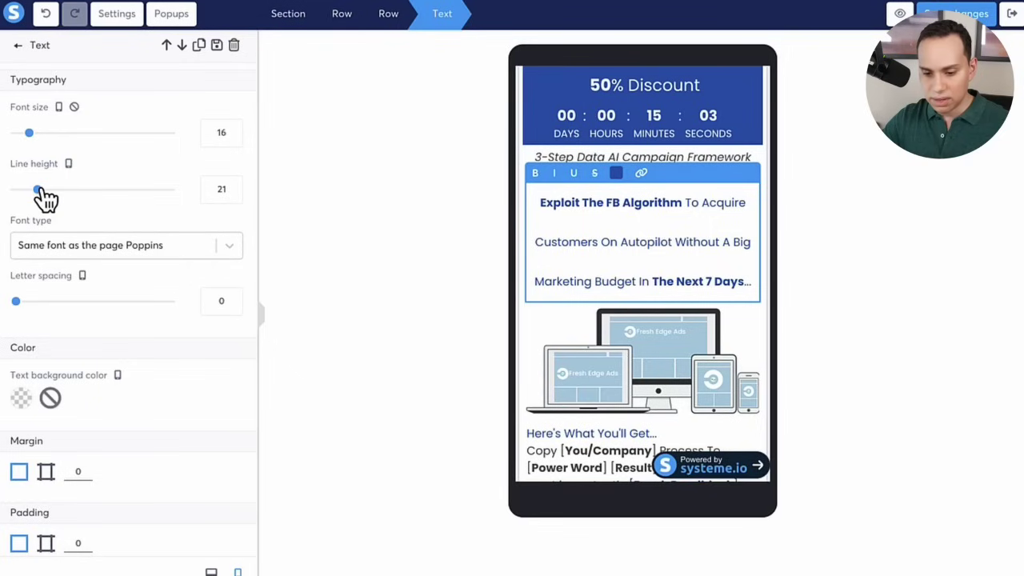
left_click_drag(38, 192, 45, 193)
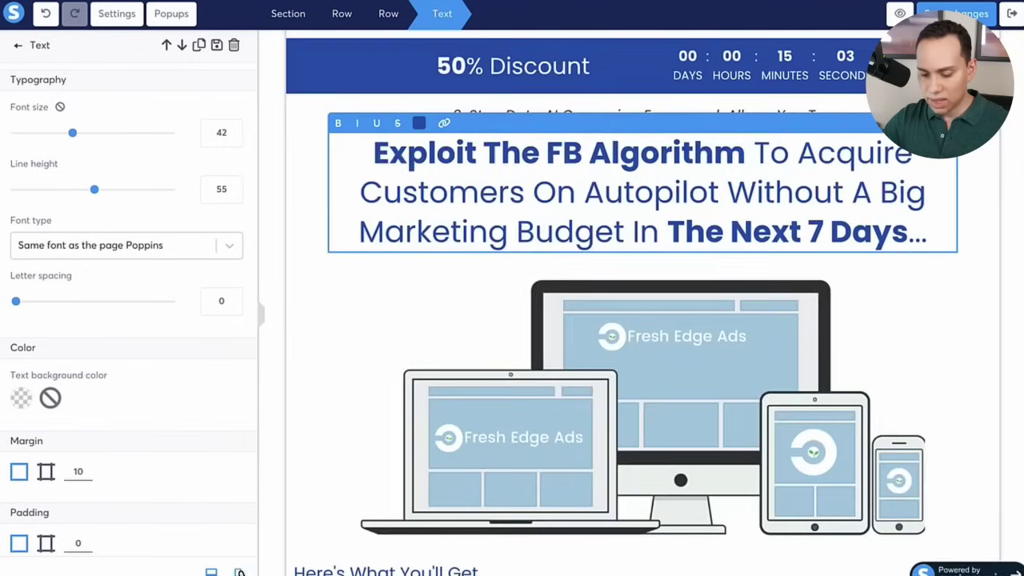
left_click(239, 572)
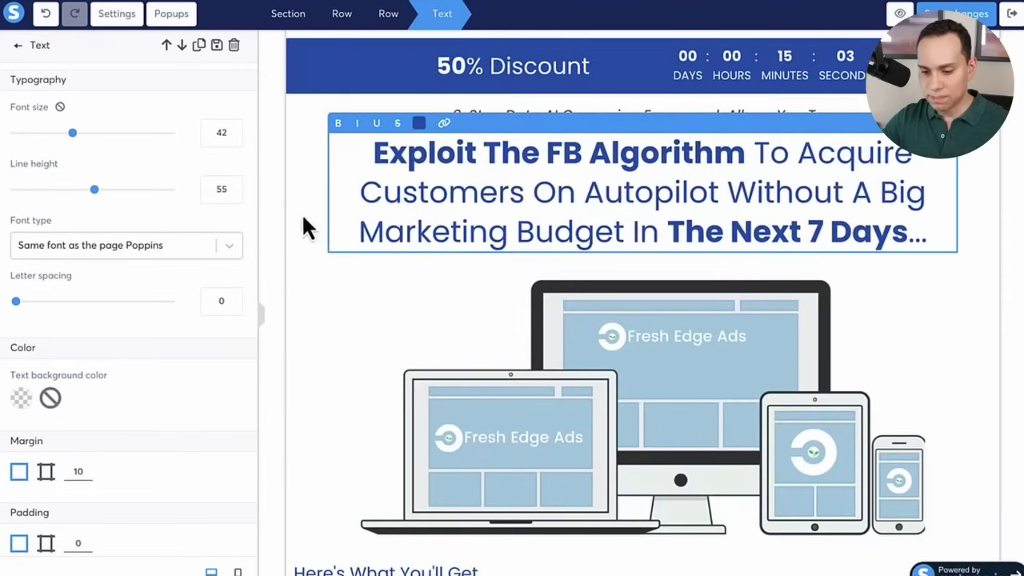
left_click(302, 213)
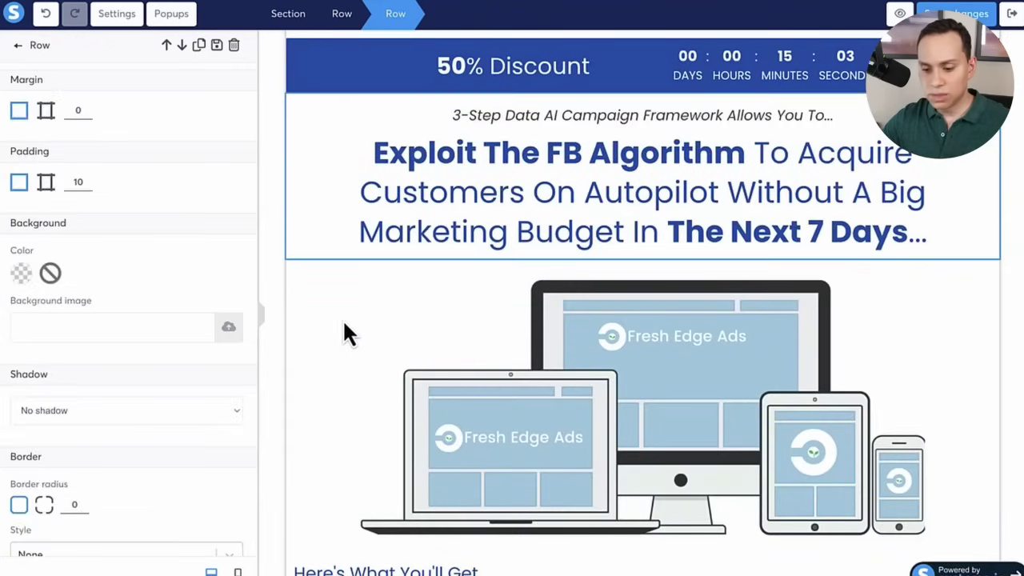
Shrink the device mockup image below the headline.
scroll(342, 328, "down", 1)
scroll(343, 328, "down", 2)
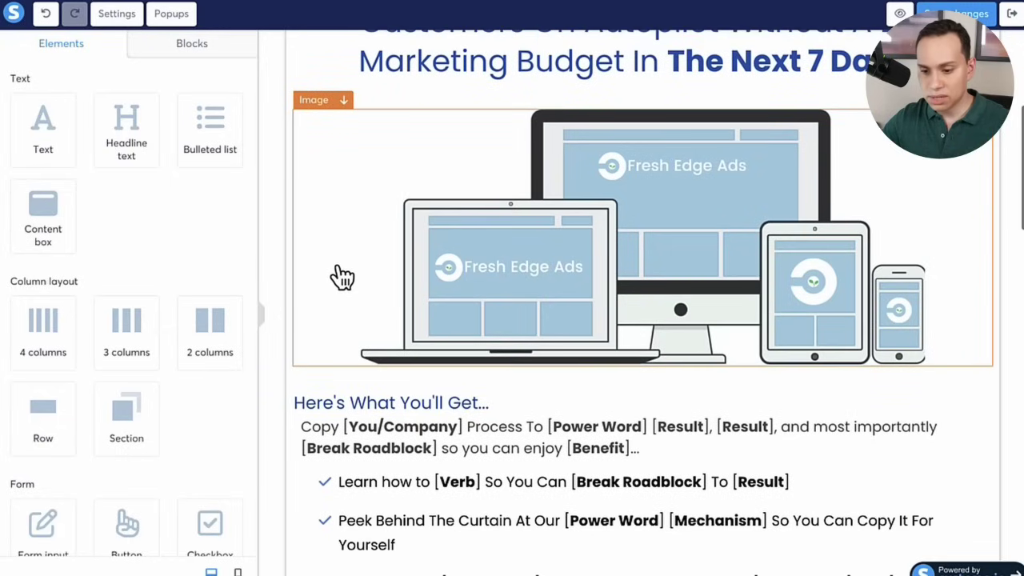
left_click(661, 222)
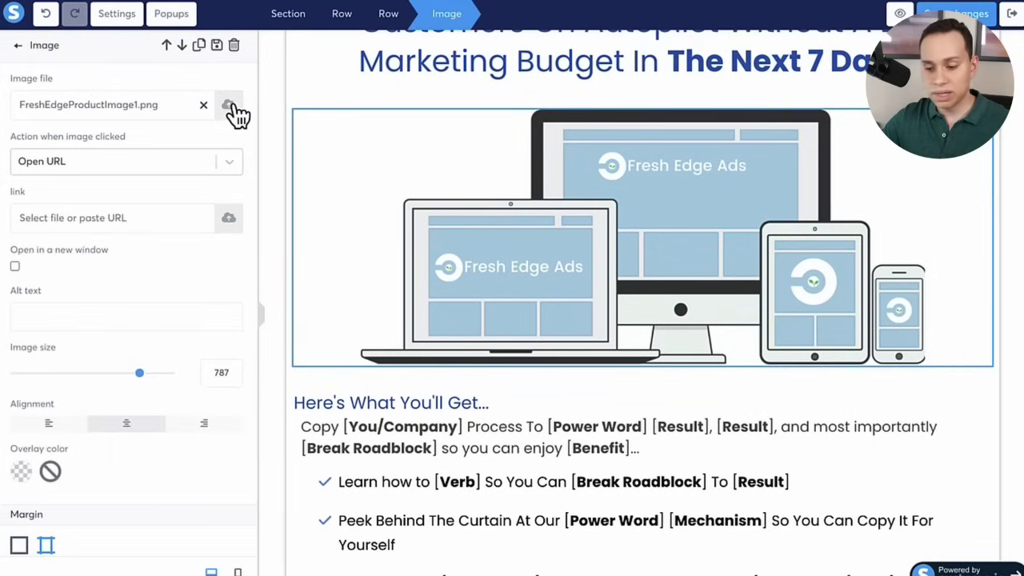
left_click_drag(139, 373, 110, 372)
left_click(46, 14)
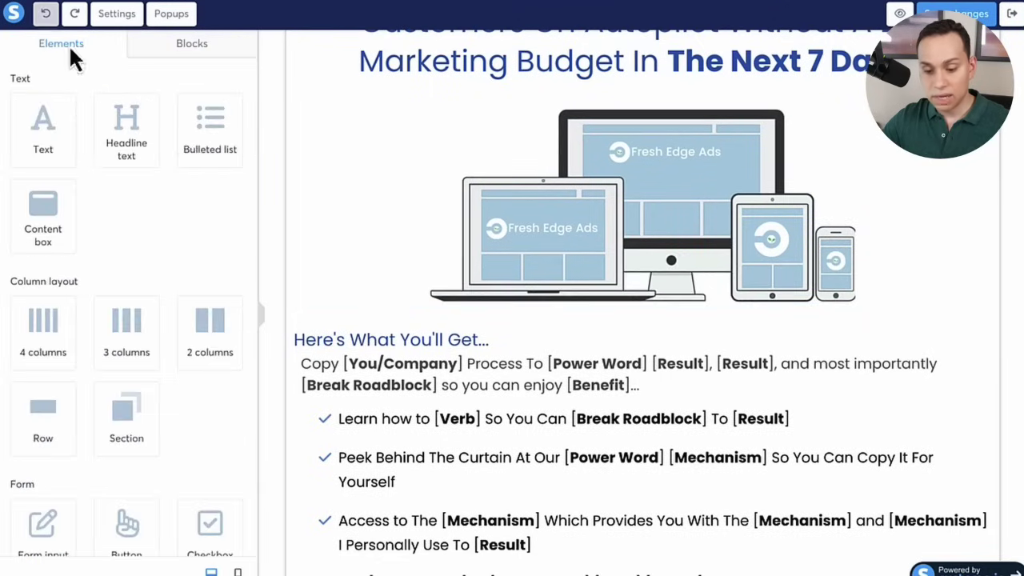
Add a video element between the headline and the mockup image and set its video type to Upload file.
scroll(224, 270, "down", 4)
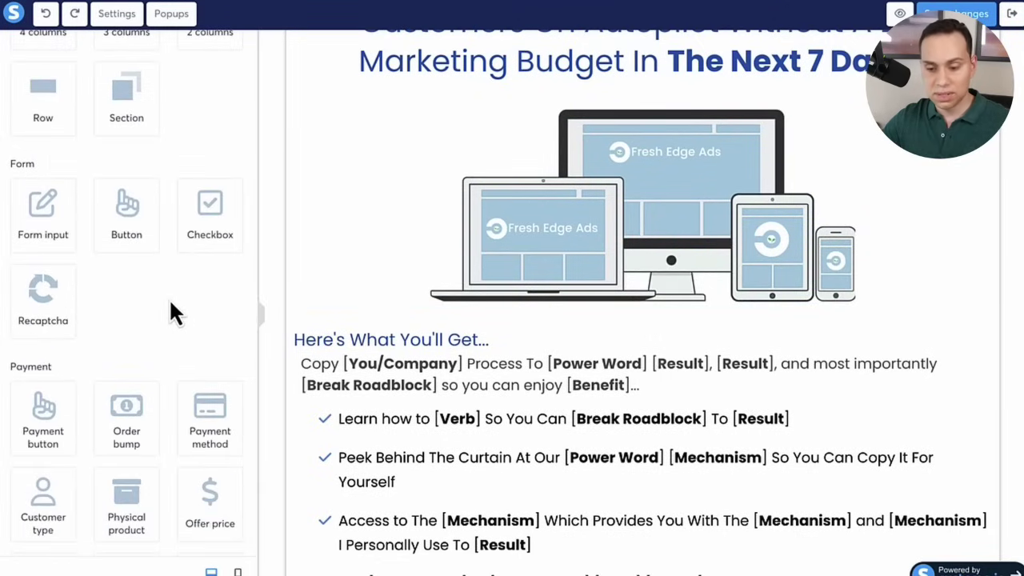
scroll(170, 305, "up", 3)
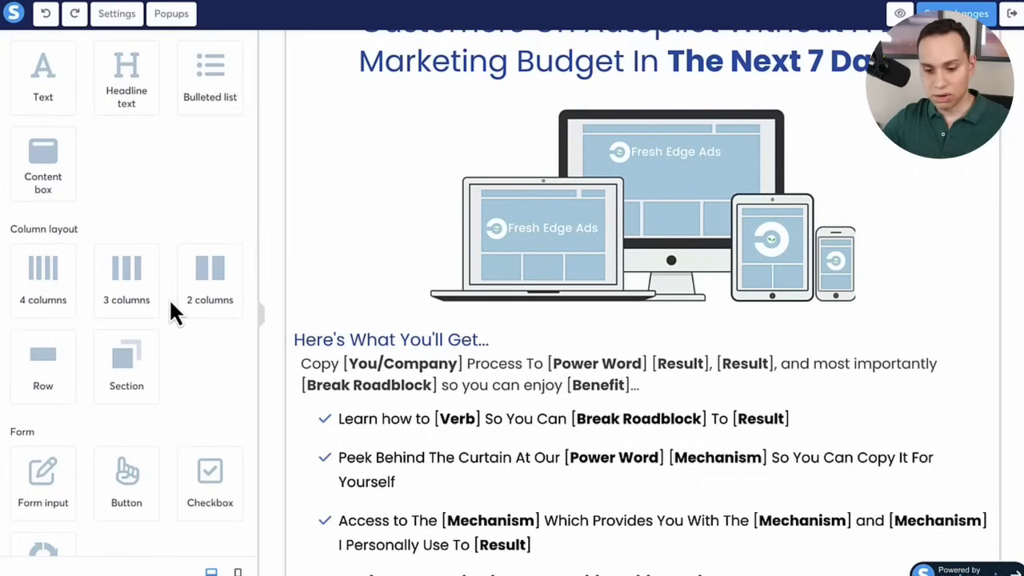
scroll(170, 304, "up", 1)
scroll(170, 304, "down", 5)
scroll(169, 297, "down", 6)
left_click_drag(133, 192, 665, 114)
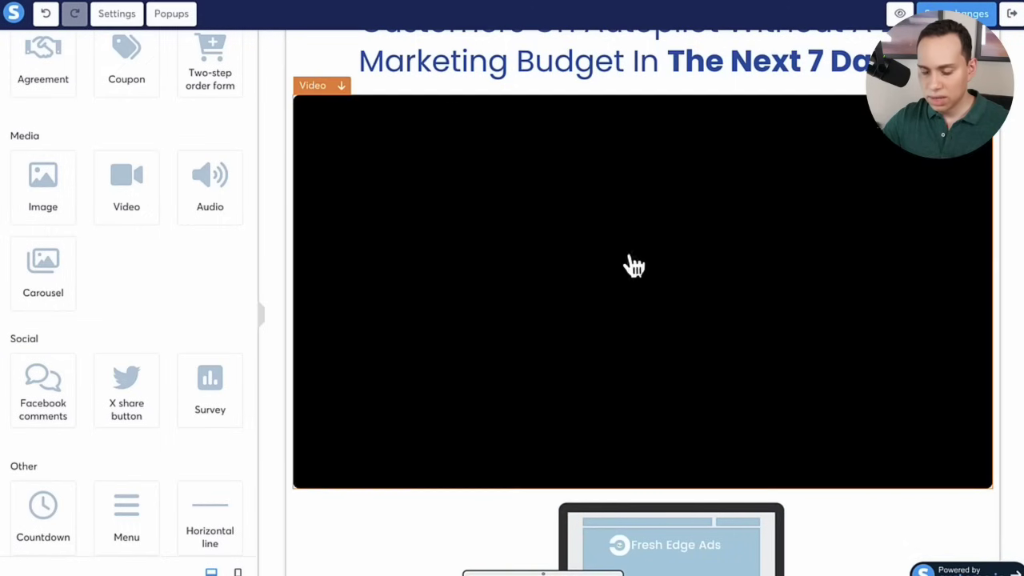
left_click(633, 266)
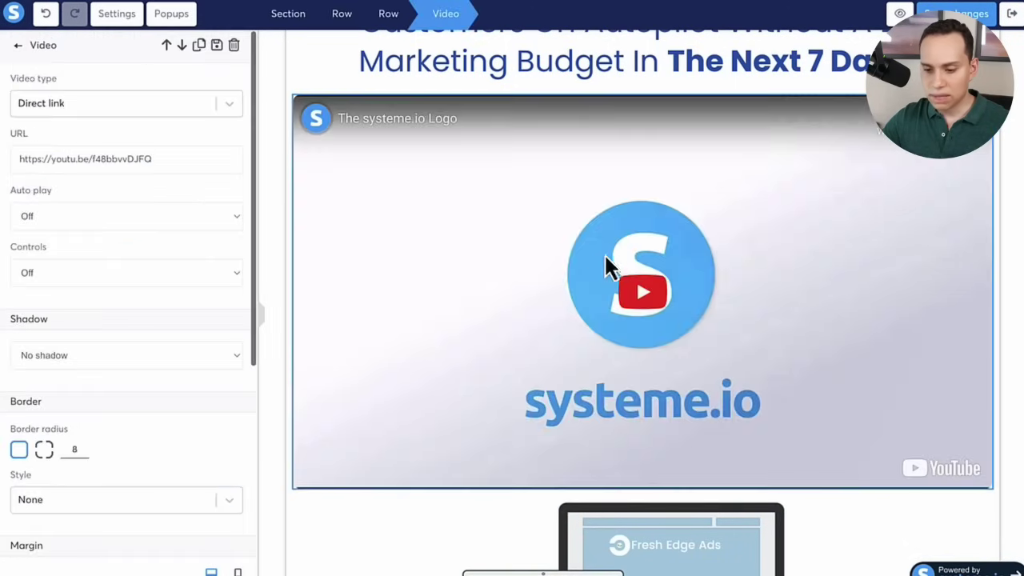
left_click(227, 106)
left_click(120, 184)
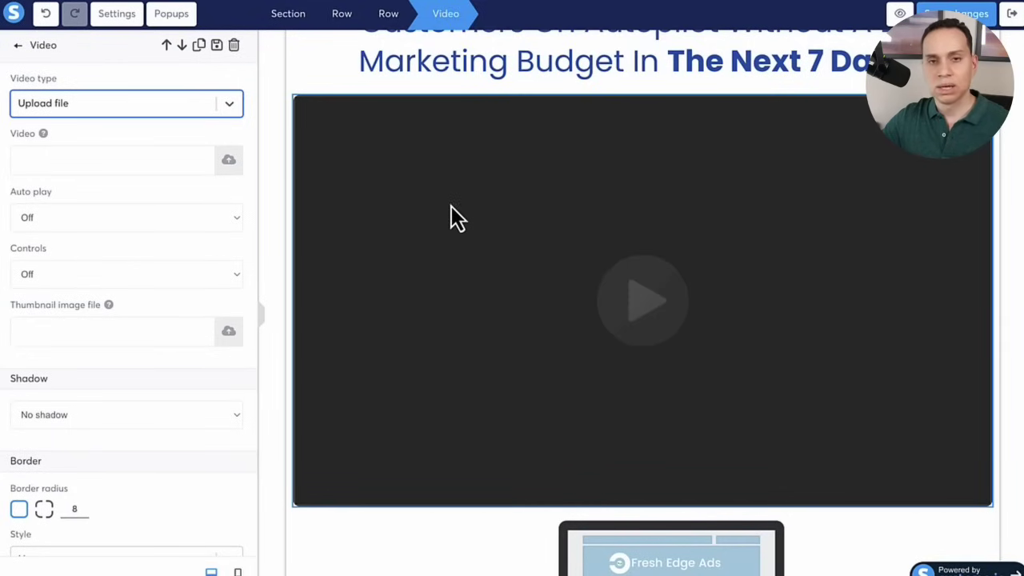
Delete the video element above the mockup image.
left_click(524, 185)
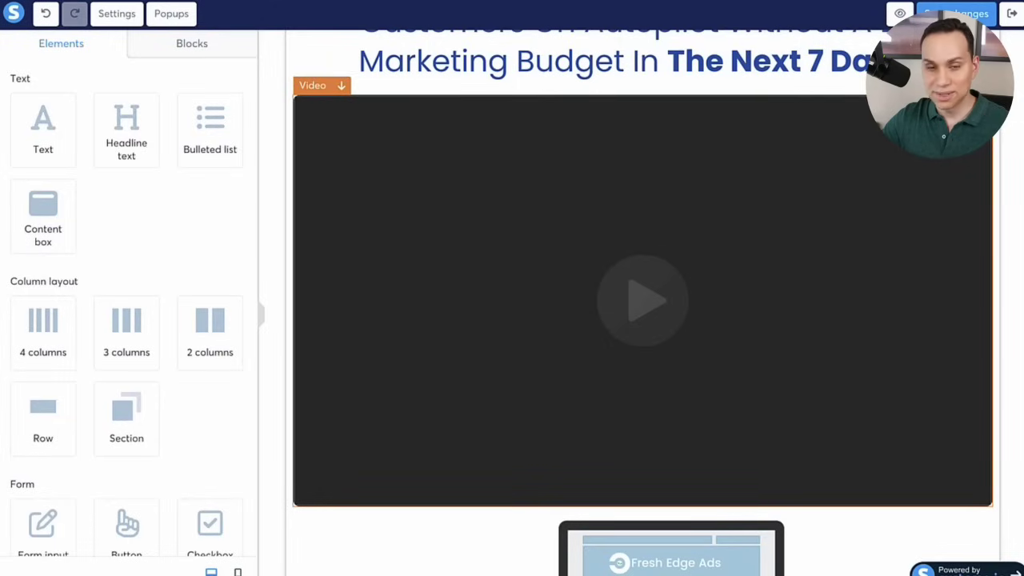
key("Delete")
left_click(567, 82)
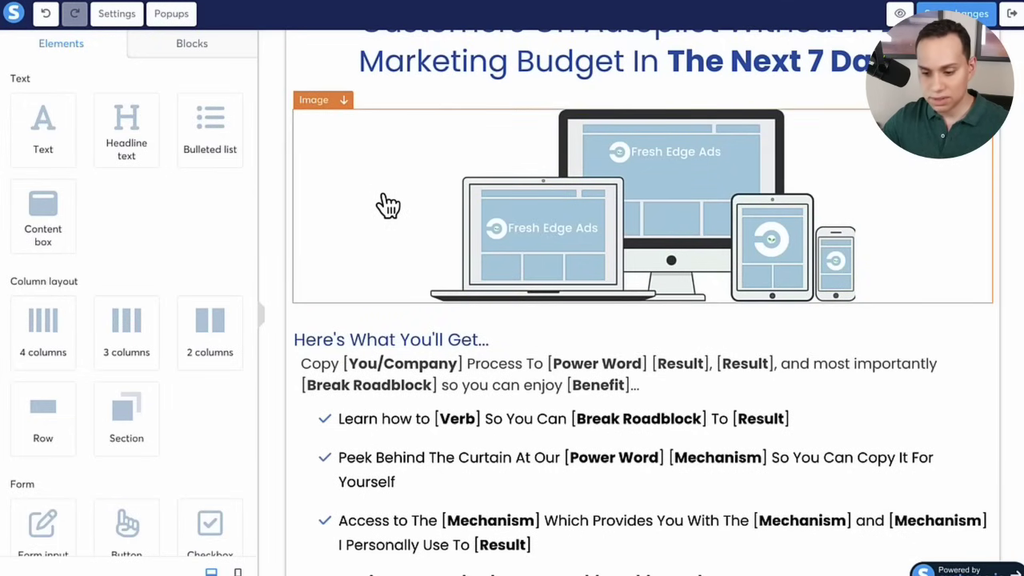
Replace the template paragraph under "Here's What You'll Get..." with the "Copy our process to construct AI powered campaigns..." paragraph from Google Docs.
scroll(383, 202, "down", 3)
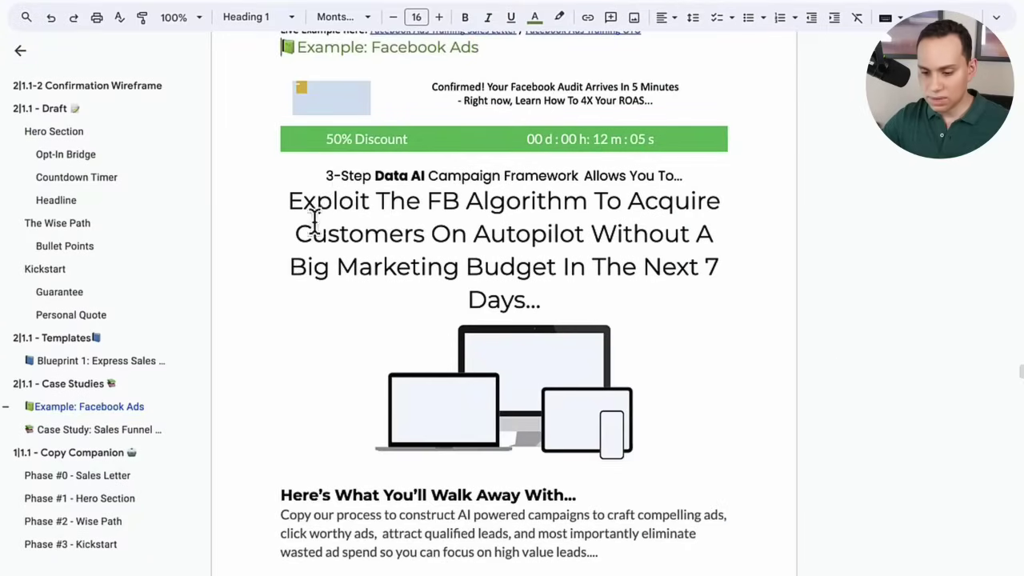
scroll(314, 220, "down", 5)
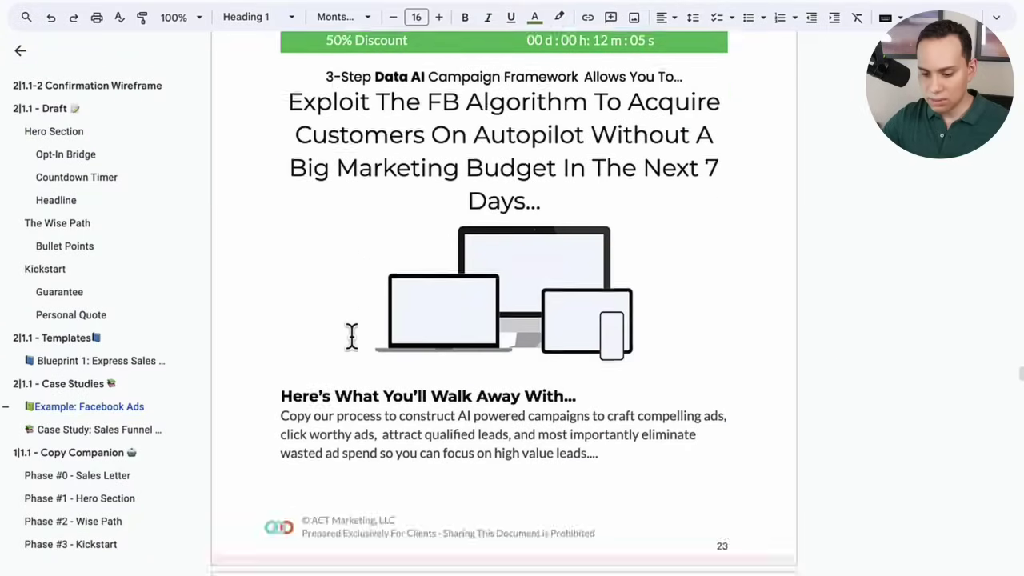
left_click(276, 162)
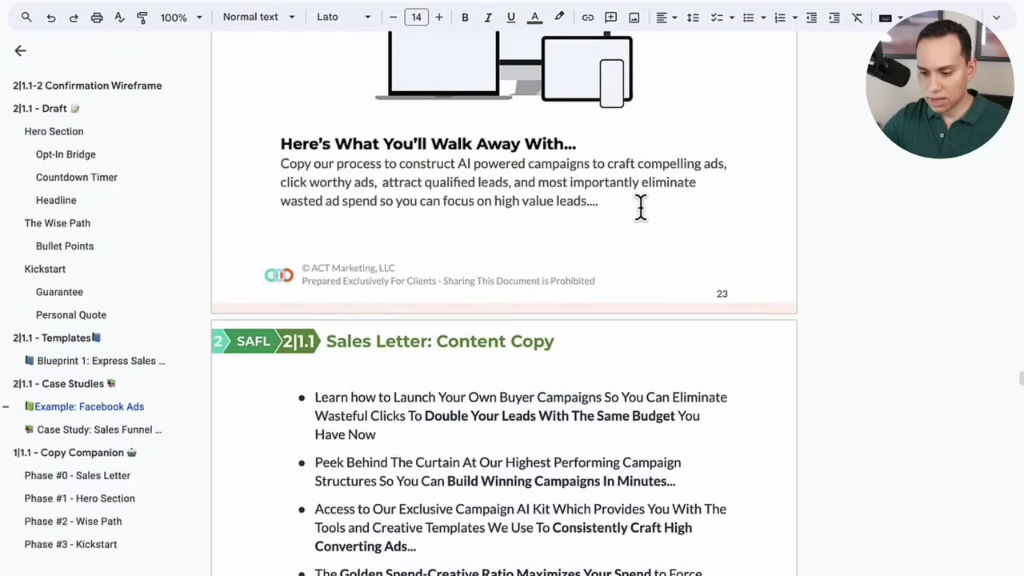
left_click(631, 207, "shift")
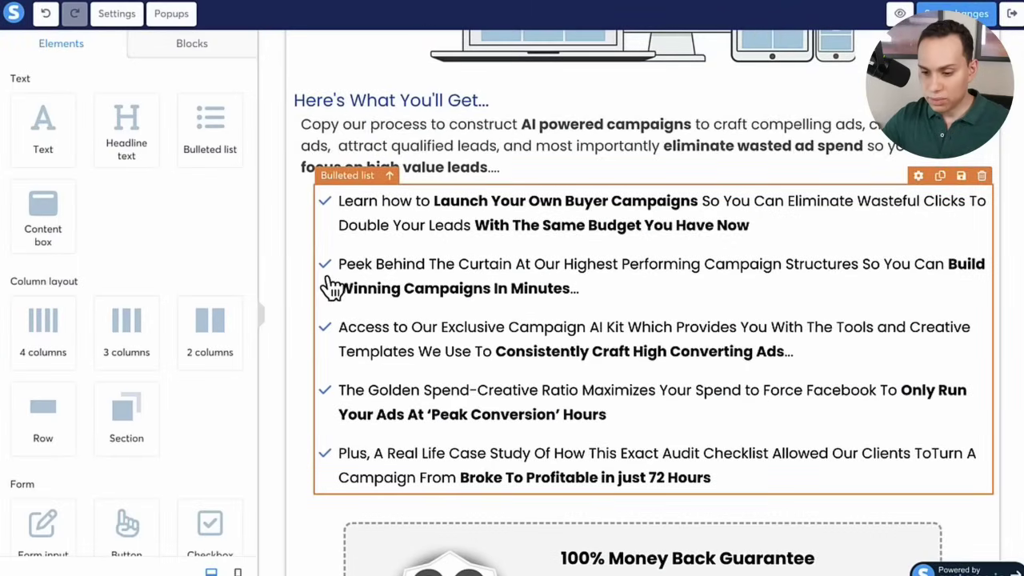
scroll(324, 240, "up", 1)
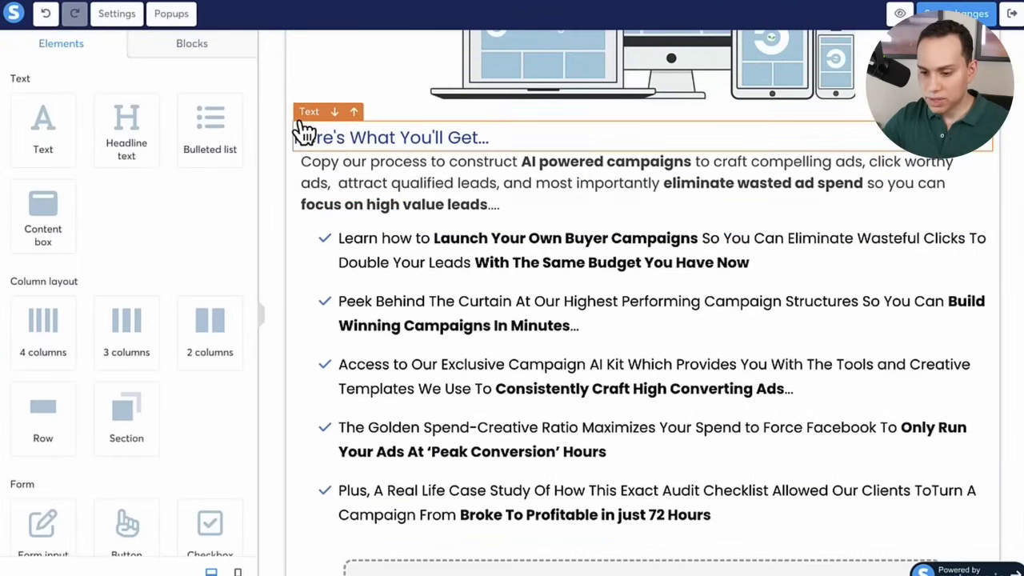
left_click(400, 324)
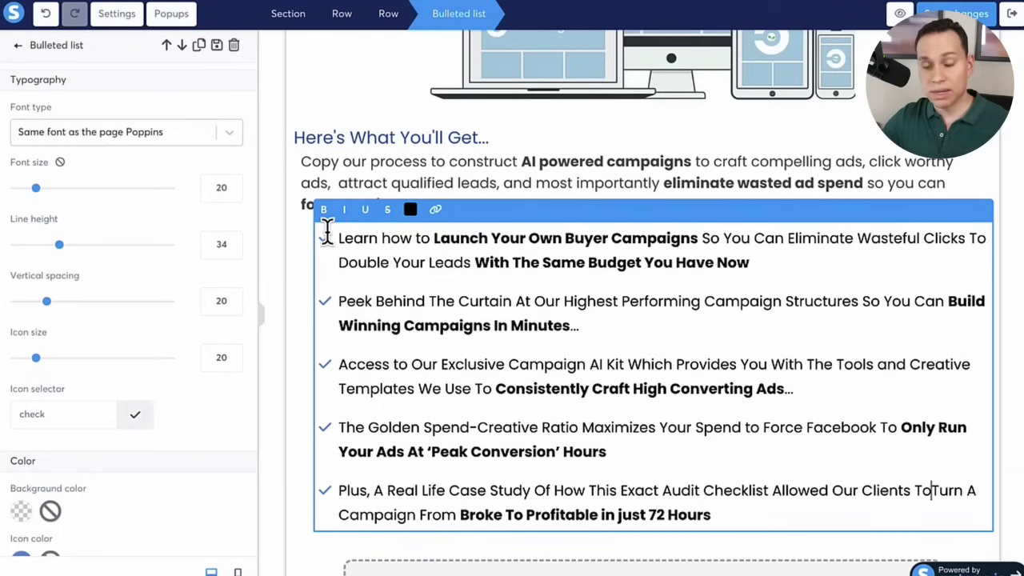
left_click(293, 257)
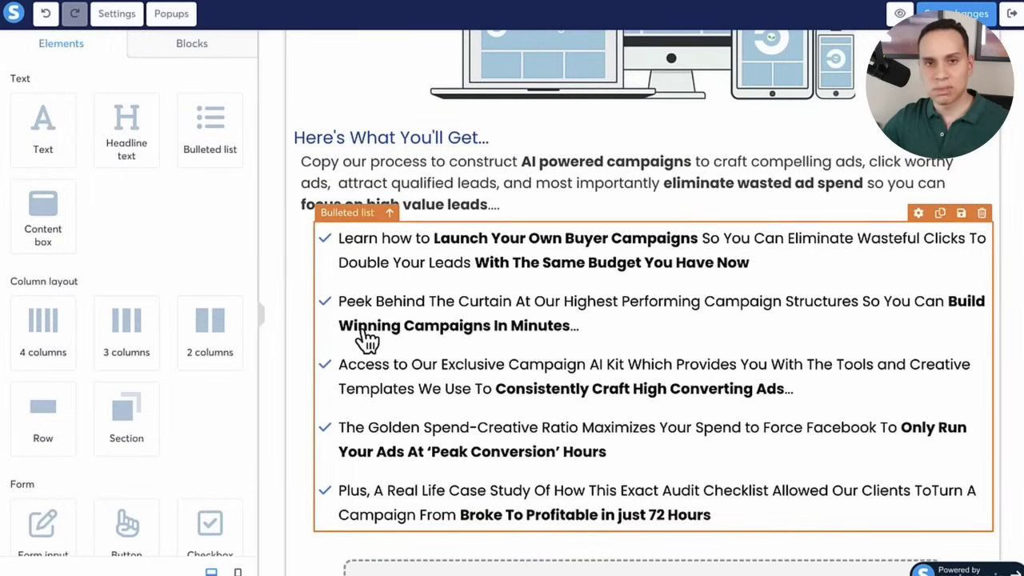
Delete the "Join Fellow Successful [Prospect Group]..." testimonial row below the money back guarantee.
scroll(450, 277, "down", 2)
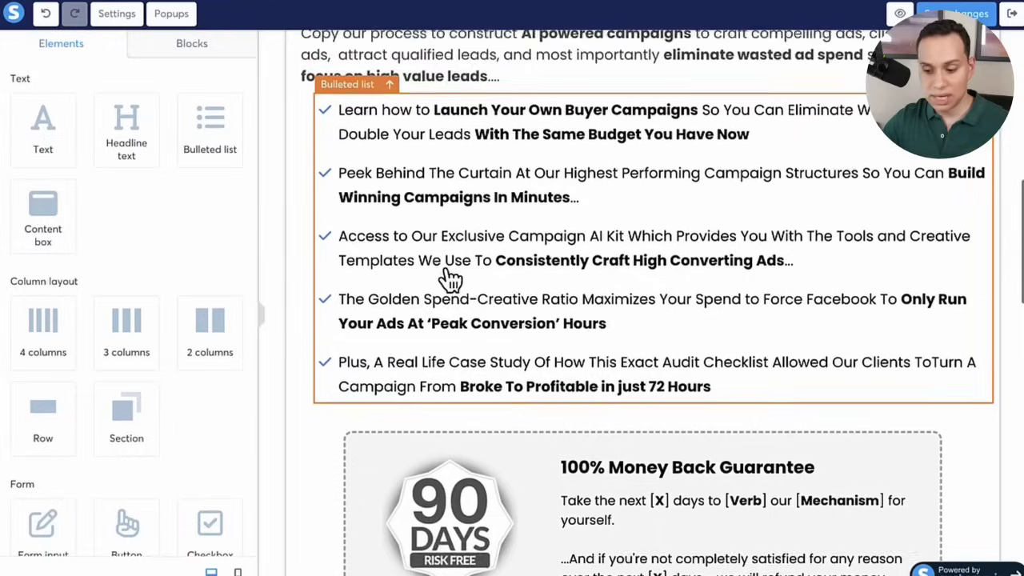
scroll(450, 278, "down", 6)
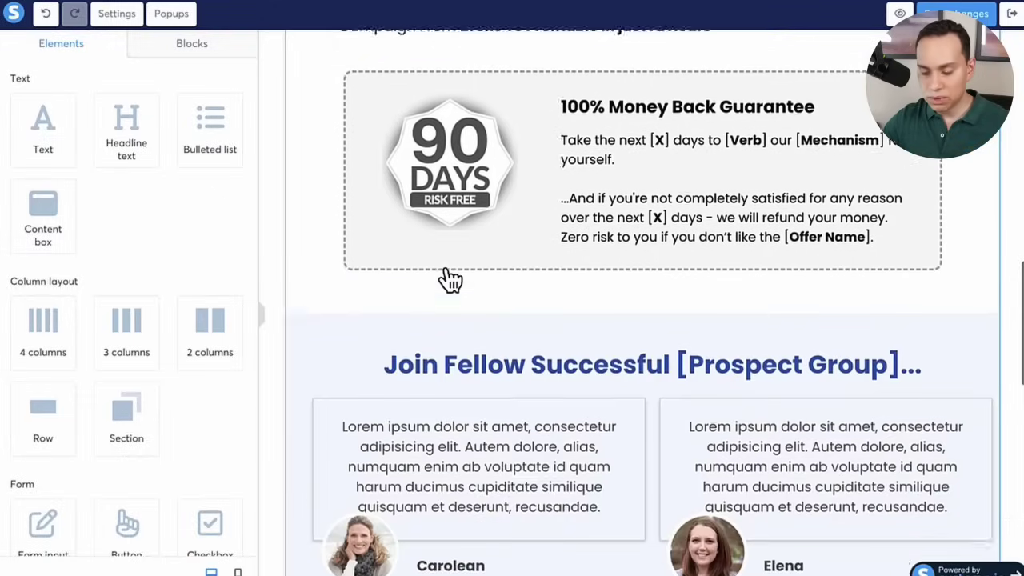
scroll(451, 277, "down", 1)
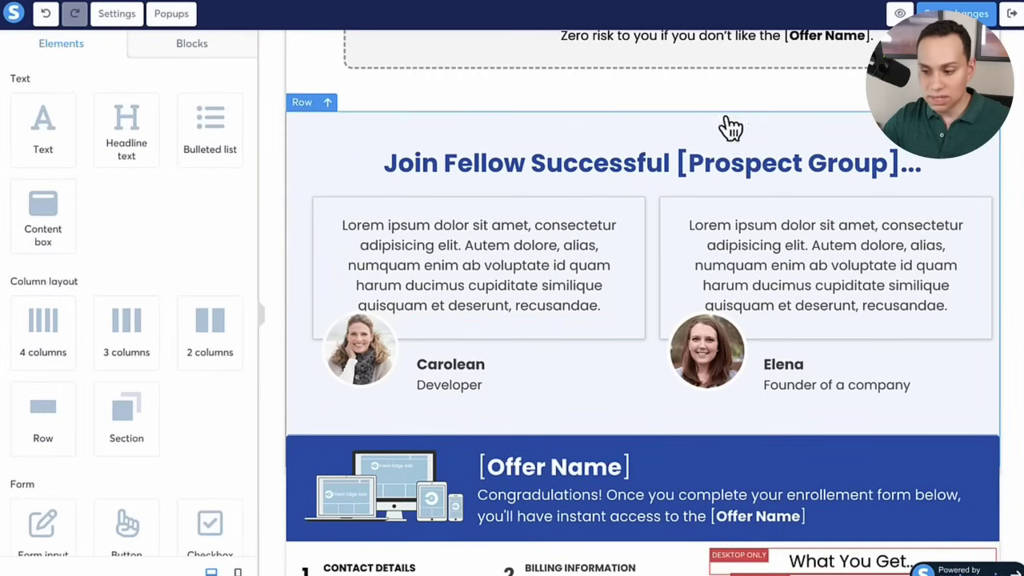
left_click(1003, 120)
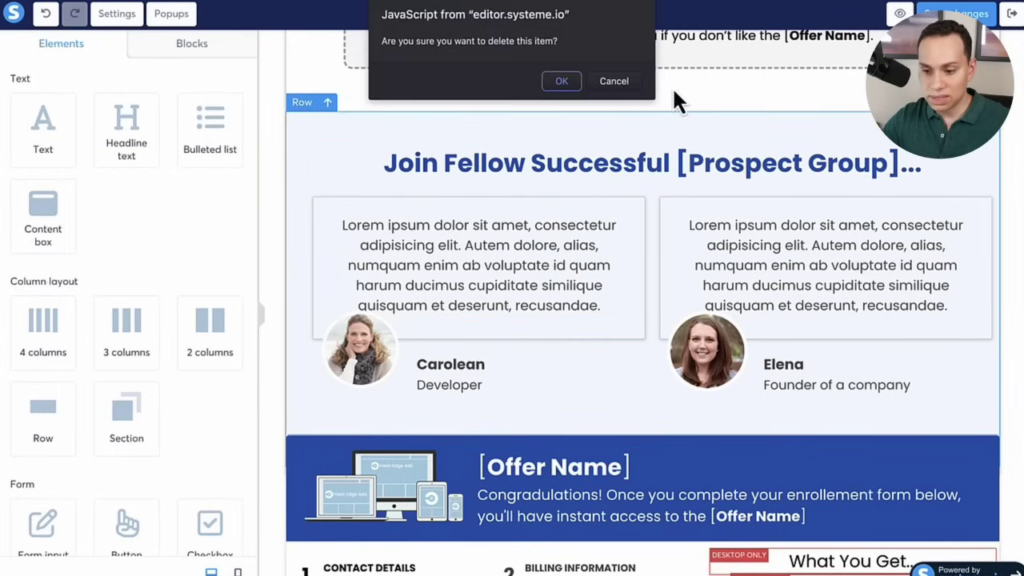
left_click(557, 82)
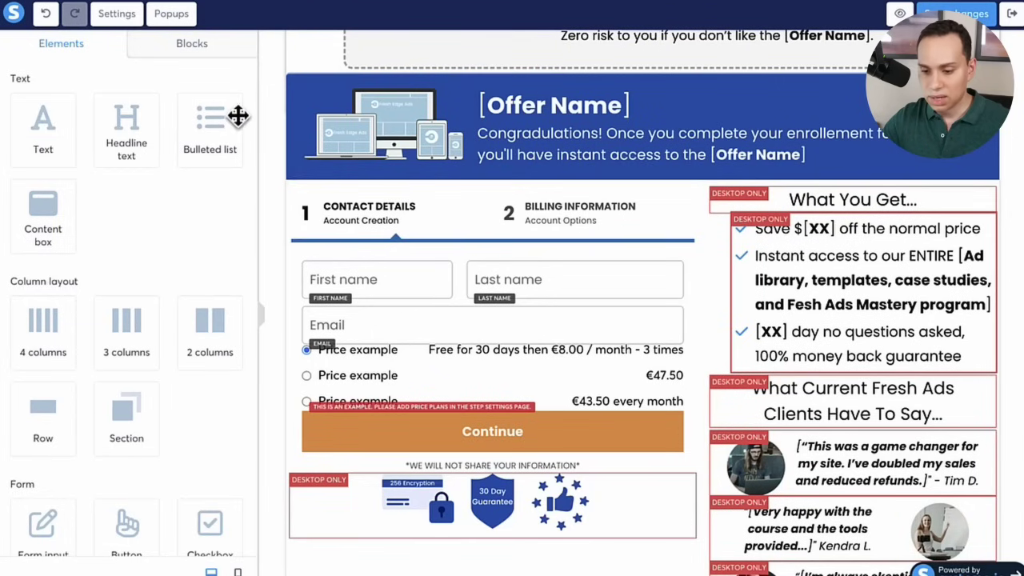
Set the top margin of the blue [Offer Name] row to 52.
scroll(339, 155, "up", 1)
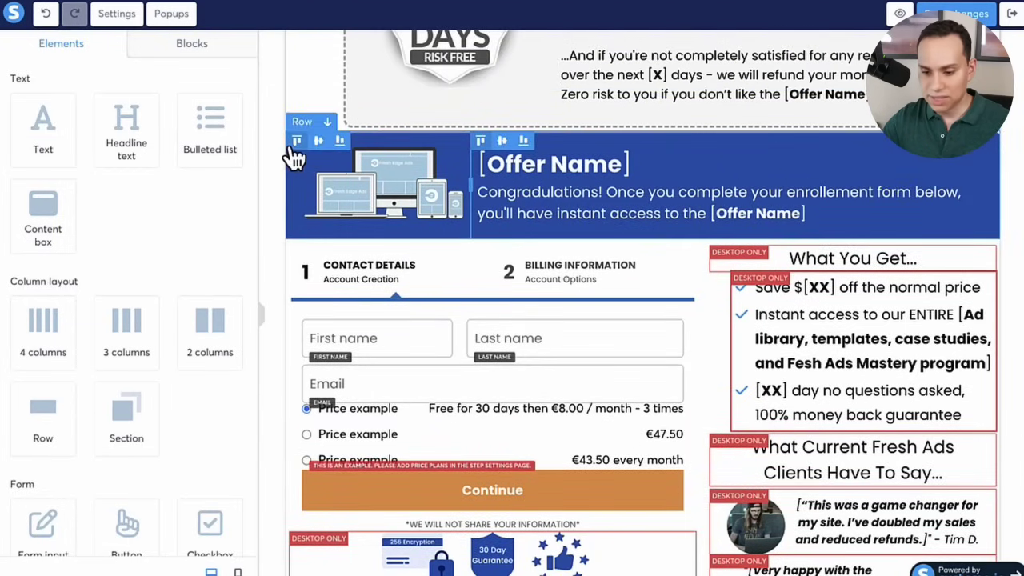
left_click(303, 196)
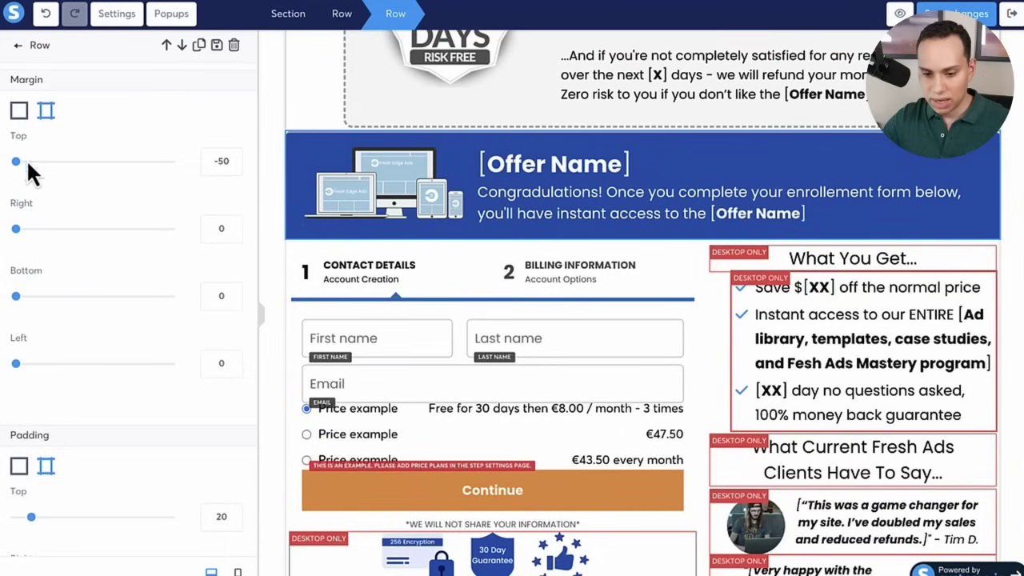
left_click_drag(17, 163, 58, 160)
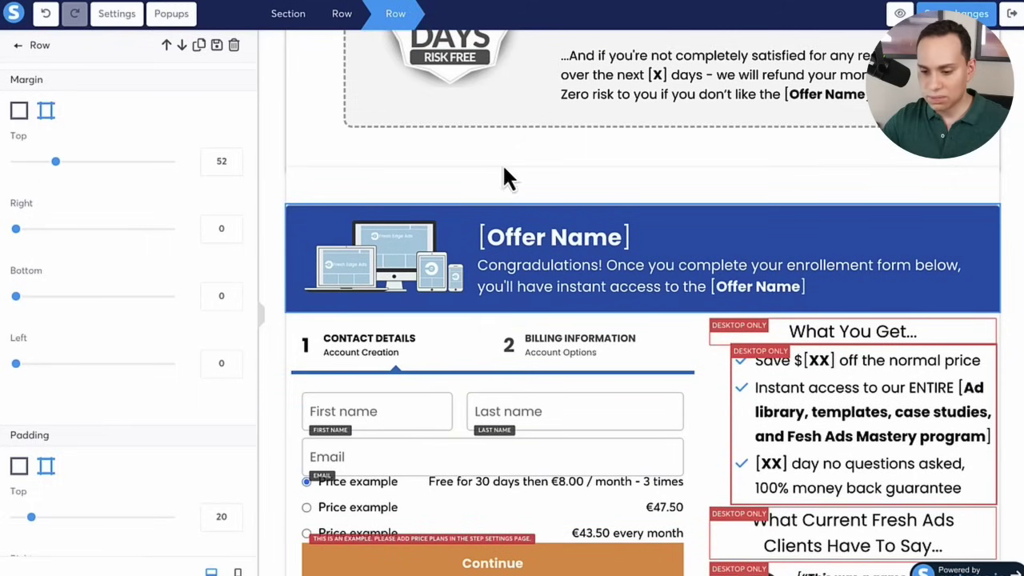
left_click(506, 176)
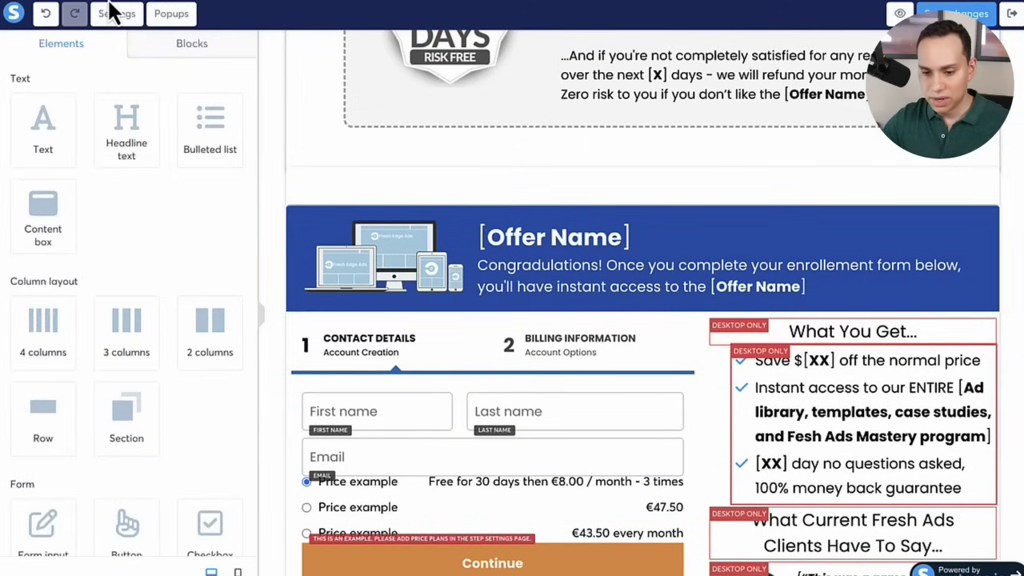
Undo the [Offer Name] row's top margin change and the deletion of the "Join Fellow Successful [Prospect Group]..." testimonial row.
left_click(45, 17)
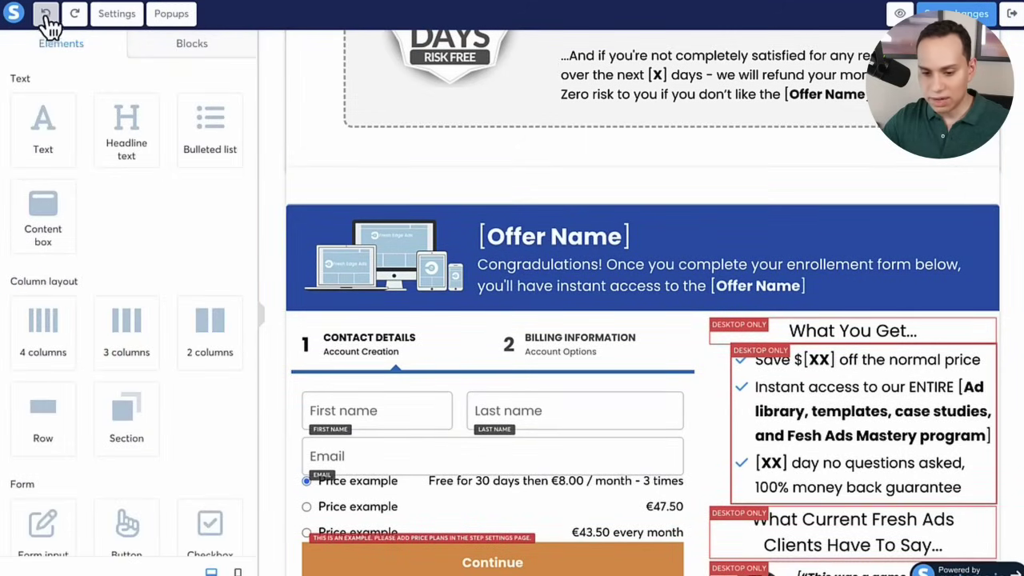
left_click(48, 24)
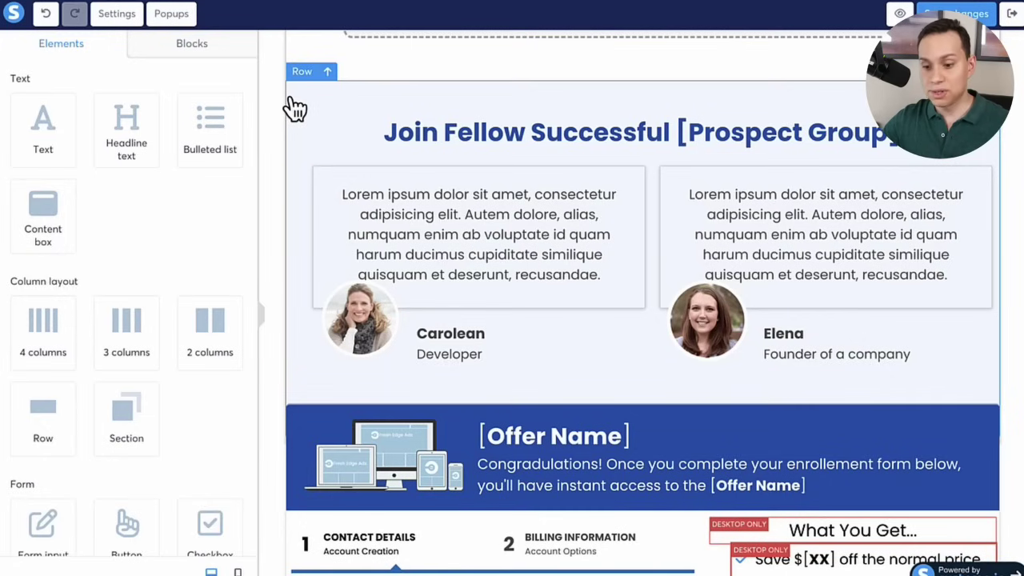
scroll(349, 108, "up", 1)
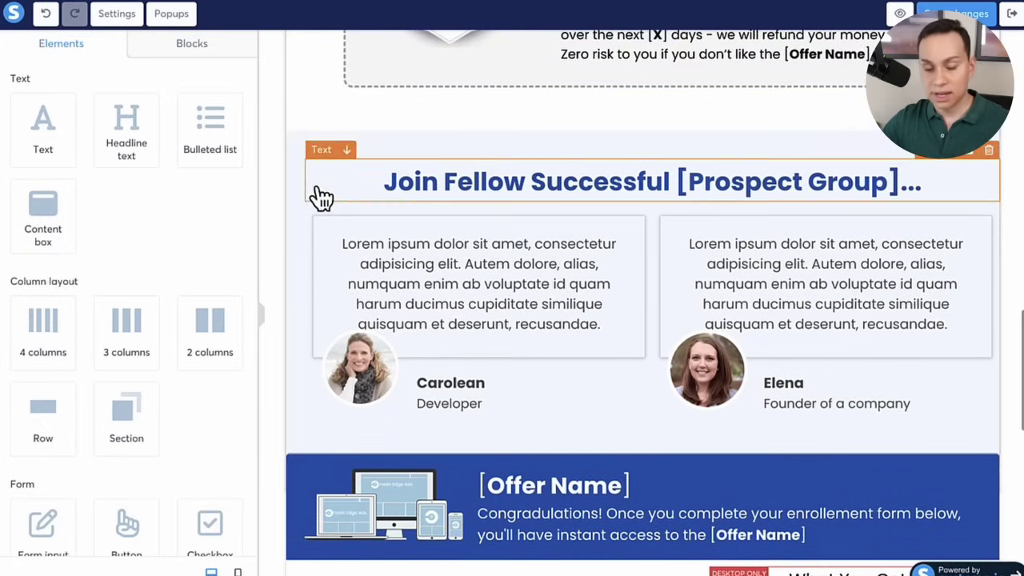
scroll(304, 166, "up", 15)
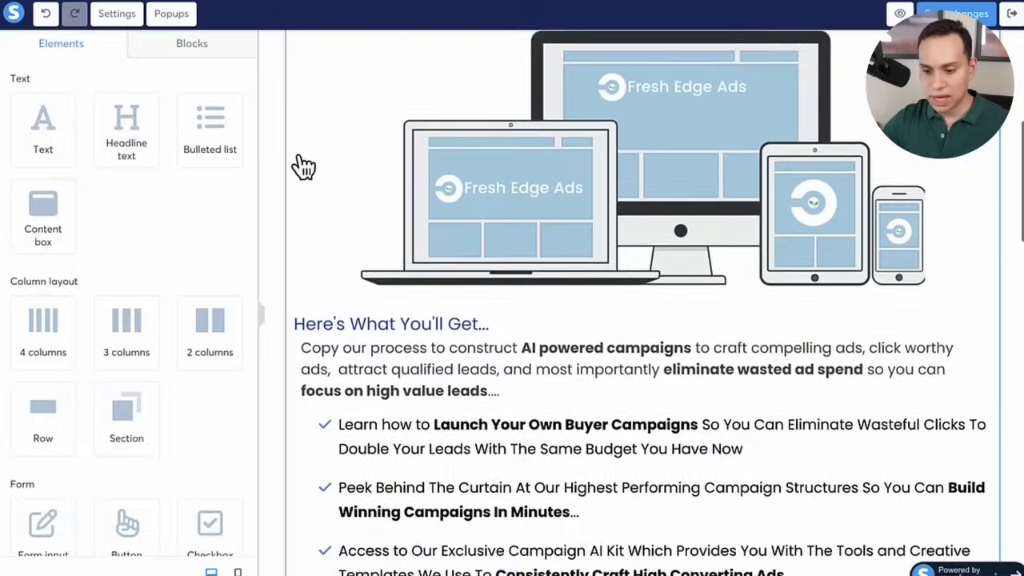
scroll(304, 166, "down", 15)
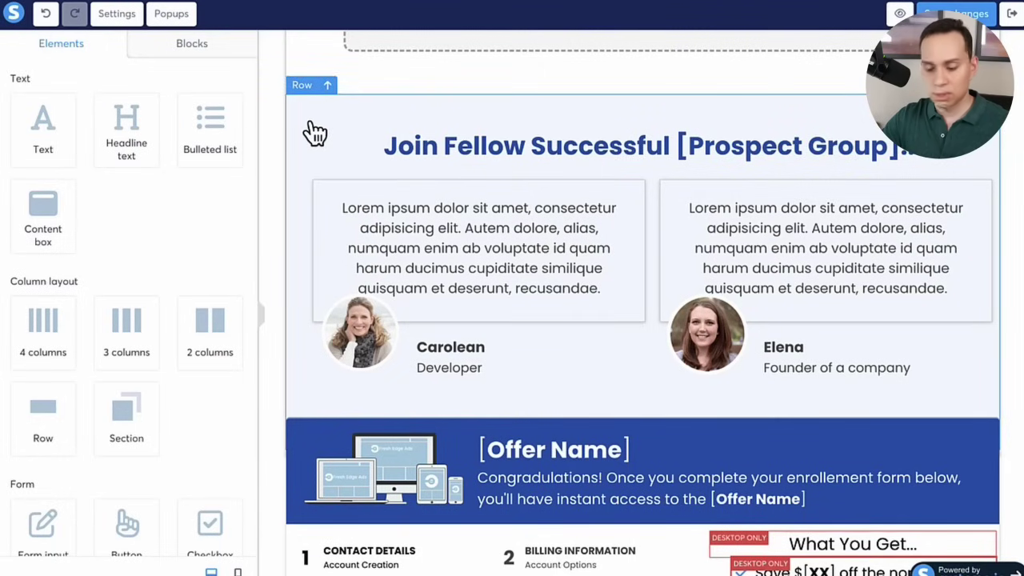
scroll(313, 132, "down", 1)
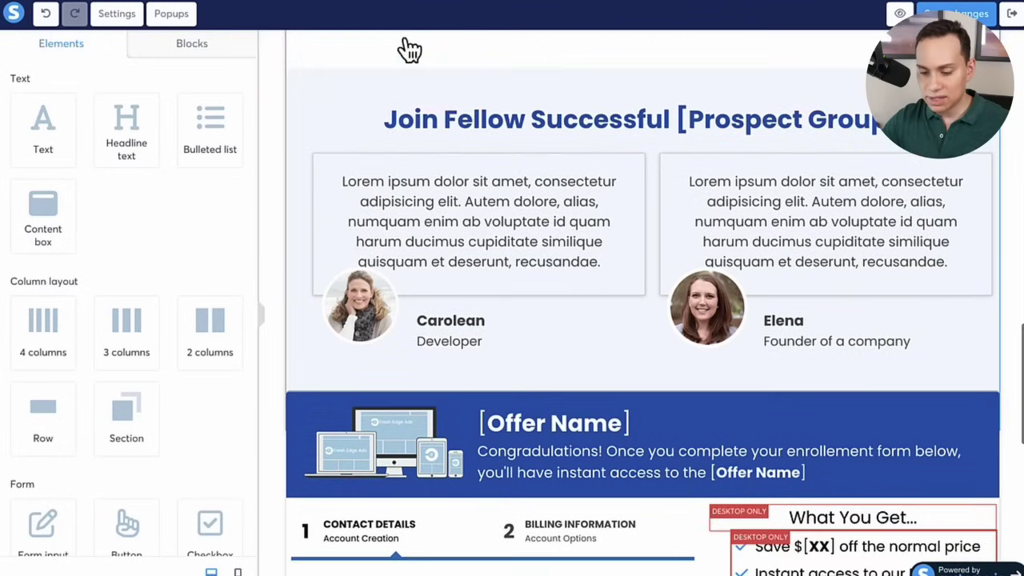
Replace the "This Is The Exact Same [Mechanism]..." quote with the "Facebook Ads remain one of the most POWERFUL methods..." quote from Google Docs.
scroll(633, 251, "down", 8)
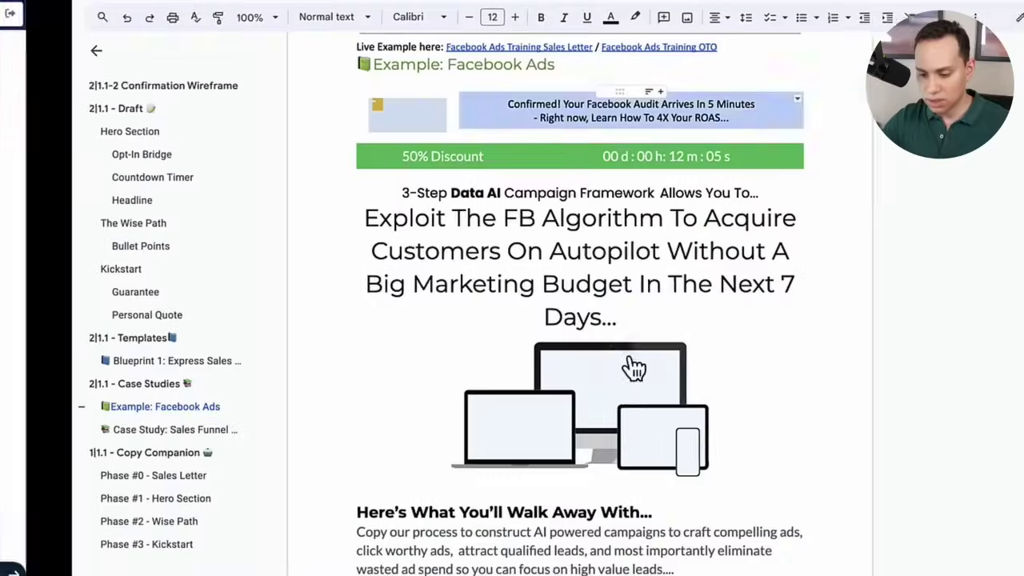
scroll(480, 336, "down", 15)
scroll(480, 335, "down", 2)
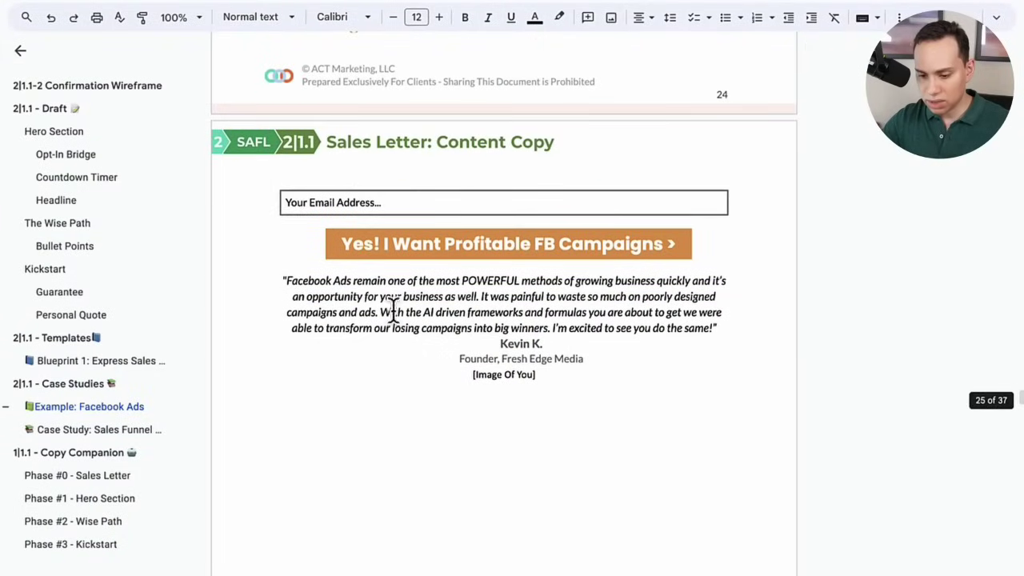
left_click(277, 288)
left_click(718, 328, "shift")
key("ctrl+c")
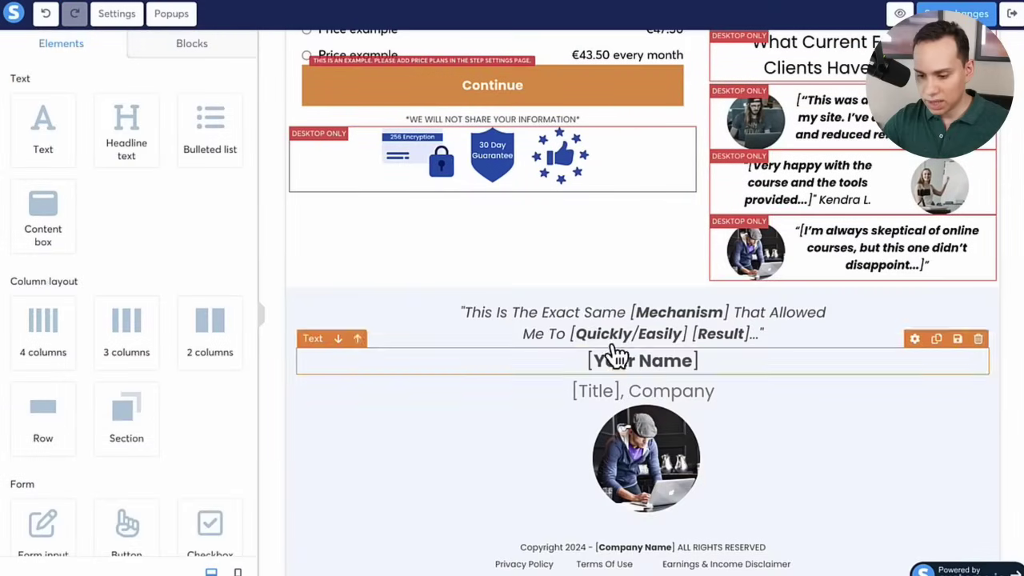
left_click(590, 312)
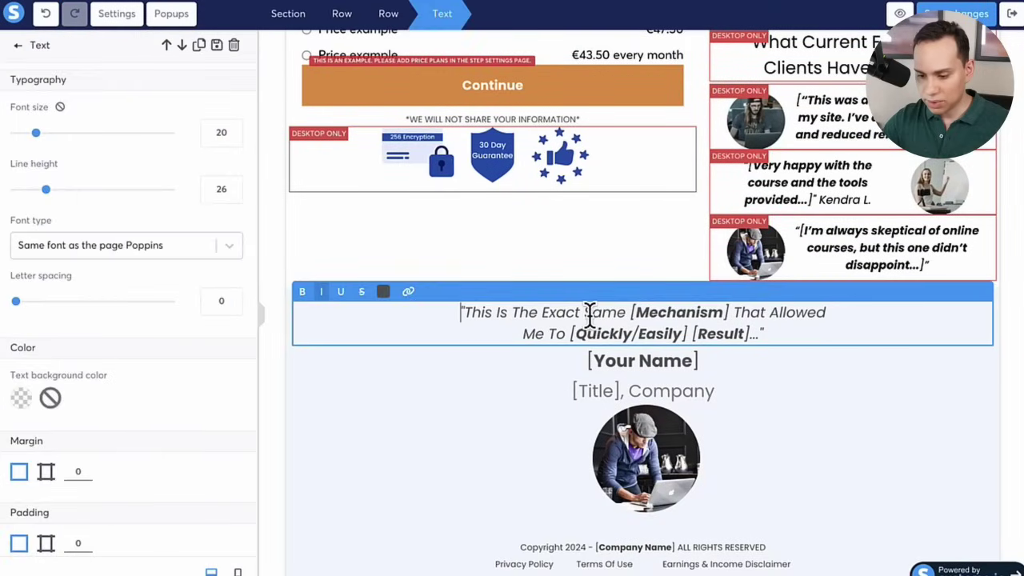
key("ctrl+a")
key("ctrl+v")
Set the right and left margins of the founder quote text to 50 each.
left_click(427, 349)
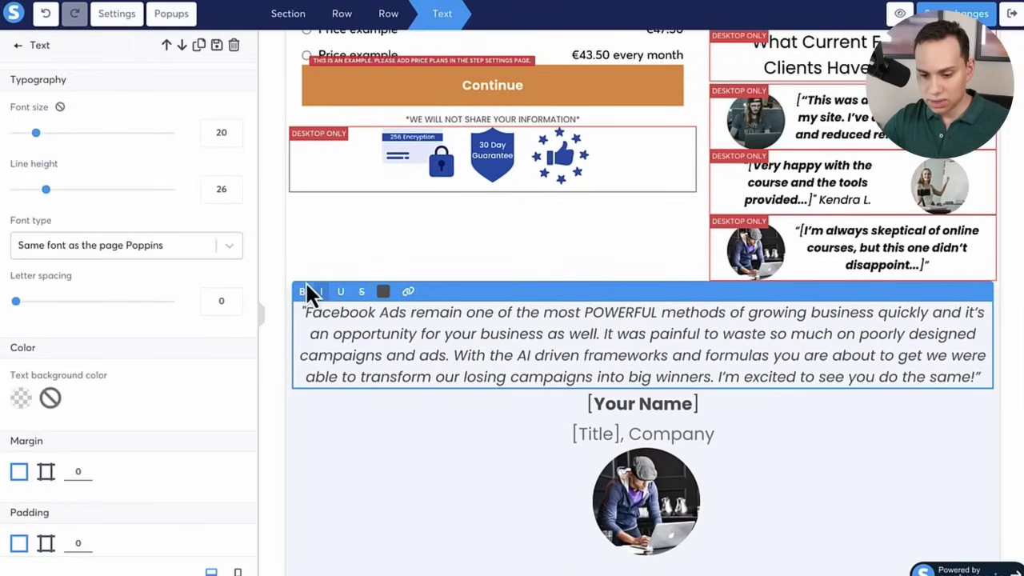
scroll(46, 444, "down", 2)
left_click(44, 316)
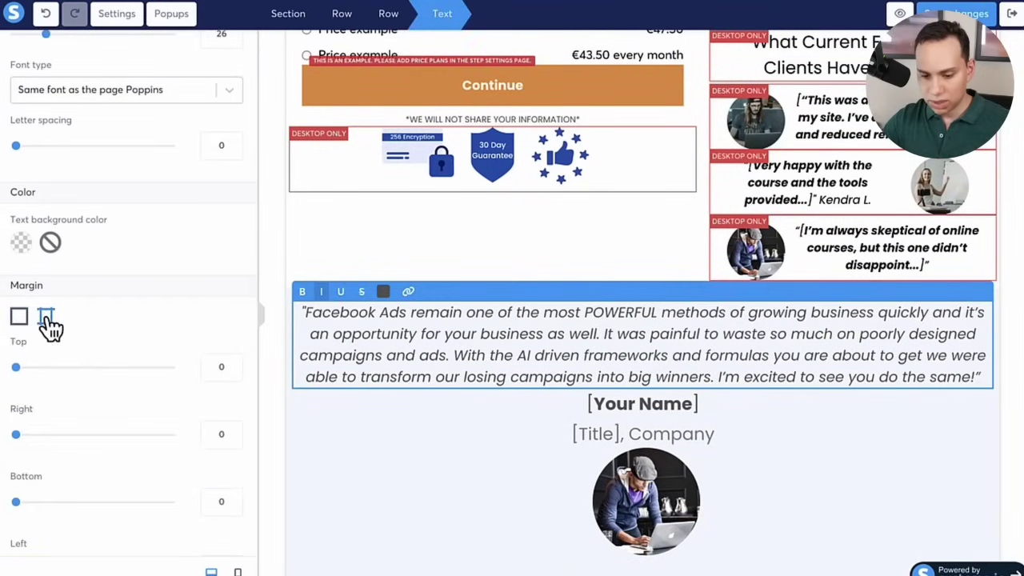
left_click(215, 432)
type("50")
scroll(215, 432, "down", 1)
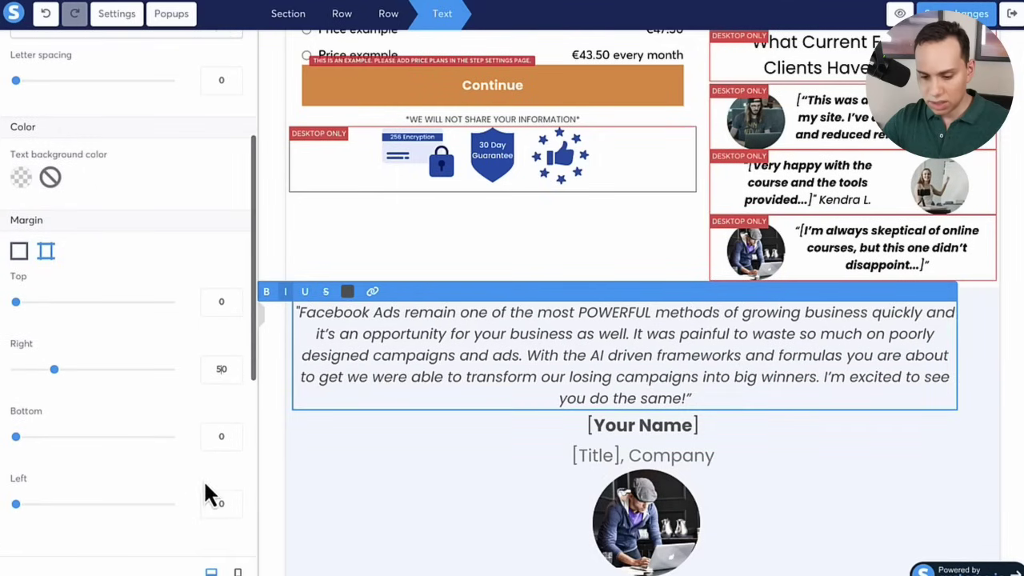
left_click(215, 504)
type("50")
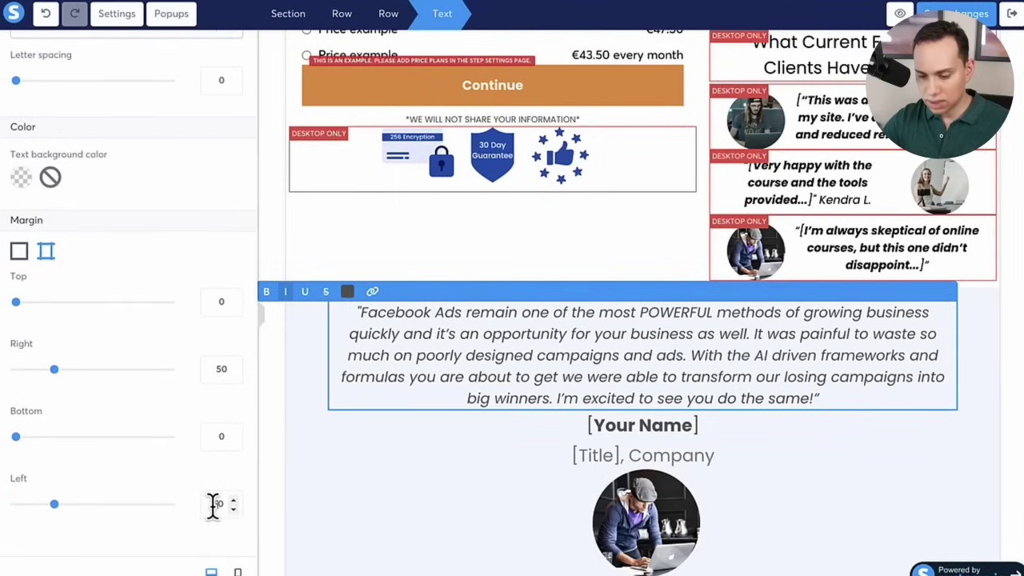
Increase the founder quote's line height to 33.
scroll(155, 224, "up", 3)
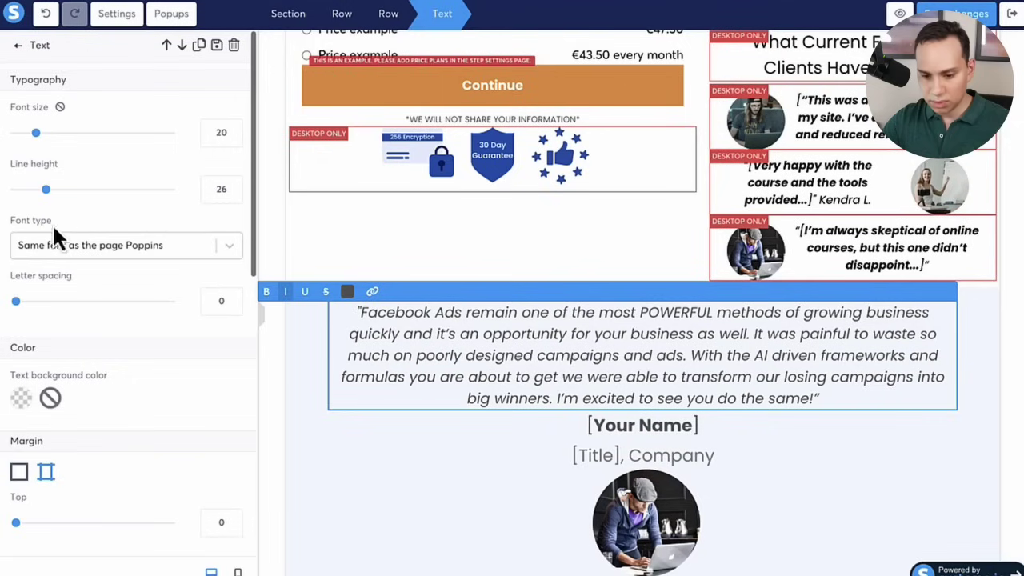
left_click_drag(48, 198, 64, 200)
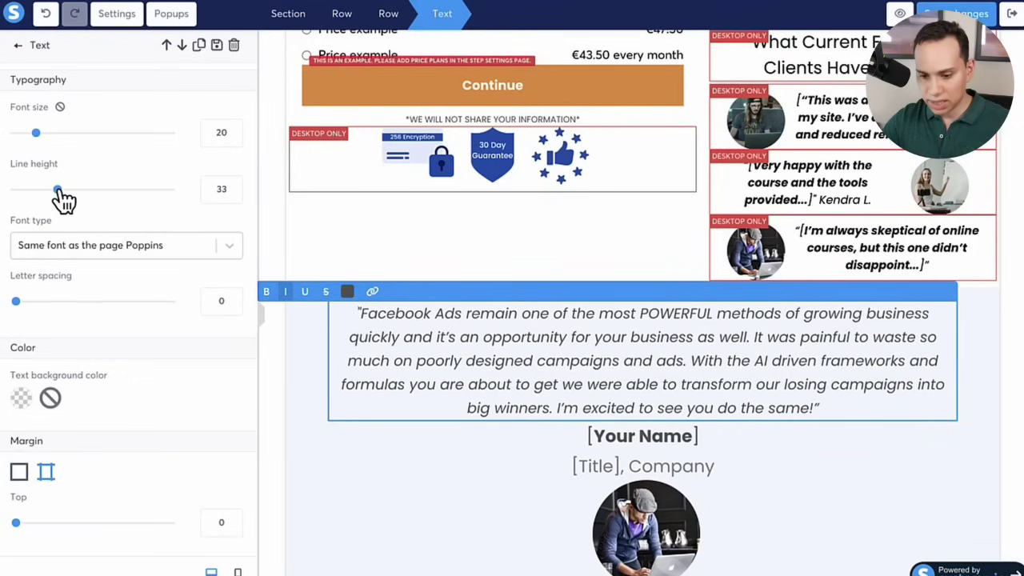
left_click(376, 491)
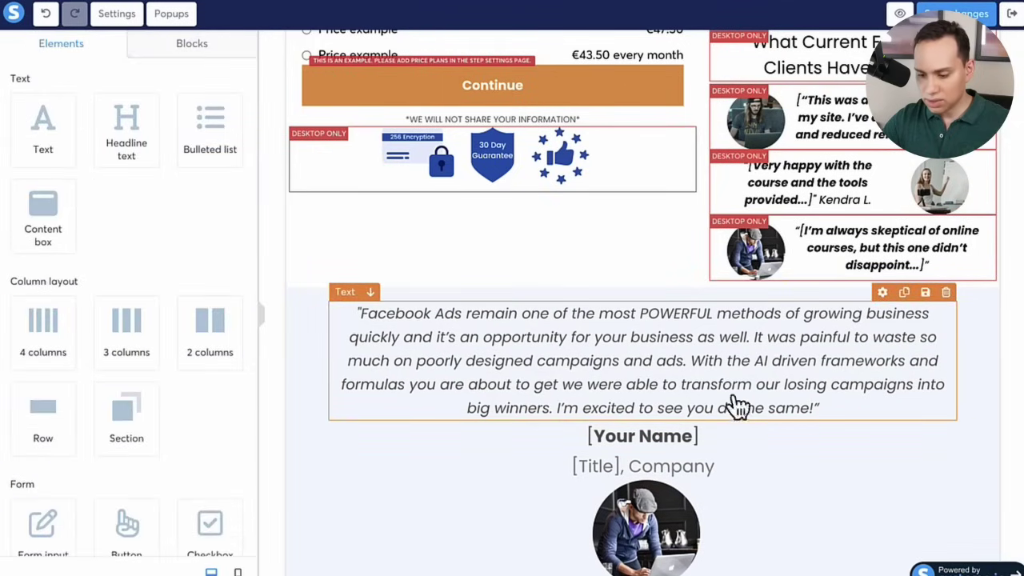
Replace the first money back guarantee paragraph with the "Take the next 90 days to deploy our campaign frameworks..." paragraph from Google Docs.
scroll(651, 441, "down", 15)
scroll(652, 441, "up", 4)
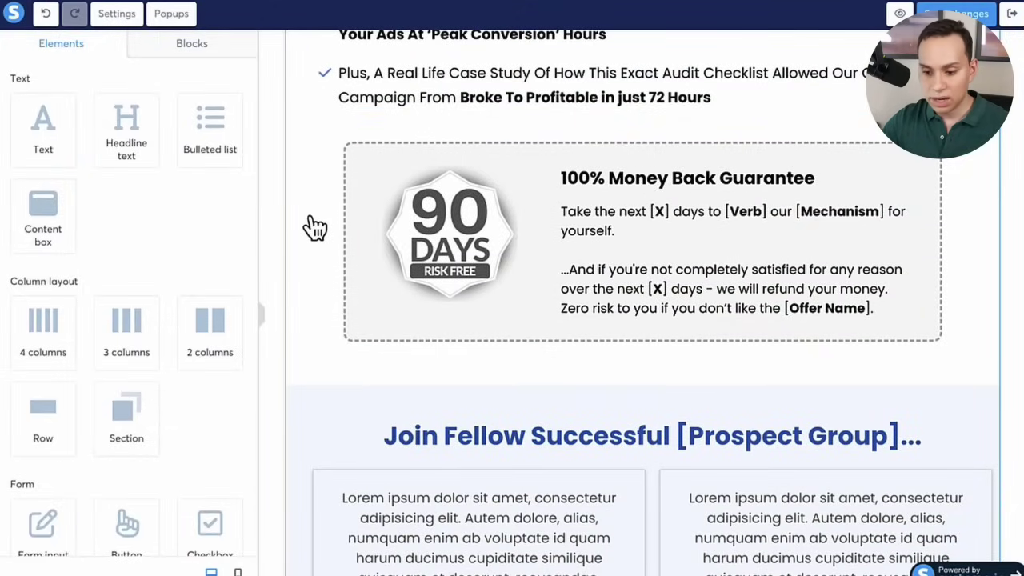
scroll(315, 228, "down", 1)
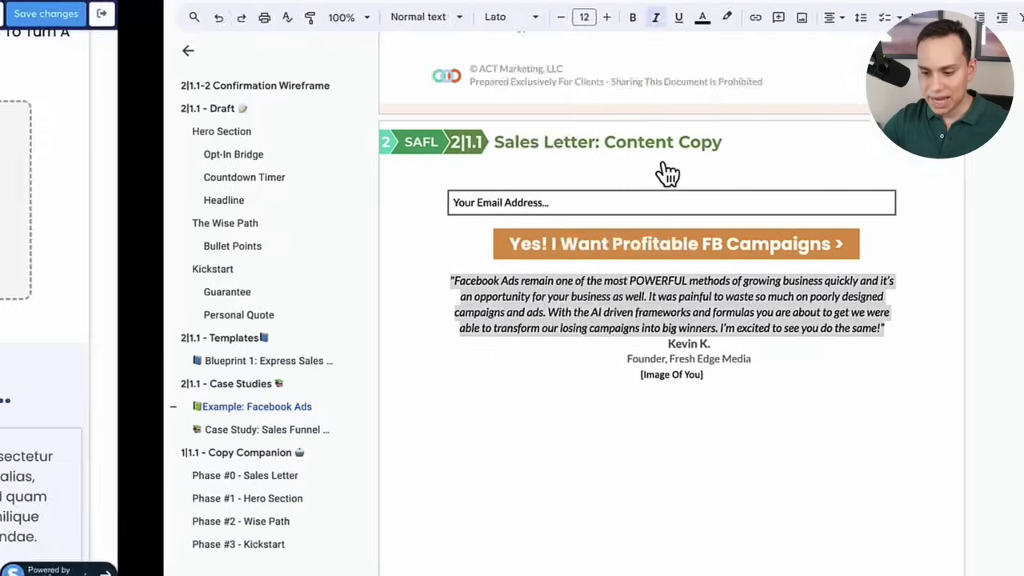
triple_click(410, 263)
scroll(410, 262, "up", 6)
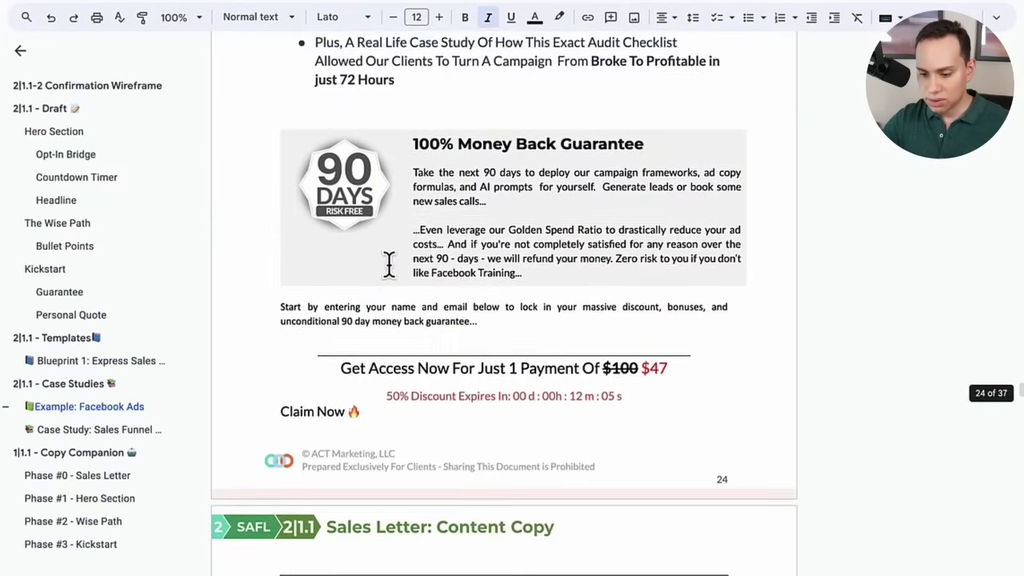
left_click(413, 240)
left_click(515, 276, "shift")
key("ctrl+c")
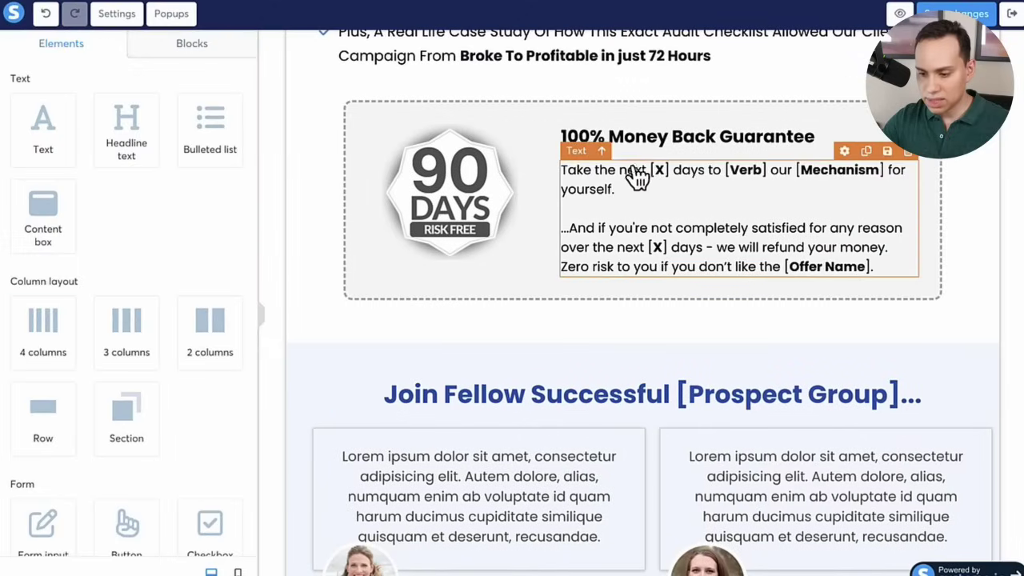
left_click(628, 184)
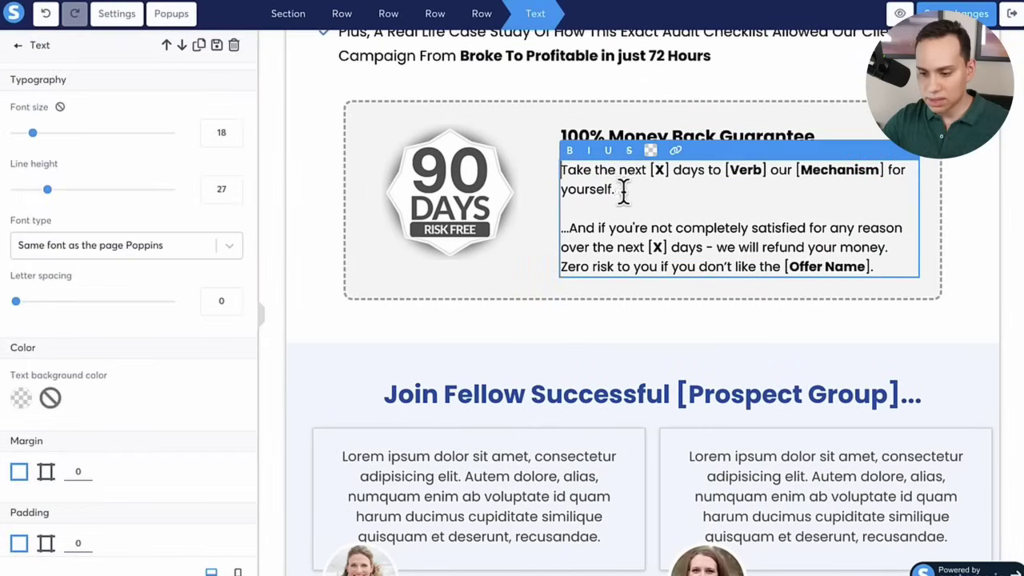
left_click(562, 171, "shift")
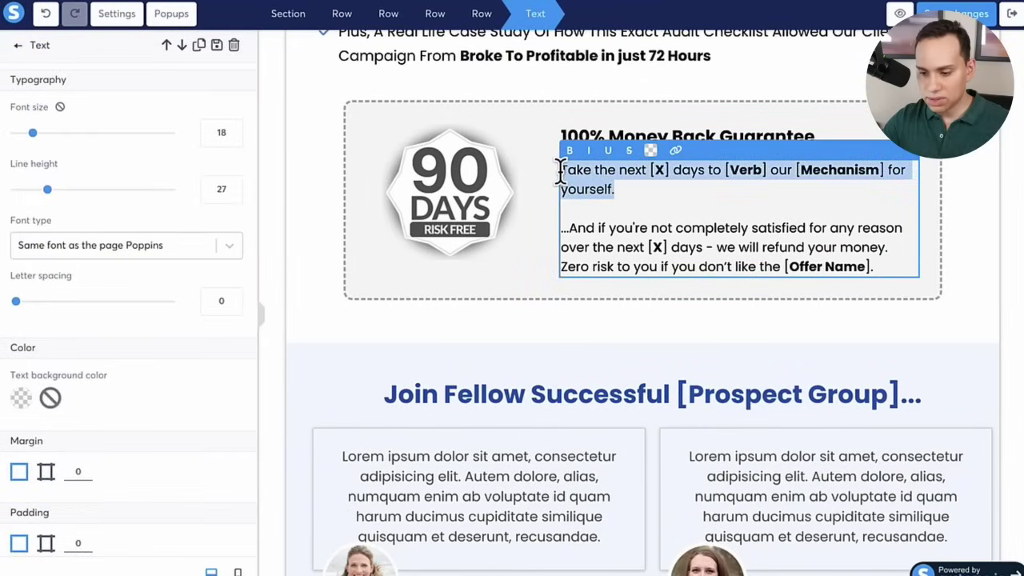
key("ctrl+v")
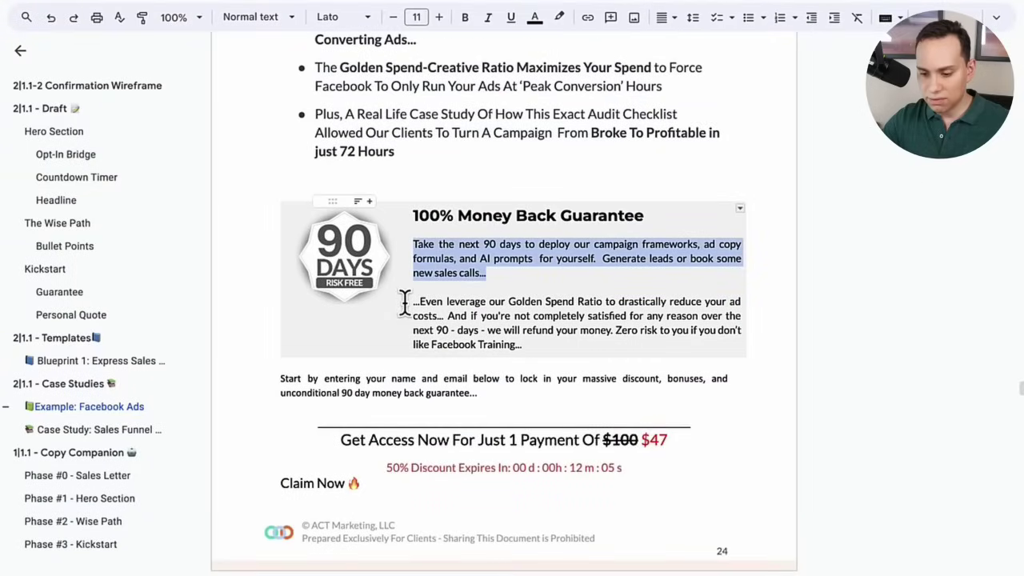
Replace the second money back guarantee paragraph with the "...Even leverage our Golden Spend Ratio..." paragraph from Google Docs.
left_click(549, 347)
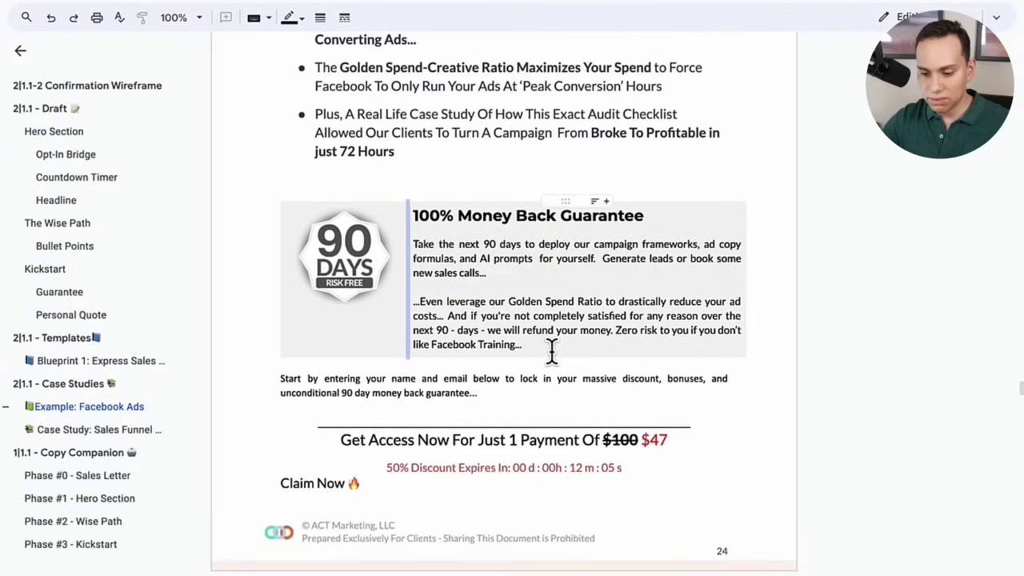
left_click(552, 349)
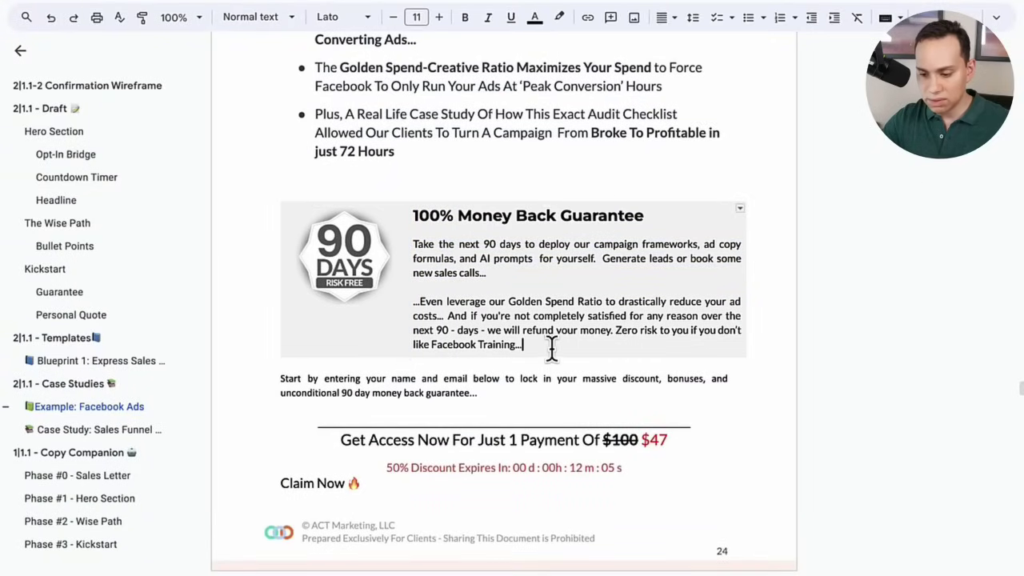
left_click(413, 305, "shift")
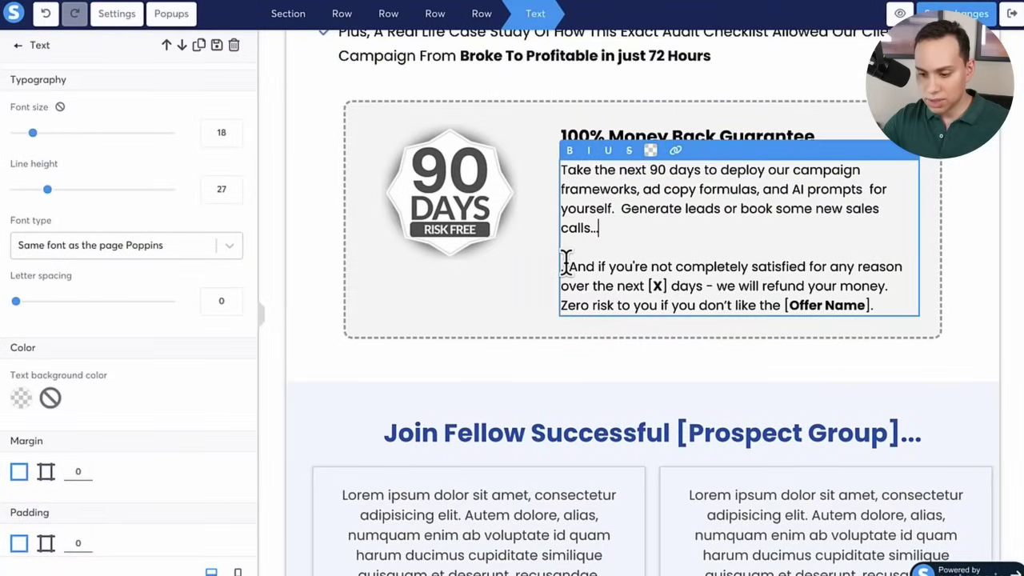
left_click(891, 293, "shift")
key("ctrl+v")
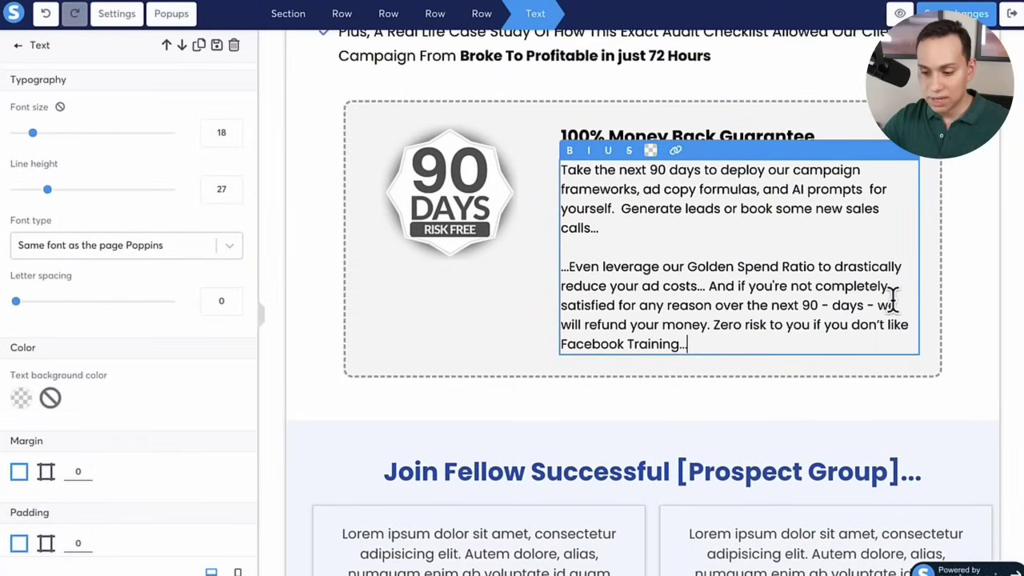
left_click(331, 256)
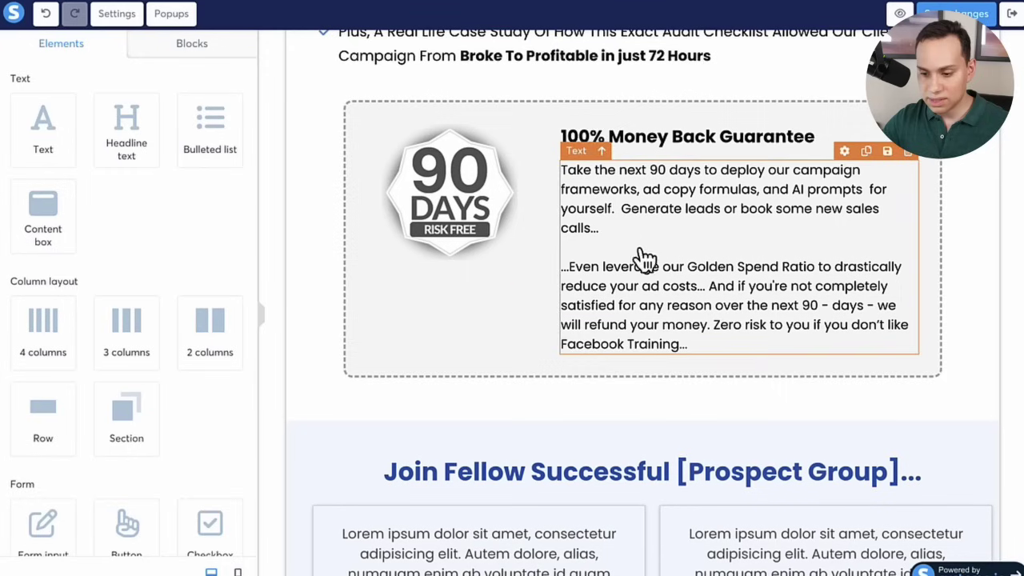
Widen the text column of the 100% Money Back Guarantee box by narrowing the badge column, and review the page.
left_click_drag(547, 252, 460, 254)
scroll(339, 181, "up", 15)
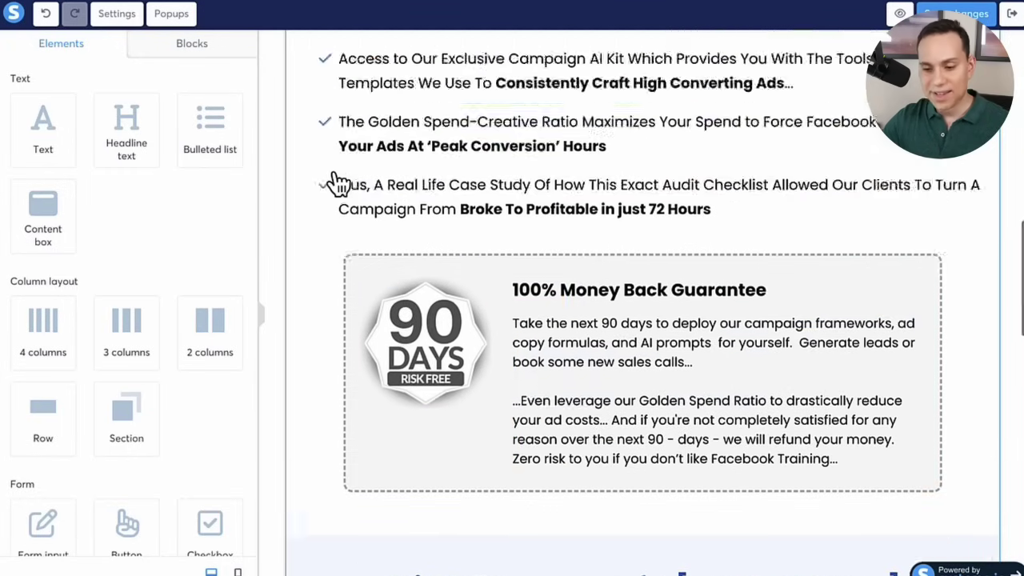
scroll(338, 181, "up", 2)
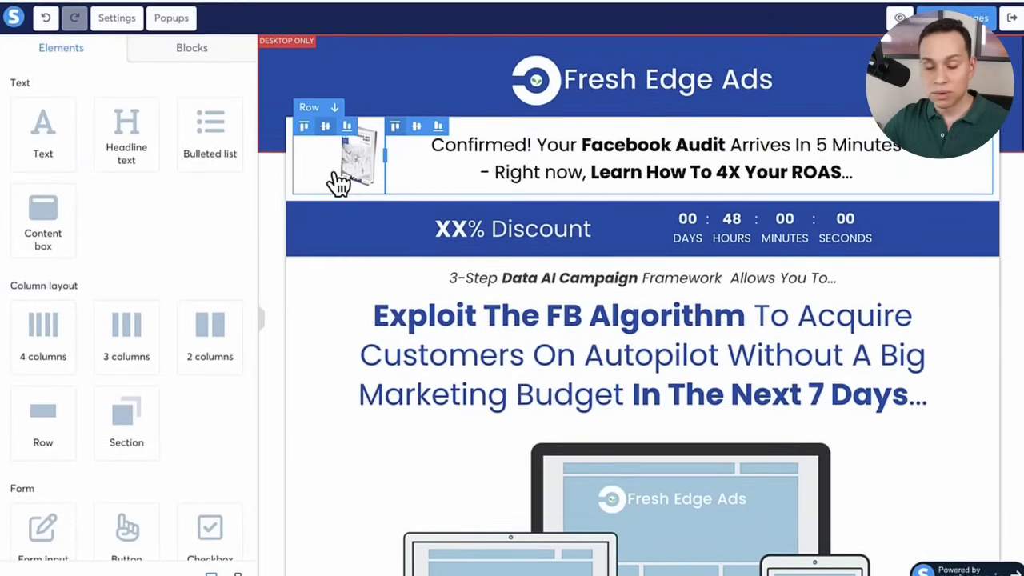
scroll(339, 181, "down", 15)
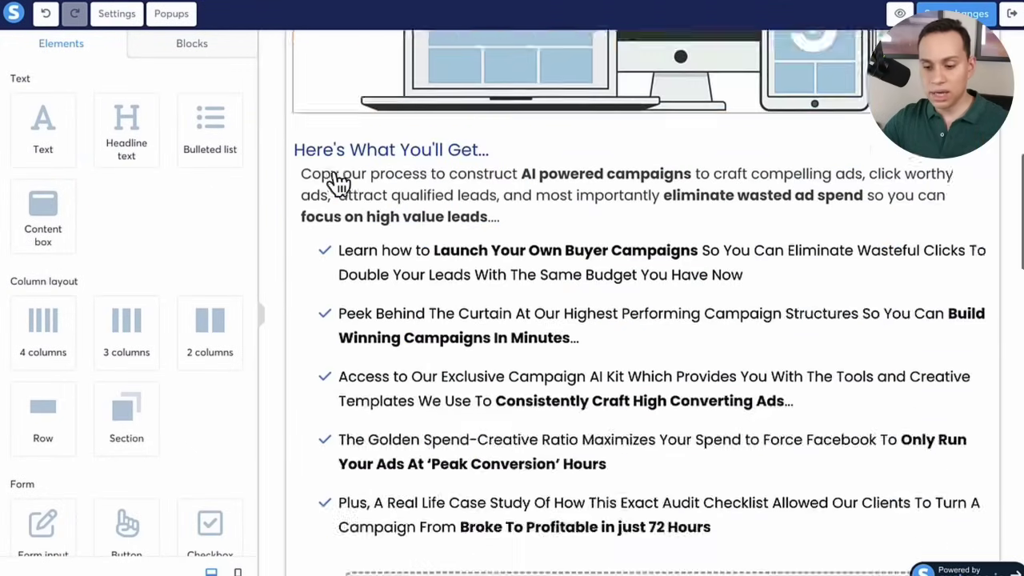
scroll(338, 181, "down", 2)
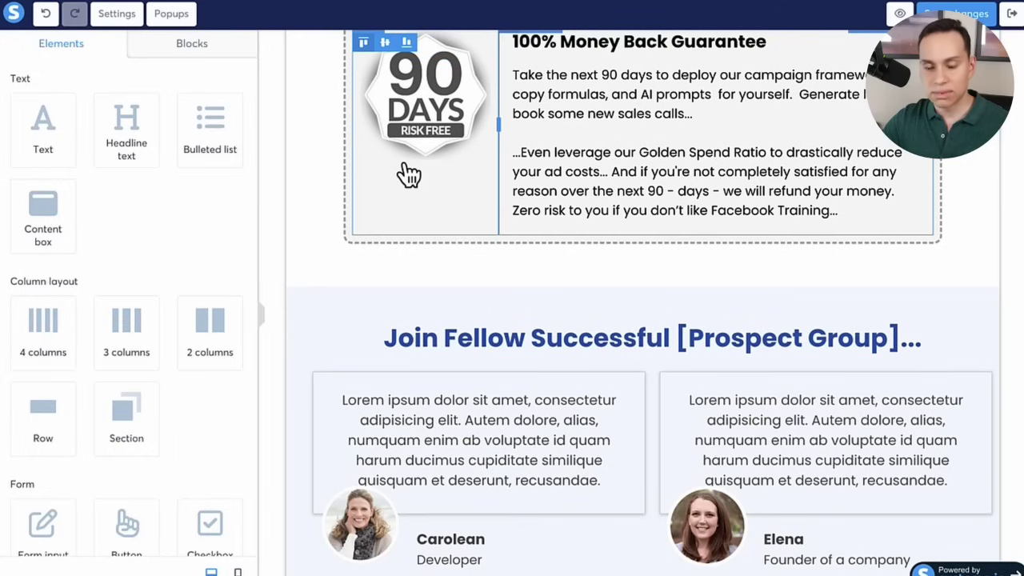
scroll(392, 172, "up", 2)
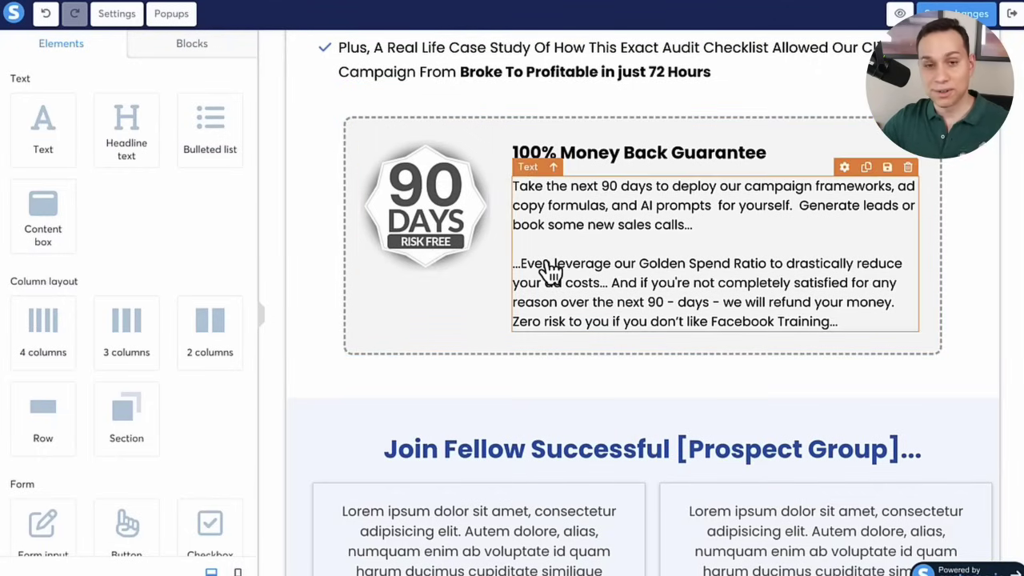
scroll(320, 270, "down", 8)
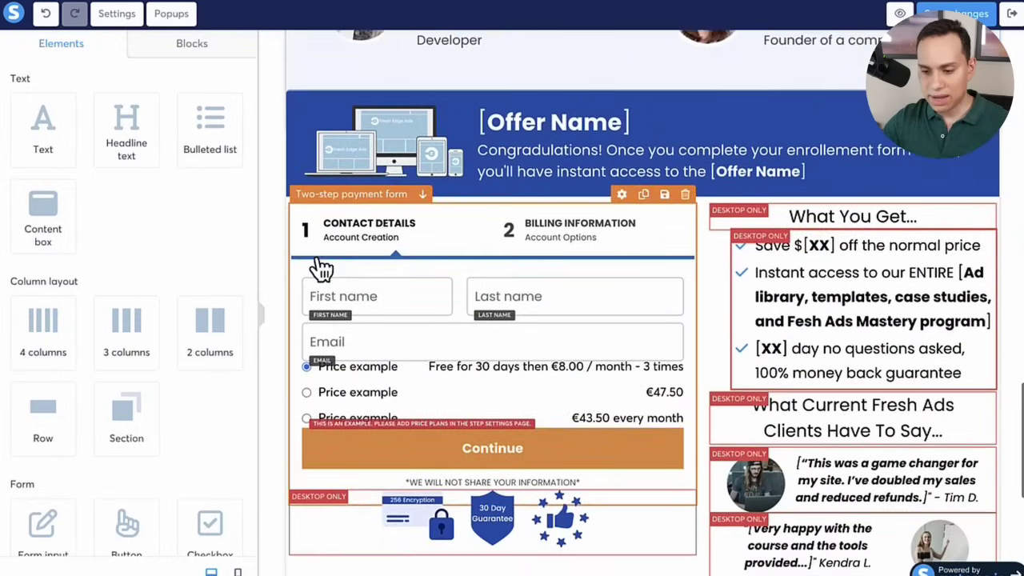
Try a different image size for the first client testimonial's avatar beside the two-step payment form.
scroll(320, 270, "down", 2)
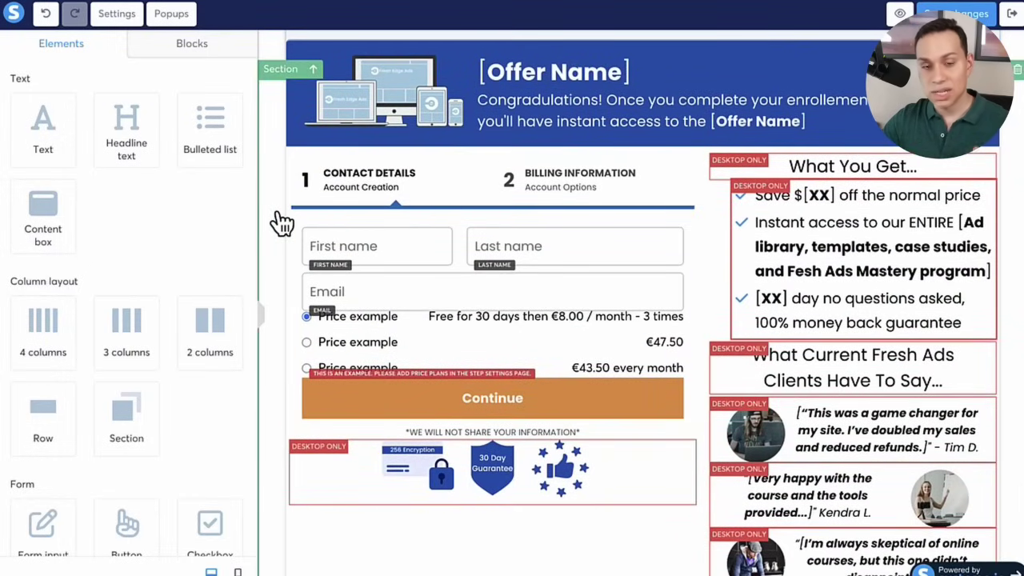
scroll(281, 223, "down", 1)
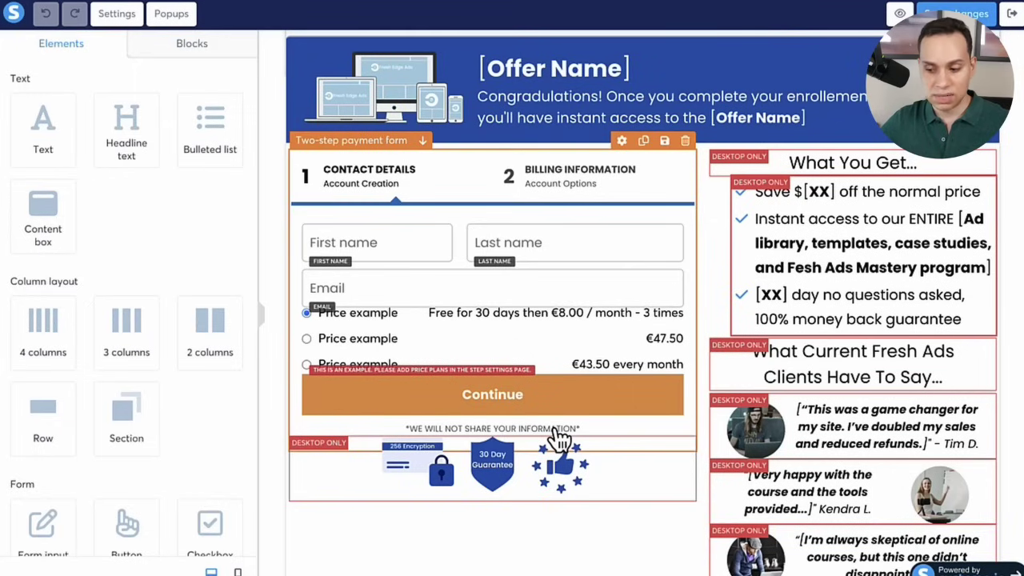
scroll(860, 360, "down", 3)
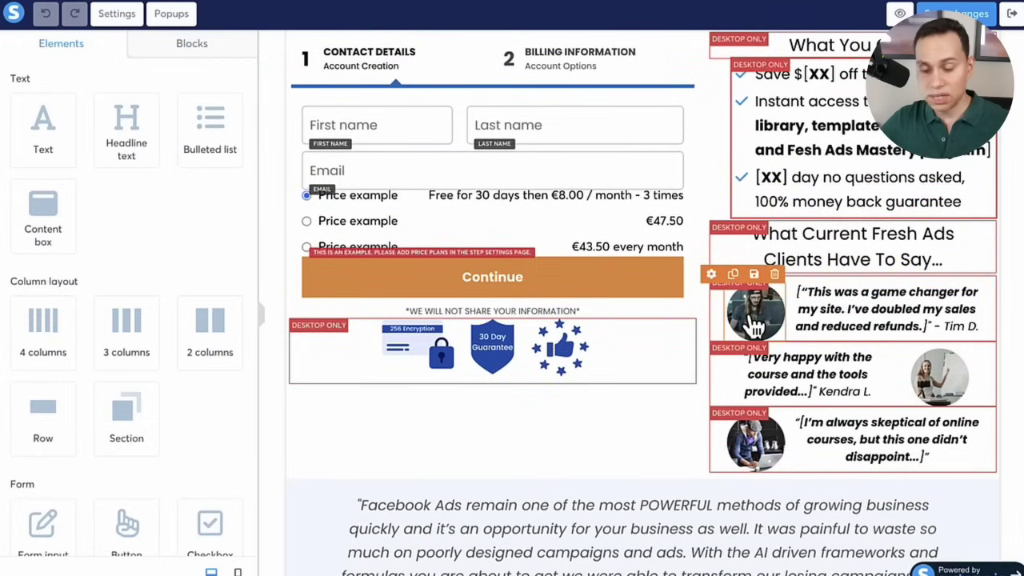
left_click(752, 324)
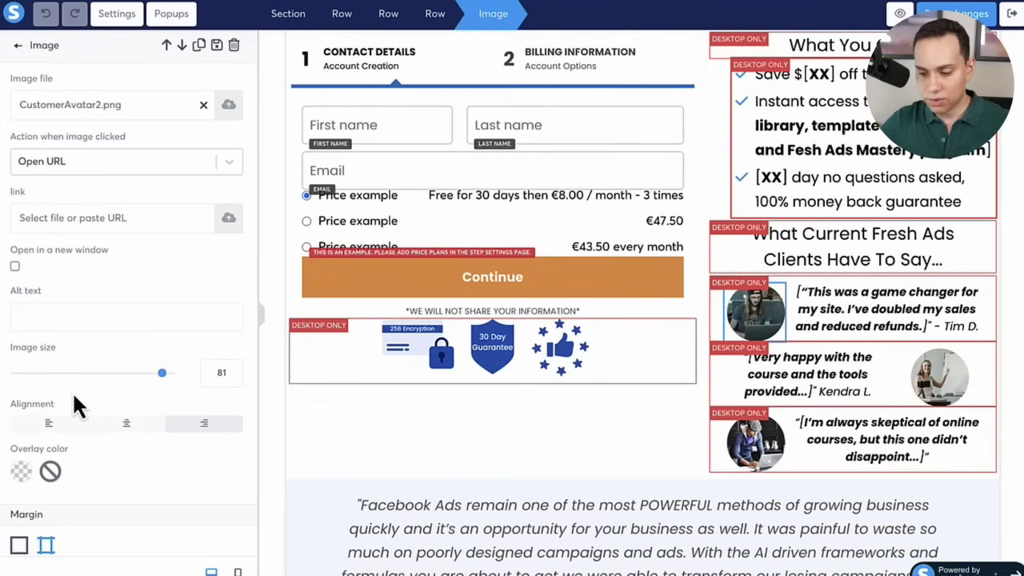
mouse_move(163, 373)
left_mouse_down()
mouse_move(138, 376)
mouse_move(182, 376)
left_mouse_up()
left_click(233, 378)
left_click(233, 378)
left_click(233, 378)
left_click(233, 377)
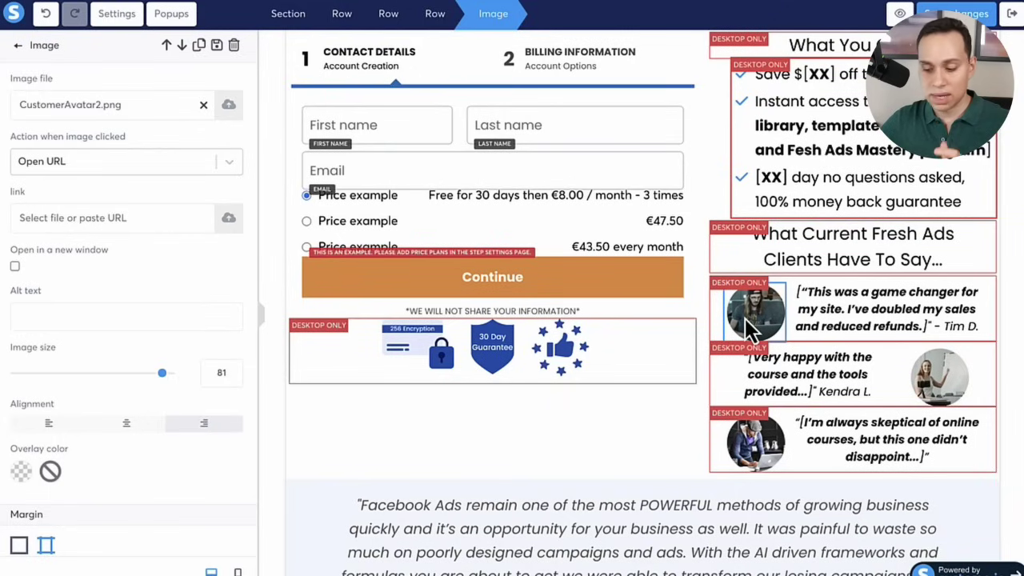
left_click(815, 308)
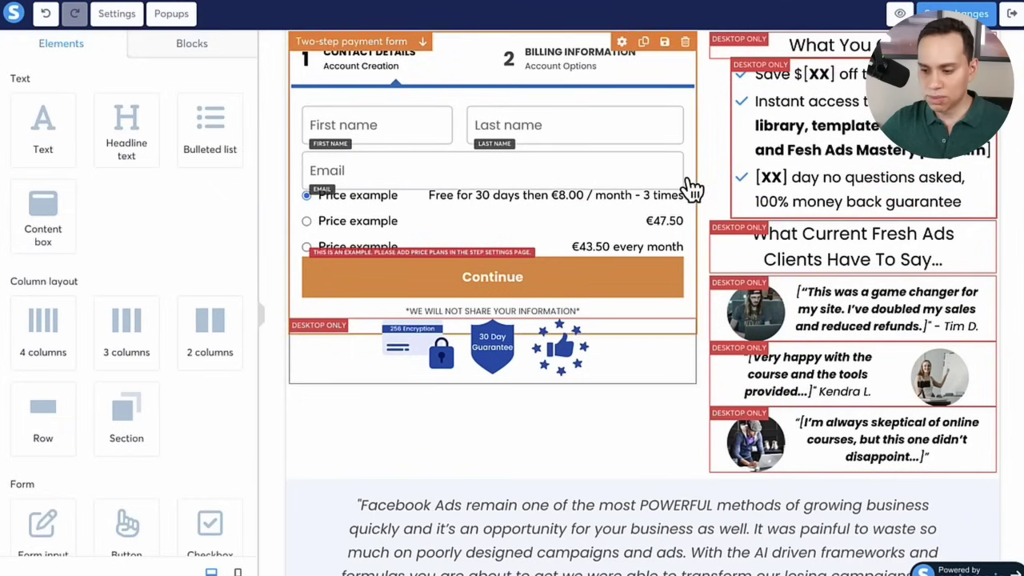
Review the offer banner and payment form, and open the settings of the "What You Get..." bulleted list.
scroll(696, 186, "up", 1)
scroll(697, 185, "up", 3)
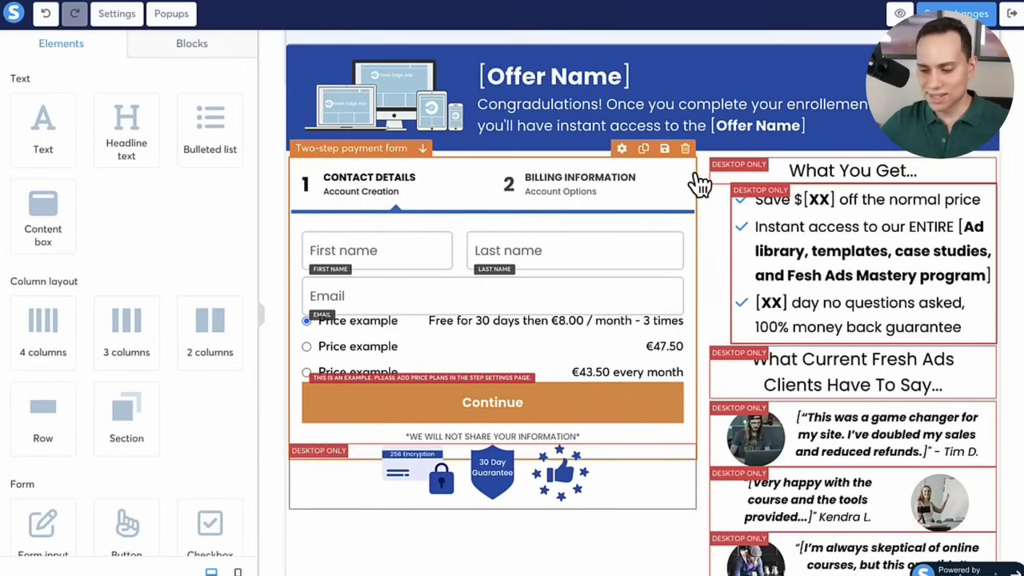
scroll(700, 184, "down", 1)
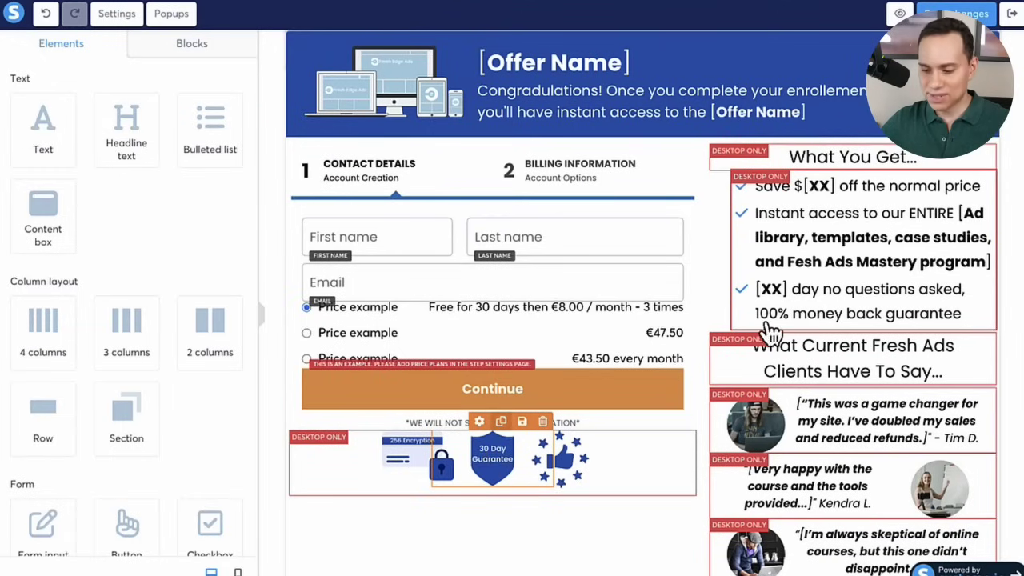
left_click(774, 290)
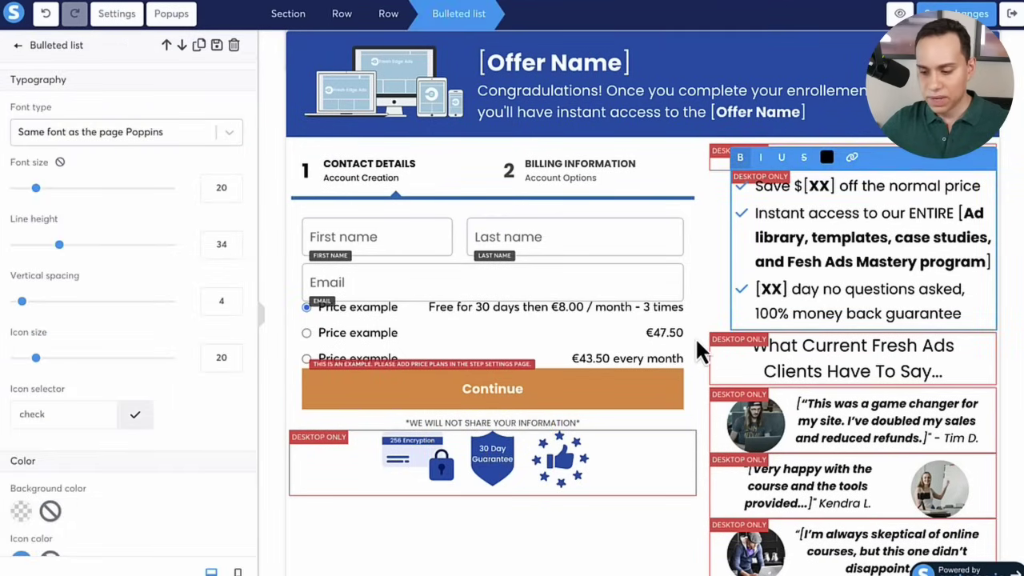
left_click(712, 276)
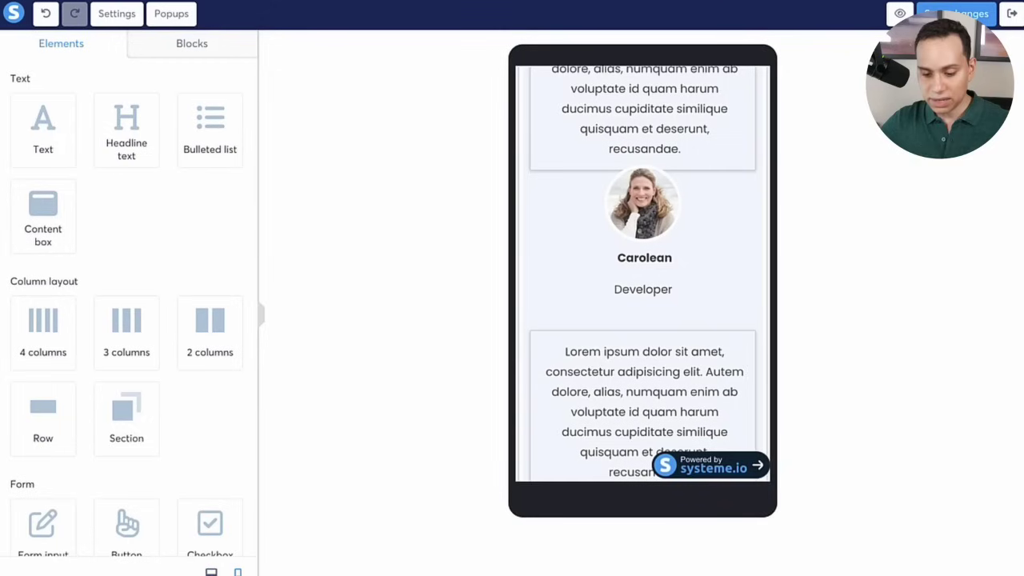
Examine the mobile layout of the offer banner, two-step payment form and founder quote.
scroll(592, 368, "down", 5)
scroll(602, 354, "down", 3)
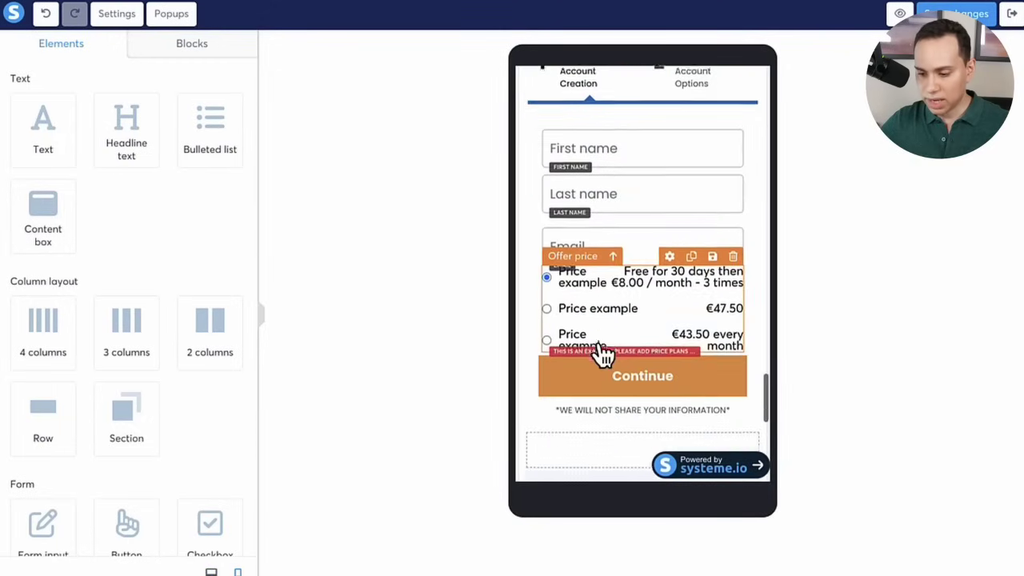
scroll(599, 348, "up", 3)
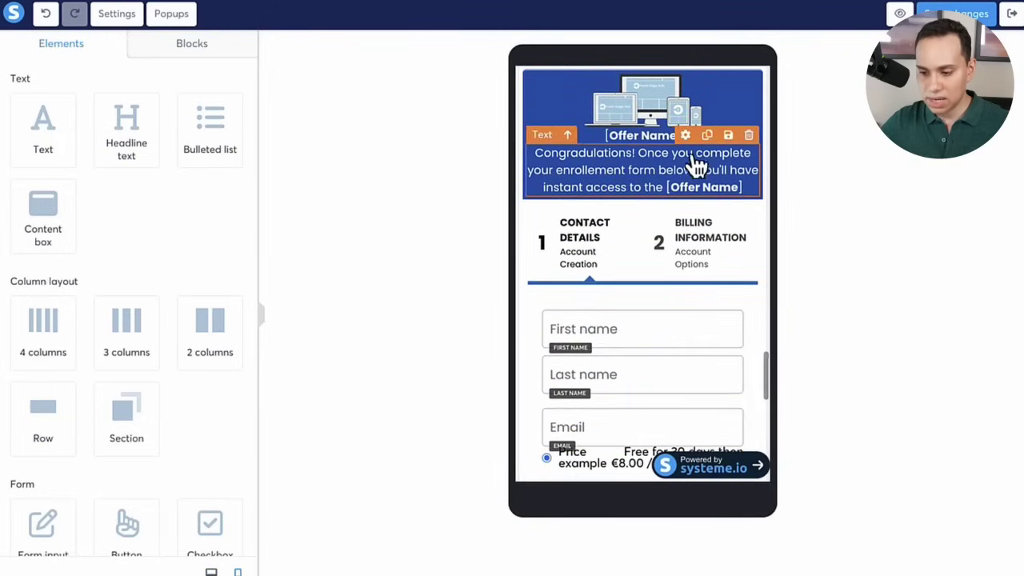
scroll(645, 210, "down", 6)
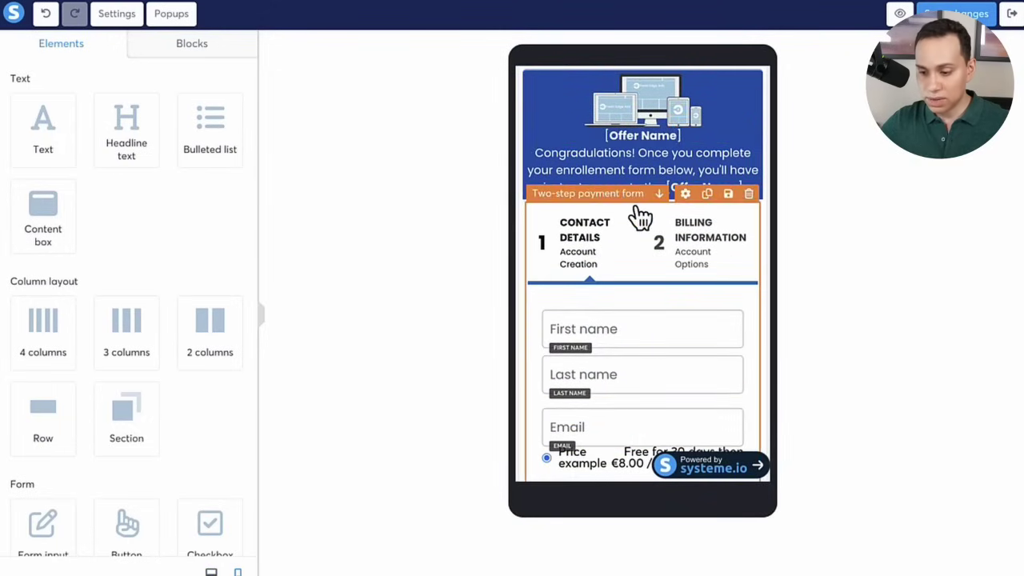
scroll(640, 215, "down", 5)
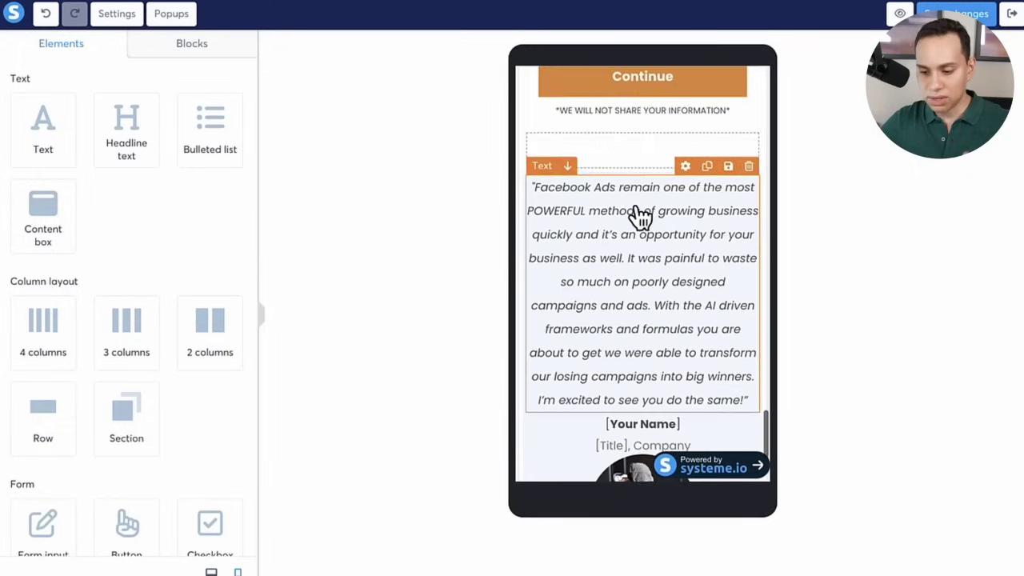
scroll(640, 216, "up", 4)
scroll(647, 315, "down", 3)
scroll(616, 251, "down", 1)
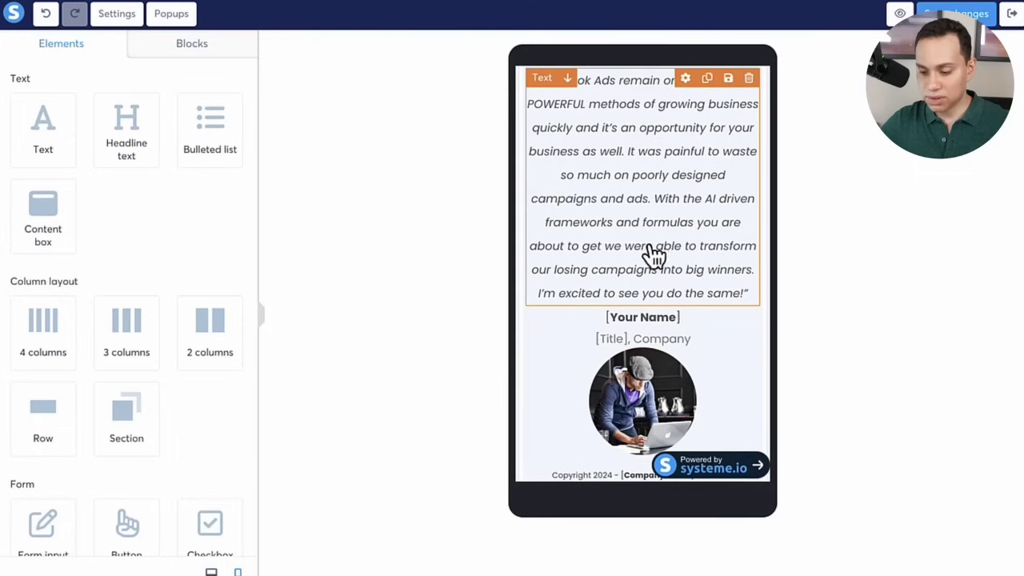
scroll(654, 272, "up", 1)
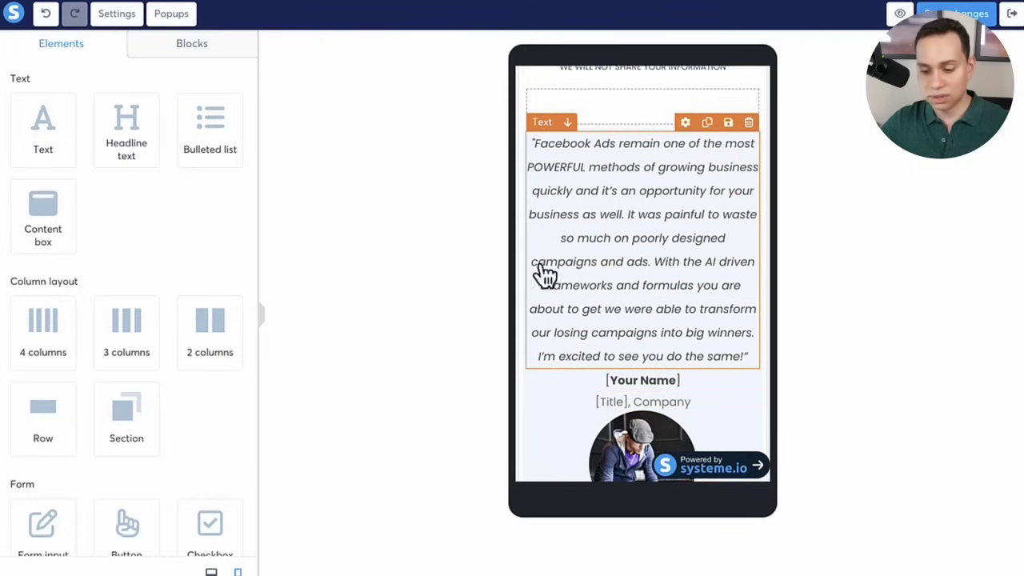
scroll(635, 247, "down", 1)
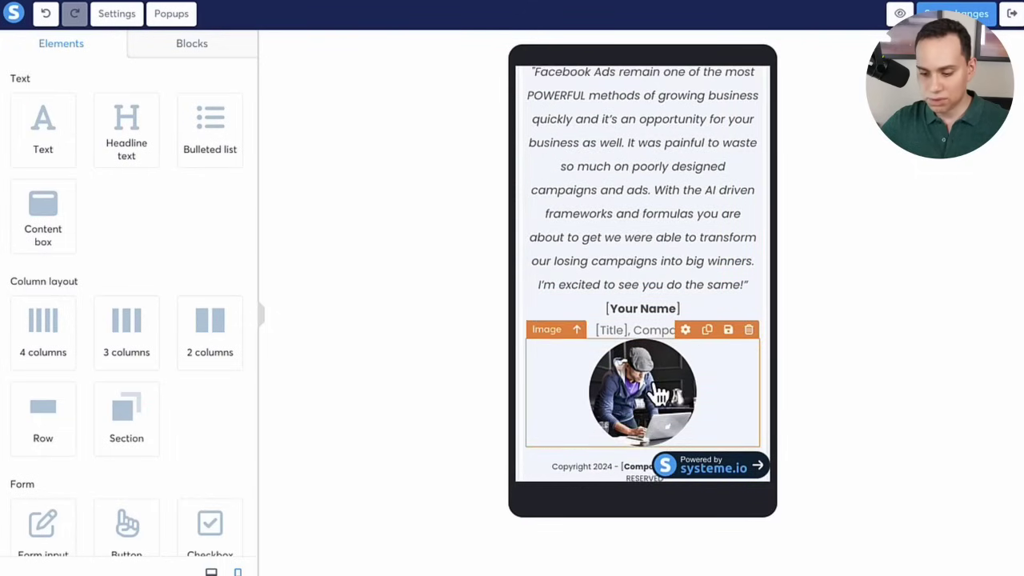
scroll(653, 396, "up", 6)
scroll(652, 384, "up", 2)
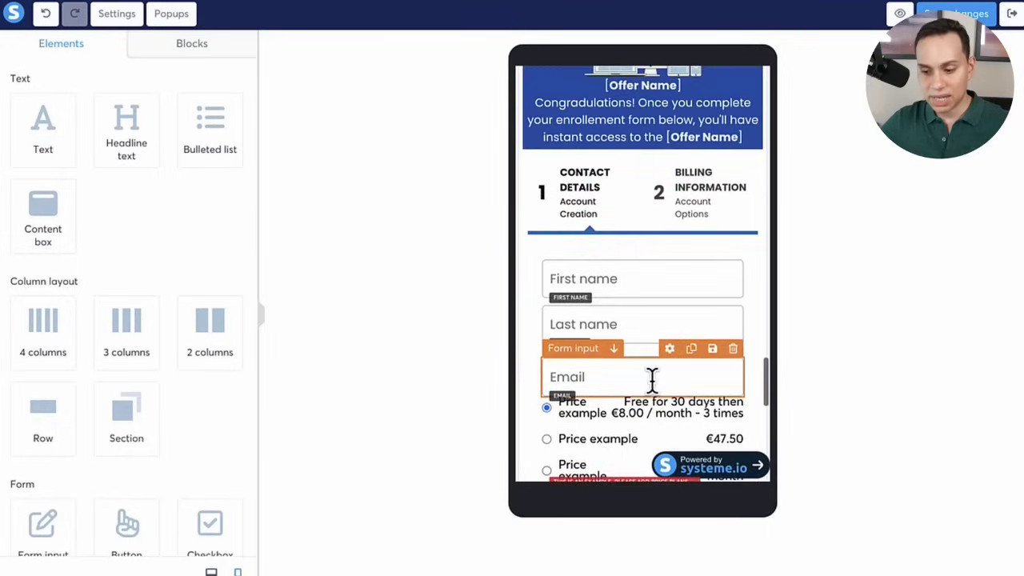
scroll(616, 247, "down", 1)
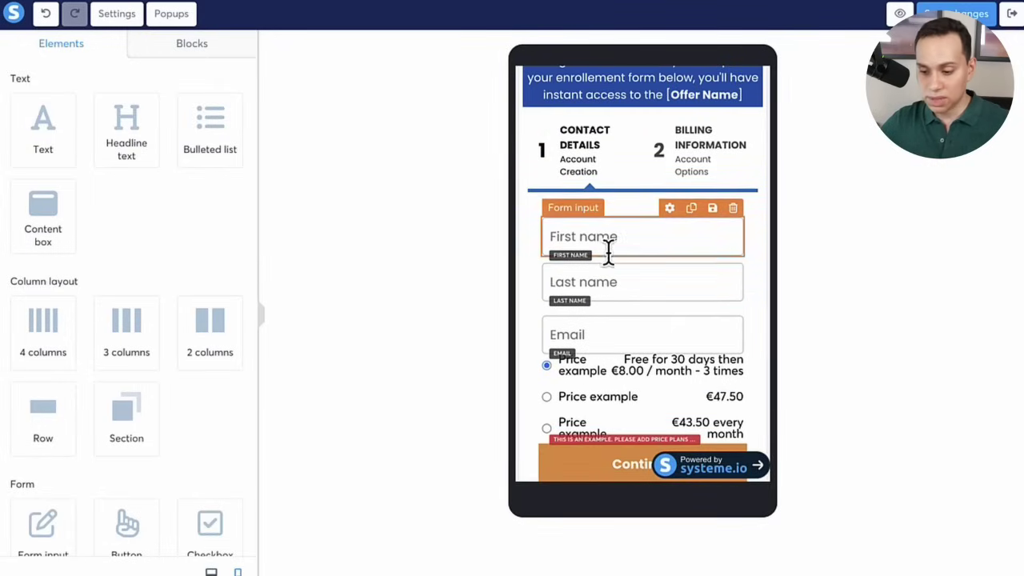
scroll(610, 244, "down", 1)
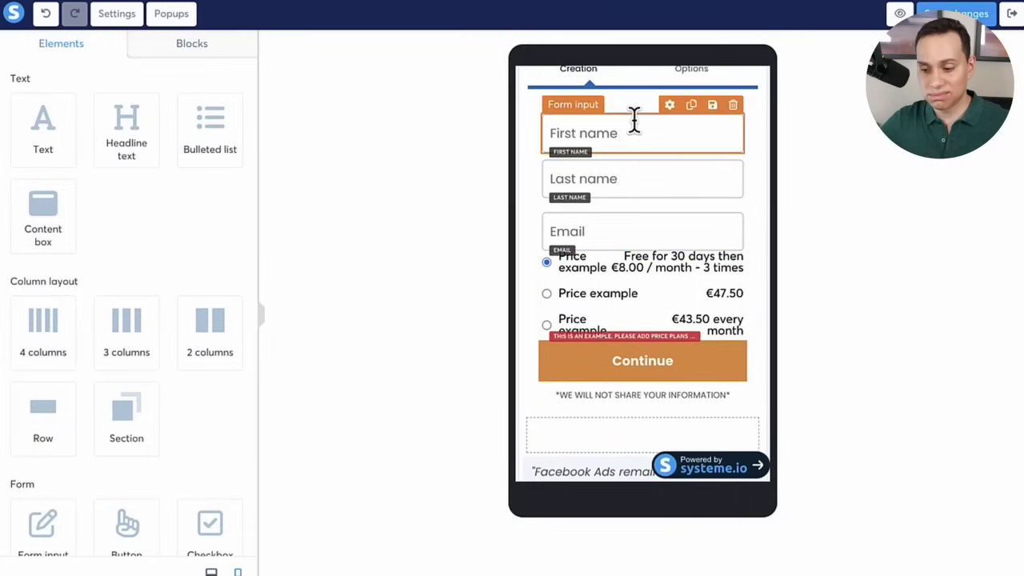
scroll(634, 120, "up", 3)
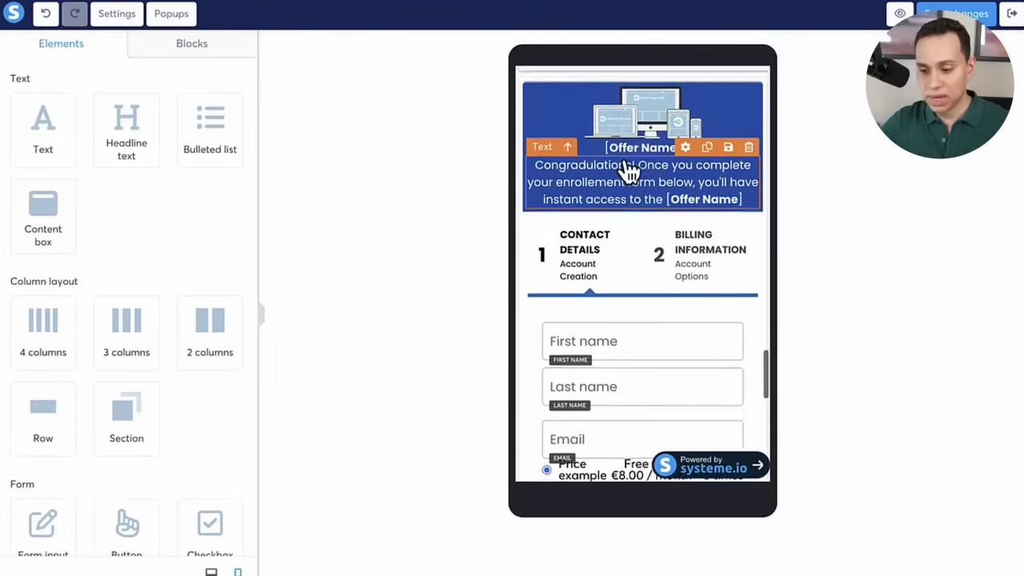
scroll(628, 170, "up", 3)
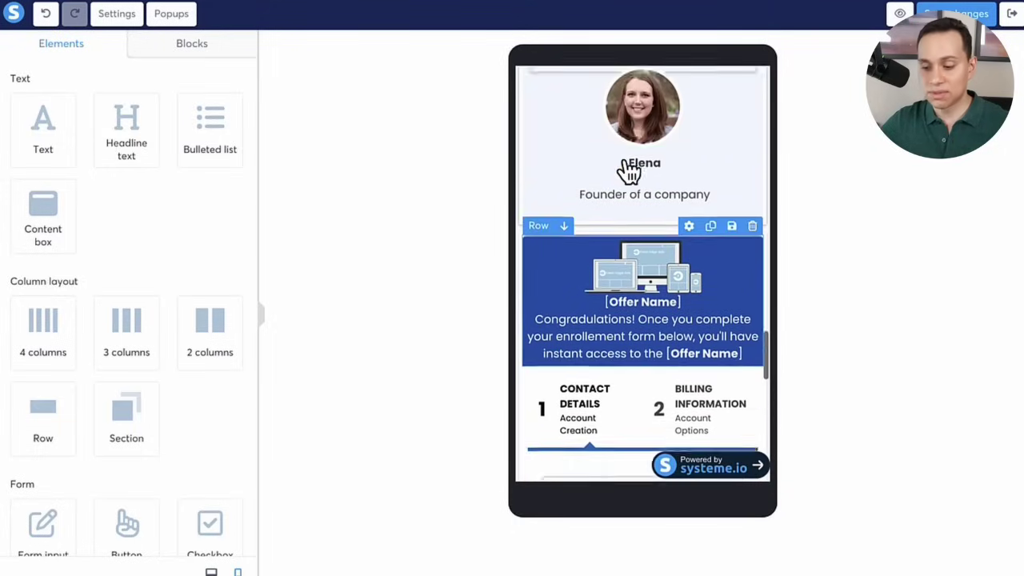
scroll(628, 170, "down", 2)
scroll(628, 171, "down", 1)
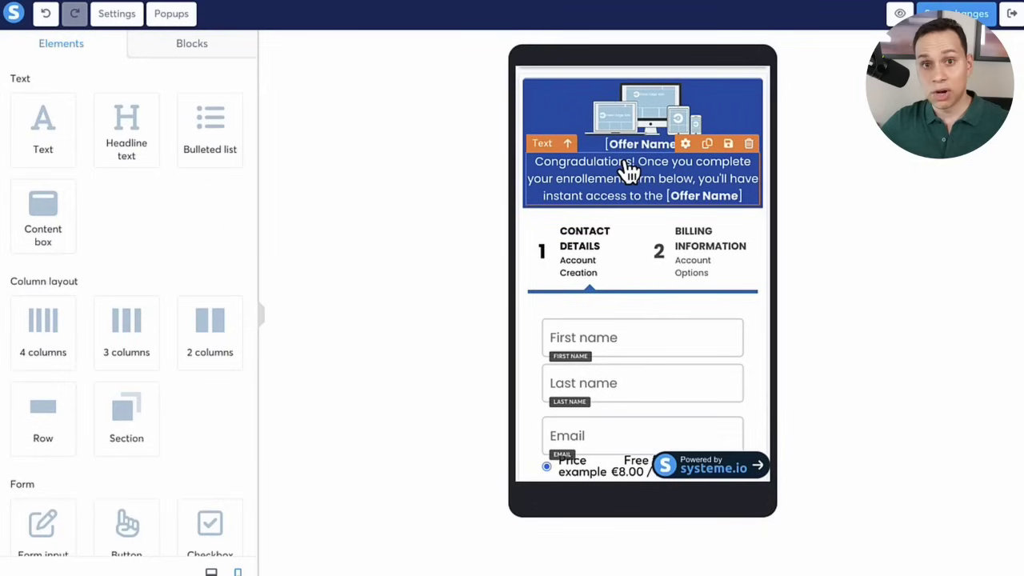
scroll(628, 171, "down", 2)
scroll(623, 160, "down", 1)
scroll(616, 156, "up", 2)
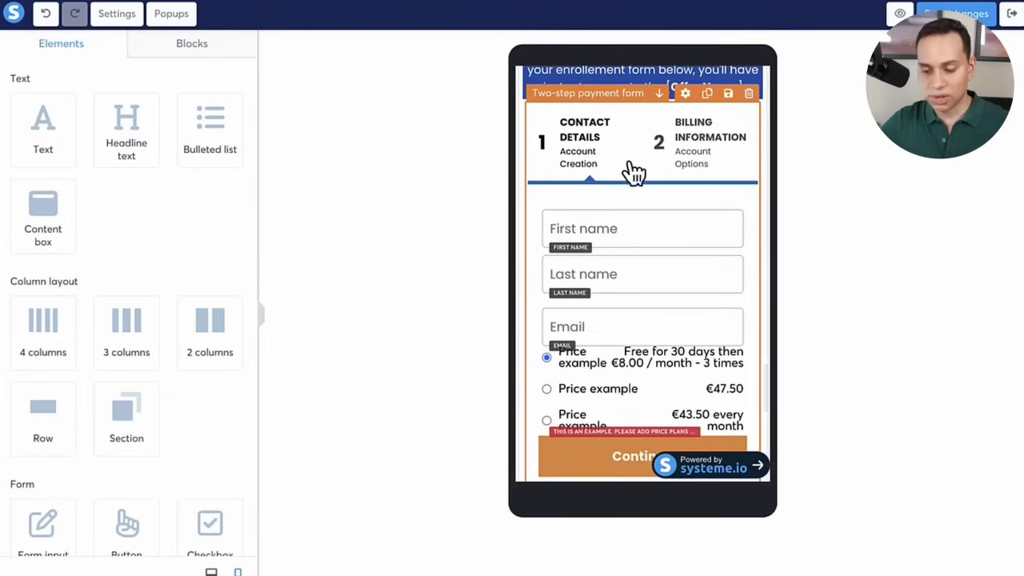
Return to the desktop view and display the Billing Information step of the two-step payment form with its order bump.
left_click(211, 572)
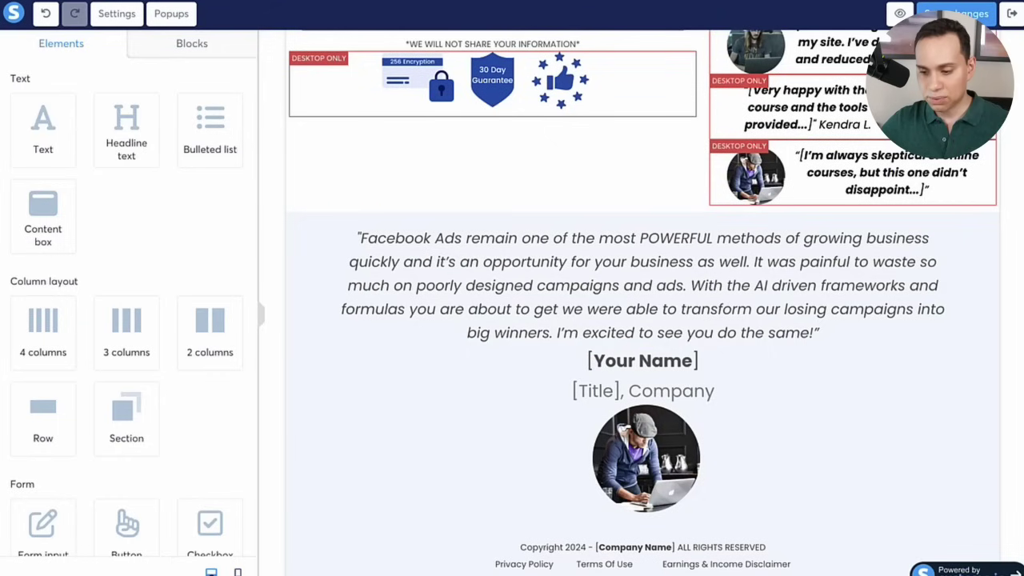
scroll(784, 240, "up", 5)
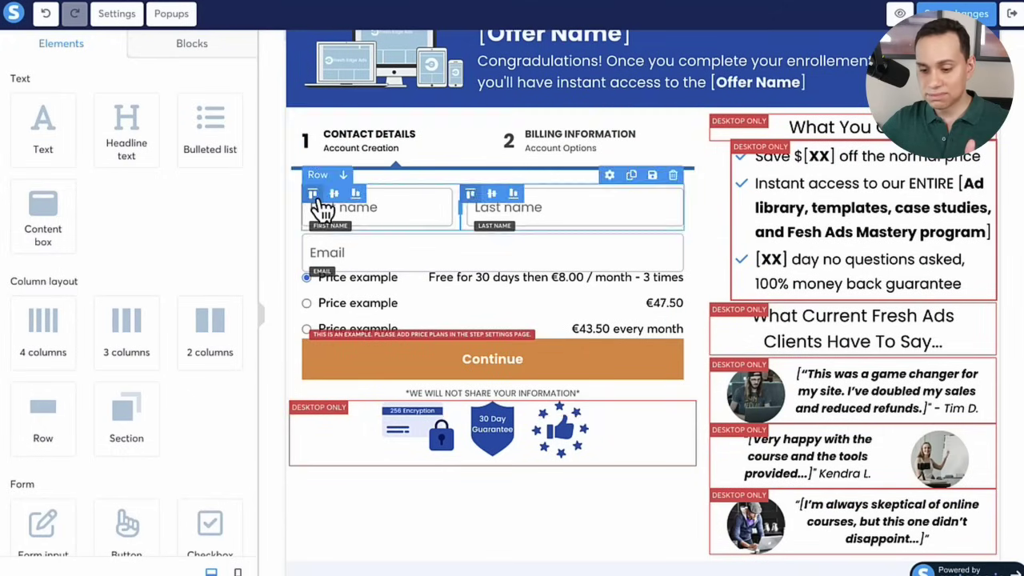
left_click(458, 141)
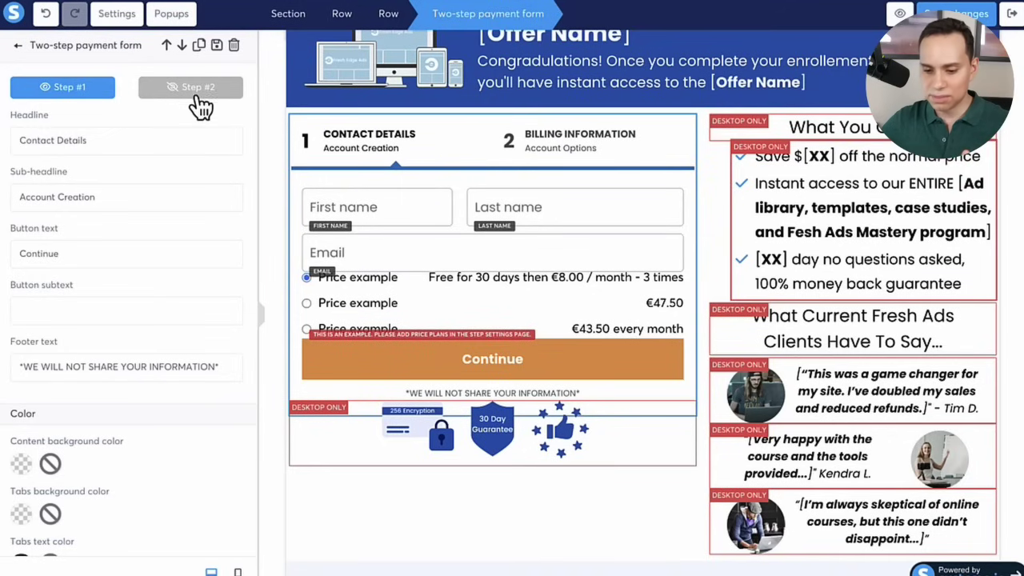
left_click(196, 88)
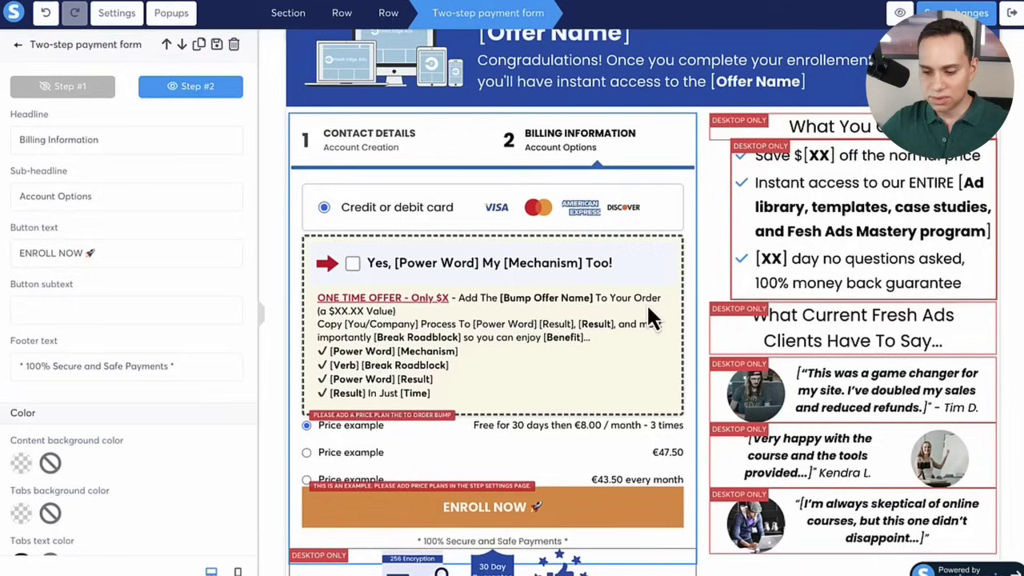
left_click(532, 302)
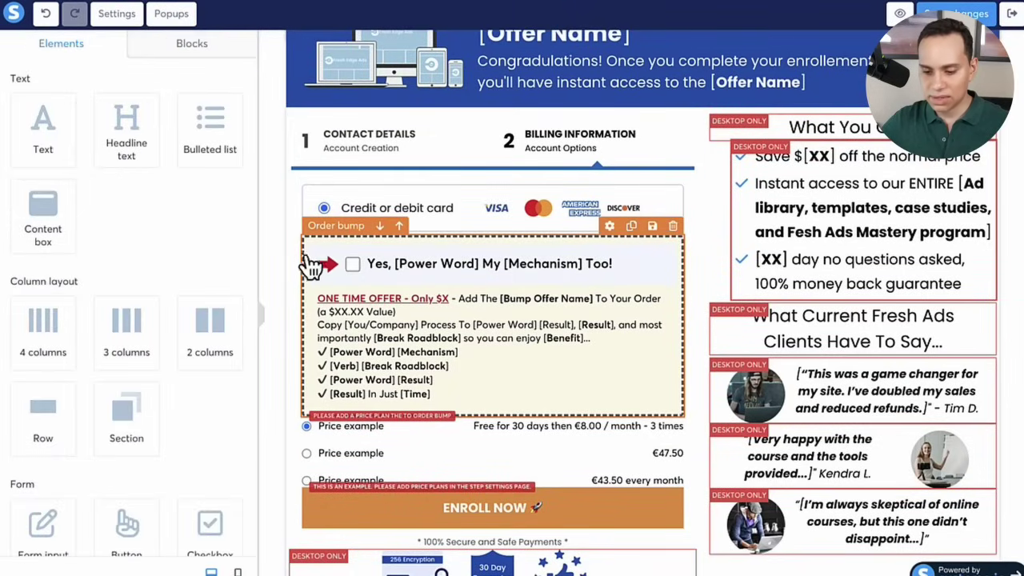
scroll(324, 260, "down", 1)
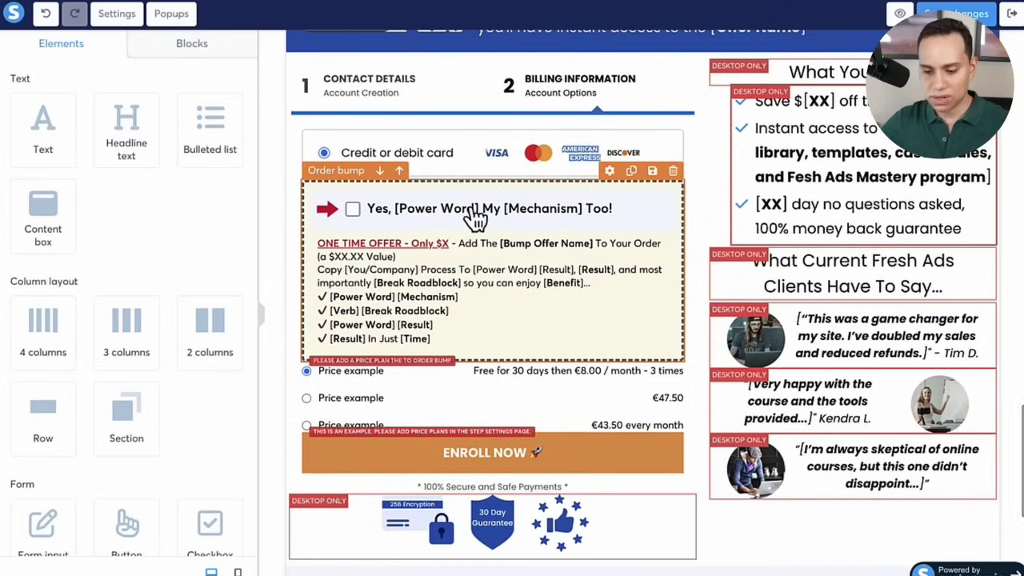
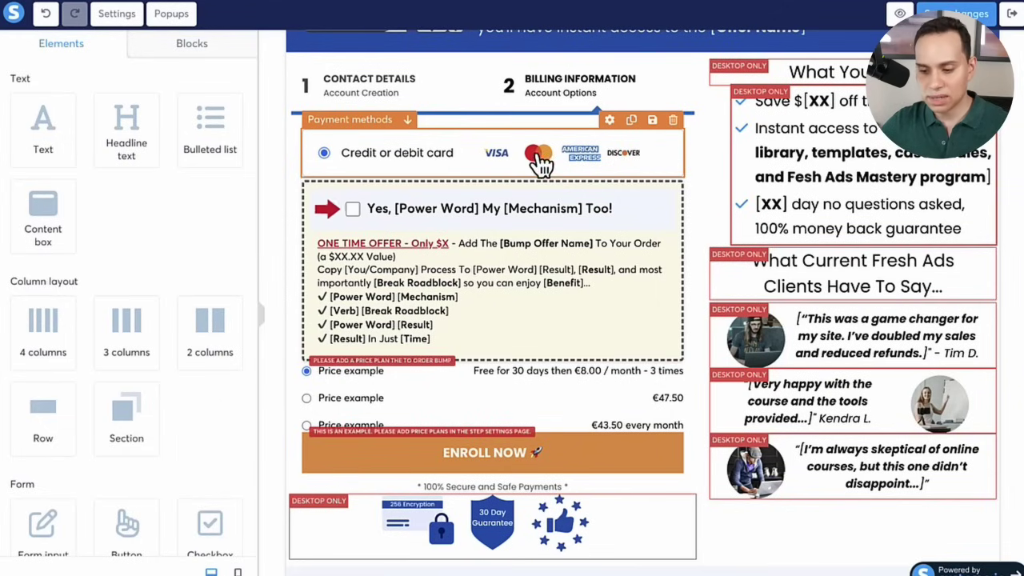
Switch the two-step payment form back to its Contact Details step and review the section.
scroll(541, 164, "up", 2)
scroll(542, 164, "up", 1)
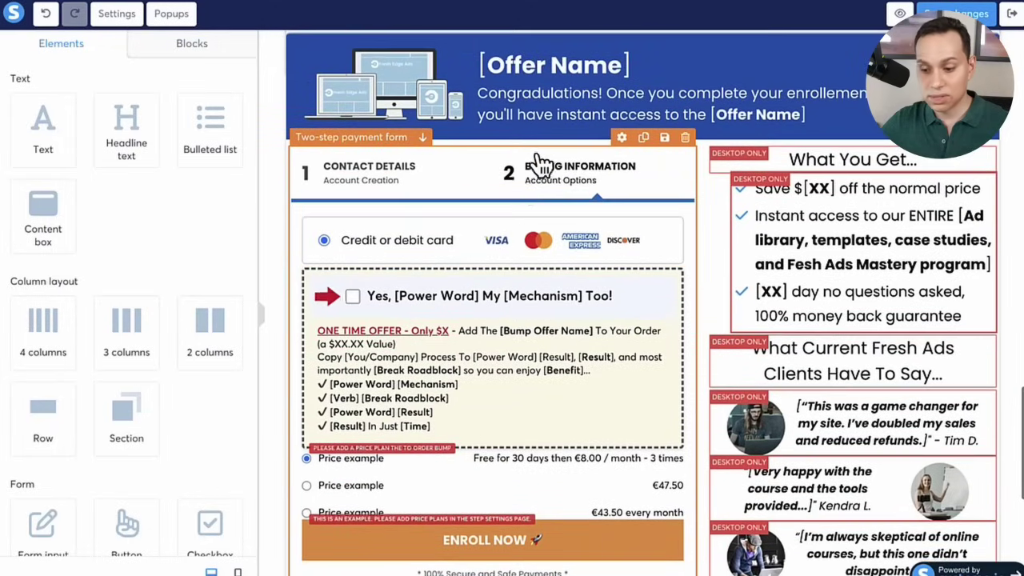
left_click(478, 183)
left_click(50, 102)
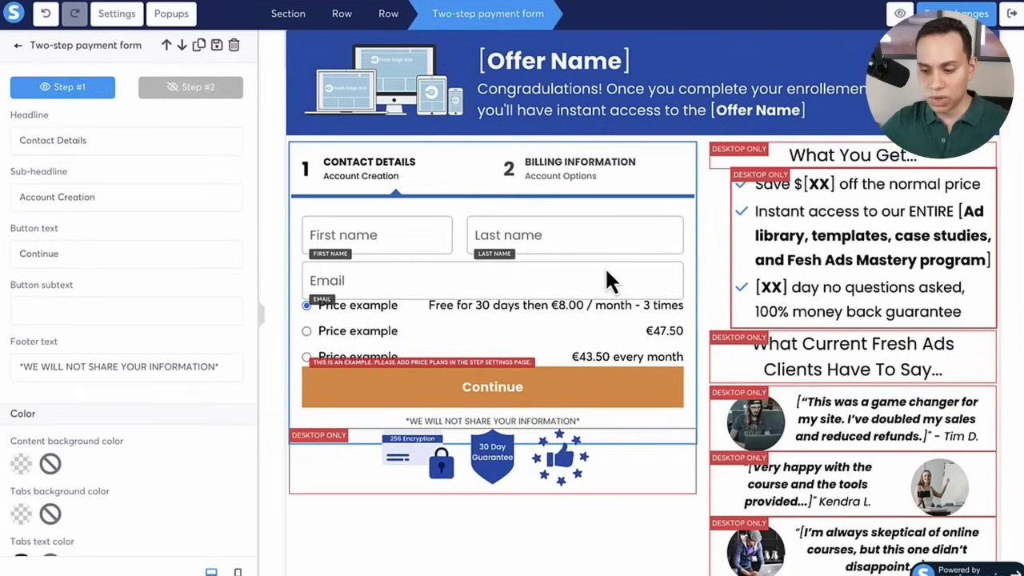
left_click(263, 206)
scroll(282, 203, "up", 1)
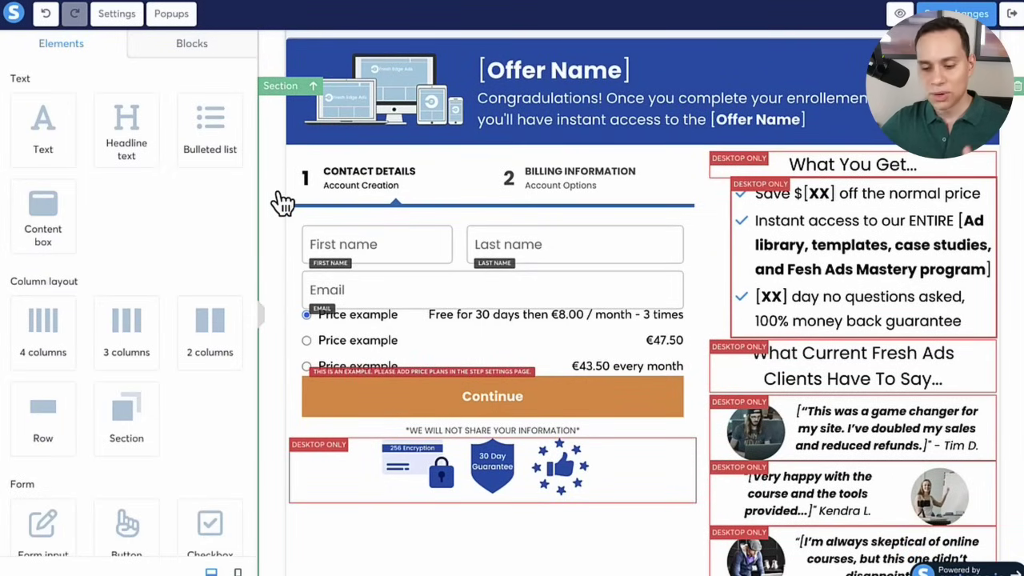
scroll(283, 192, "down", 1)
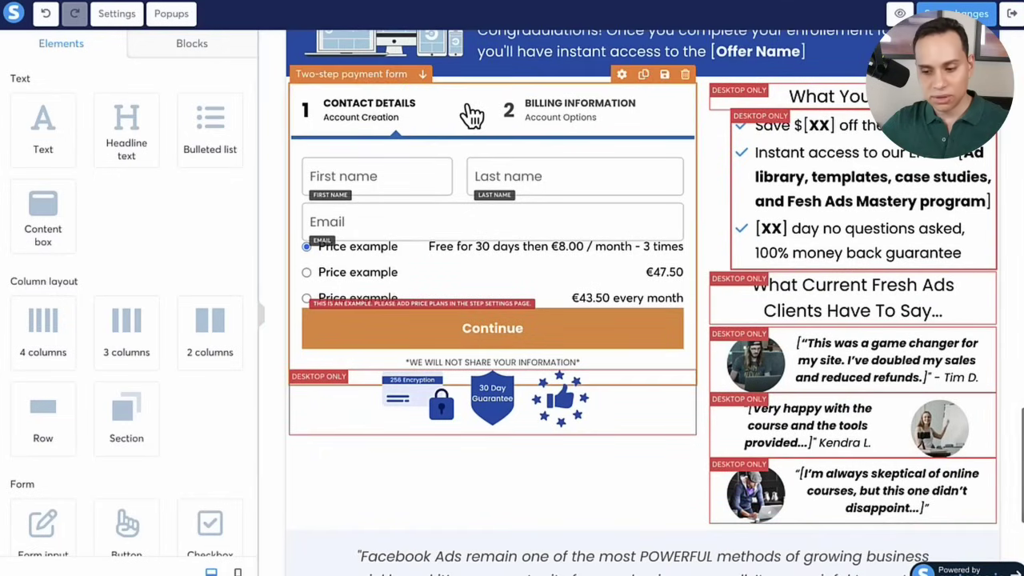
Review the settings of the existing two-step payment form's Contact Details step, and return to the elements list.
left_click(469, 118)
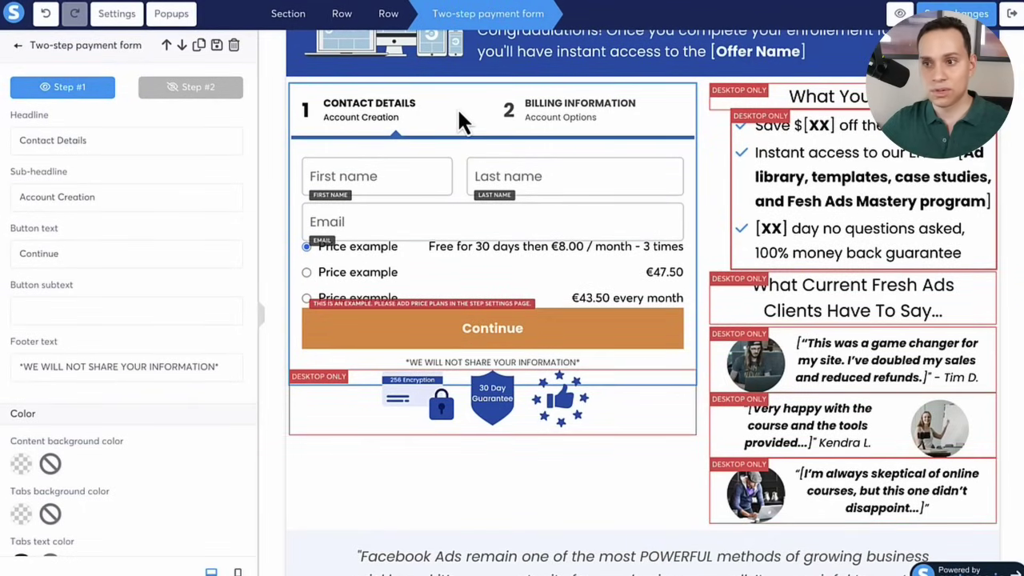
scroll(301, 110, "down", 1)
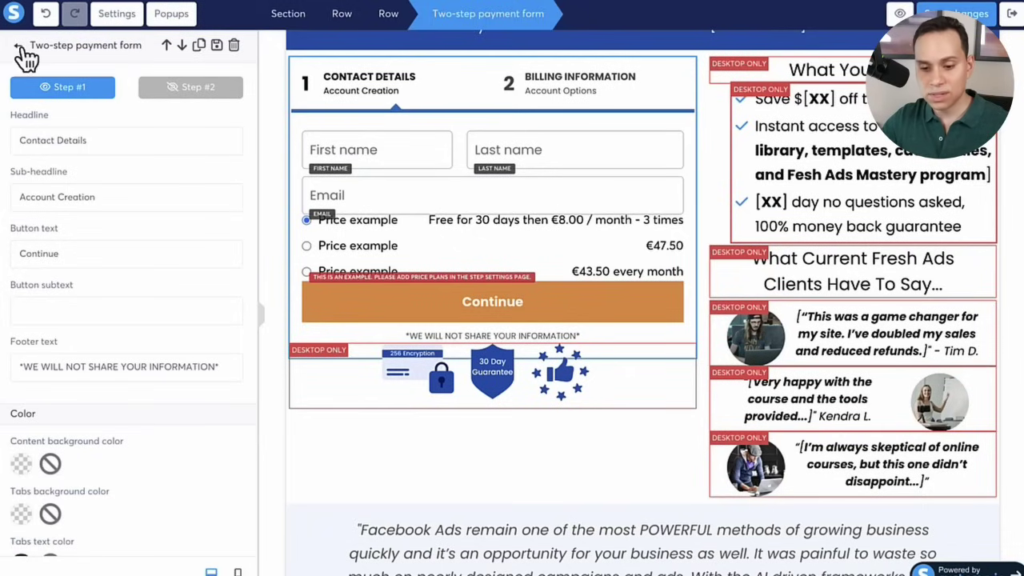
left_click(18, 45)
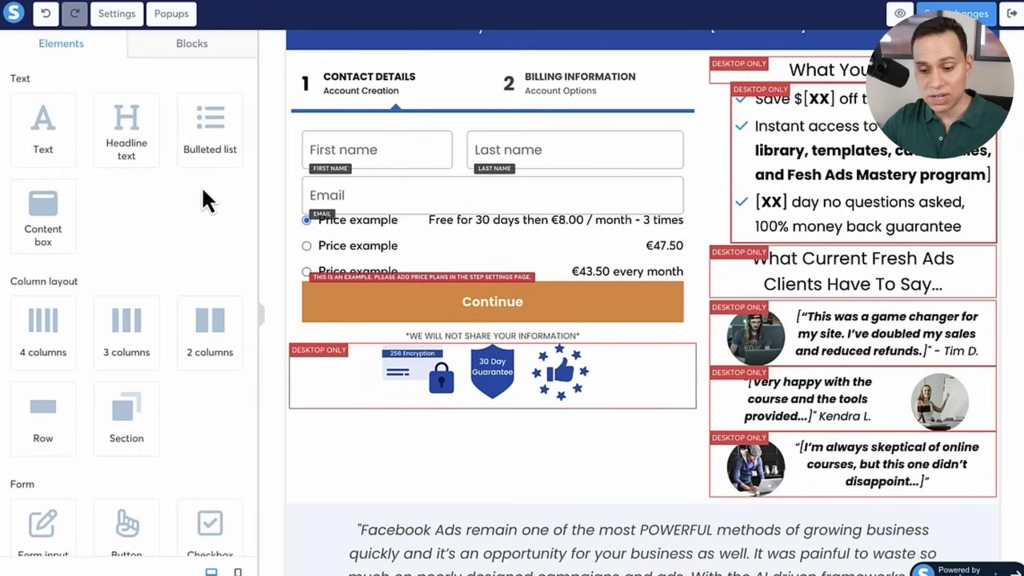
Insert a new two-step order form directly above the existing payment form in the same column.
scroll(204, 200, "down", 6)
scroll(204, 200, "down", 3)
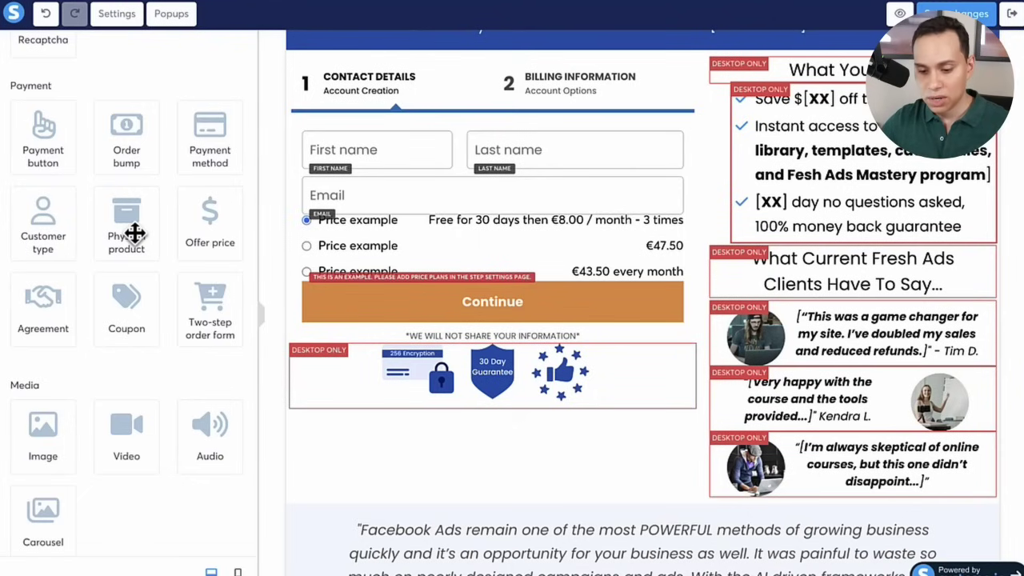
left_click_drag(213, 322, 481, 75)
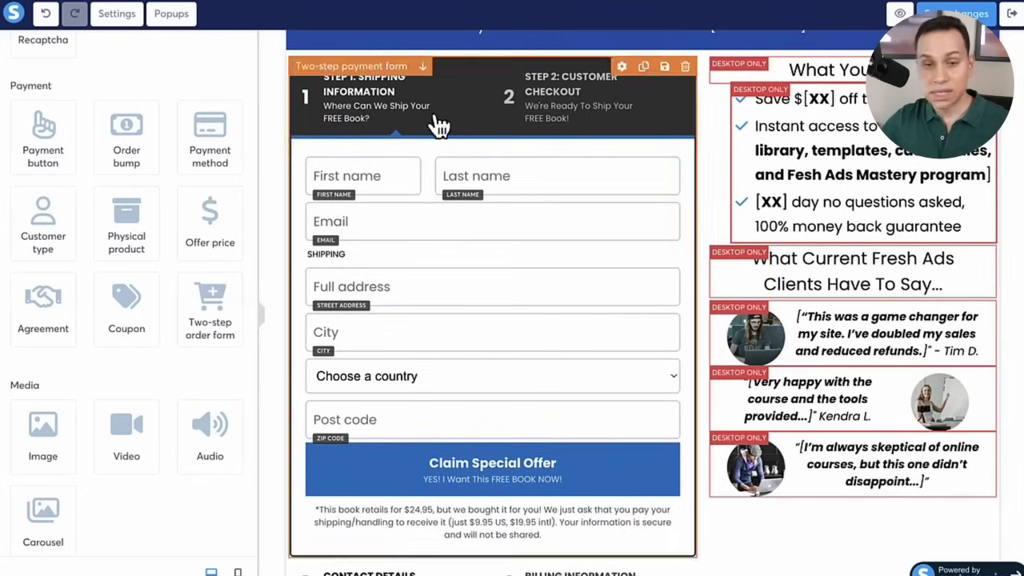
scroll(434, 121, "down", 3)
scroll(432, 224, "up", 3)
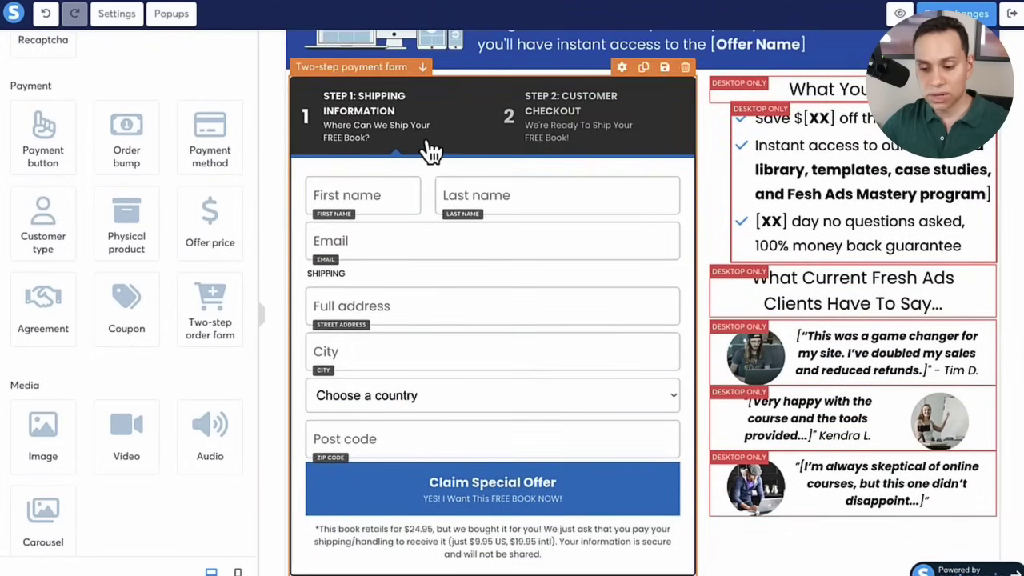
Delete the Full address, City, country and Post code fields from the new order form's Shipping Information step.
scroll(392, 182, "down", 2)
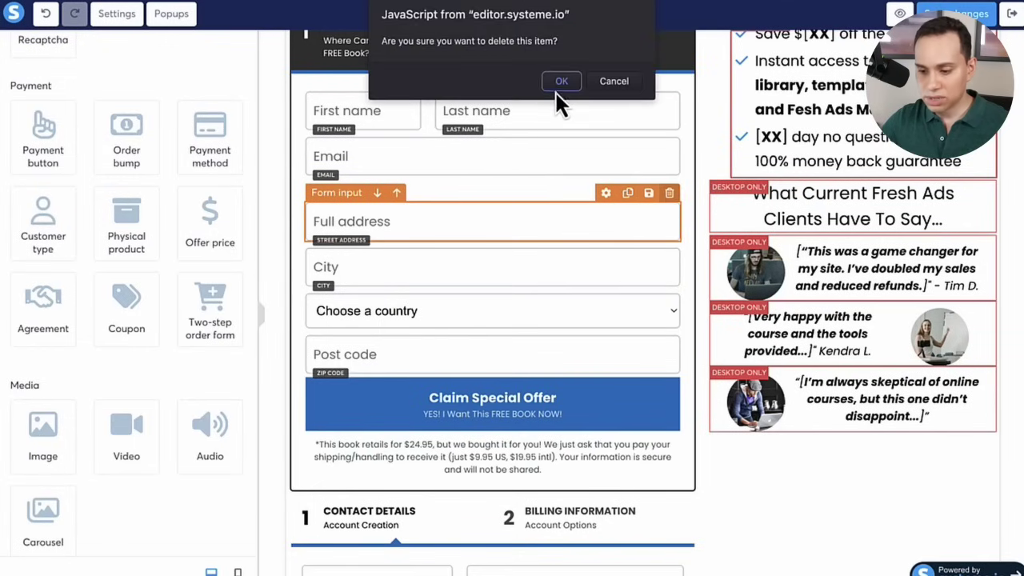
left_click(560, 82)
left_click(672, 195)
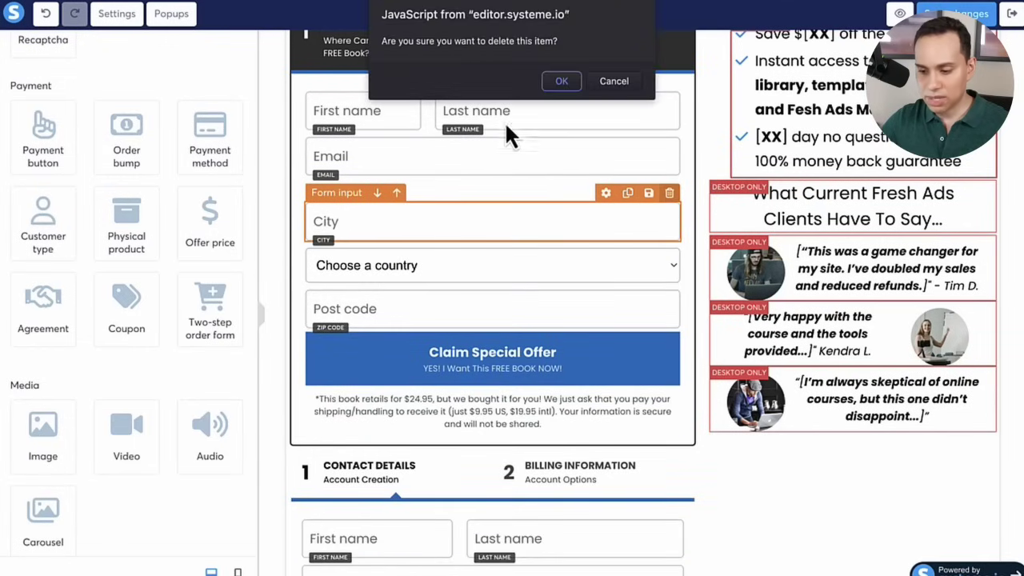
left_click(560, 82)
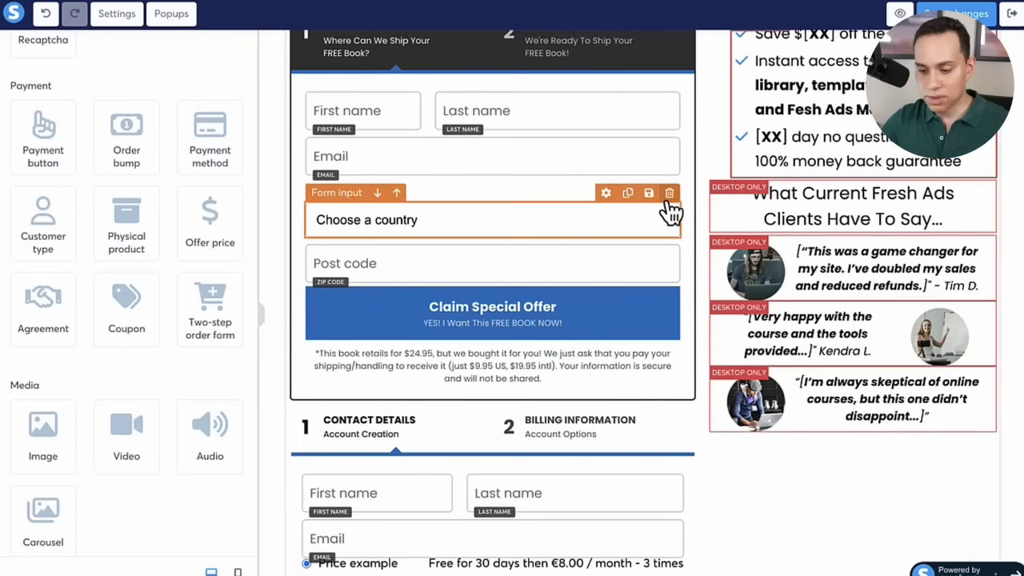
left_click(670, 212)
left_click(559, 80)
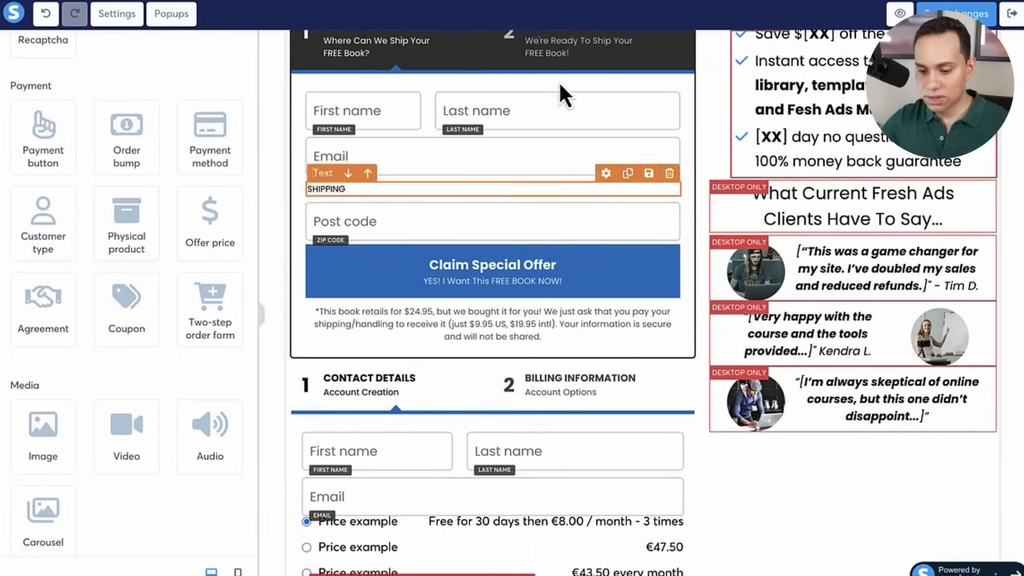
left_click(670, 172)
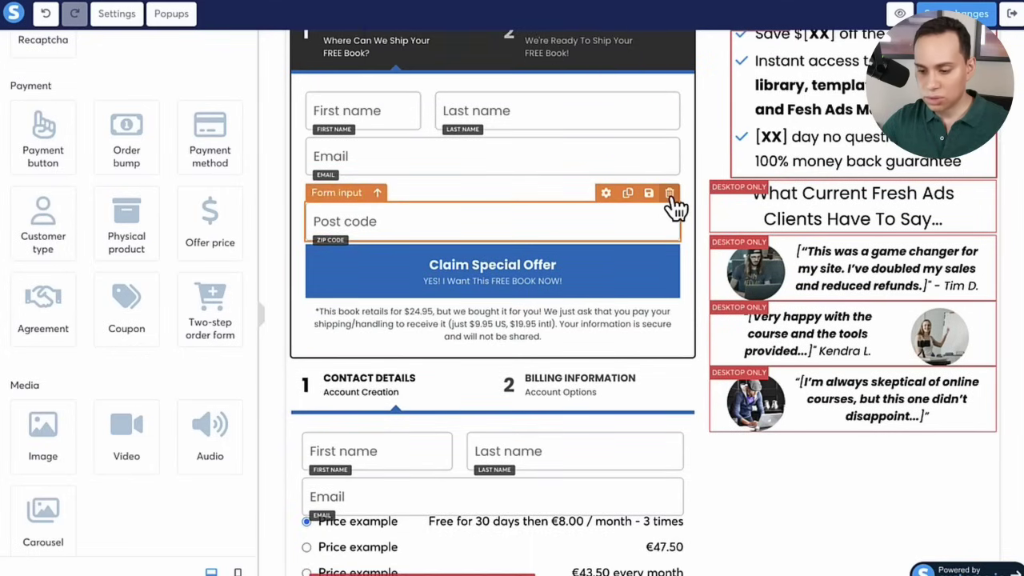
left_click(669, 195)
left_click(571, 85)
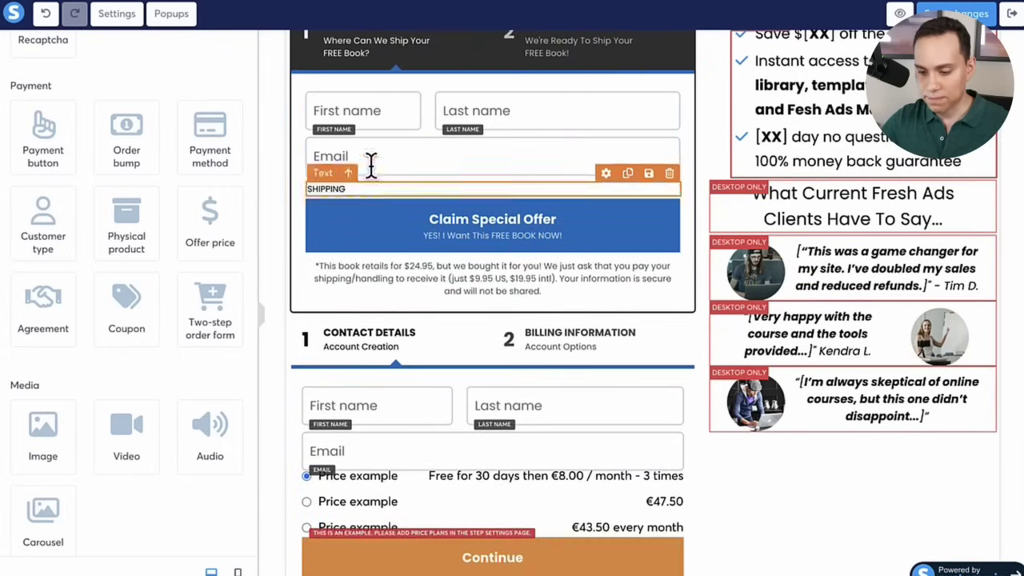
Display the new order form's Customer Checkout step with its price options and card payment method, and close its settings.
scroll(393, 142, "up", 3)
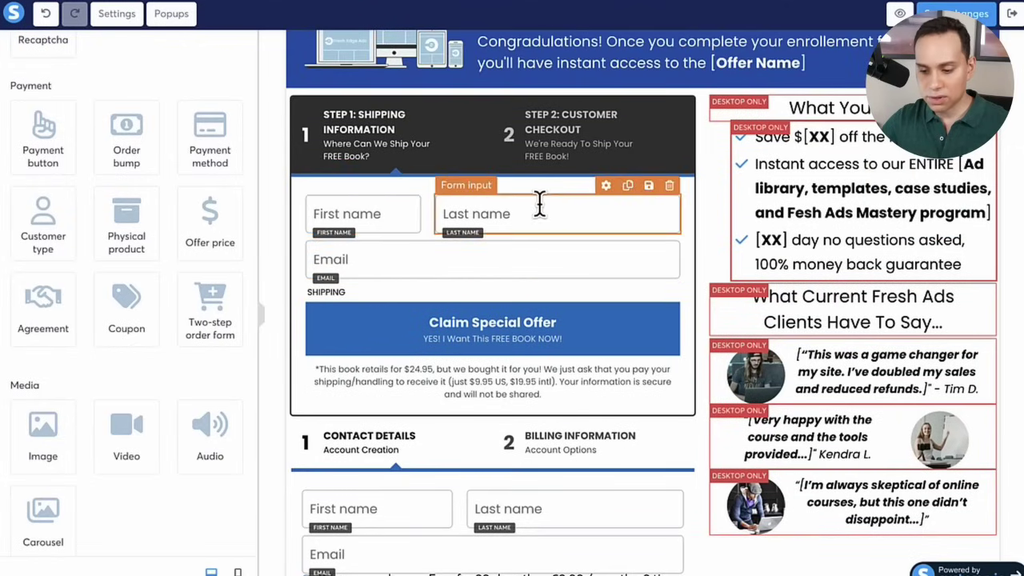
left_click(474, 148)
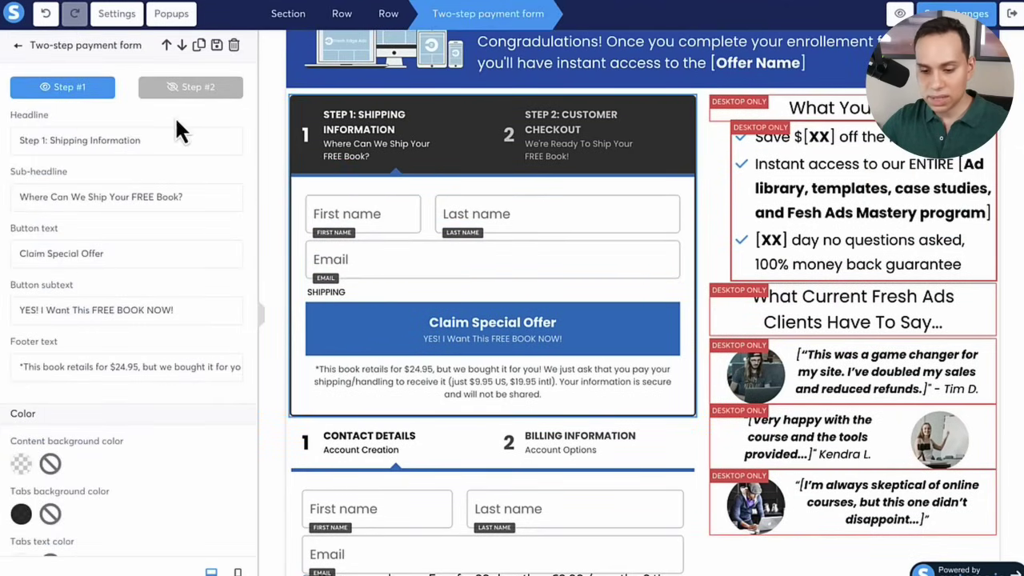
left_click(192, 95)
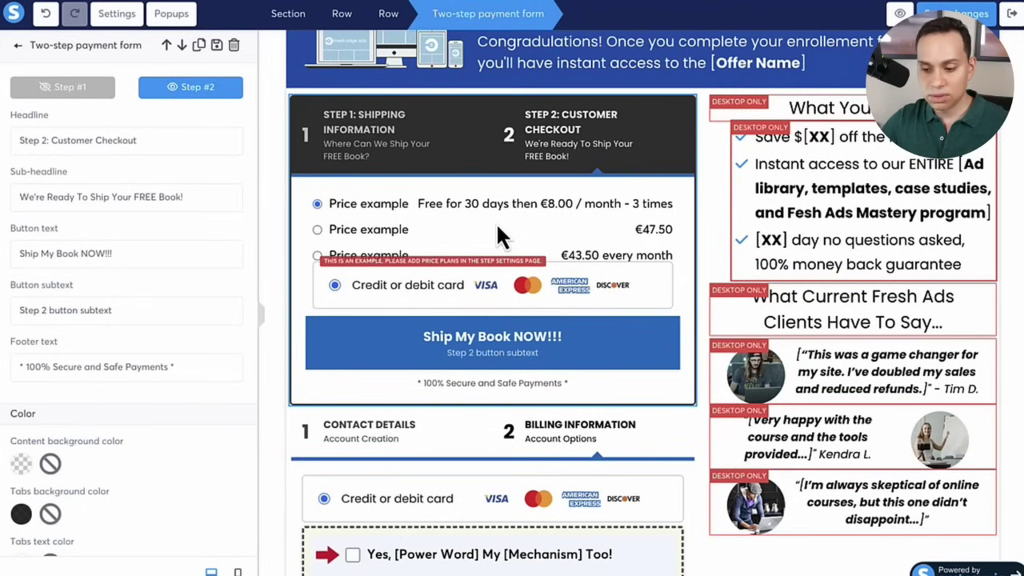
key("Escape")
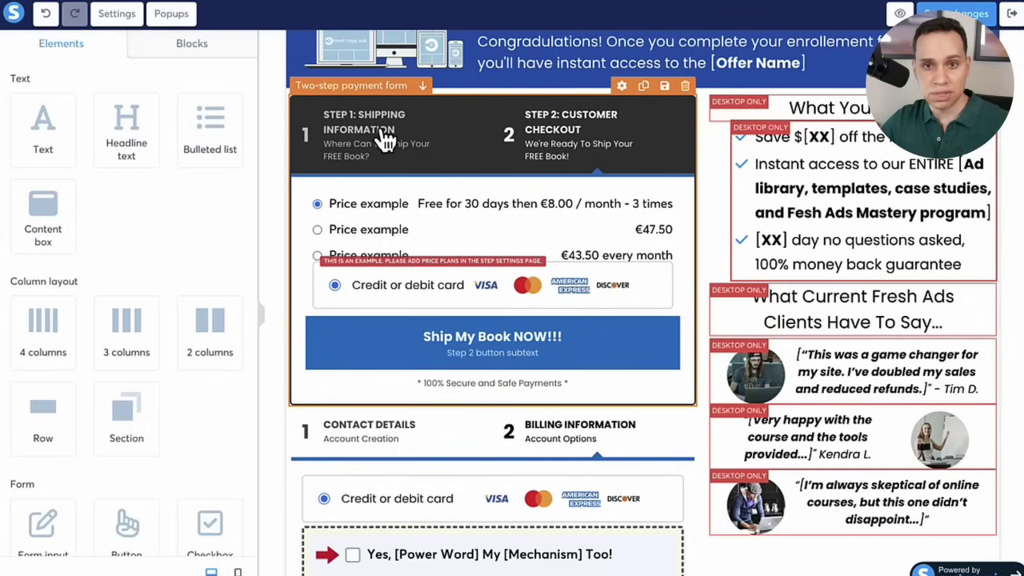
Reopen the new order form's settings and compare its Shipping Information and Customer Checkout steps.
left_click(370, 130)
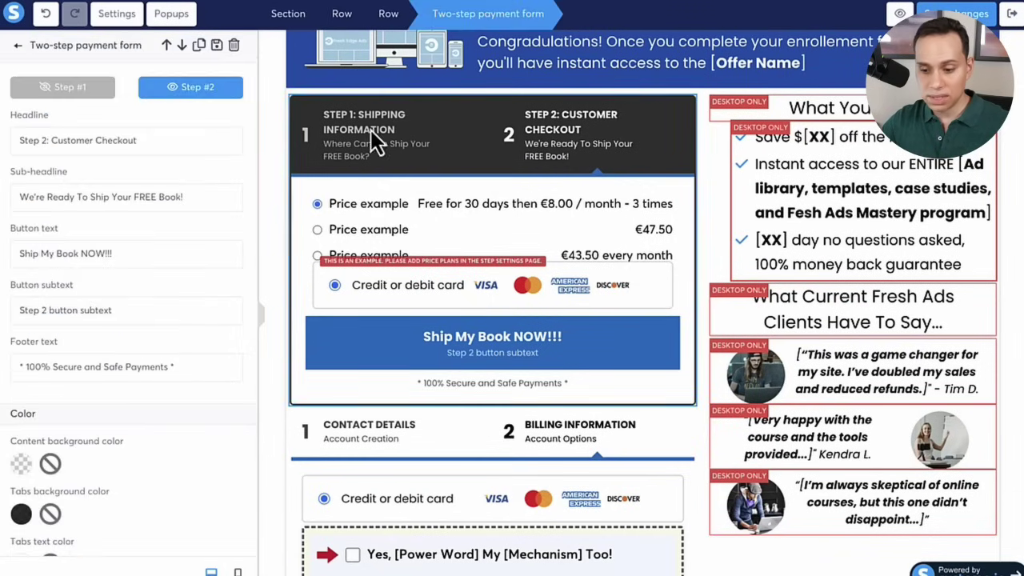
left_click(71, 90)
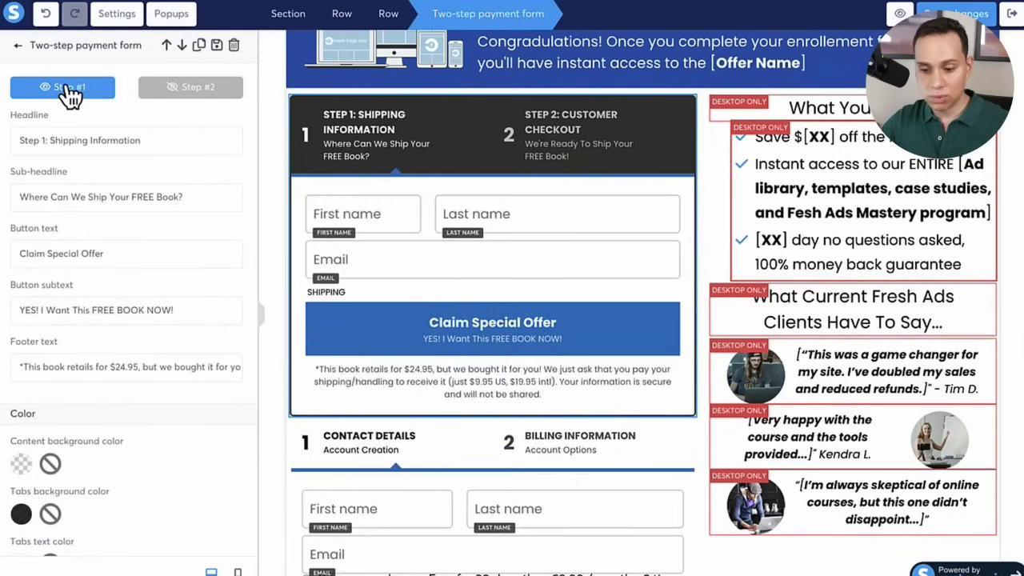
left_click(187, 89)
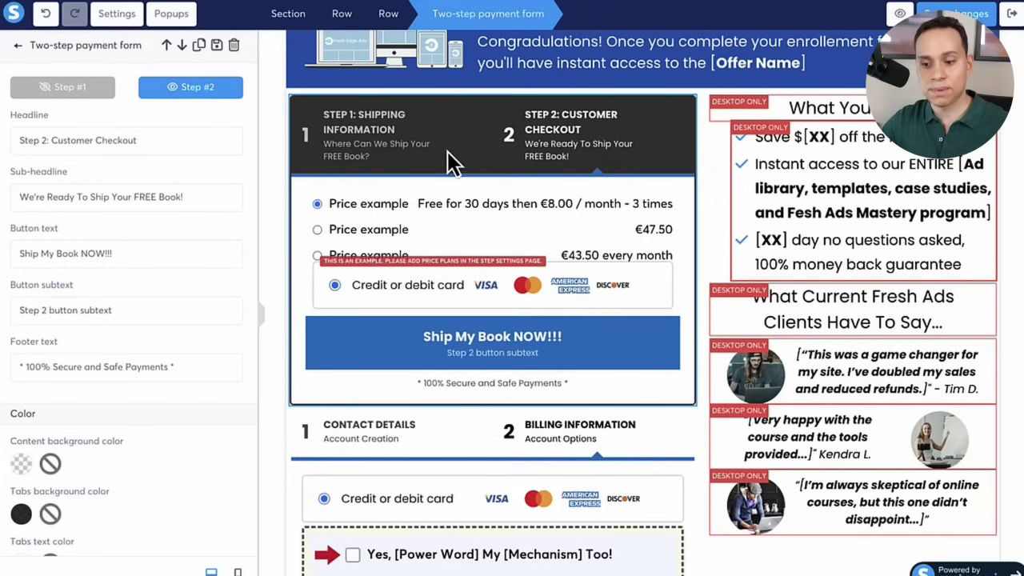
left_click(48, 91)
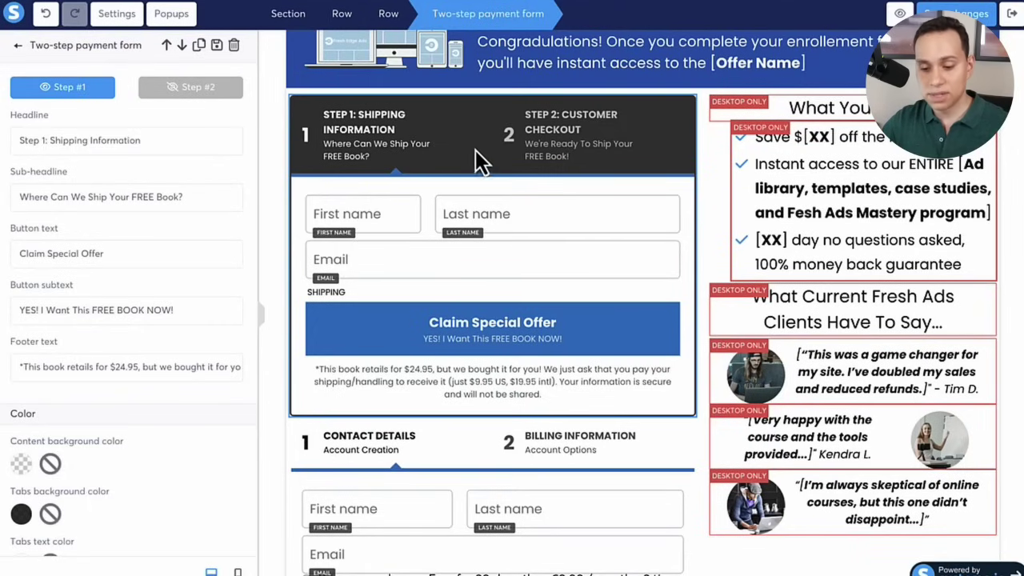
left_click(205, 93)
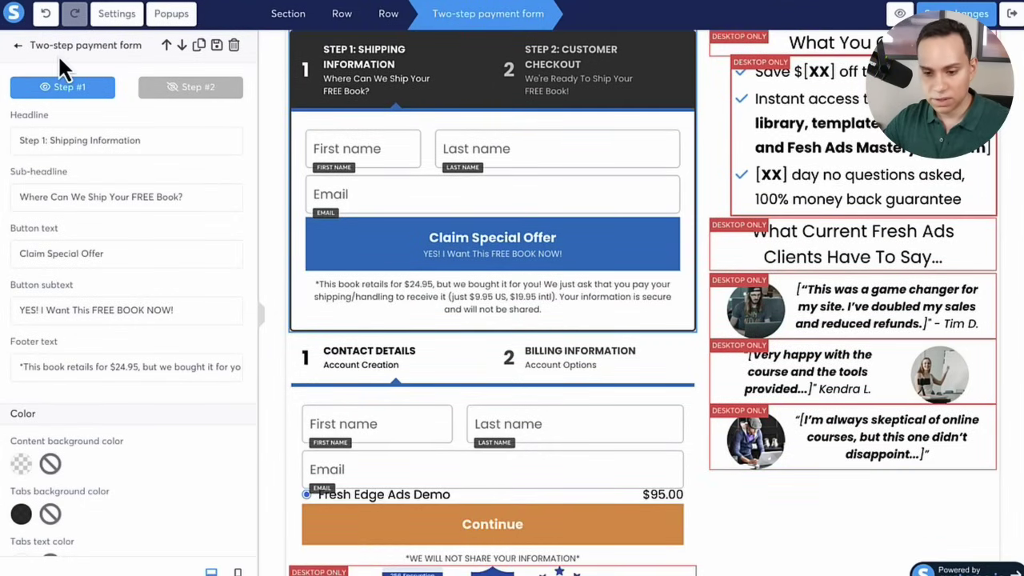
Add a blank form input below the Email field in the new order form's first step.
left_click(19, 53)
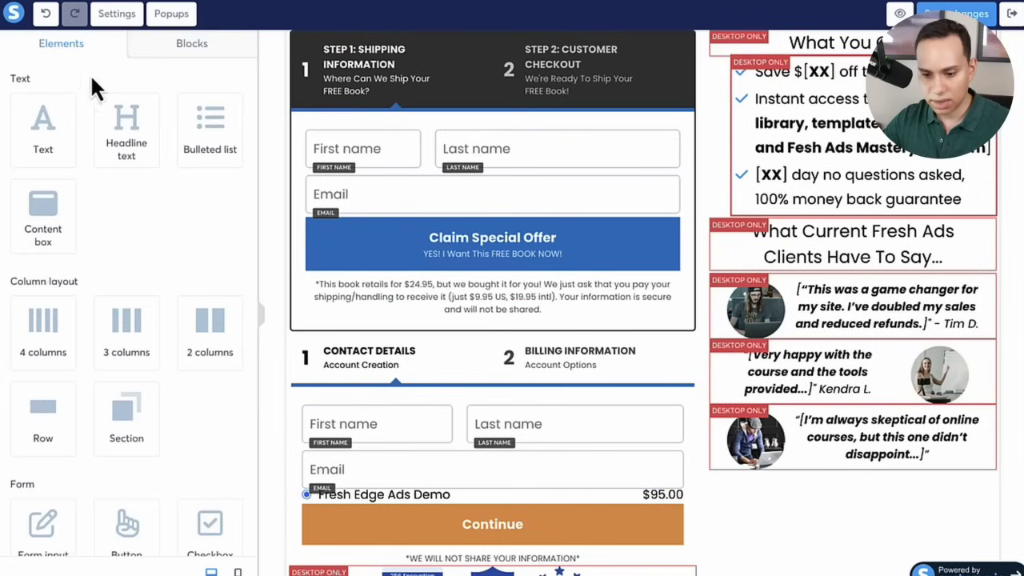
scroll(173, 221, "down", 4)
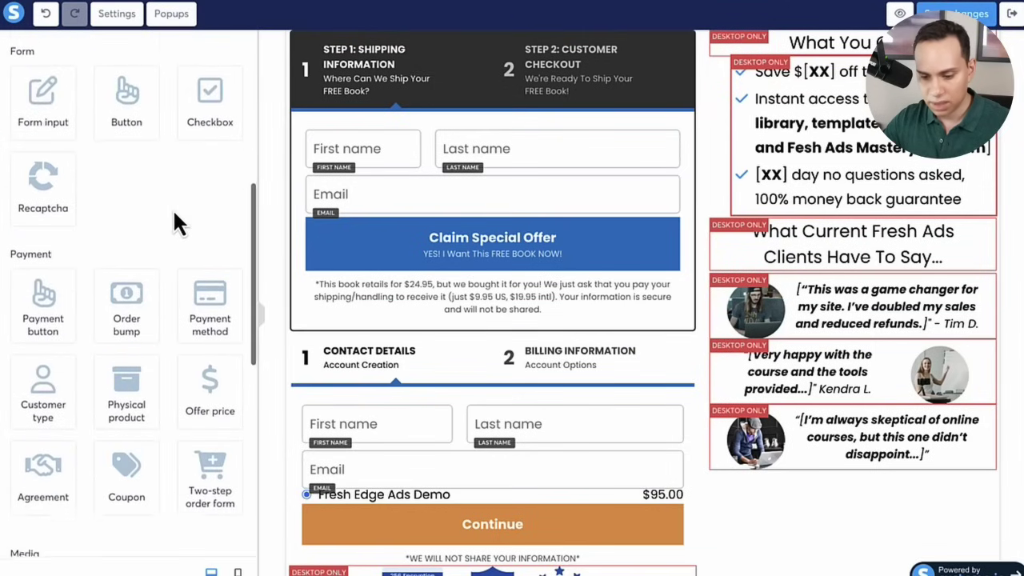
scroll(159, 202, "up", 2)
left_click_drag(44, 176, 441, 187)
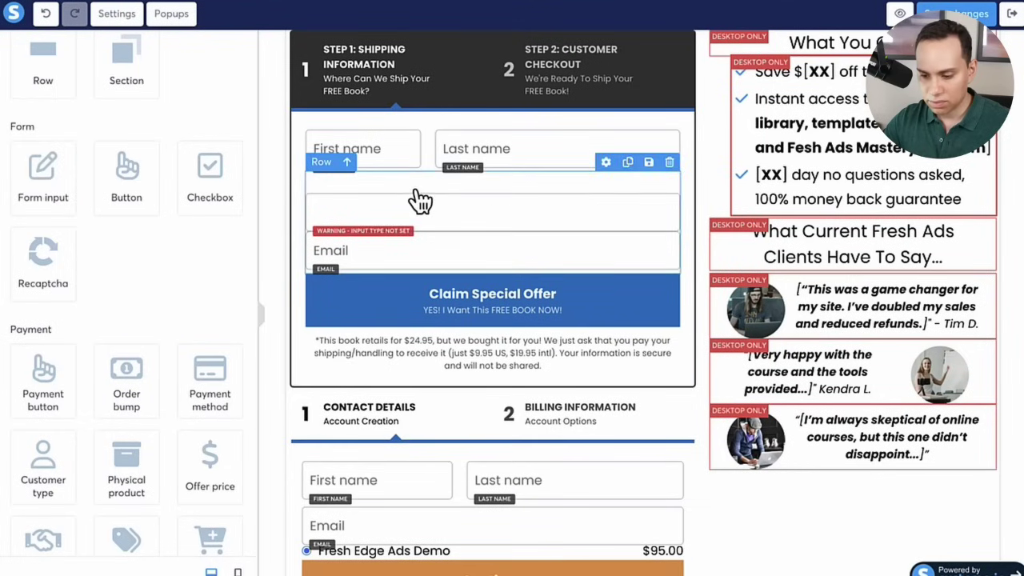
left_click(376, 183)
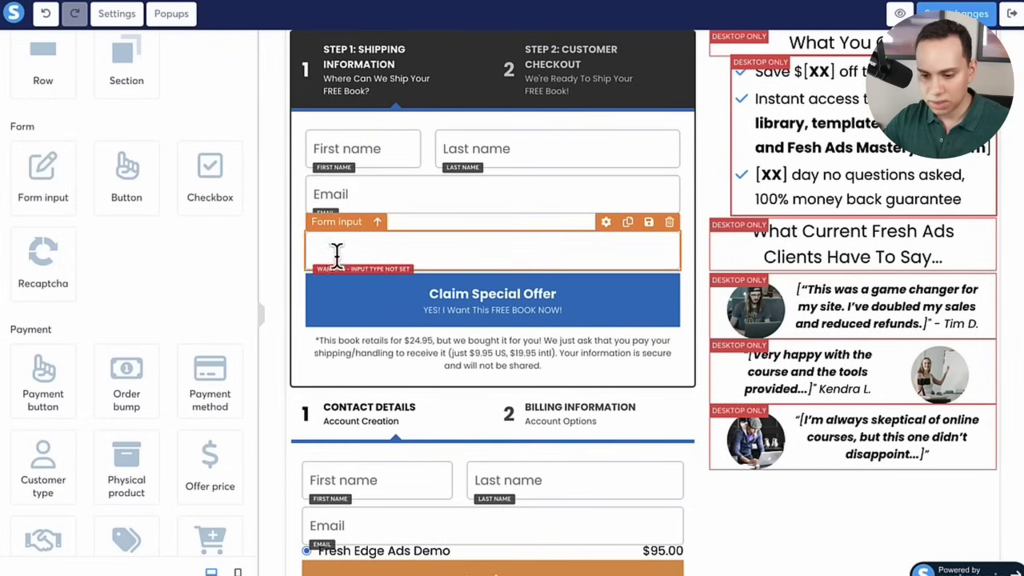
scroll(146, 137, "up", 5)
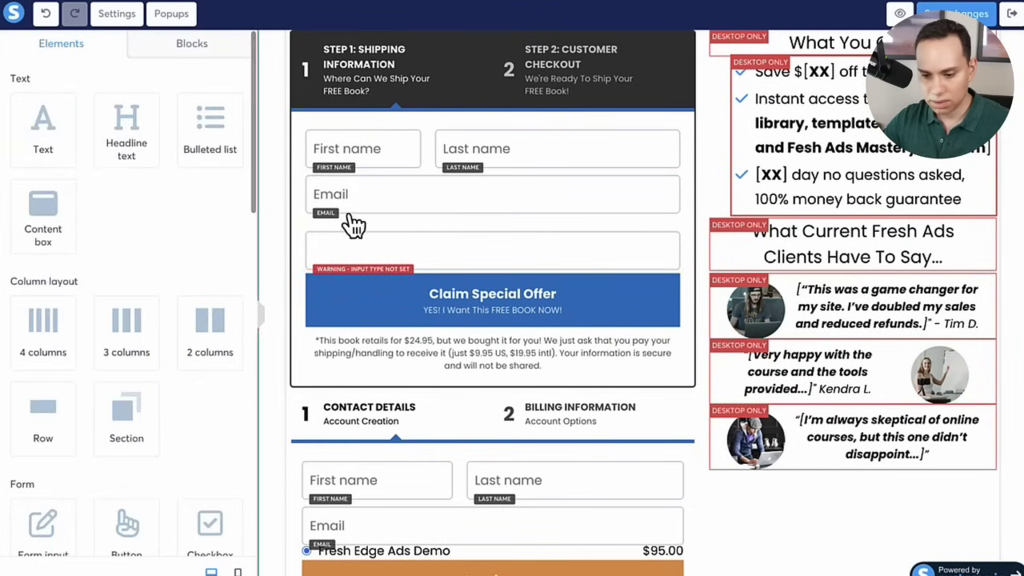
Set the input type of the blank form field below Email to Zip code.
left_click(374, 253)
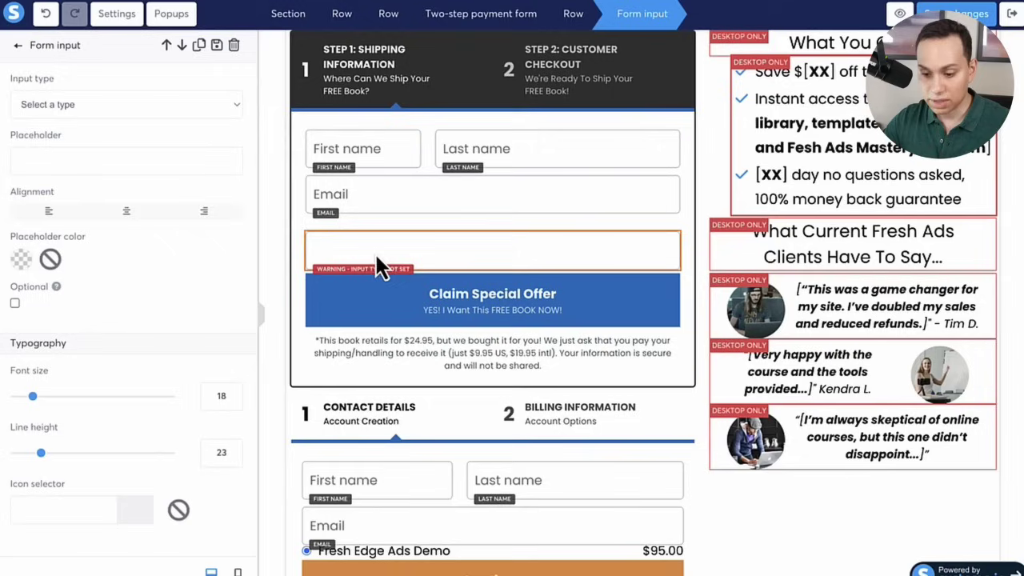
left_click(207, 112)
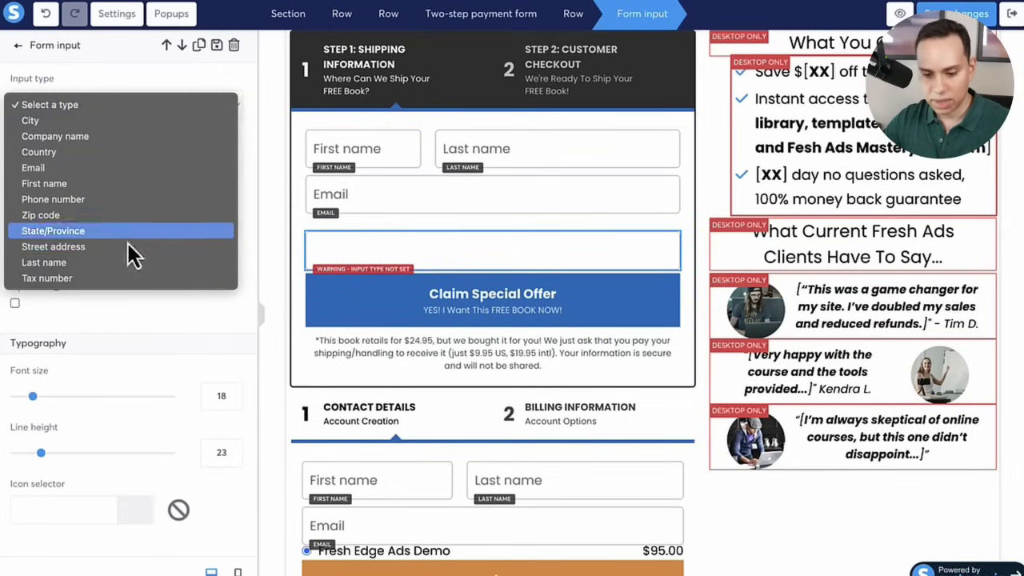
left_click(127, 217)
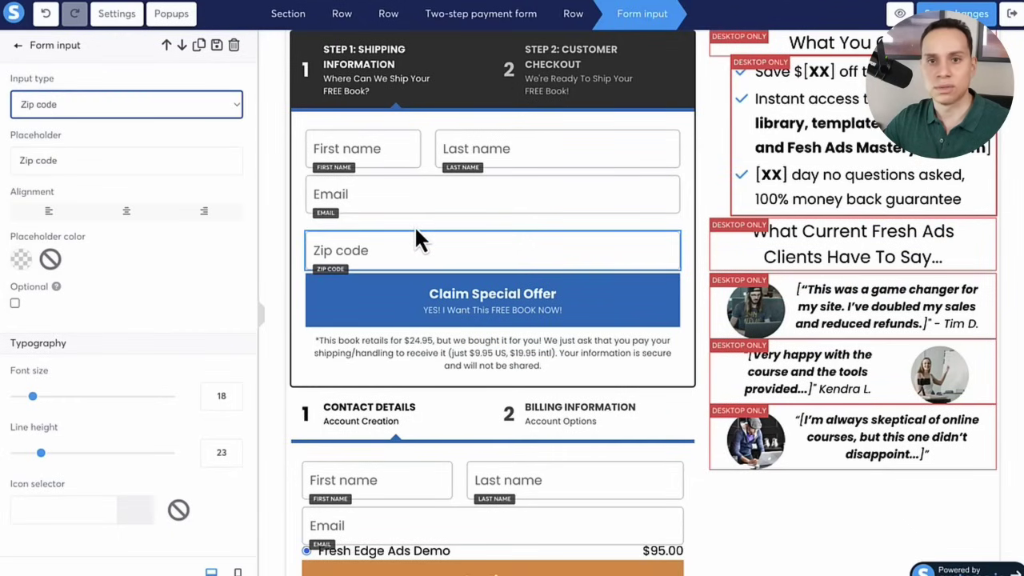
Delete the Zip code field from the new order form.
key("Escape")
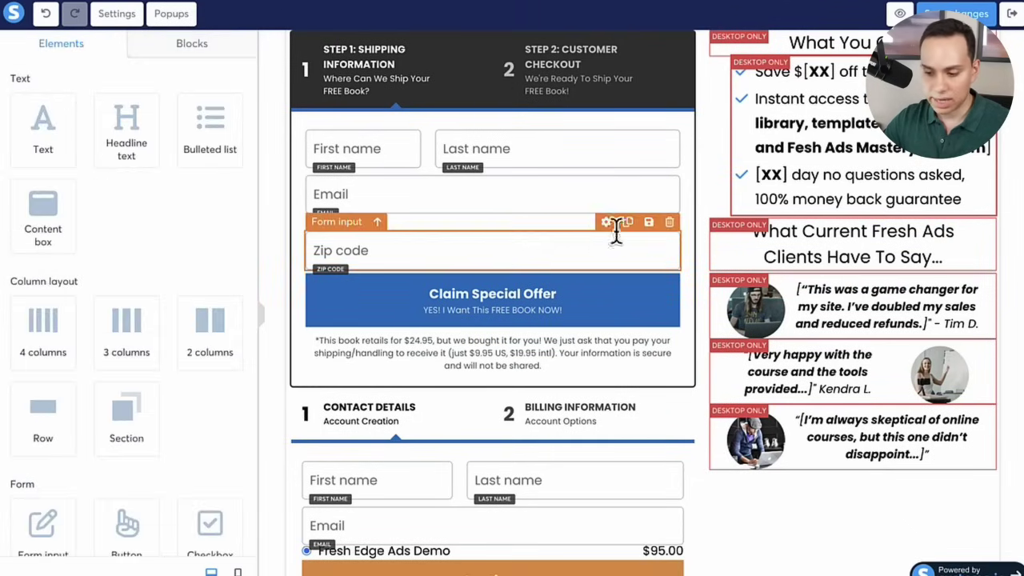
left_click(671, 222)
left_click(567, 81)
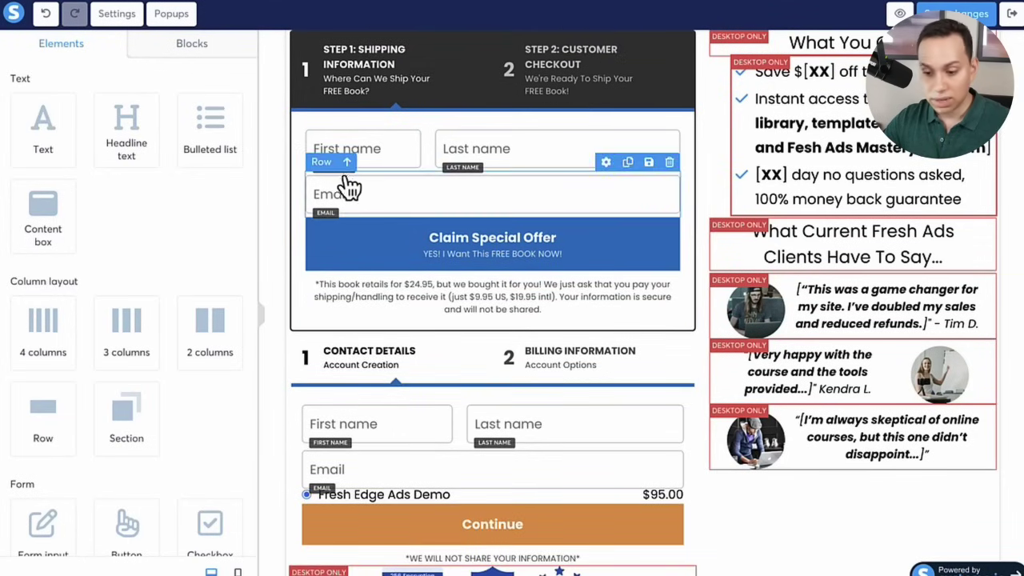
Clear the sub-headline of the new order form's Shipping Information step and display its Customer Checkout step.
scroll(462, 124, "up", 2)
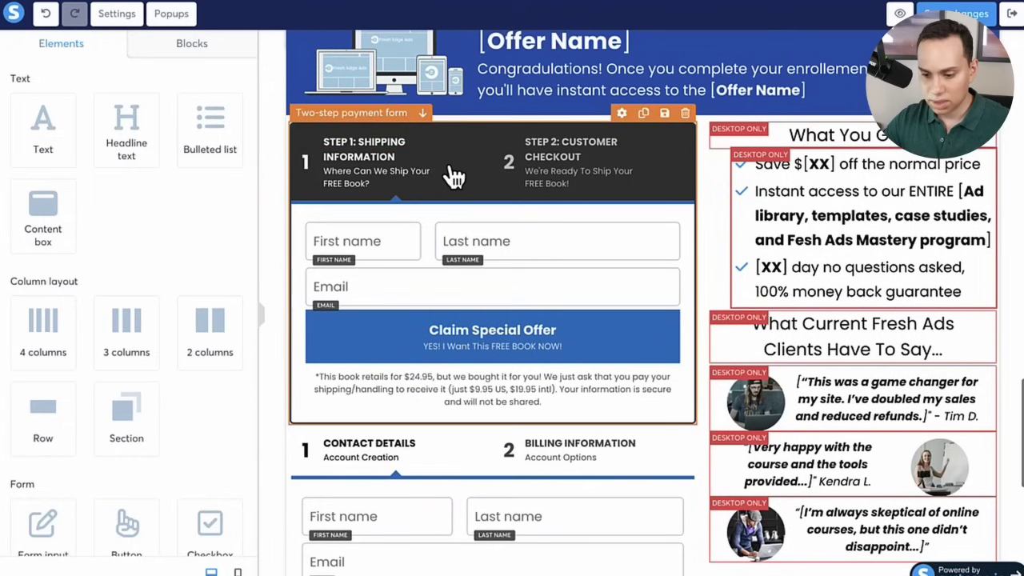
left_click(454, 176)
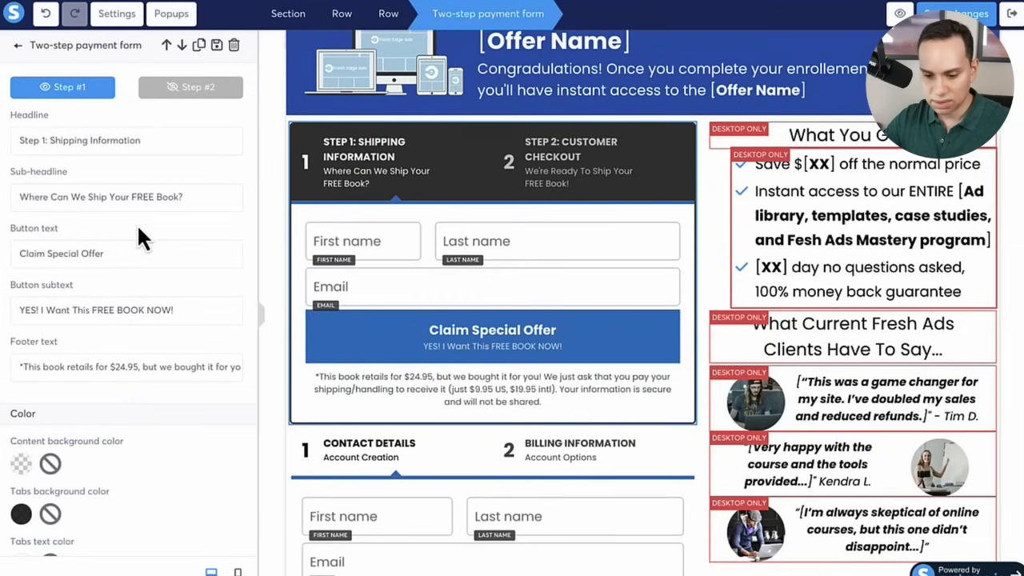
triple_click(183, 194)
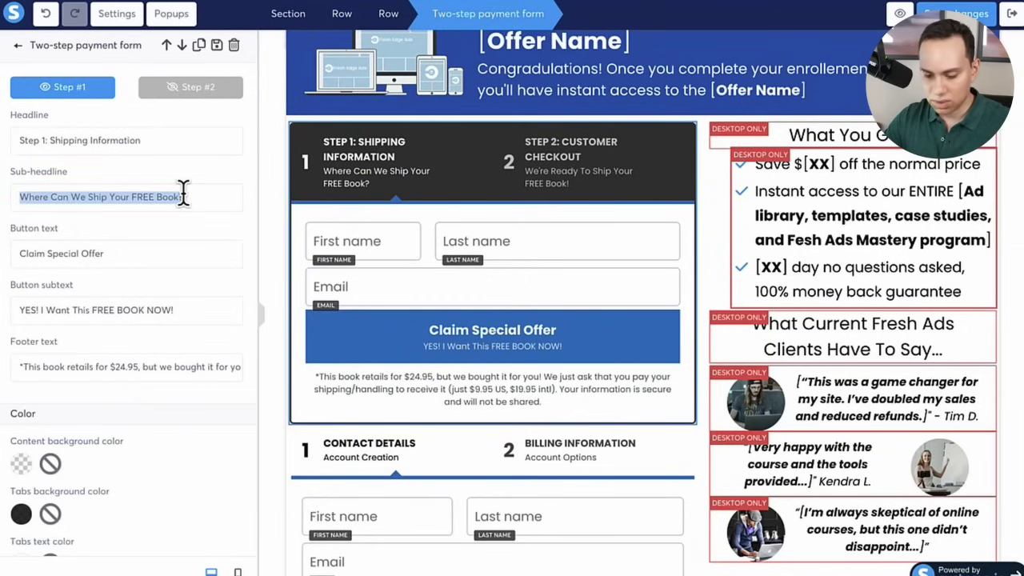
key("BackSpace")
left_click(223, 91)
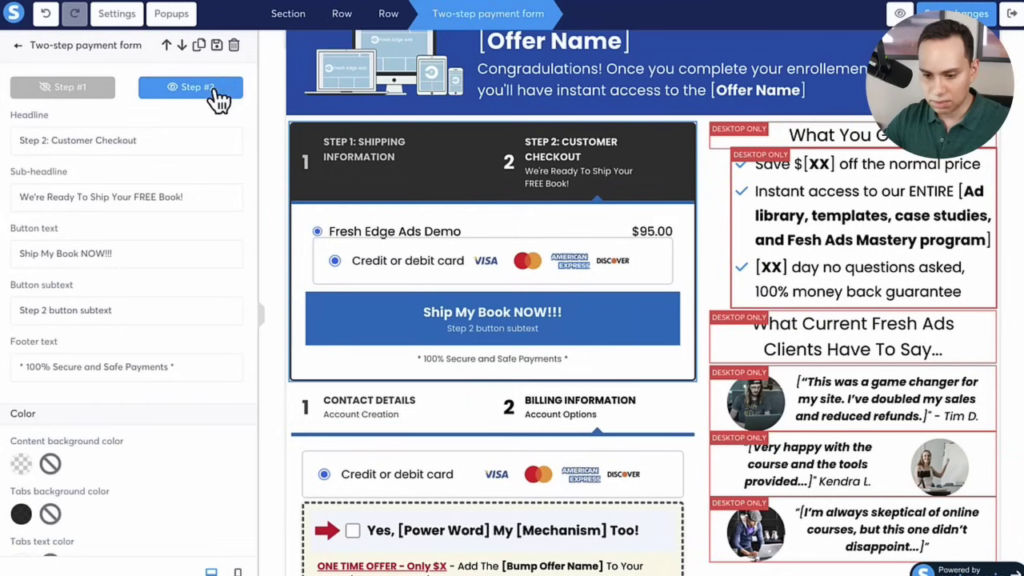
Clear the sub-headline of the new order form's Customer Checkout step.
triple_click(184, 200)
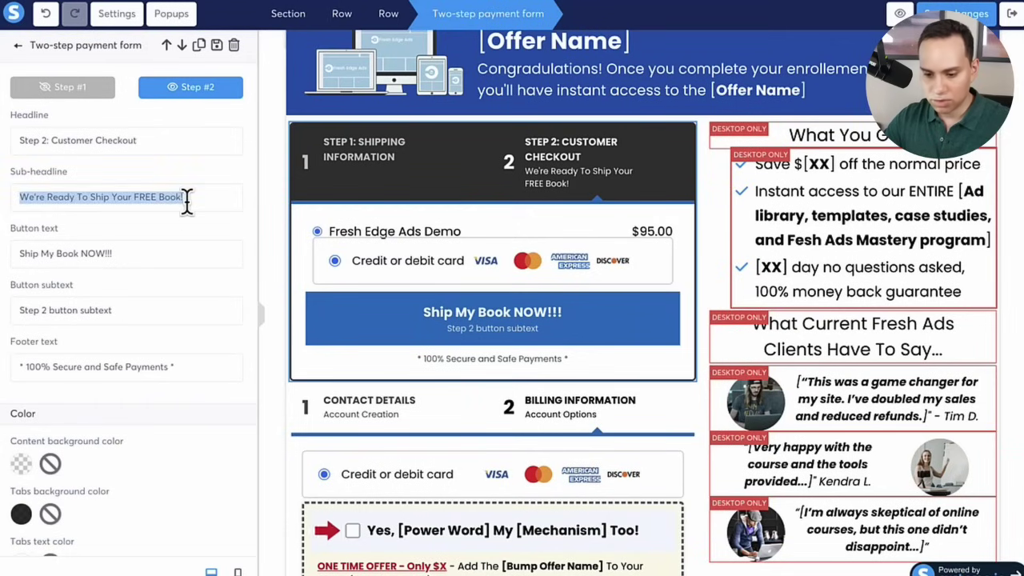
key("BackSpace")
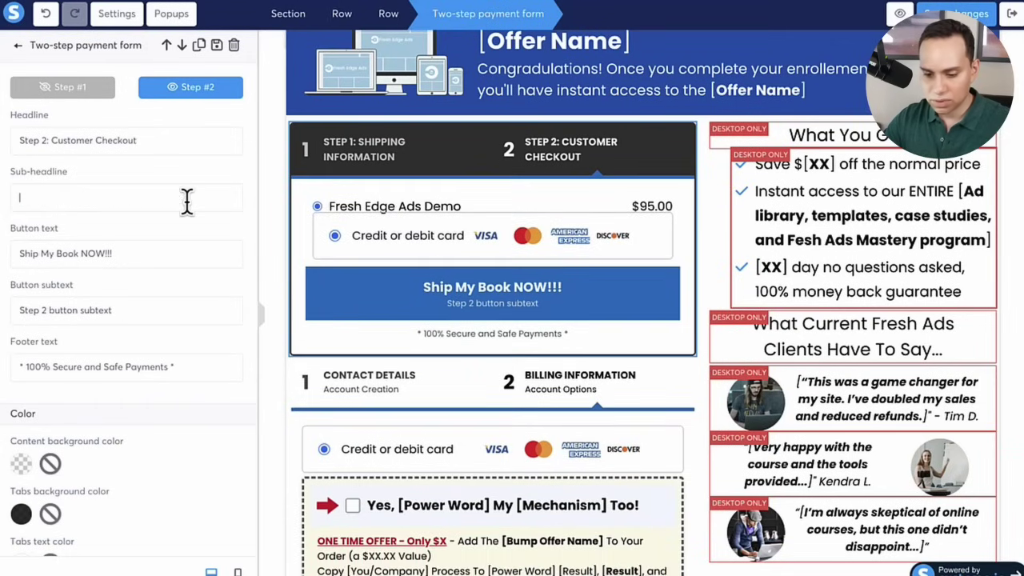
left_click(454, 150)
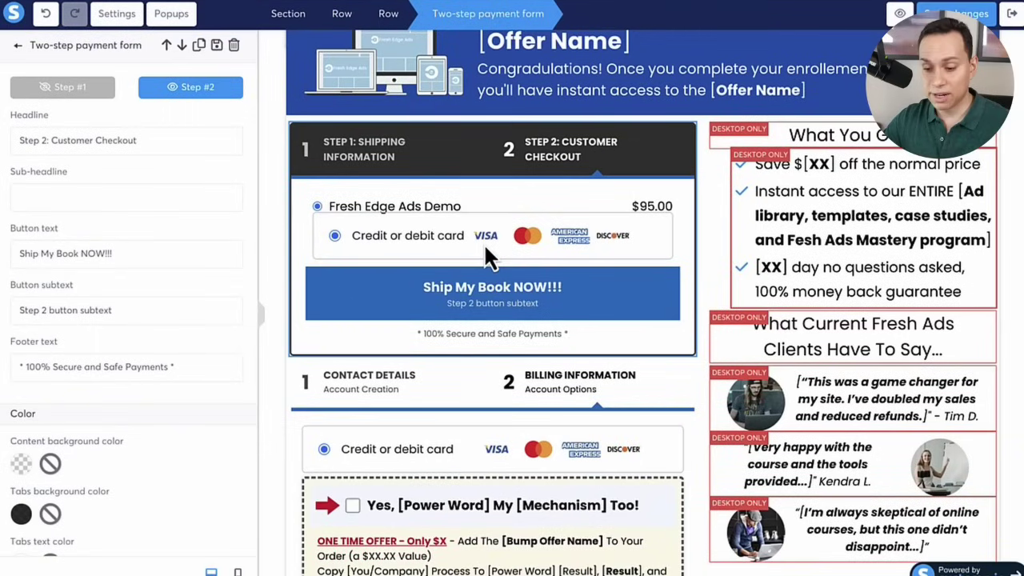
left_click(438, 157)
left_click(439, 158)
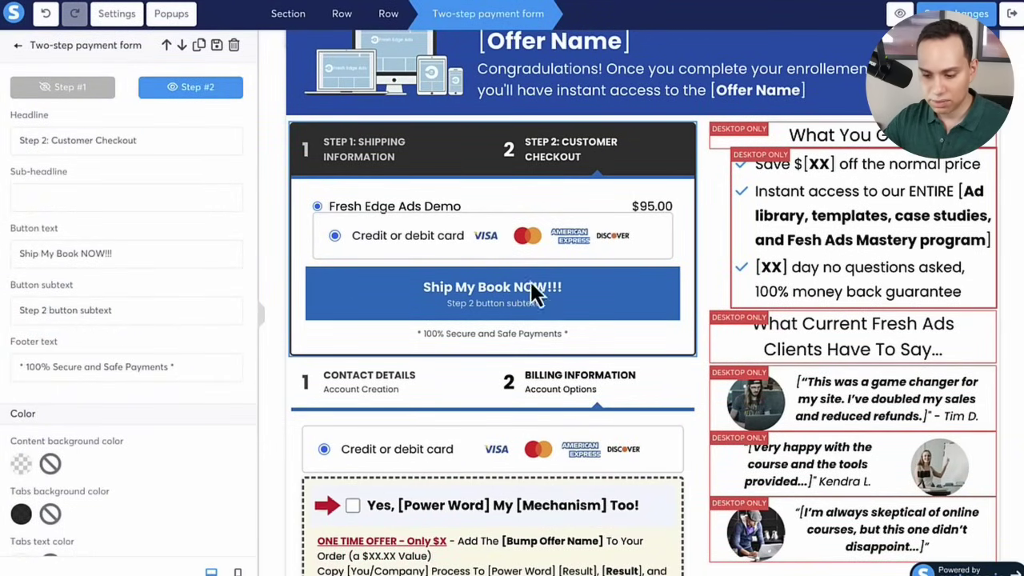
Add an order bump below the payment method in the new order form's Customer Checkout step.
left_click(699, 406)
scroll(366, 393, "down", 3)
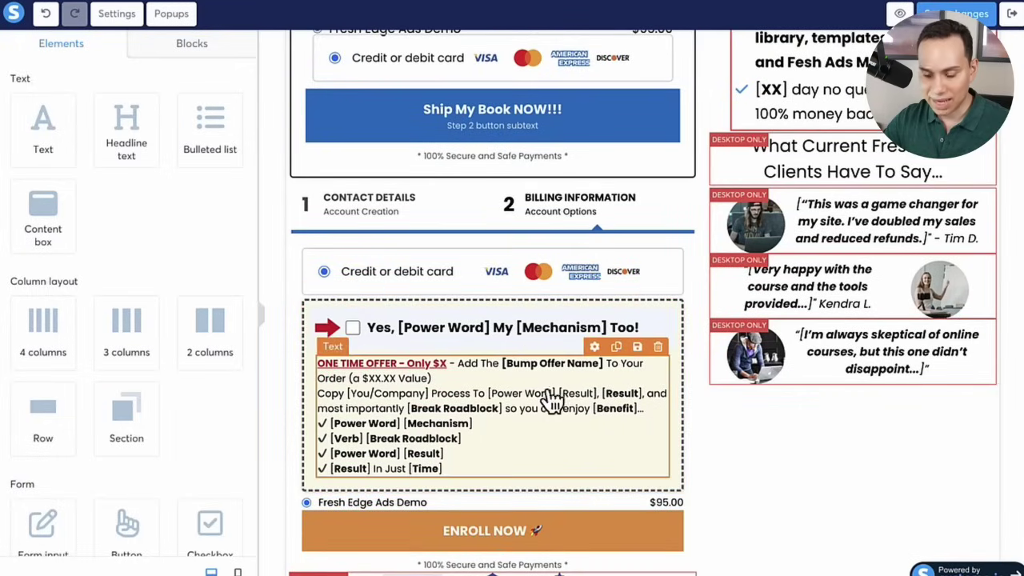
scroll(436, 347, "up", 2)
scroll(436, 346, "up", 3)
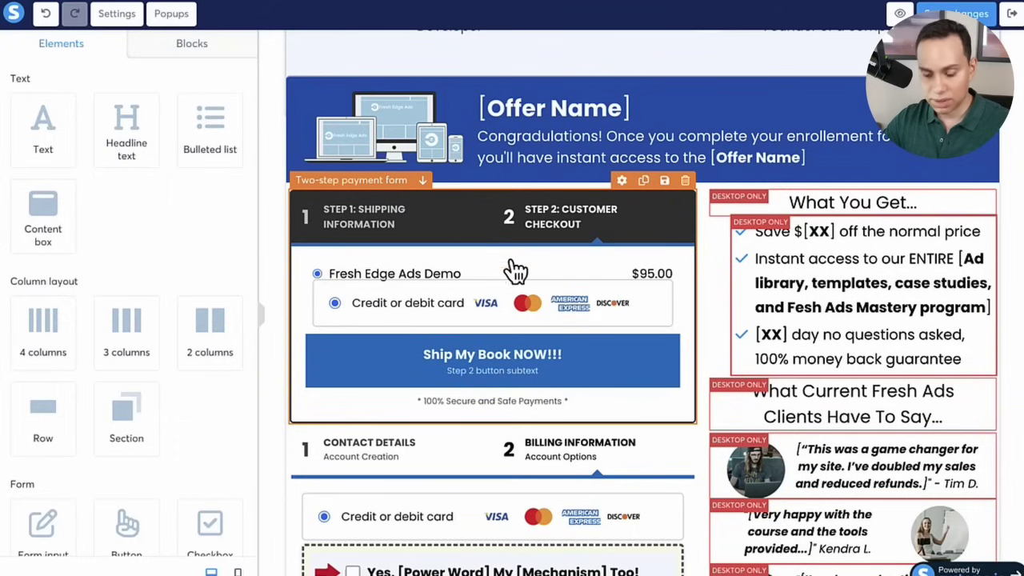
scroll(164, 206, "down", 1)
scroll(164, 207, "down", 10)
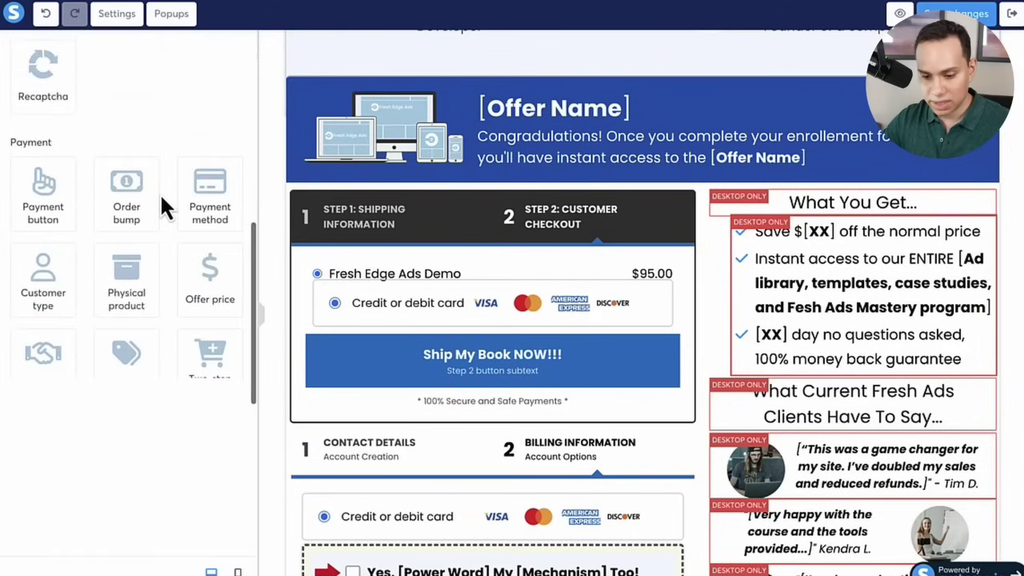
left_click_drag(119, 107, 409, 322)
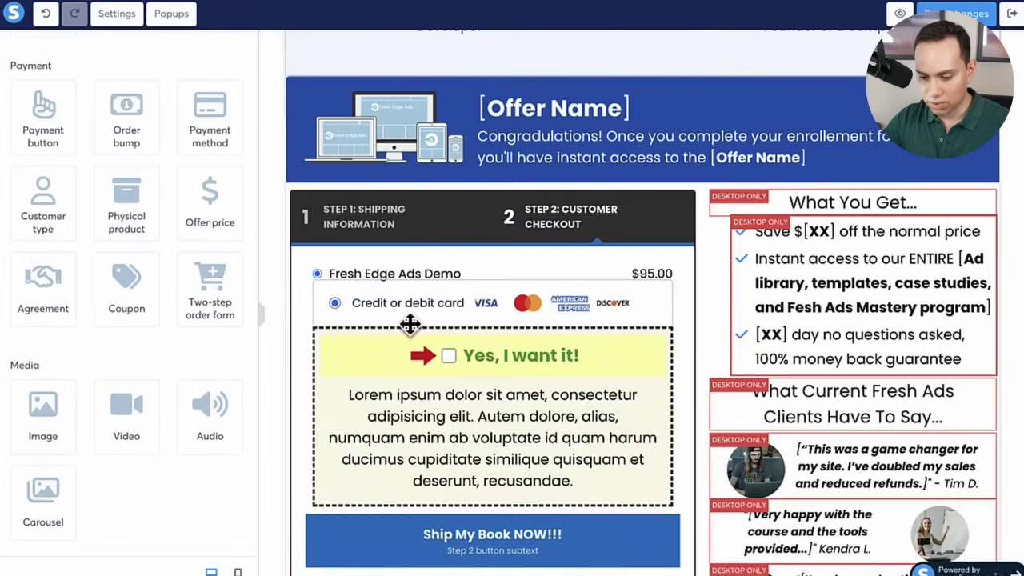
Move the offer price below the payment method and the order bump in the new order form's Customer Checkout step.
scroll(408, 322, "up", 1)
scroll(572, 352, "down", 3)
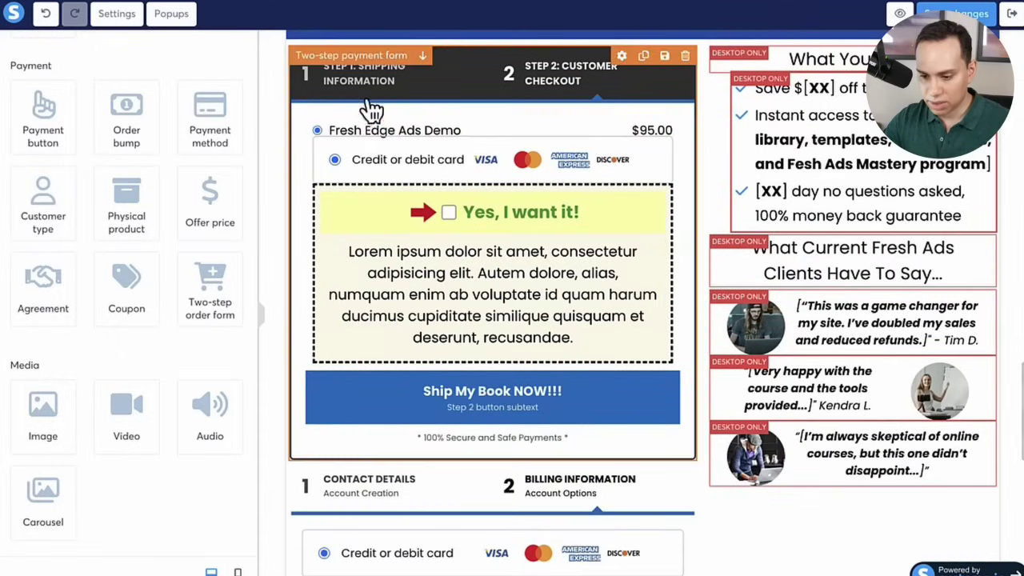
left_click(390, 132)
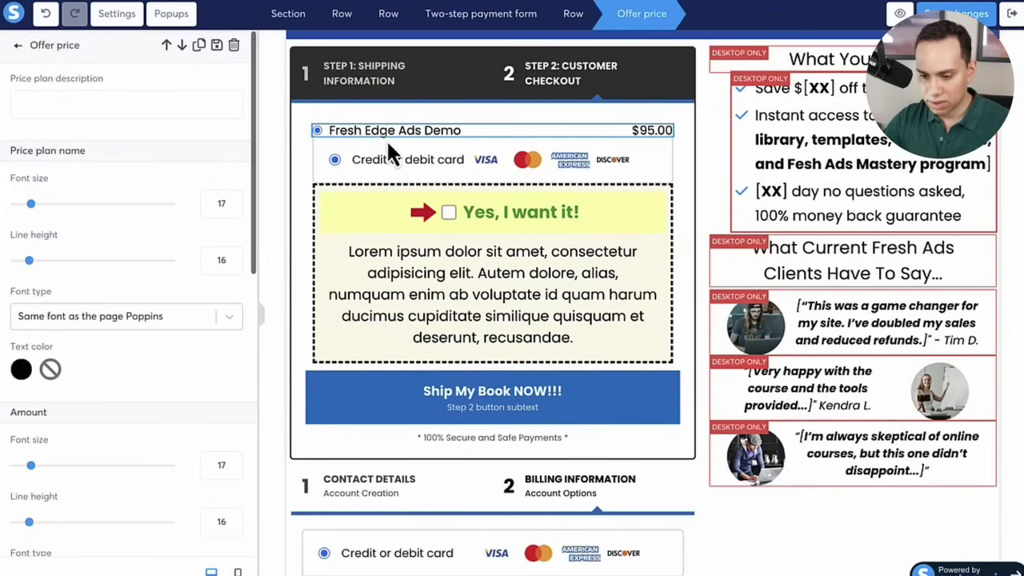
key("Escape")
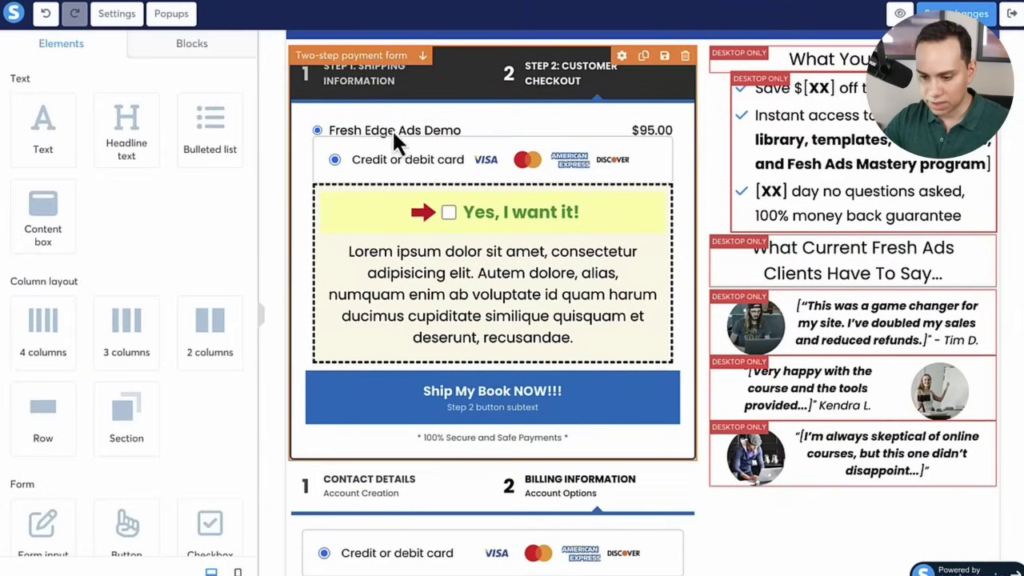
left_click(384, 117)
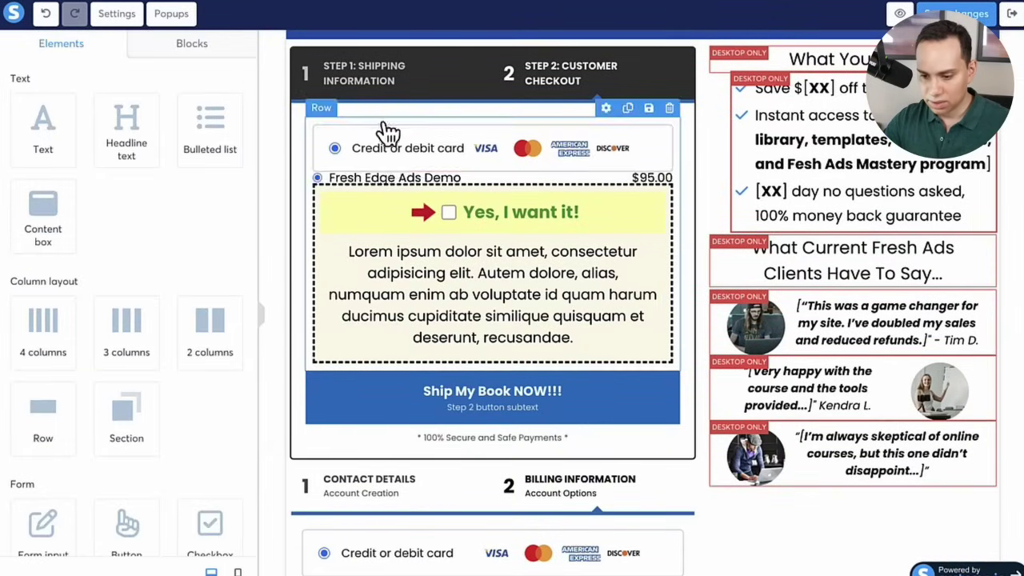
left_click(392, 178)
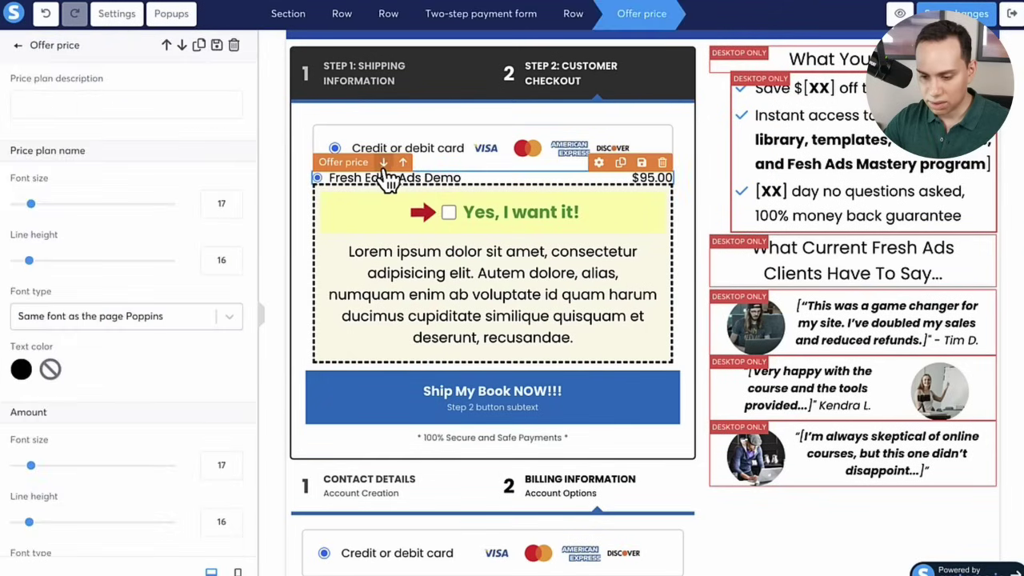
key("Escape")
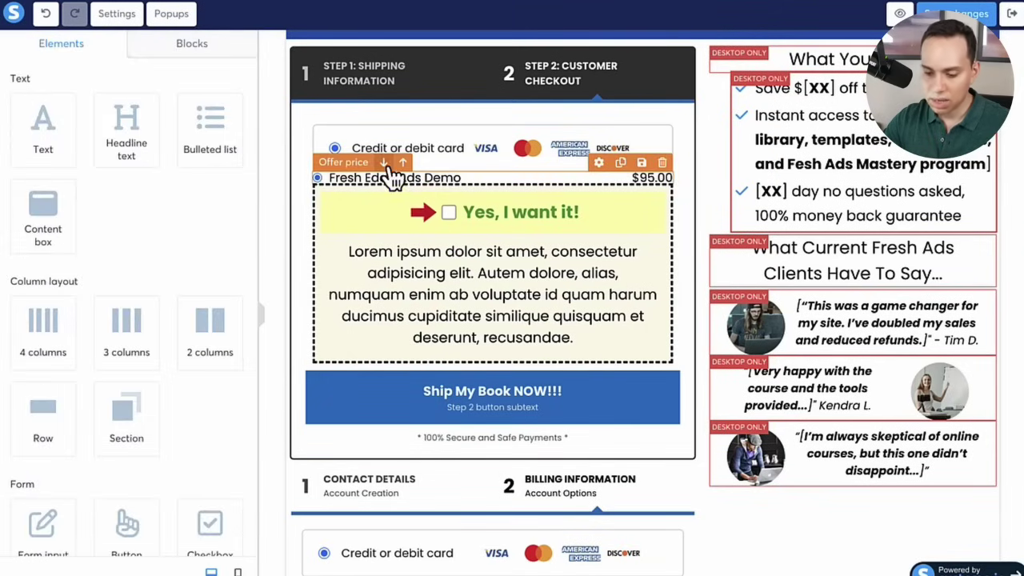
left_click(392, 178)
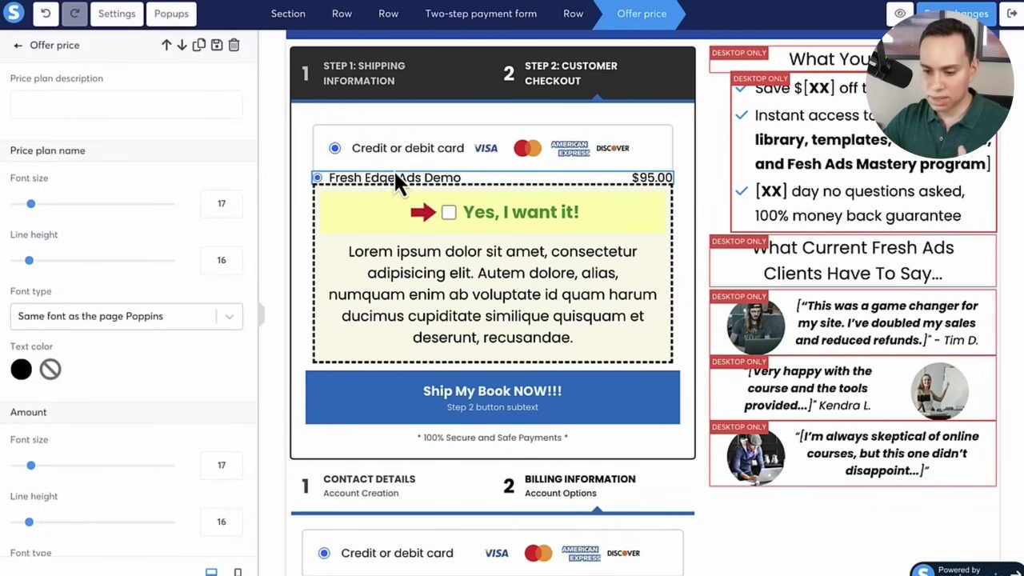
key("Escape")
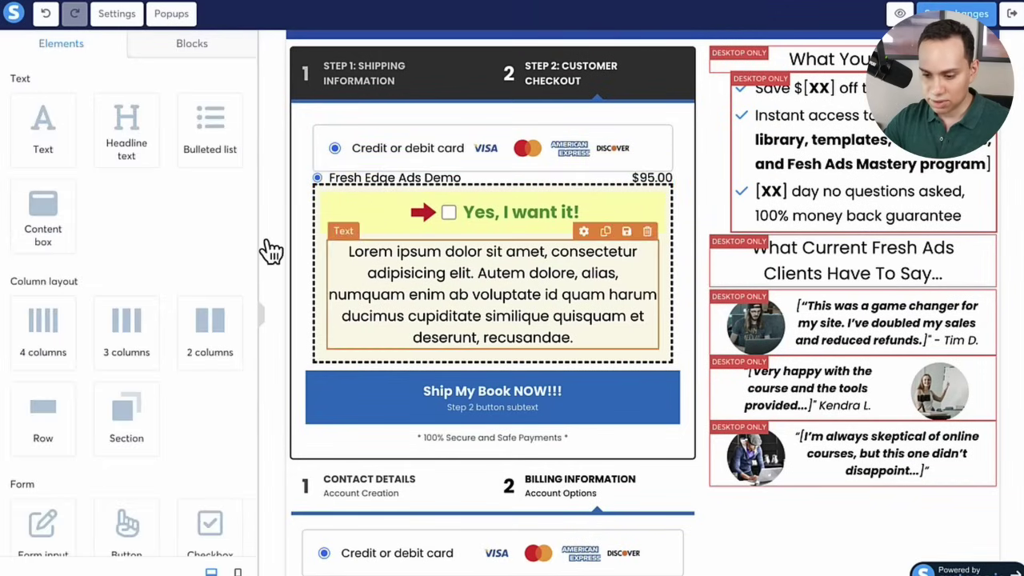
left_click(394, 173)
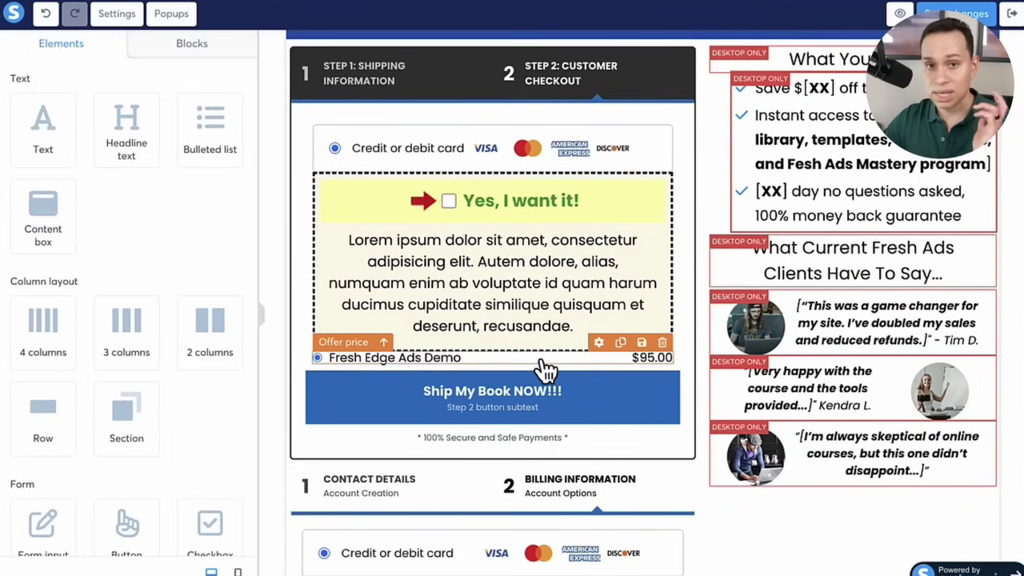
Clear the button subtext of the new order form's Customer Checkout step.
left_click(496, 410)
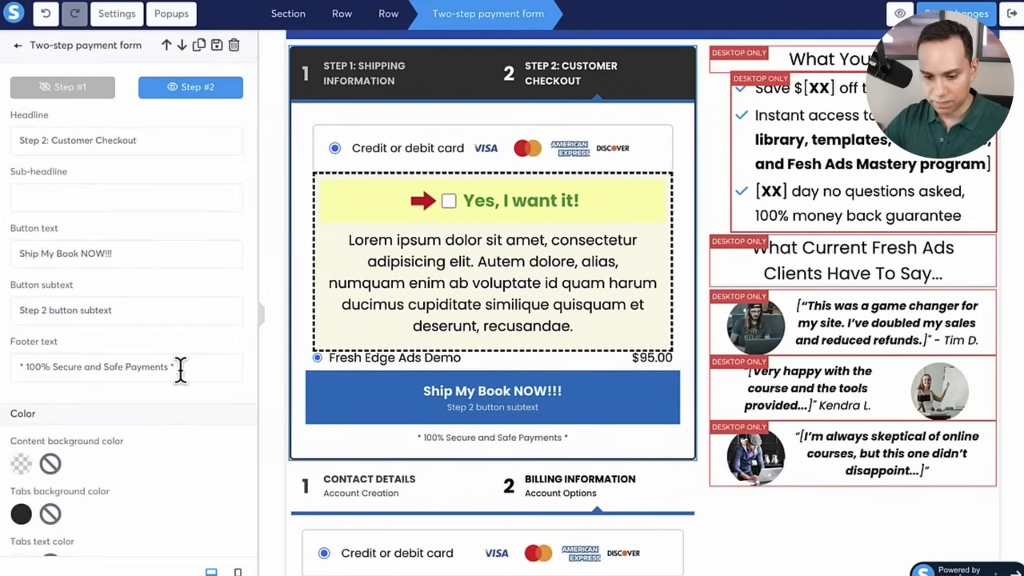
triple_click(108, 308)
key("BackSpace")
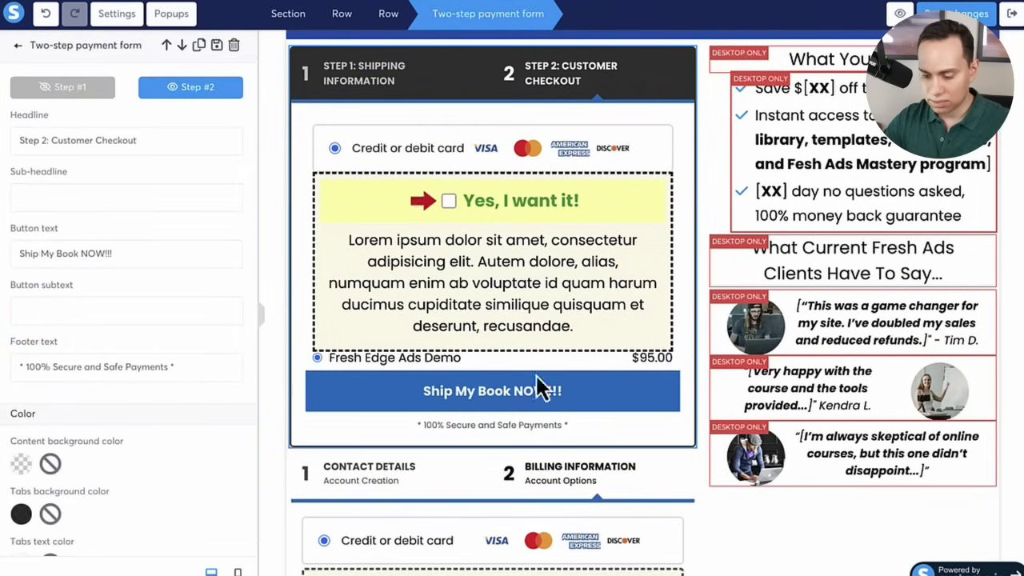
left_click(694, 176)
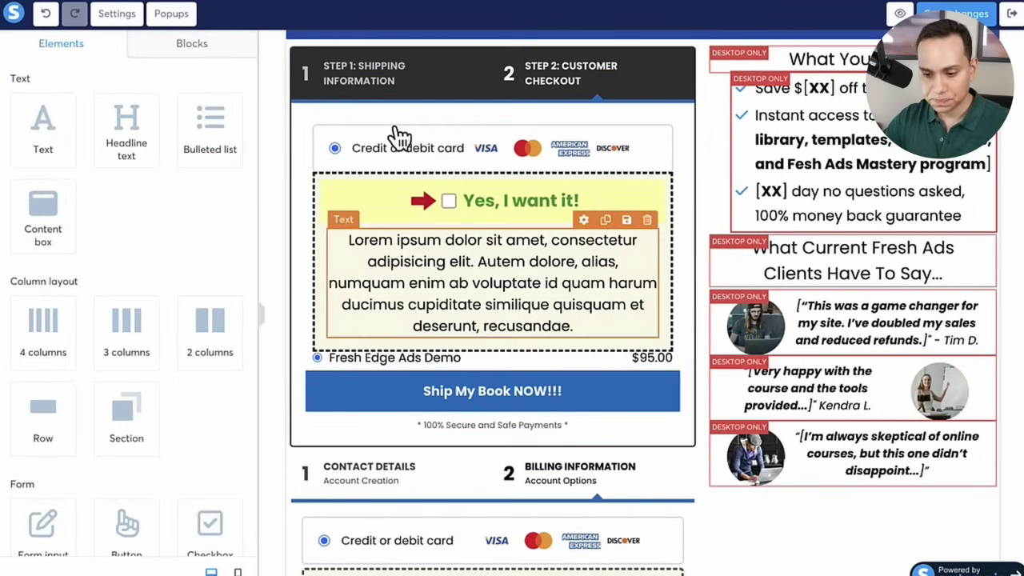
Compare the new order form's bump with the template form's bump, and delete the new two-step form.
scroll(512, 192, "up", 1)
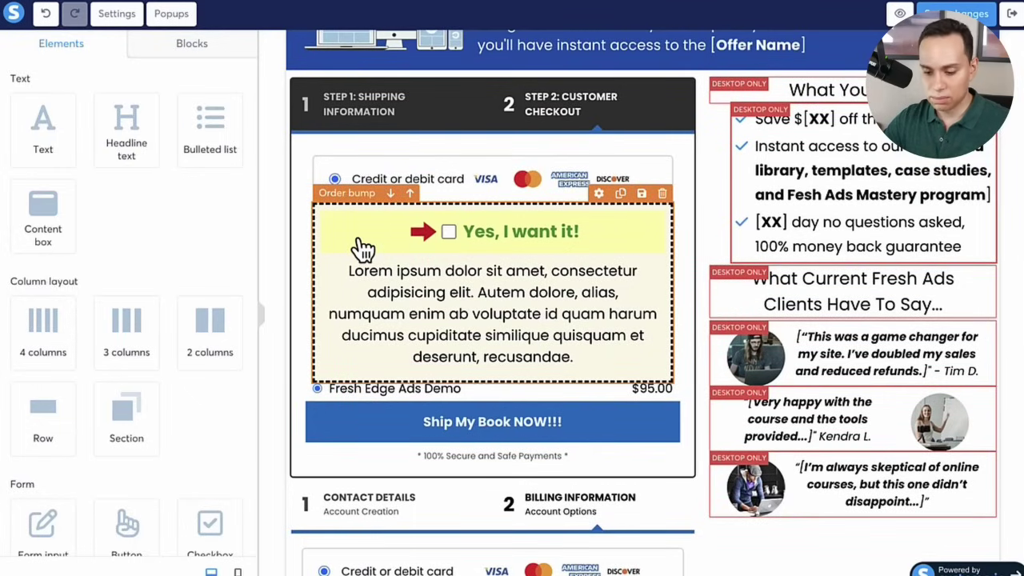
scroll(363, 250, "down", 6)
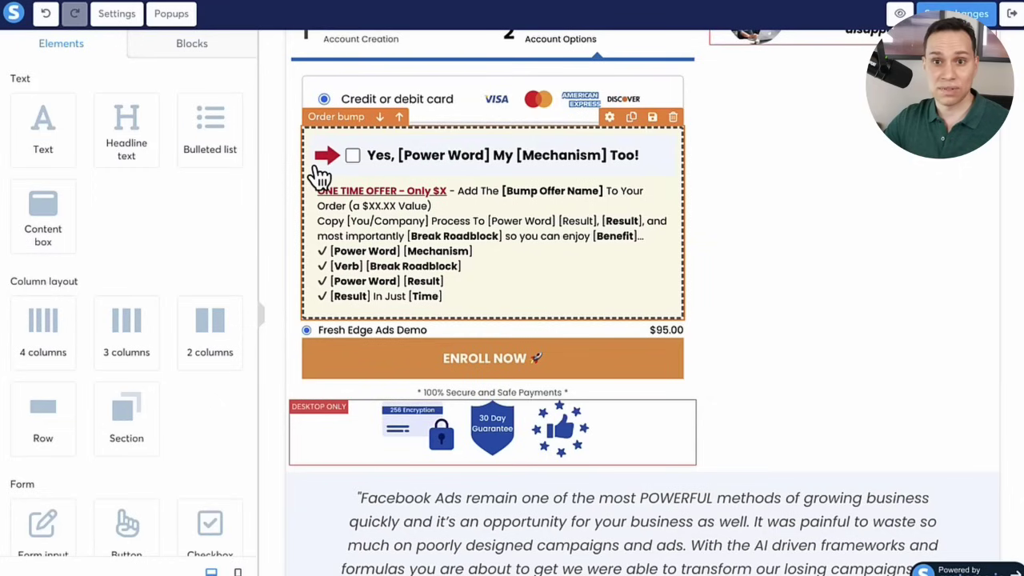
scroll(659, 300, "up", 1)
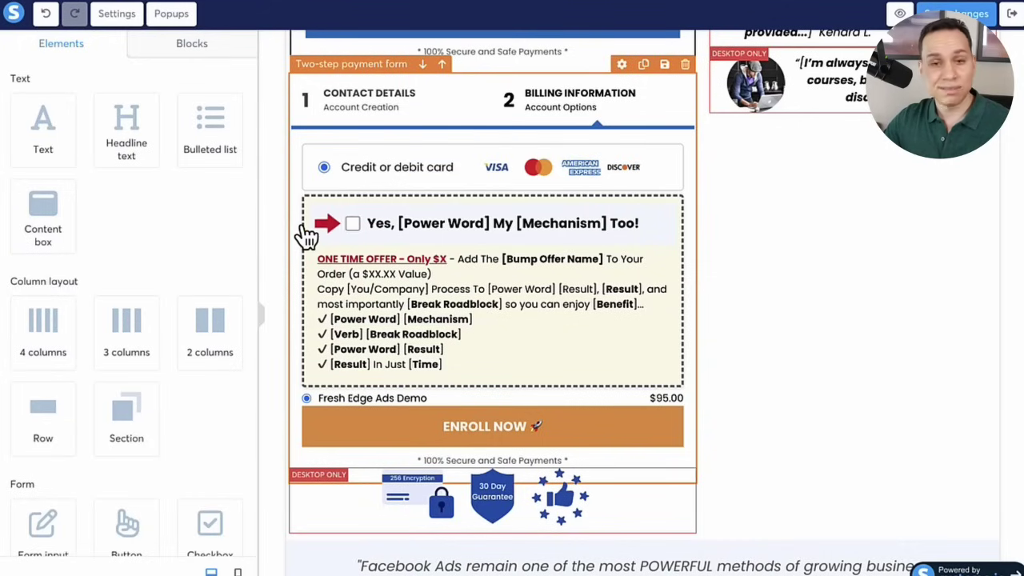
scroll(373, 267, "up", 5)
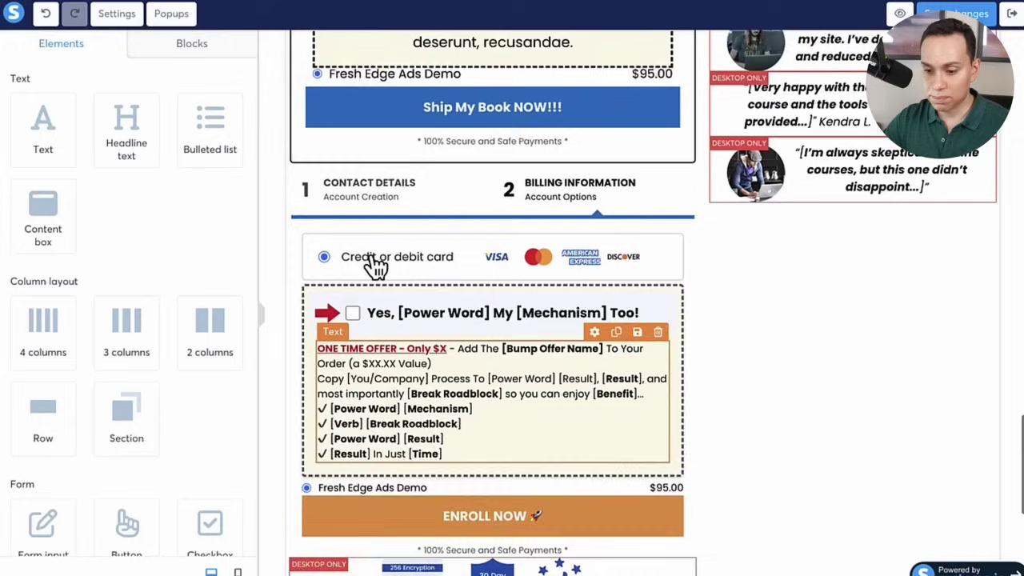
scroll(376, 267, "up", 1)
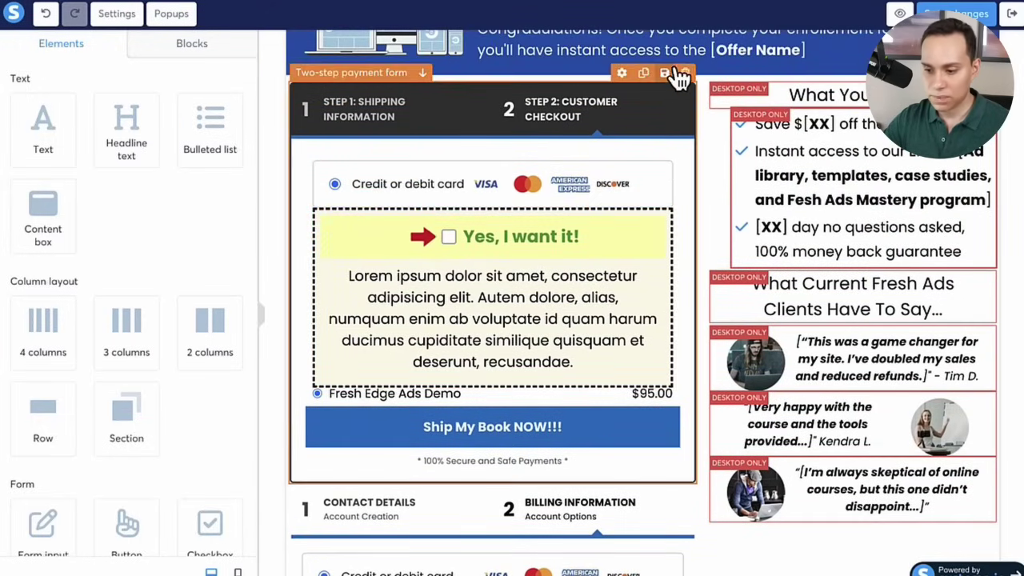
left_click(688, 74)
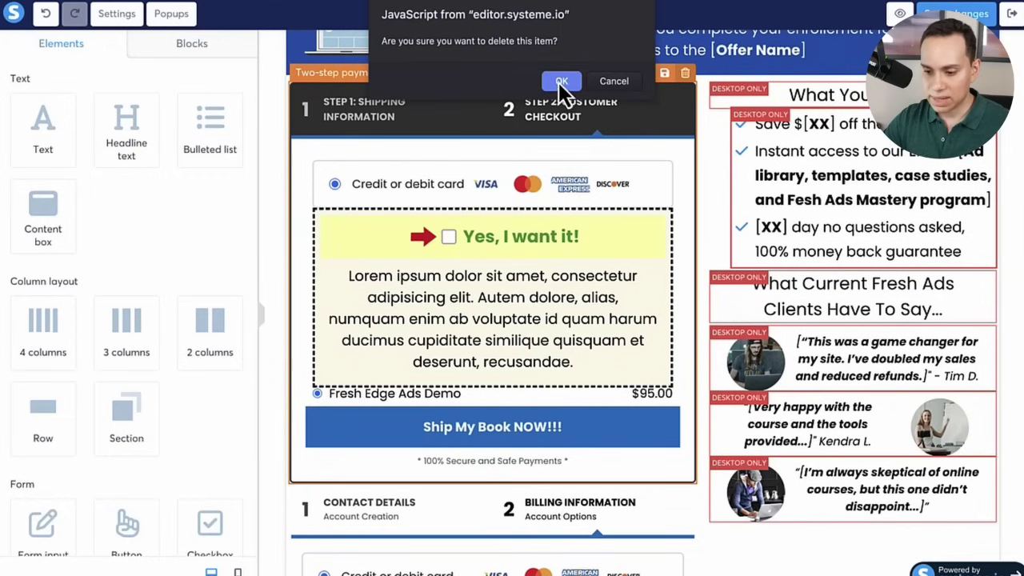
left_click(562, 74)
scroll(470, 214, "up", 1)
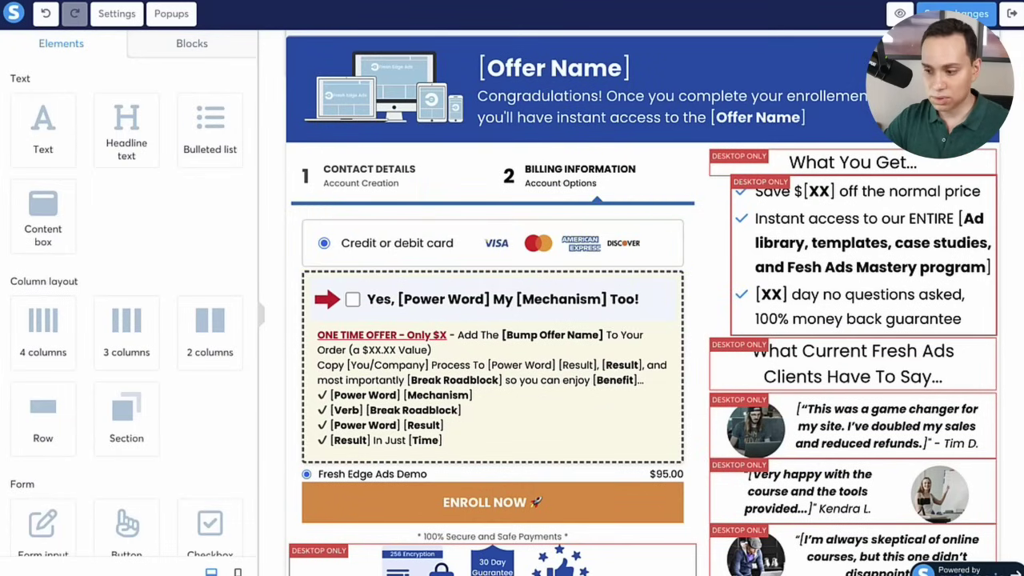
Leave the page editor without saving and open the account's Payment gateways settings.
left_click(1012, 15)
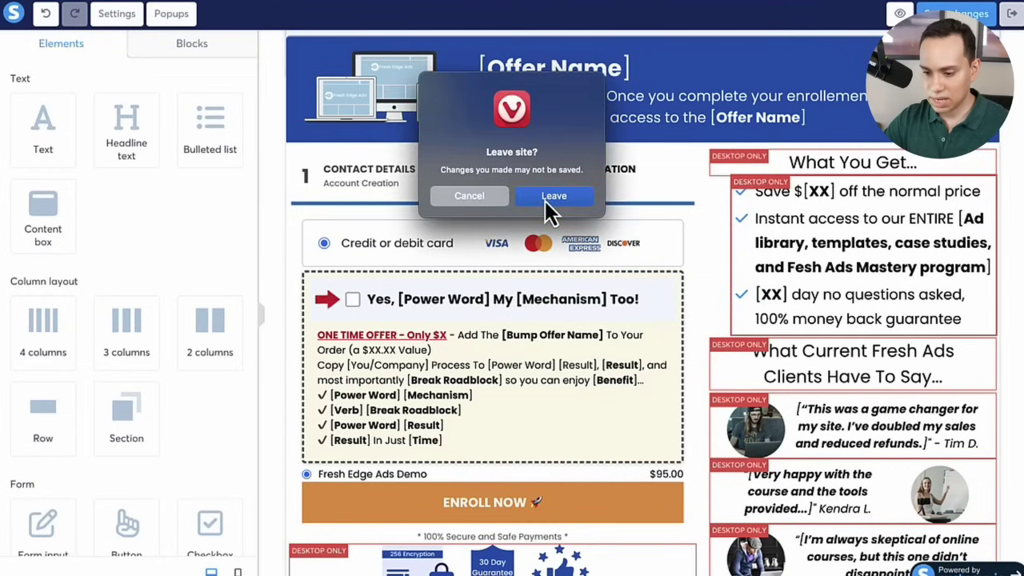
left_click(545, 201)
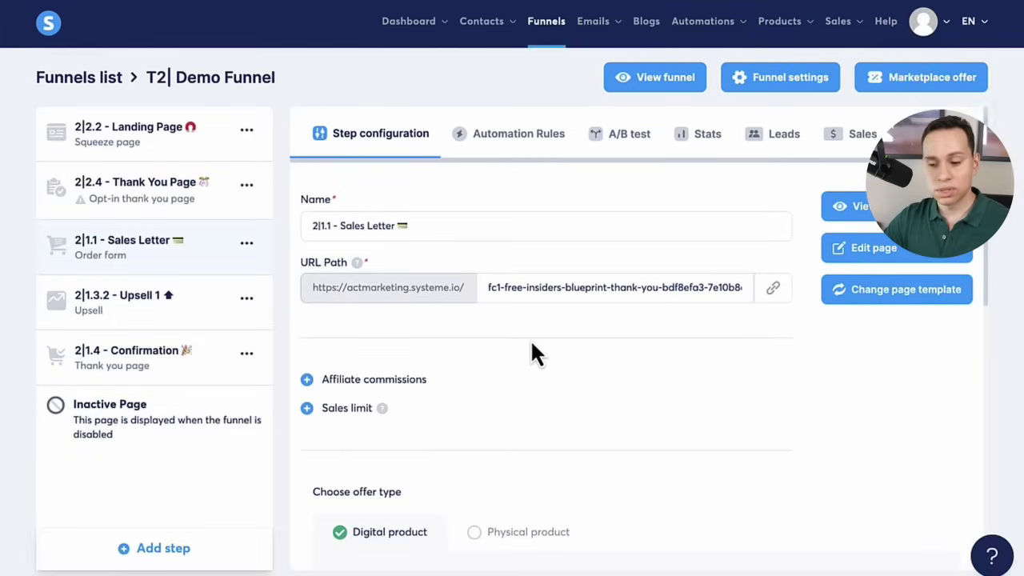
mouse_move(948, 34)
left_click(932, 69)
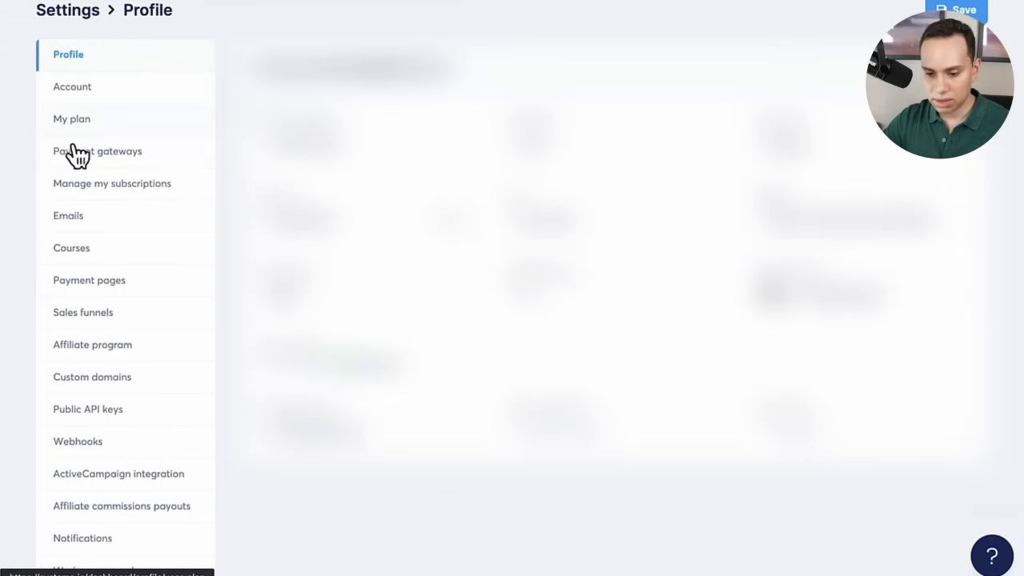
left_click(76, 150)
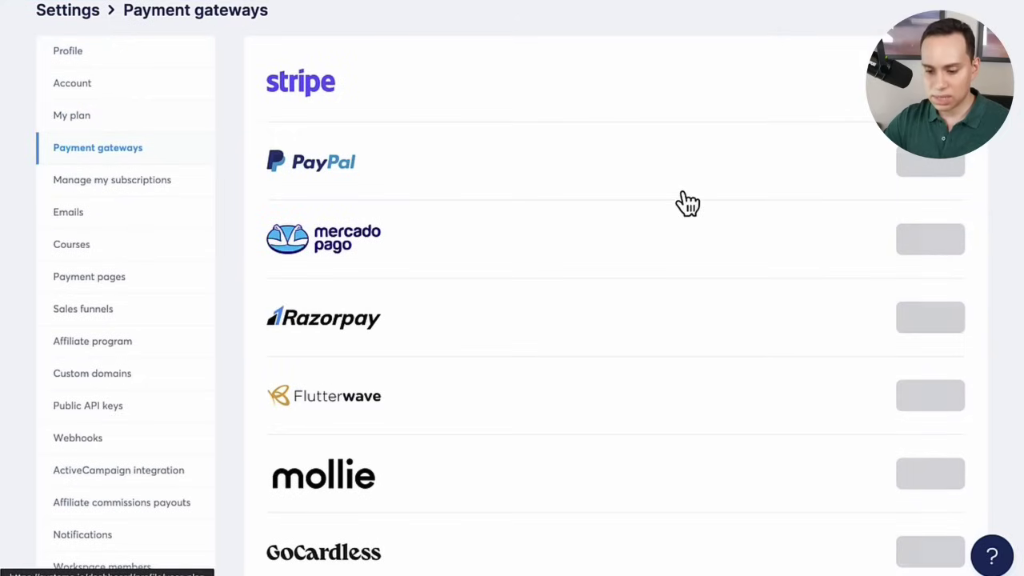
Review the payment gateways that can be connected to the account, from Stripe to Cash on delivery.
scroll(684, 200, "down", 3)
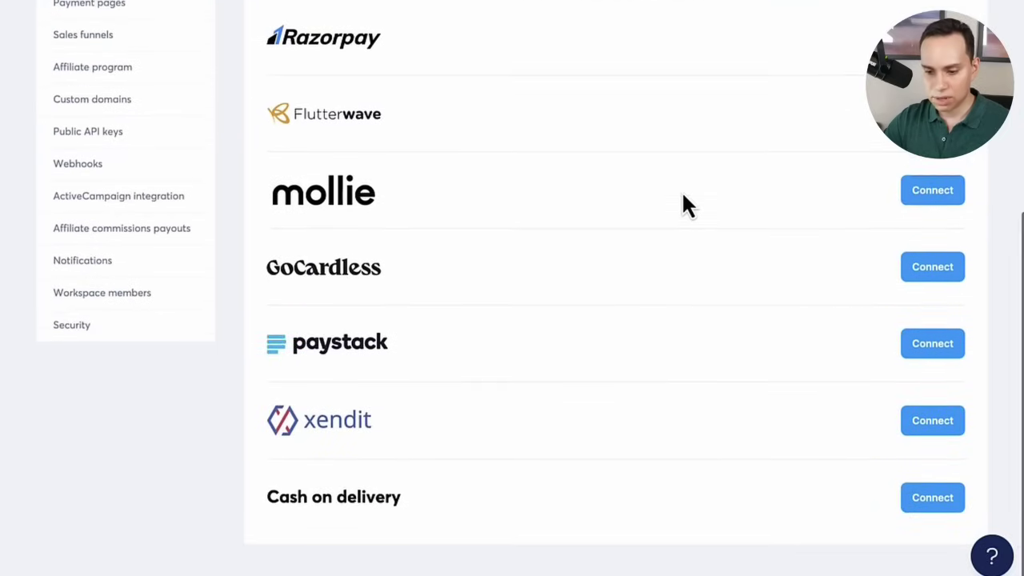
scroll(684, 200, "up", 2)
scroll(683, 196, "up", 2)
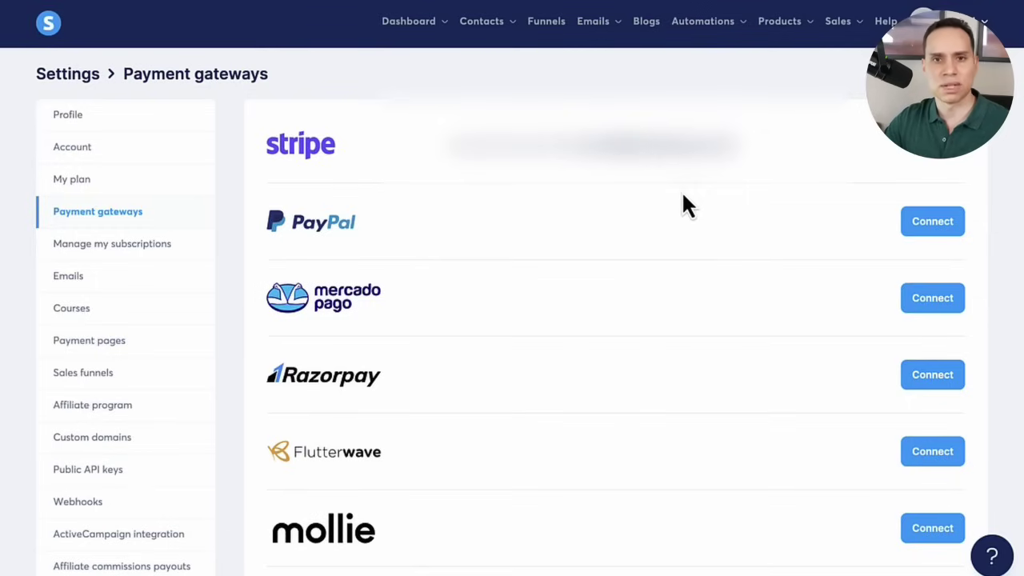
scroll(685, 204, "down", 3)
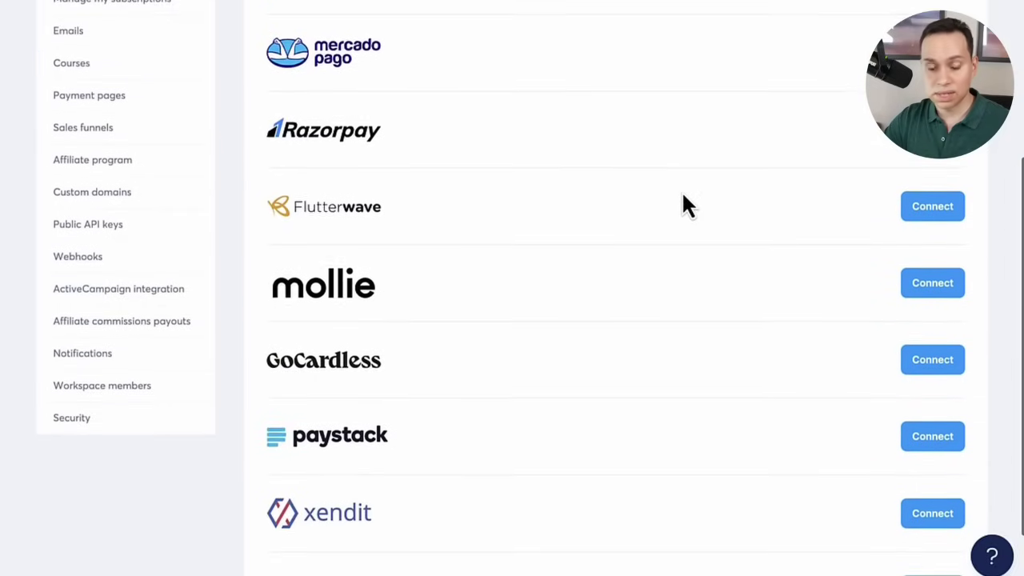
scroll(683, 196, "down", 1)
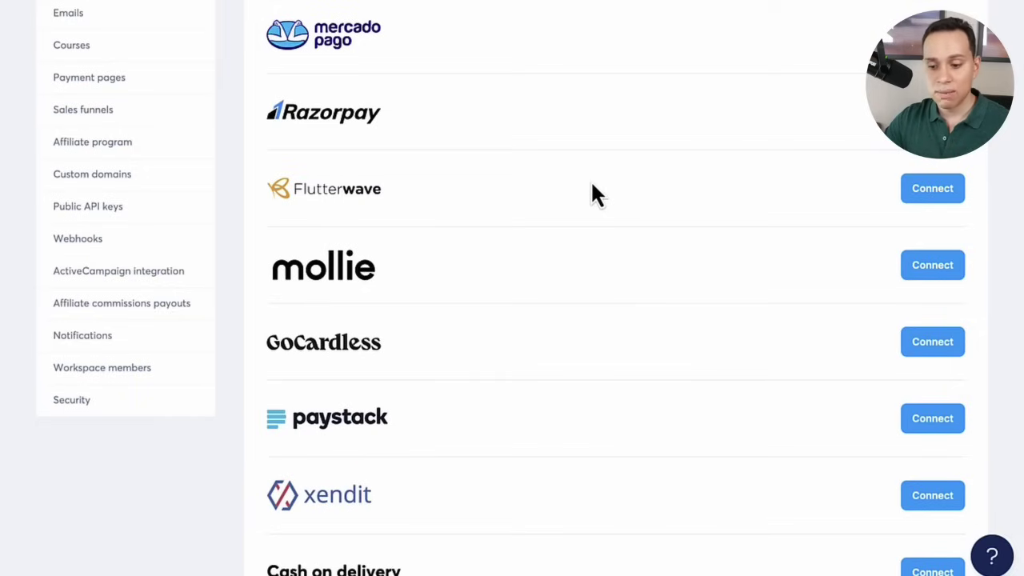
Attach the existing price plan "FC| Fresh Edge Ads Demo 1" to the Sales Letter step's digital product offer and save it.
scroll(594, 195, "up", 4)
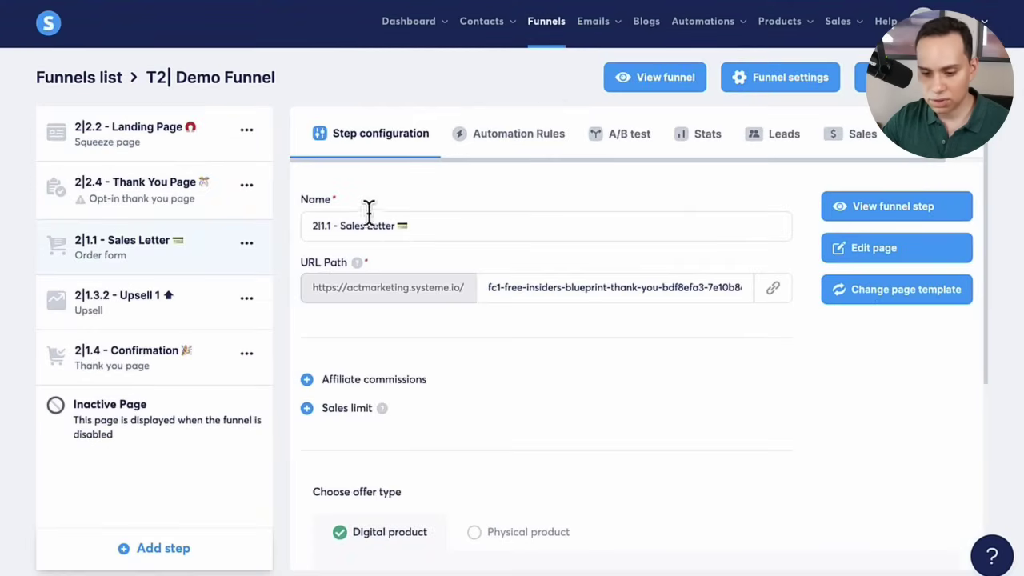
scroll(523, 203, "down", 4)
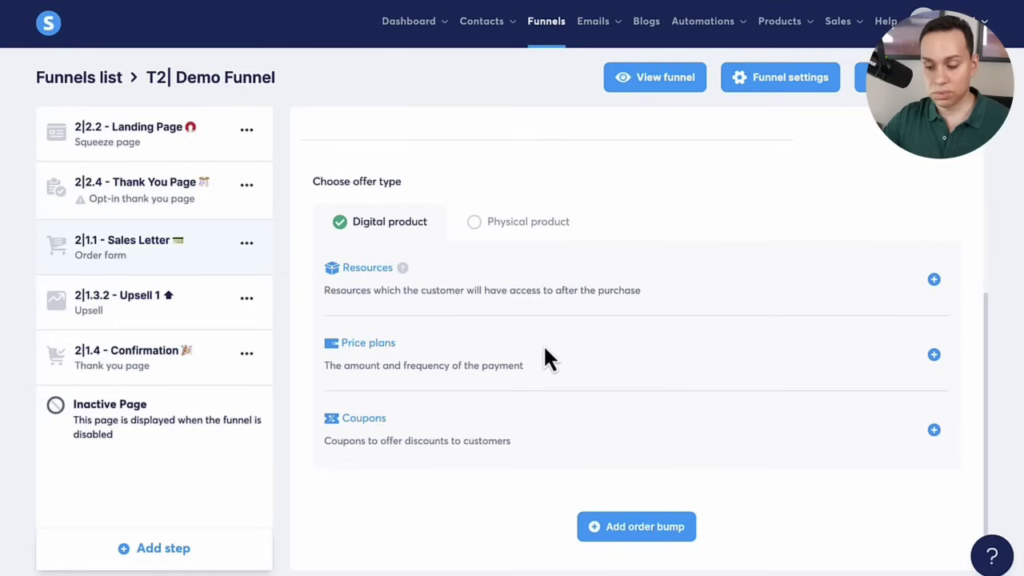
left_click(935, 357)
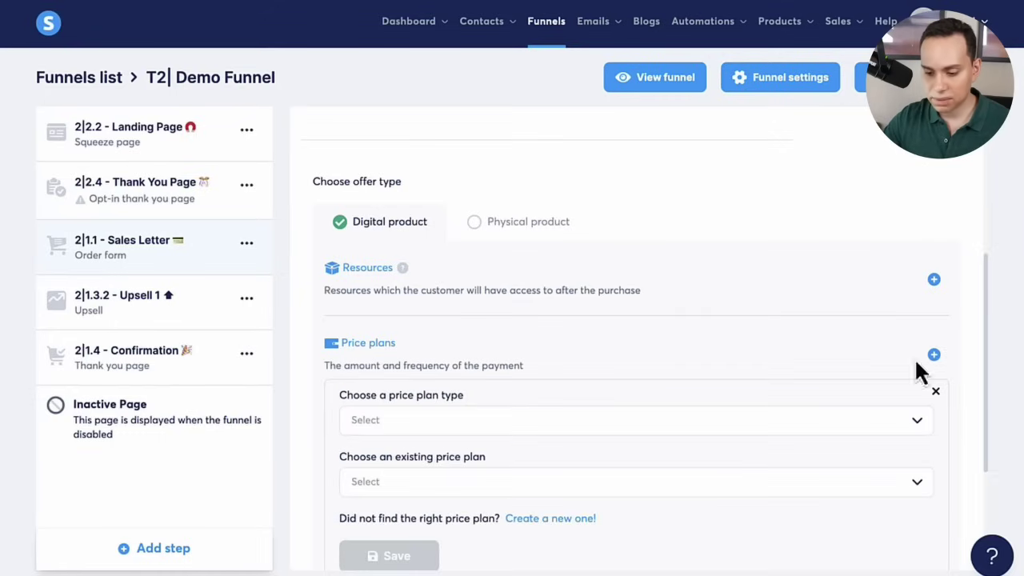
scroll(544, 288, "down", 1)
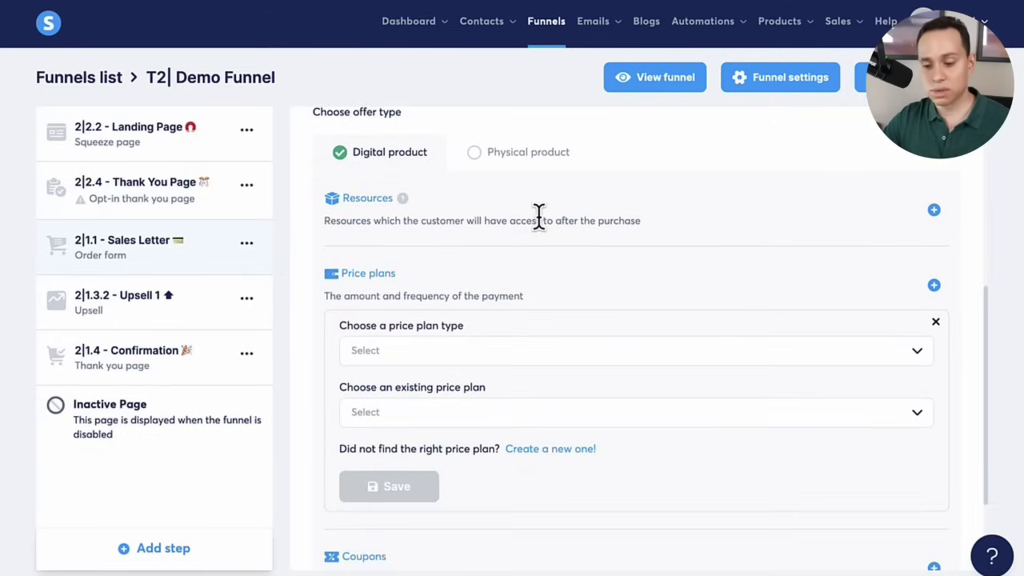
scroll(494, 214, "down", 1)
scroll(496, 215, "down", 2)
left_click(415, 272)
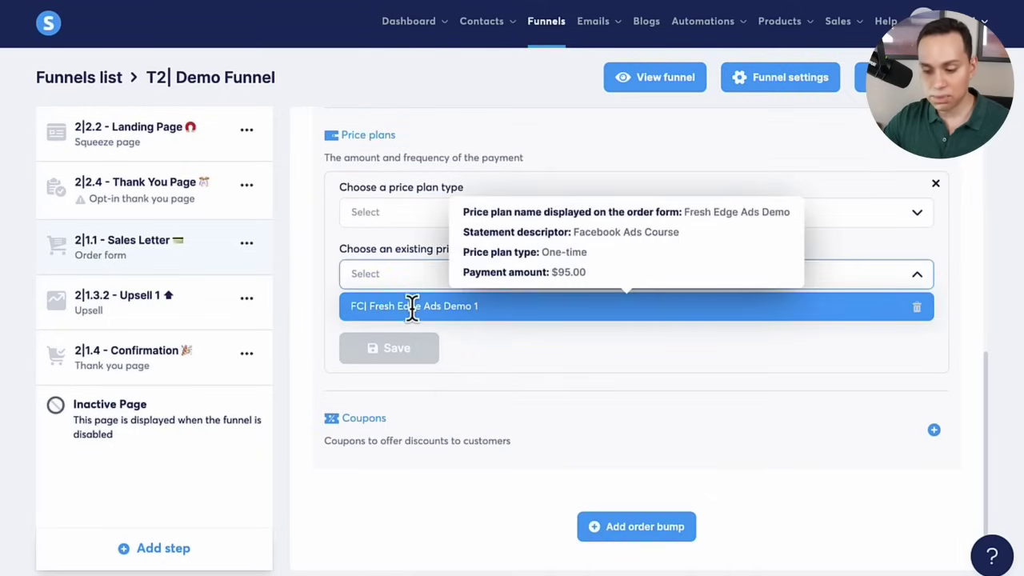
left_click(412, 308)
left_click(402, 460)
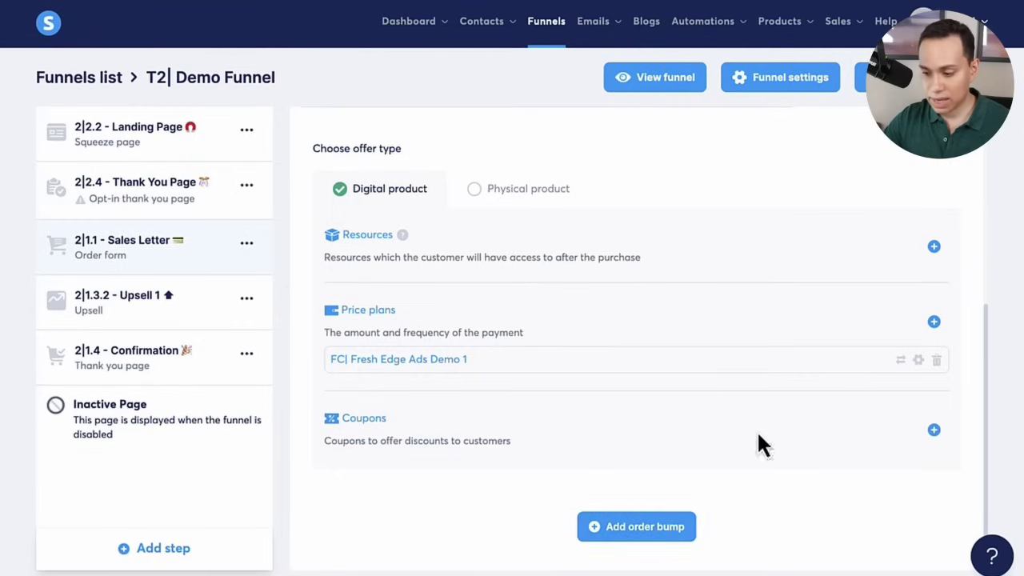
Open the form for creating a new price plan on the main offer and examine its name and statement descriptor fields.
left_click(934, 322)
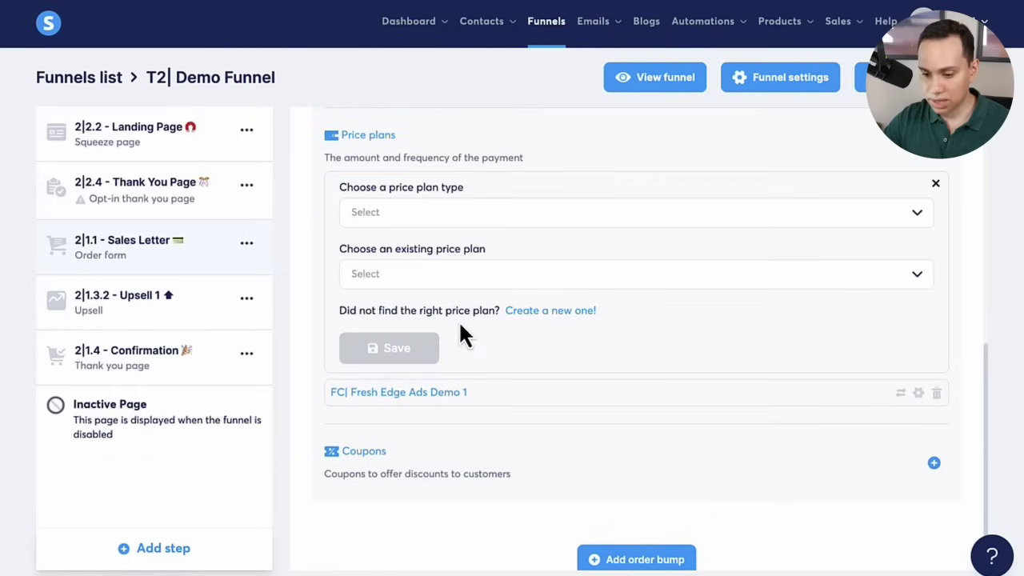
left_click(549, 312)
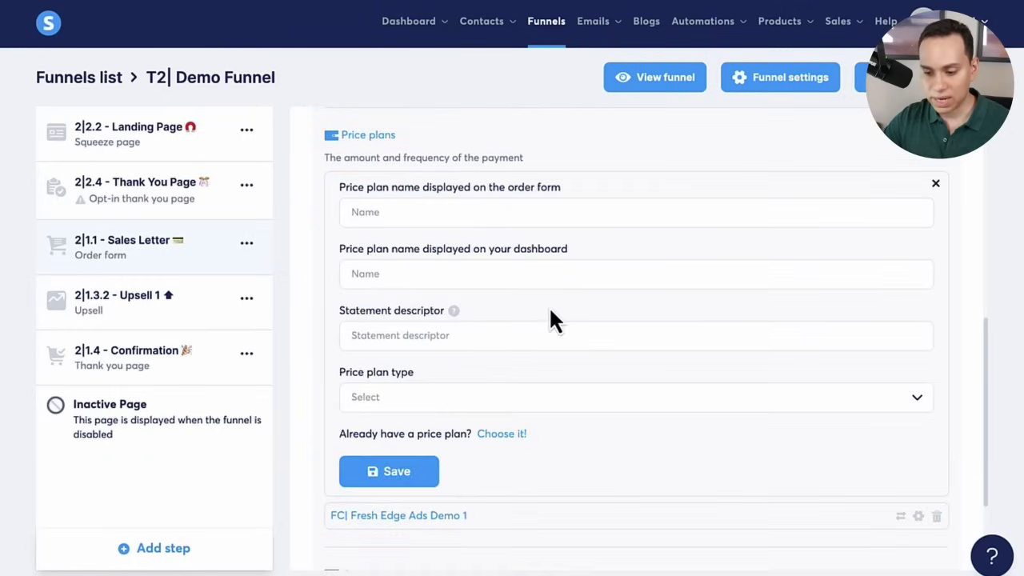
left_click(408, 203)
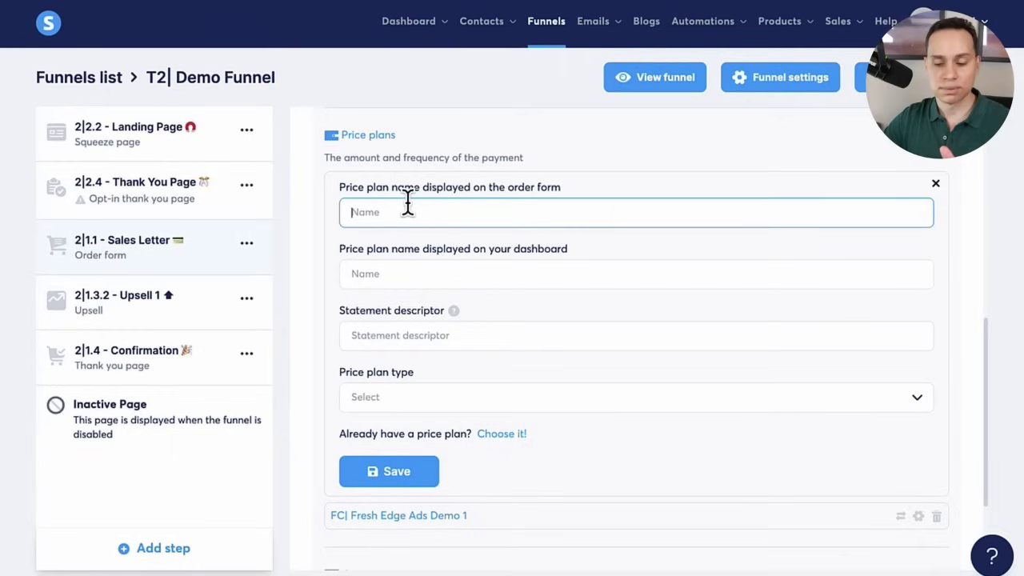
left_click(382, 272)
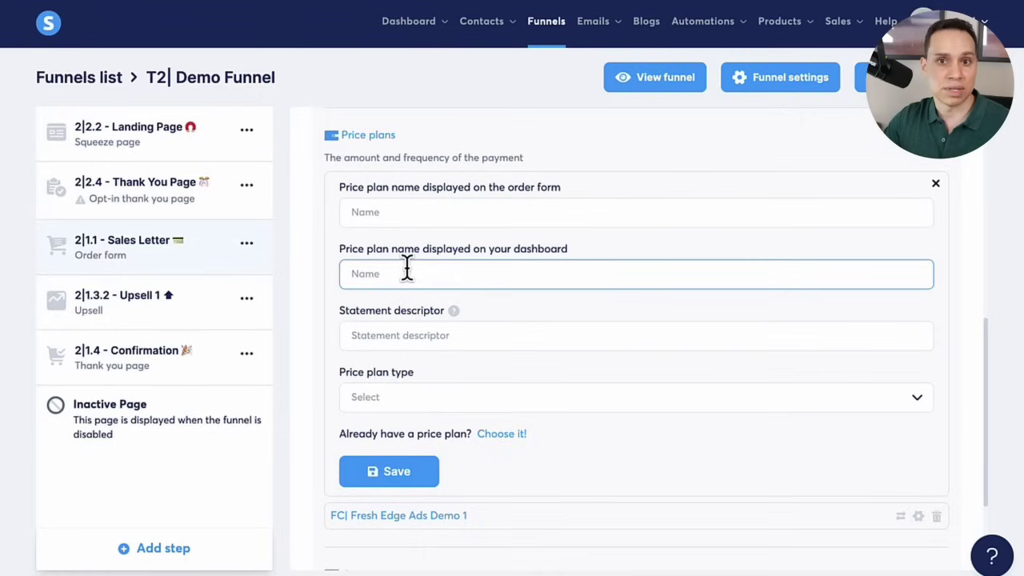
left_click(381, 338)
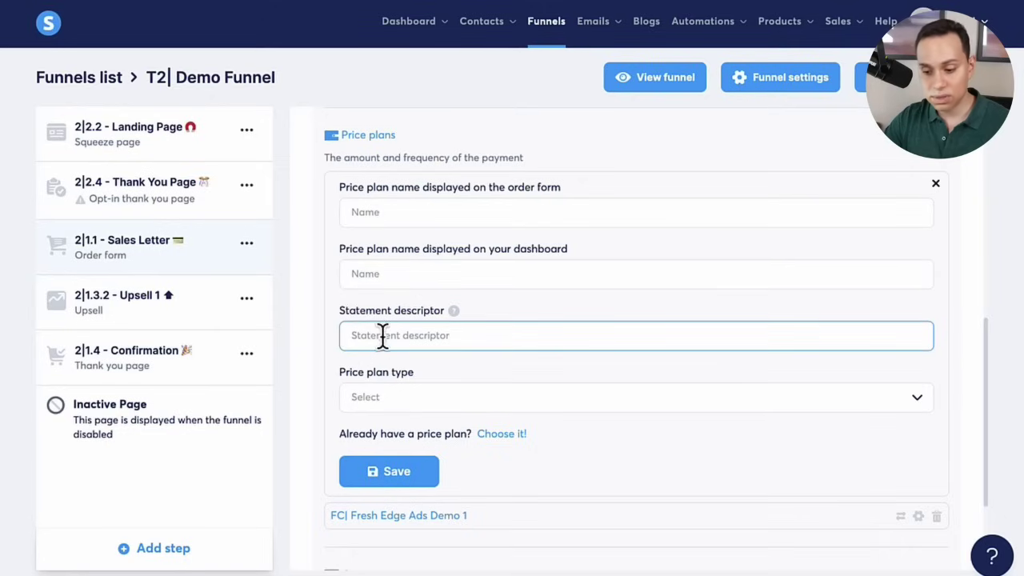
left_click(453, 312)
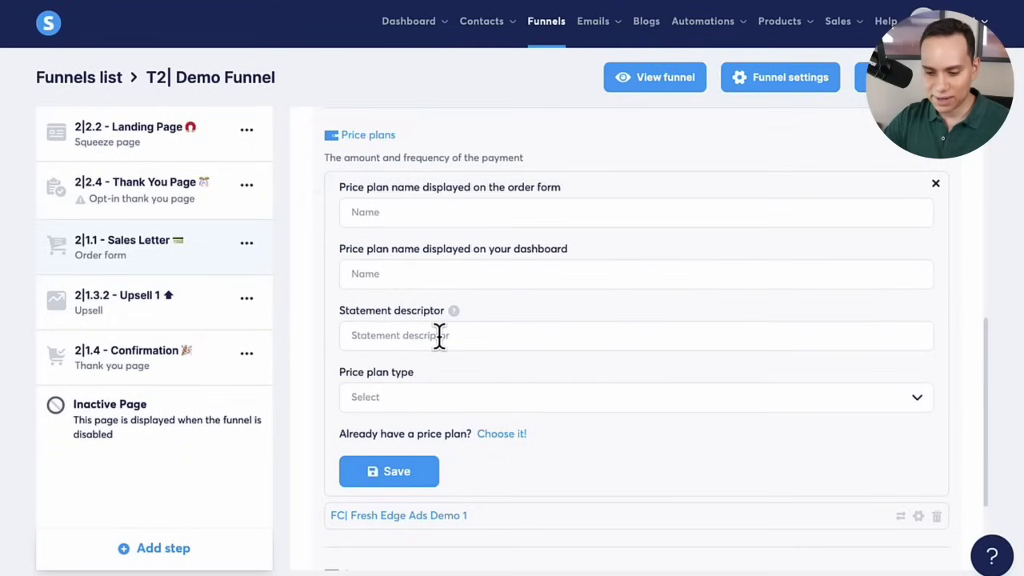
Try the Payment plan and Subscription price plan types to compare their trial period and recurring payment settings.
left_click(396, 394)
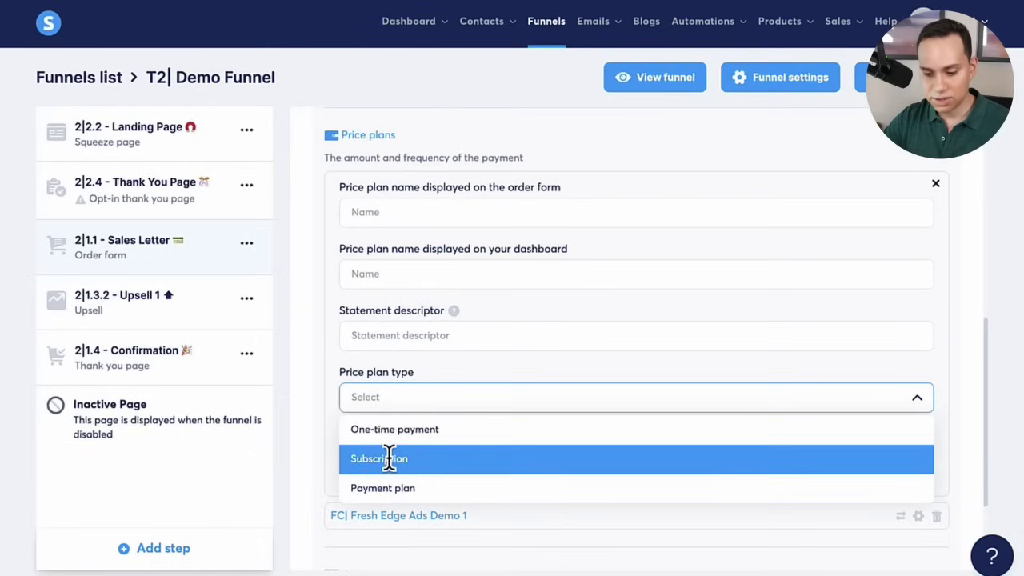
left_click(389, 490)
scroll(412, 446, "down", 3)
left_click(459, 267)
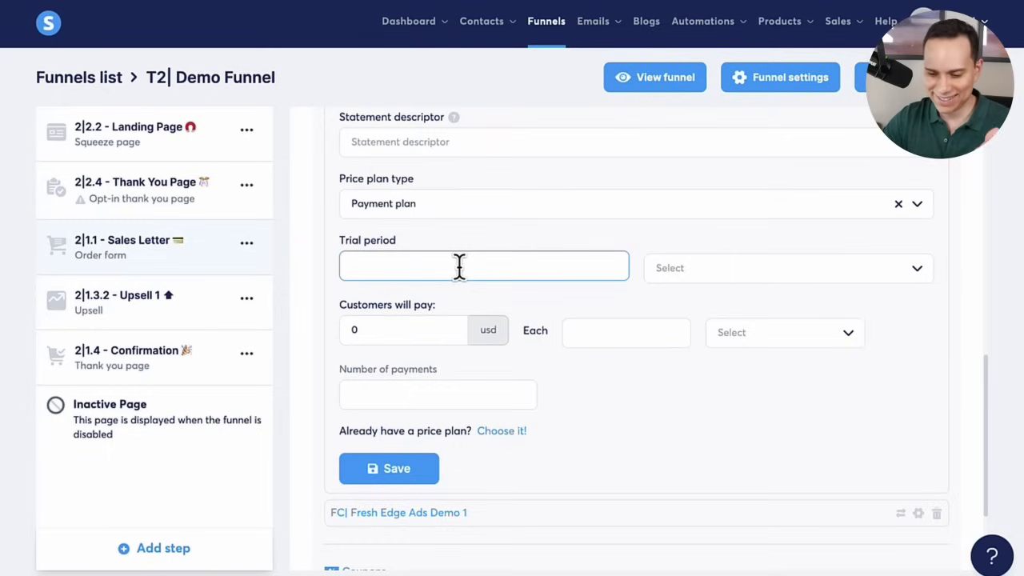
left_click(491, 208)
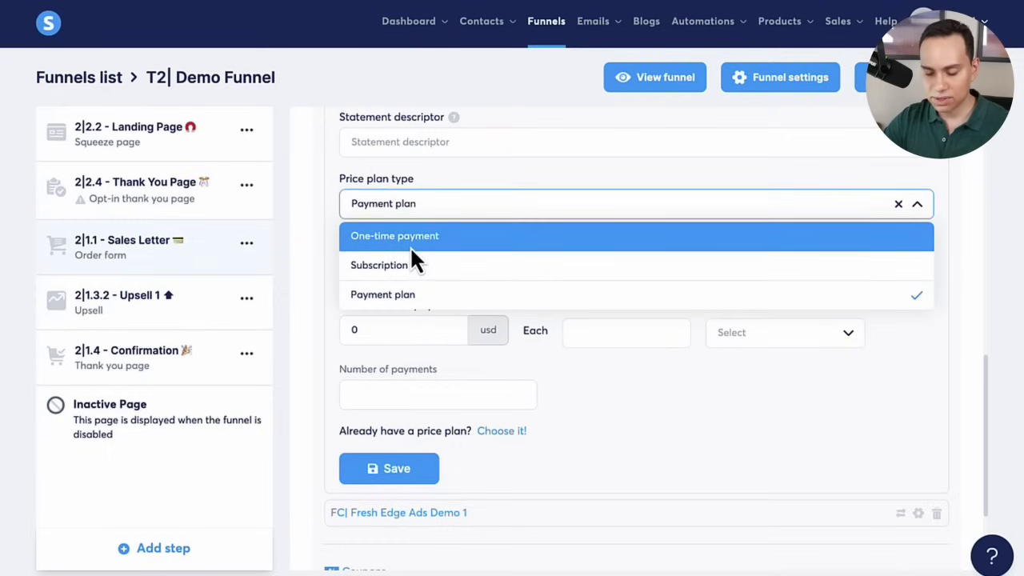
left_click(408, 268)
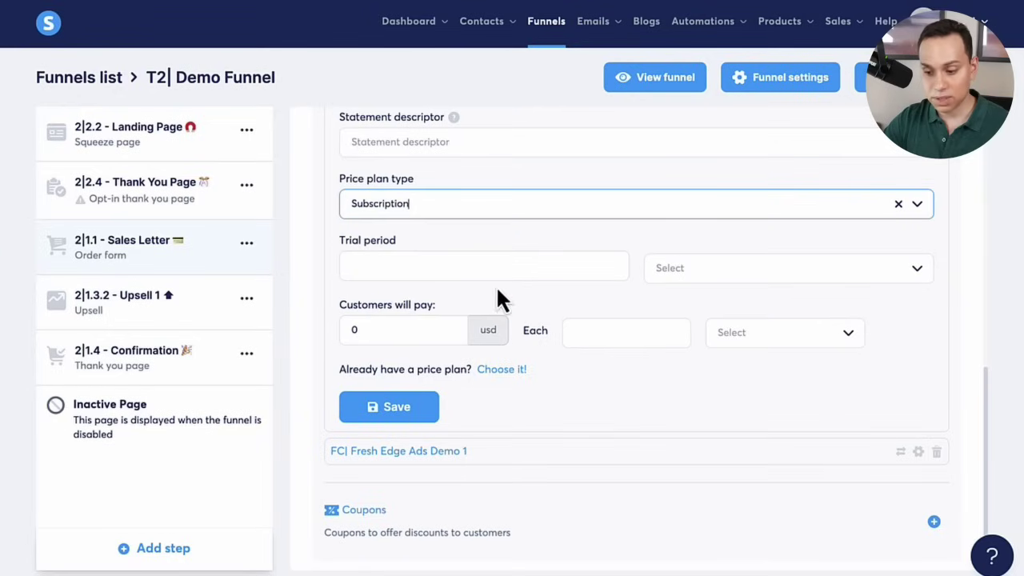
Try a One-time payment price plan with an amount of 50 USD, and close the new price plan form.
left_click(543, 200)
left_click(532, 206)
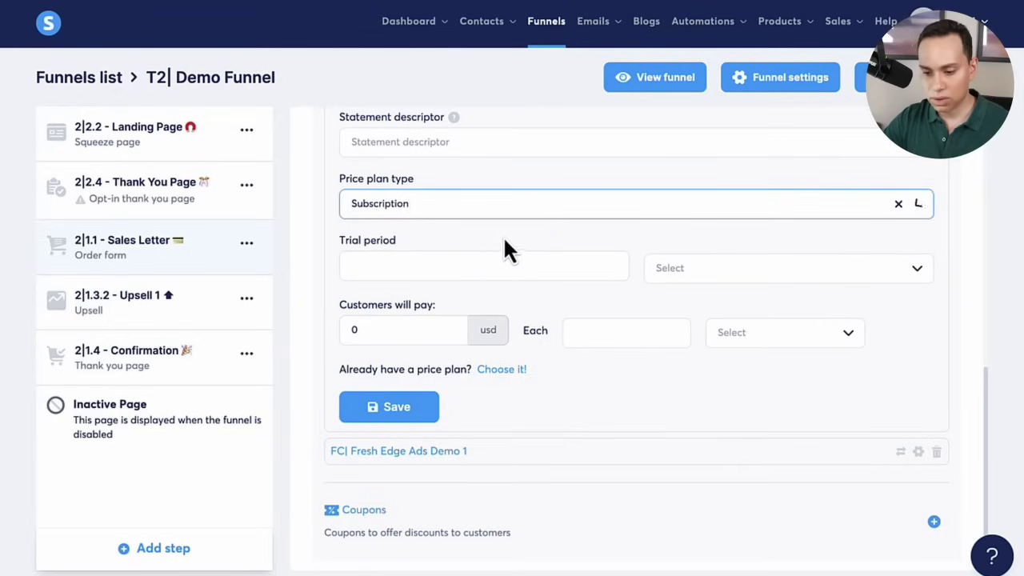
left_click(488, 213)
left_click(452, 237)
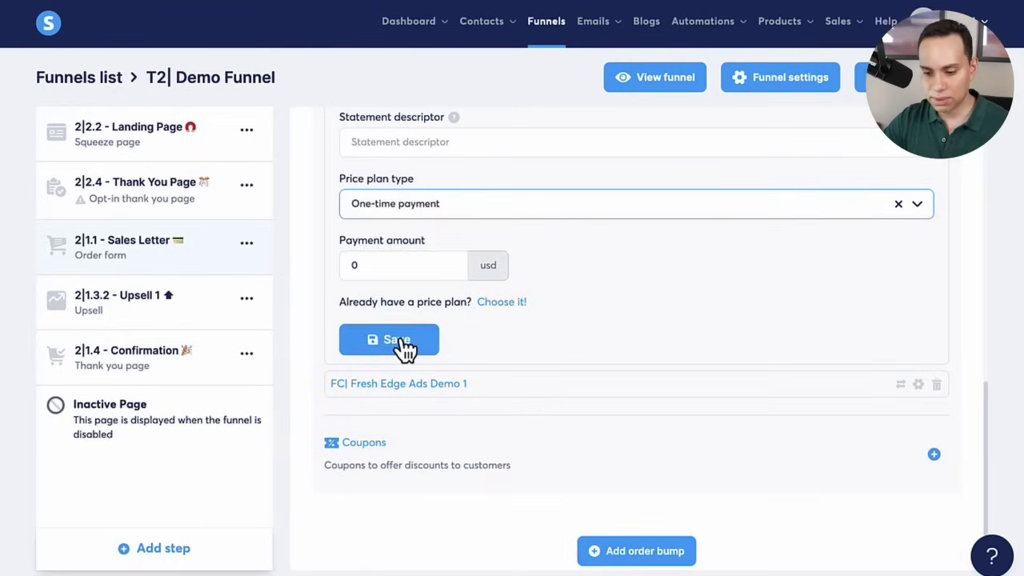
left_click(424, 268)
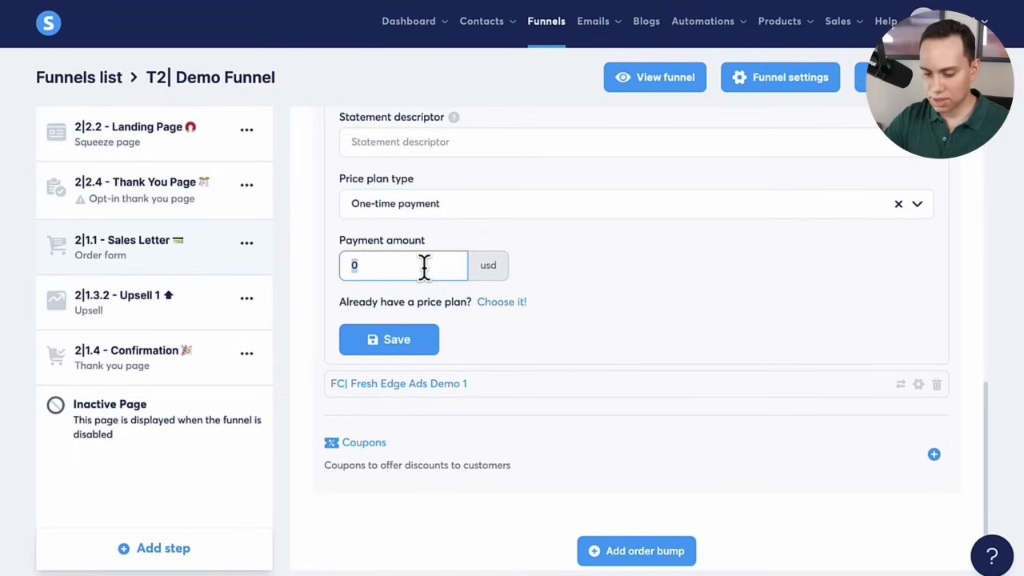
type("50")
left_click(396, 346)
scroll(721, 286, "up", 2)
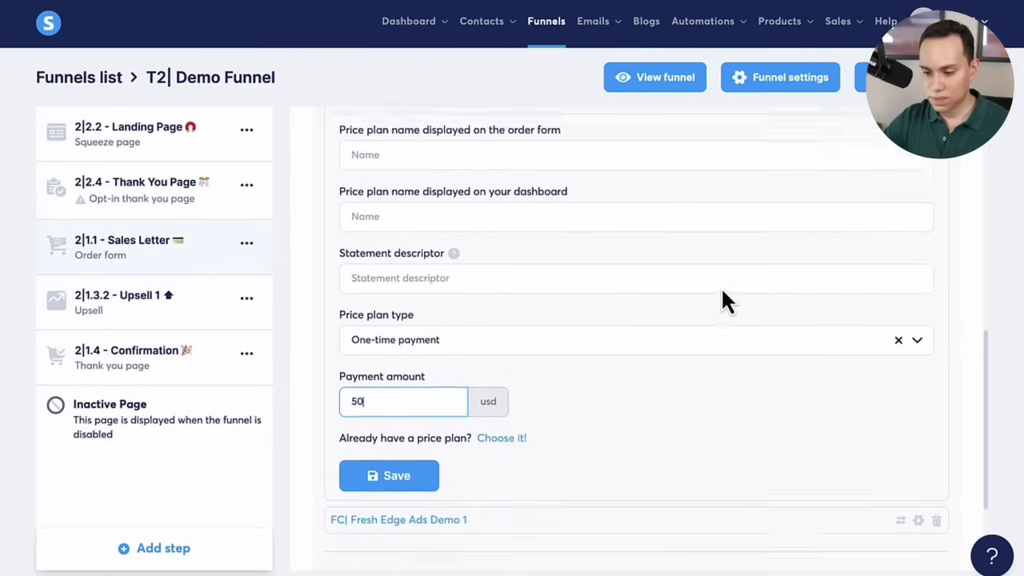
left_click(935, 202)
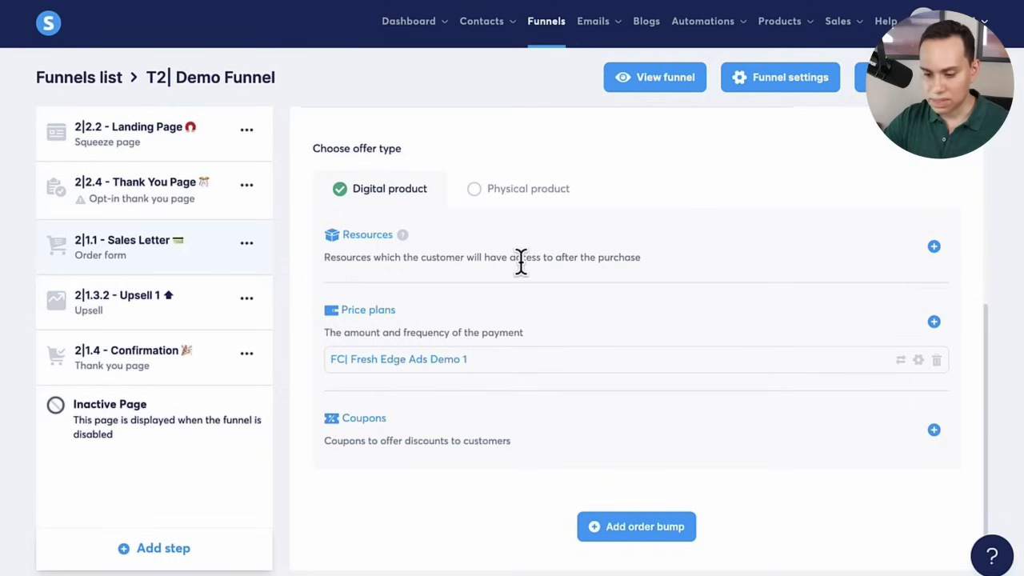
Add an order bump to the Sales Letter step with Digital product as its offer type.
left_click(632, 530)
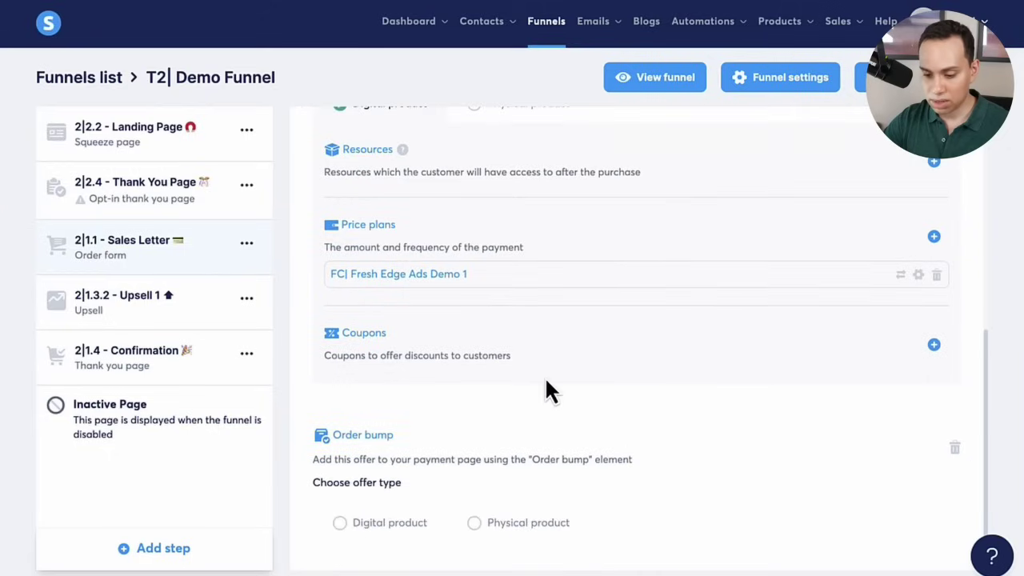
left_click(400, 533)
scroll(400, 532, "down", 2)
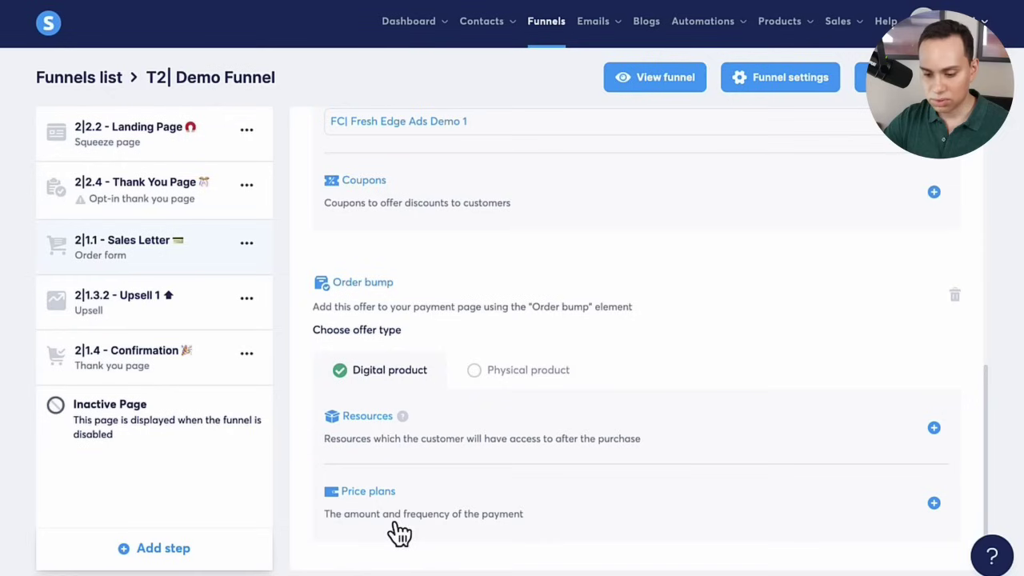
left_click(935, 504)
scroll(660, 392, "down", 2)
left_click(584, 462)
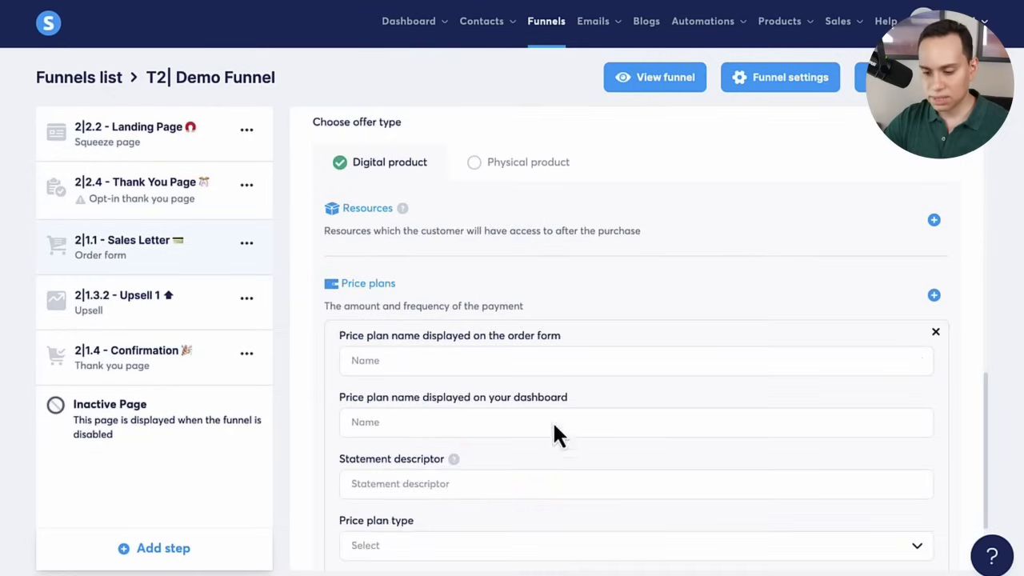
scroll(558, 477, "down", 2)
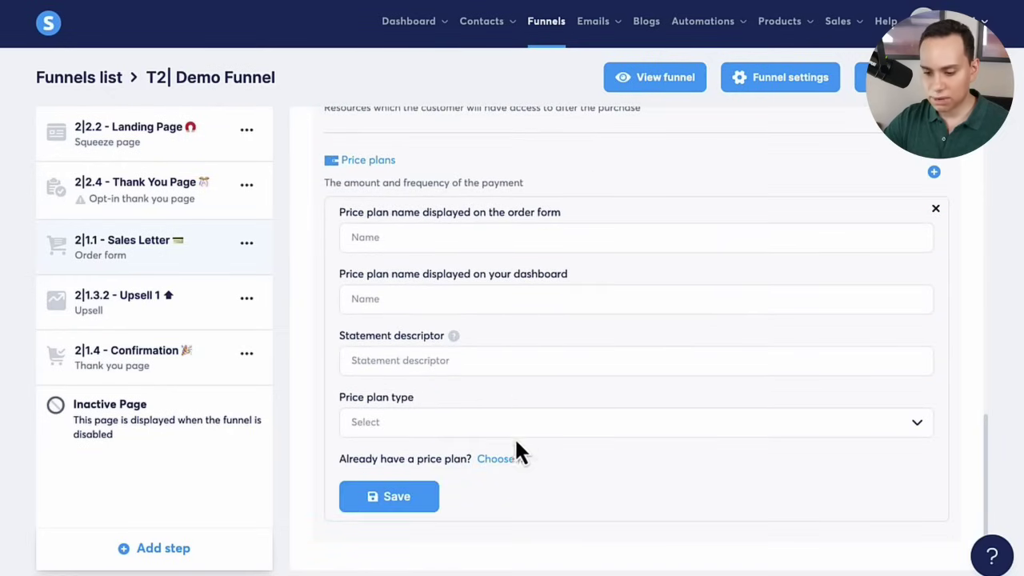
left_click(937, 210)
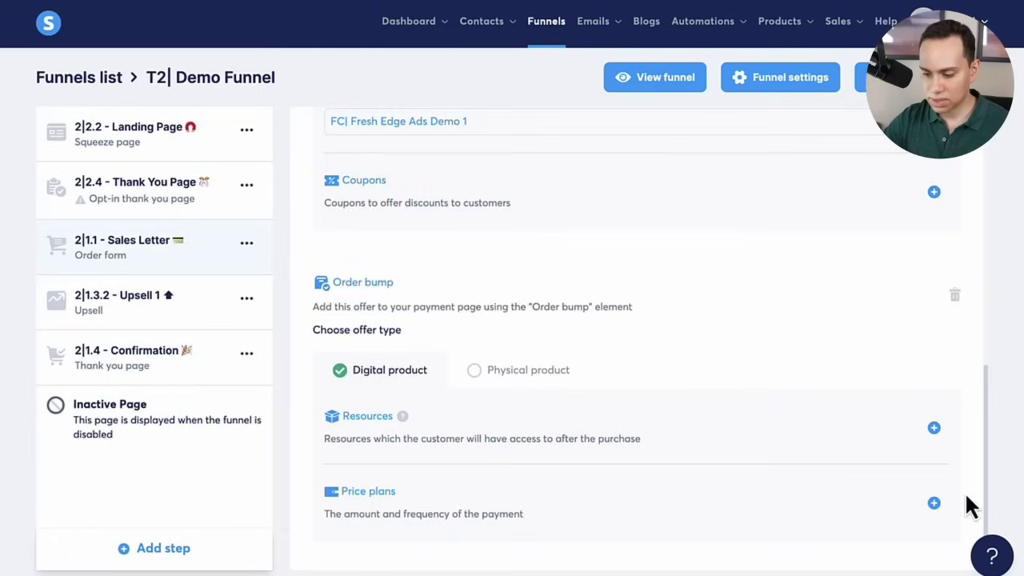
Attach the existing price plan "FC| Fresh Edge Ads Demo 1" to the order bump and save it.
left_click(933, 503)
scroll(925, 521, "down", 3)
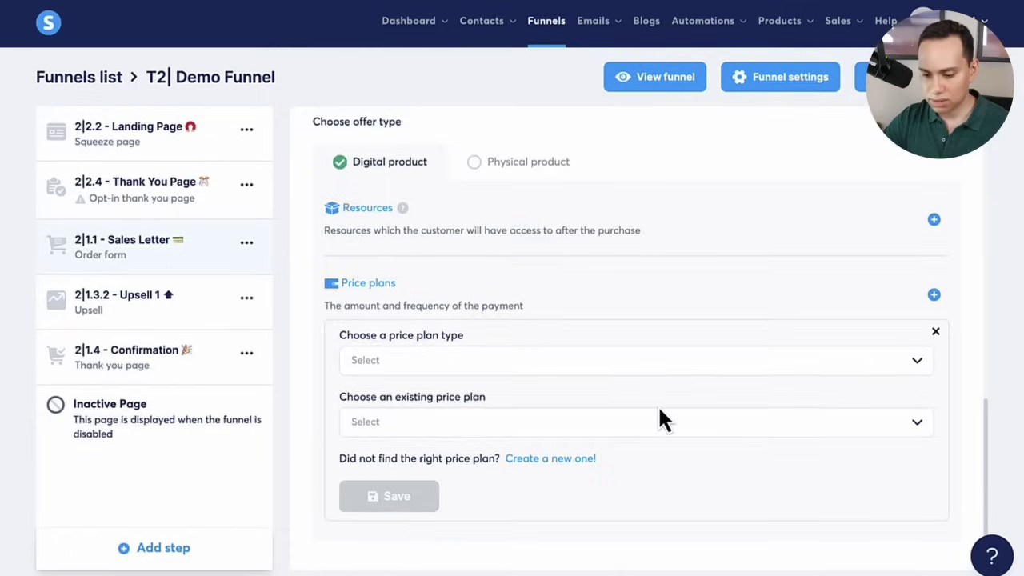
left_click(560, 424)
left_click(430, 458)
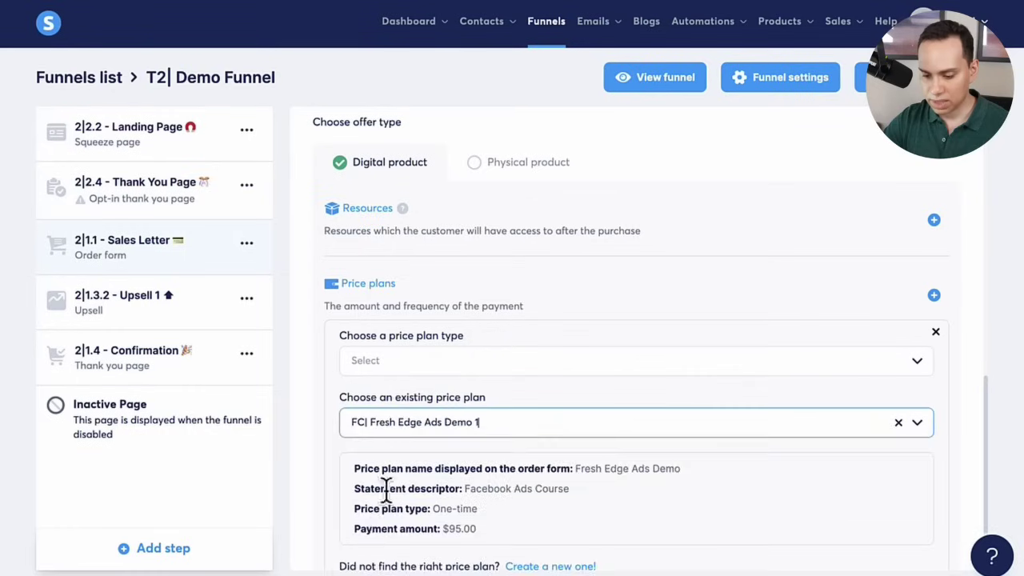
scroll(413, 456, "down", 1)
left_click(401, 505)
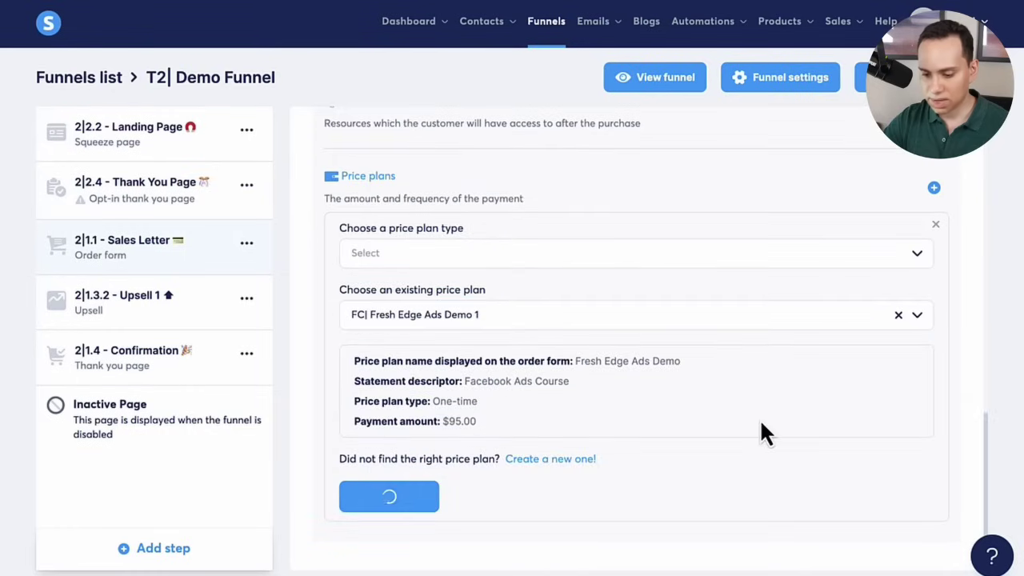
View the live Sales Letter step and fill the order form's contact details with a test first name, last name and email.
scroll(547, 406, "up", 3)
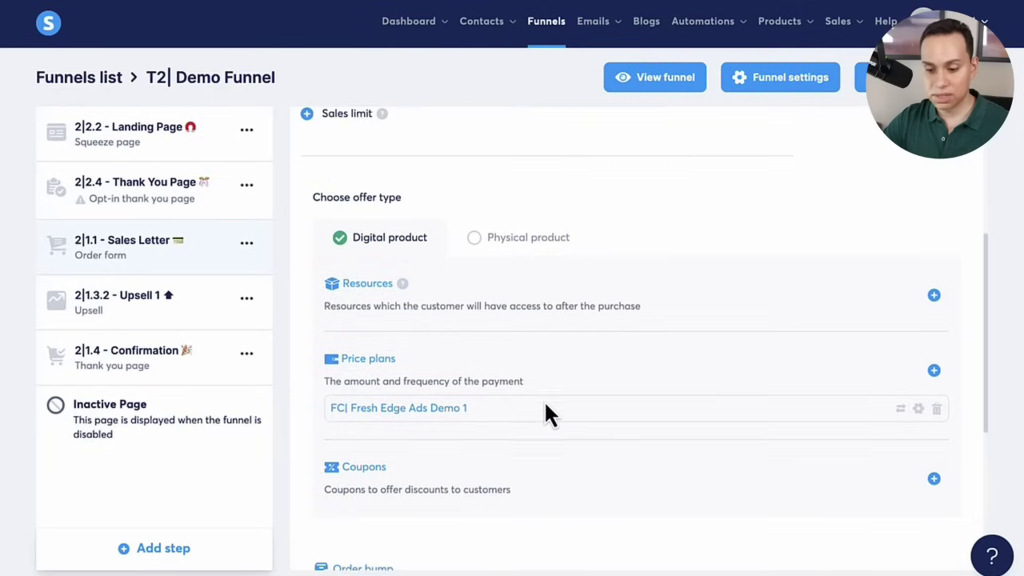
mouse_move(455, 408)
scroll(634, 331, "up", 3)
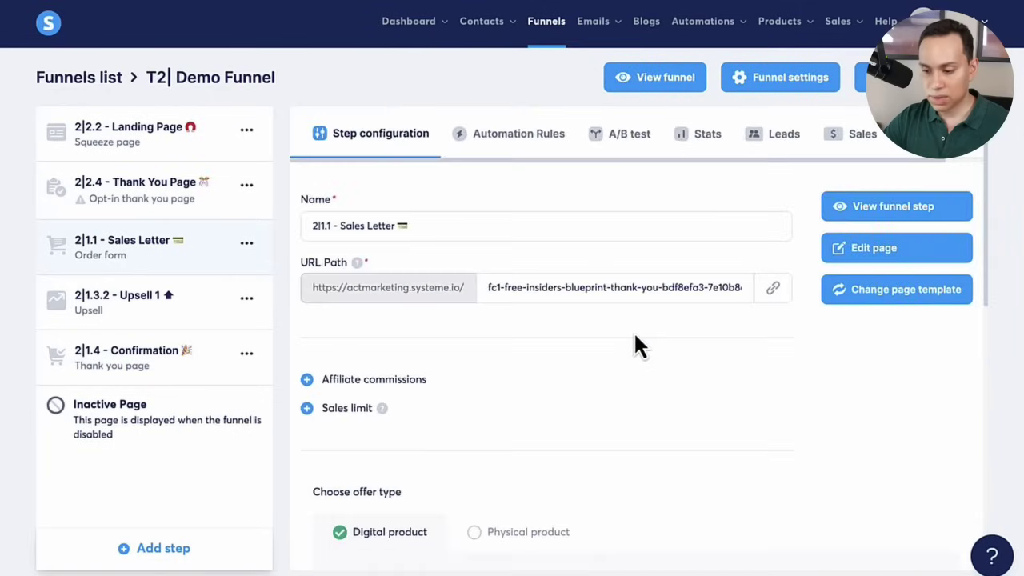
left_click(907, 211)
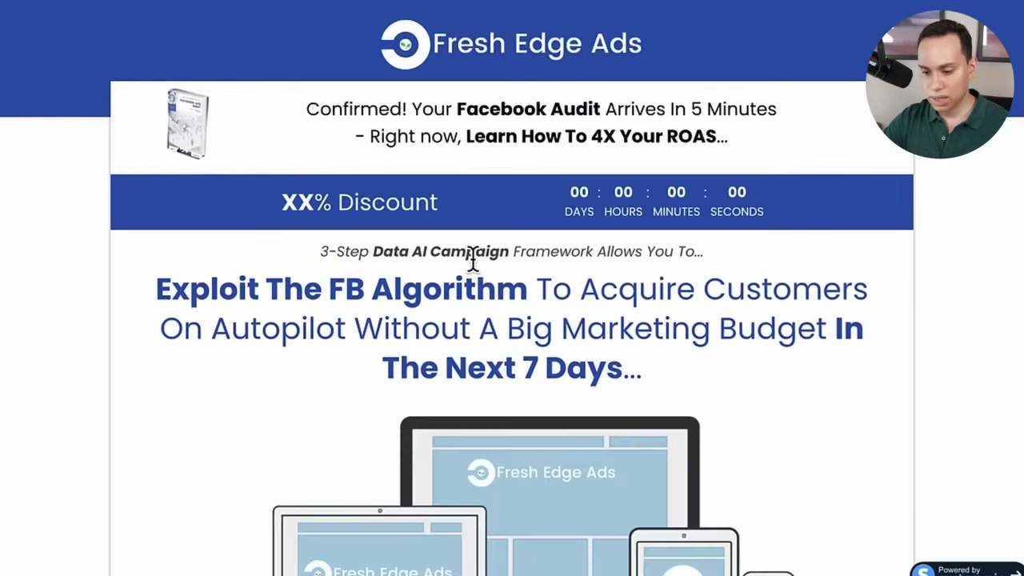
scroll(314, 261, "down", 20)
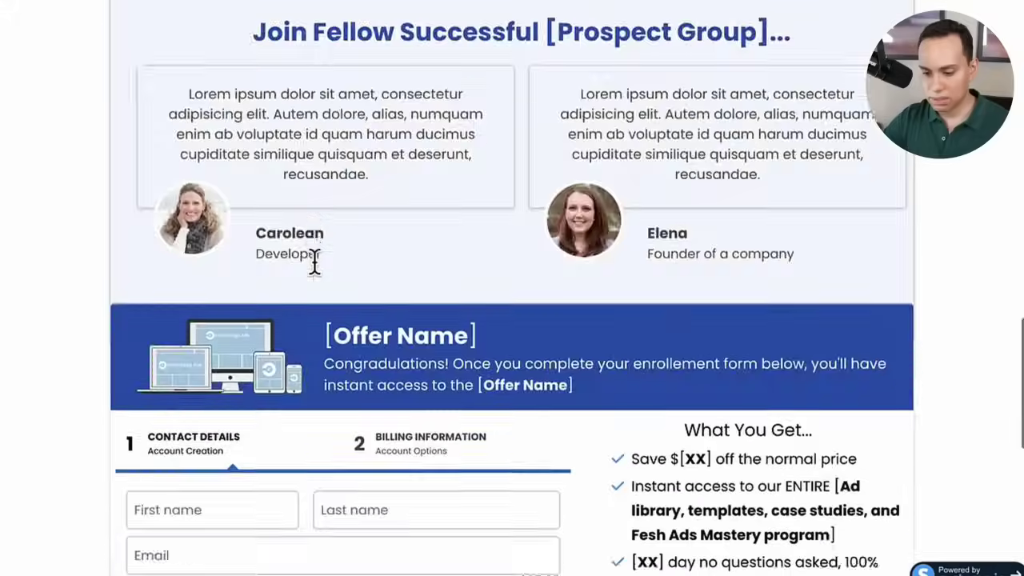
scroll(314, 261, "up", 2)
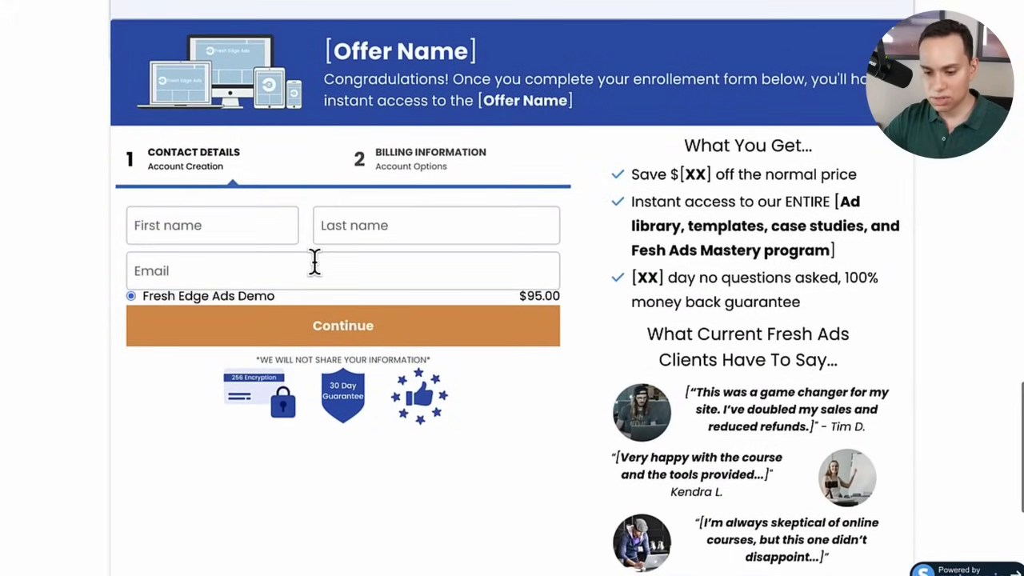
left_click(131, 224)
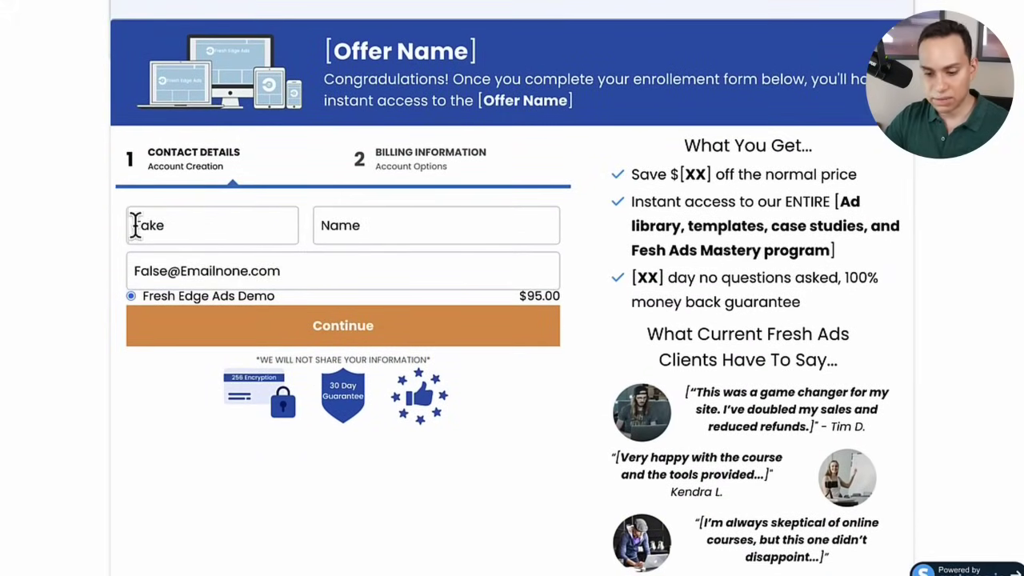
Continue to the order form's billing information step and add the order bump offer to the order.
left_click(307, 332)
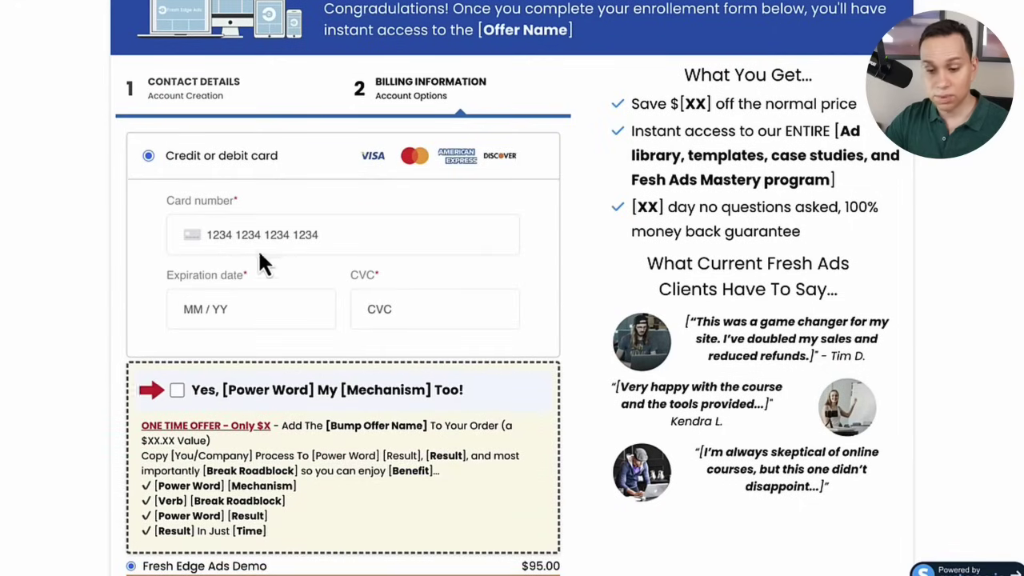
scroll(284, 232, "down", 1)
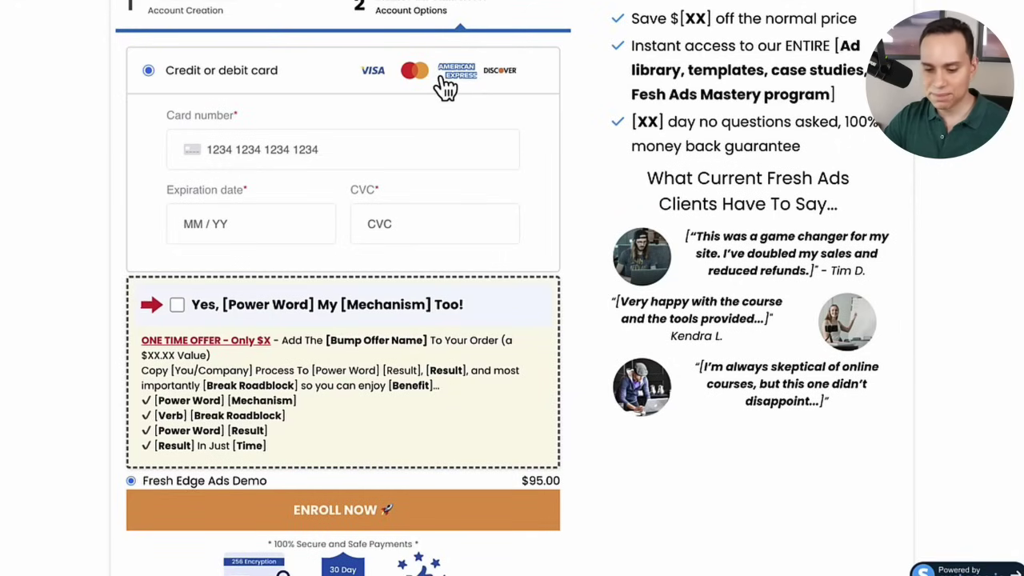
scroll(214, 266, "down", 2)
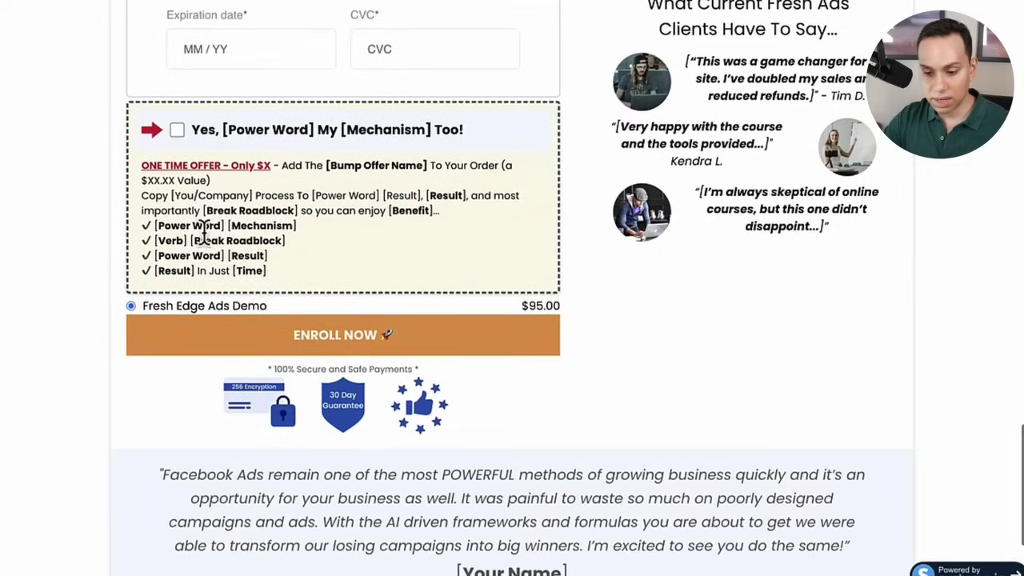
left_click(177, 131)
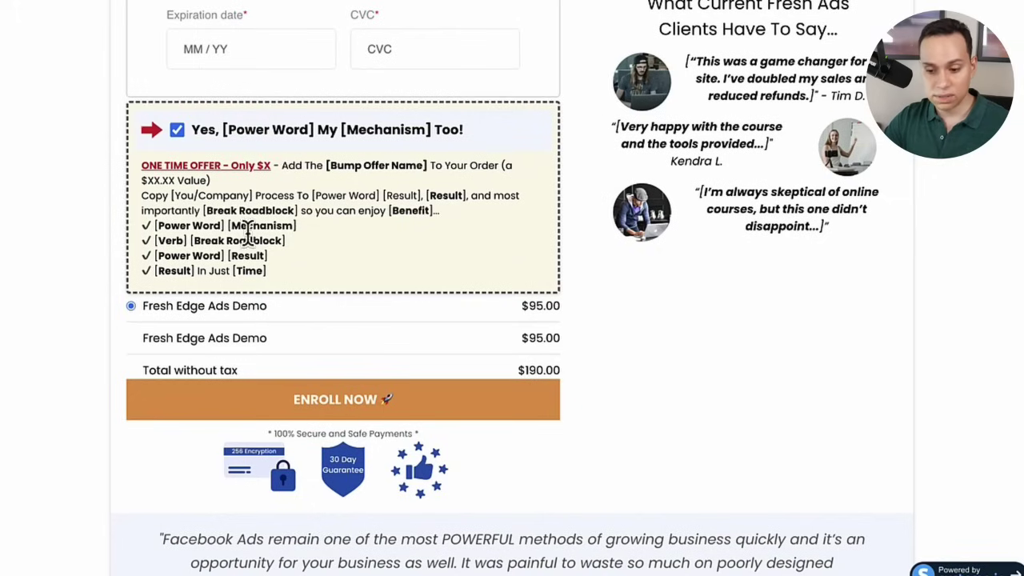
Examine the order bump's placeholder copy against the price lines and total on the billing information step.
scroll(248, 232, "up", 1)
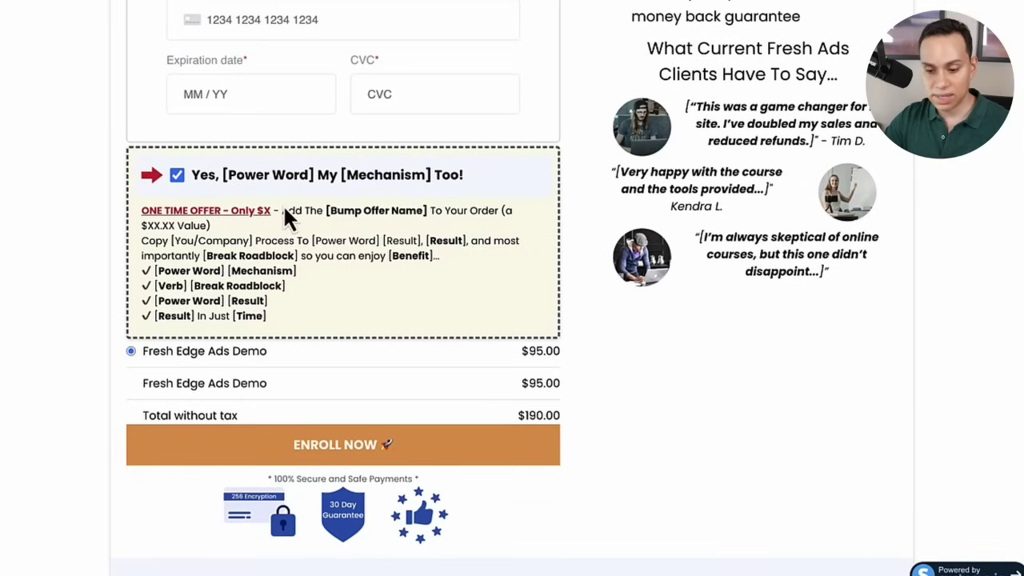
double_click(262, 209)
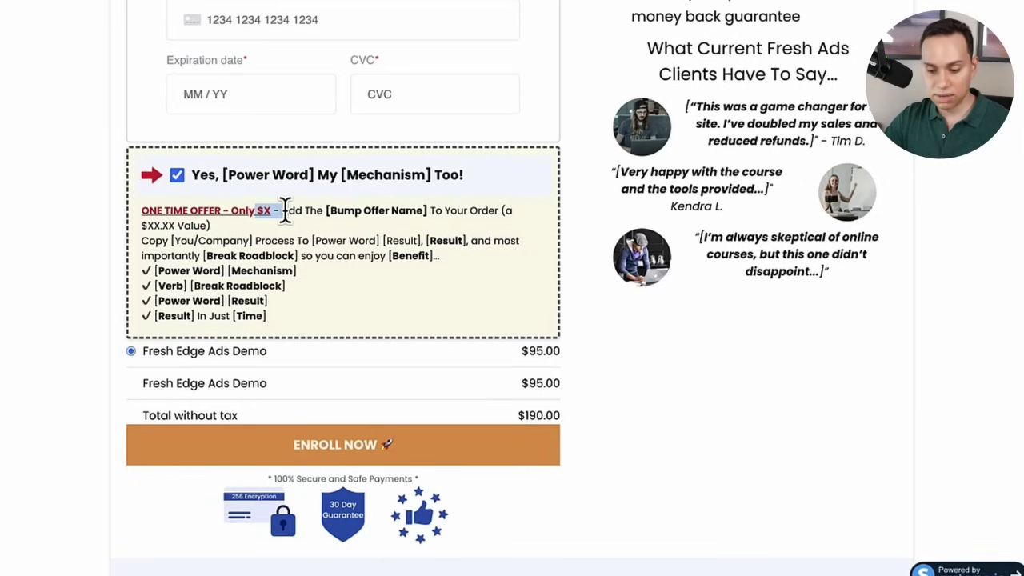
double_click(552, 384)
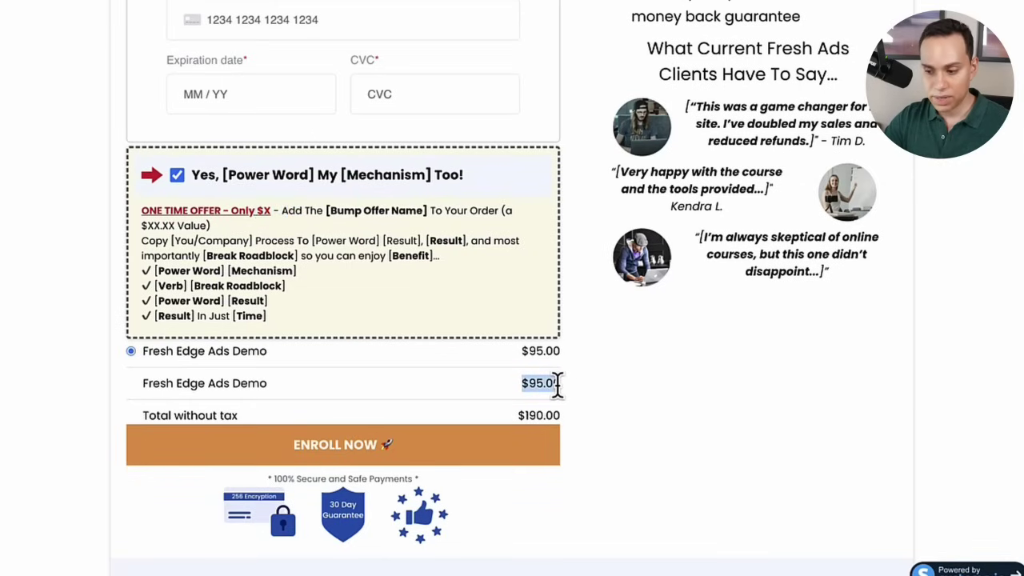
scroll(558, 385, "up", 3)
left_click_drag(656, 71, 798, 201)
left_click(716, 108)
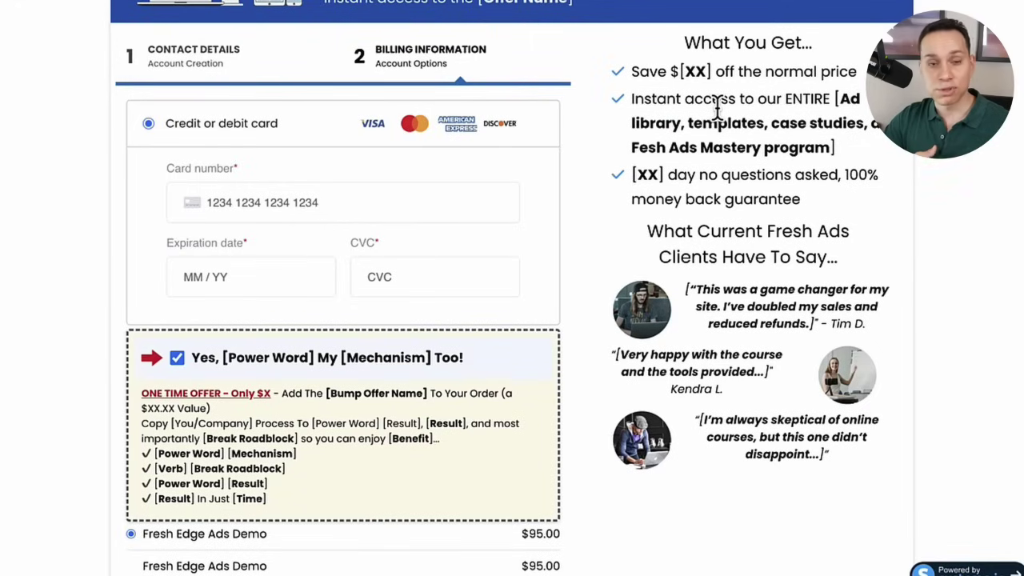
scroll(460, 352, "down", 3)
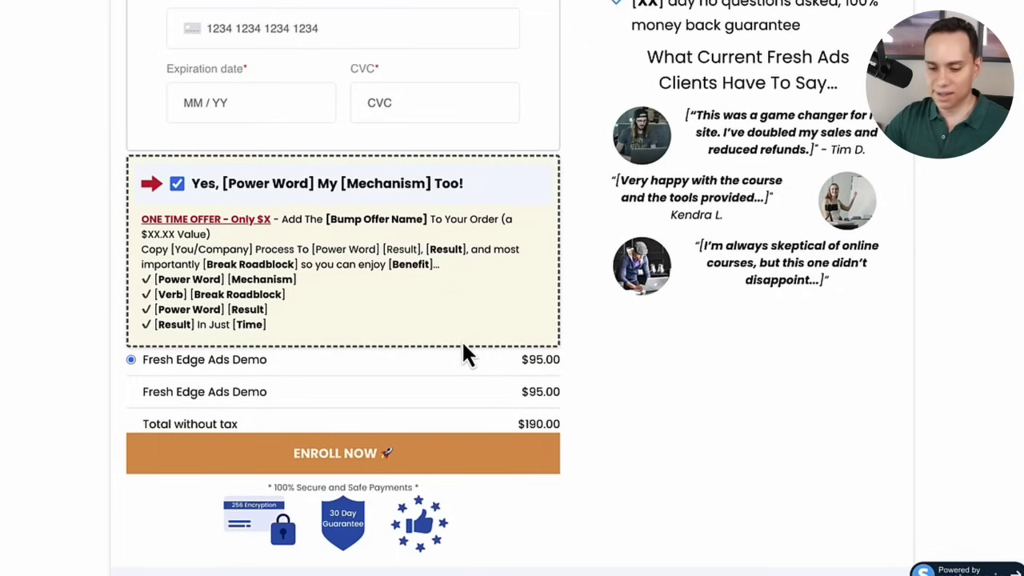
scroll(463, 346, "down", 1)
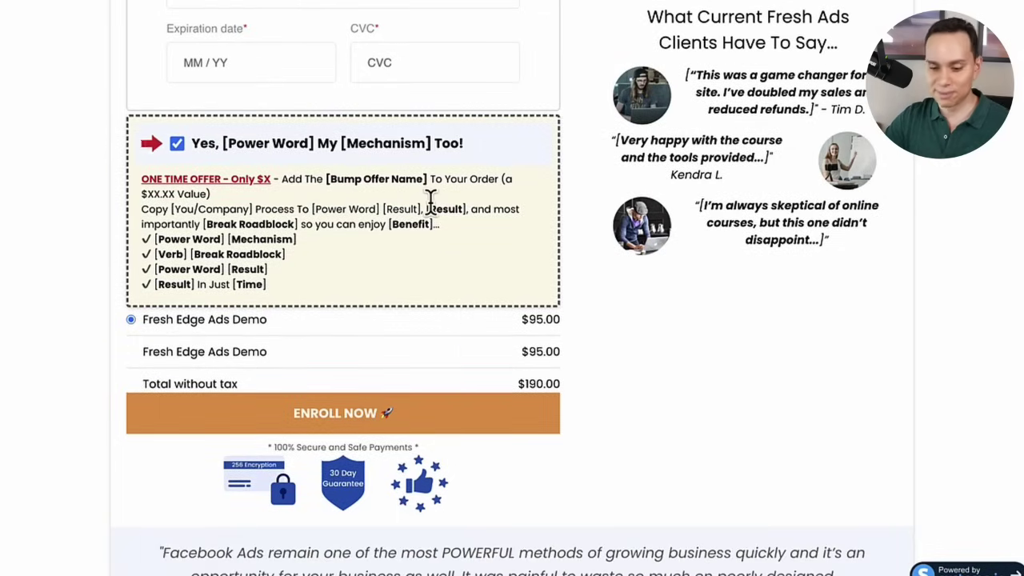
scroll(434, 217, "down", 3)
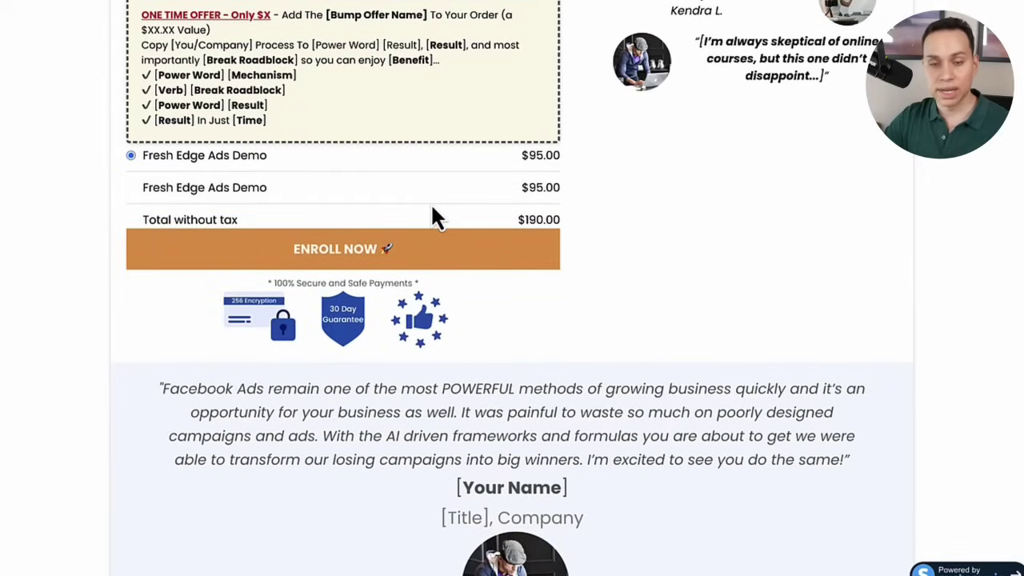
scroll(433, 217, "up", 3)
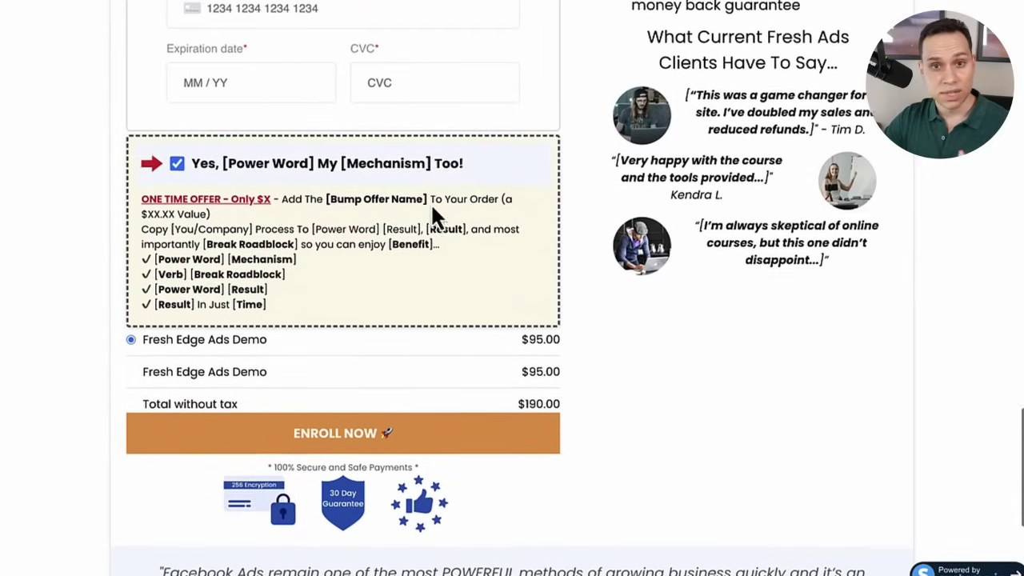
scroll(431, 202, "up", 5)
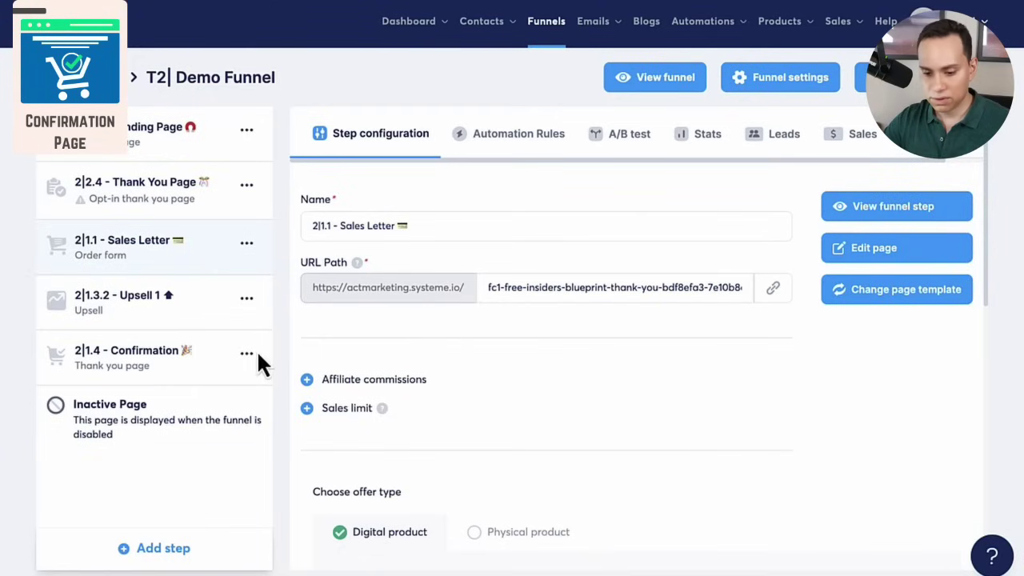
Select the Confirmation step, check the Thank you page option among the new funnel step types, and close the form without saving.
left_click(143, 363)
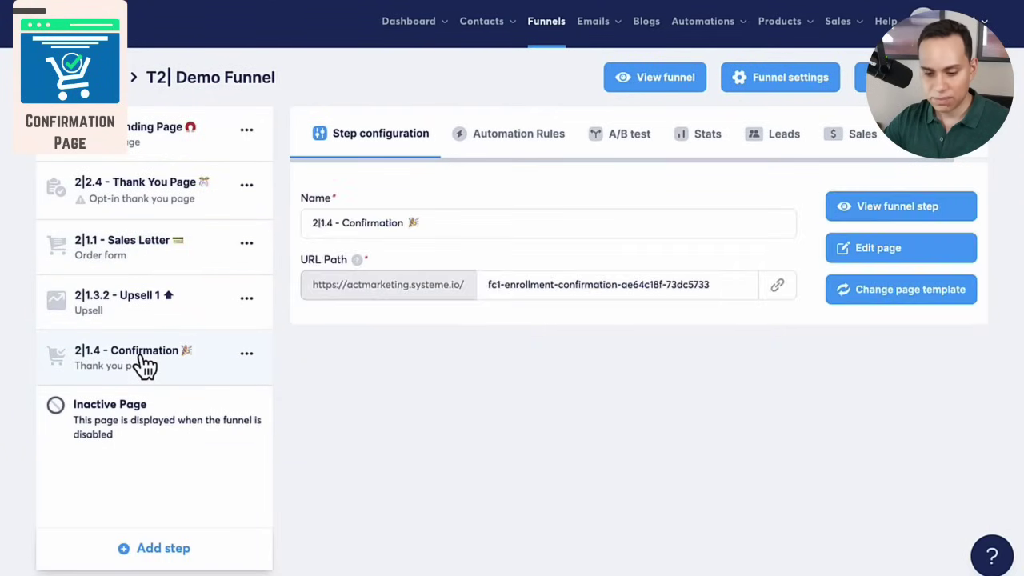
left_click(150, 560)
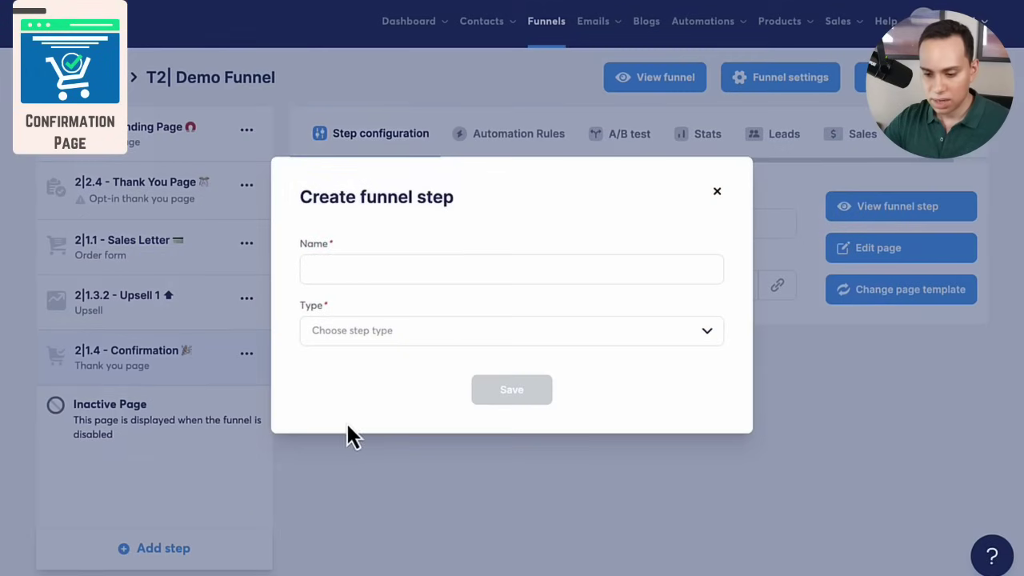
left_click(444, 330)
scroll(408, 416, "down", 3)
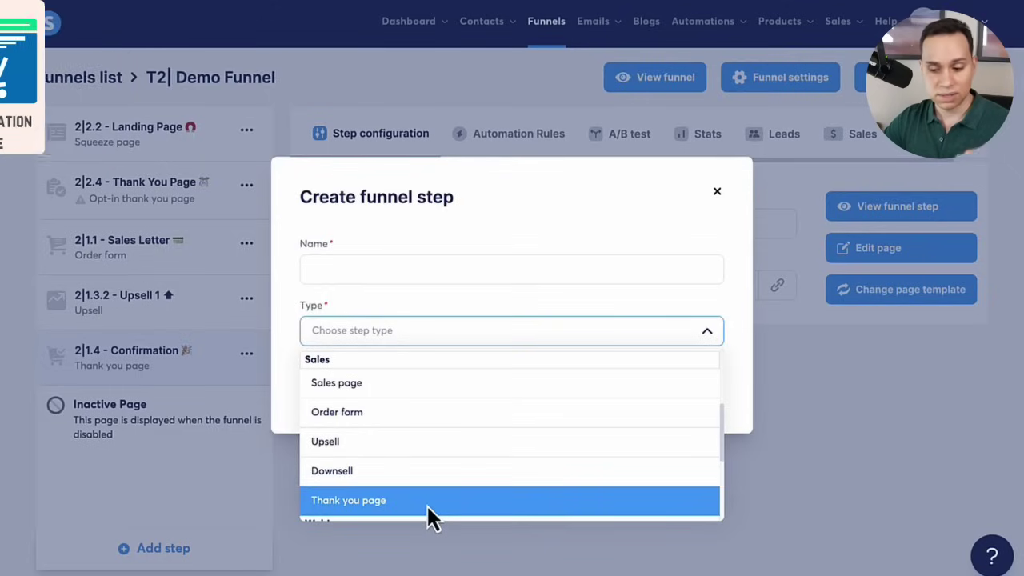
left_click(718, 193)
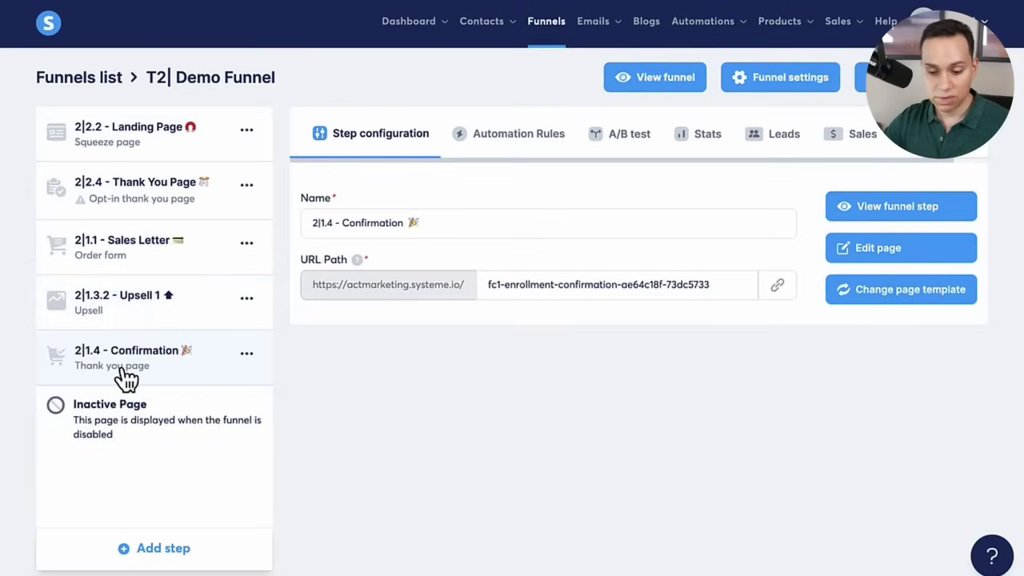
View the live Confirmation page and examine its product and price table, access instructions and additional resources.
left_click_drag(126, 376, 54, 284)
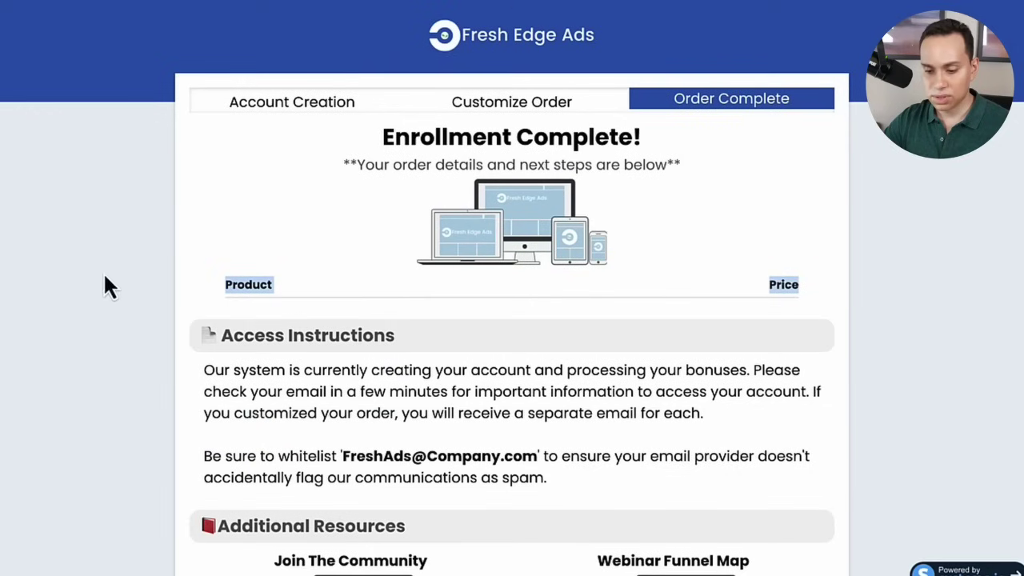
left_click(132, 215)
scroll(133, 215, "down", 2)
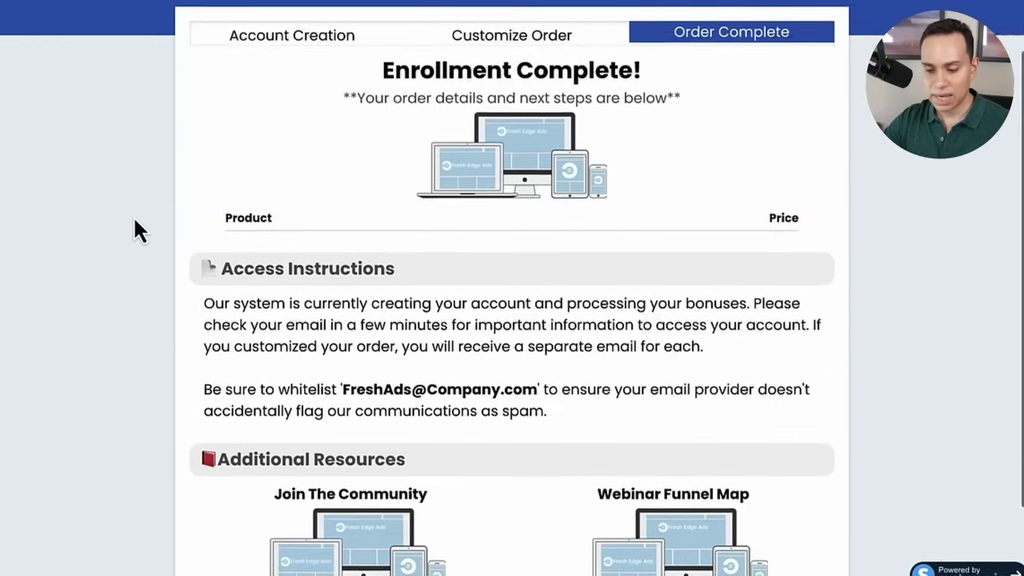
left_click_drag(218, 184, 801, 198)
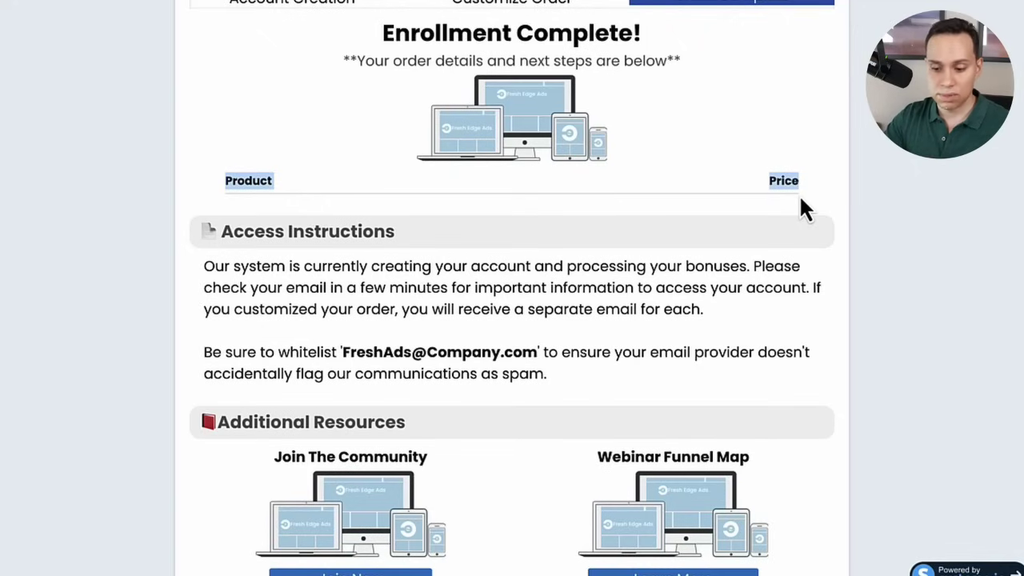
scroll(549, 291, "down", 1)
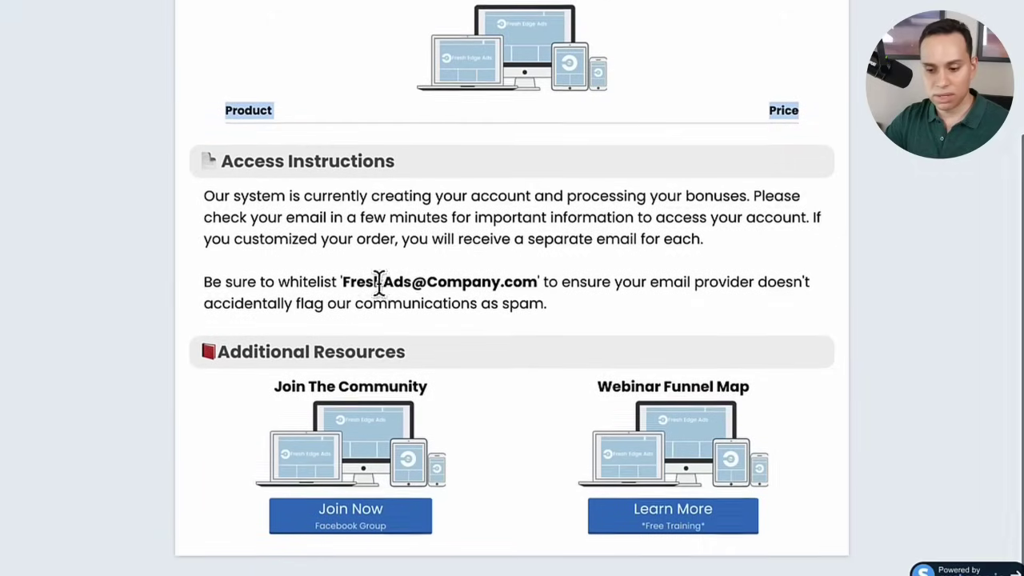
scroll(482, 239, "up", 1)
scroll(482, 238, "down", 1)
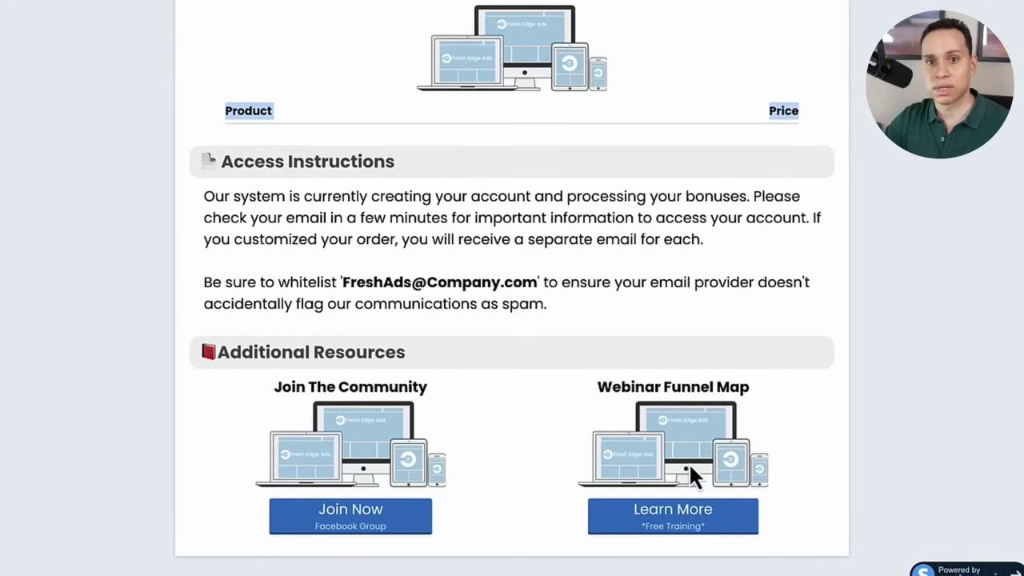
scroll(689, 463, "up", 5)
scroll(686, 465, "down", 5)
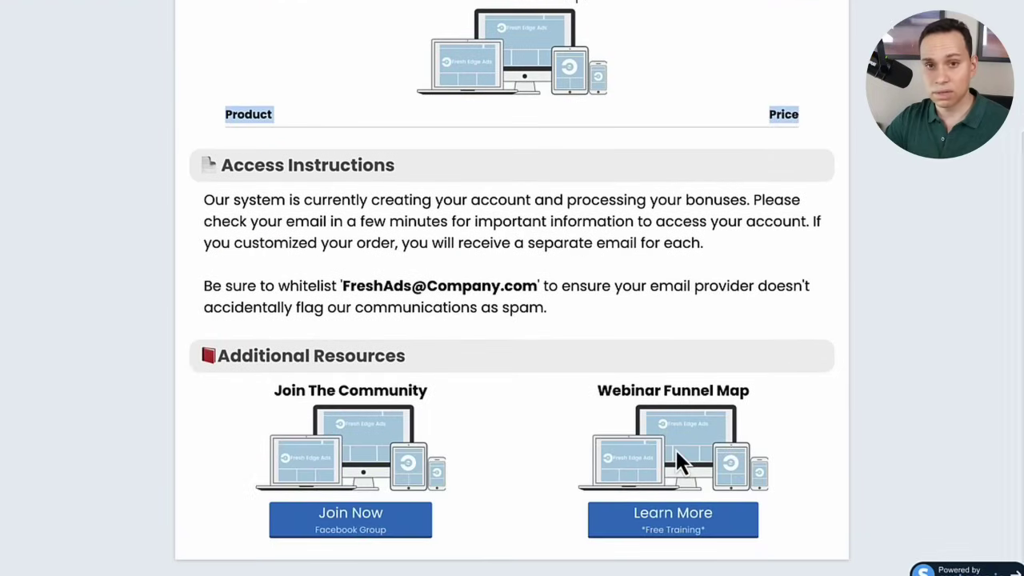
scroll(676, 462, "up", 5)
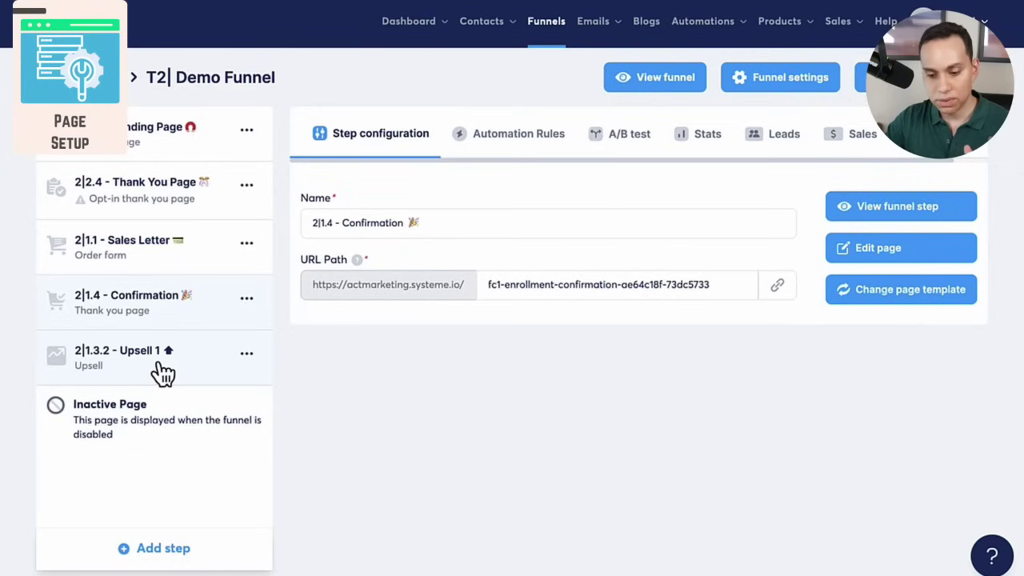
left_click(148, 552)
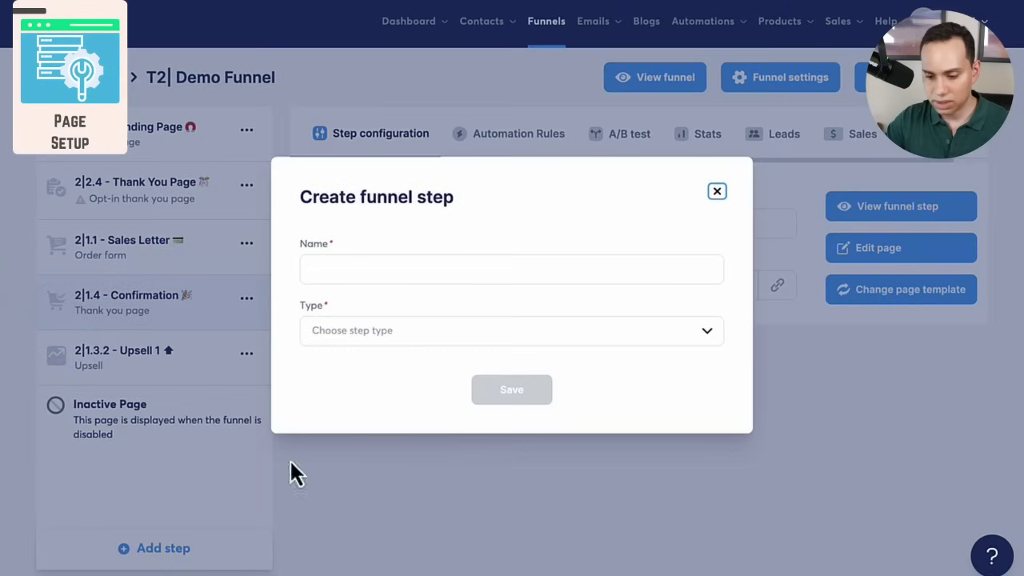
left_click(413, 329)
scroll(414, 424, "down", 3)
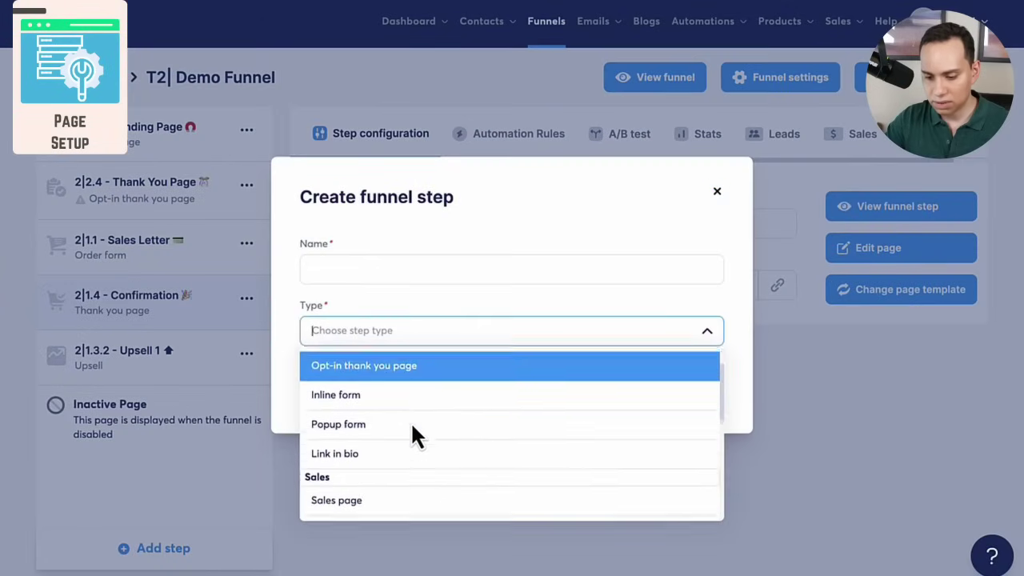
scroll(411, 421, "down", 3)
scroll(407, 408, "up", 1)
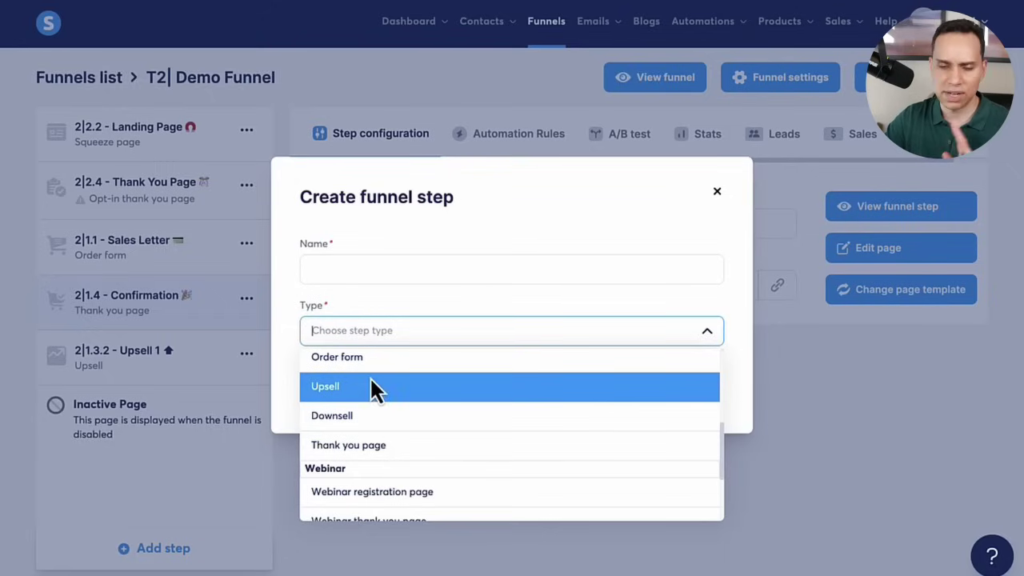
left_click(391, 389)
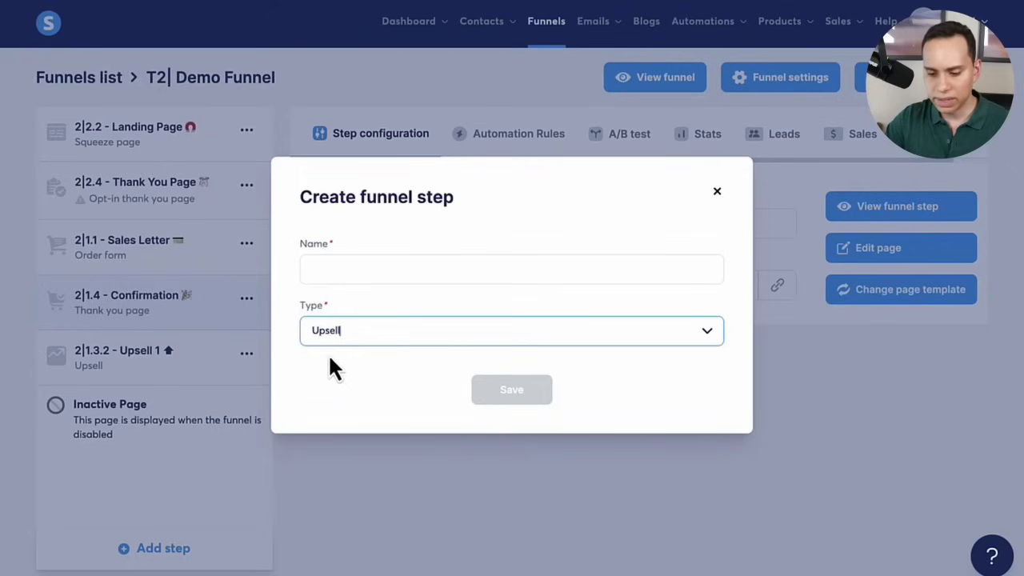
left_click(347, 274)
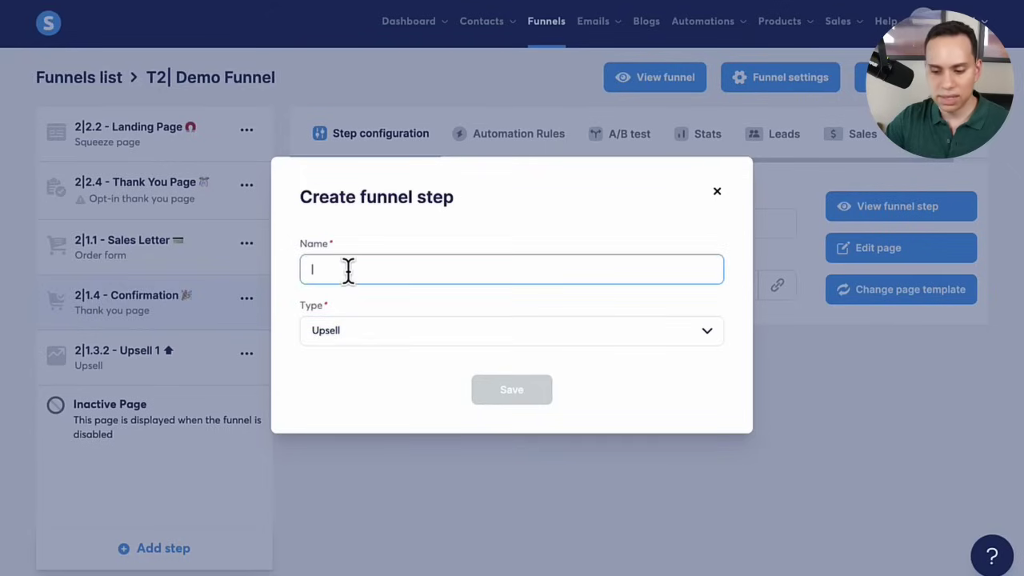
left_click(717, 200)
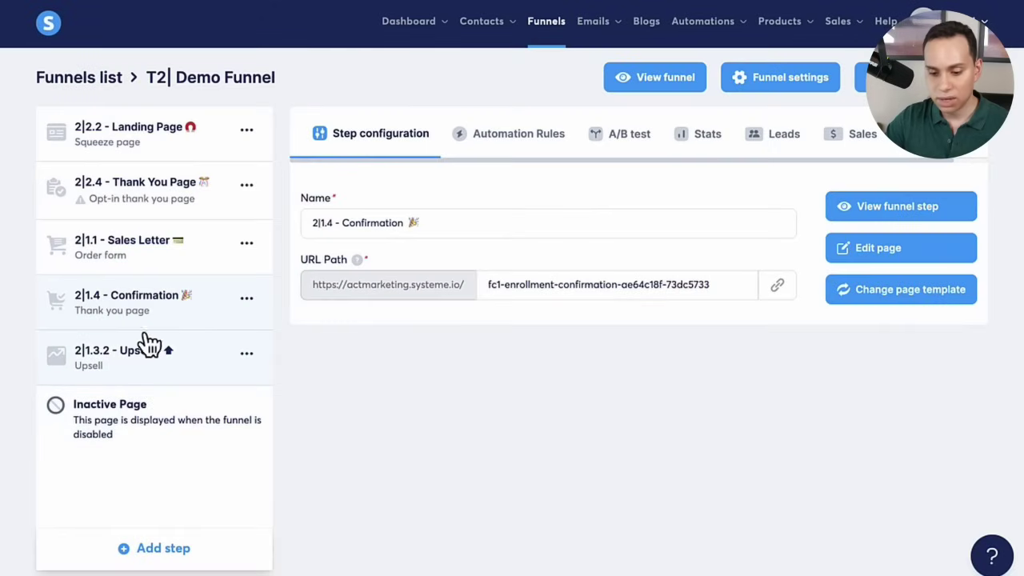
Move the "2|1.3.2 - Upsell 1" step above the Confirmation step, and open the upsell page in the page editor.
left_click_drag(154, 373, 155, 300)
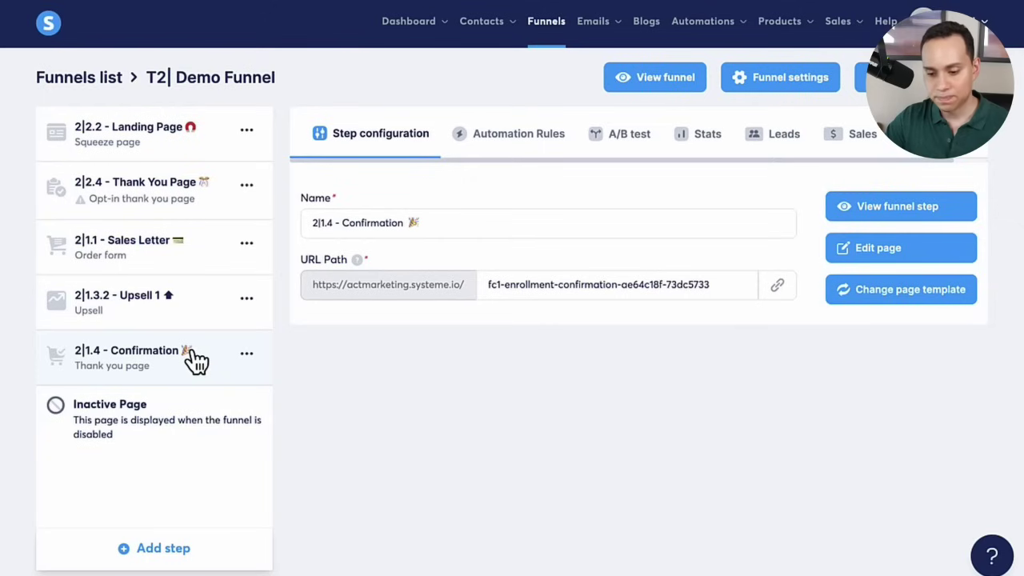
left_click(189, 310)
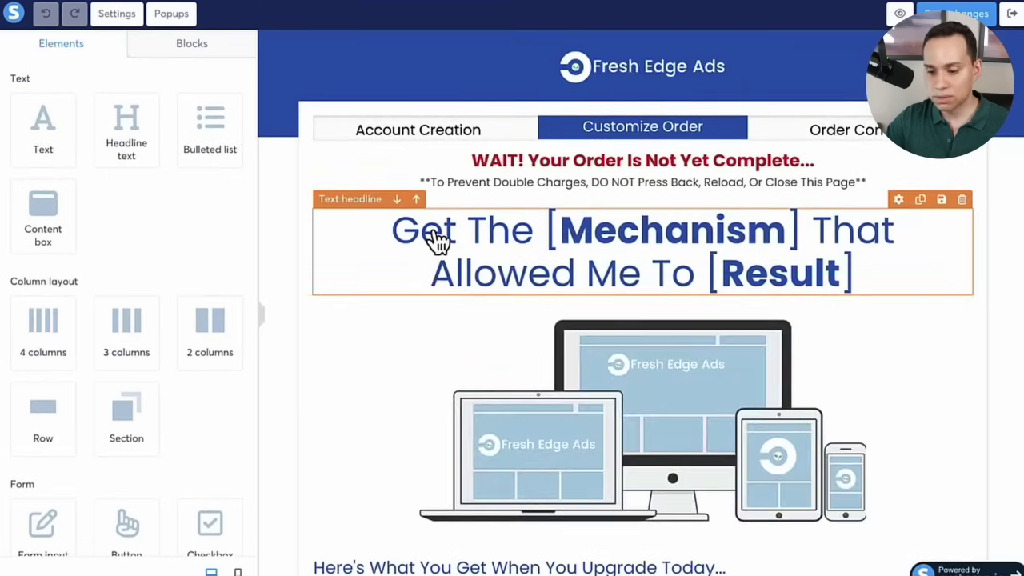
scroll(322, 197, "down", 8)
scroll(320, 195, "down", 3)
scroll(320, 194, "up", 12)
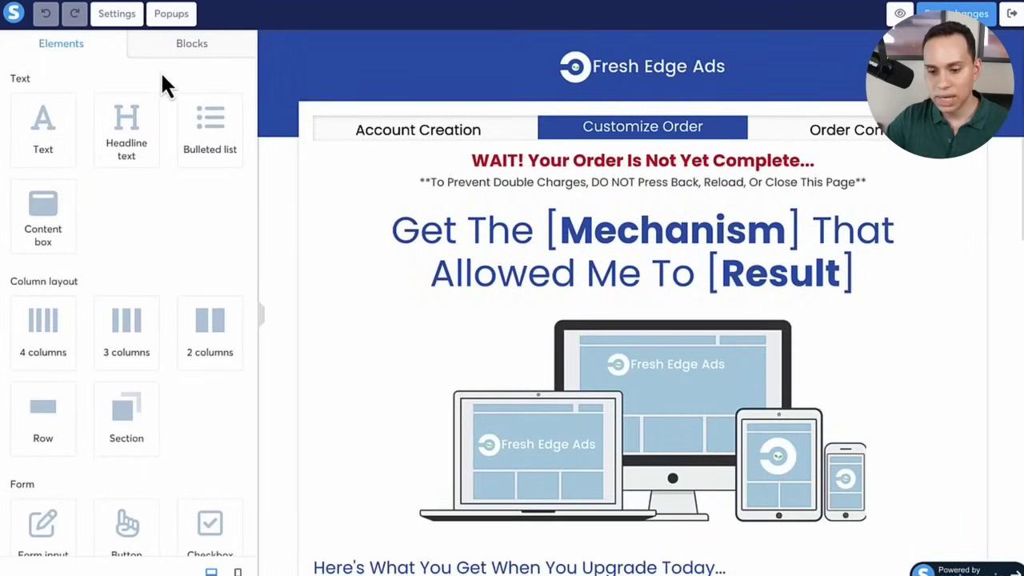
Review the upsell page's overall settings, including default and heading typography, background, SEO, tracking and affiliation.
left_click(118, 18)
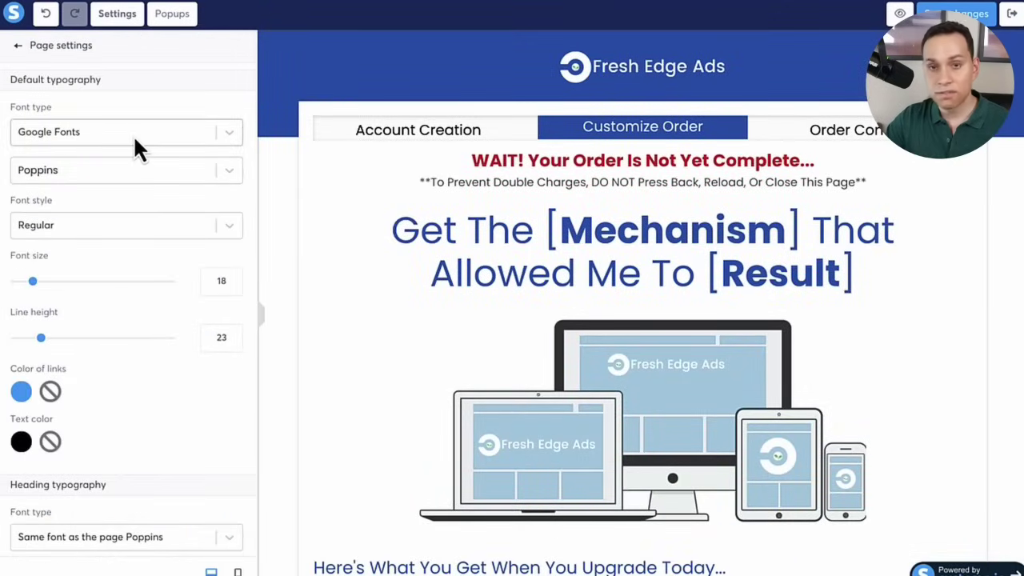
scroll(134, 141, "down", 2)
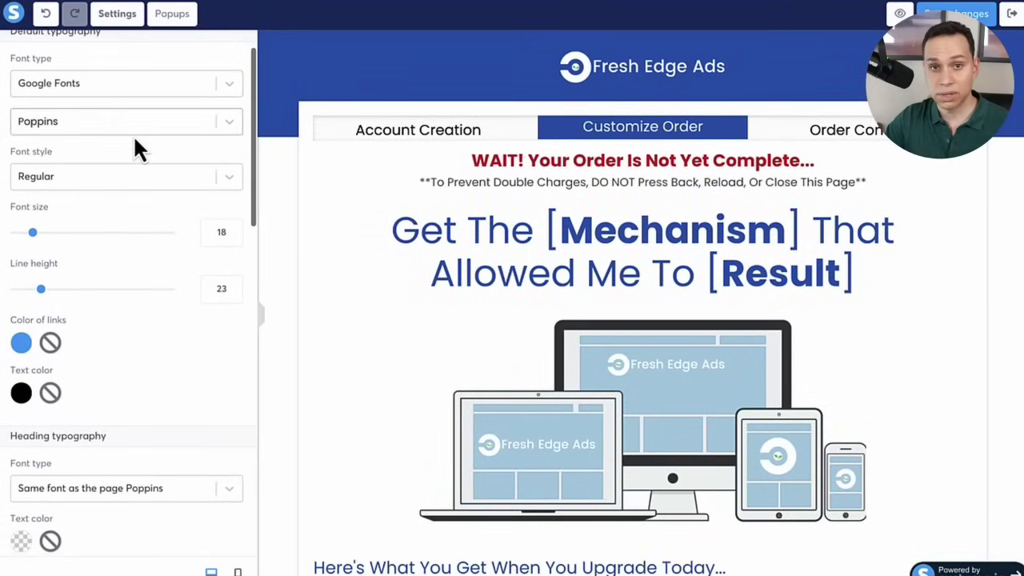
left_click(230, 83)
left_click(229, 83)
scroll(195, 184, "up", 2)
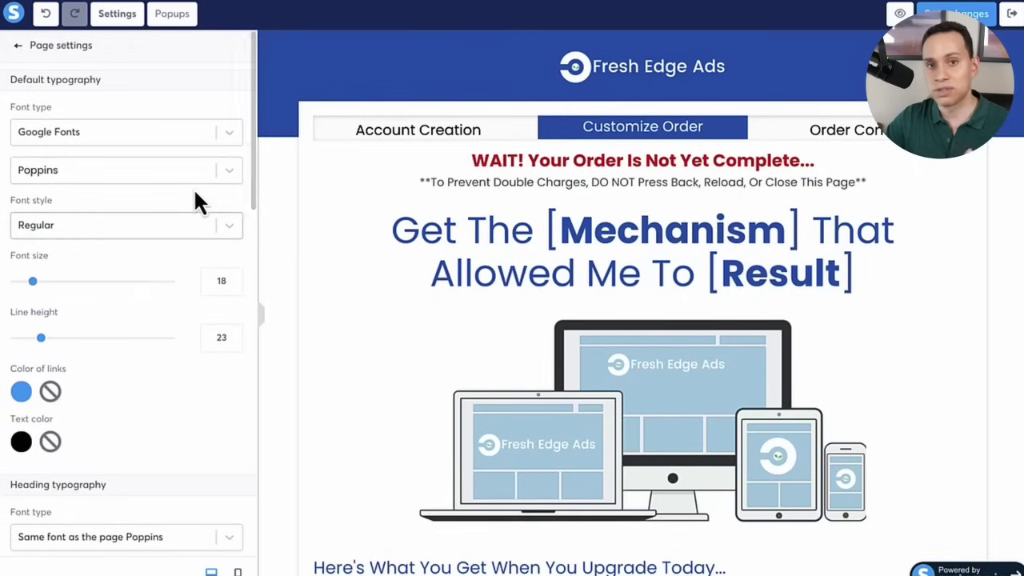
scroll(196, 200, "down", 5)
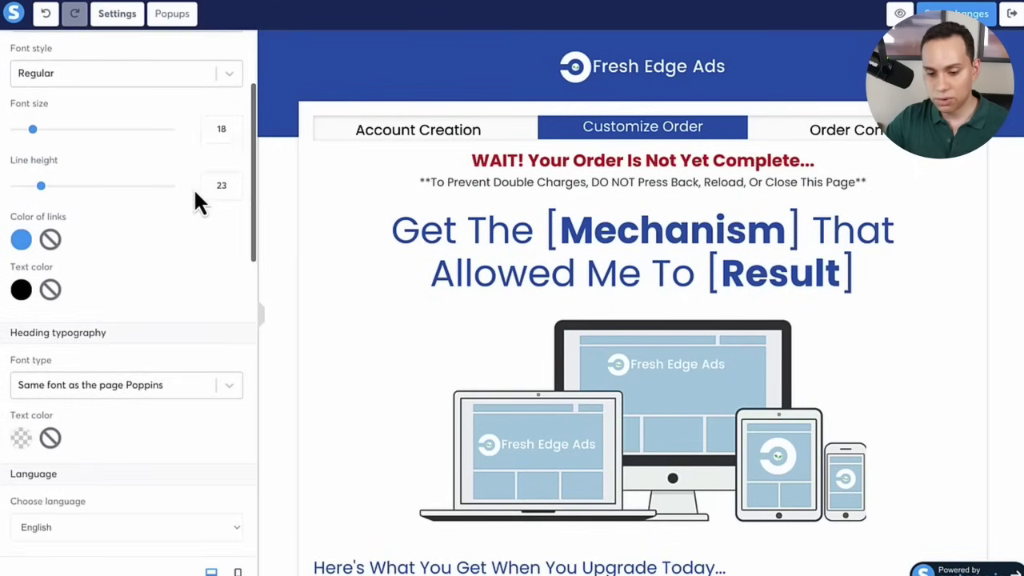
scroll(199, 280, "down", 10)
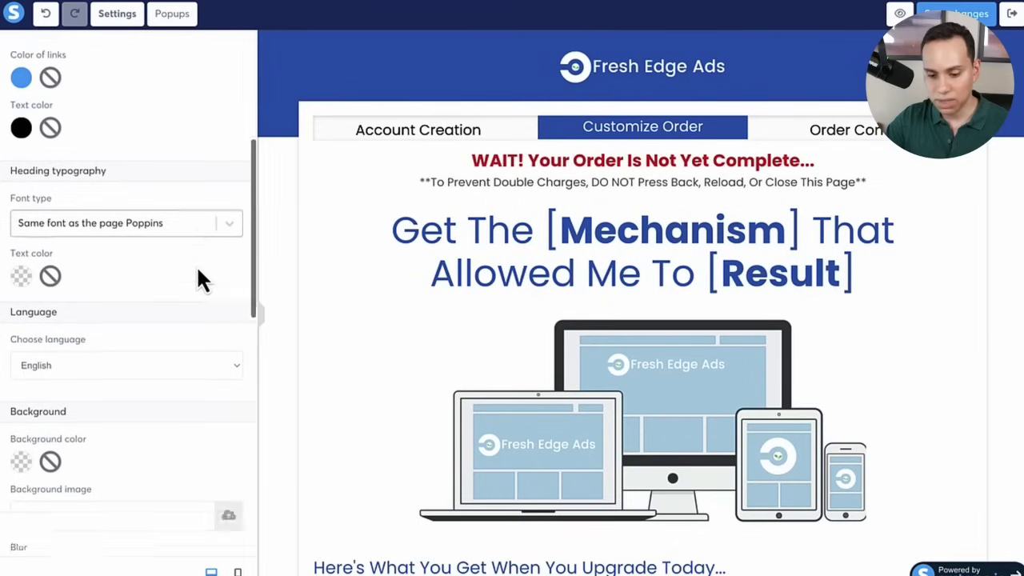
scroll(172, 279, "down", 1)
scroll(171, 279, "up", 3)
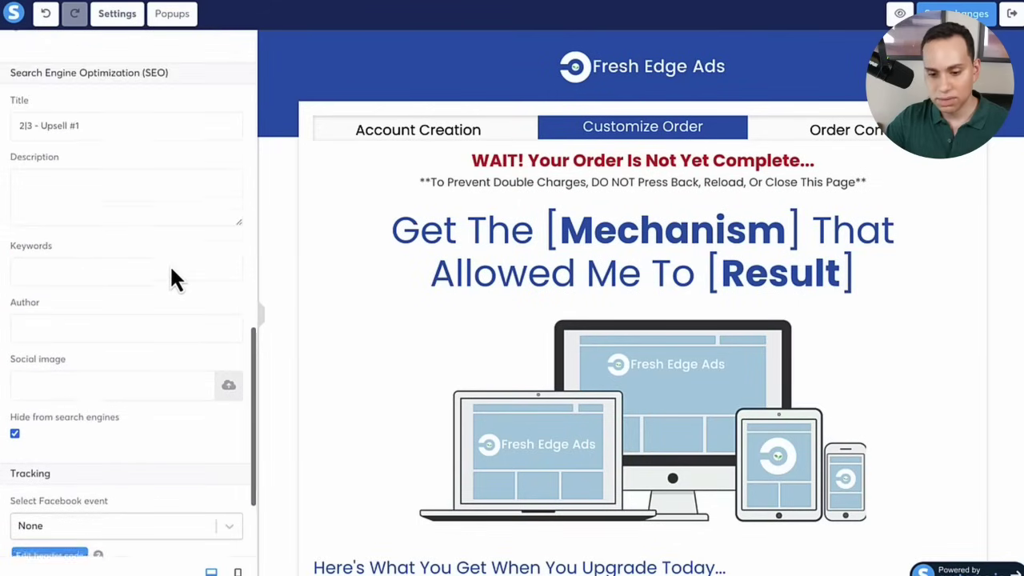
scroll(98, 286, "down", 1)
scroll(99, 285, "down", 3)
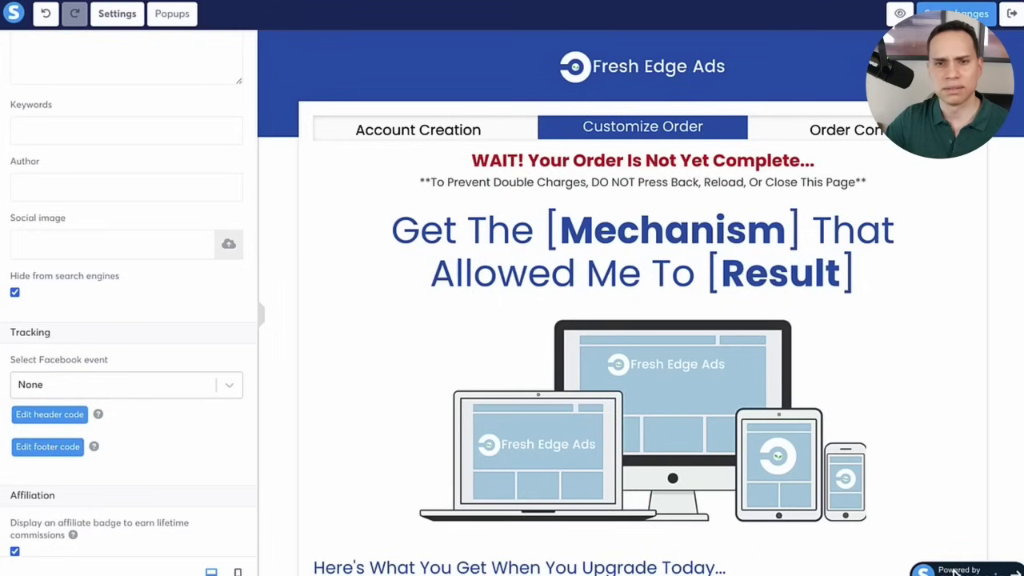
mouse_move(3, 288)
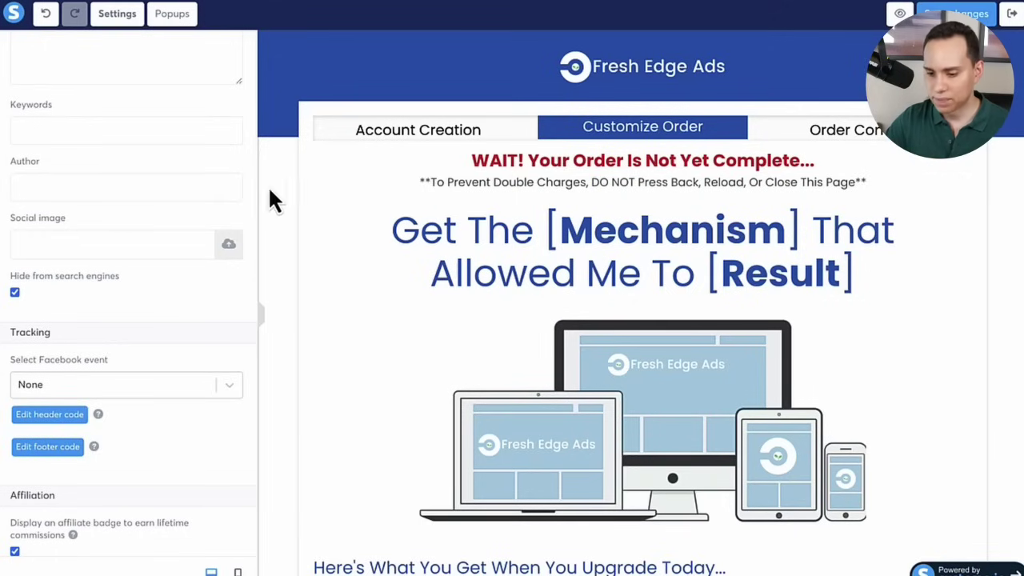
left_click(287, 198)
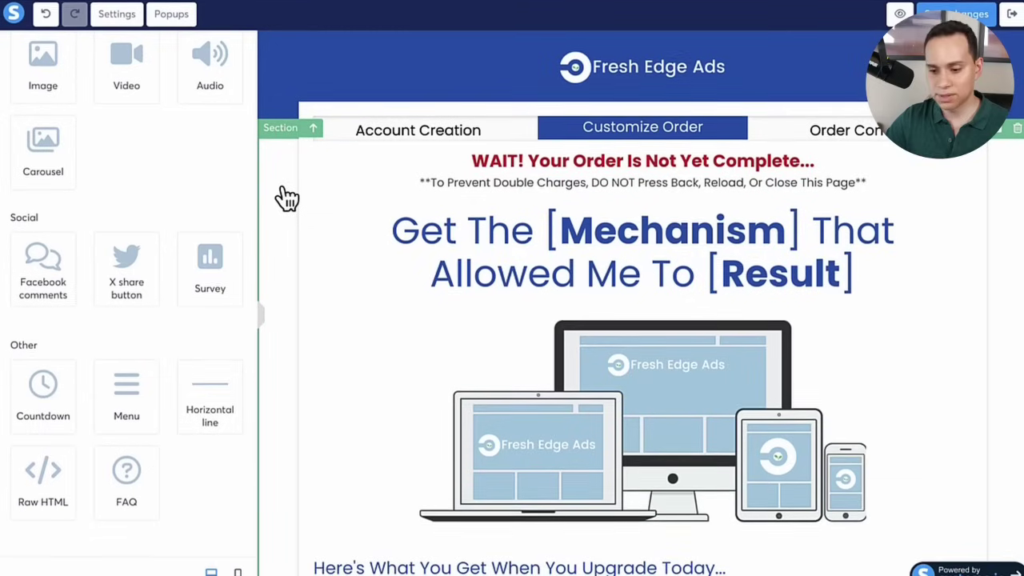
Examine the settings of the blue header section that holds the logo.
scroll(286, 198, "down", 1)
scroll(286, 198, "up", 1)
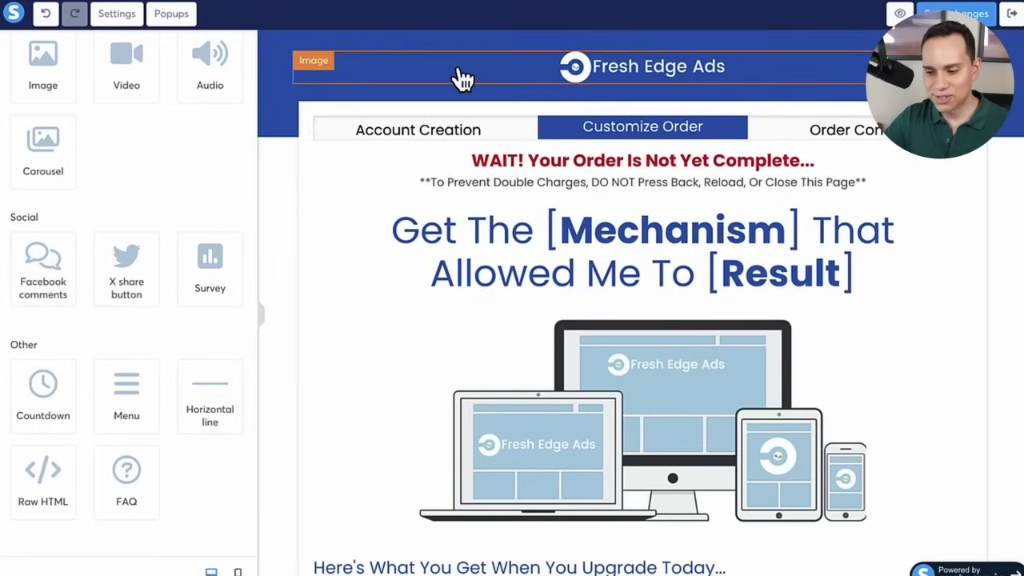
left_click(286, 67)
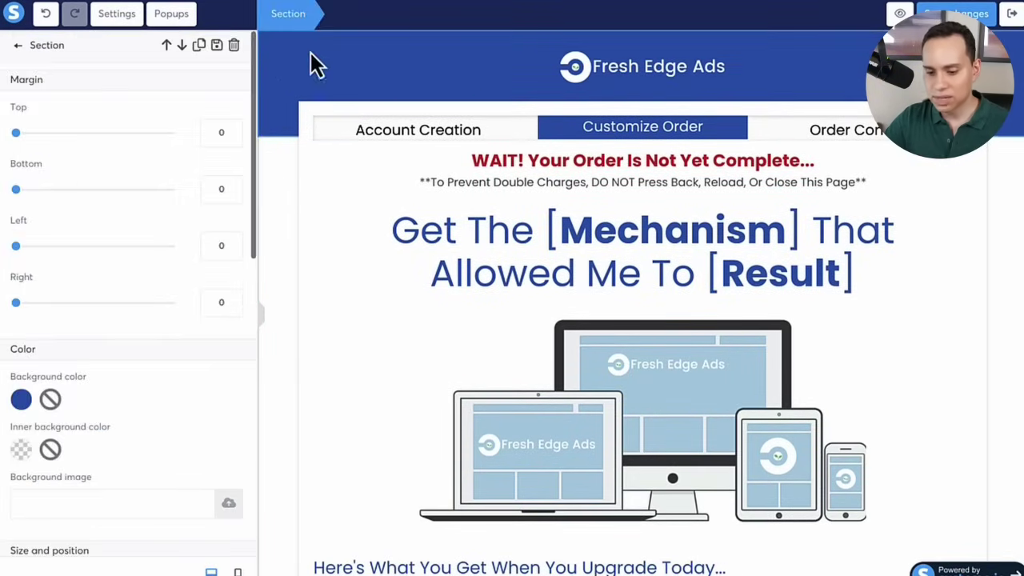
key("Escape")
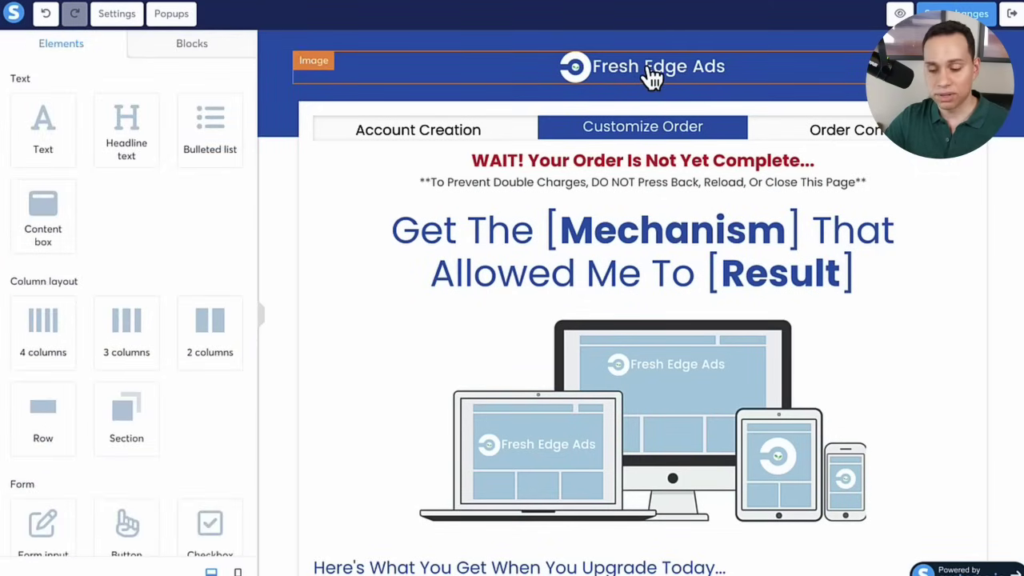
Replace the page headline with the plain text "Access Our Facebook Funnel Library To Ethically Steal Your Competitors Best Campaigns" copied from the Google Docs example.
scroll(652, 76, "down", 1)
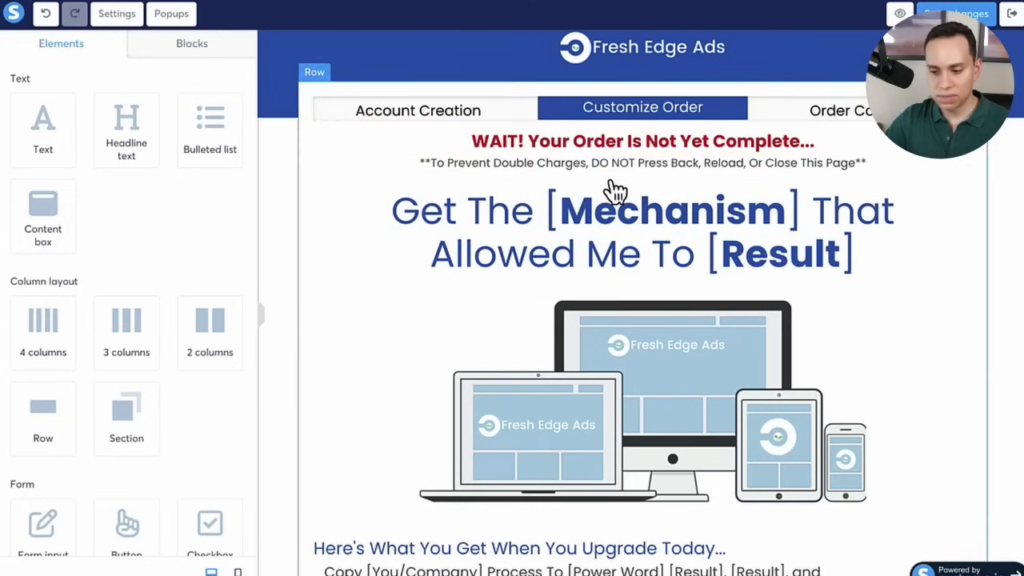
scroll(616, 178, "down", 1)
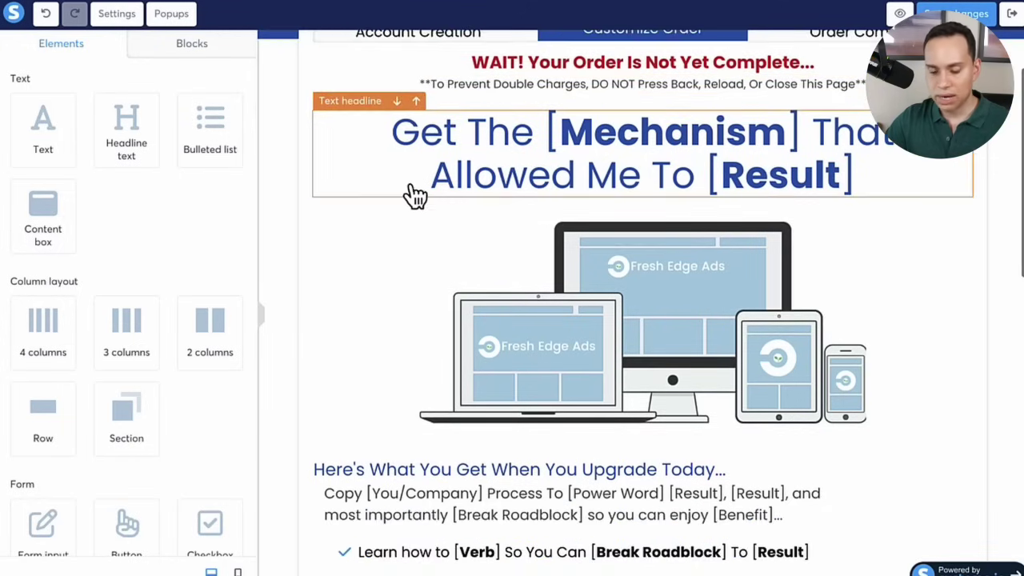
left_click(350, 181)
scroll(376, 208, "up", 1)
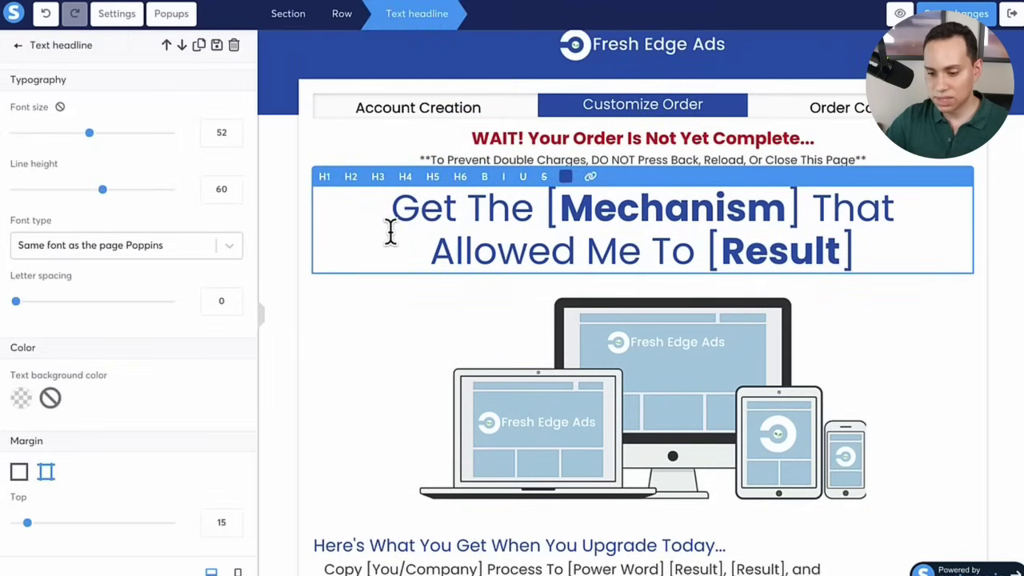
key("ctrl+Right")
left_click(314, 221)
left_click(592, 274, "shift")
key("ctrl+c")
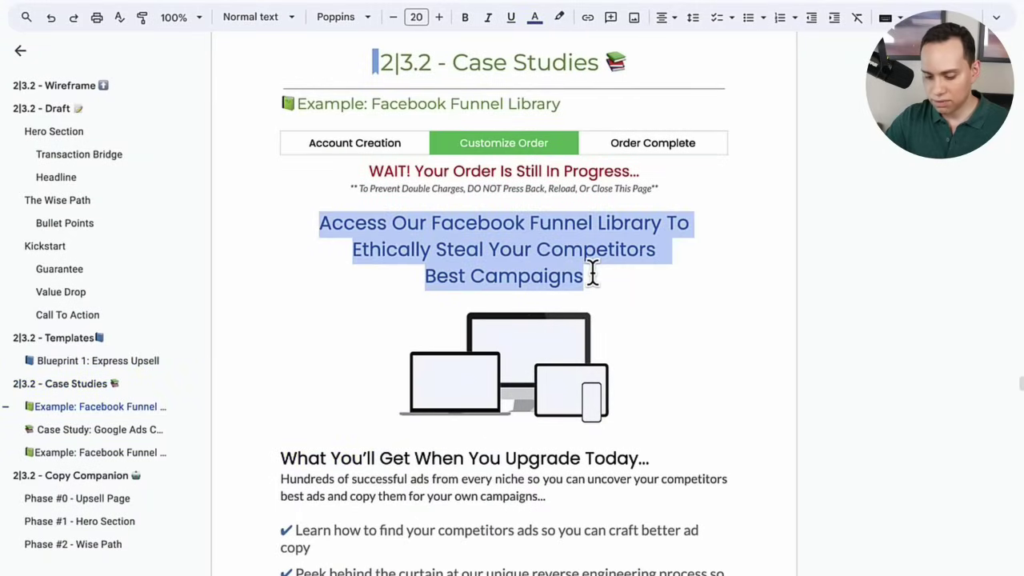
key("ctrl+Left")
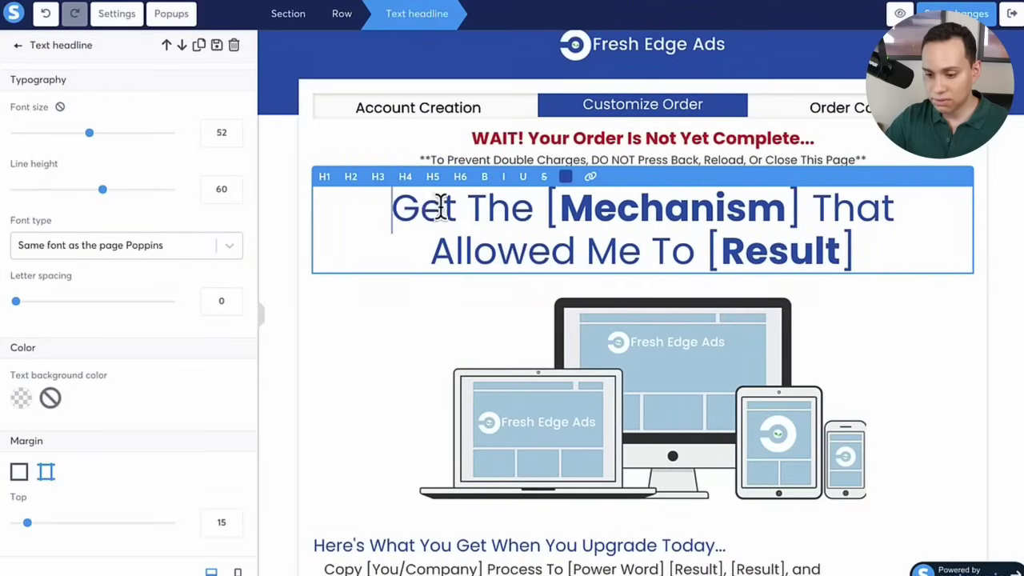
key("ctrl+a")
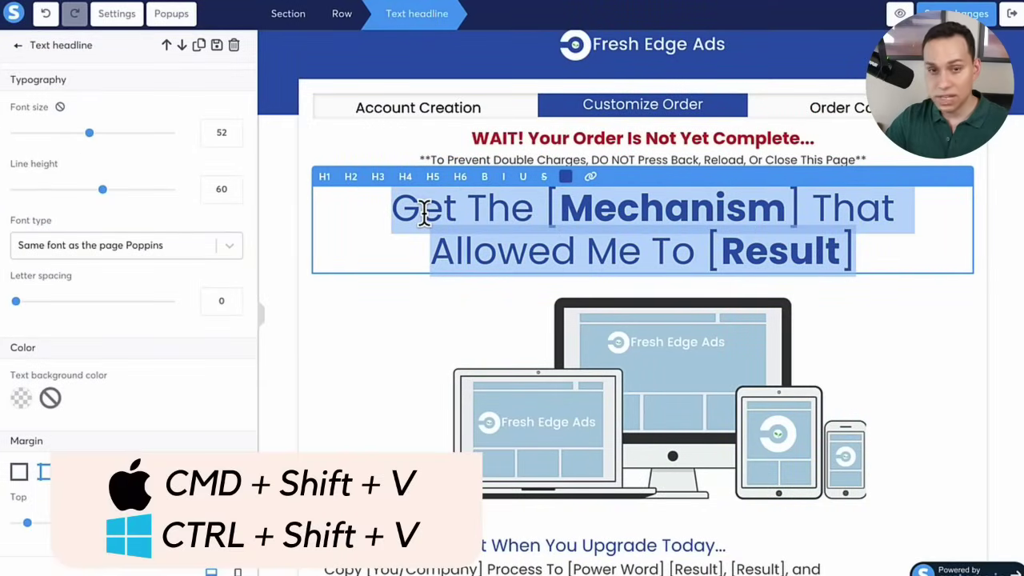
key("ctrl+shift+v")
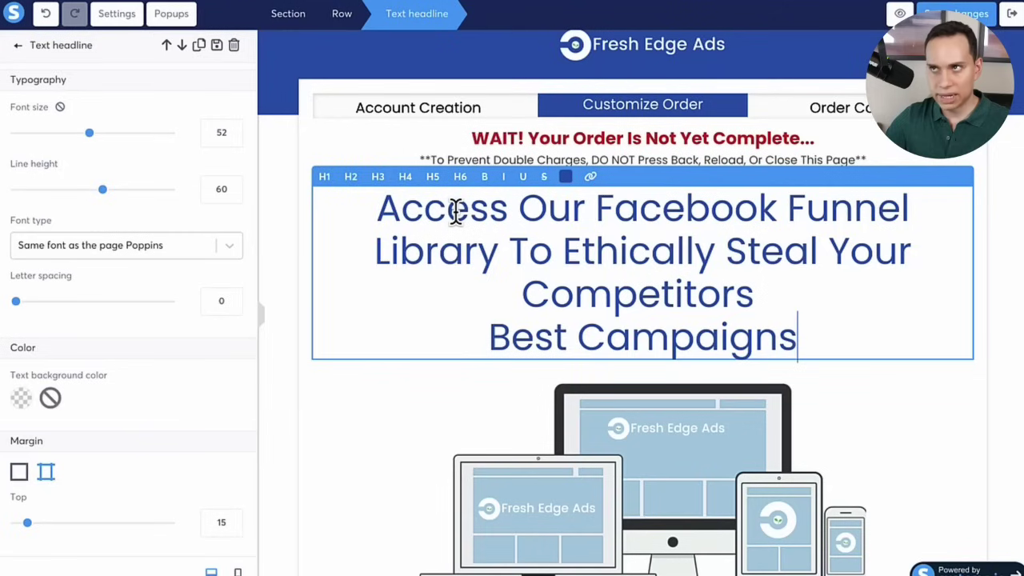
Remove the line break before "Best Campaigns" in the headline so the text flows on from "Competitors".
key("Home")
key("BackSpace")
key("BackSpace")
key("Up")
key("BackSpace")
key("ctrl+z")
left_click(347, 384)
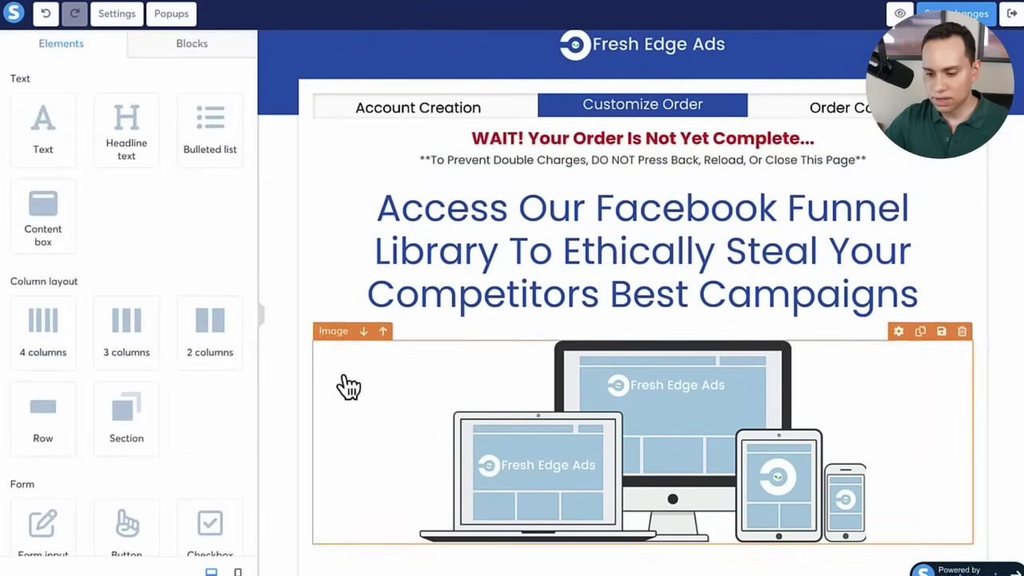
Set the headline's right and left margins to 75 each.
left_click(337, 249)
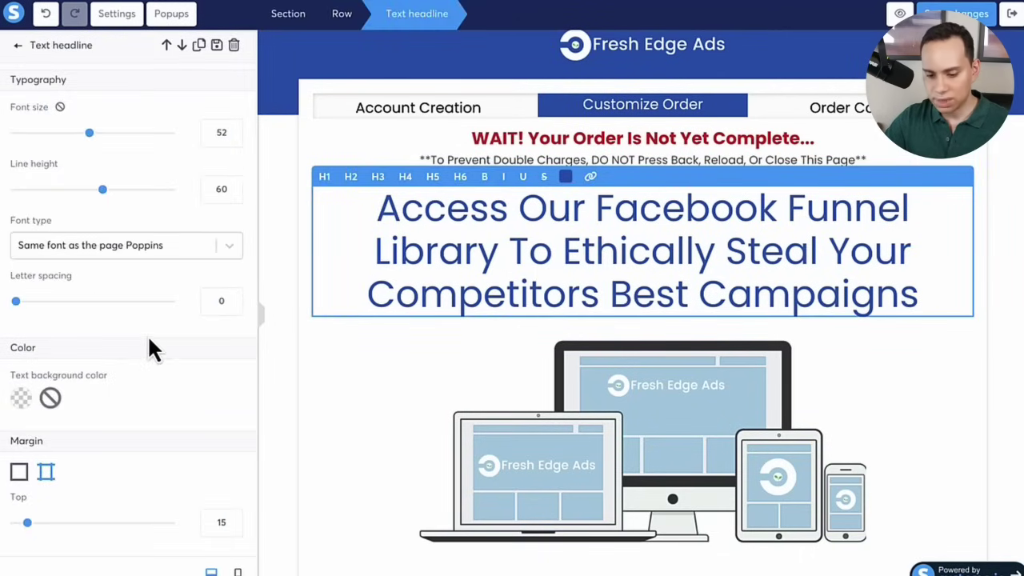
scroll(149, 346, "down", 5)
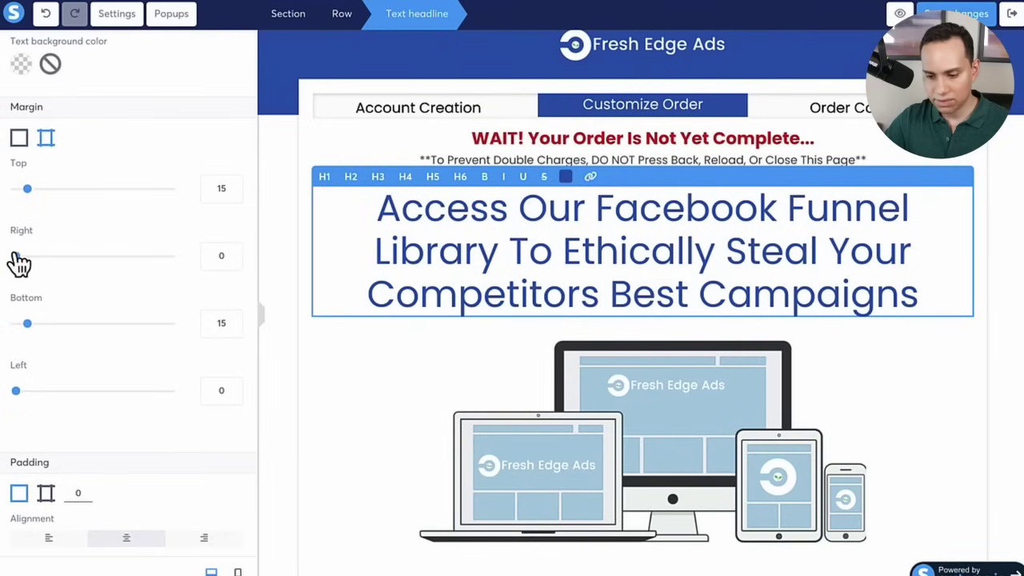
left_click_drag(17, 262, 56, 263)
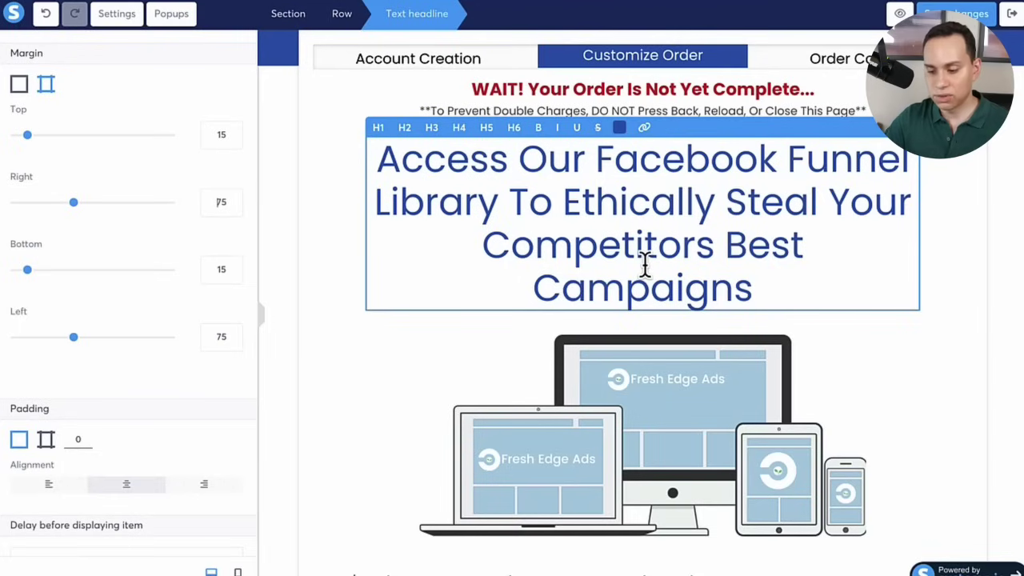
left_click(336, 227)
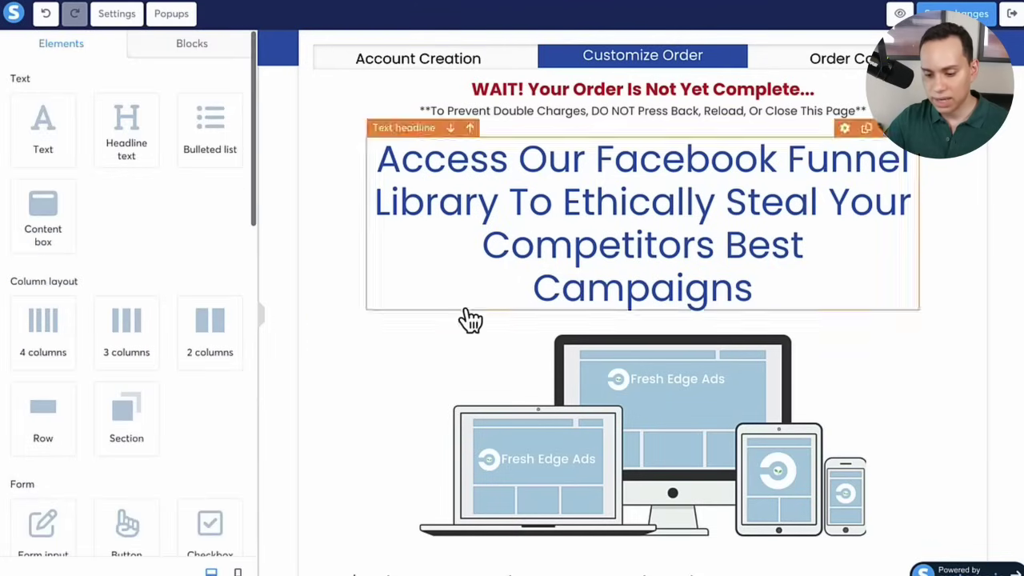
Check how the page headline looks on mobile, including its mobile margin and padding settings, and return to the desktop view.
left_click(238, 572)
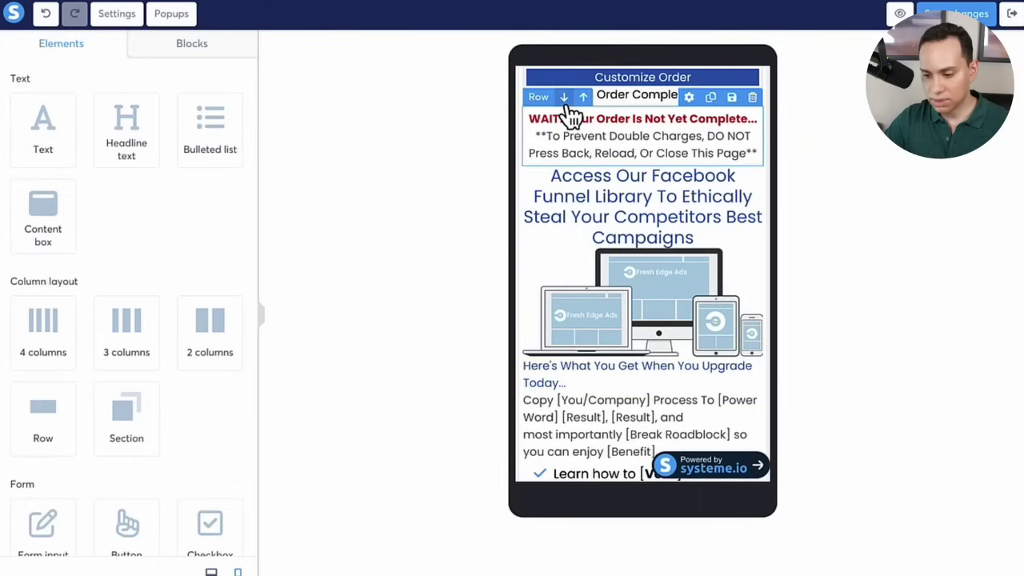
left_click(584, 204)
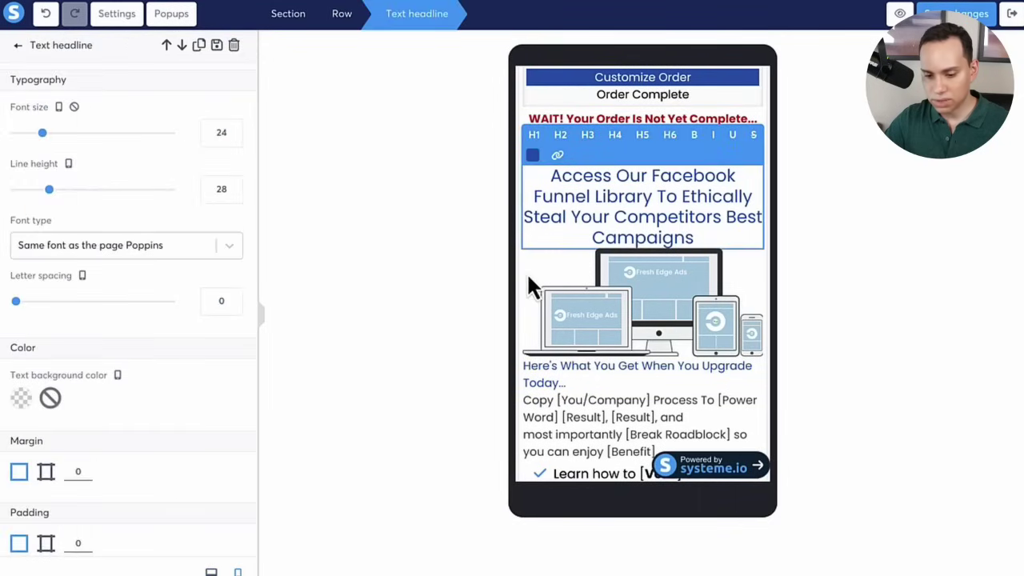
scroll(120, 340, "down", 4)
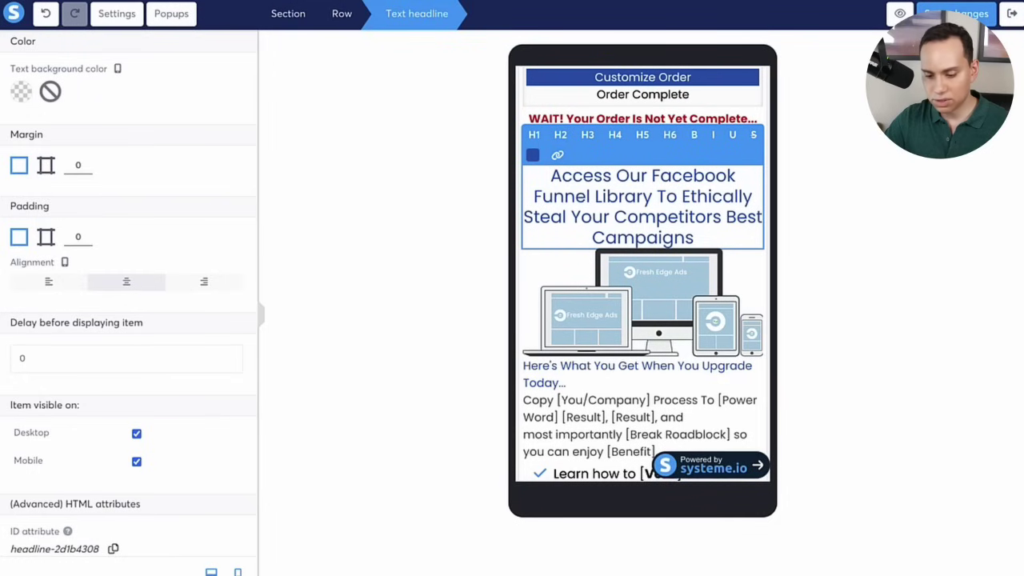
left_click(211, 572)
scroll(474, 271, "up", 2)
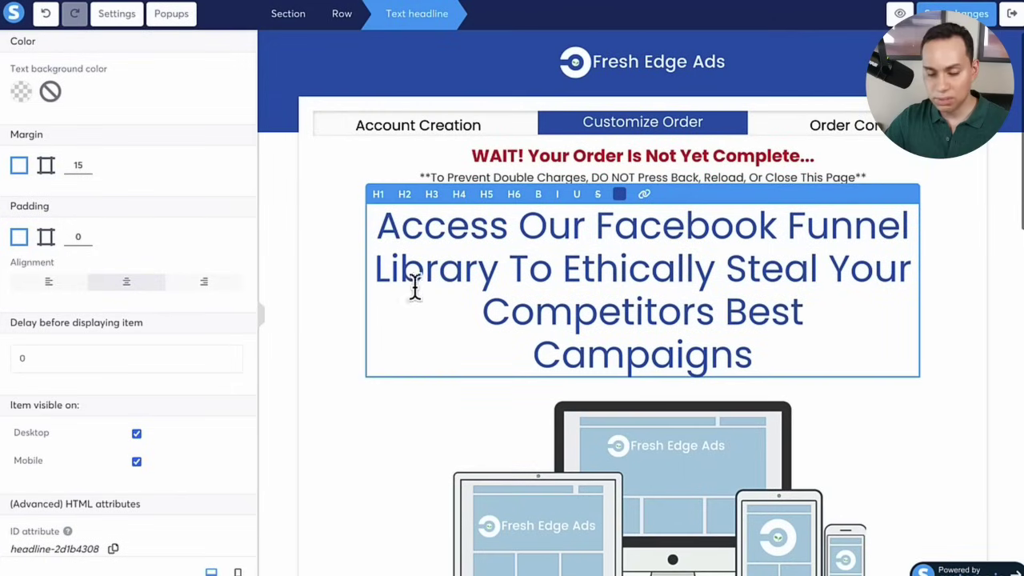
left_click(319, 252)
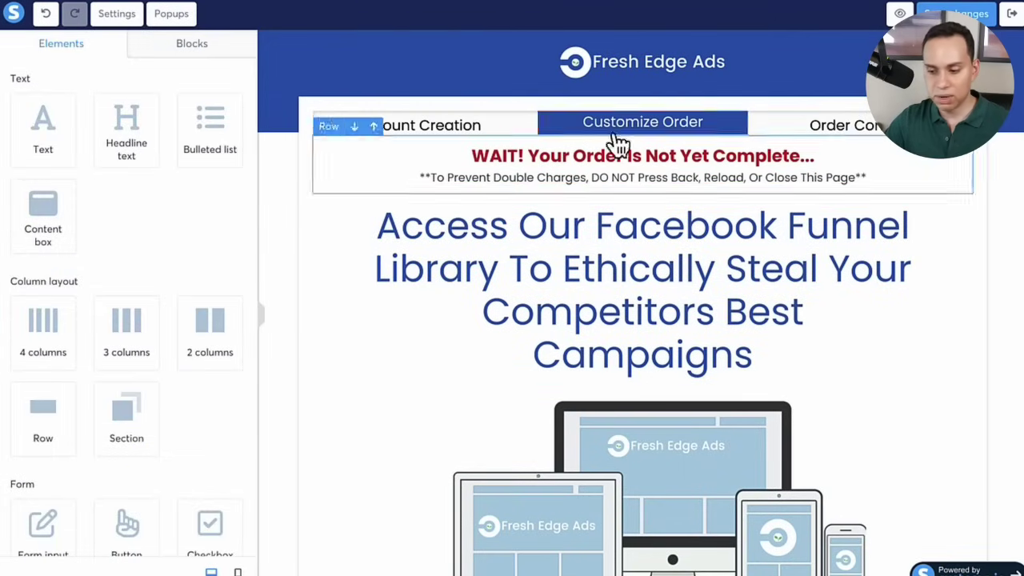
Examine the settings of the product mockup image below the headline.
scroll(570, 185, "down", 5)
scroll(570, 185, "down", 2)
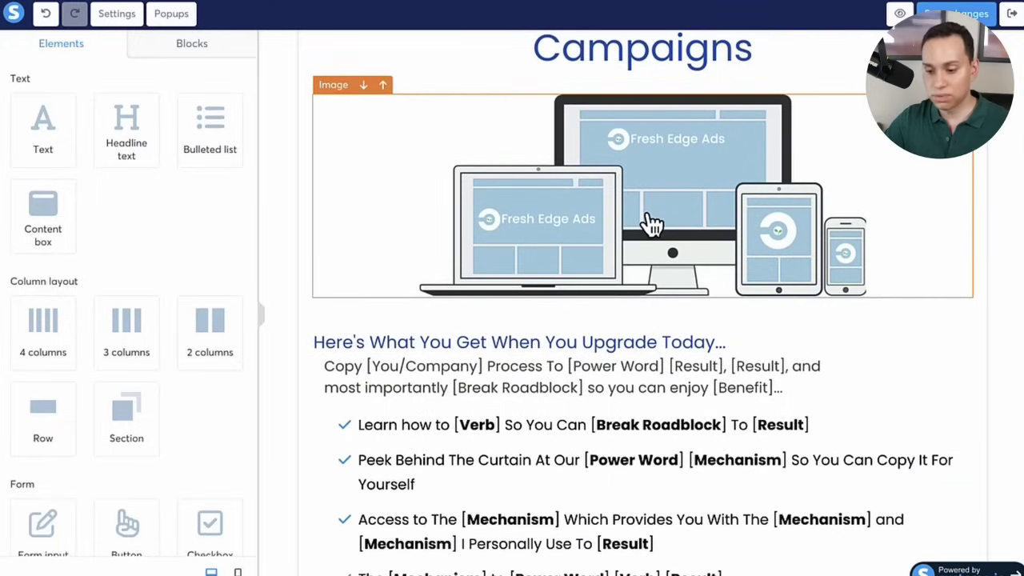
left_click(574, 196)
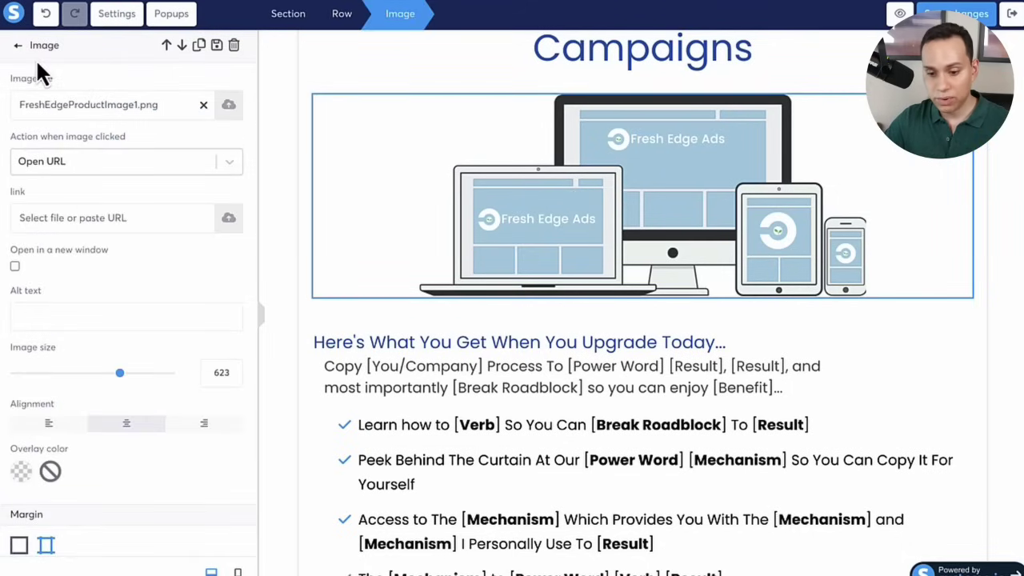
left_click(18, 46)
Insert a video element between the headline and the product image, and set its video type to Upload file.
scroll(142, 232, "down", 5)
scroll(142, 232, "down", 5)
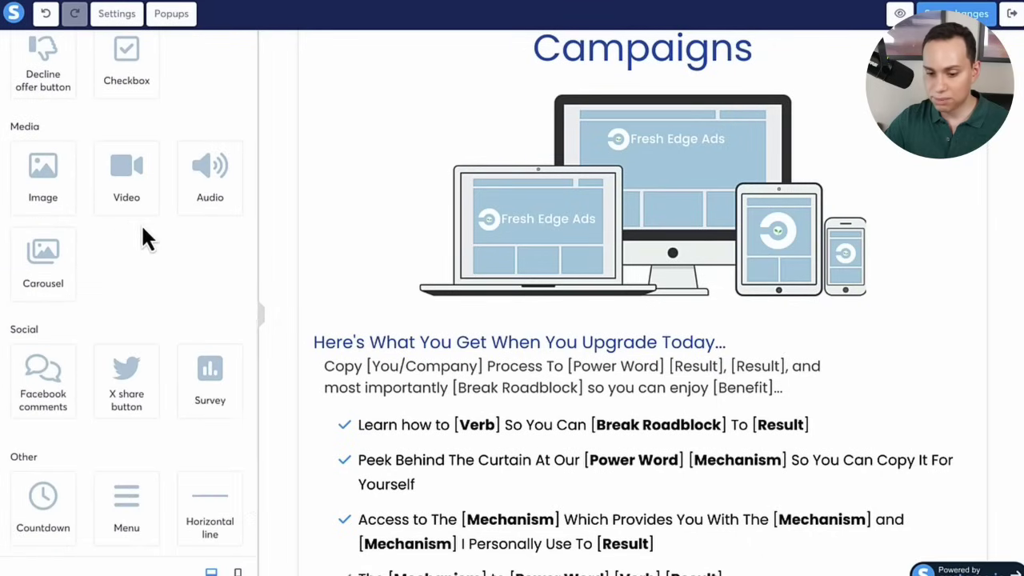
scroll(141, 223, "up", 2)
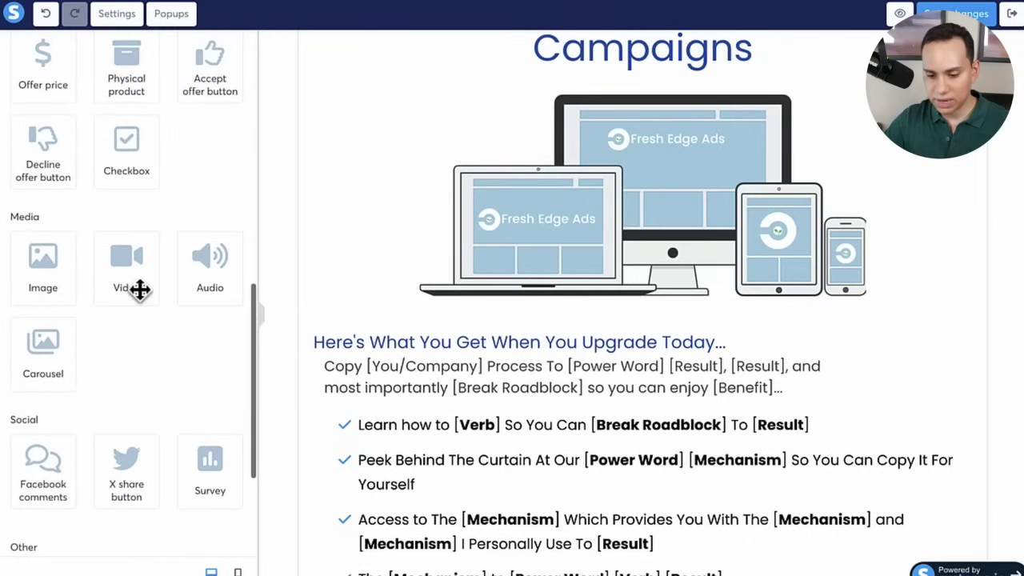
left_click_drag(117, 269, 675, 115)
left_click(204, 108)
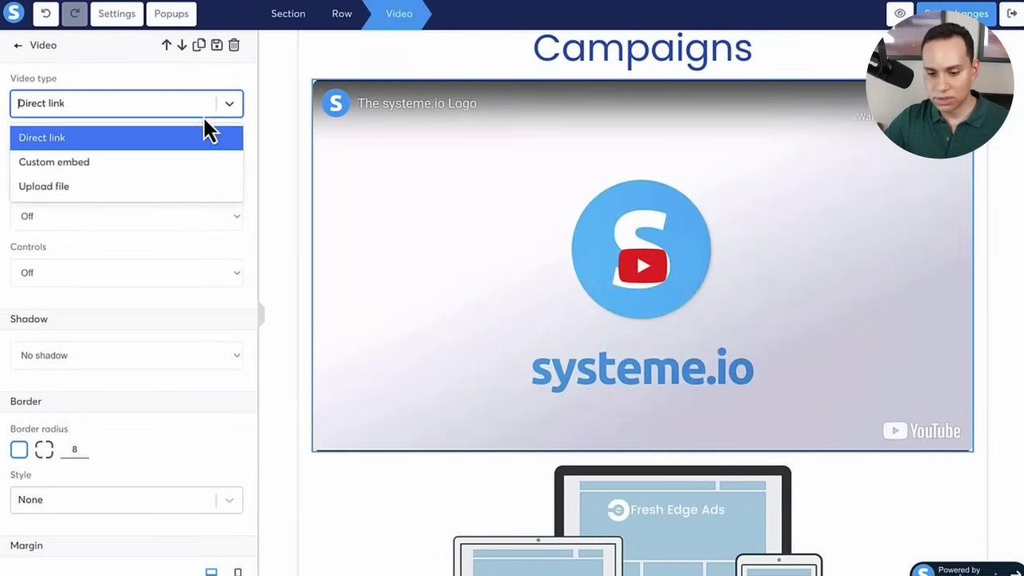
left_click(131, 184)
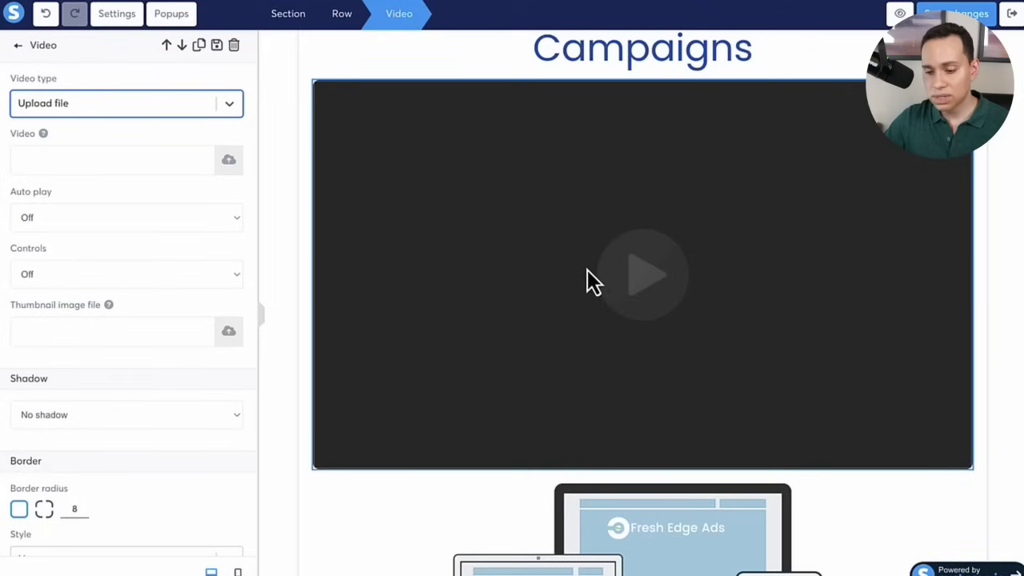
Delete the video element above the product image.
key("Escape")
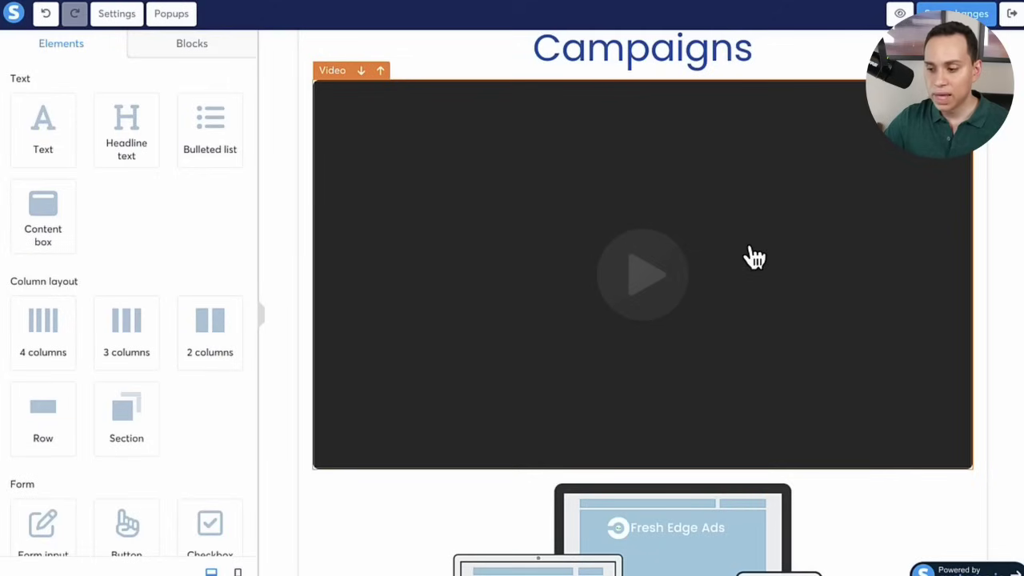
left_click(603, 214)
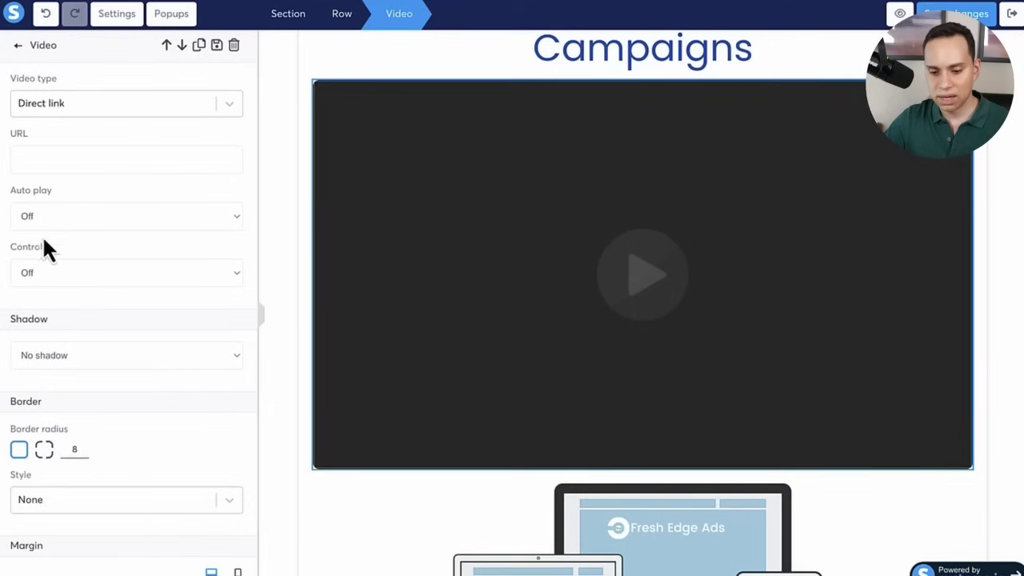
left_click(672, 256)
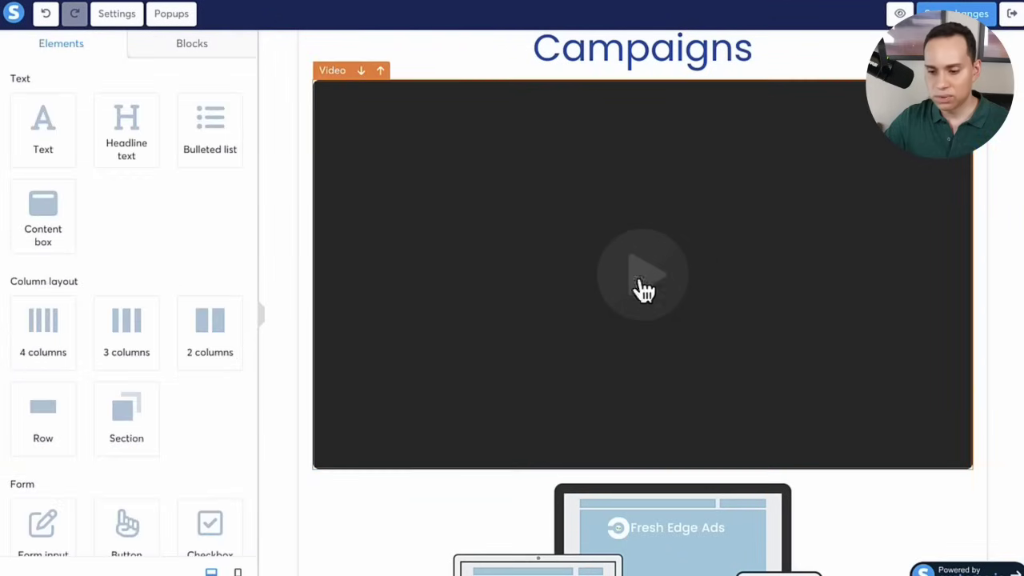
left_click(962, 70)
left_click(561, 81)
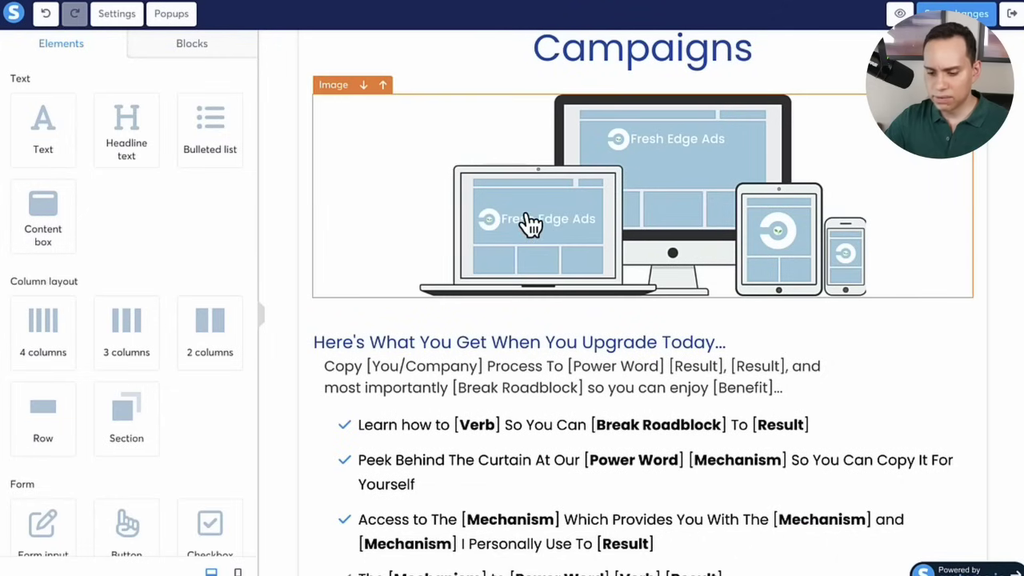
Switch to the Google Docs example and select the paragraph starting "Hundreds of successful ads from every niche".
scroll(530, 222, "down", 5)
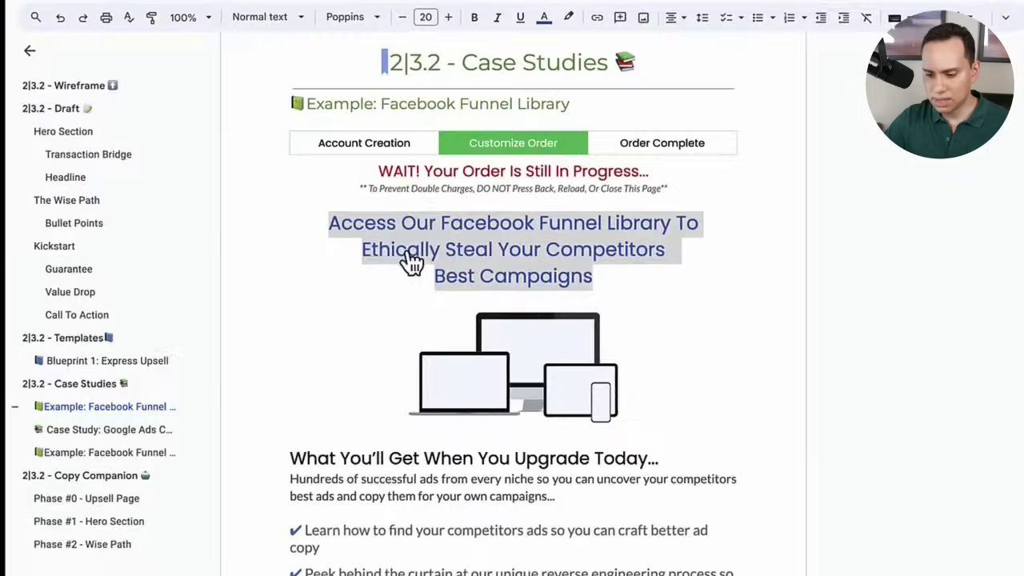
scroll(359, 256, "down", 4)
left_click(279, 199)
left_click(558, 218, "shift")
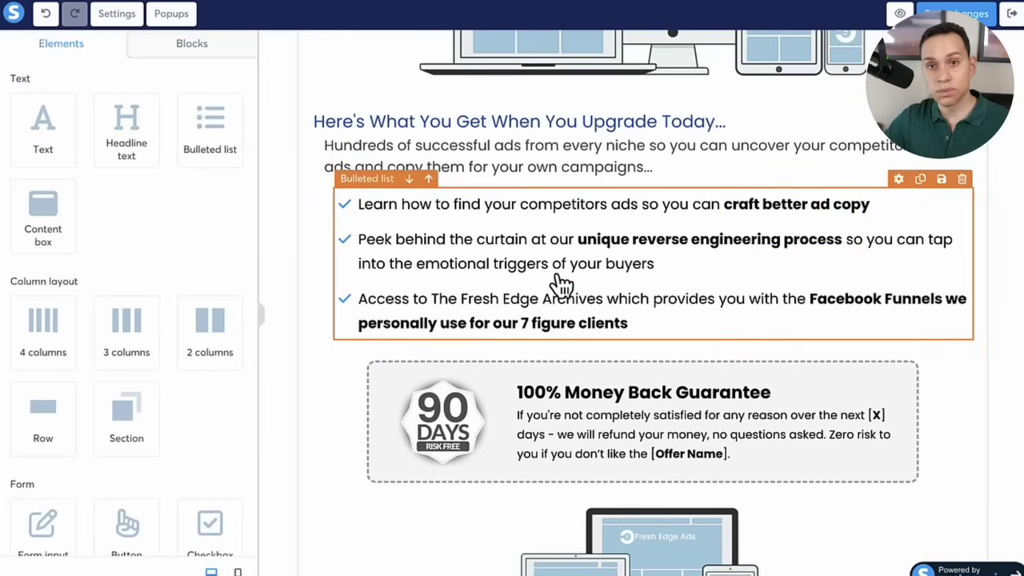
Replace the [X] placeholder in the money back guarantee text with 90, without the brackets.
scroll(384, 229, "up", 1)
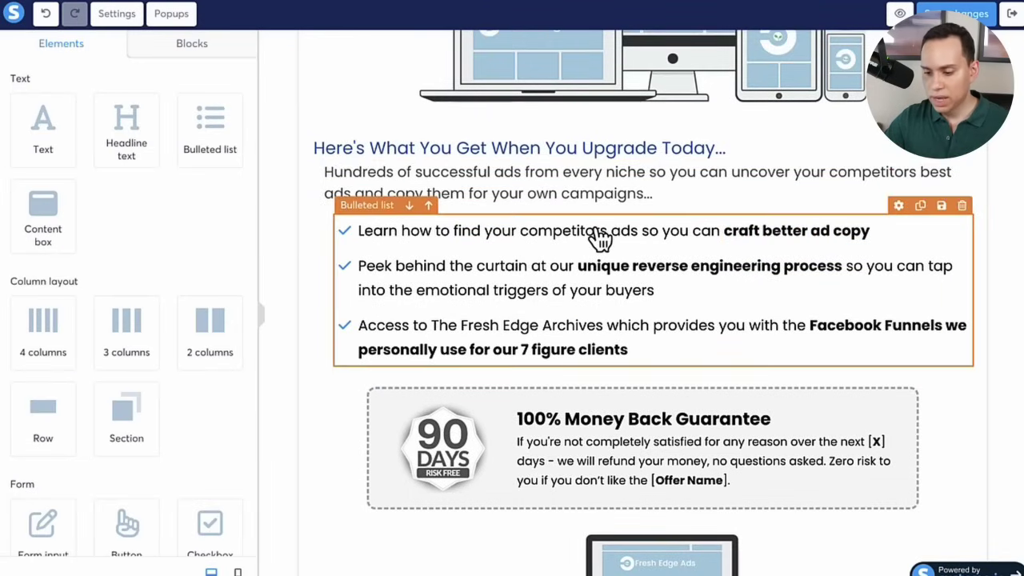
scroll(534, 304, "down", 3)
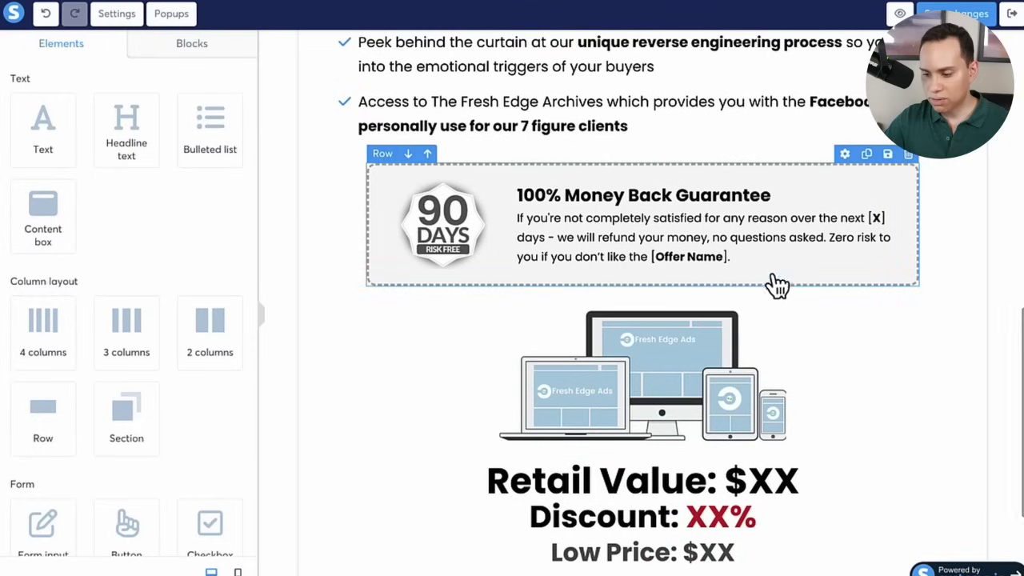
left_click(877, 217)
double_click(877, 217)
type("90")
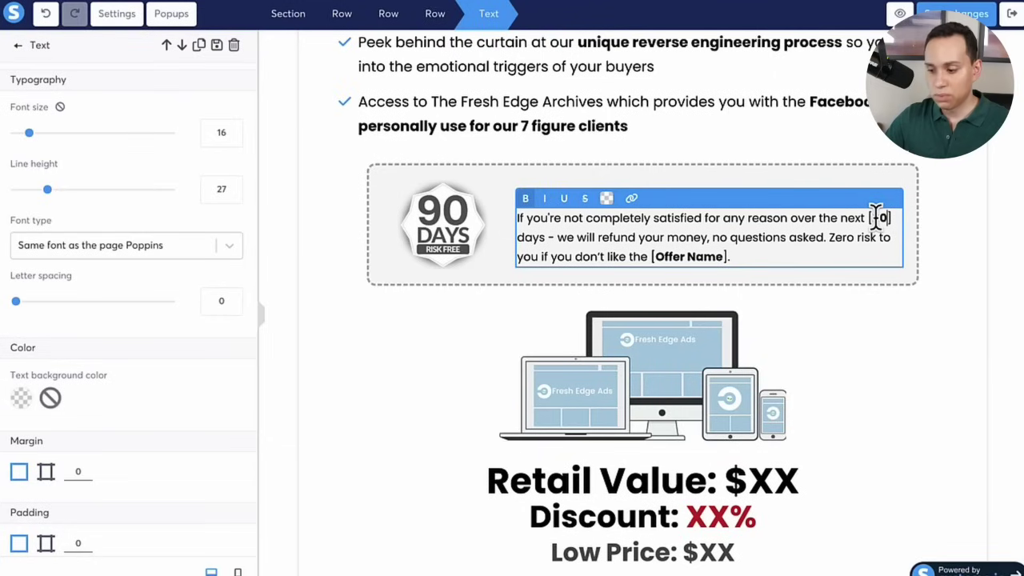
key("BackSpace")
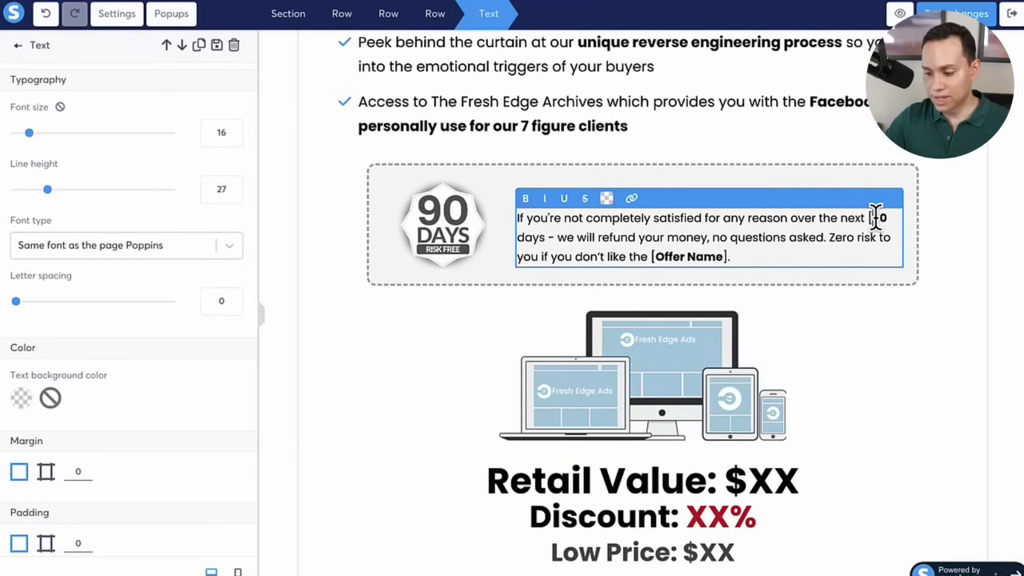
left_click(875, 217)
key("BackSpace")
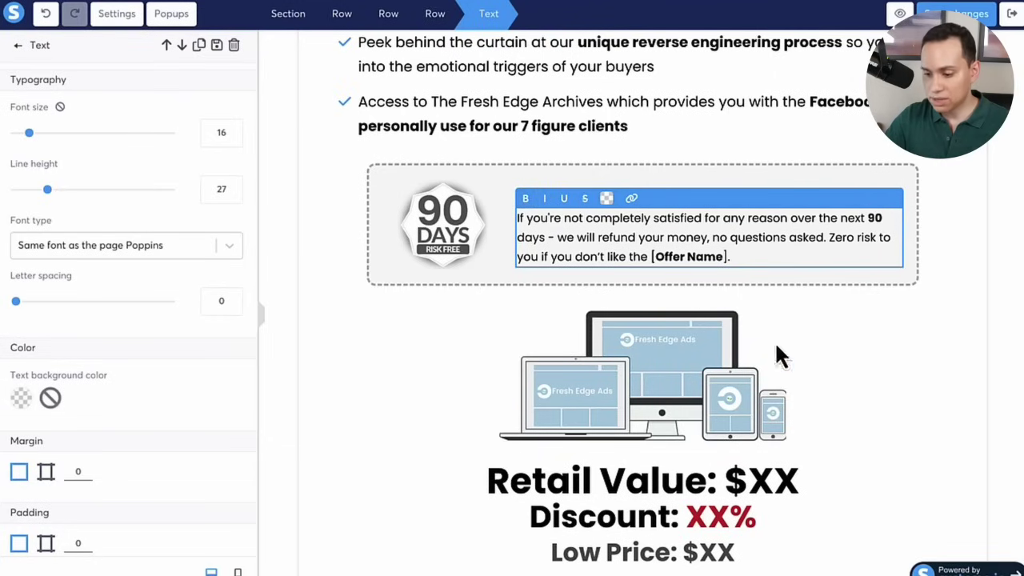
Replace the [Offer Name] placeholder in the guarantee text with "Facebook Ads Library" copied from the Google Docs example.
key("ctrl+Right")
scroll(496, 328, "down", 5)
left_click(609, 287)
left_click(513, 287, "shift")
key("ctrl+c")
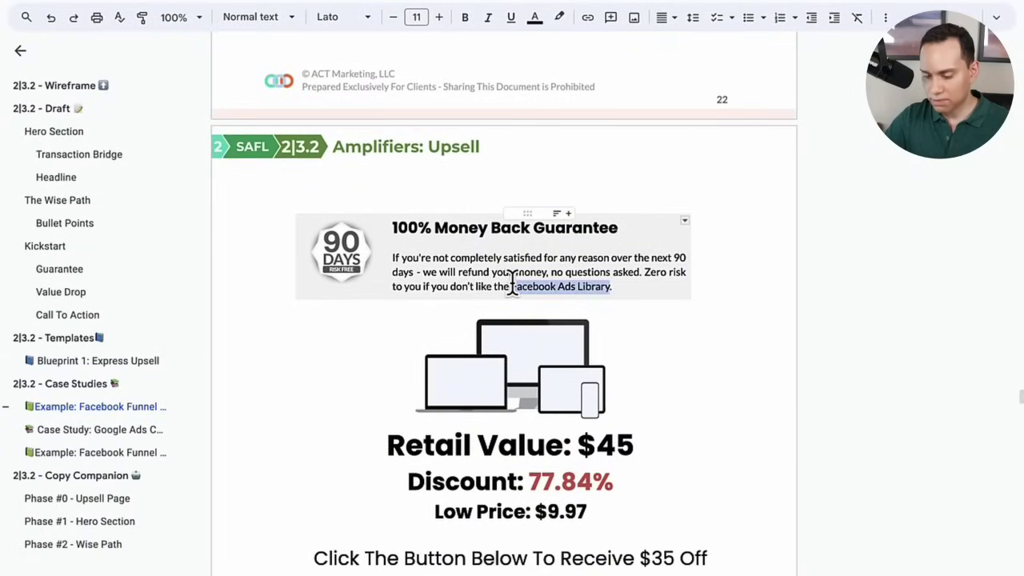
key("ctrl+Left")
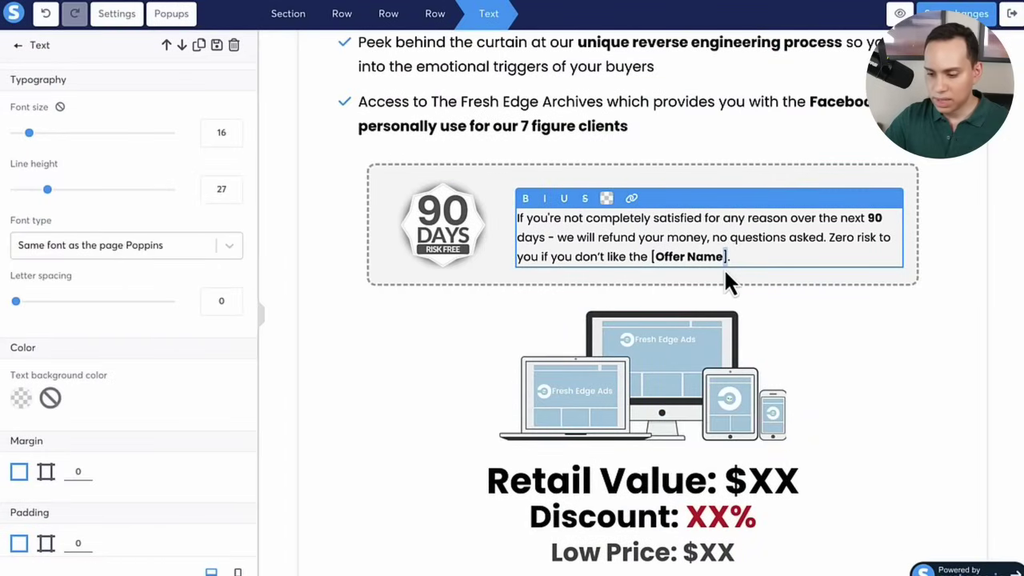
key("ctrl+shift+Left")
key("ctrl+shift+Left")
key("ctrl+shift+Left")
key("ctrl+v")
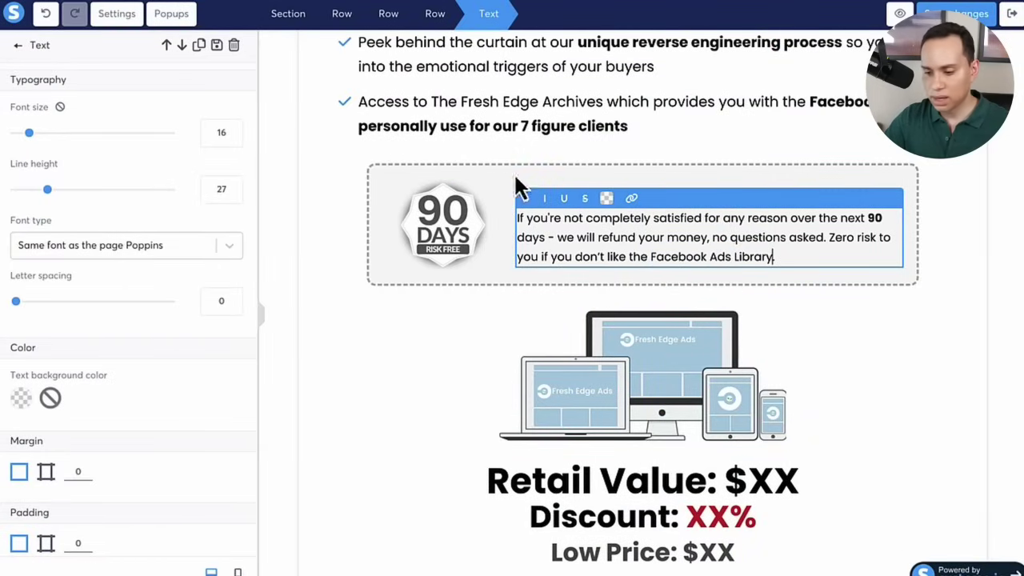
left_click(649, 136)
Copy the discount value "77.84%" from the pricing block of the Google Docs example.
scroll(655, 140, "down", 1)
scroll(656, 138, "down", 1)
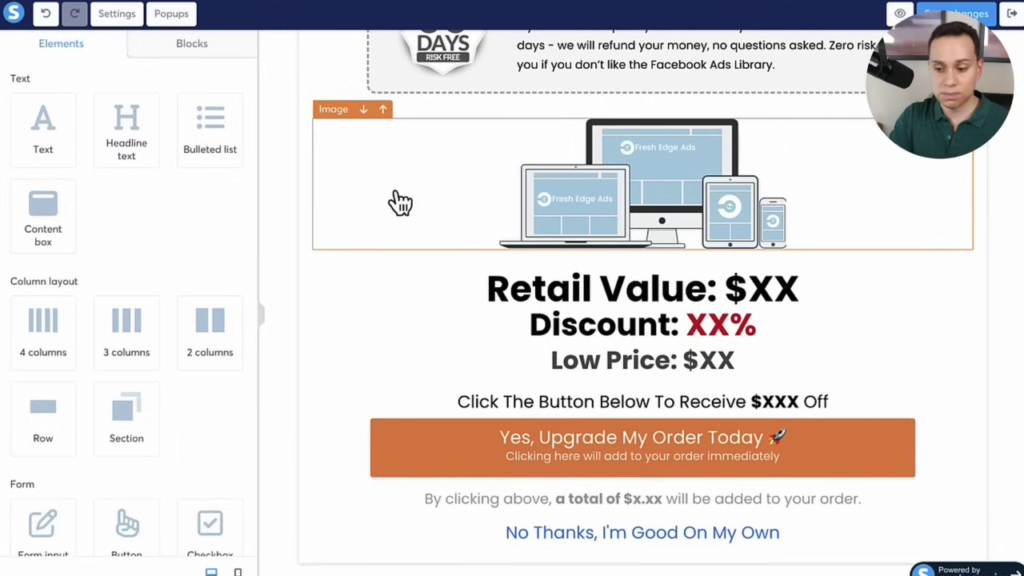
scroll(400, 202, "up", 10)
scroll(400, 203, "down", 3)
scroll(400, 202, "down", 6)
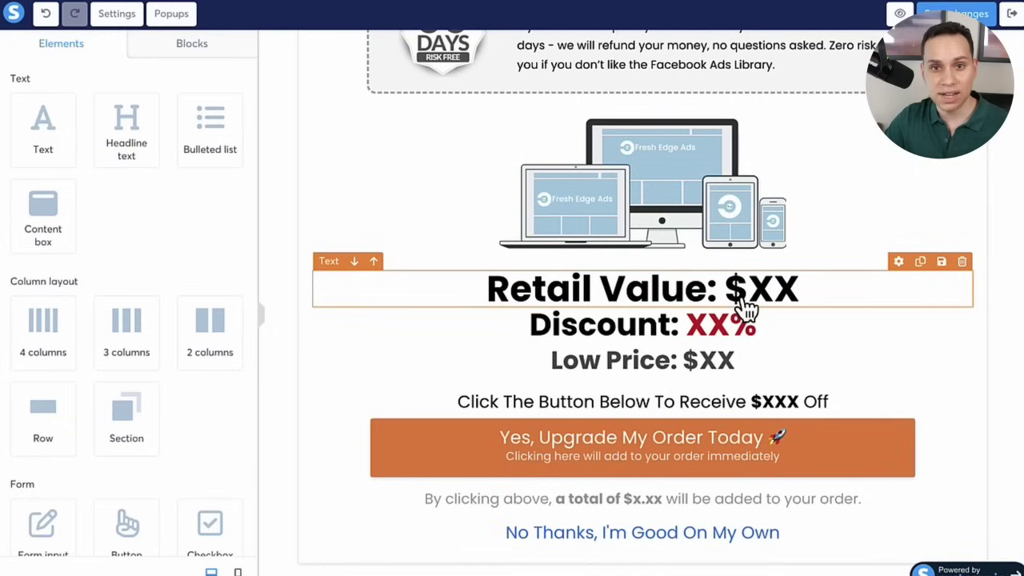
key("ctrl+Right")
scroll(610, 201, "down", 5)
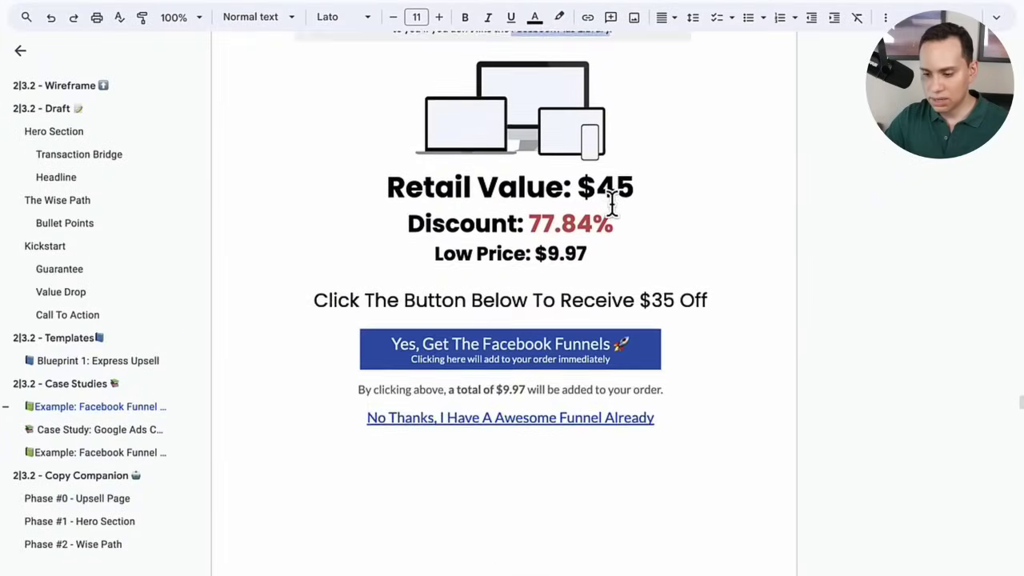
left_click(534, 164)
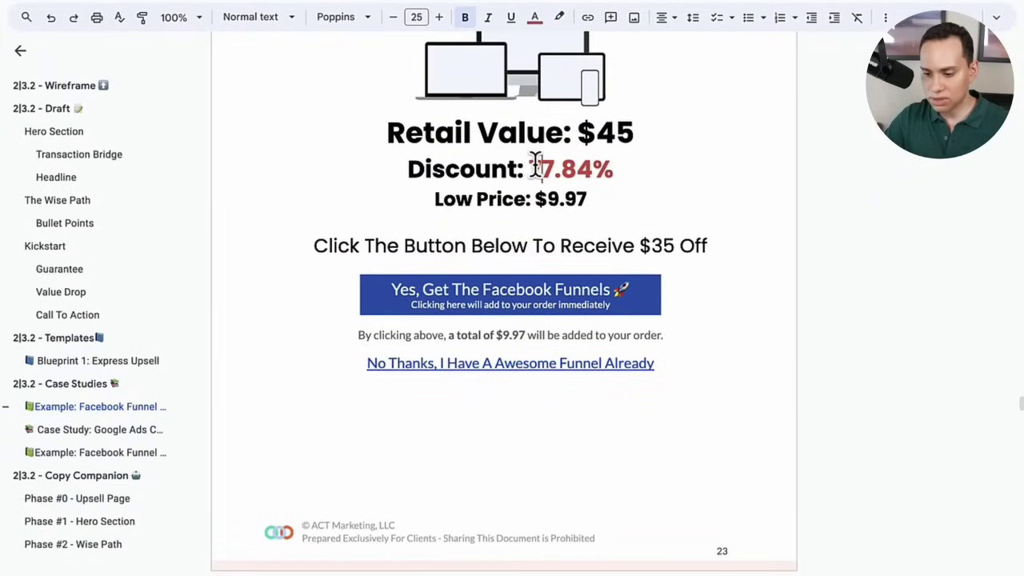
key("alt+Left")
key("alt+shift+Right")
key("ctrl+c")
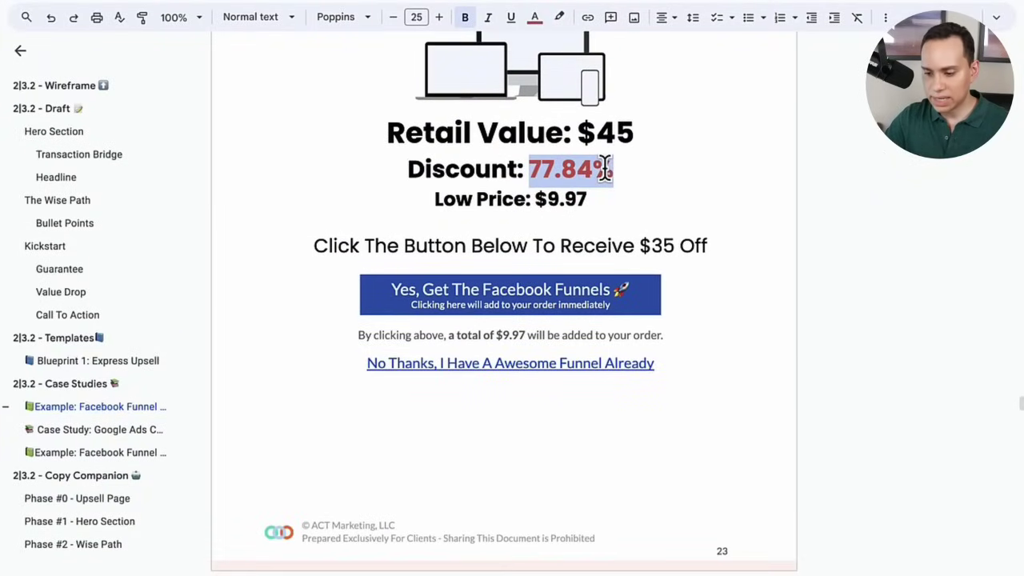
Replace the XX placeholder in the page's Retail Value line so it reads $45.
key("ctrl+Left")
left_click(752, 290)
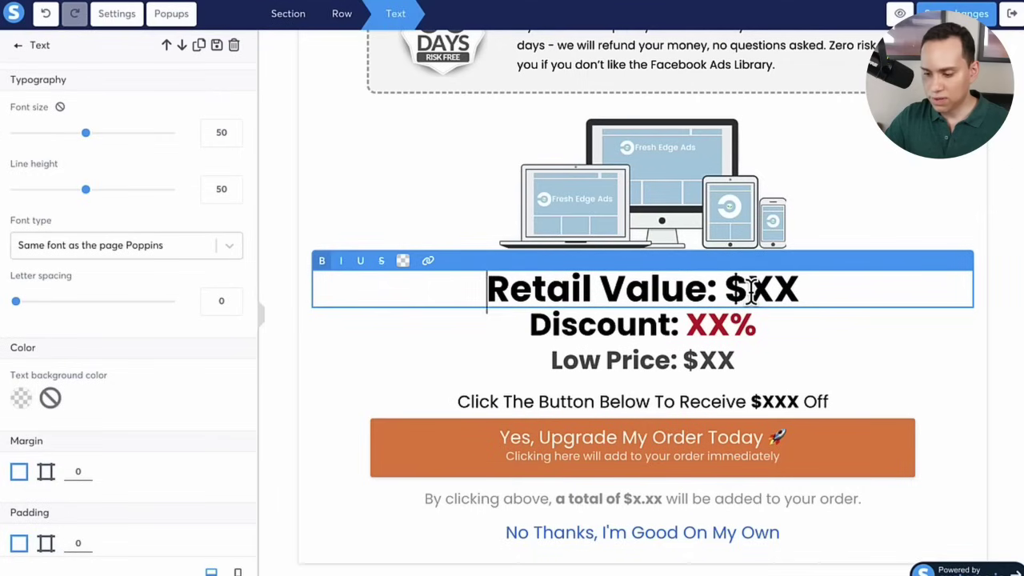
double_click(753, 291)
key("ctrl+v")
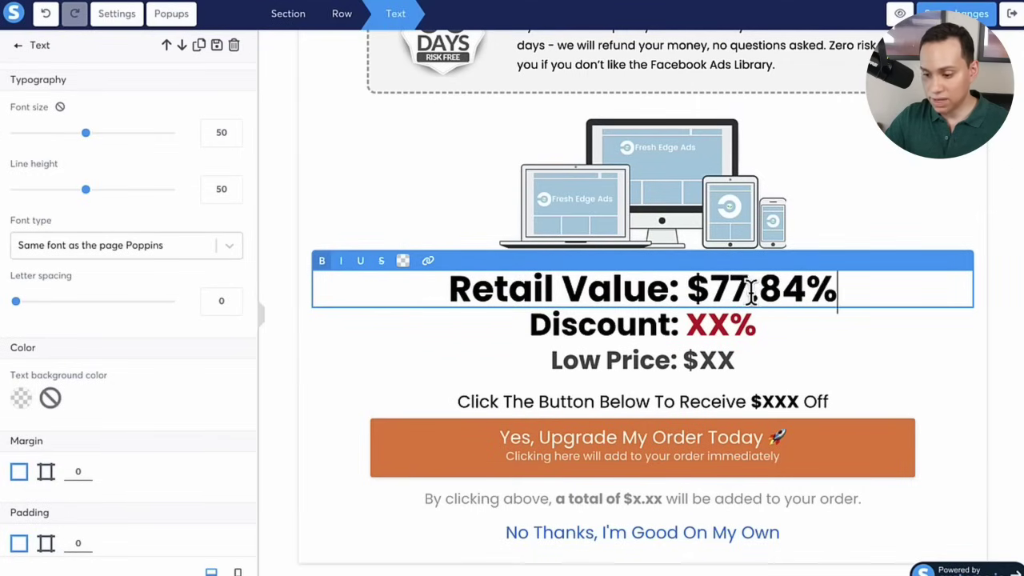
key("ctrl+z")
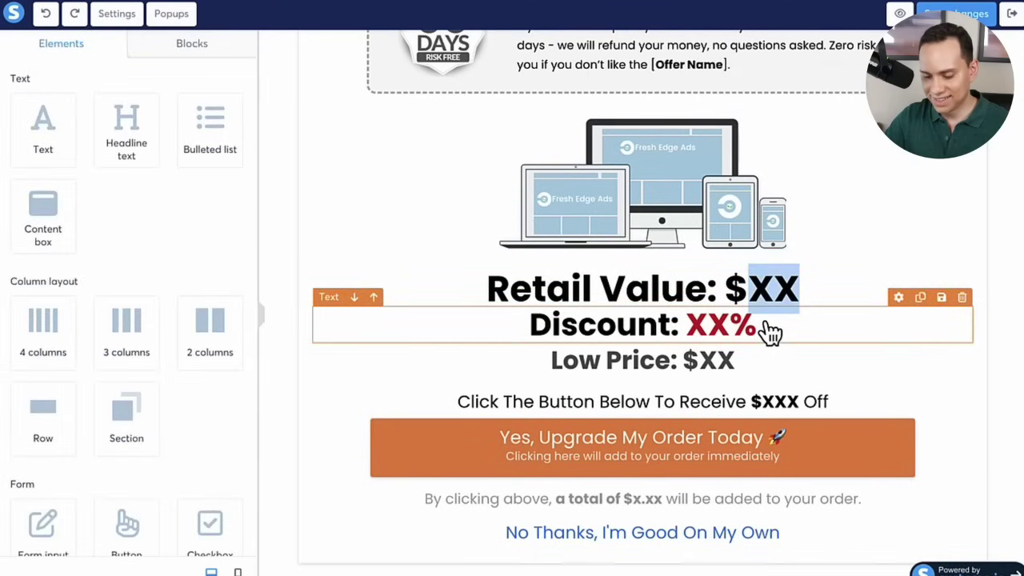
type("45")
Replace the XX% placeholder in the Discount line with the copied 77.84%, keeping a single percent sign.
double_click(719, 324)
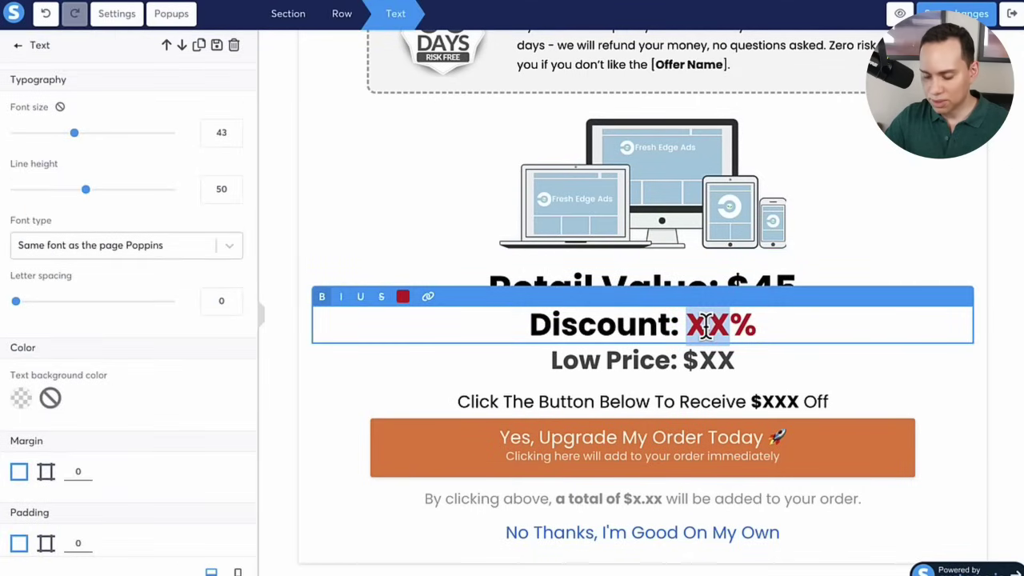
key("ctrl+v")
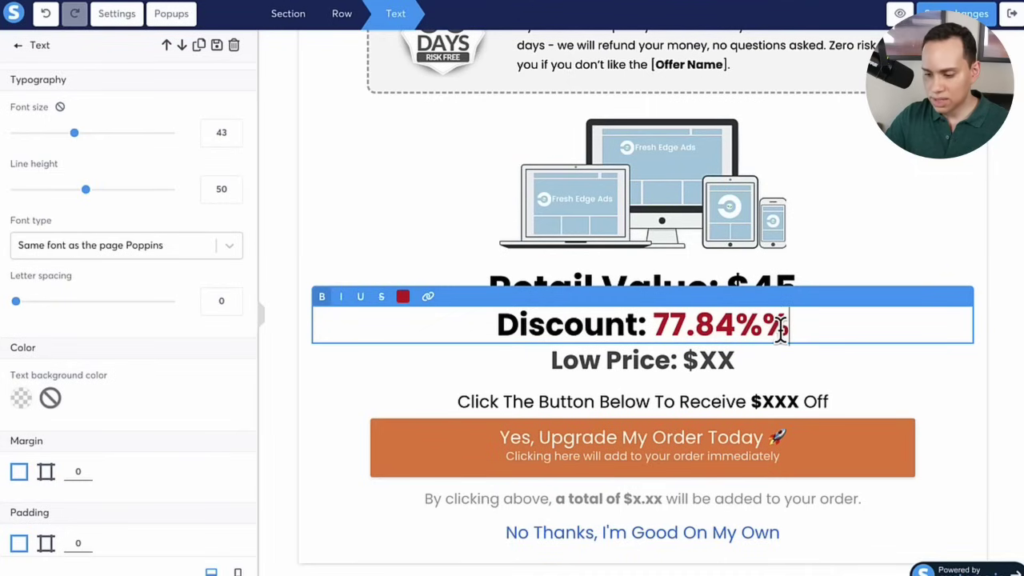
key("BackSpace")
Replace the XX placeholder in the Low Price line so it reads $9.97.
left_click(725, 368)
left_click(722, 356)
key("ctrl+a")
key("End")
type("9.97")
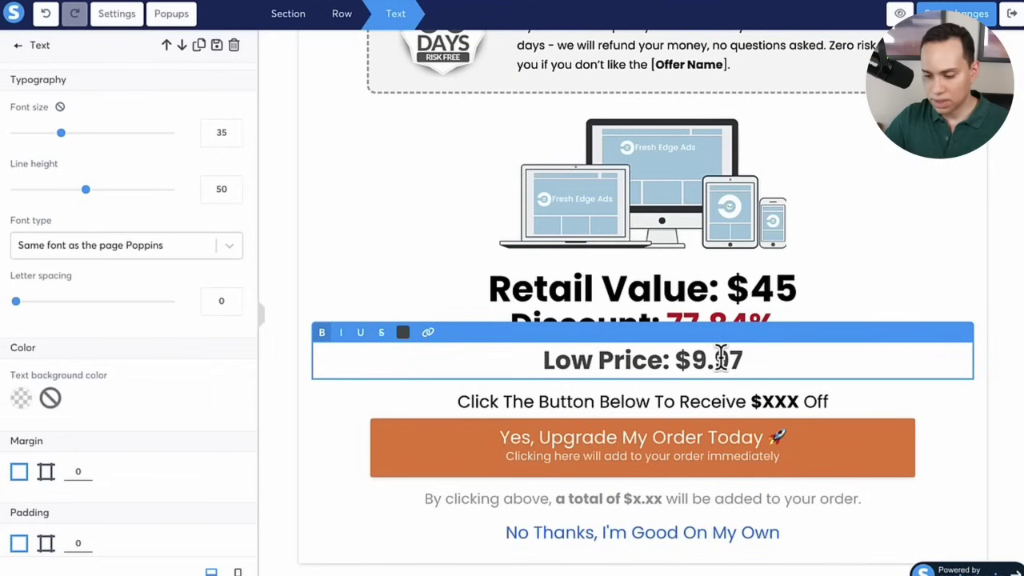
Try to replace the x.xx placeholder in the "By clicking above" line with 9.97.
left_click(645, 497)
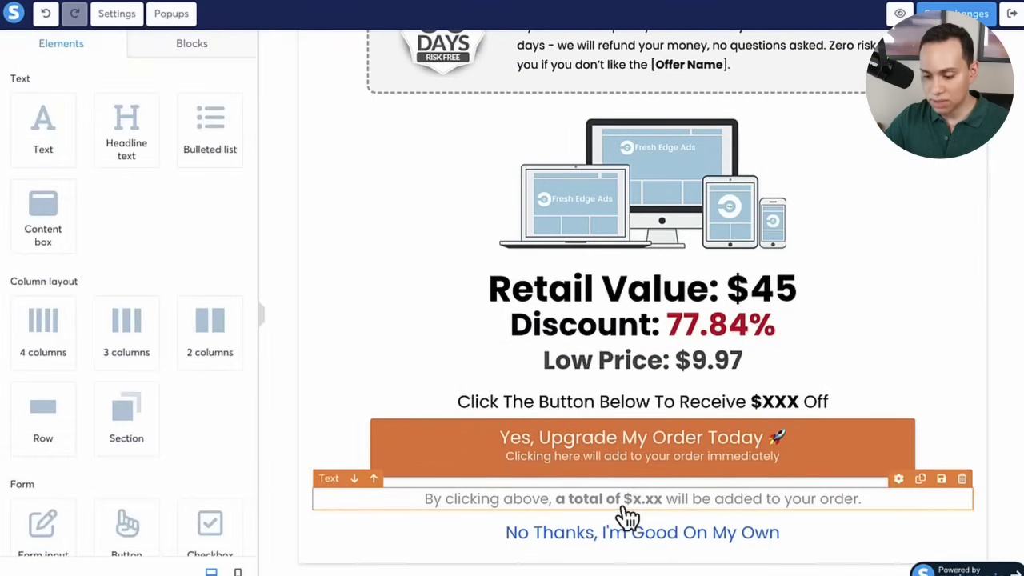
left_click(644, 498)
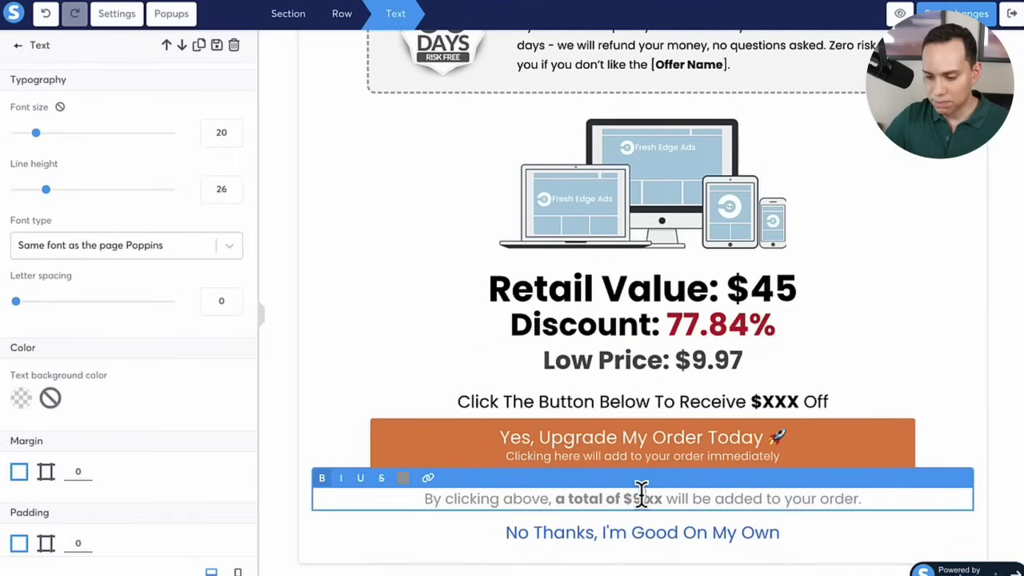
type(".97")
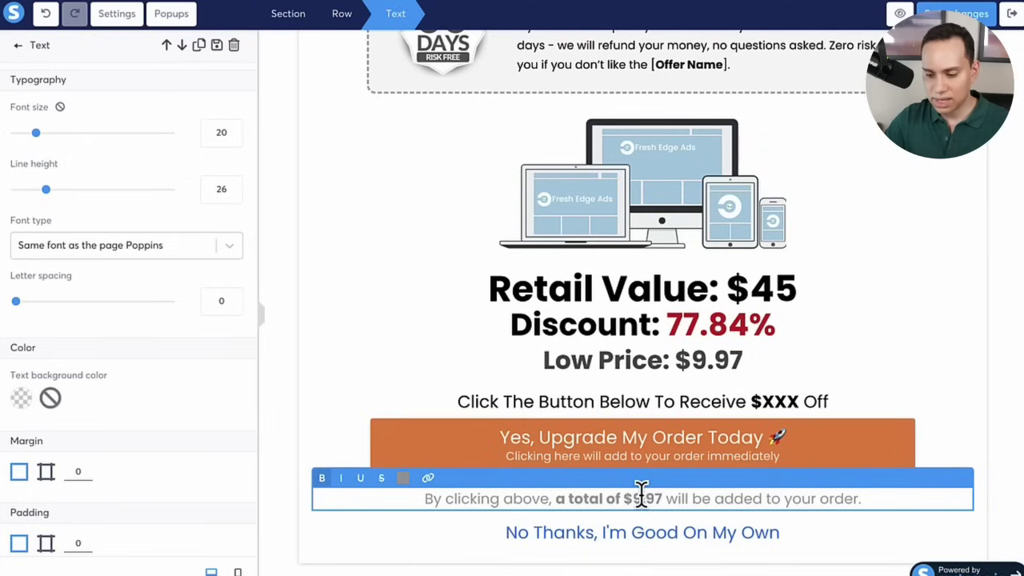
key("Escape")
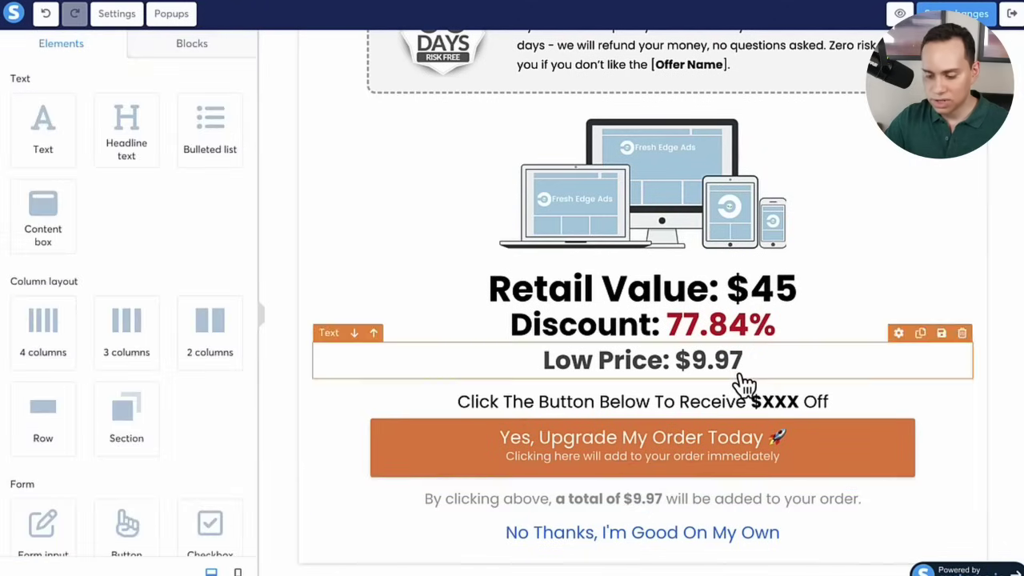
Set the savings amount in the "Click The Button Below To Receive" line to $35, as in the Google Docs example.
key("alt+Tab")
left_click(647, 245)
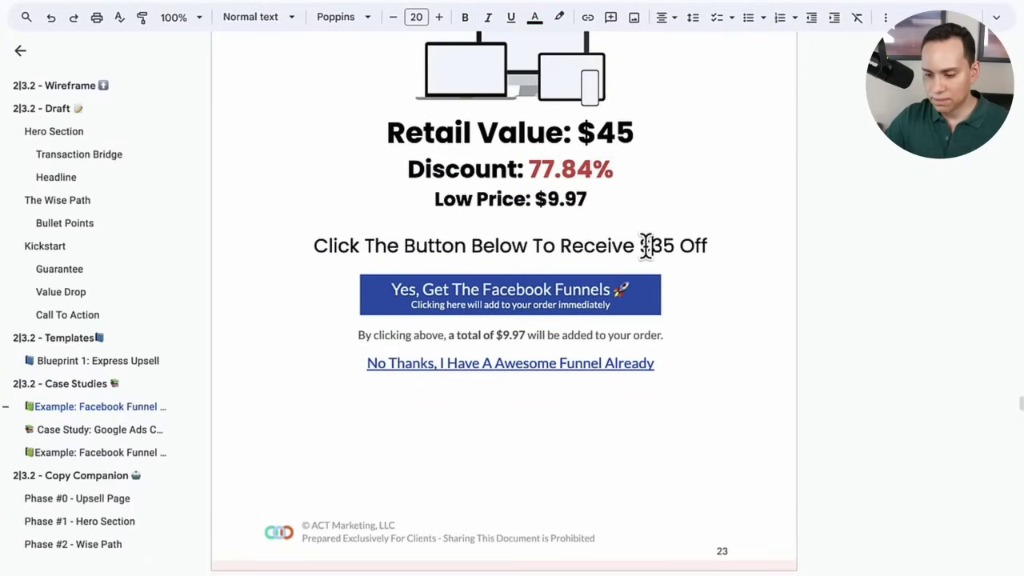
key("alt+Tab")
left_click(792, 406)
double_click(788, 401)
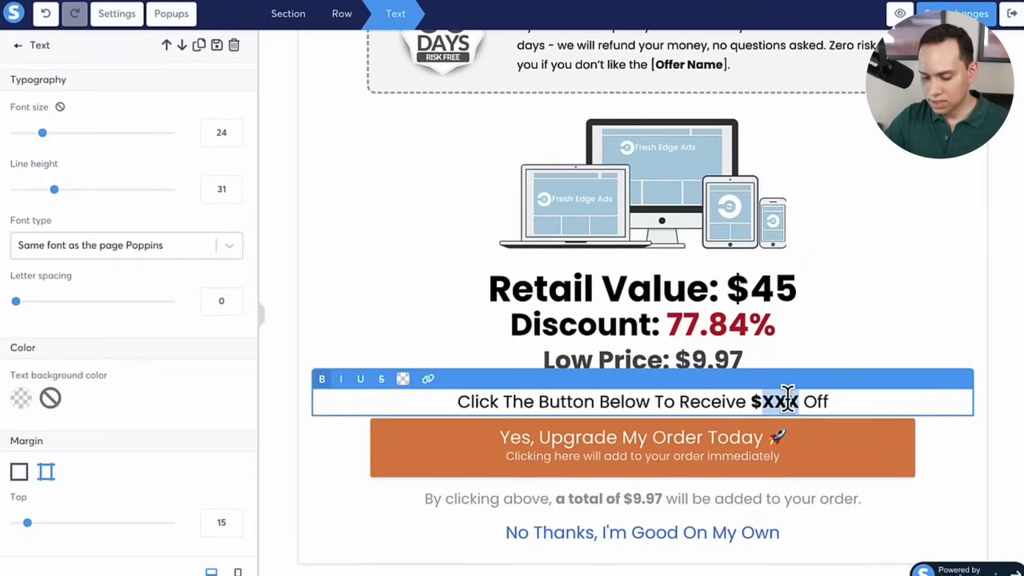
type("$35")
key("Escape")
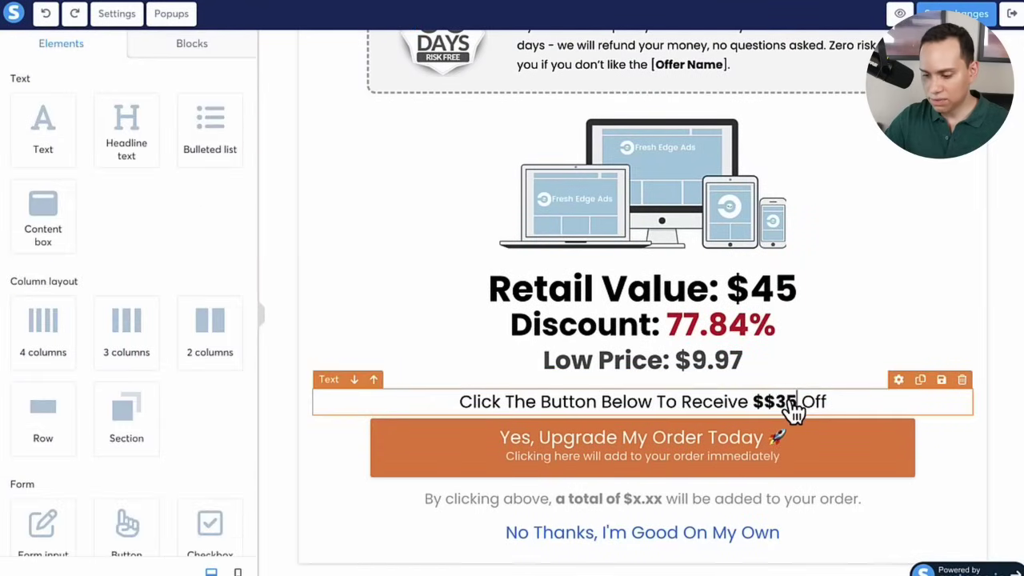
left_click(773, 410)
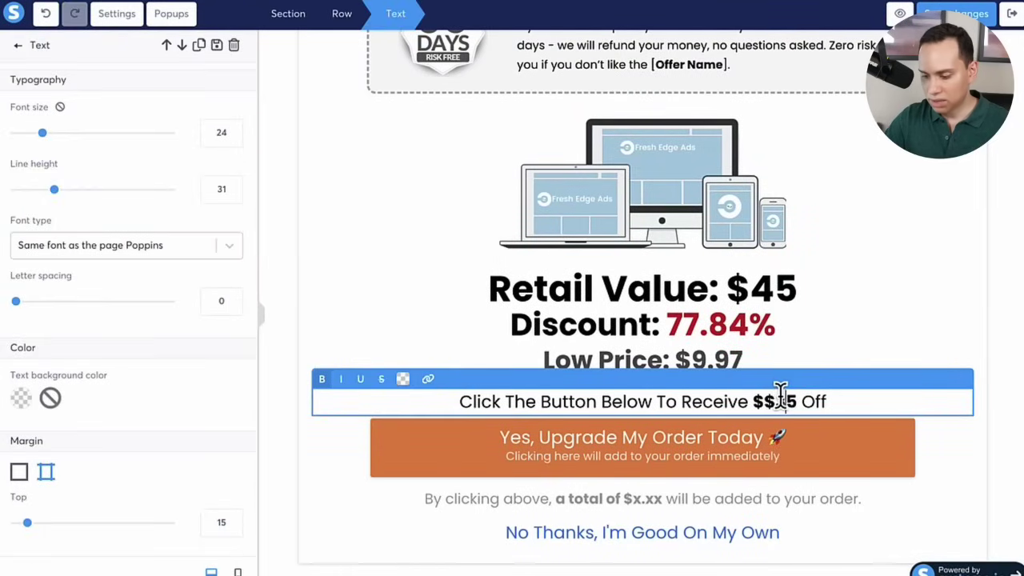
key("BackSpace")
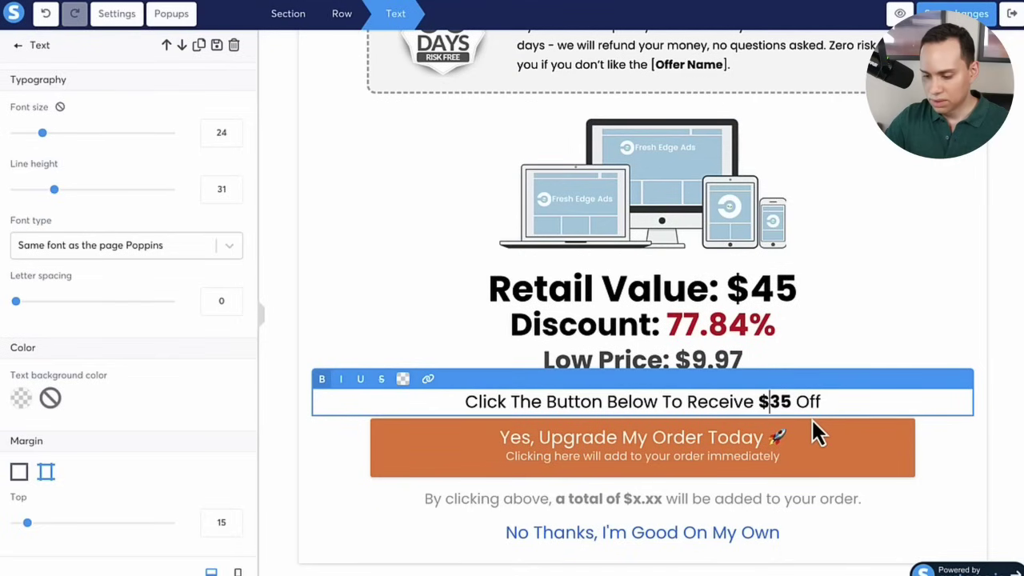
key("Escape")
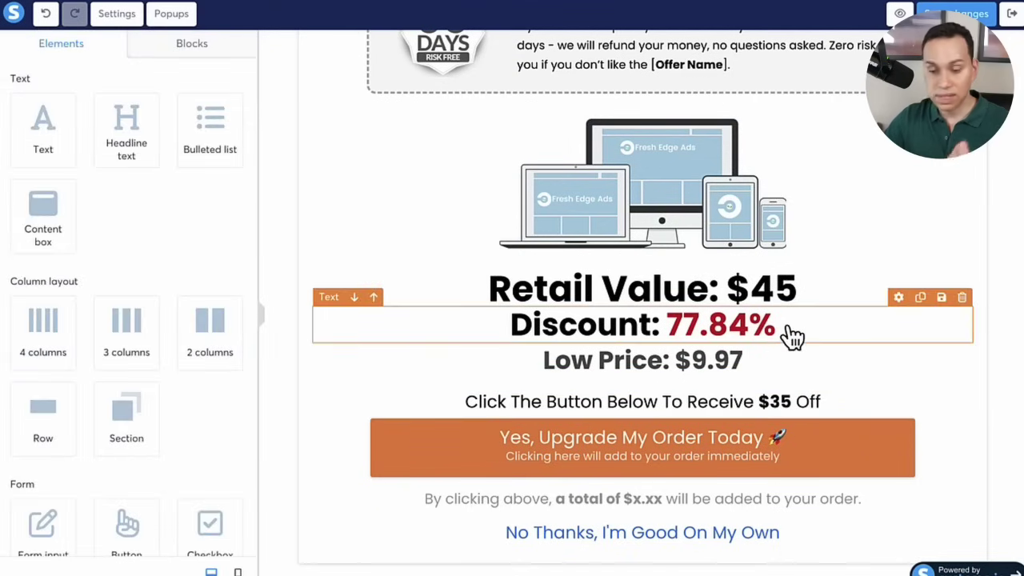
Insert a 2 columns layout between the "Click The Button Below" line and the orange upgrade button.
scroll(792, 336, "up", 10)
scroll(792, 336, "down", 8)
scroll(792, 337, "down", 2)
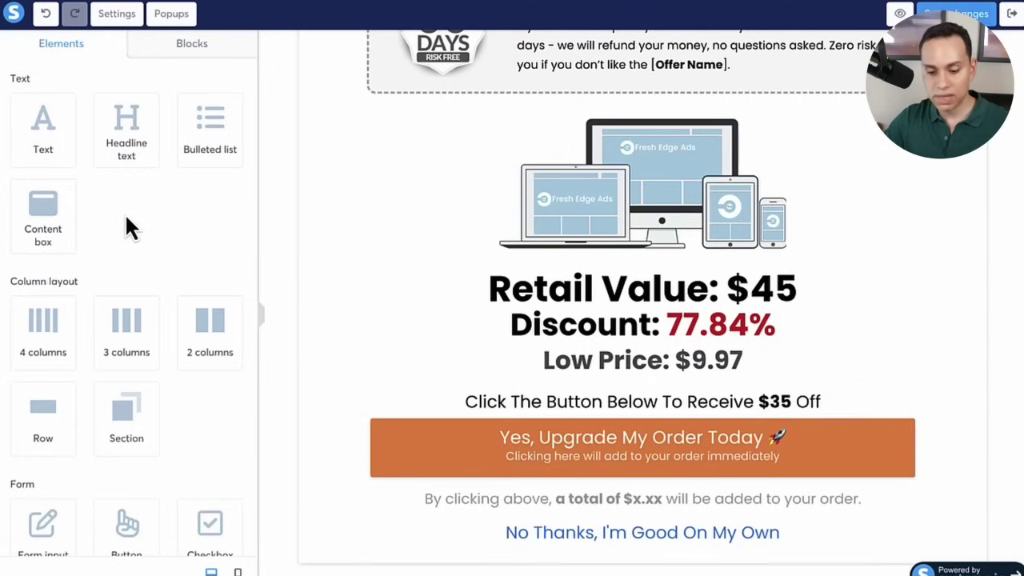
scroll(125, 213, "down", 5)
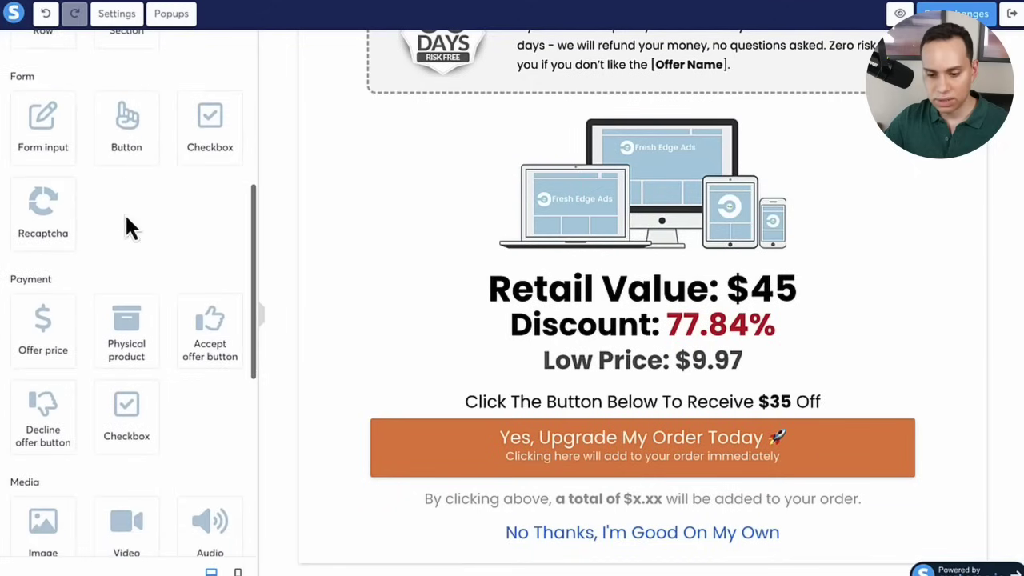
scroll(162, 170, "down", 5)
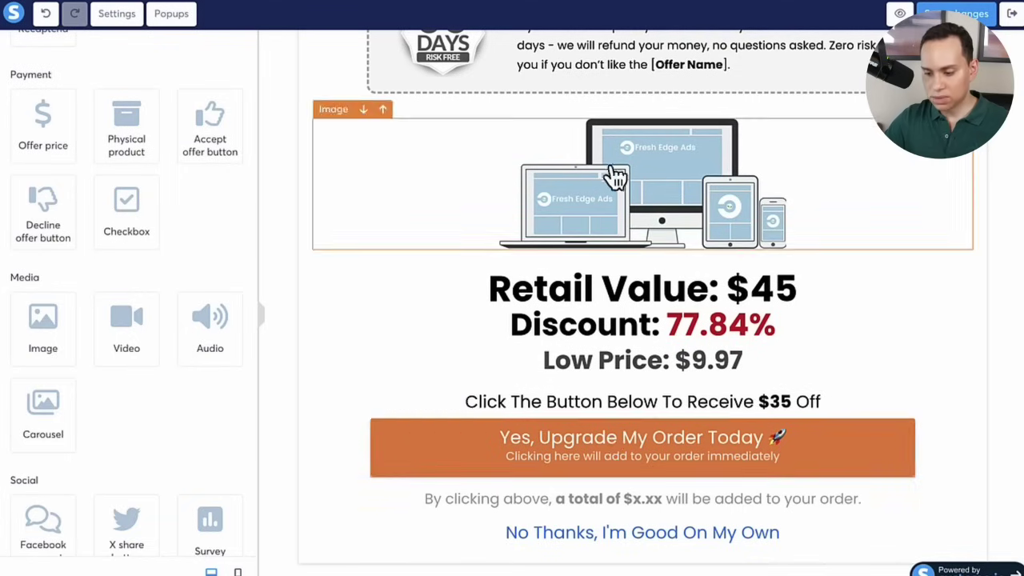
scroll(170, 280, "up", 5)
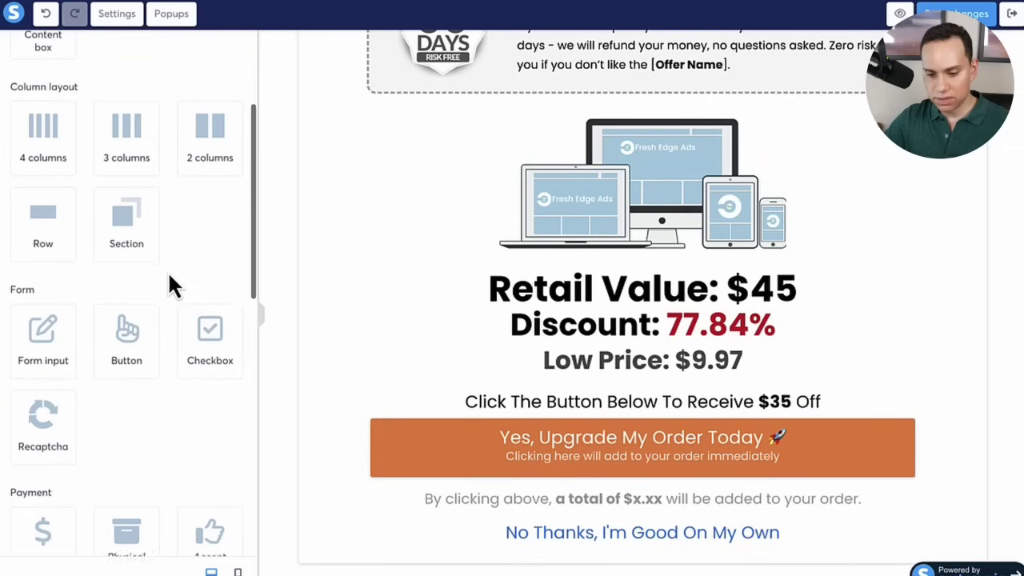
left_click_drag(190, 121, 623, 413)
scroll(485, 422, "down", 1)
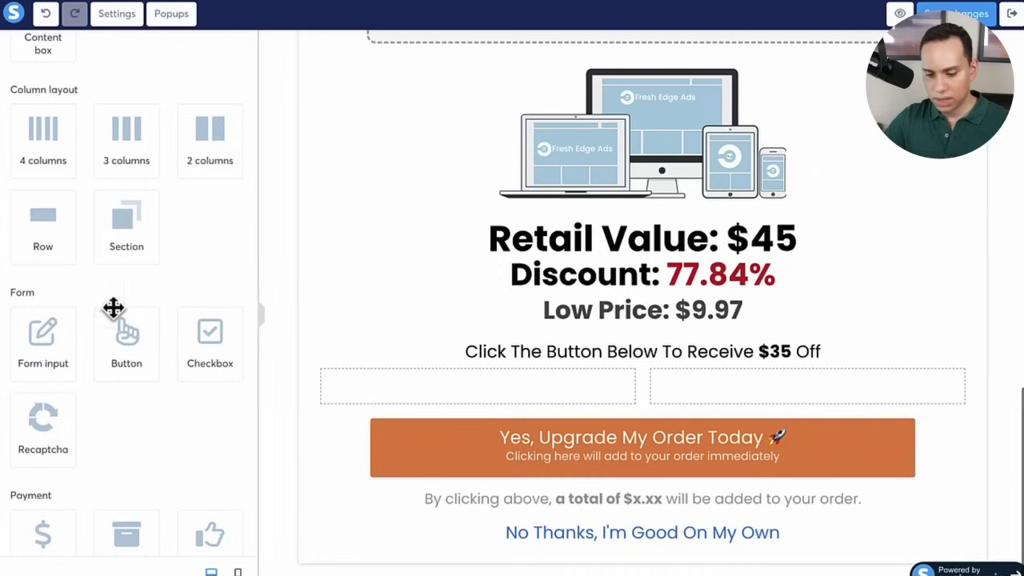
Add an Accept offer button to the first column and a Decline offer button to the second column.
scroll(110, 245, "down", 5)
left_click_drag(210, 157, 464, 393)
left_click_drag(41, 263, 784, 400)
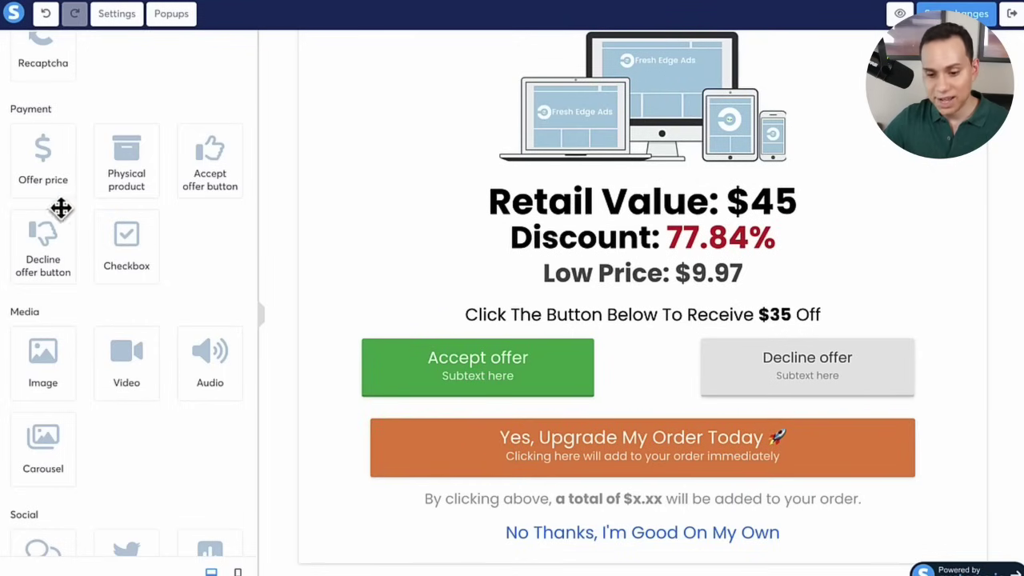
Try an Offer price element below the orange upgrade button and delete it.
left_click_drag(50, 162, 635, 485)
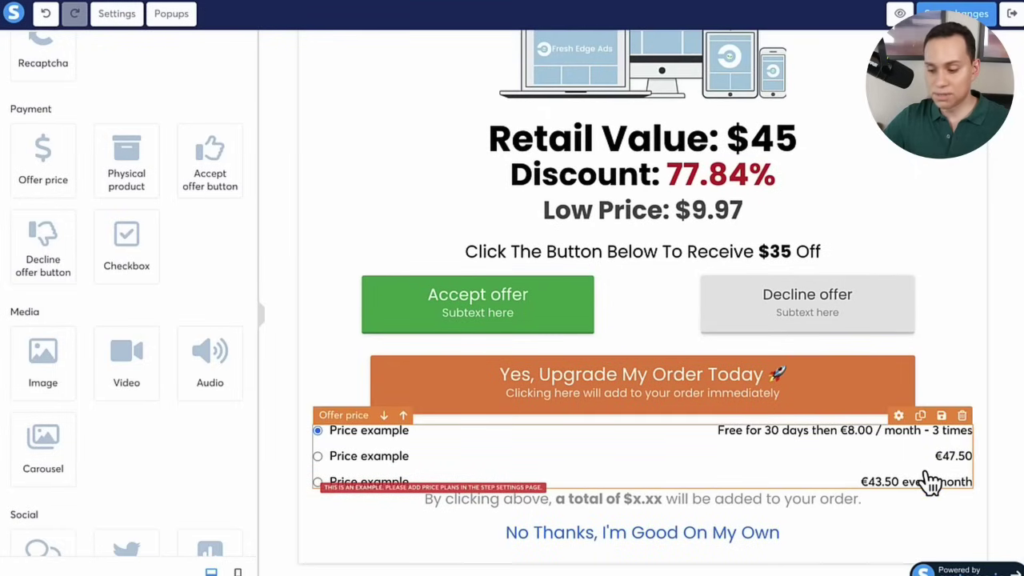
left_click(964, 417)
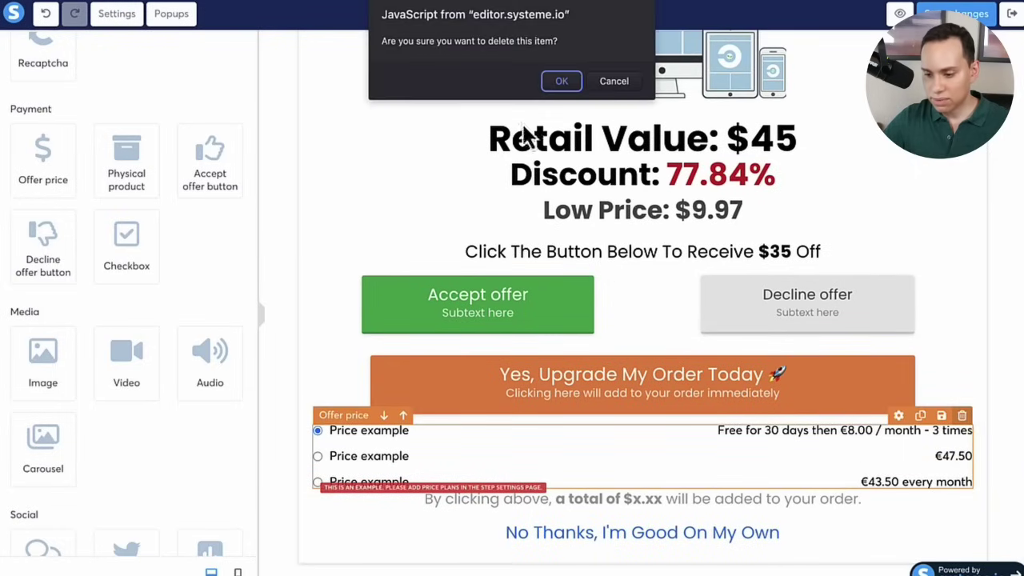
left_click(562, 80)
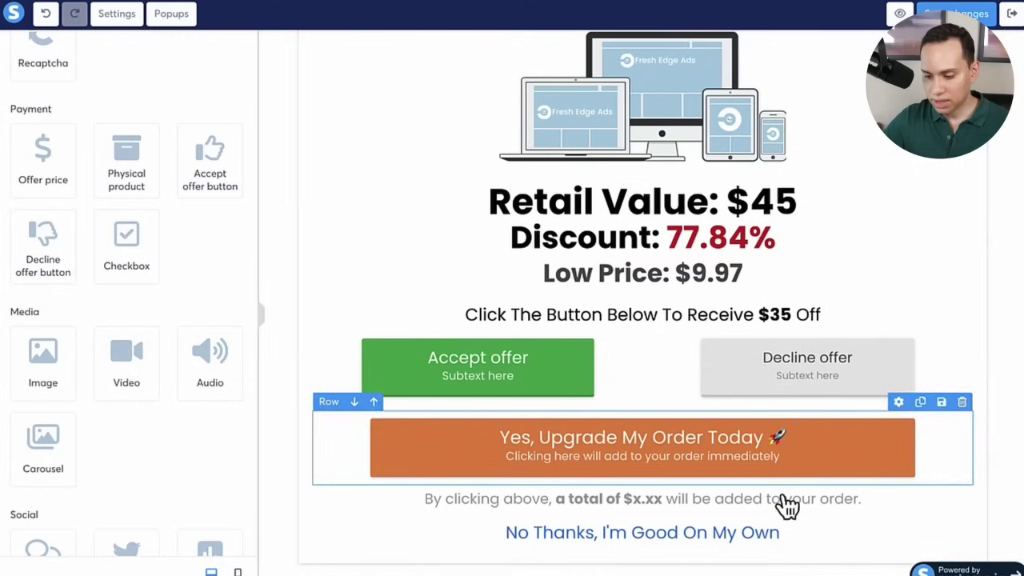
Fill in the total in the "By clicking above" line so it reads $9.97.
left_click(642, 502)
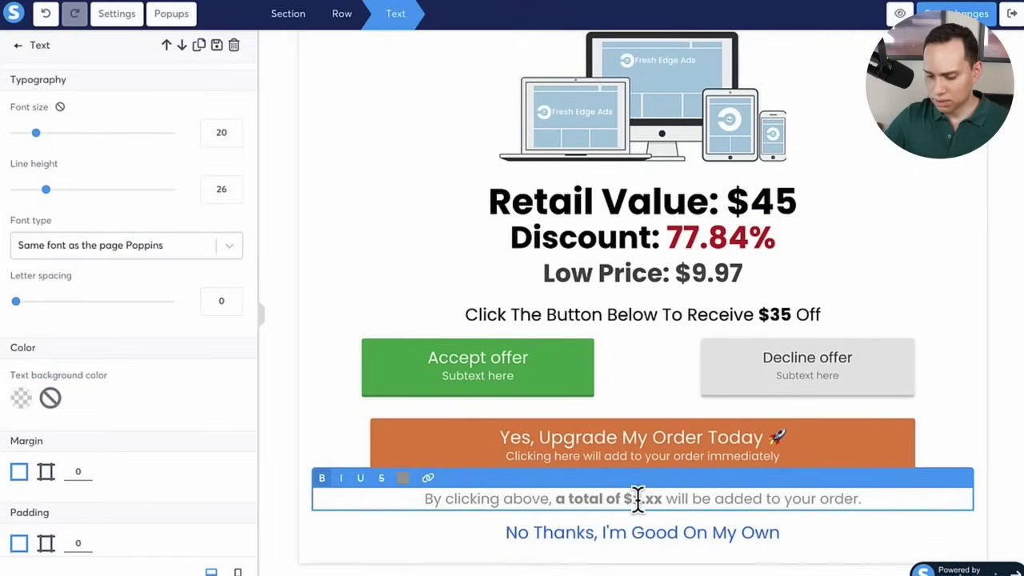
type("9.97")
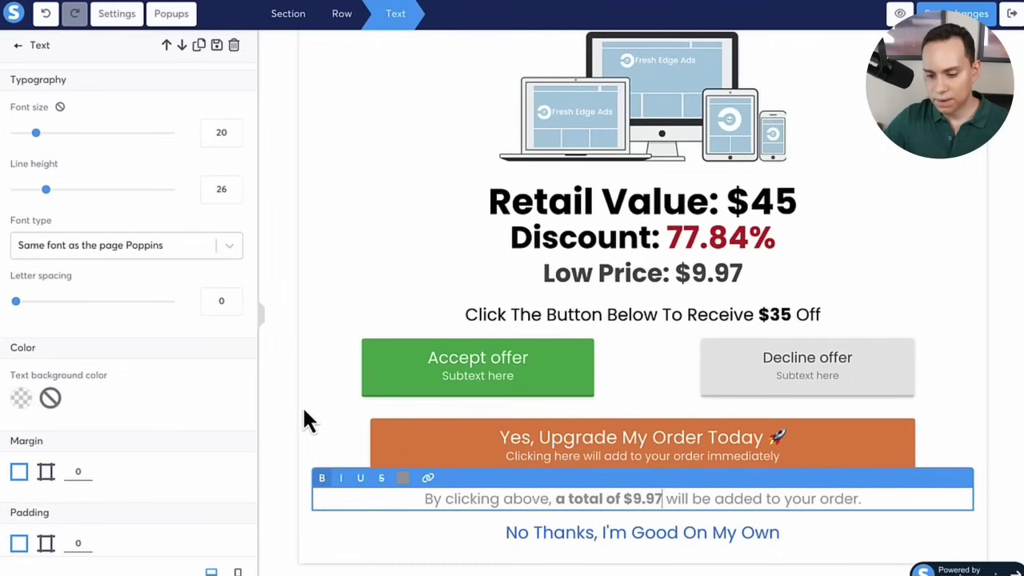
left_click(304, 412)
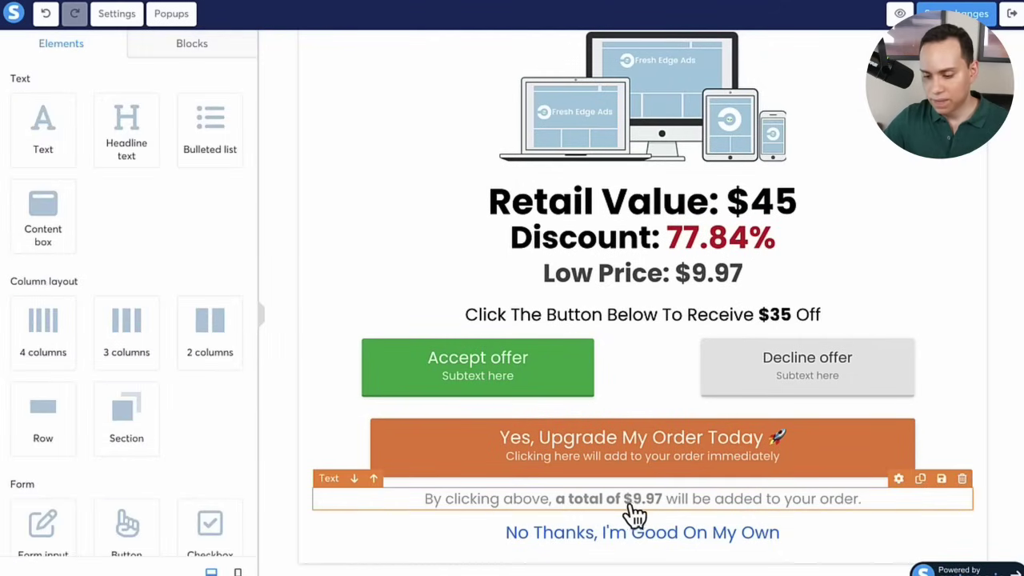
Insert an empty row between the bullet list and the money back guarantee box.
scroll(665, 420, "up", 3)
scroll(665, 420, "up", 9)
scroll(637, 380, "down", 6)
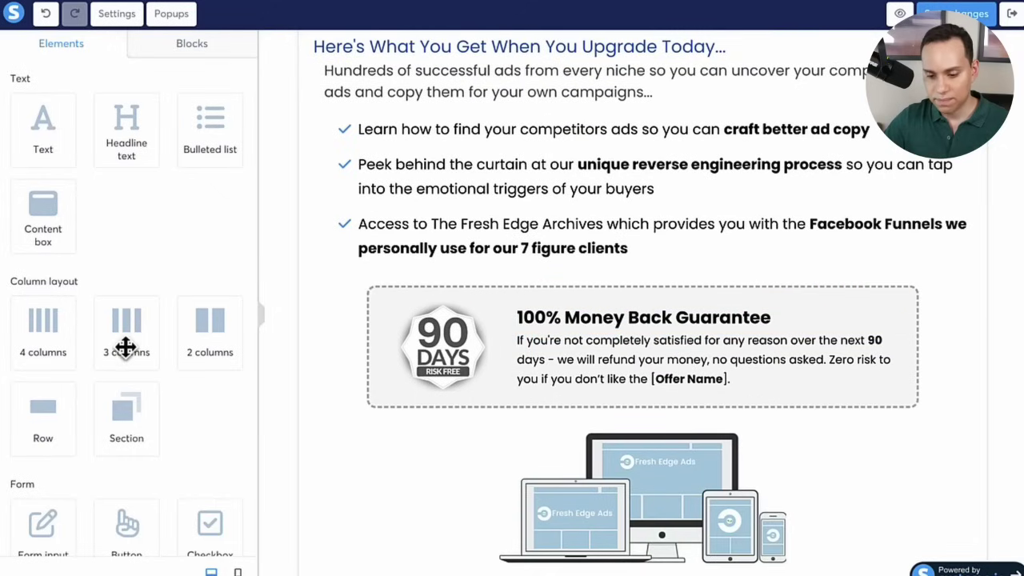
left_click_drag(50, 416, 492, 245)
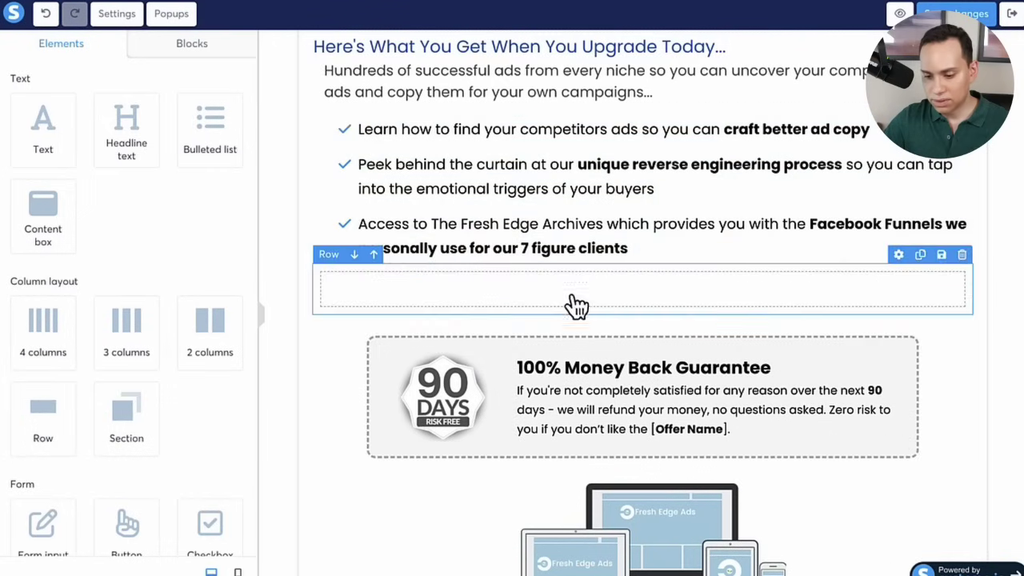
Add the Testimonials block "Card items with round image at the bottom" as a new section at the end of the page.
left_click(179, 46)
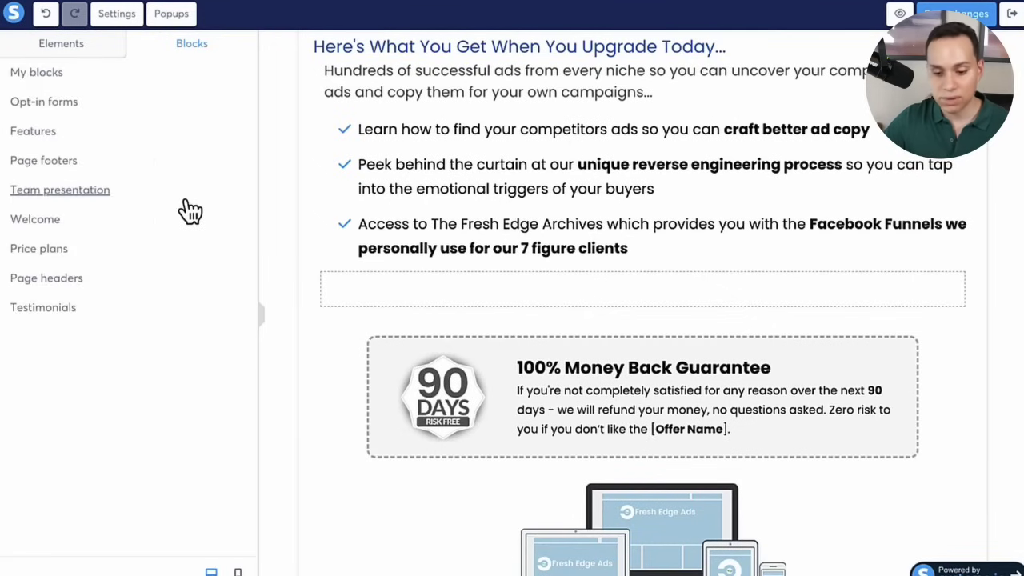
left_click(67, 312)
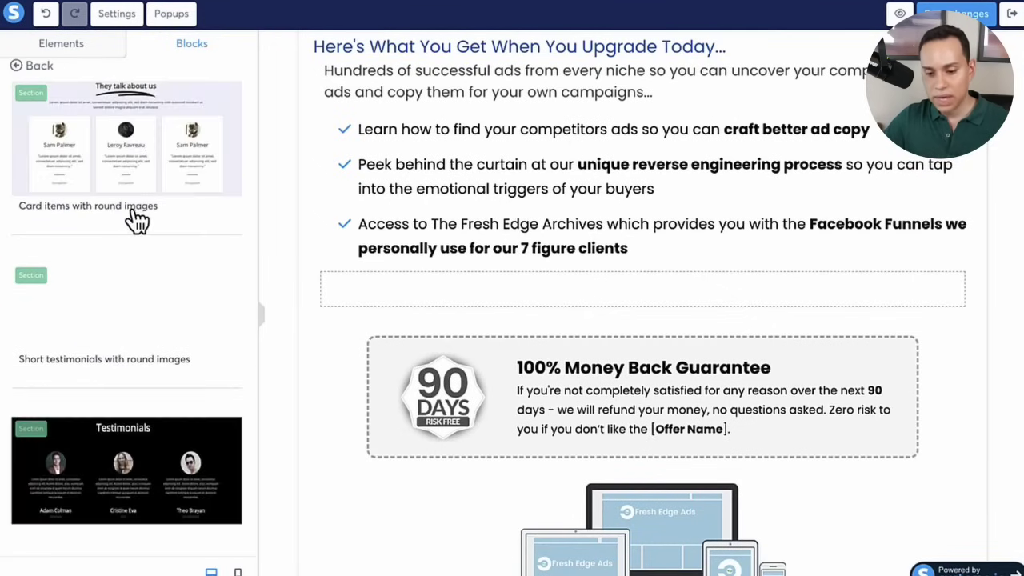
scroll(125, 178, "down", 2)
scroll(126, 179, "down", 8)
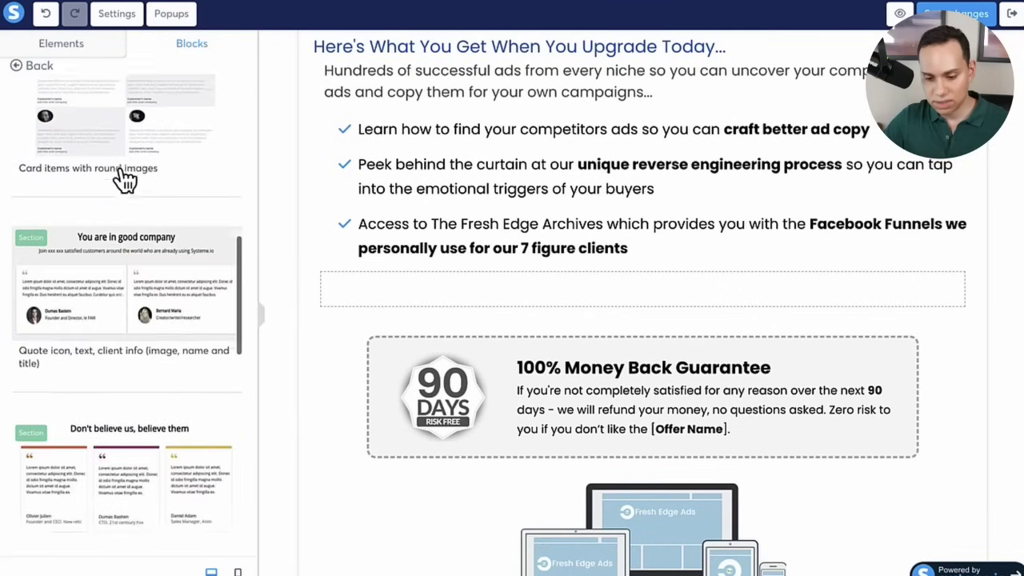
left_click_drag(152, 429, 119, 461)
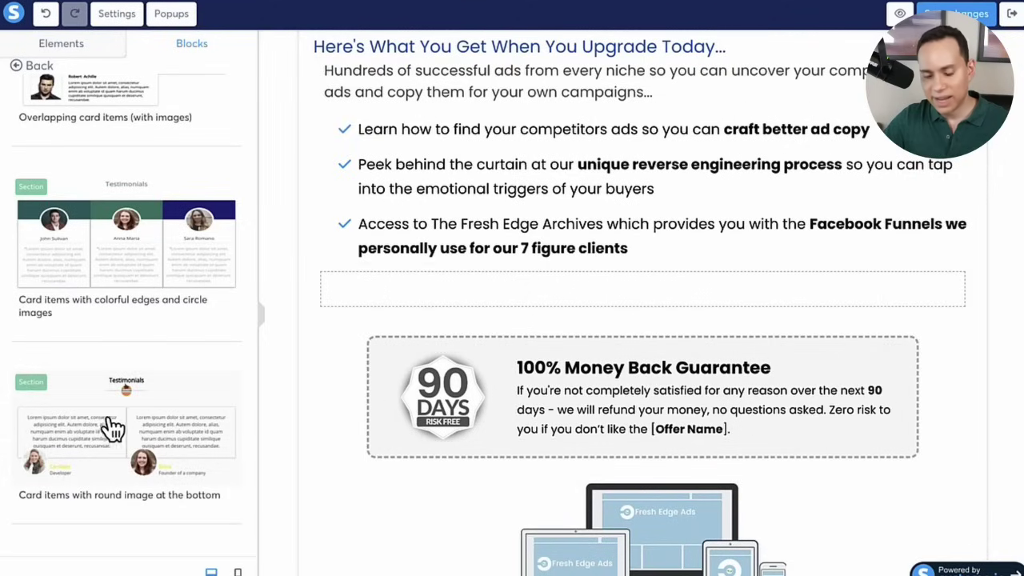
scroll(895, 356, "down", 10)
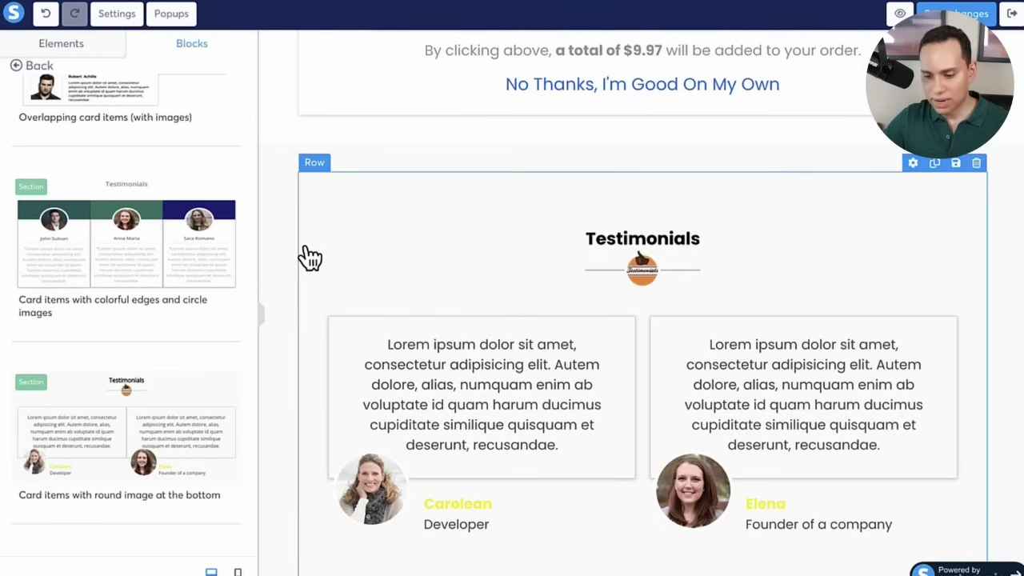
Move the Testimonials row up from its own section to directly below the money back guarantee box.
left_click_drag(325, 246, 476, 59)
left_click_drag(430, 46, 330, 84)
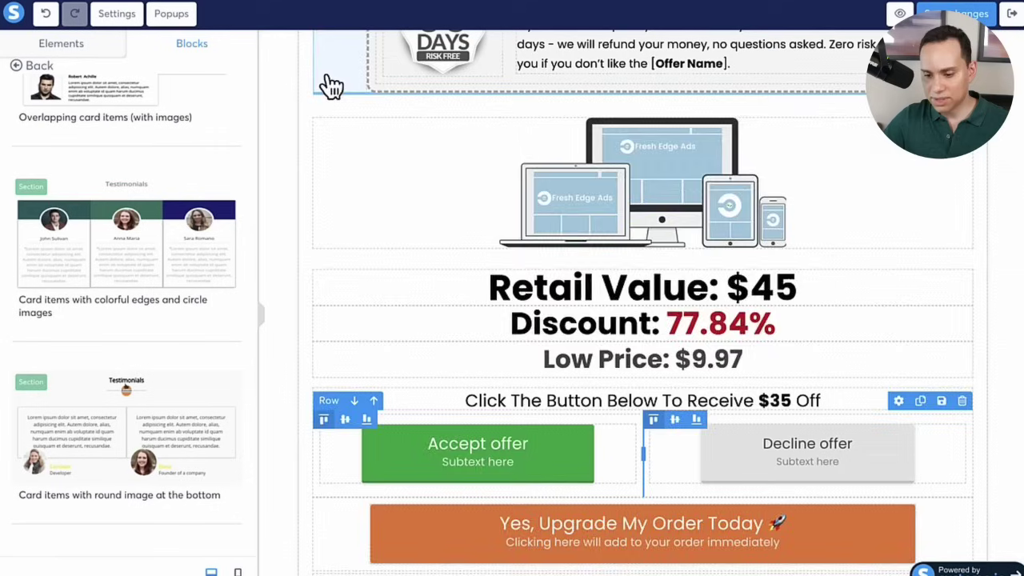
scroll(560, 327, "up", 5)
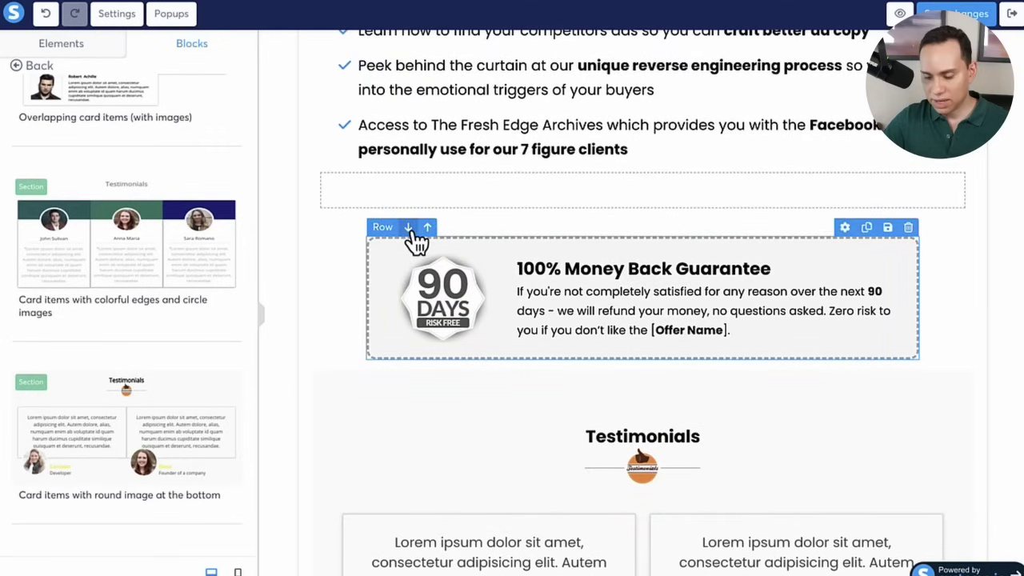
Move the money back guarantee row below the testimonials and delete the empty row under the bullet list.
left_click(409, 228)
left_click(965, 159)
left_click(564, 78)
scroll(404, 256, "down", 2)
scroll(404, 256, "down", 2)
scroll(560, 240, "down", 2)
scroll(582, 260, "up", 3)
scroll(544, 240, "up", 2)
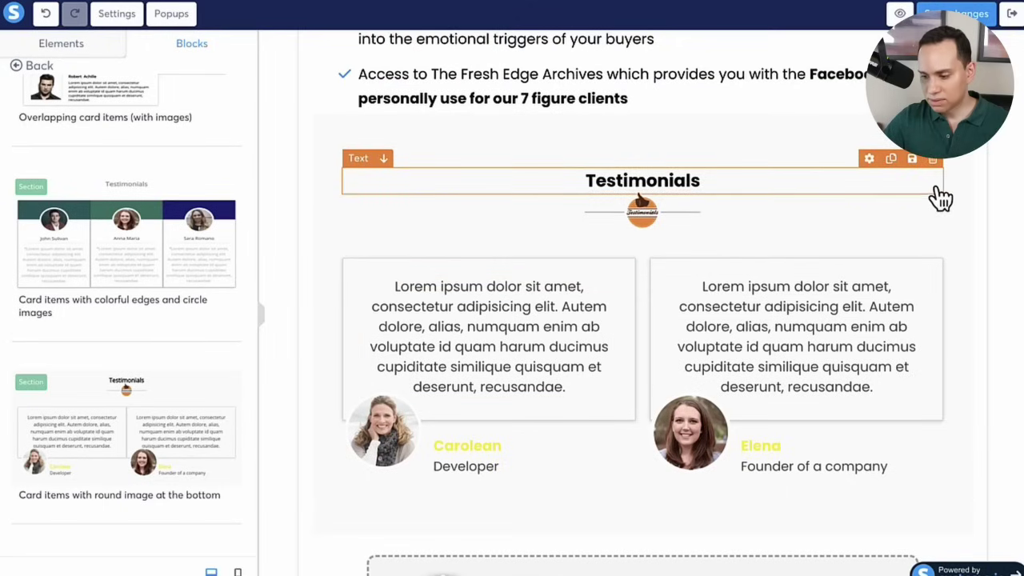
Delete the divider image with the Testimonials logo below the Testimonials heading.
left_click(916, 219)
key("Delete")
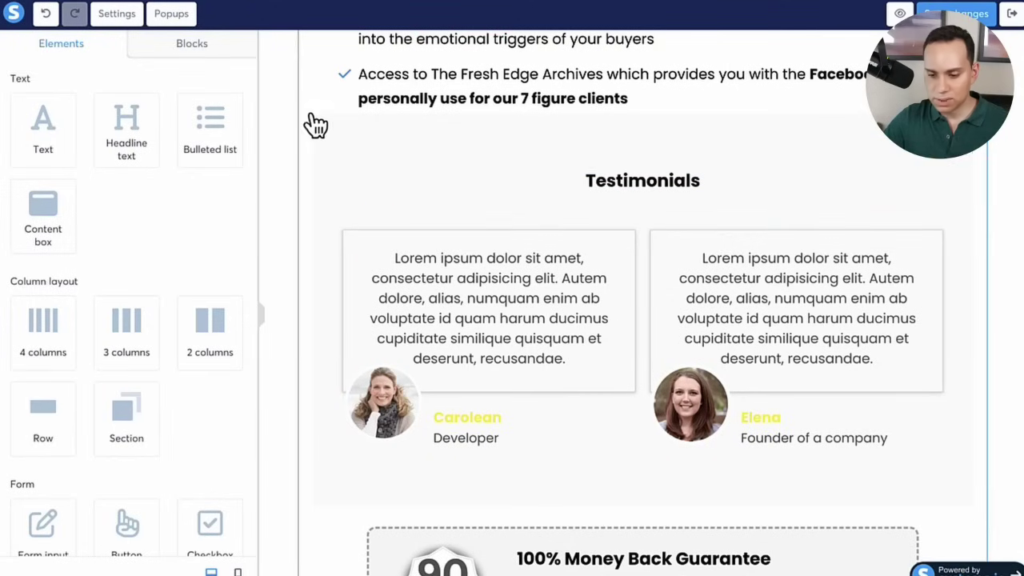
left_click(331, 169)
scroll(90, 351, "down", 5)
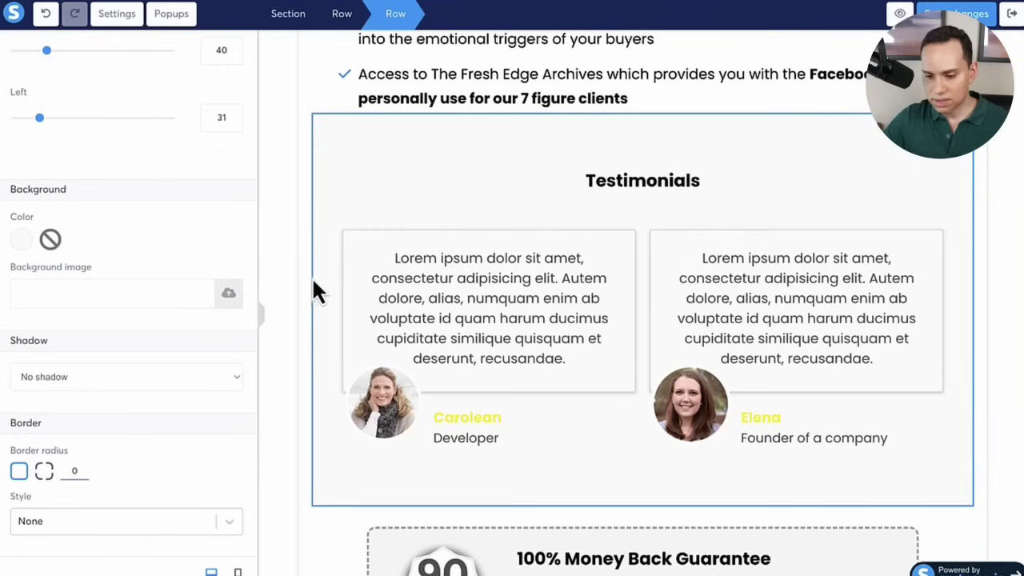
key("Escape")
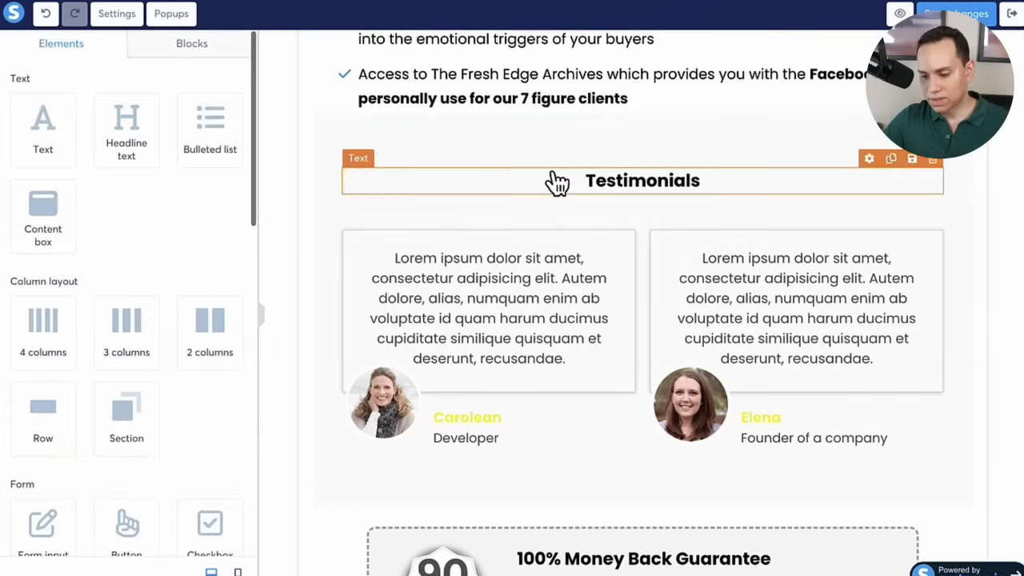
Delete the row with the accept and decline offer buttons above the orange upgrade button.
scroll(555, 181, "down", 3)
scroll(557, 183, "down", 7)
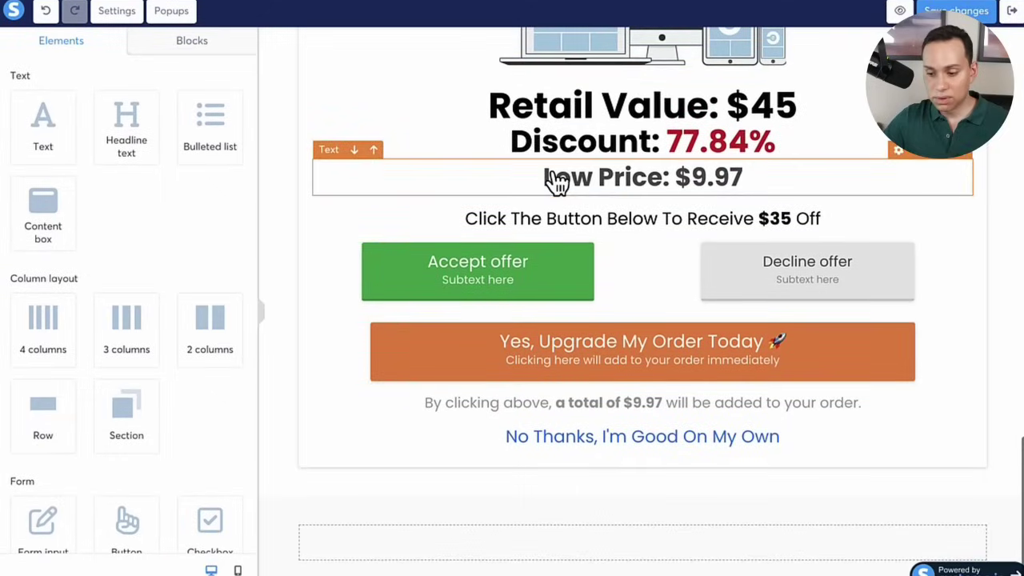
scroll(557, 182, "up", 1)
scroll(675, 316, "up", 1)
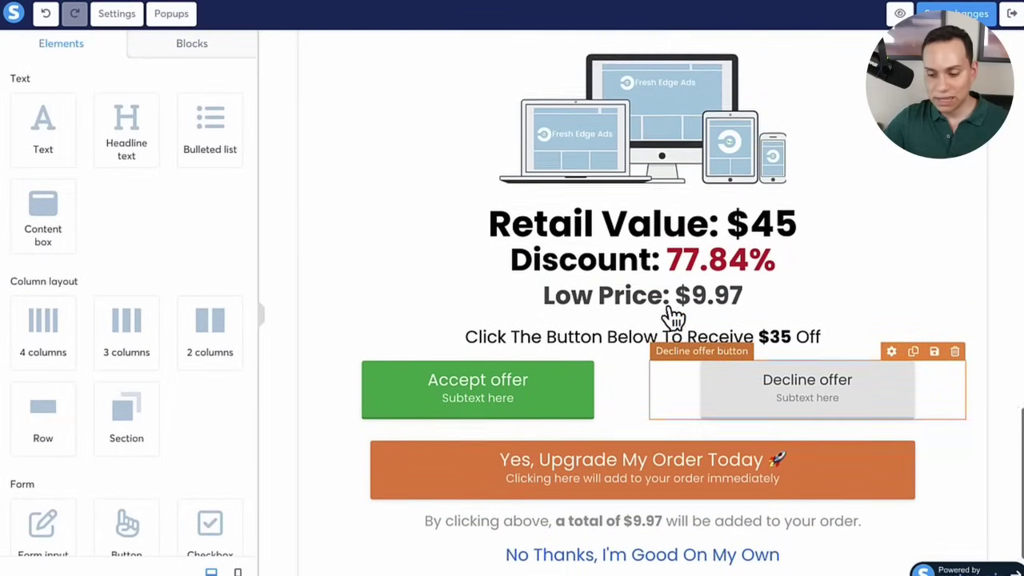
scroll(672, 316, "down", 1)
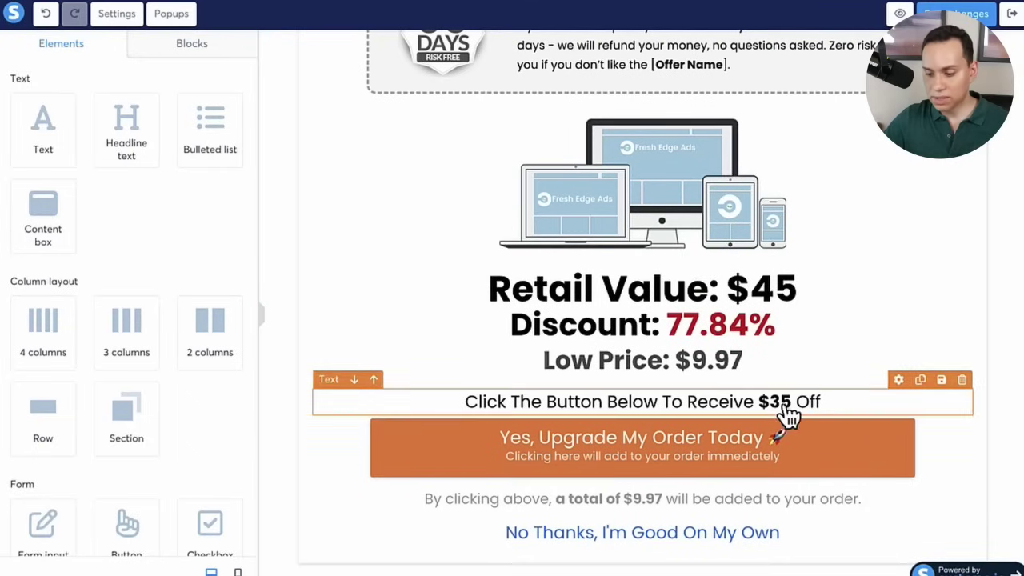
Save the Upsell 1 page changes and exit the page editor.
scroll(761, 323, "up", 10)
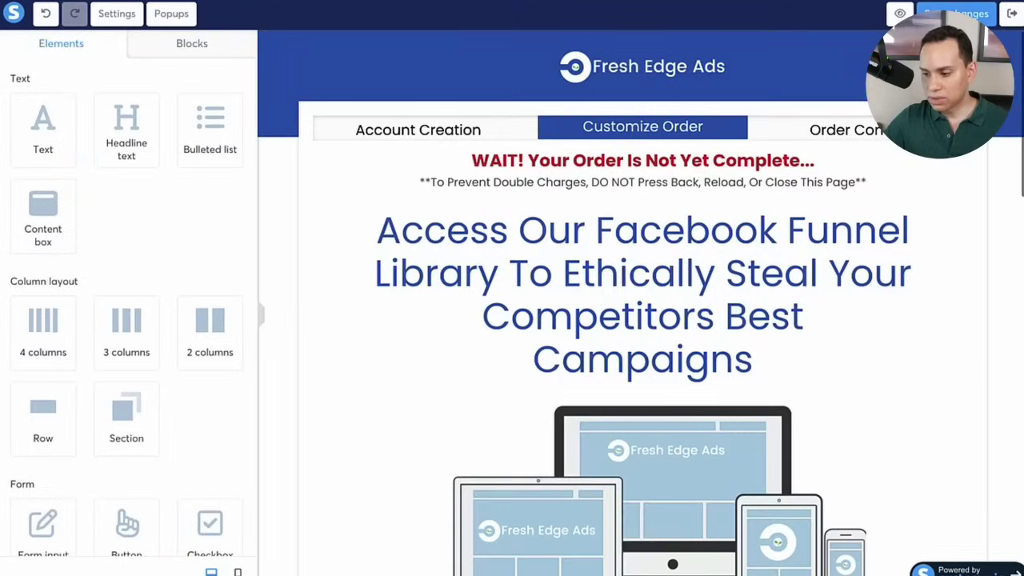
left_click(957, 14)
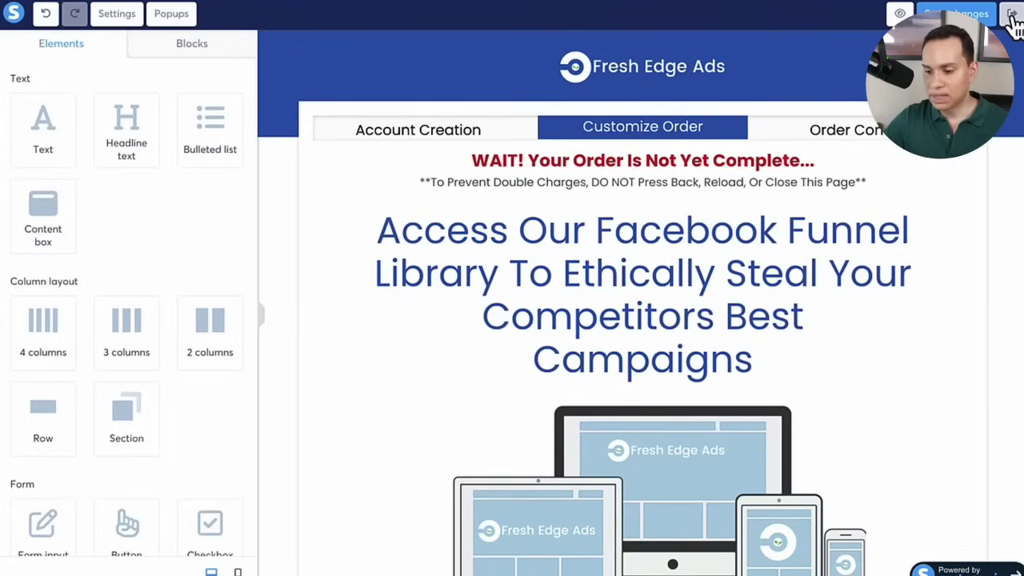
left_click(1012, 16)
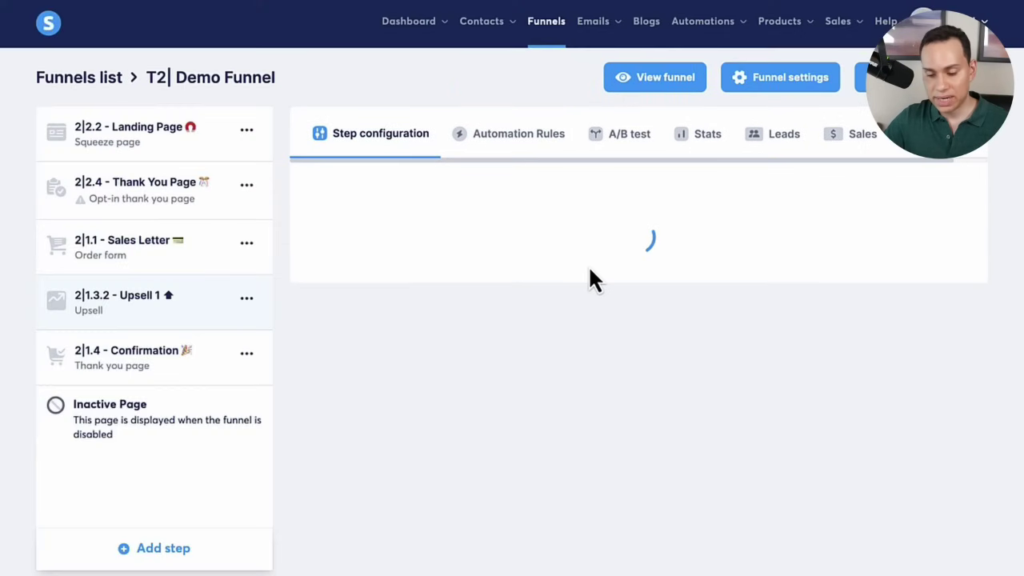
Start adding a price plan to the digital product offer of the Upsell 1 step.
scroll(704, 272, "down", 2)
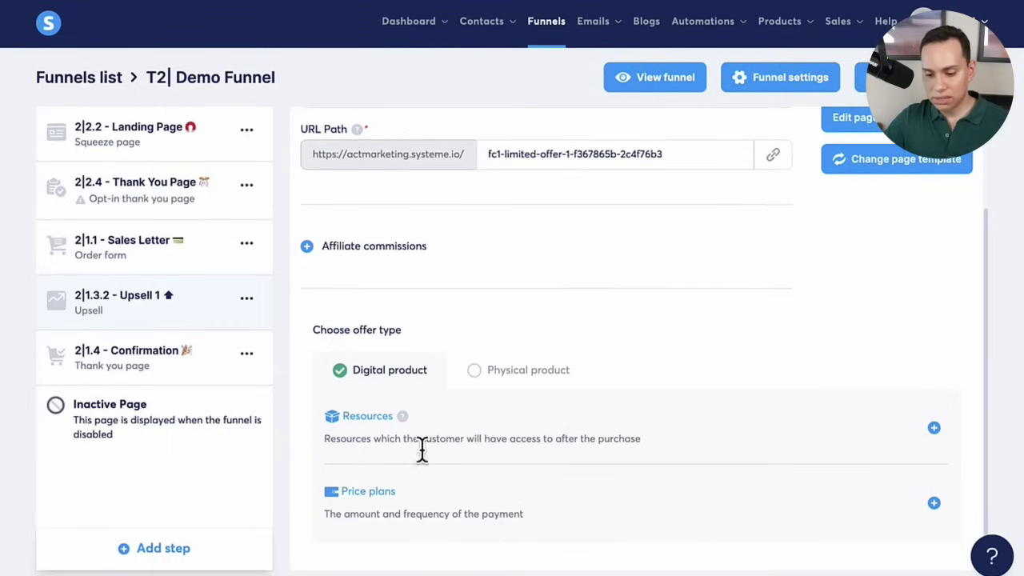
left_click(933, 506)
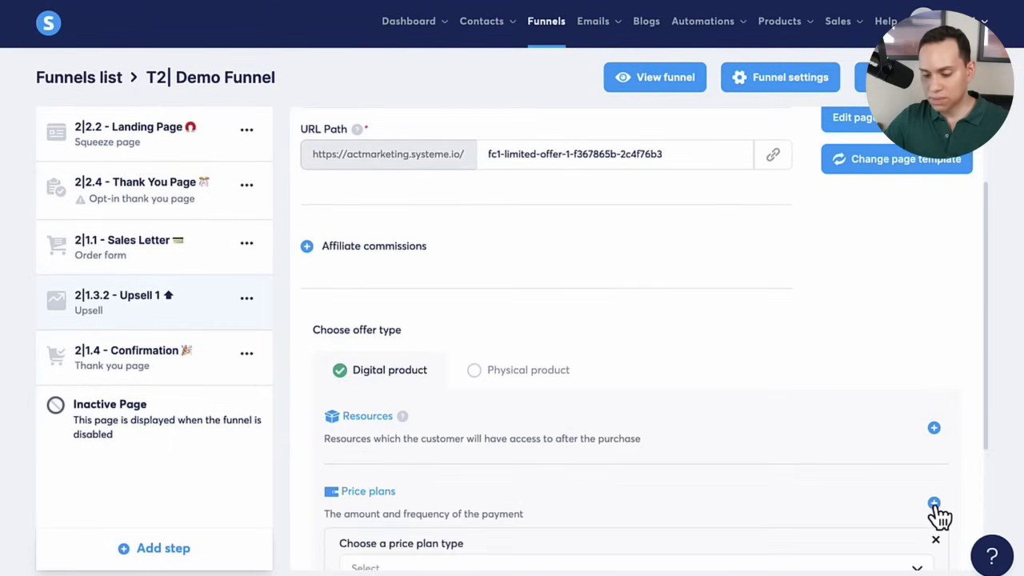
scroll(627, 330, "down", 3)
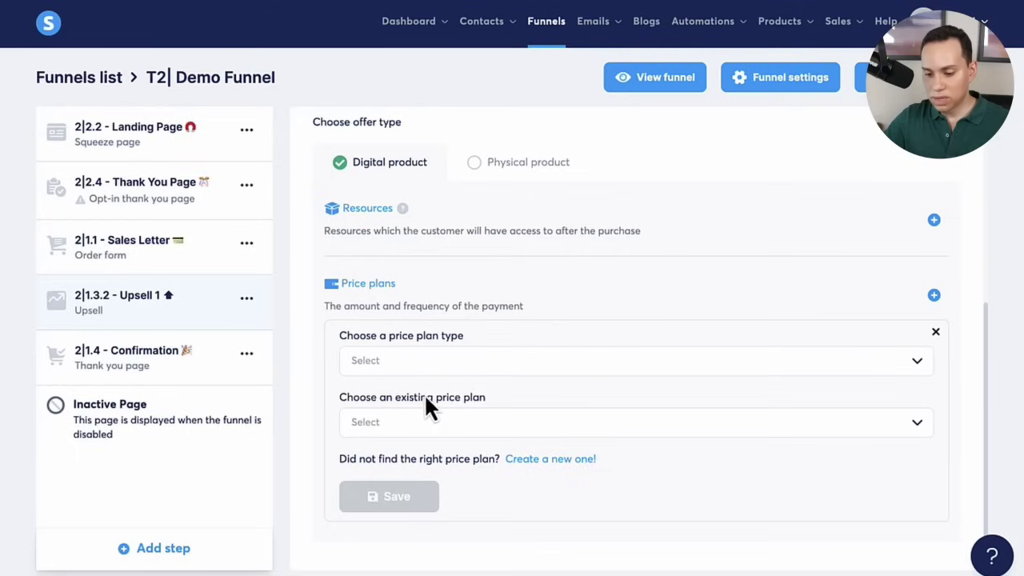
left_click(466, 360)
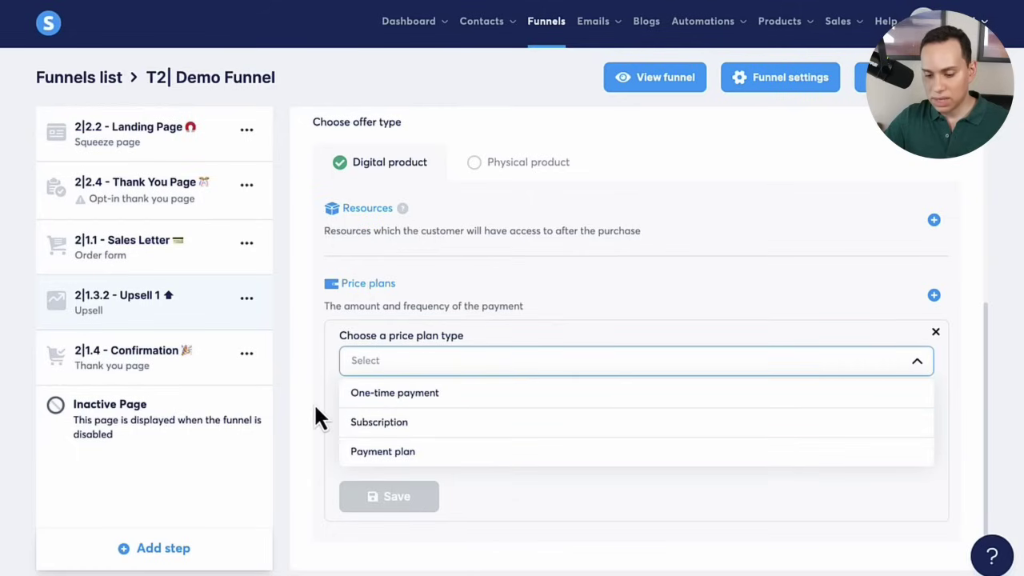
left_click(317, 398)
left_click(454, 422)
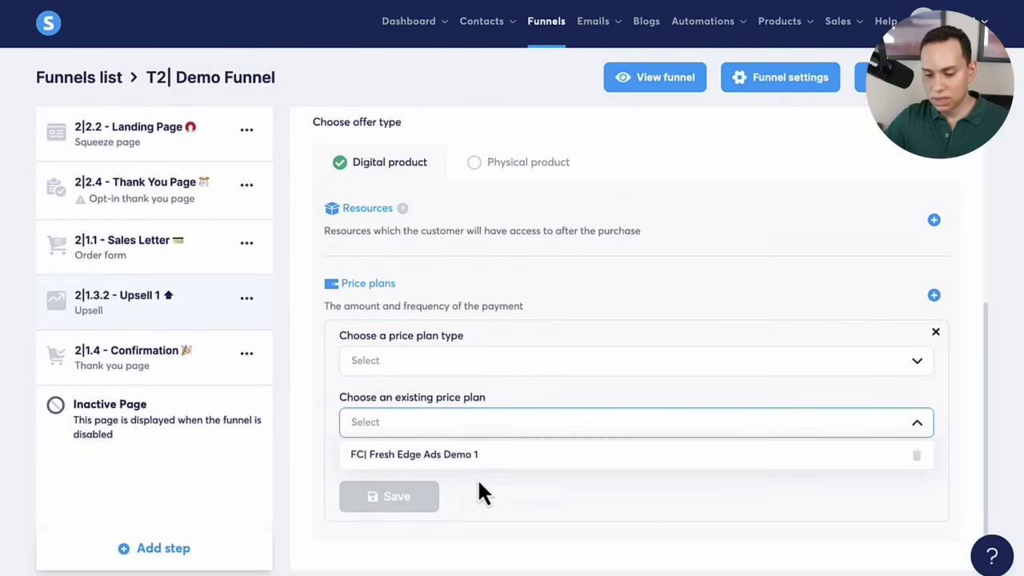
mouse_move(423, 463)
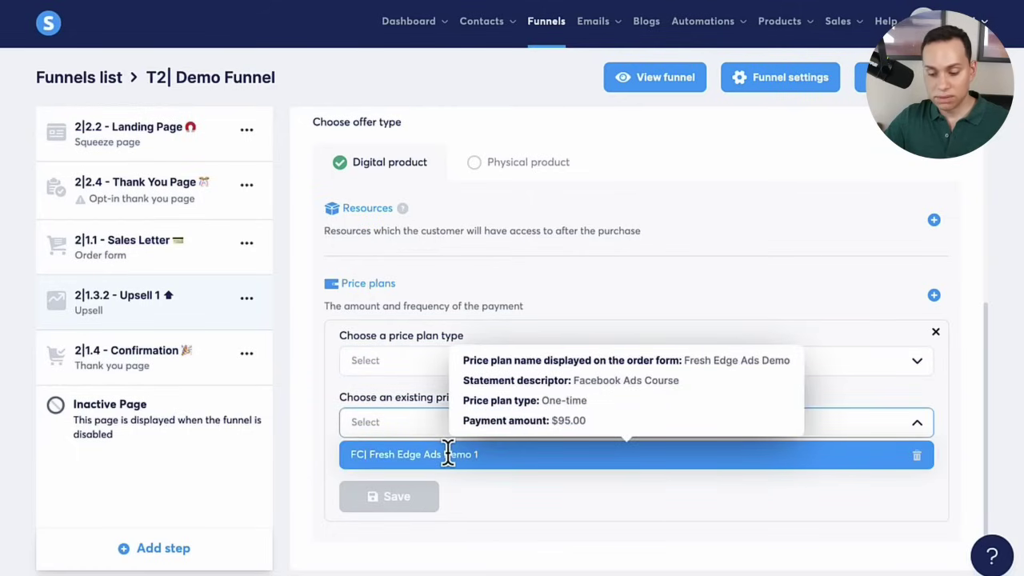
left_click(532, 458)
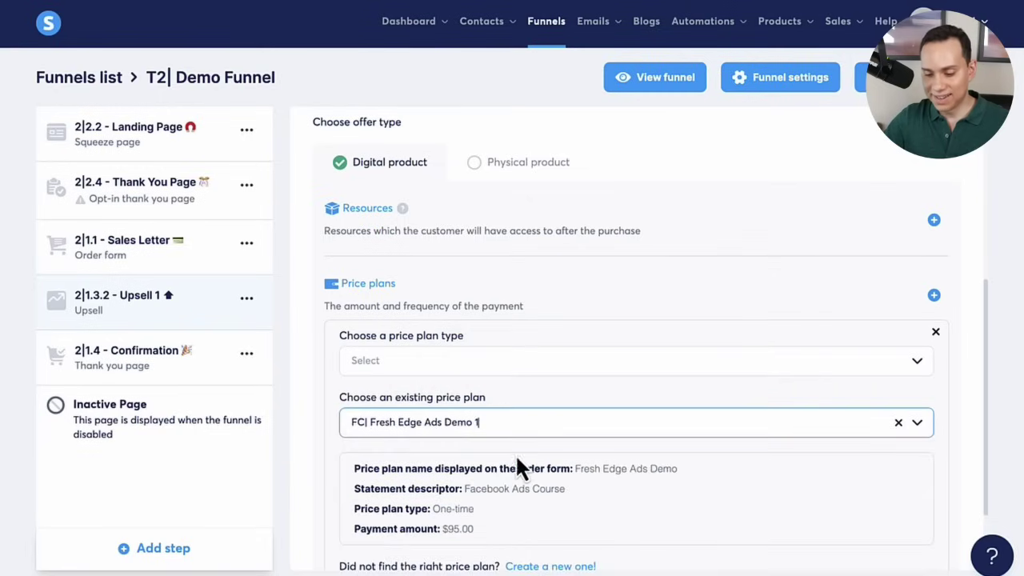
scroll(451, 471, "down", 2)
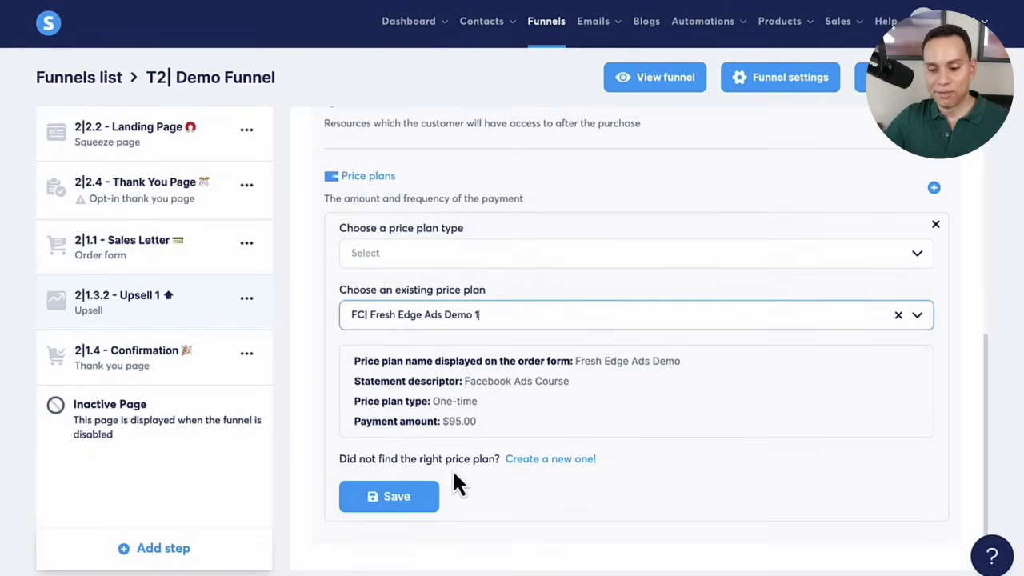
Create a new price plan named "Facebook Ad Library - 77% Discount" with dashboard name "FW| FB Ad Library - $9.97" and statement descriptor "Facebook Ad Library".
left_click(552, 459)
scroll(488, 296, "down", 1)
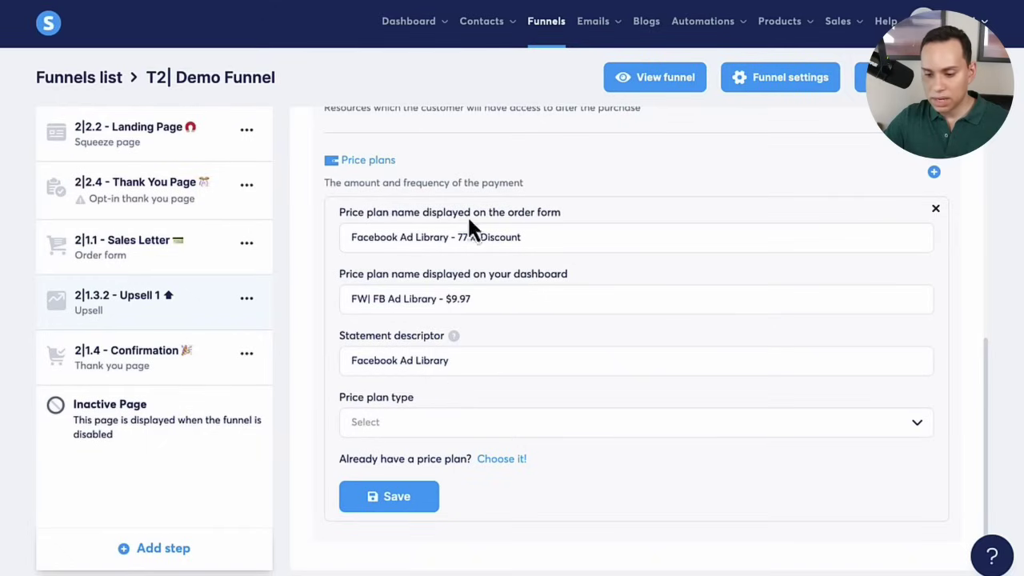
left_click_drag(459, 237, 551, 236)
left_click(552, 236)
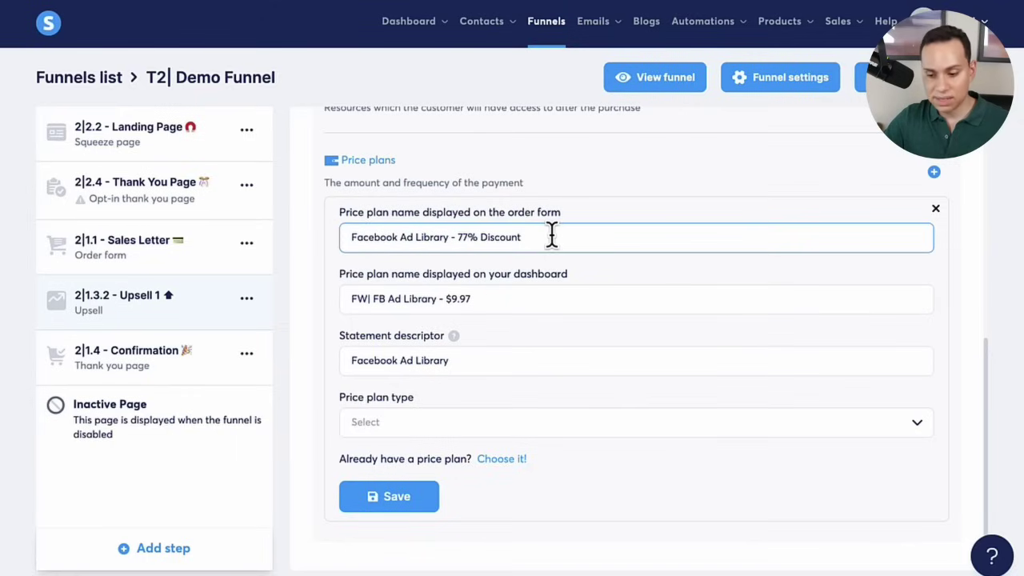
left_click(479, 299)
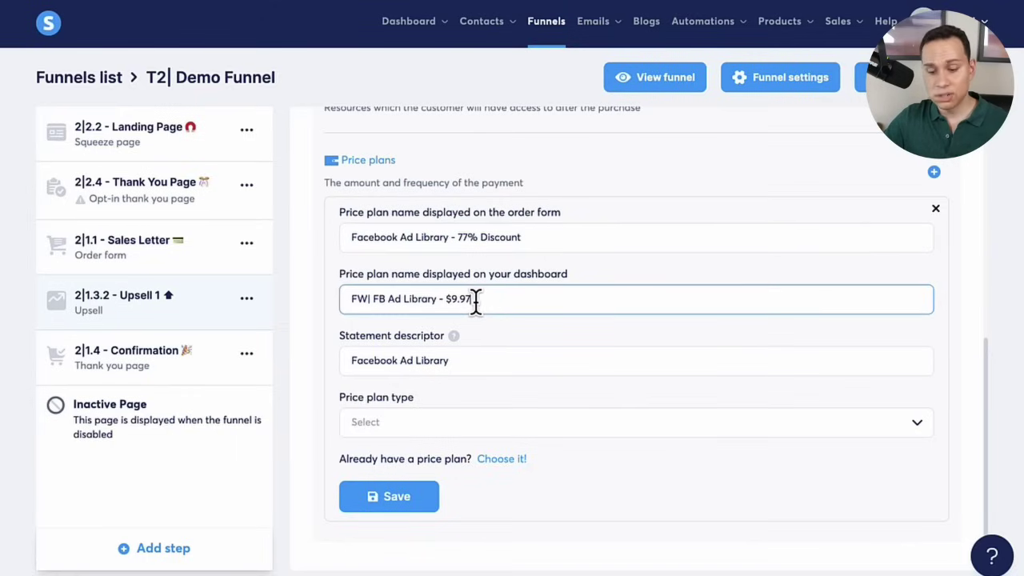
left_click_drag(475, 299, 446, 301)
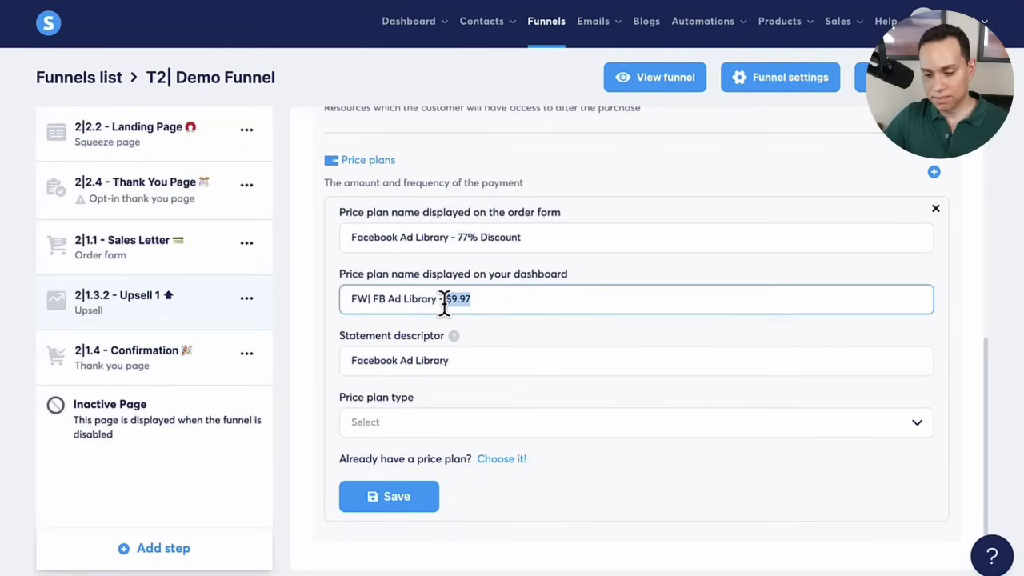
left_click_drag(478, 360, 310, 367)
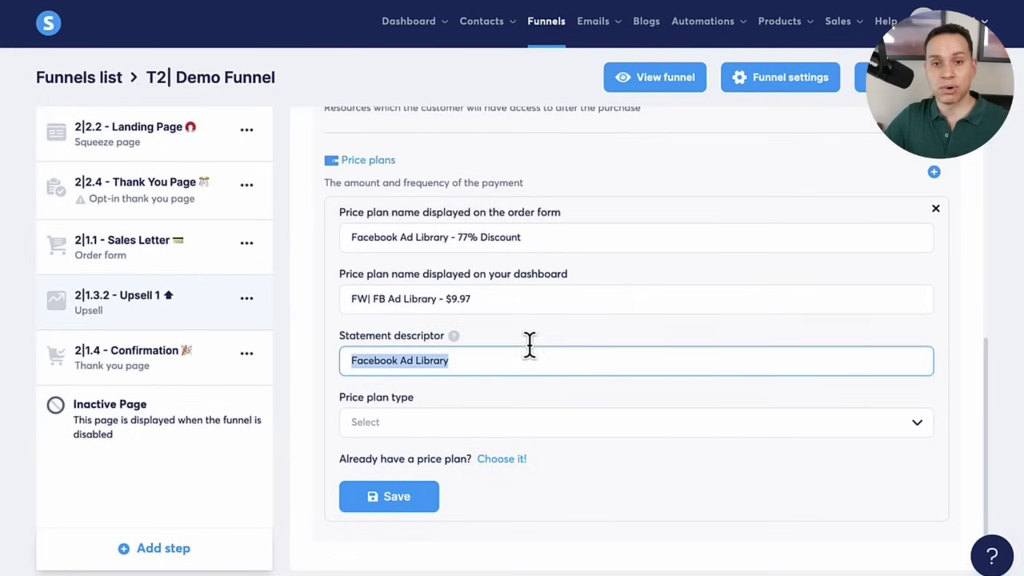
Set the price plan type to One-time payment with a payment amount of 9.97 USD and save the plan.
left_click(427, 430)
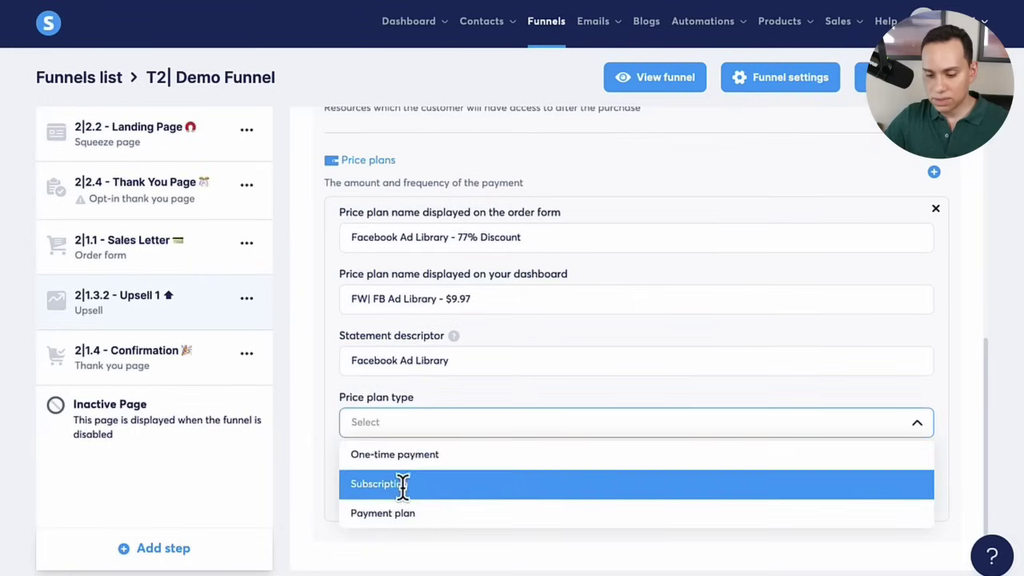
left_click(422, 453)
left_click(400, 480)
type("9.97")
scroll(565, 478, "down", 1)
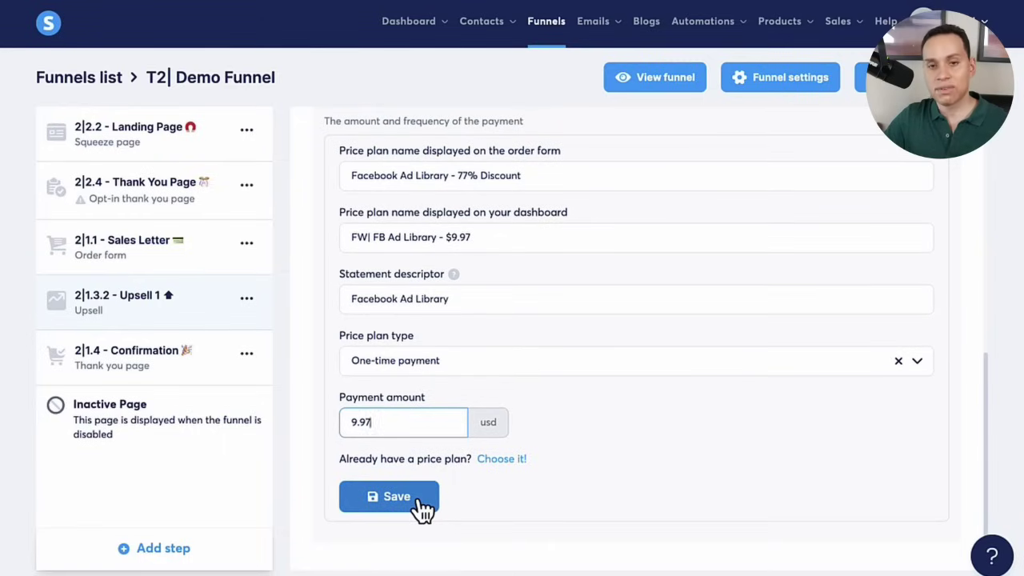
left_click(422, 506)
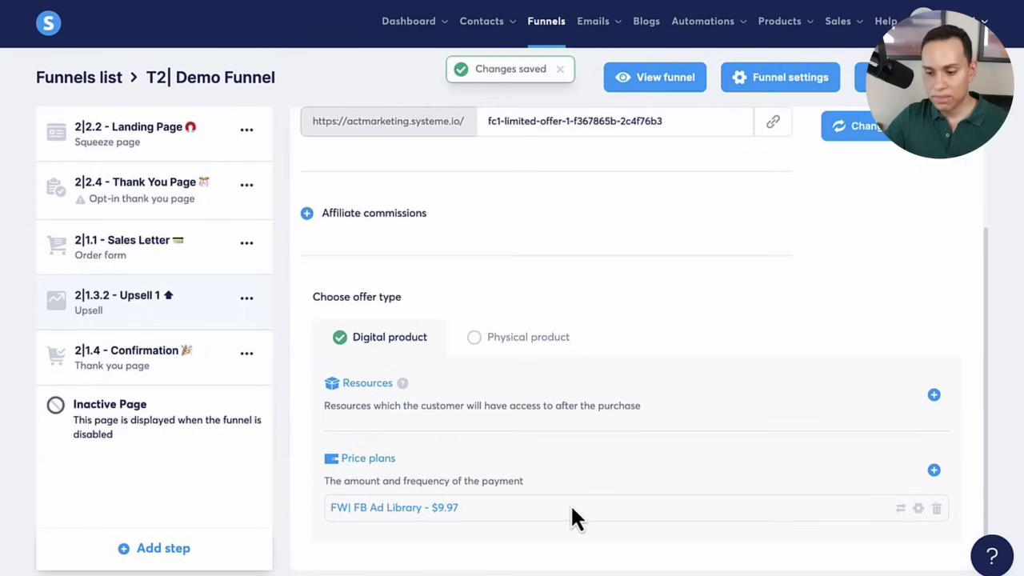
scroll(578, 353, "up", 3)
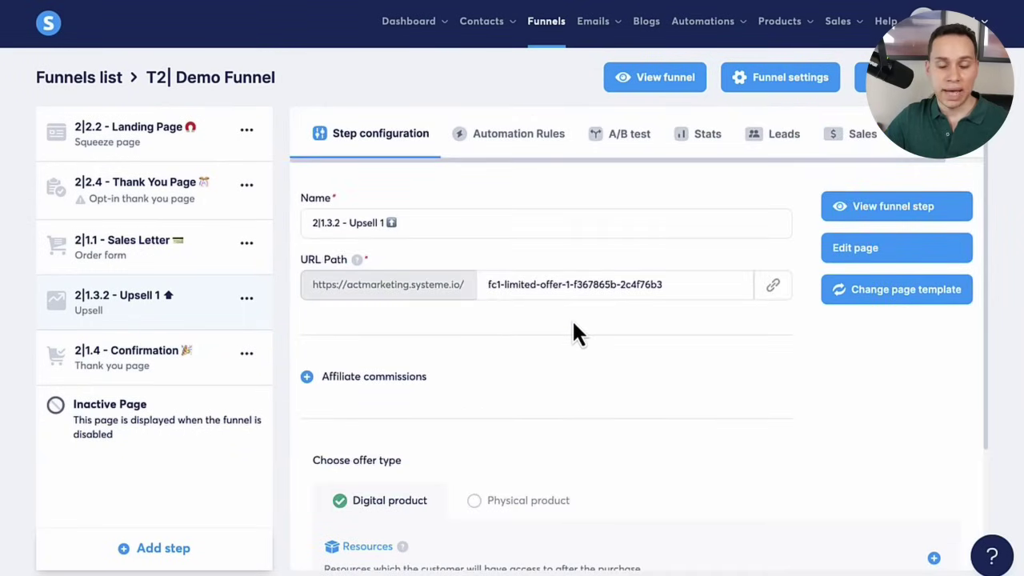
scroll(572, 328, "down", 3)
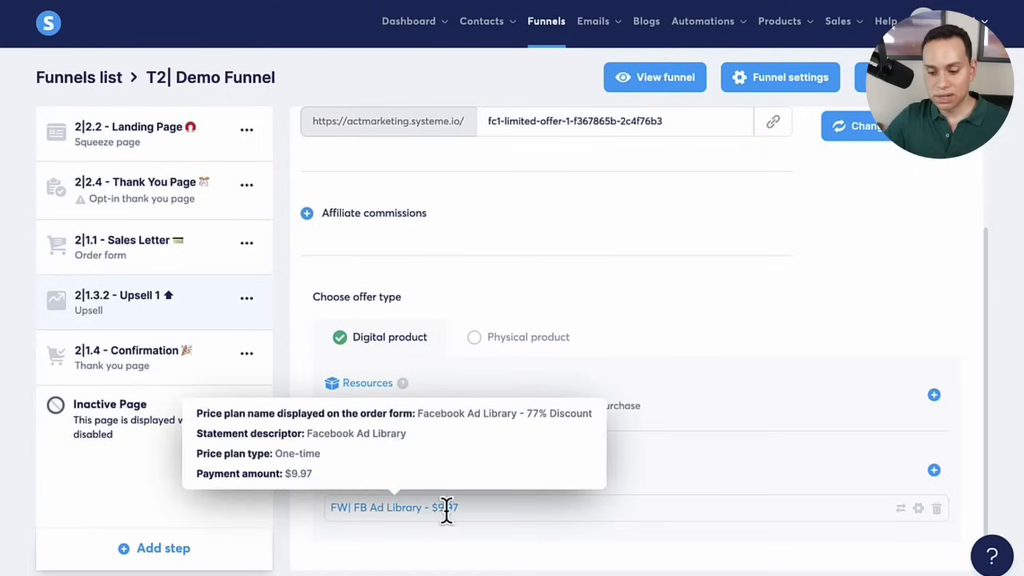
scroll(606, 387, "up", 3)
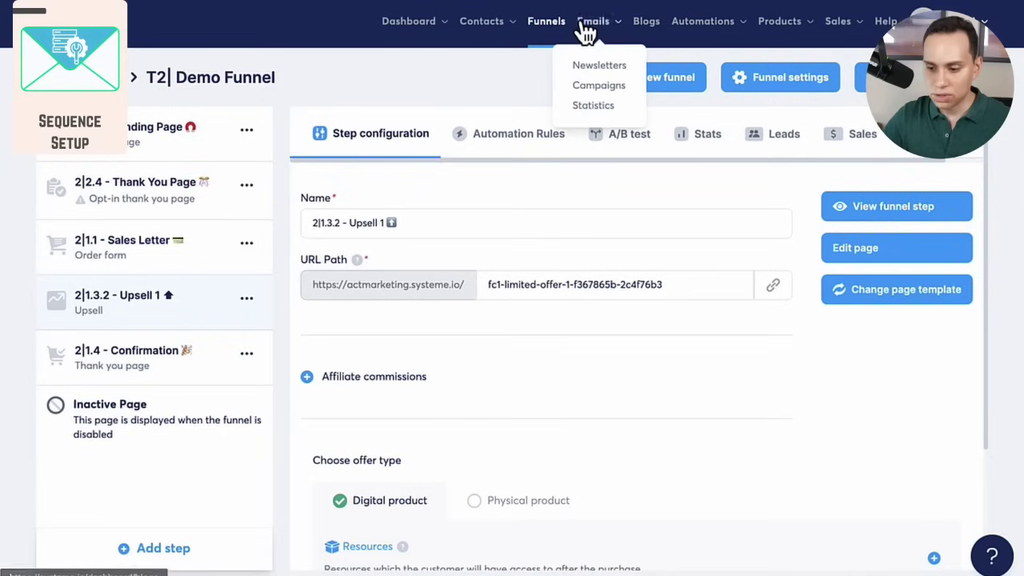
Open the list of email campaigns.
mouse_move(719, 32)
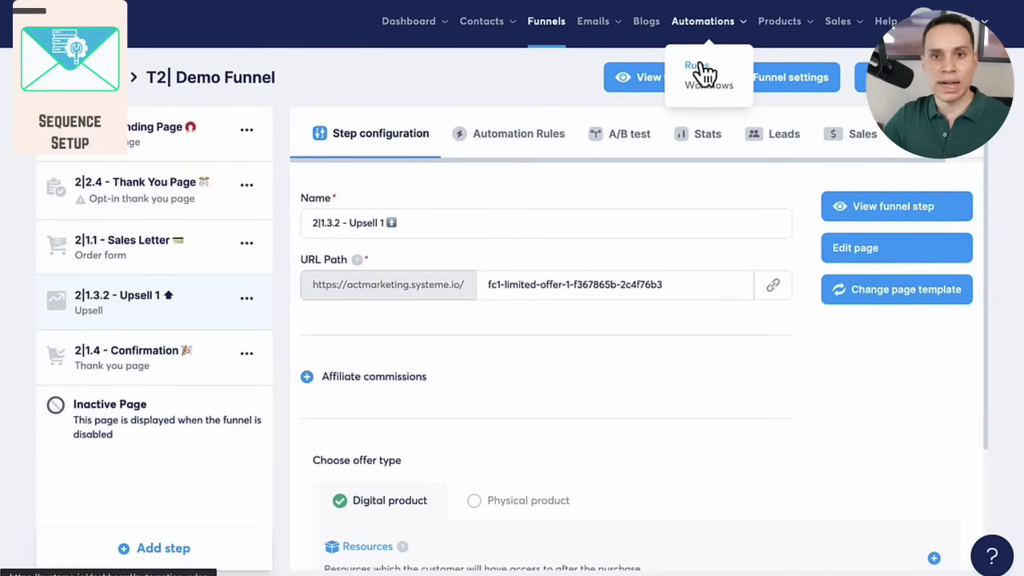
mouse_move(601, 30)
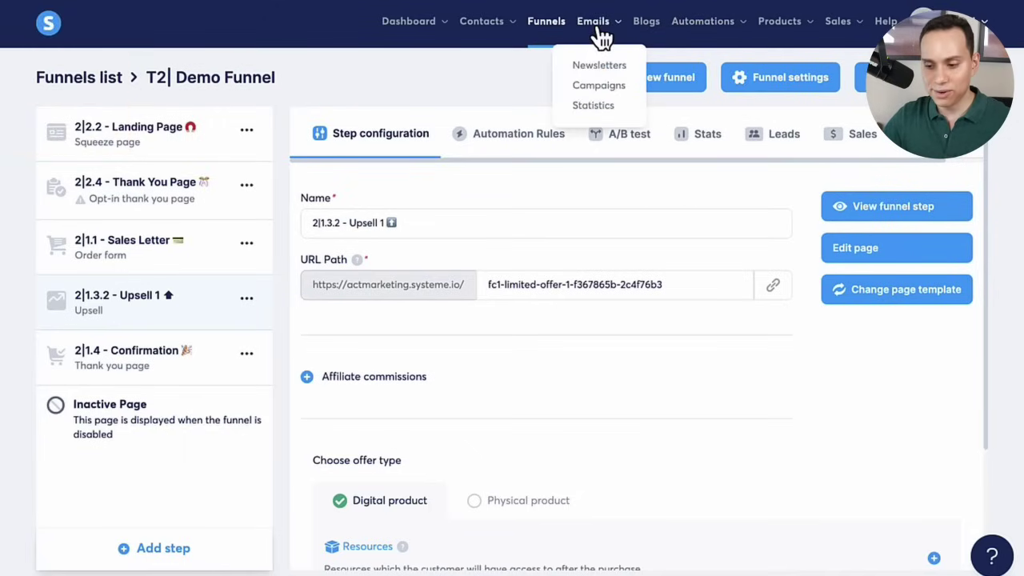
left_click(584, 88)
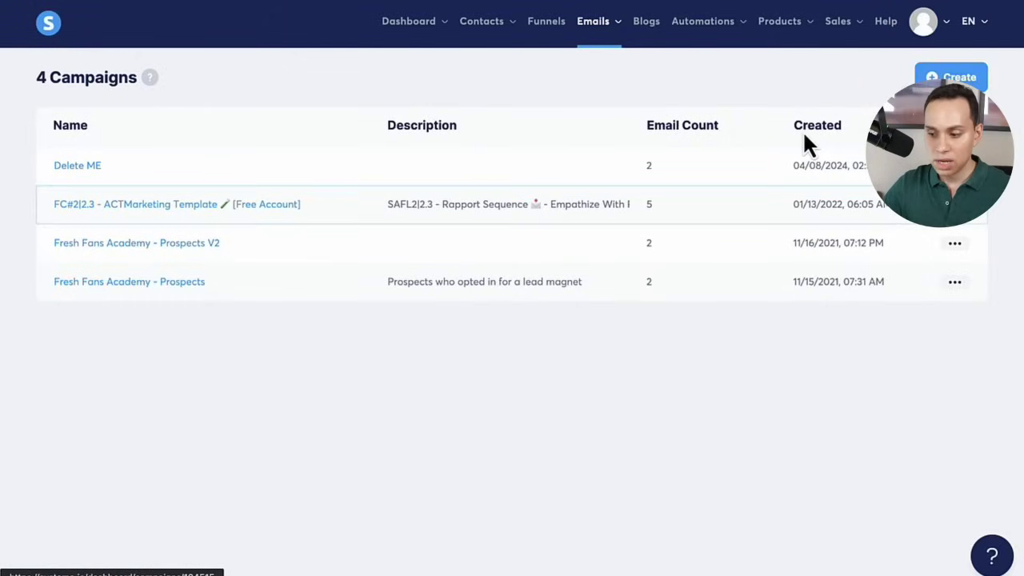
left_click(947, 80)
left_click(332, 240)
left_click(330, 303)
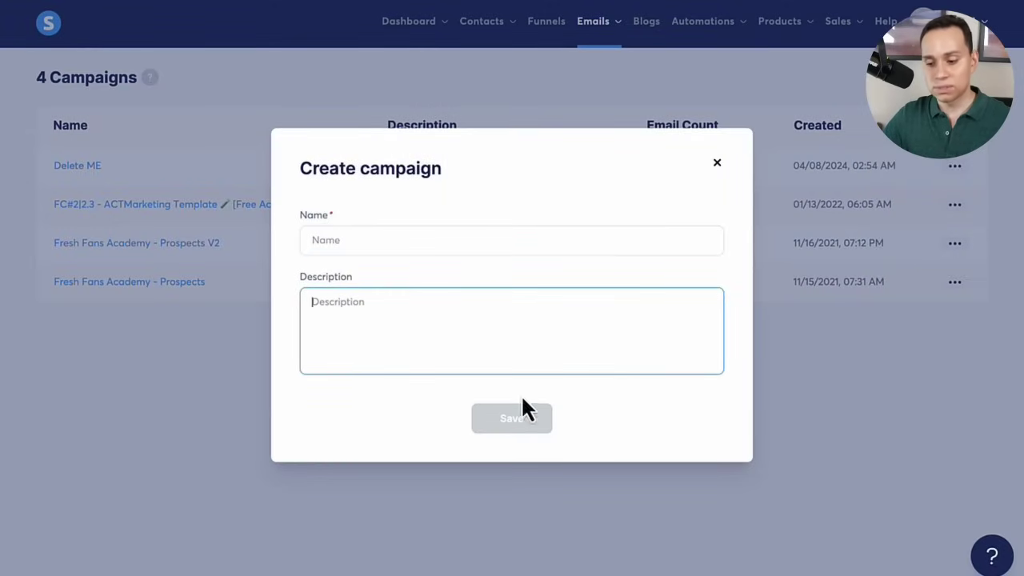
left_click(719, 166)
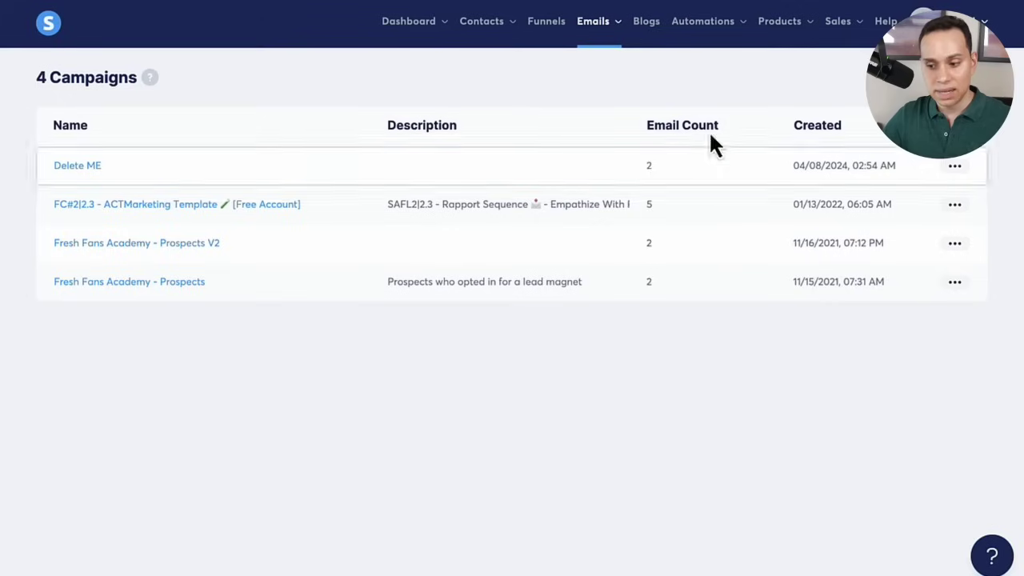
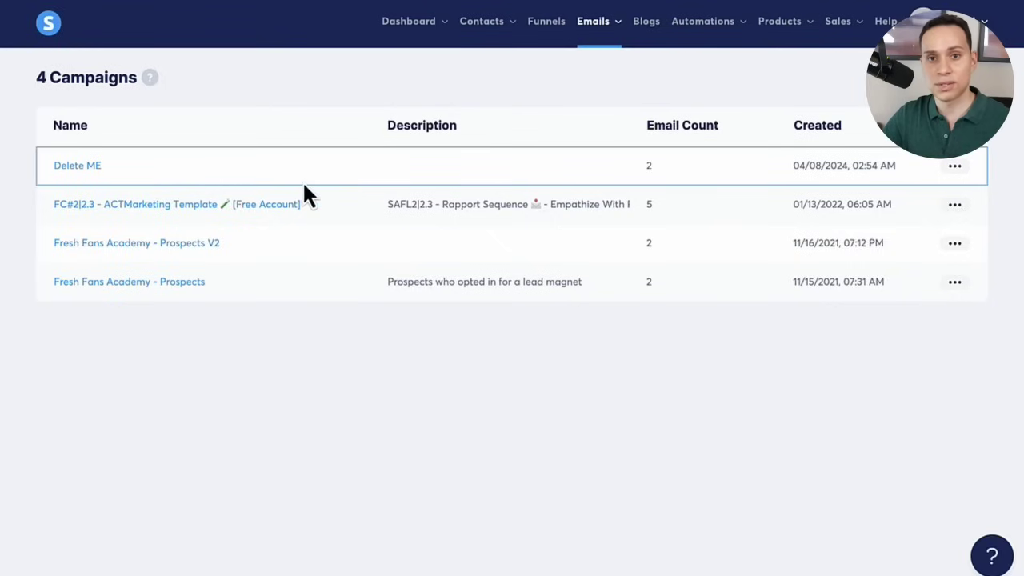
Open the "FC#2|2.3 - ACTMarketing Template [Free Account]" campaign to view its emails.
left_click(260, 206)
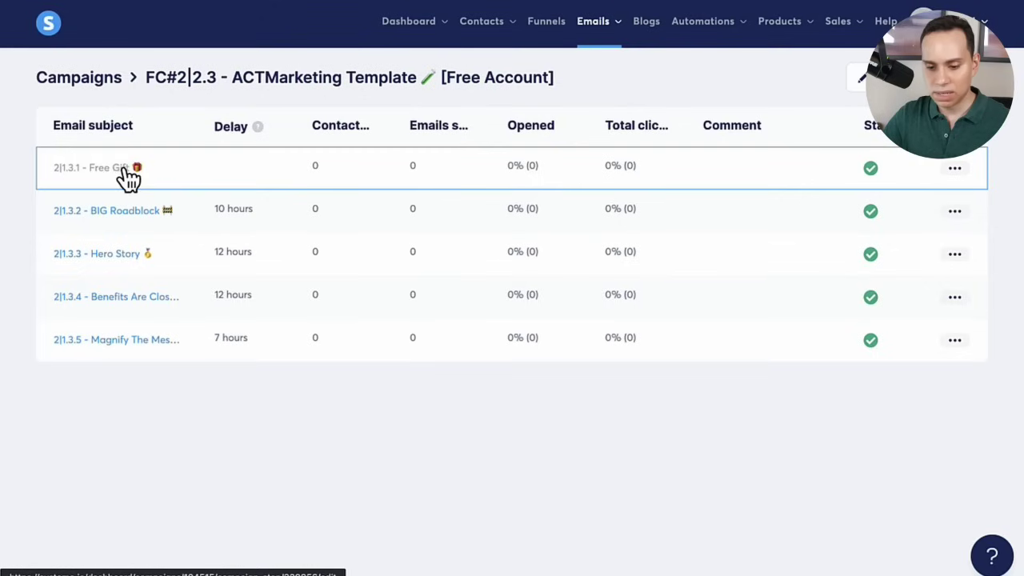
left_click(954, 170)
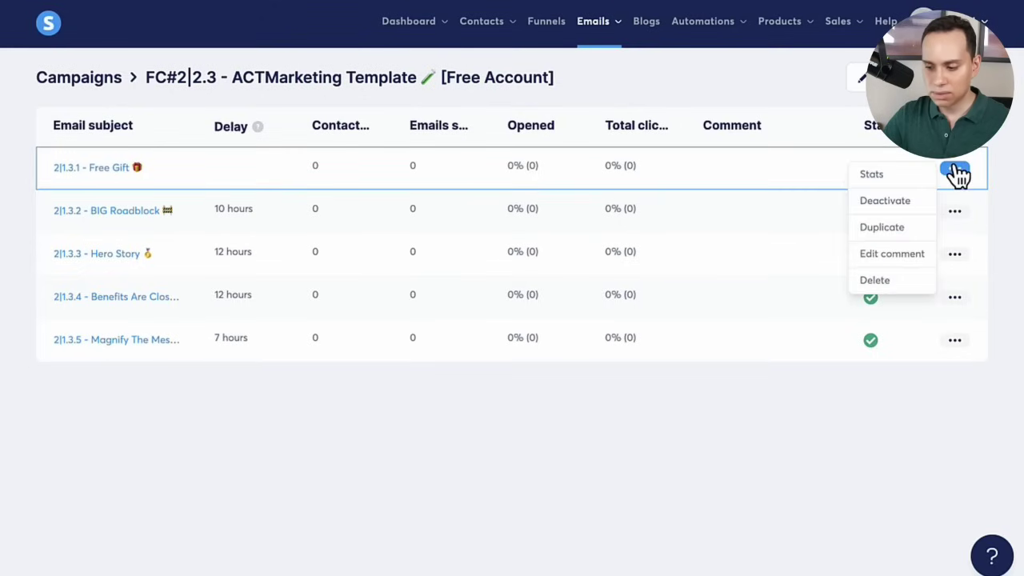
left_click(896, 256)
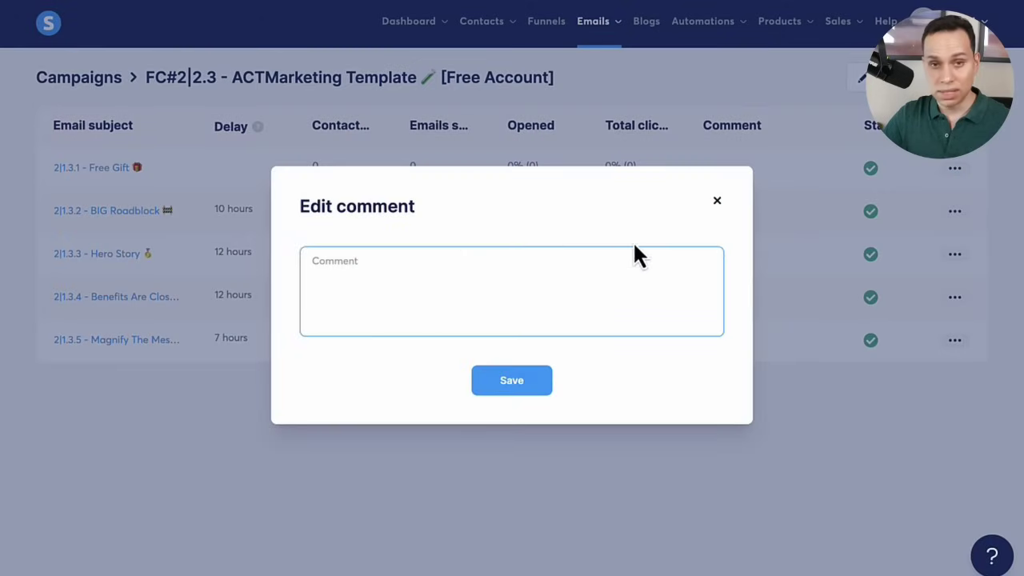
left_click(717, 201)
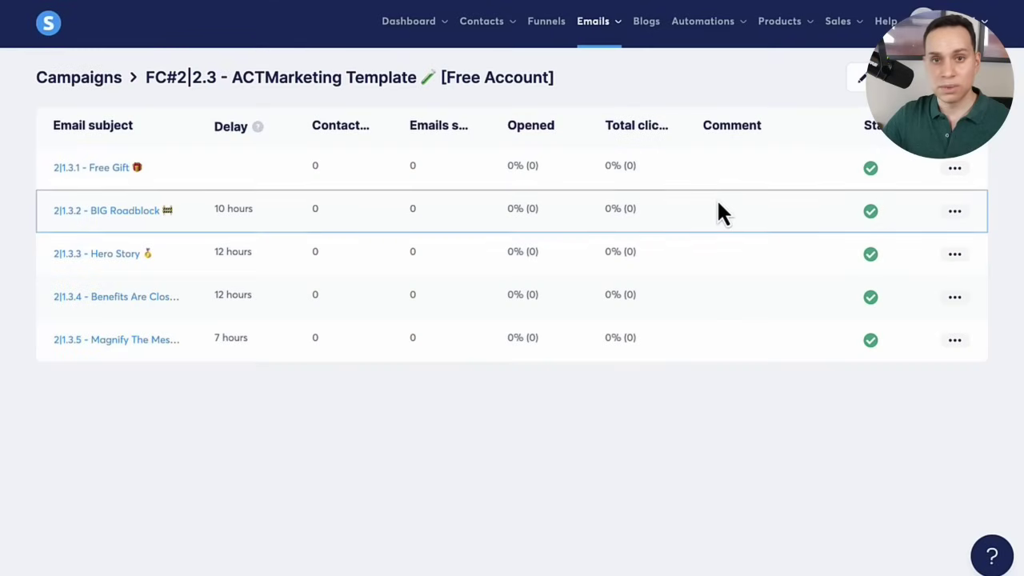
left_click(954, 168)
Open the "2|1.3.1 - Free Gift" email in its editor and examine the subject and preview fields.
left_click(120, 168)
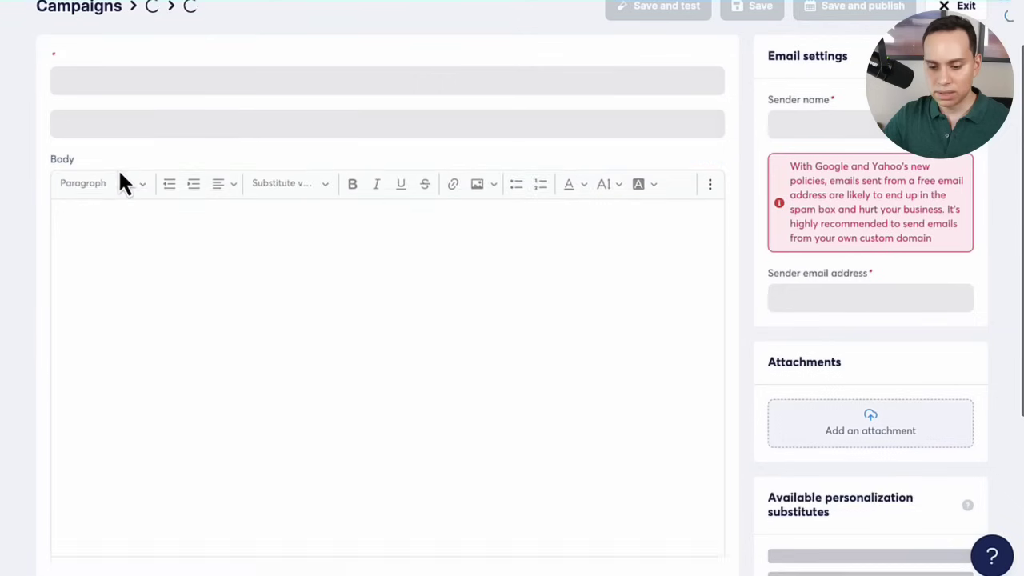
scroll(544, 232, "up", 2)
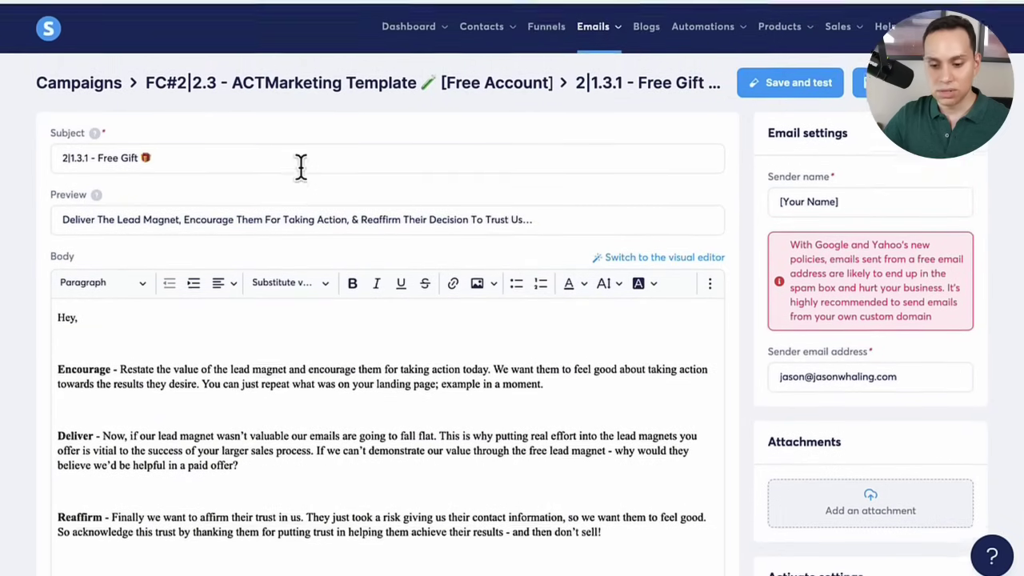
left_click(253, 154)
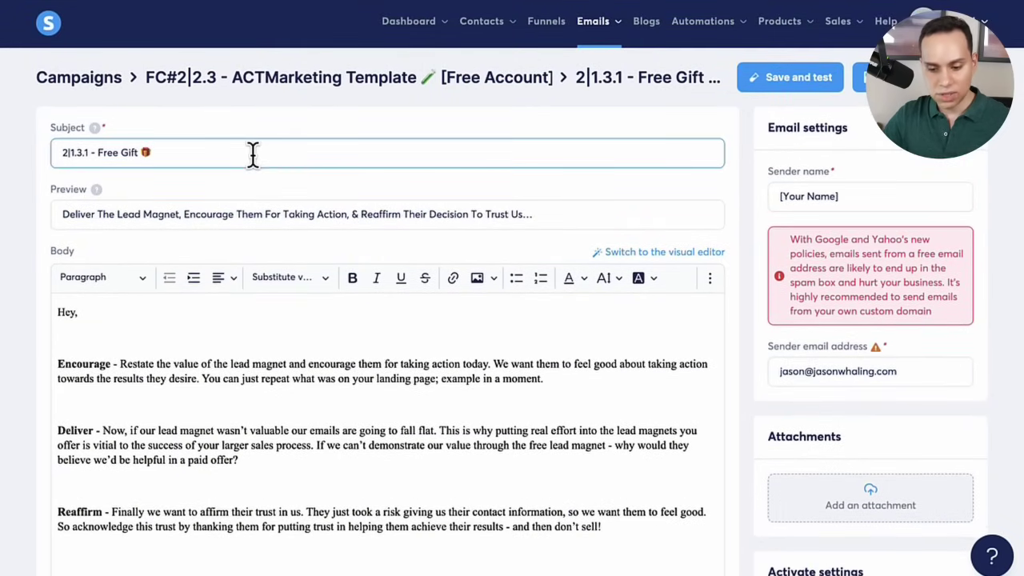
left_click(256, 213)
left_click(210, 365)
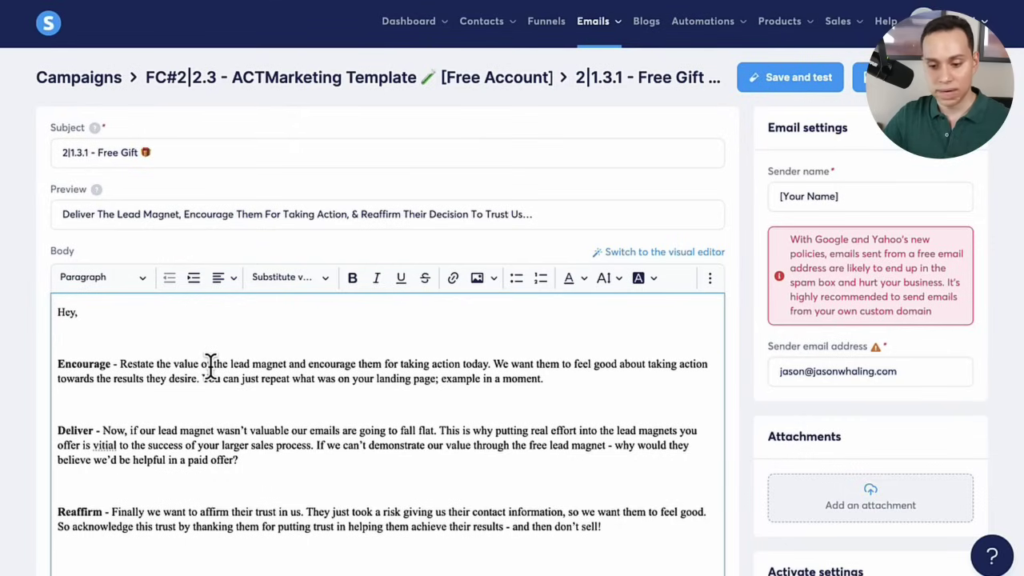
left_click(165, 148)
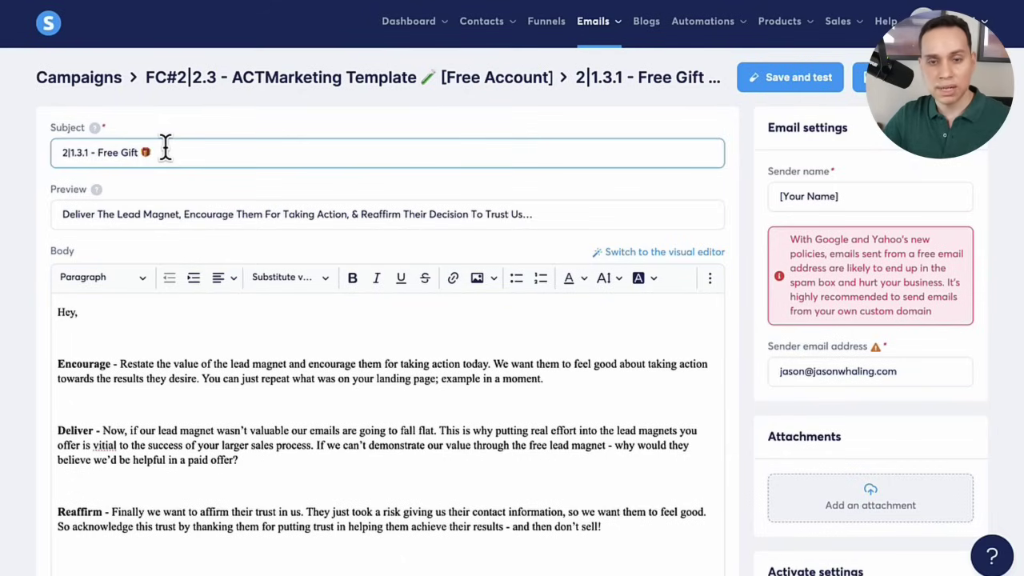
left_click(107, 222)
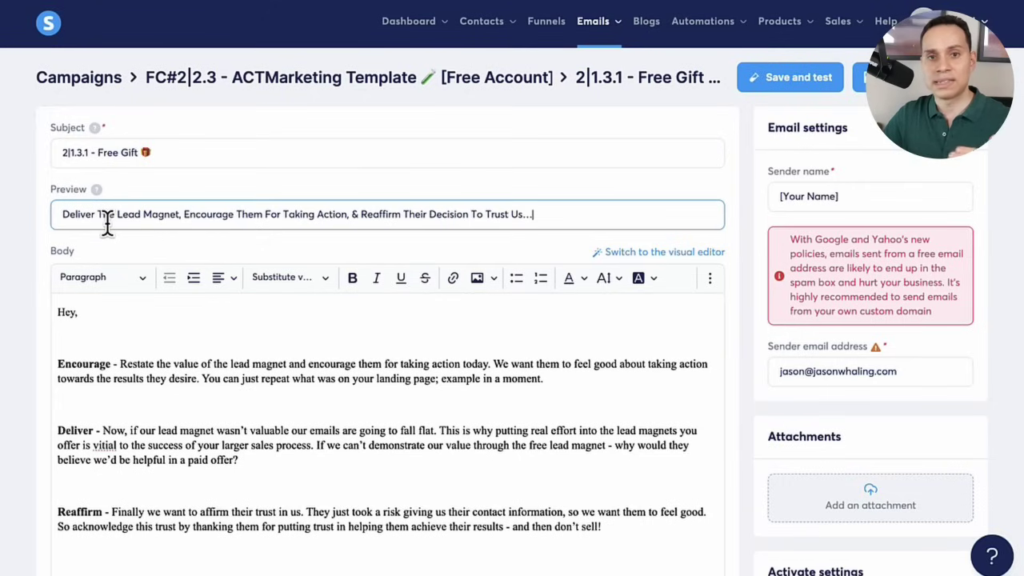
Examine the Free Gift email's preview text together with its full template body copy.
left_click_drag(58, 312, 324, 364)
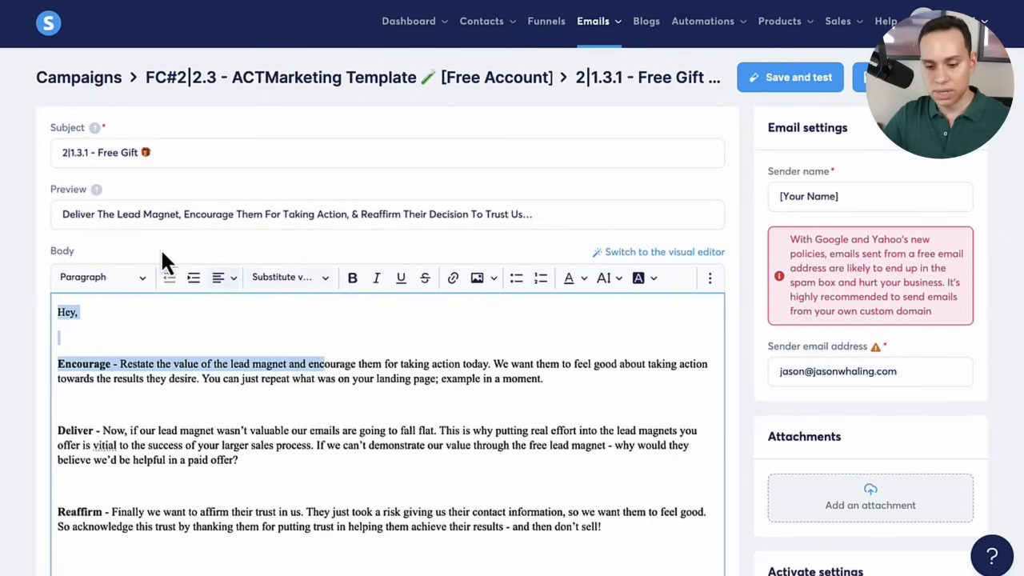
left_click(53, 214)
triple_click(579, 214)
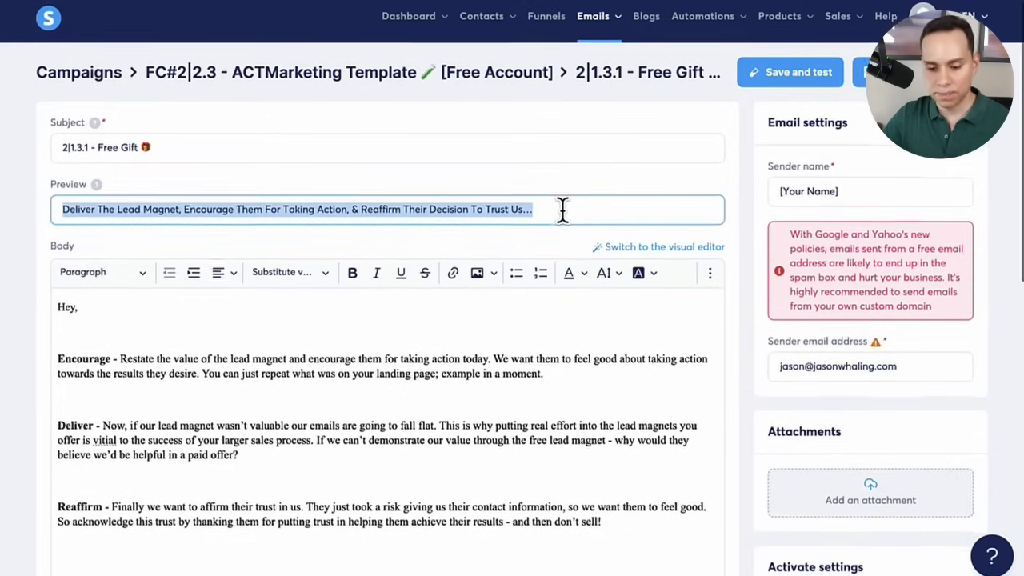
scroll(562, 209, "down", 2)
left_click(86, 218)
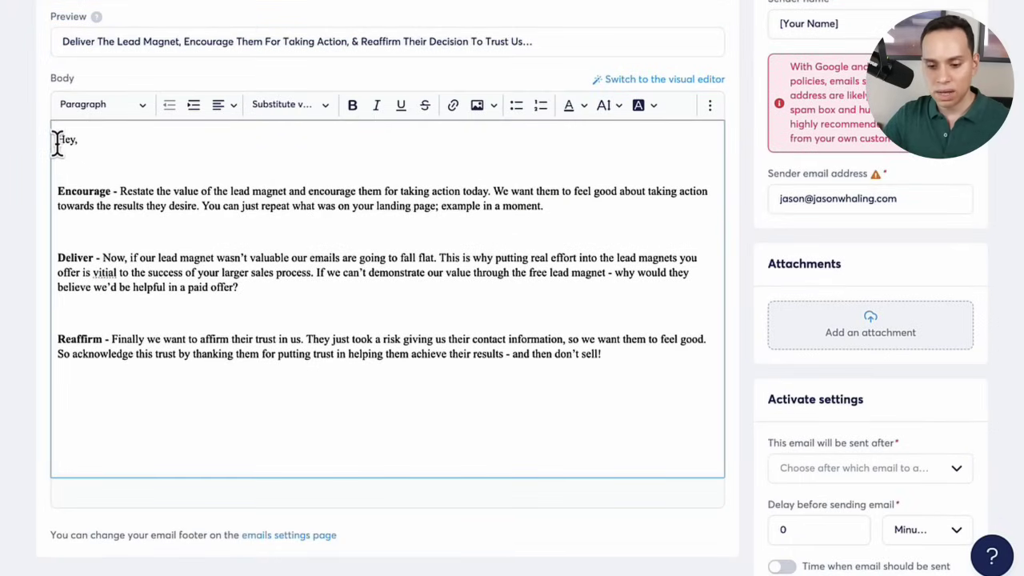
left_click_drag(58, 141, 633, 376)
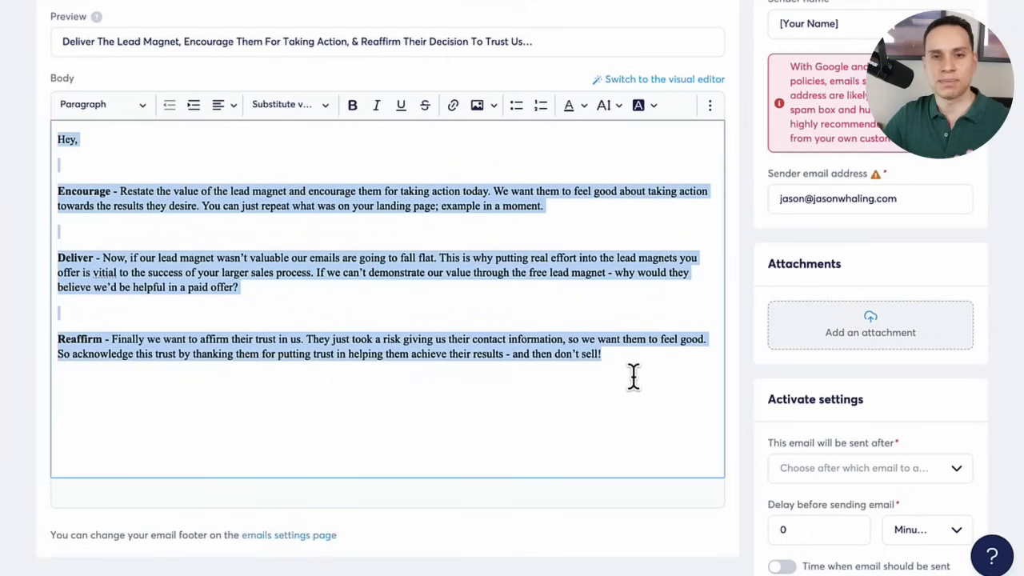
left_click(133, 230)
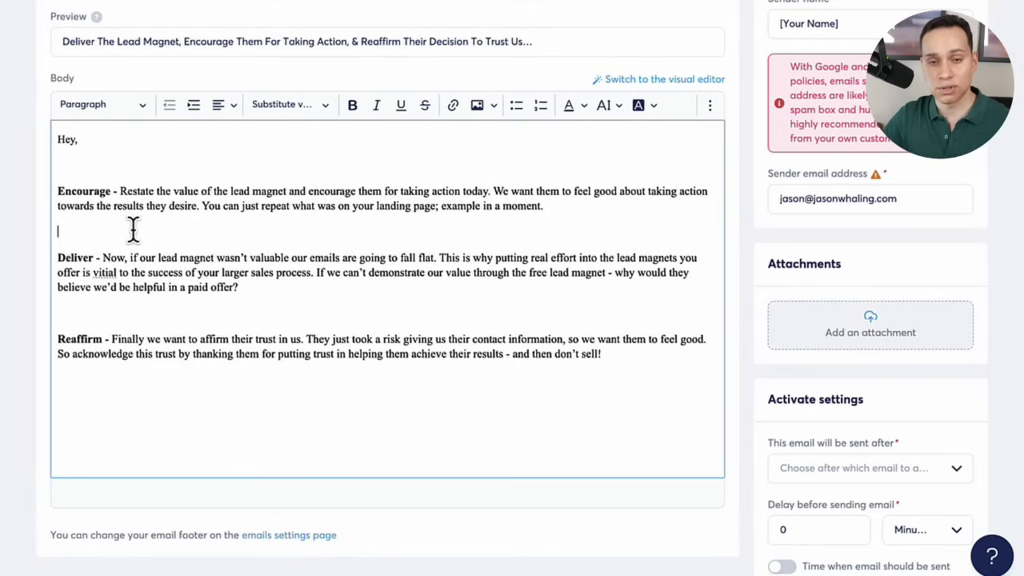
scroll(133, 230, "up", 1)
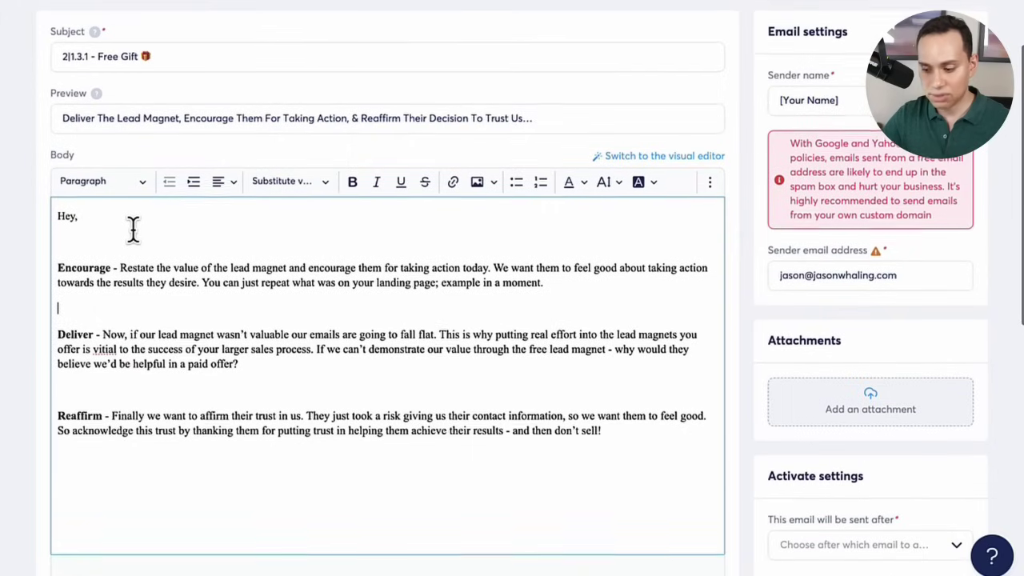
scroll(133, 230, "up", 2)
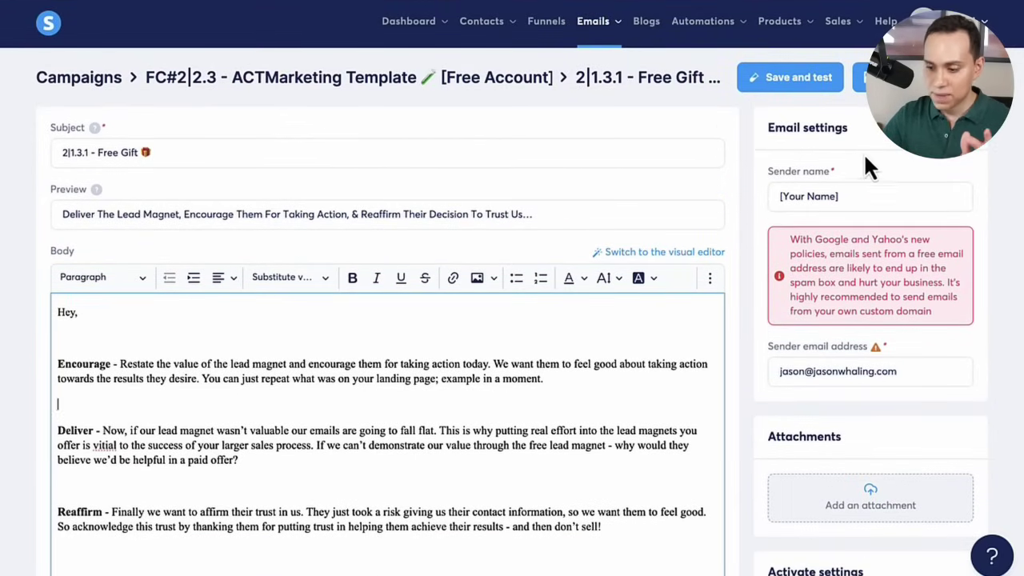
Examine the sender name and sender email address set for the Free Gift email.
left_click(871, 196)
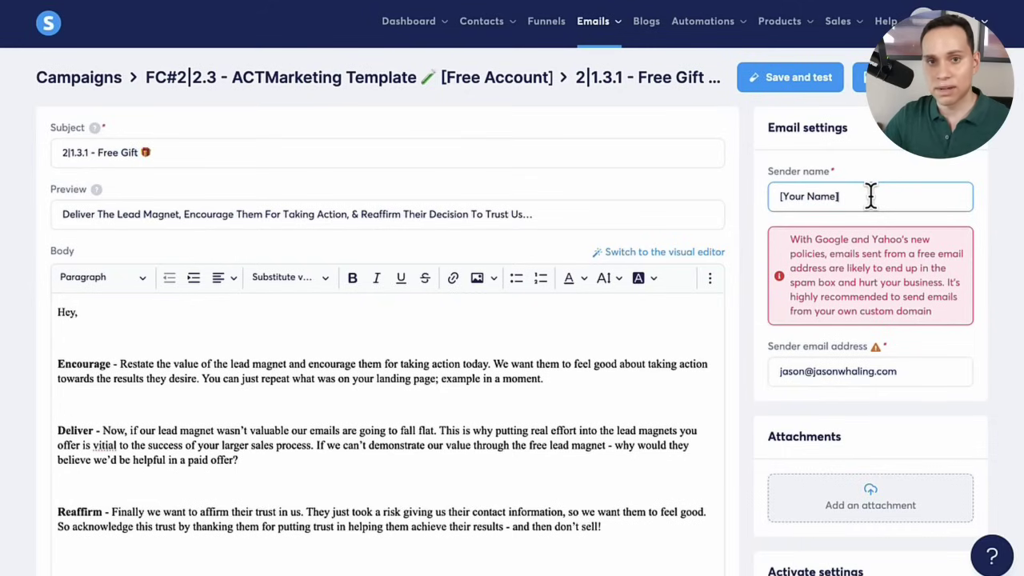
scroll(871, 196, "down", 1)
scroll(870, 196, "down", 3)
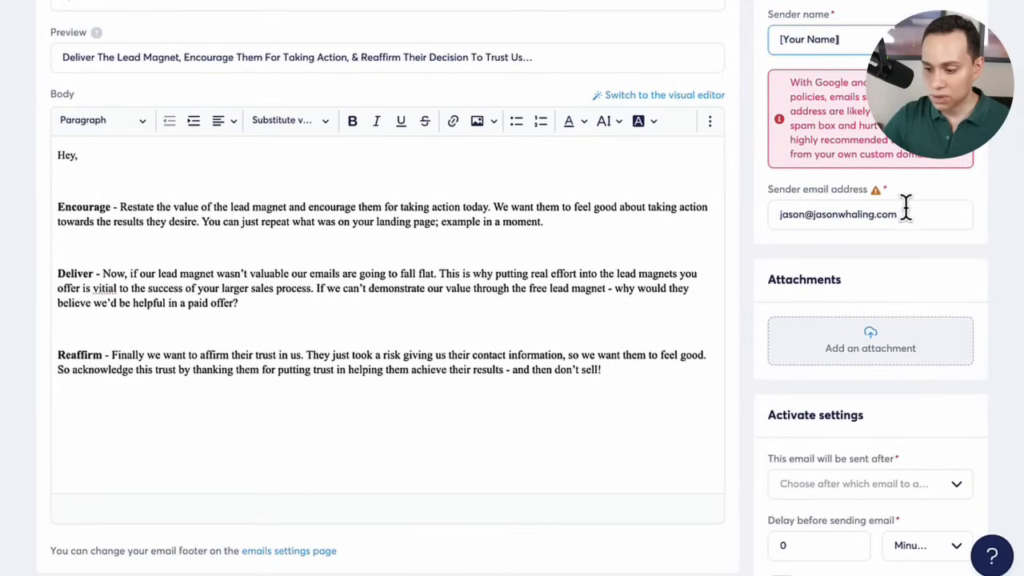
left_click(922, 208)
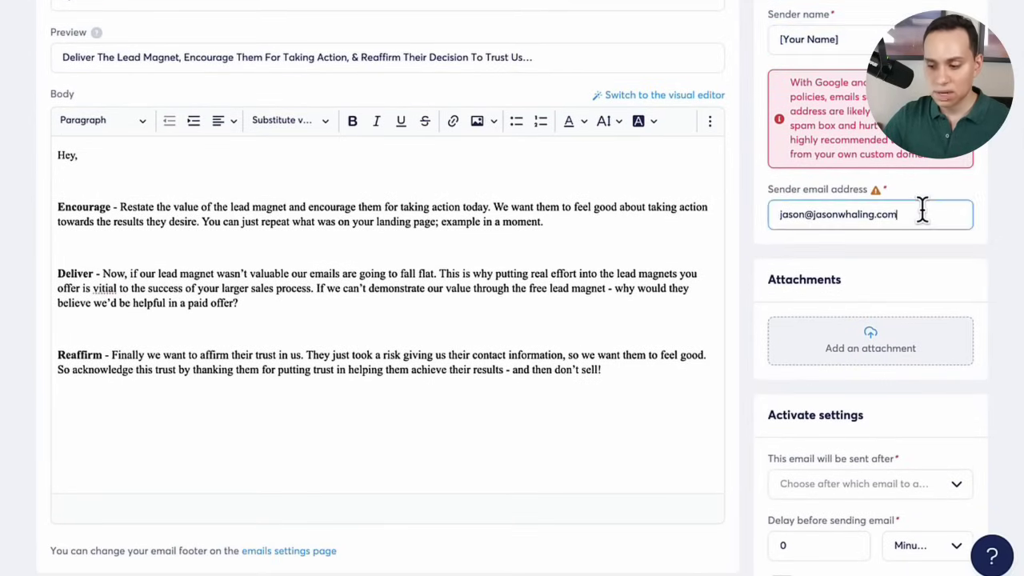
scroll(922, 210, "down", 1)
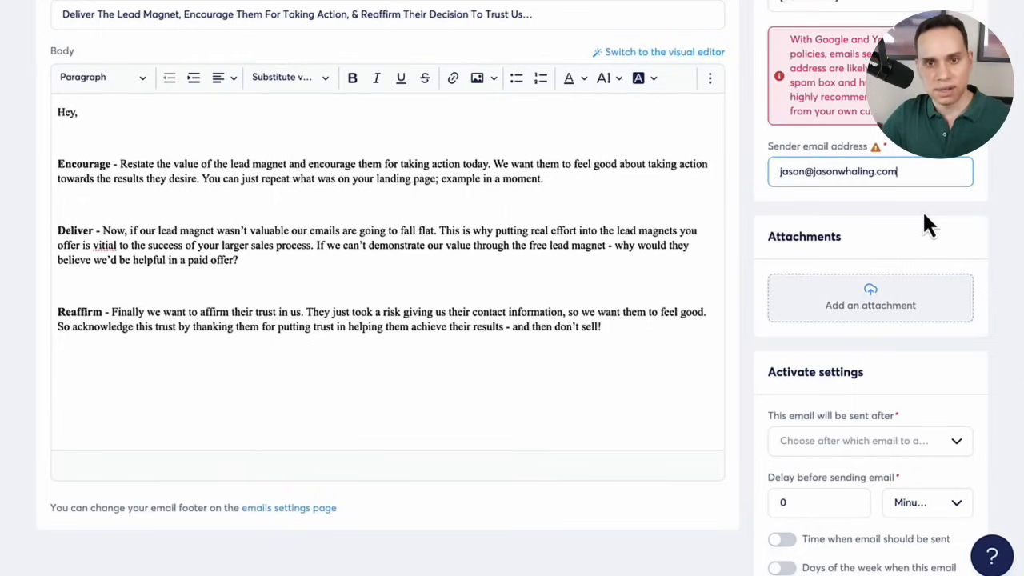
Open the account's email settings and examine the sender email addresses and domains sections.
scroll(756, 176, "up", 3)
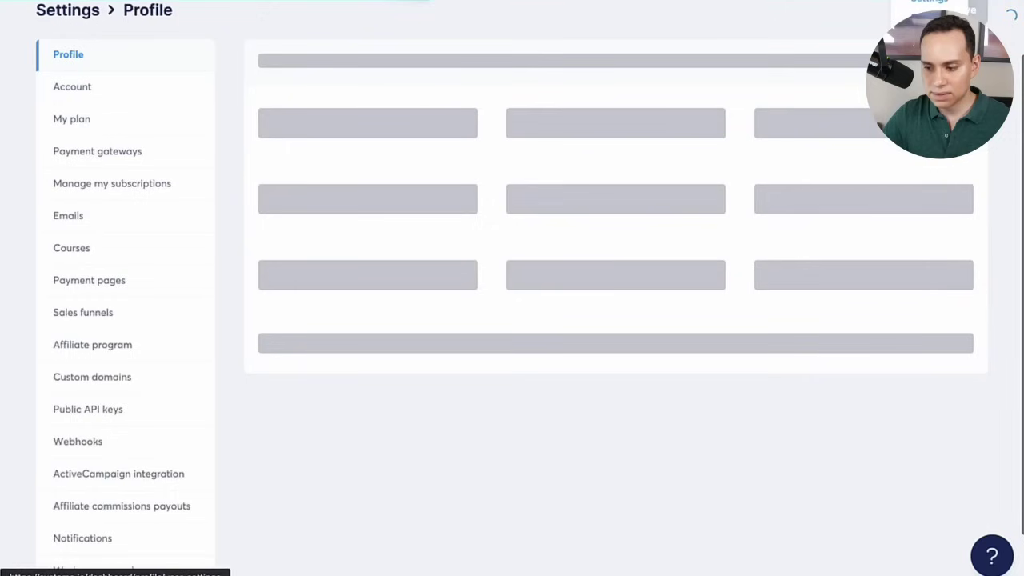
left_click(154, 298)
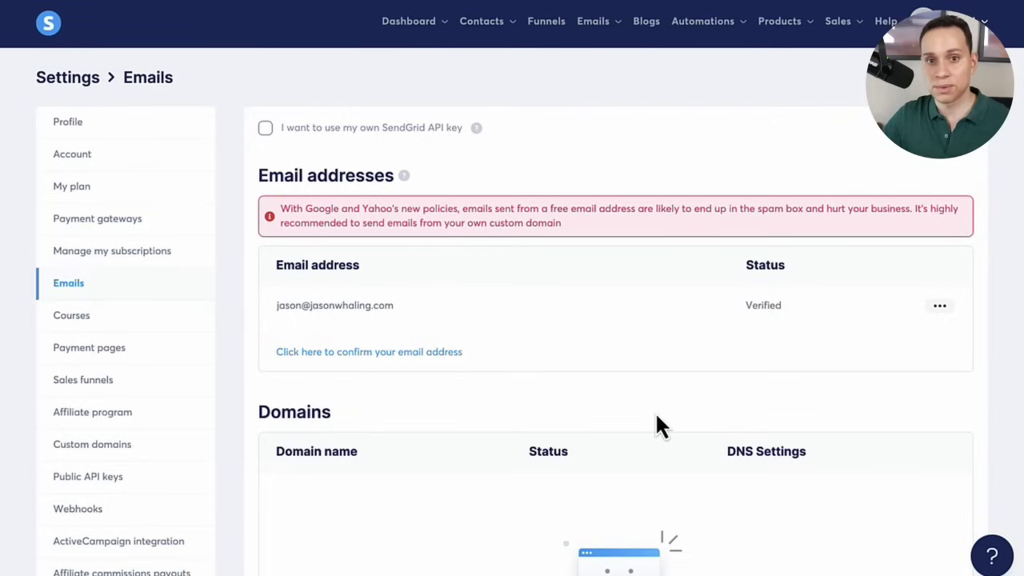
scroll(655, 411, "down", 3)
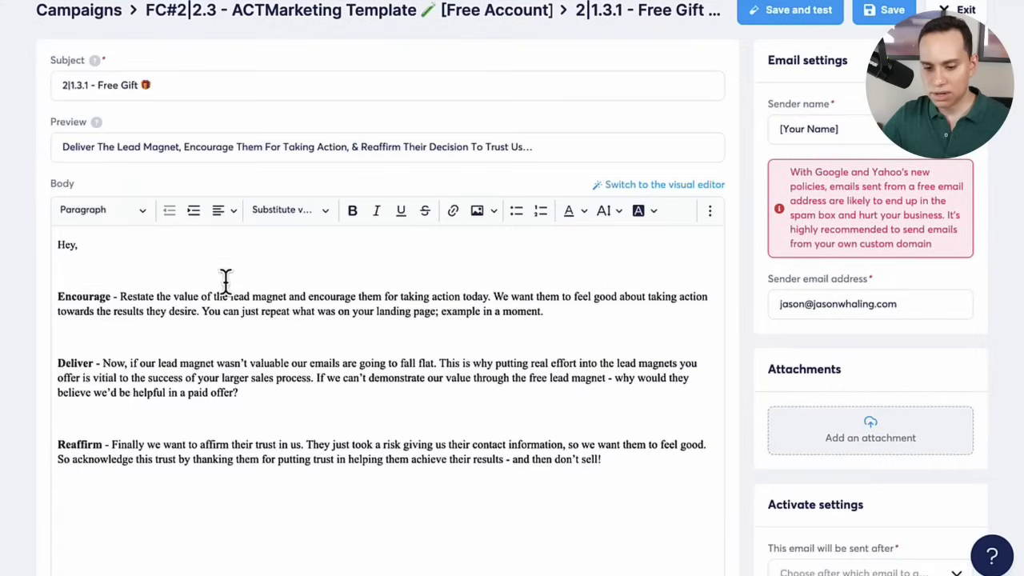
Back in the Free Gift email, examine its send-after and delay settings and the available personalization substitutes.
left_click(318, 265)
scroll(713, 278, "down", 3)
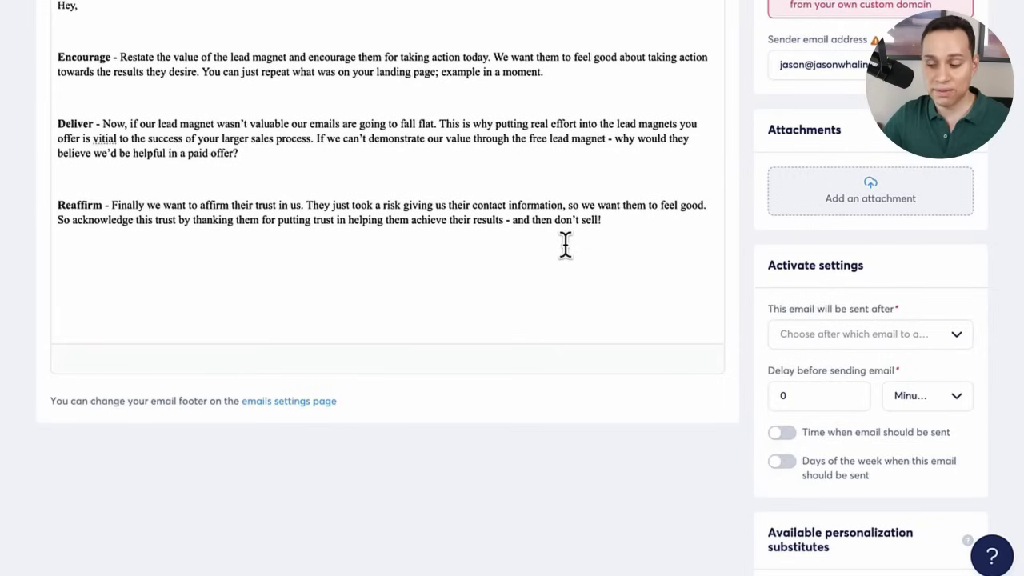
scroll(720, 232, "down", 1)
scroll(720, 232, "down", 3)
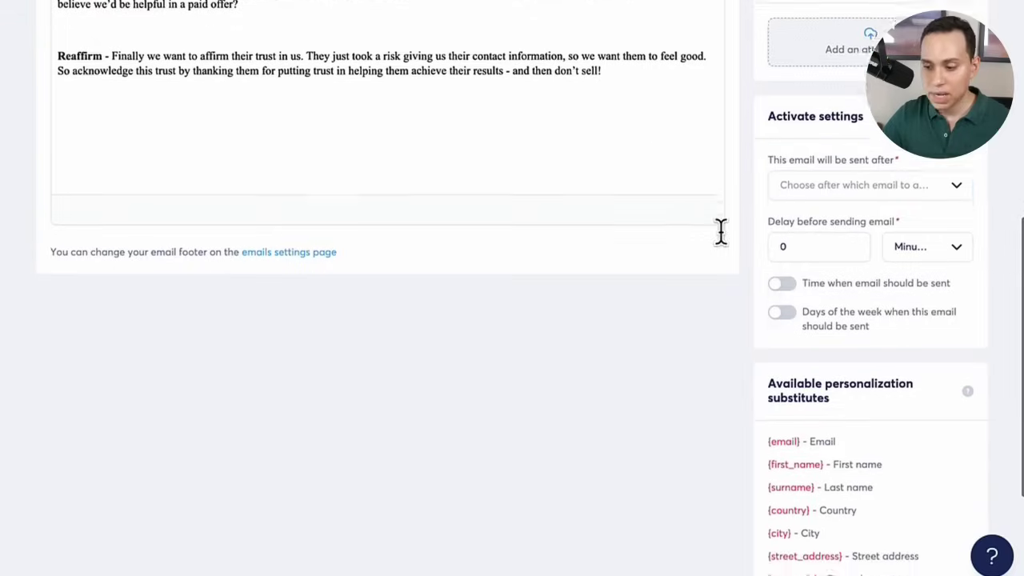
left_click(871, 190)
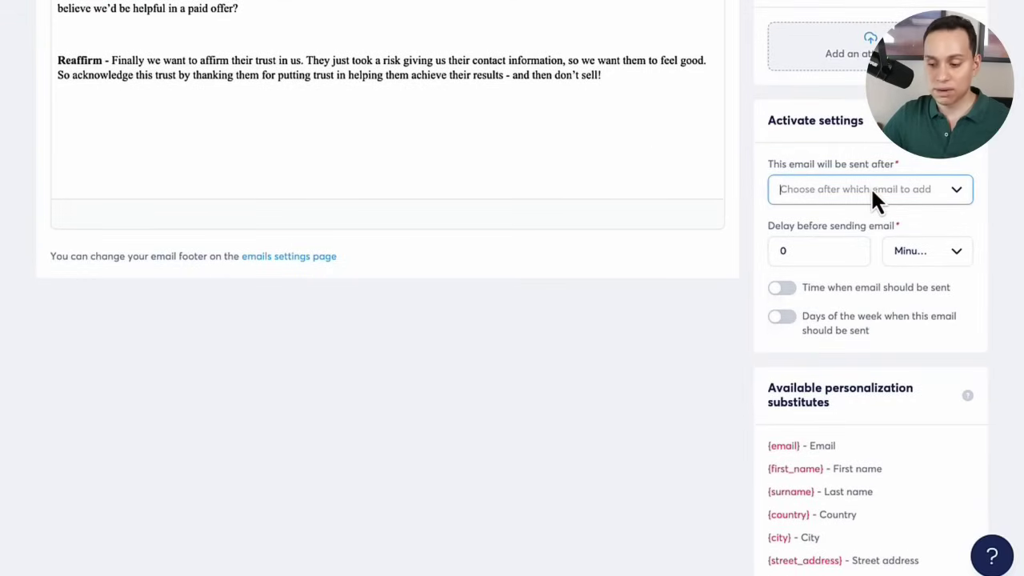
left_click(854, 144)
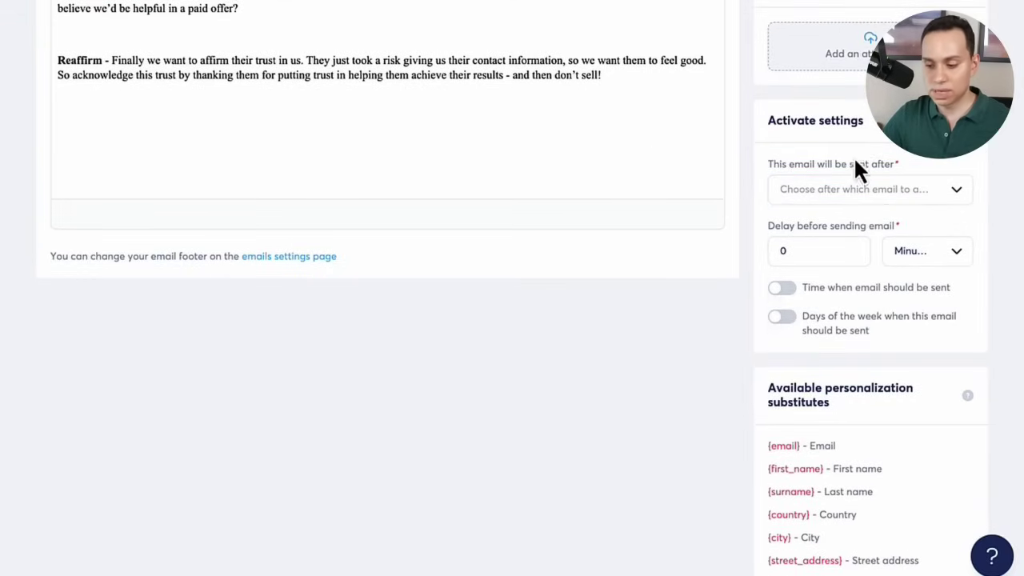
scroll(878, 222, "down", 4)
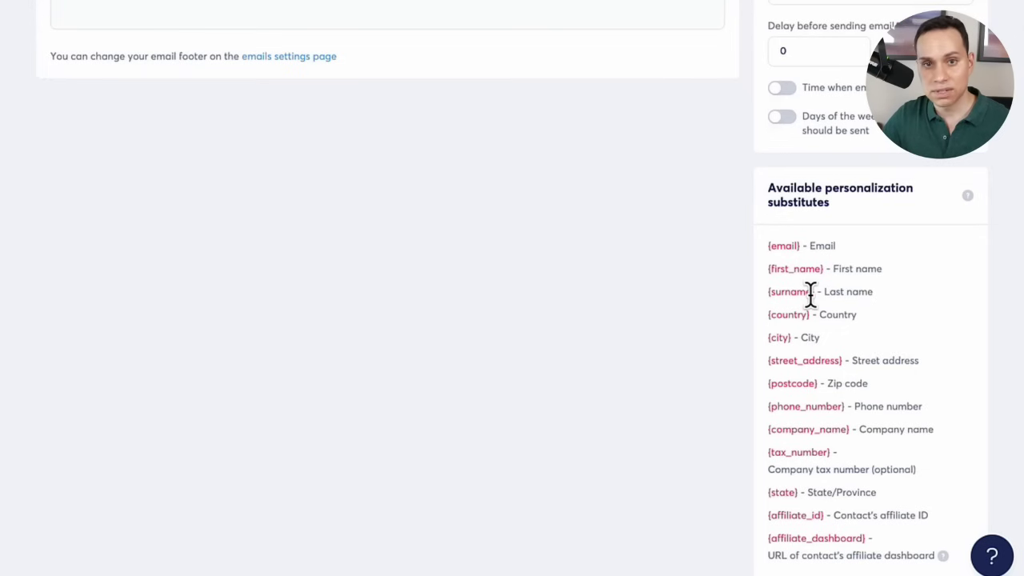
Reread the Encourage, Deliver and Reaffirm guidance in the Free Gift email's body.
scroll(811, 294, "up", 10)
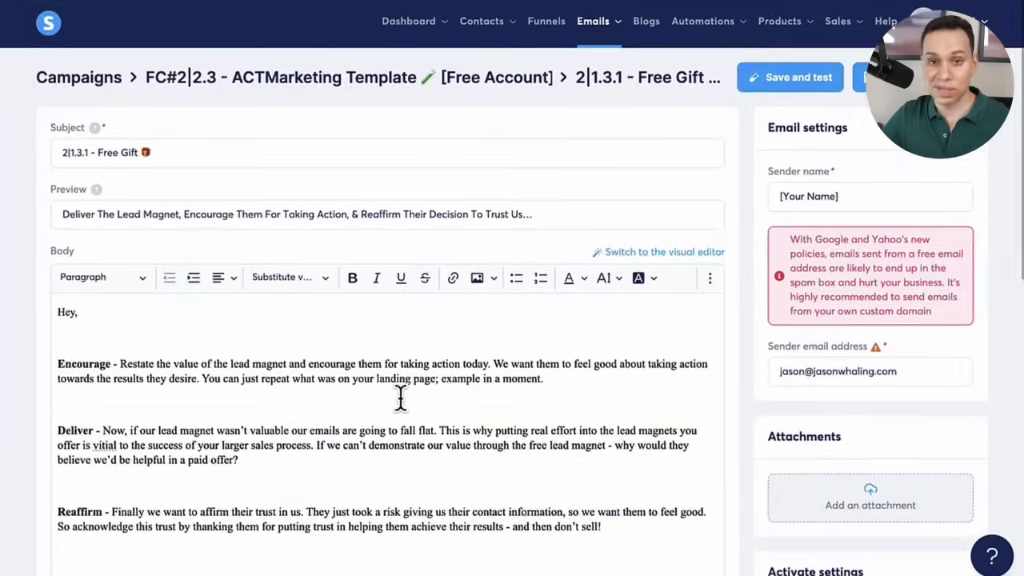
scroll(401, 397, "down", 3)
scroll(400, 398, "up", 1)
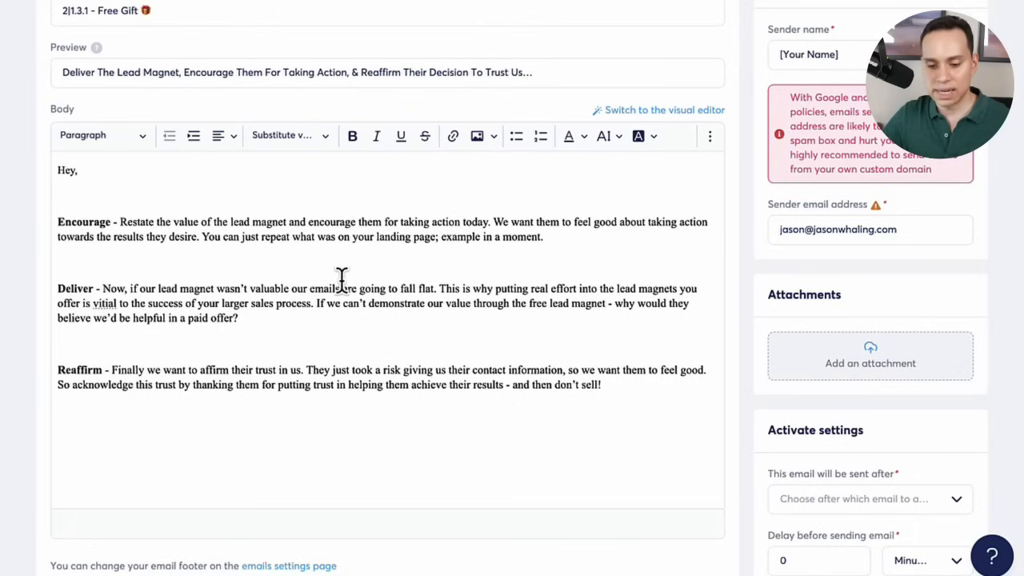
left_click(84, 195)
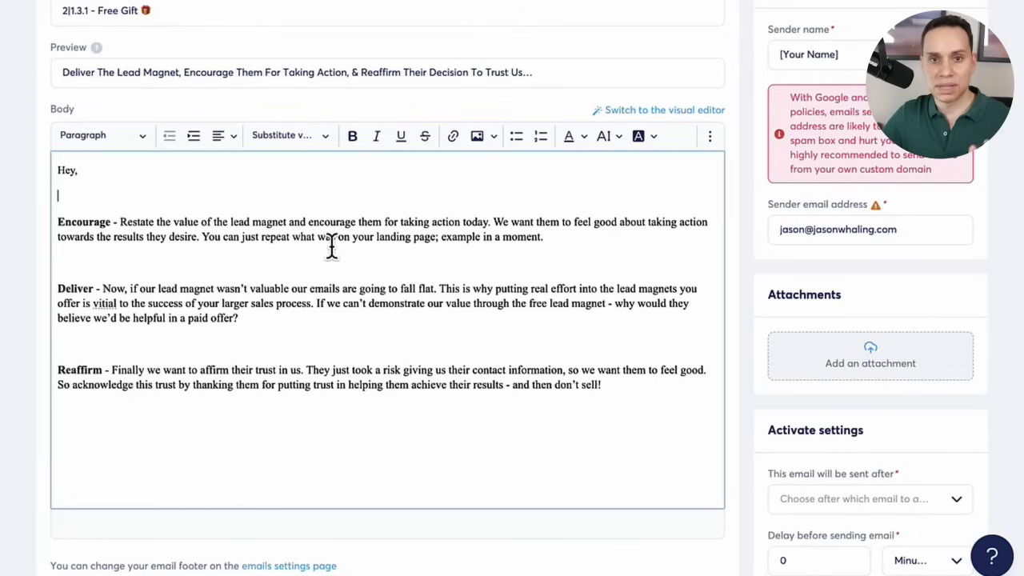
Return to the FC#2|2.3 - ACTMarketing Template campaign and open its "2|1.3.2 - BIG Roadblock" email.
scroll(332, 247, "up", 2)
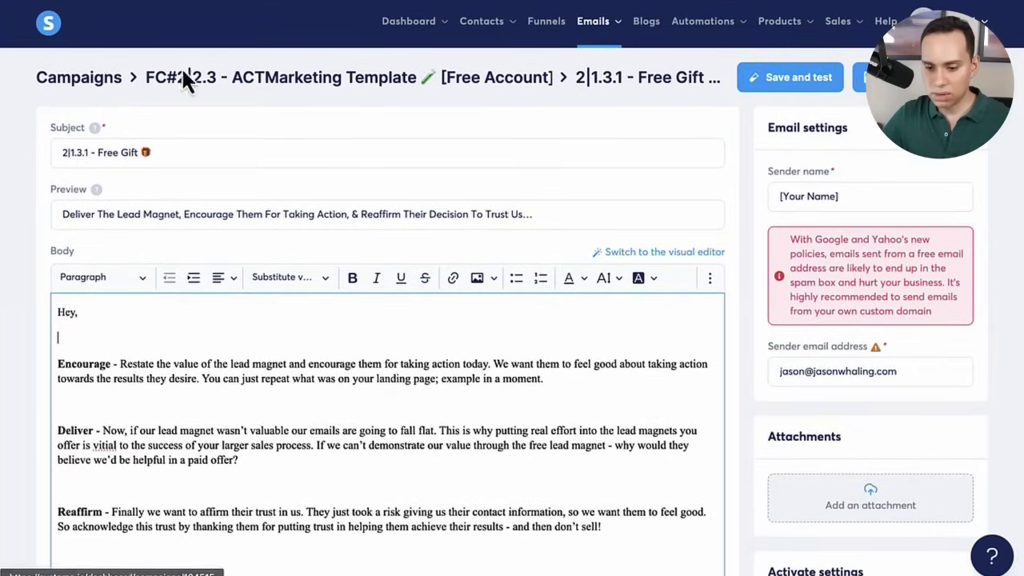
left_click(85, 78)
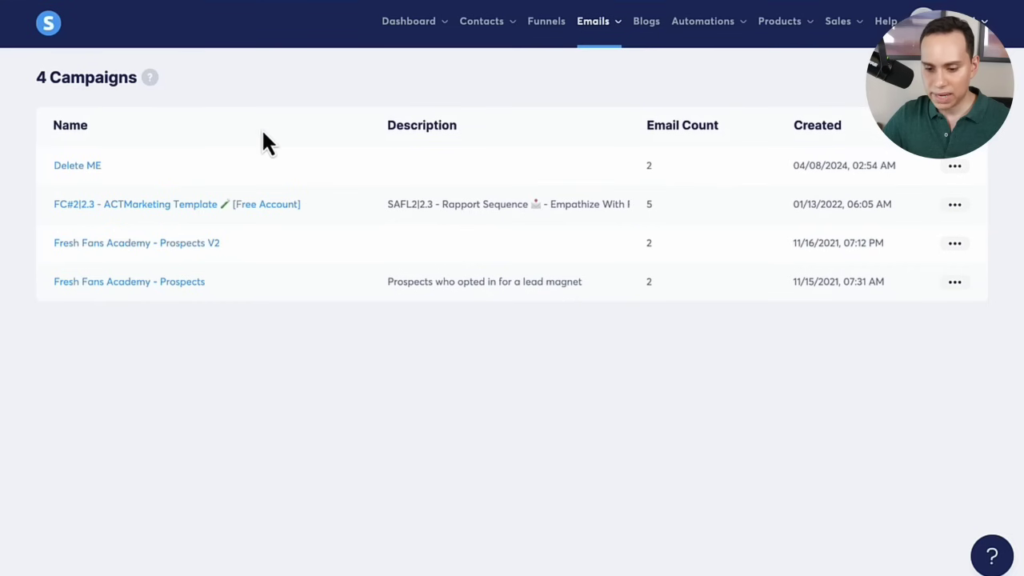
left_click(238, 208)
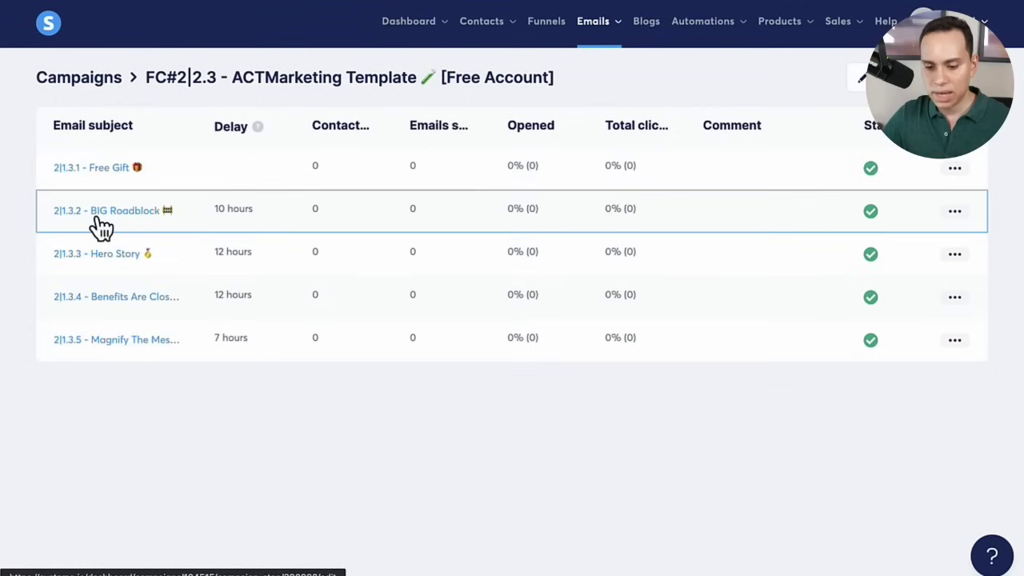
left_click(101, 226)
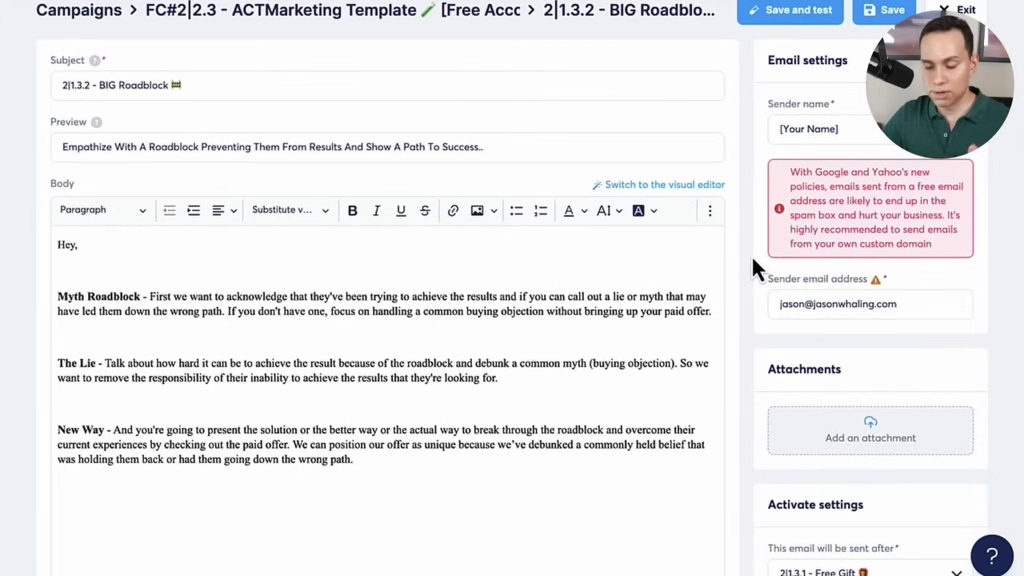
In the BIG Roadblock email's activation settings, examine the send-after email choices and the delay amount and unit options.
scroll(752, 257, "down", 6)
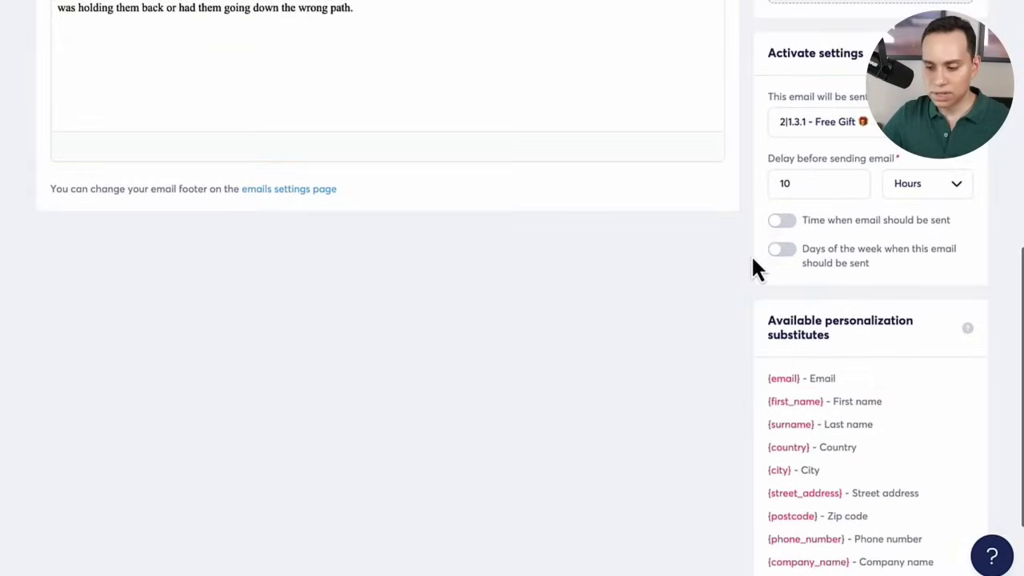
scroll(752, 255, "down", 1)
left_click(816, 109)
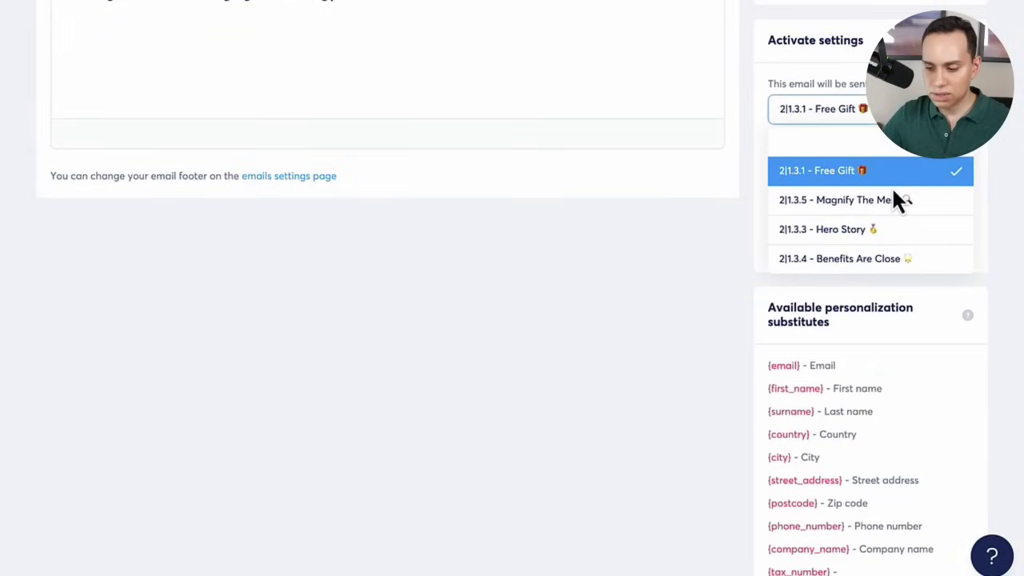
scroll(887, 199, "down", 2)
scroll(757, 190, "up", 2)
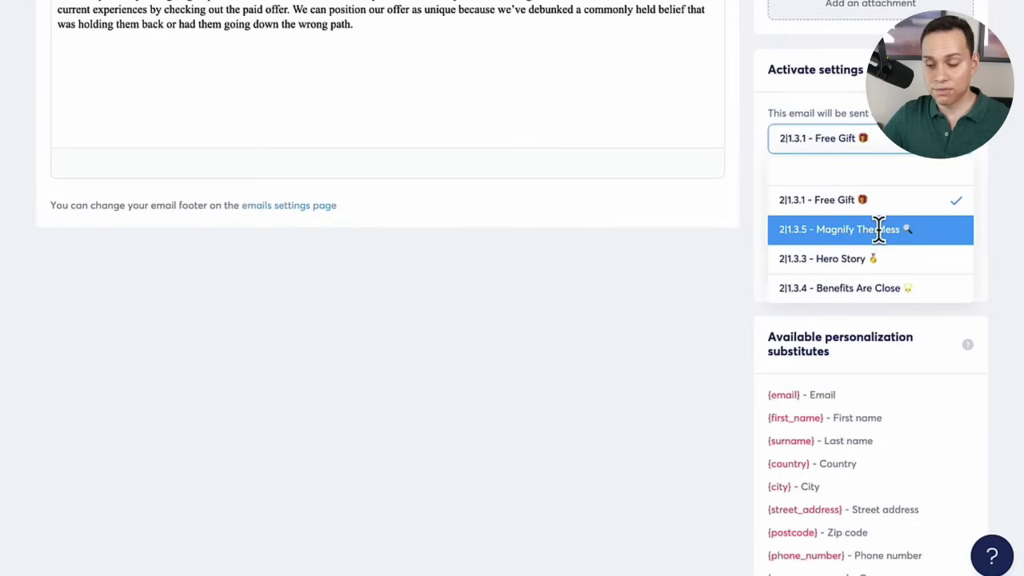
left_click(753, 207)
left_click(833, 202)
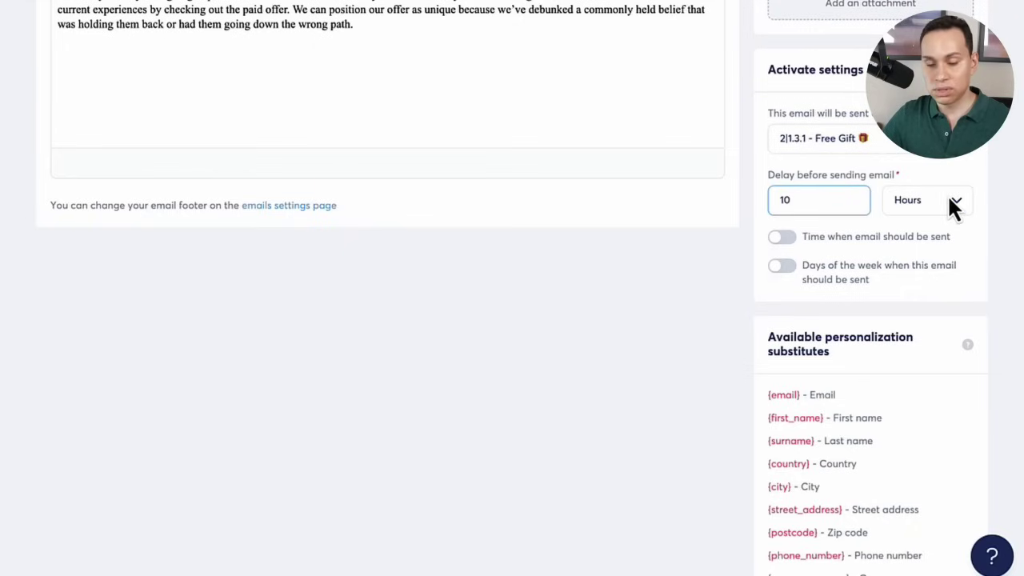
left_click(968, 200)
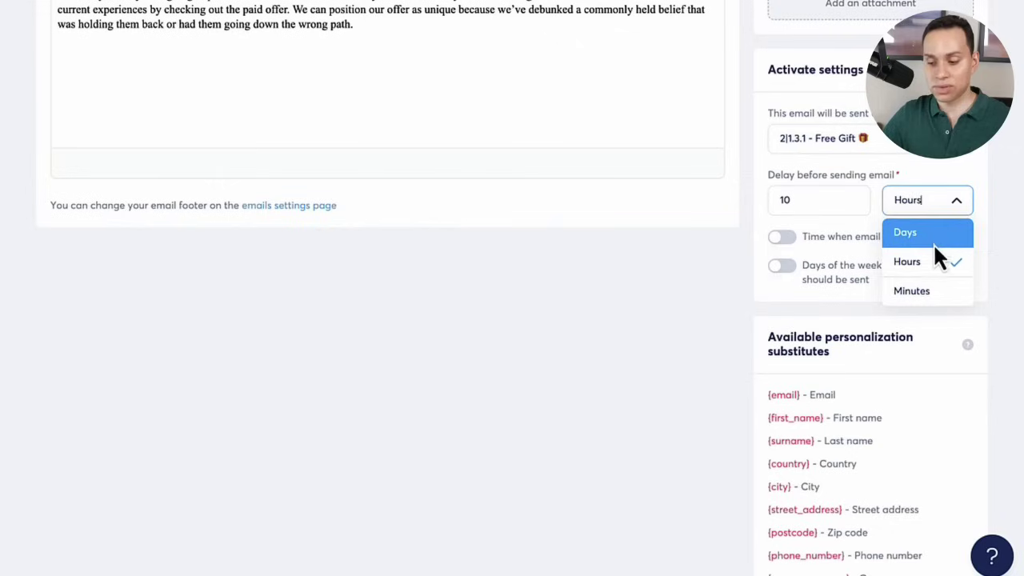
left_click(750, 228)
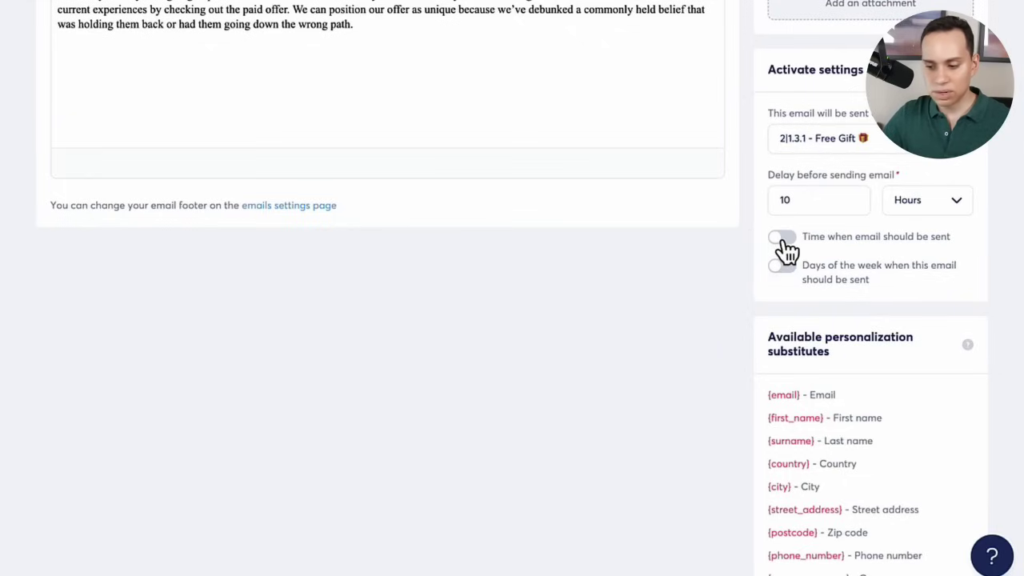
Enable a specific sending time and restrict the BIG Roadblock email's sending days to exclude Saturday and Sunday.
left_click(784, 240)
left_click(789, 250)
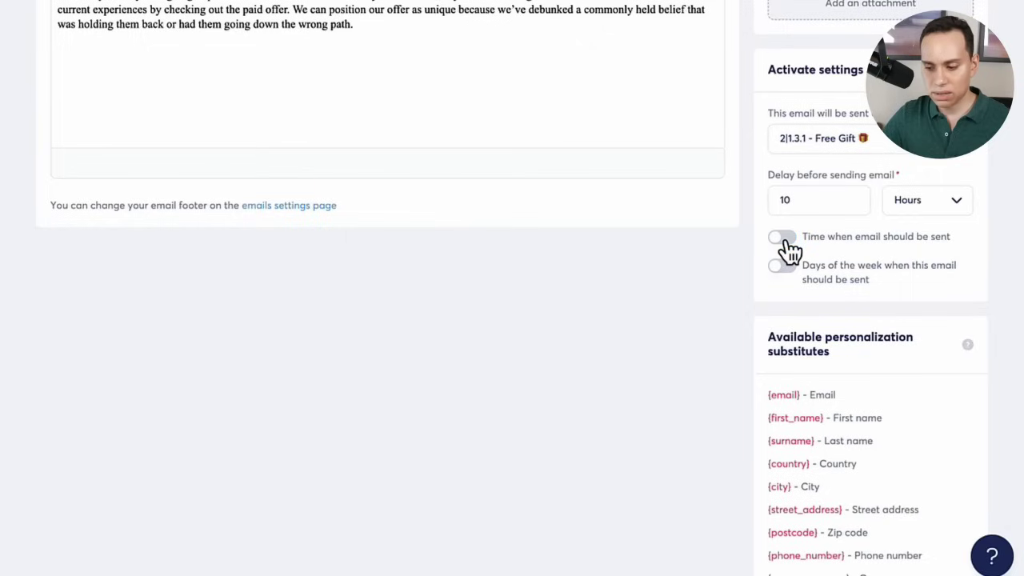
left_click(789, 249)
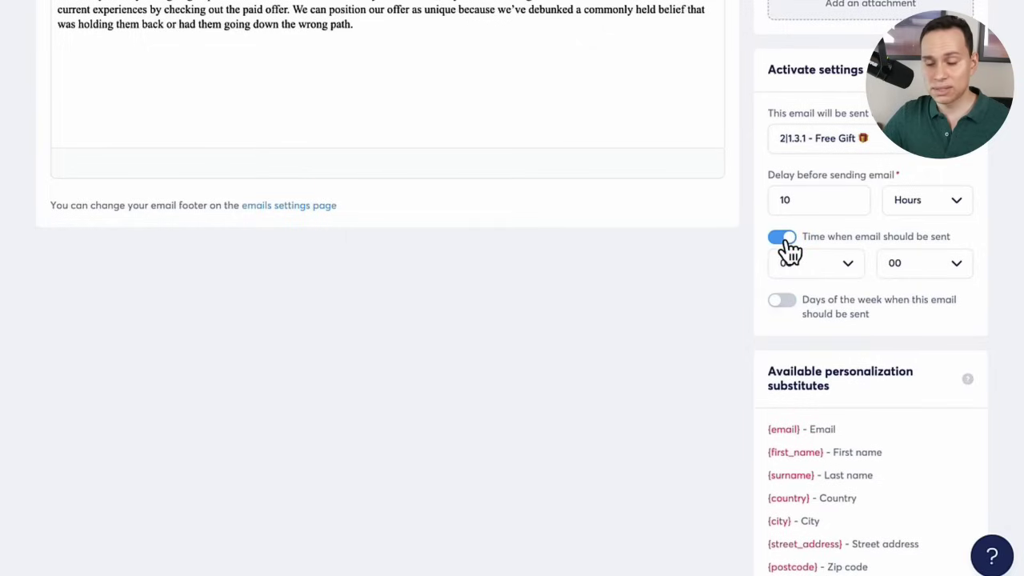
left_click(784, 308)
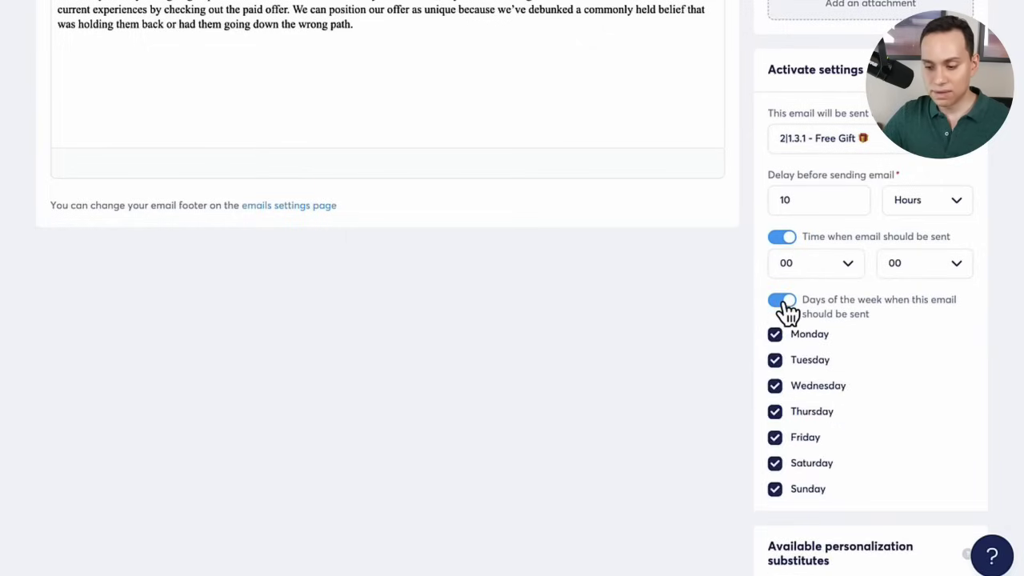
left_click(774, 464)
left_click(775, 490)
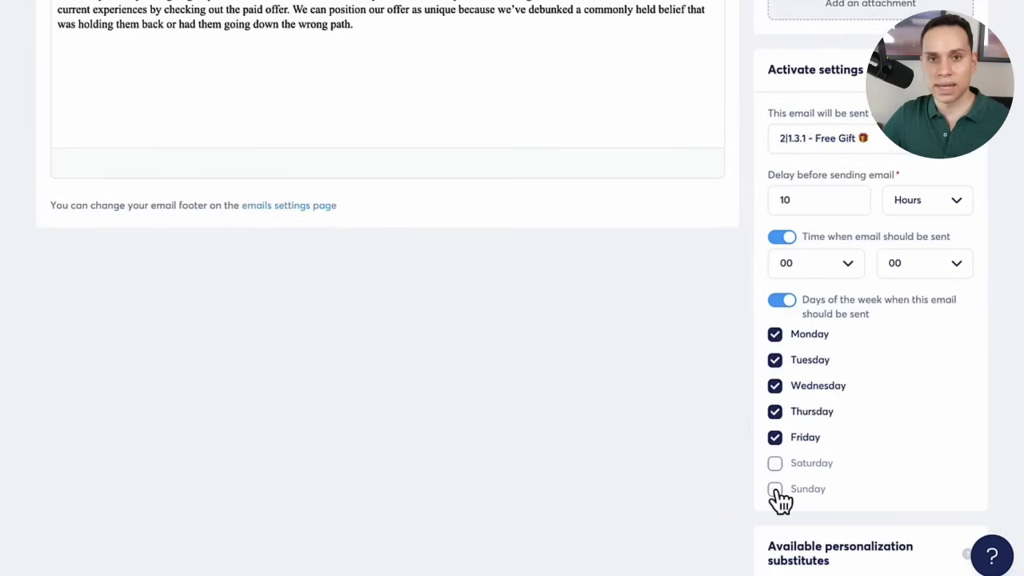
Include Saturday and Sunday again and turn off the days-of-the-week restriction.
left_click(776, 490)
left_click(775, 464)
left_click(783, 309)
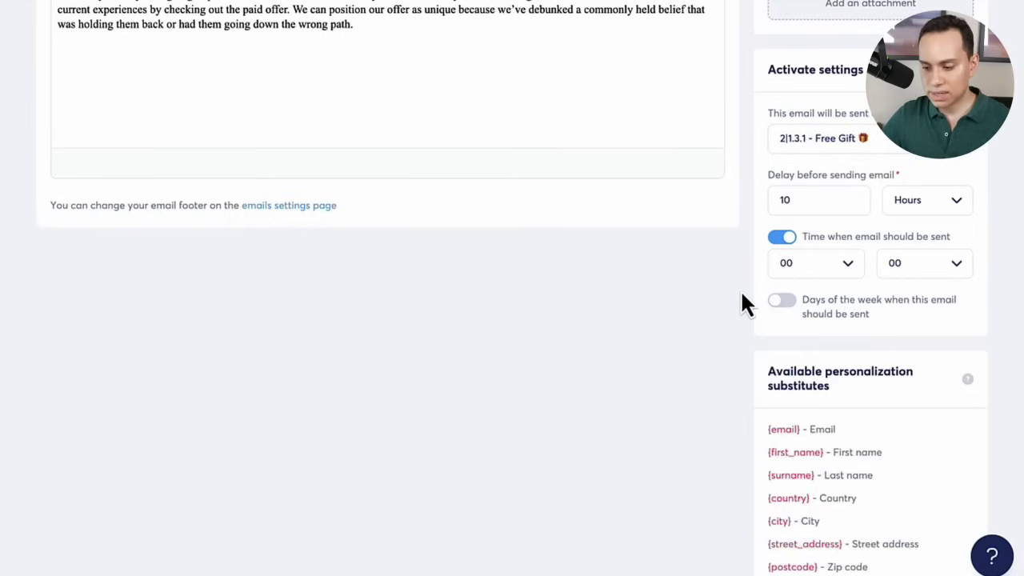
Reread the Myth Roadblock, The Lie and New Way guidance in the BIG Roadblock email's body.
scroll(743, 302, "up", 6)
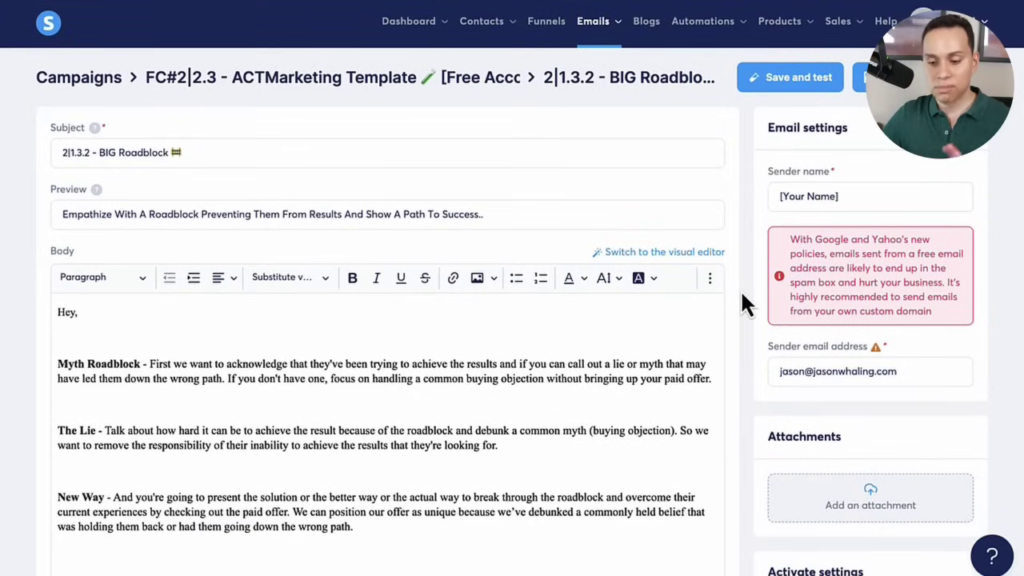
scroll(740, 289, "down", 1)
left_click(176, 307)
scroll(282, 312, "up", 1)
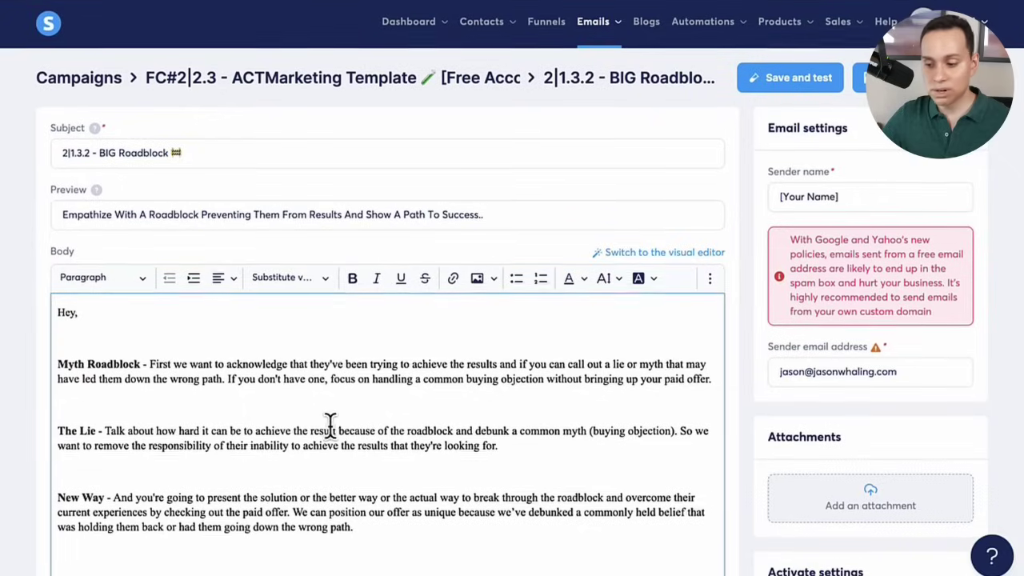
View the save-and-test email dialog, dismiss it without sending, and return to the ACTMarketing Template campaign's email list.
left_click(794, 84)
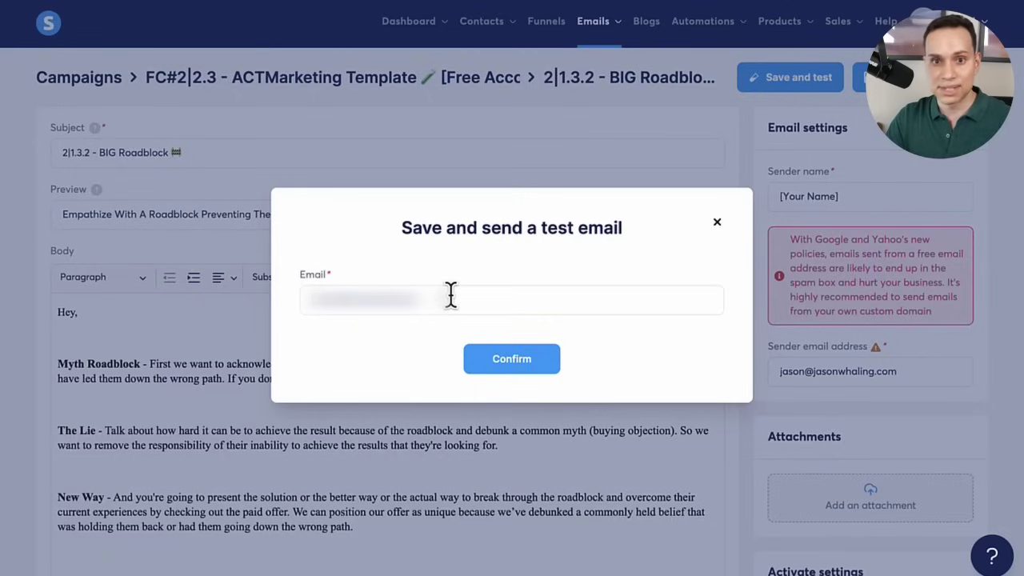
left_click(717, 223)
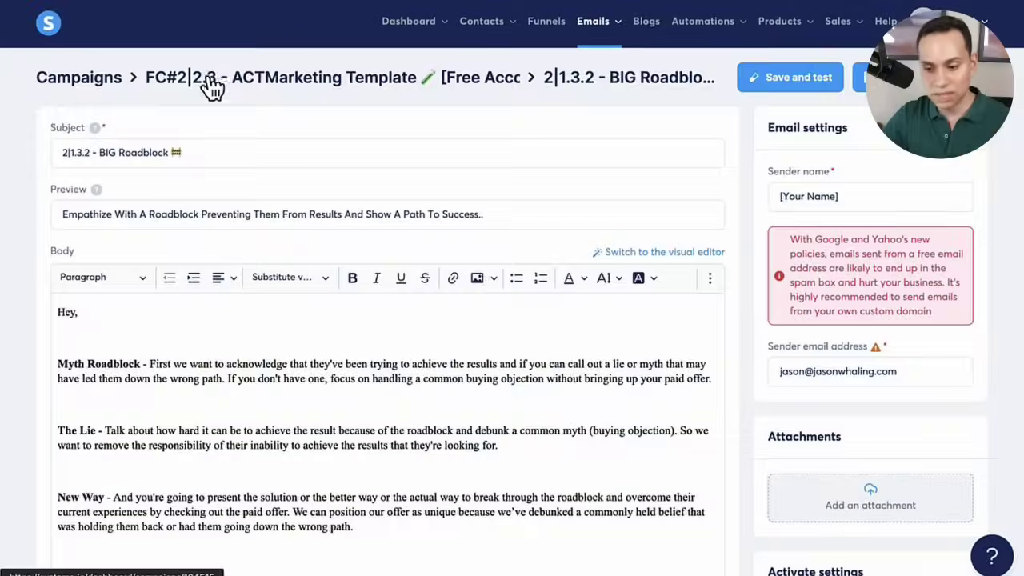
left_click(337, 80)
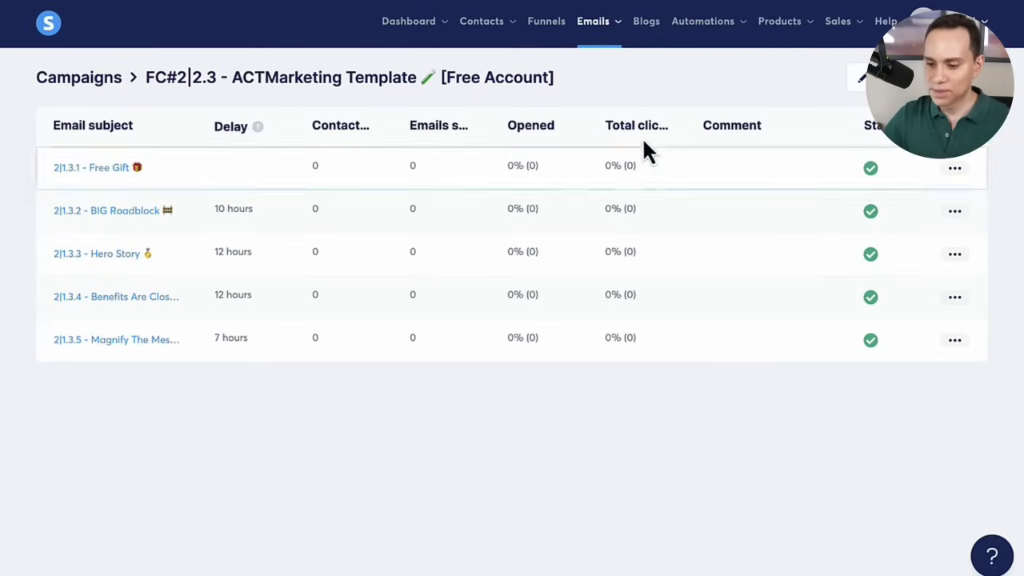
In T2| Demo Funnel, add an automation rule with the "Funnel step form subscribed" trigger to the 2|2.2 - Landing Page step.
left_click(544, 28)
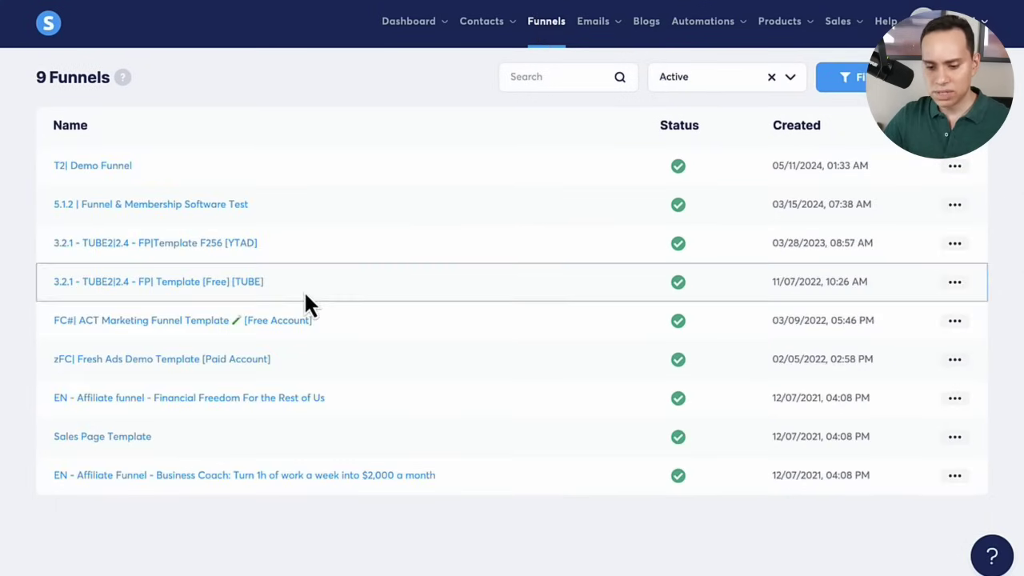
left_click(110, 179)
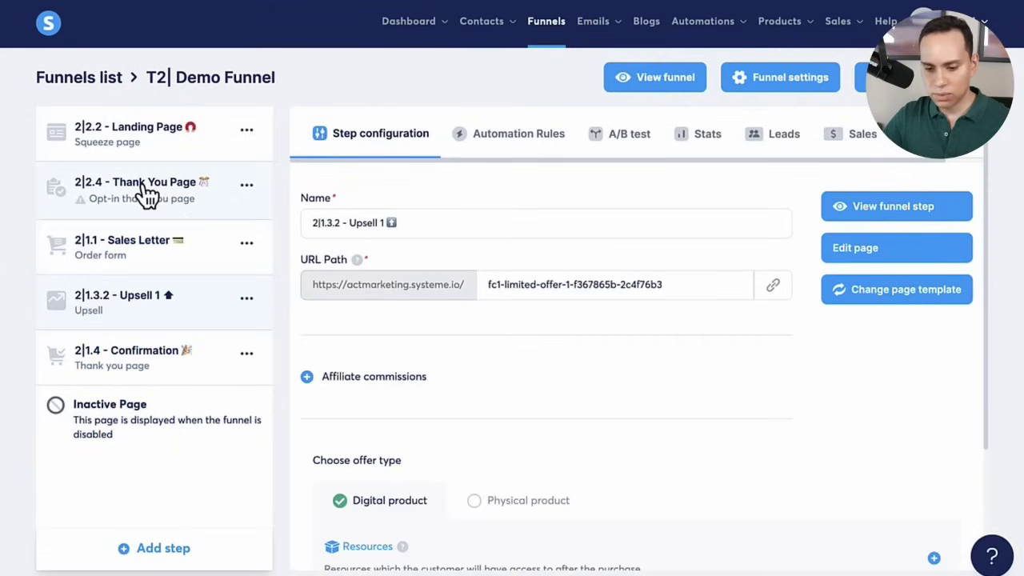
left_click(164, 149)
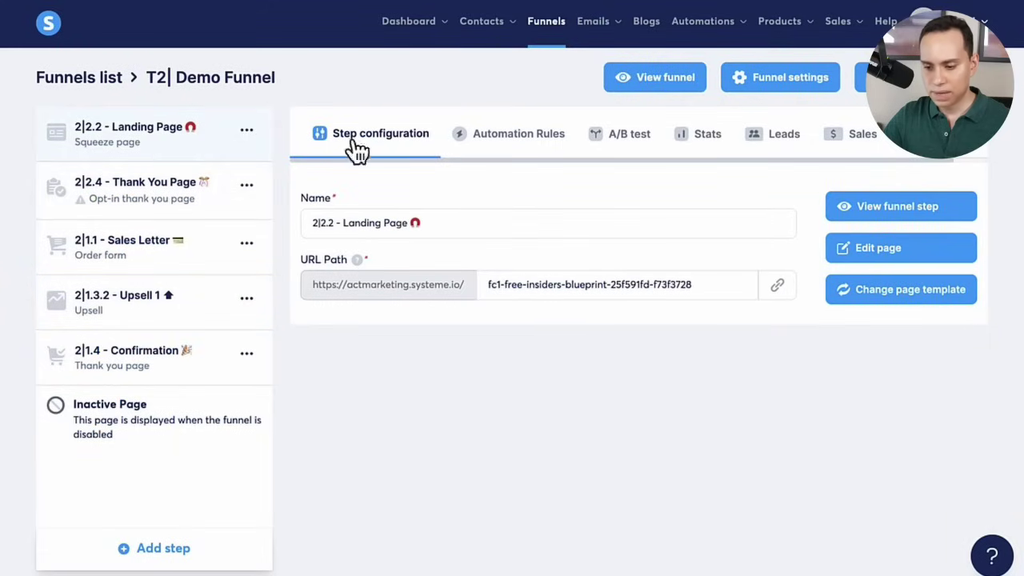
left_click(549, 138)
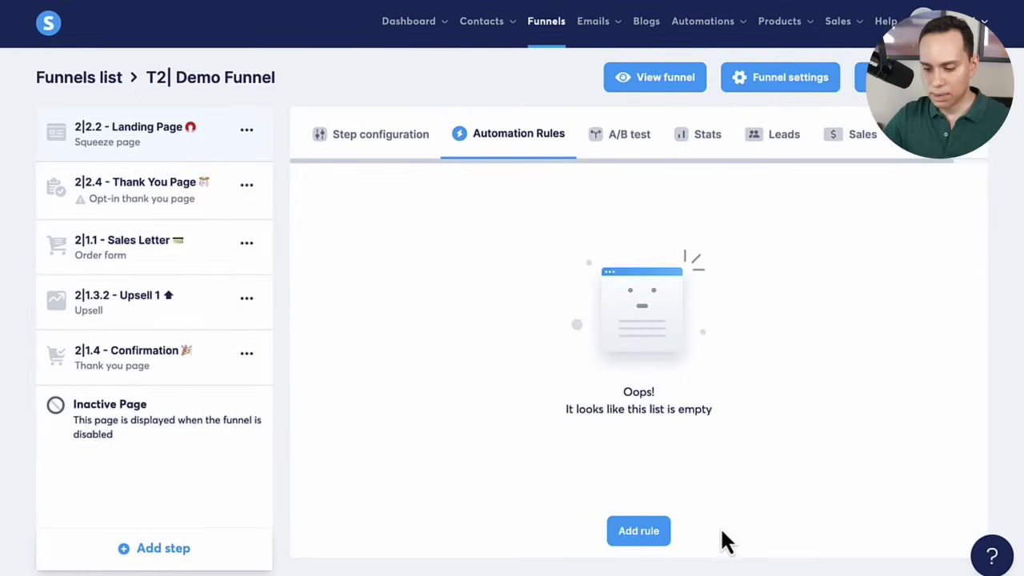
left_click(647, 534)
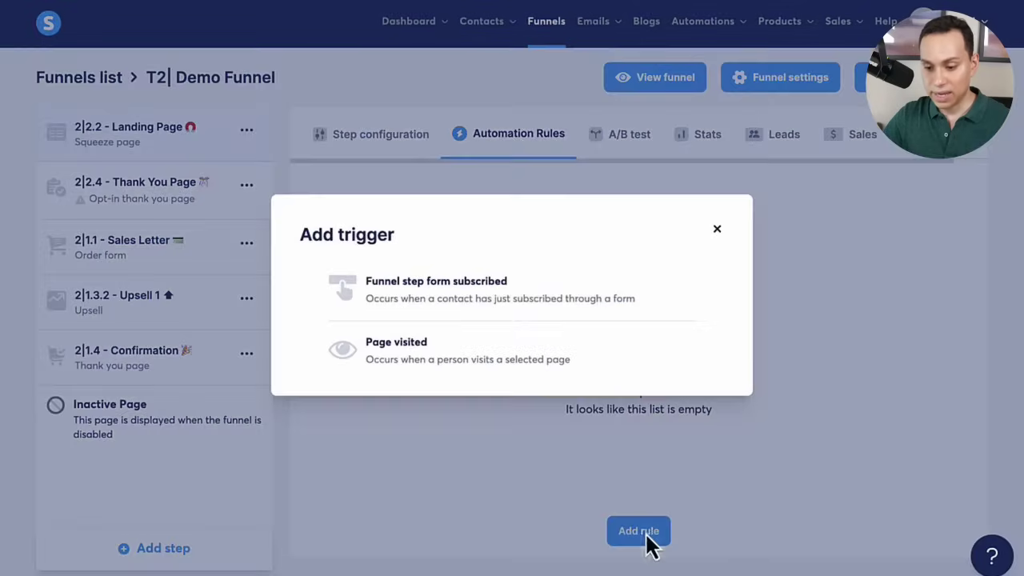
left_click(457, 295)
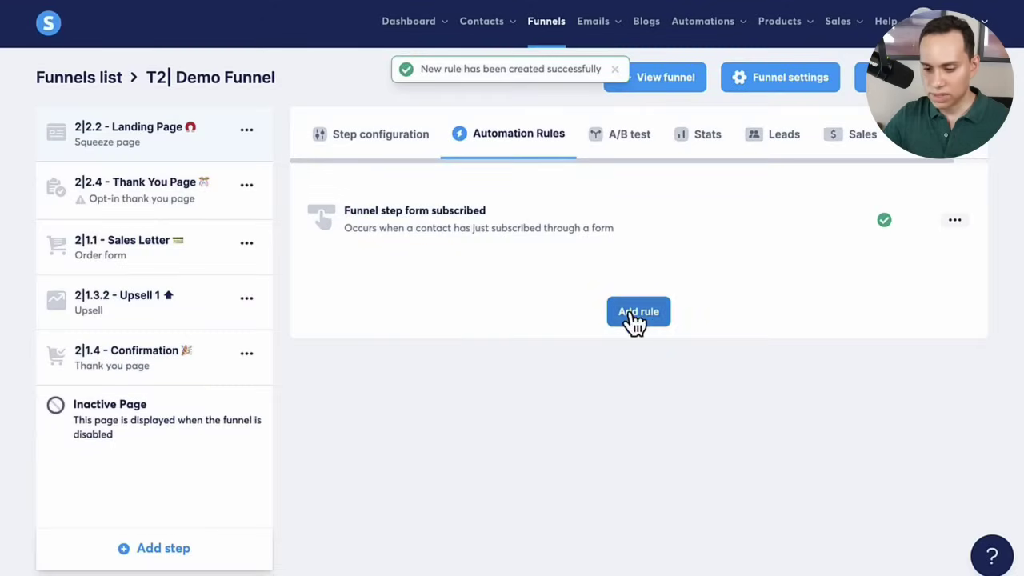
Edit the "Funnel step form subscribed" rule and look through the actions that can be added to it.
left_click(636, 316)
left_click(719, 261)
left_click(954, 221)
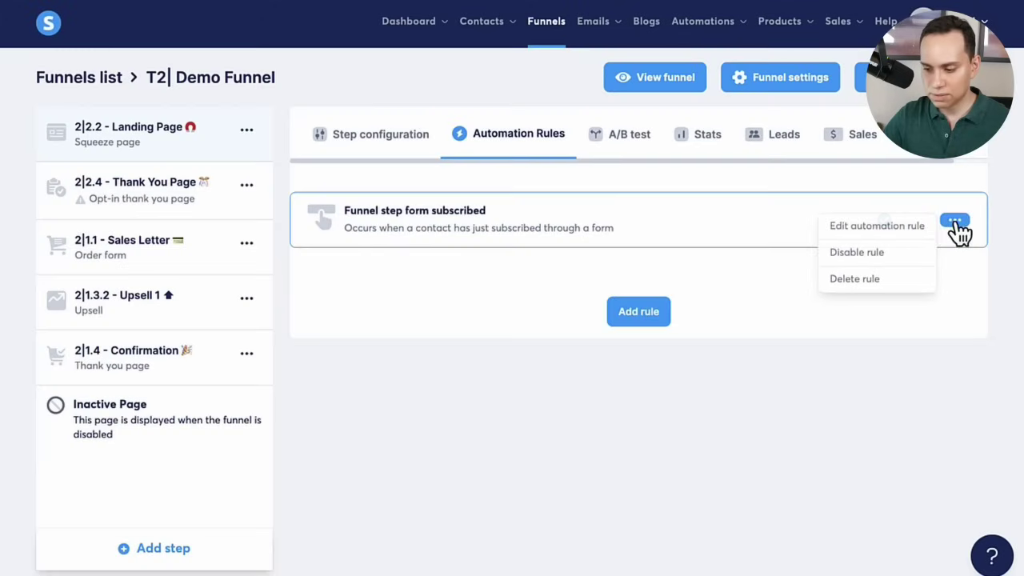
left_click(508, 232)
left_click(834, 223)
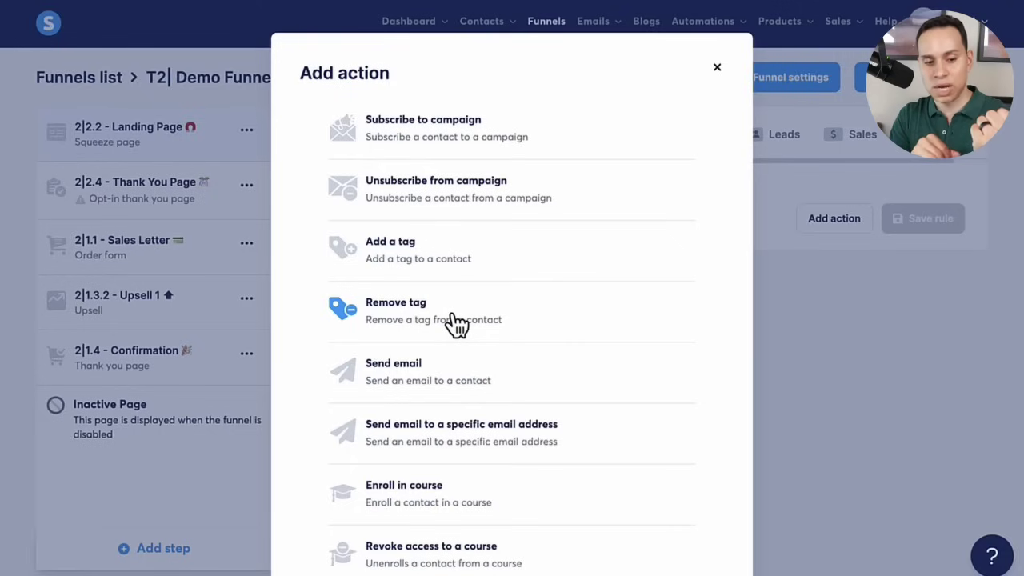
scroll(456, 324, "down", 1)
scroll(456, 324, "down", 5)
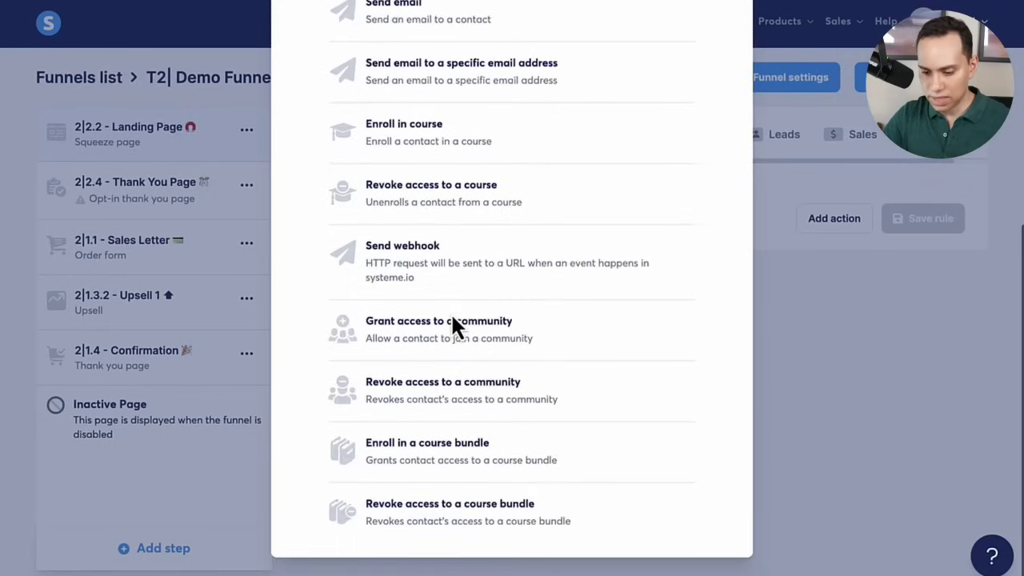
scroll(456, 324, "up", 5)
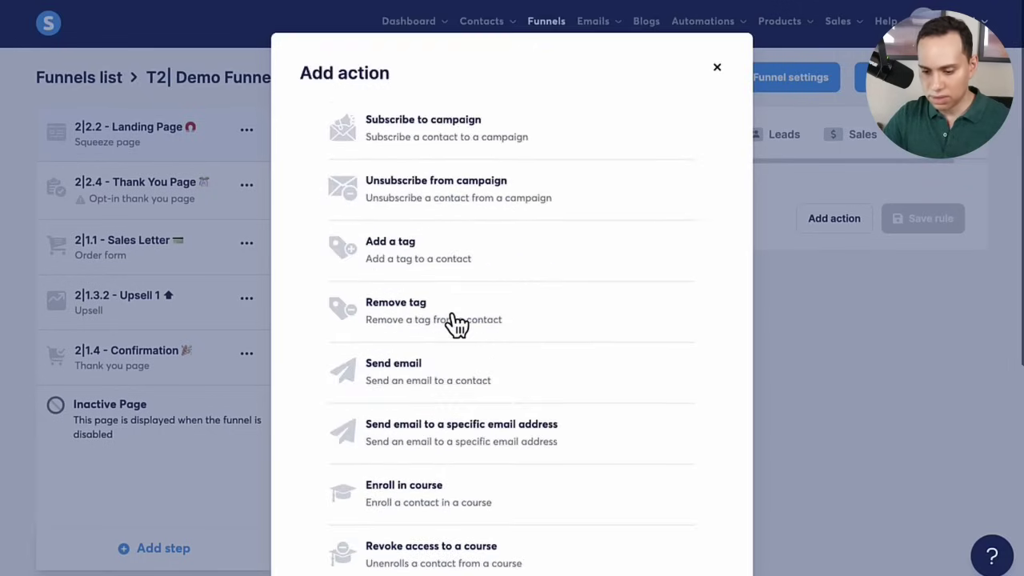
Add a "Subscribe to campaign" action using "FC#2|2.3 - ACTMarketing Template [Free Account]" and save the rule.
left_click(435, 140)
left_click(752, 278)
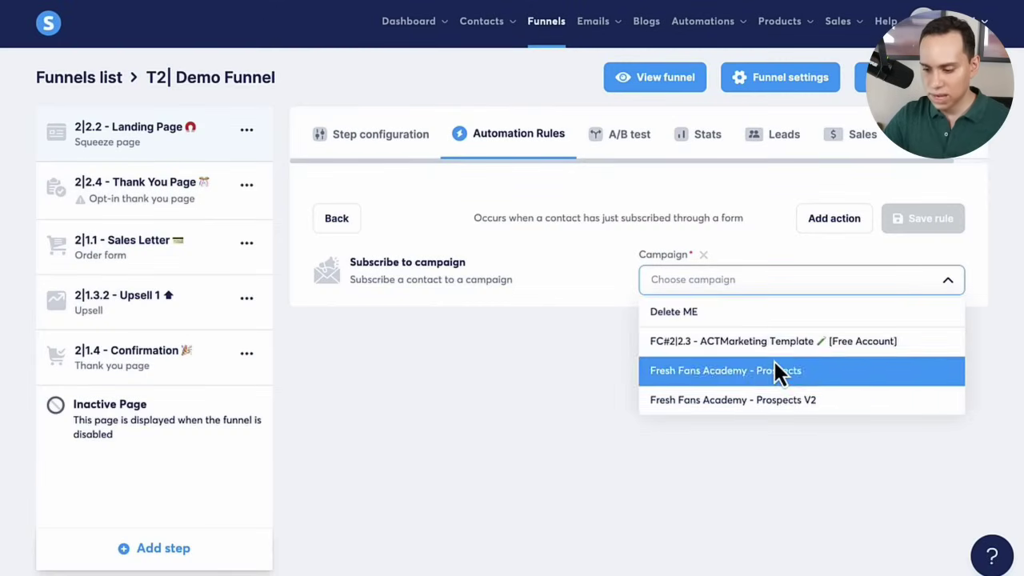
left_click(766, 352)
left_click(937, 227)
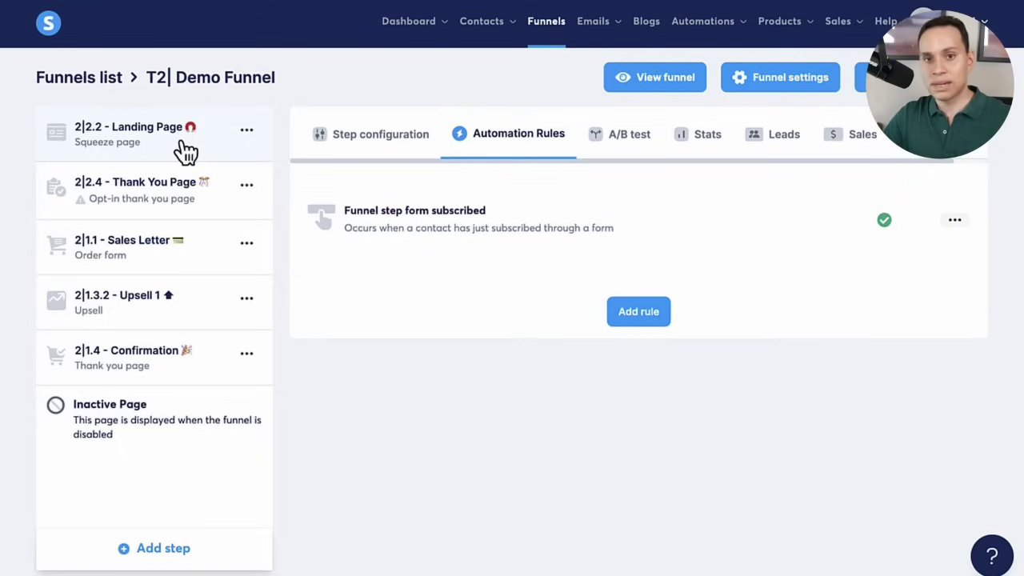
Reopen the FC#2|2.3 - ACTMarketing Template campaign and review its emails' delays, statistics and statuses.
mouse_move(799, 40)
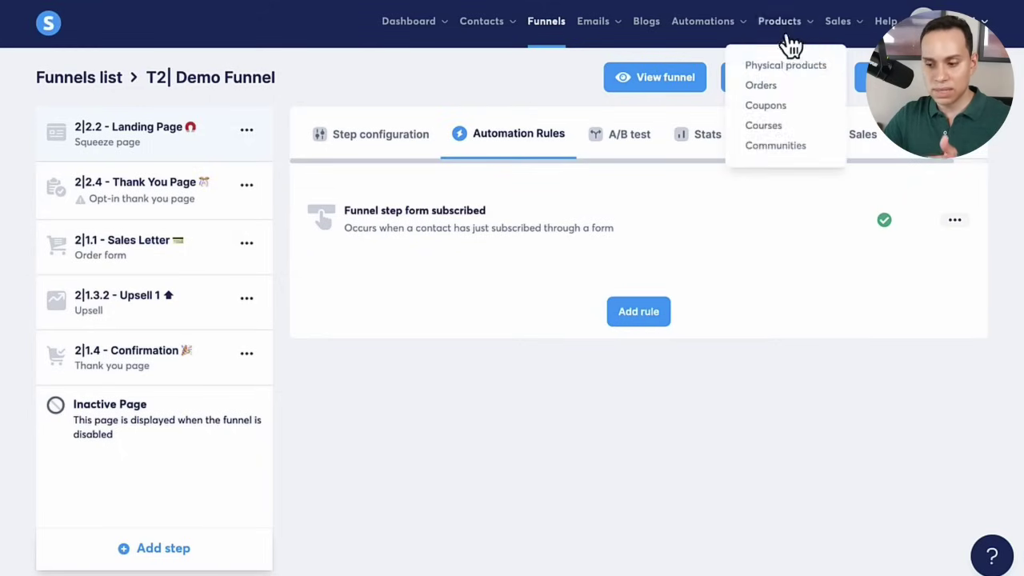
mouse_move(603, 40)
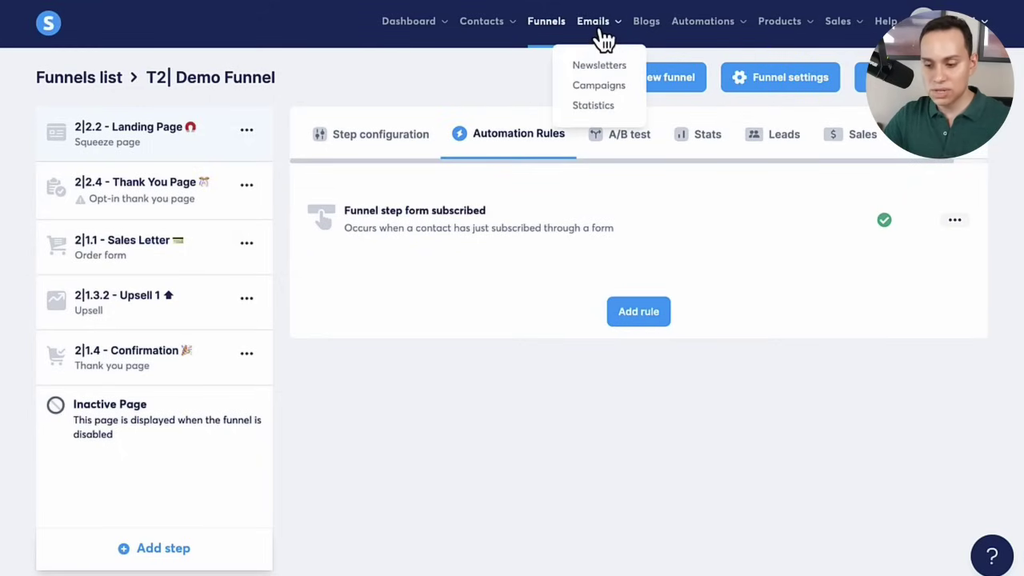
left_click(599, 86)
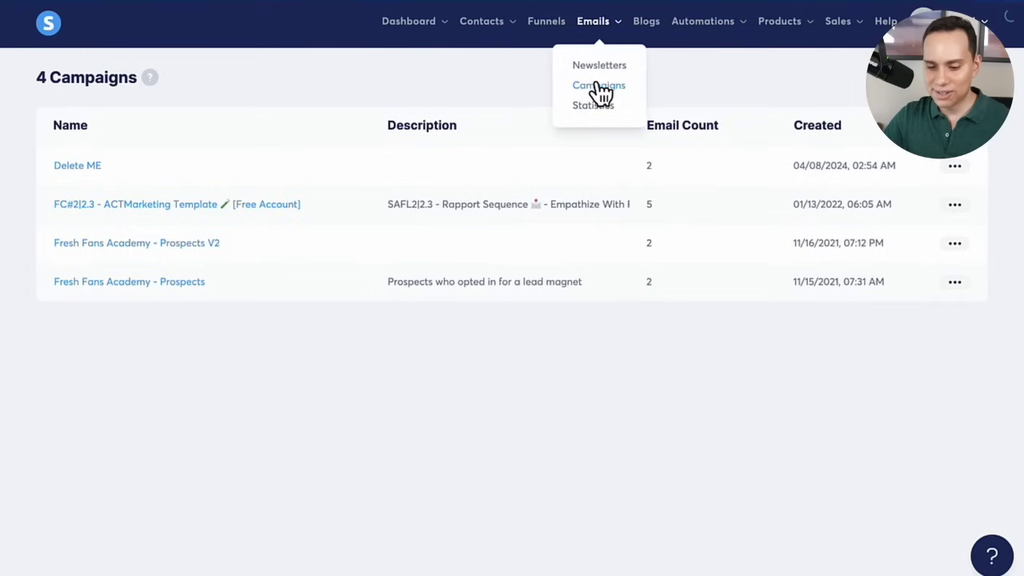
left_click(268, 207)
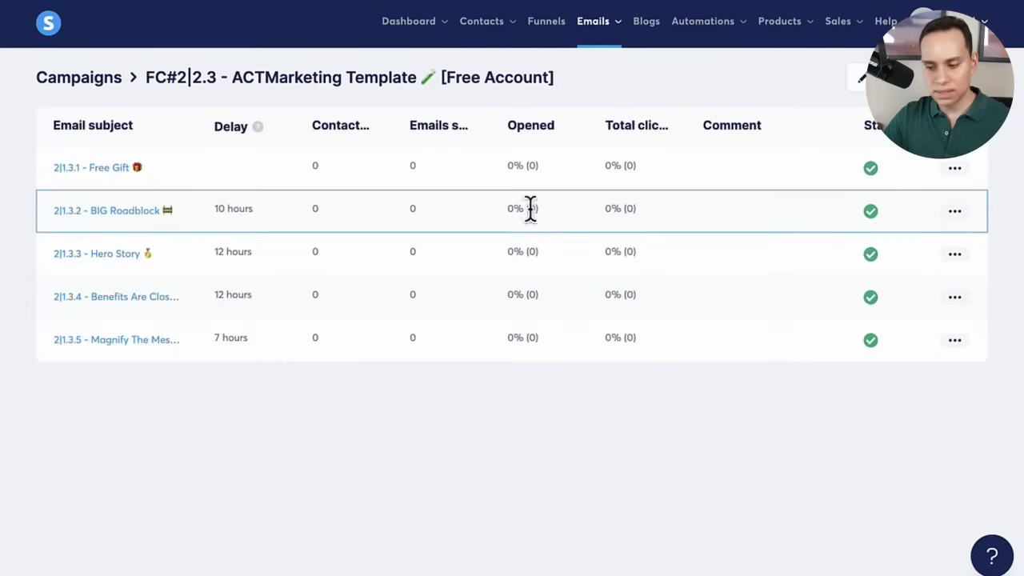
left_click(509, 242)
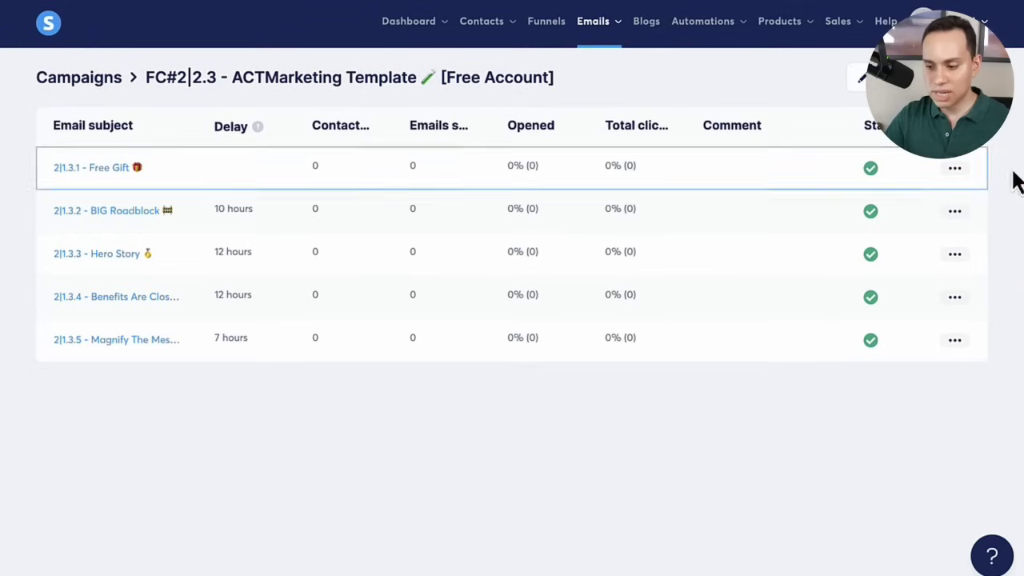
left_click(871, 168)
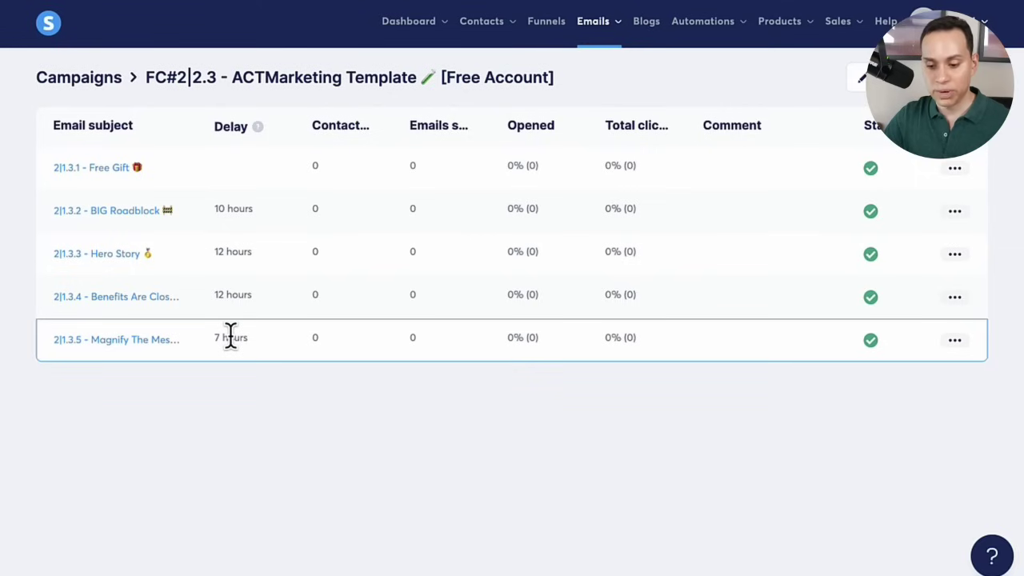
Open FC#| ACT Marketing Funnel Template [Free Account] and review the "Funnel step form subscribed" rule on its 2|2.2 - Landing Page step.
left_click(547, 21)
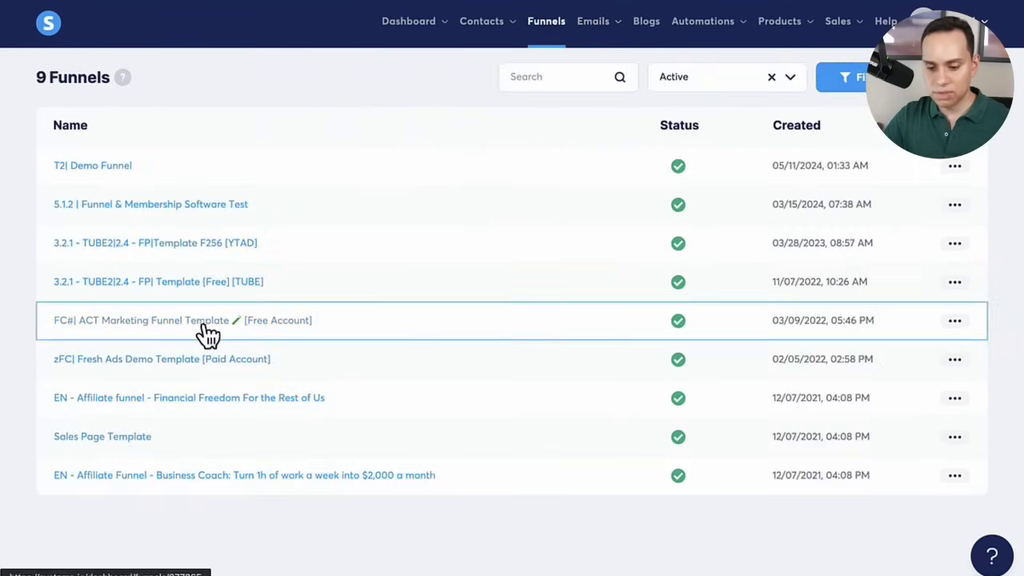
left_click(204, 328)
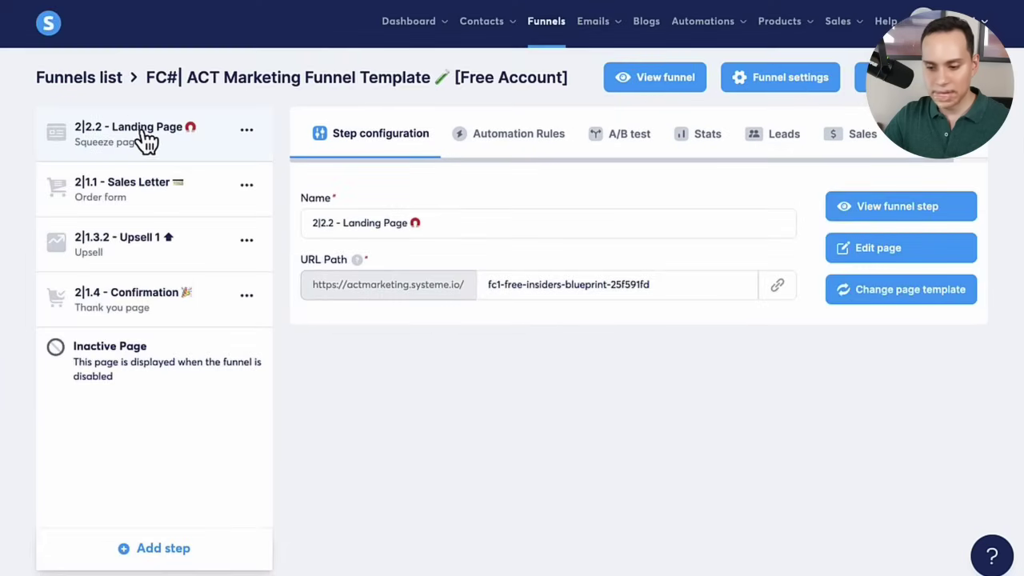
left_click(526, 144)
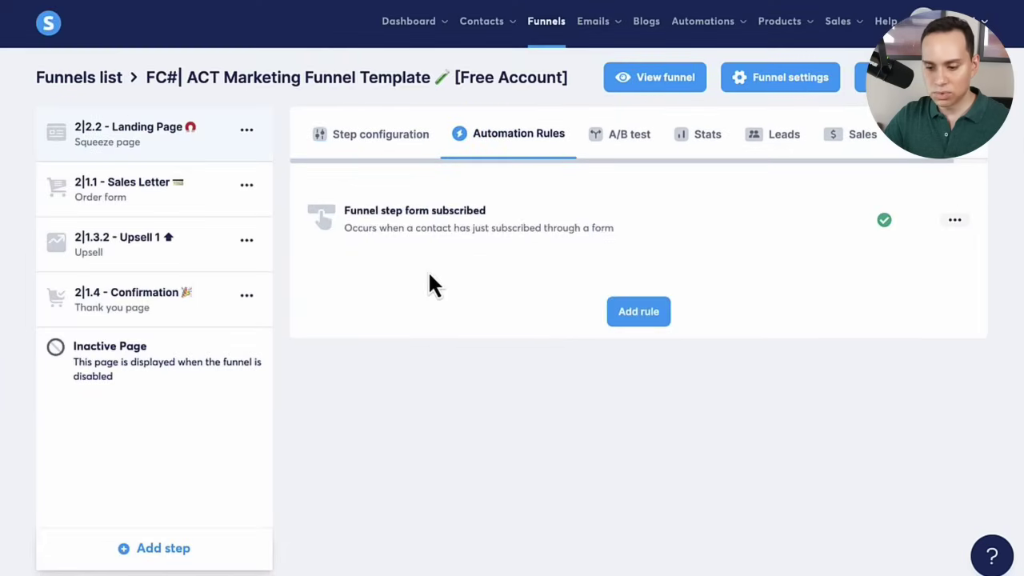
left_click(547, 229)
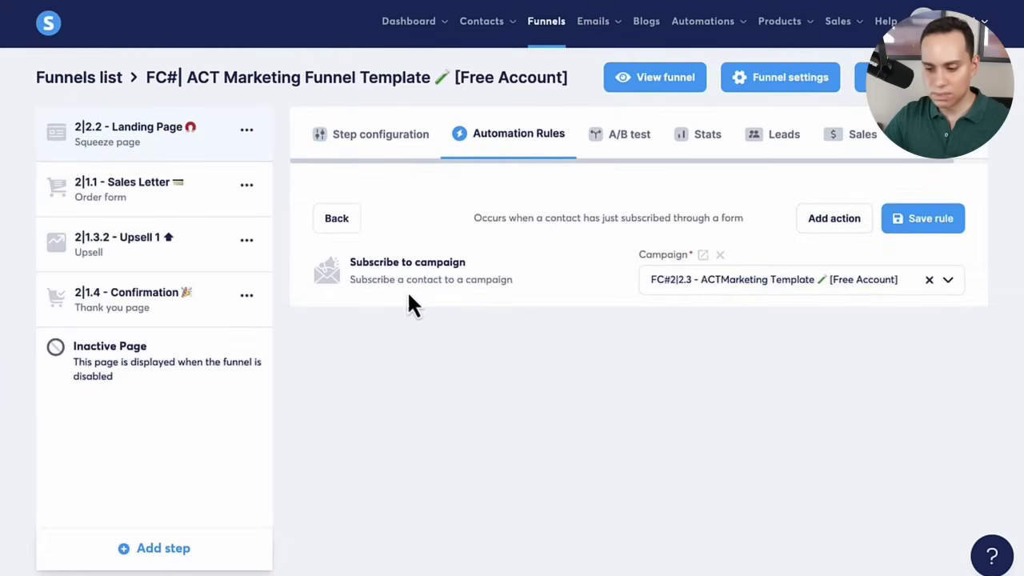
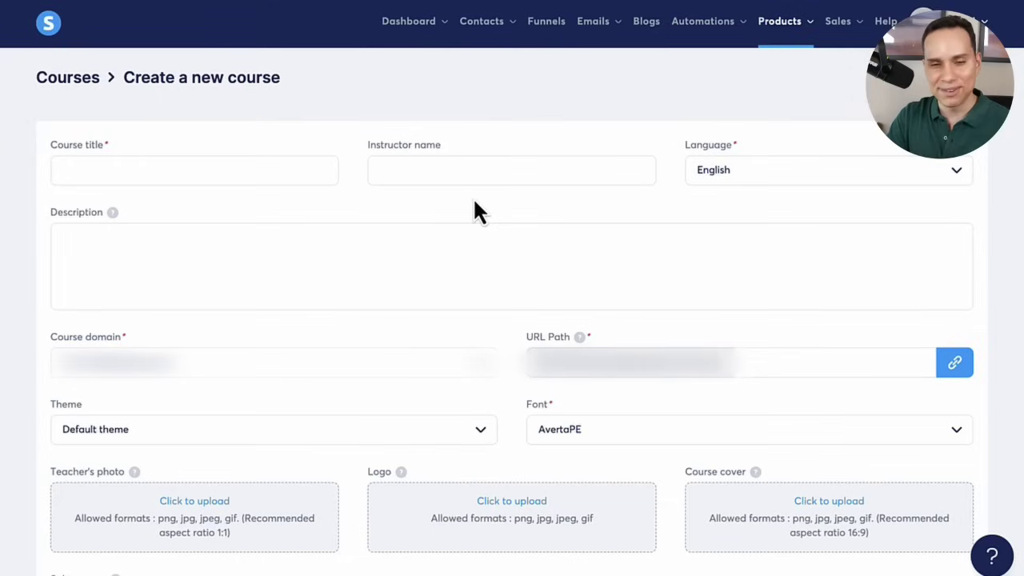
Open the P#| ACTMarketing Template [Free Account] course from the course list and bring up its settings.
left_click(86, 88)
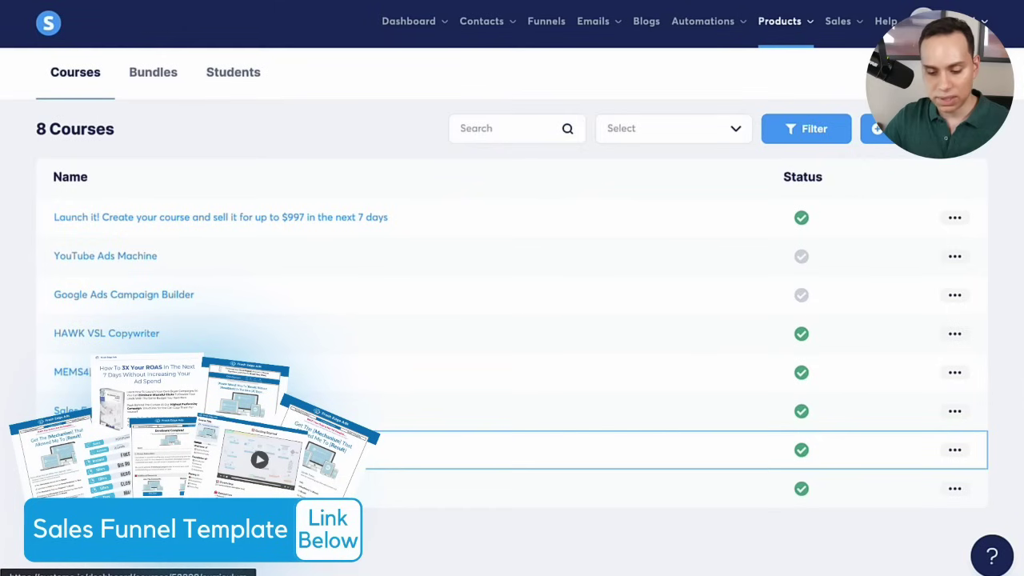
left_click(128, 449)
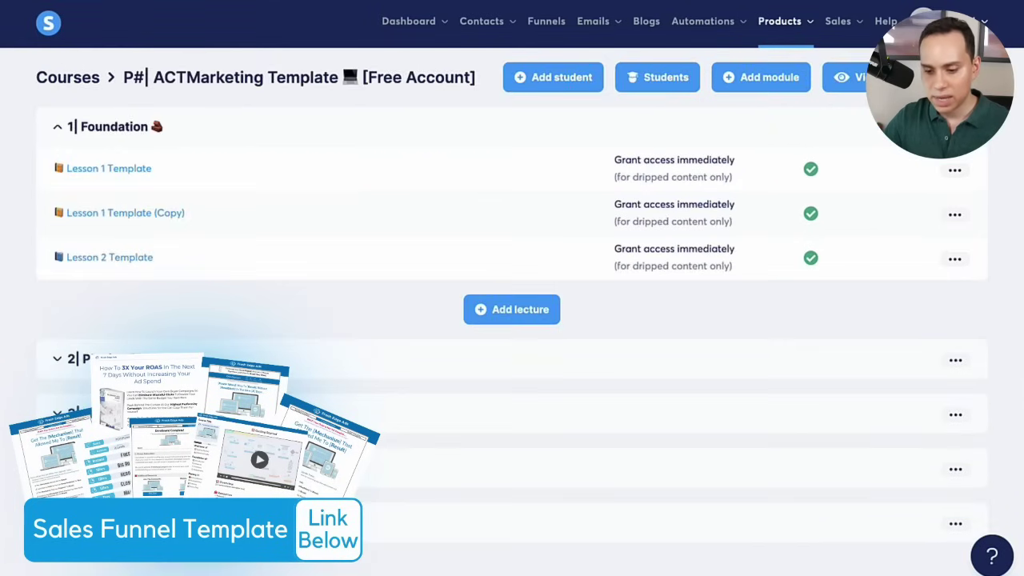
left_click(944, 78)
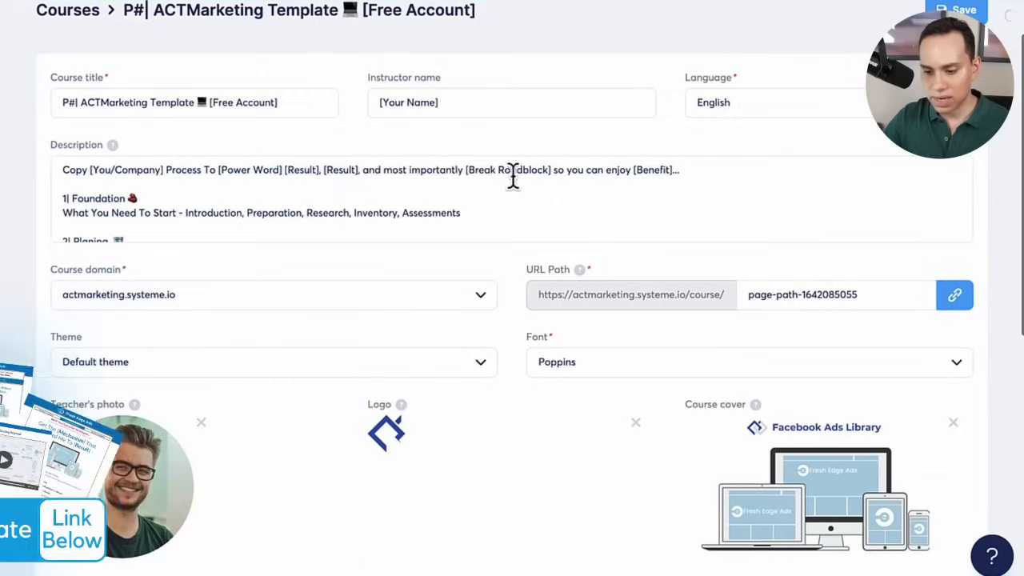
scroll(462, 194, "up", 1)
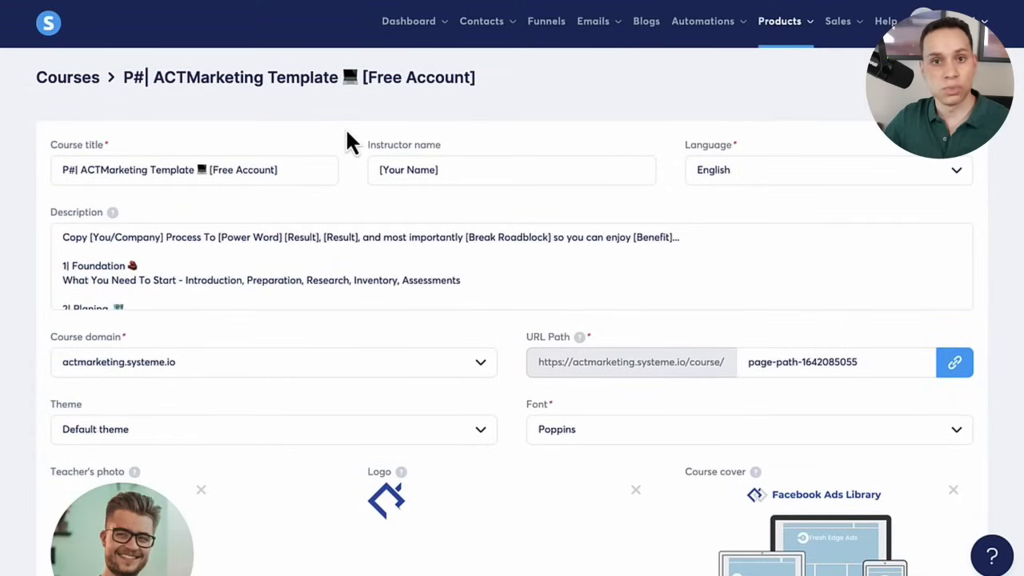
Check the course title, instructor name and the languages available for the course.
scroll(349, 141, "down", 1)
left_click(312, 120)
left_click(450, 121)
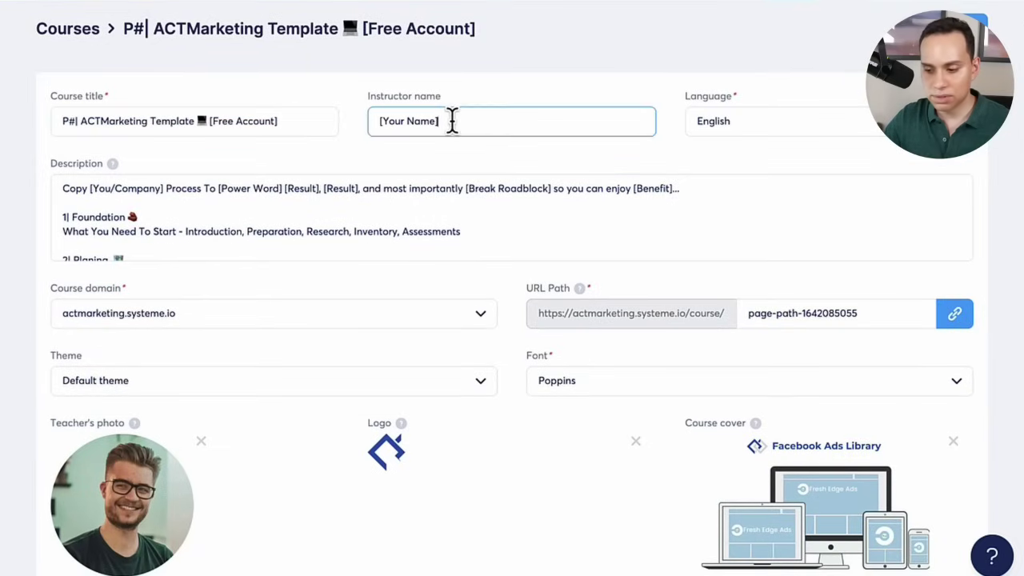
left_click(754, 116)
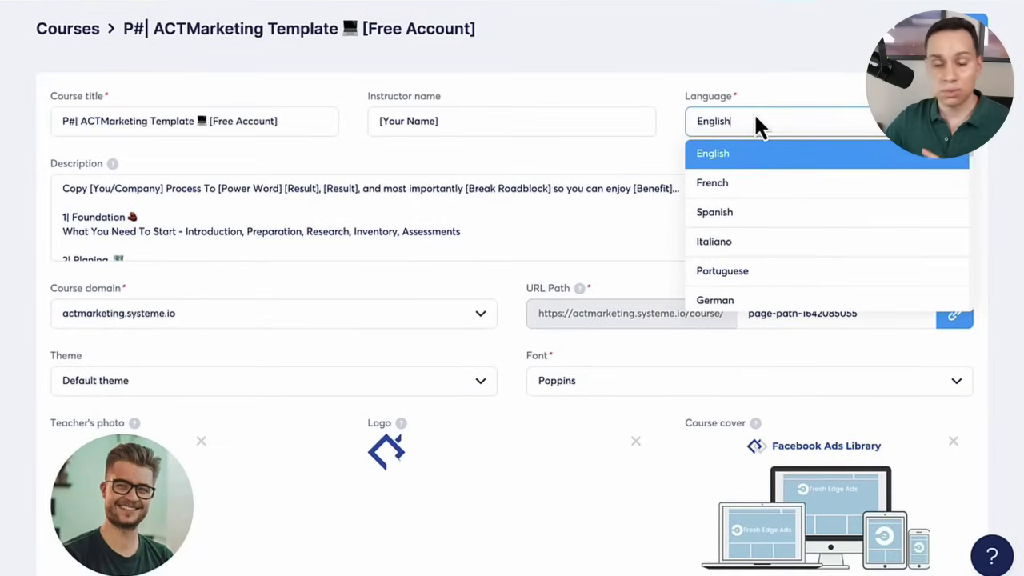
Read through the course description, from the opening promise line to the outline of all five modules.
left_click(439, 207)
scroll(439, 206, "down", 1)
scroll(439, 206, "up", 1)
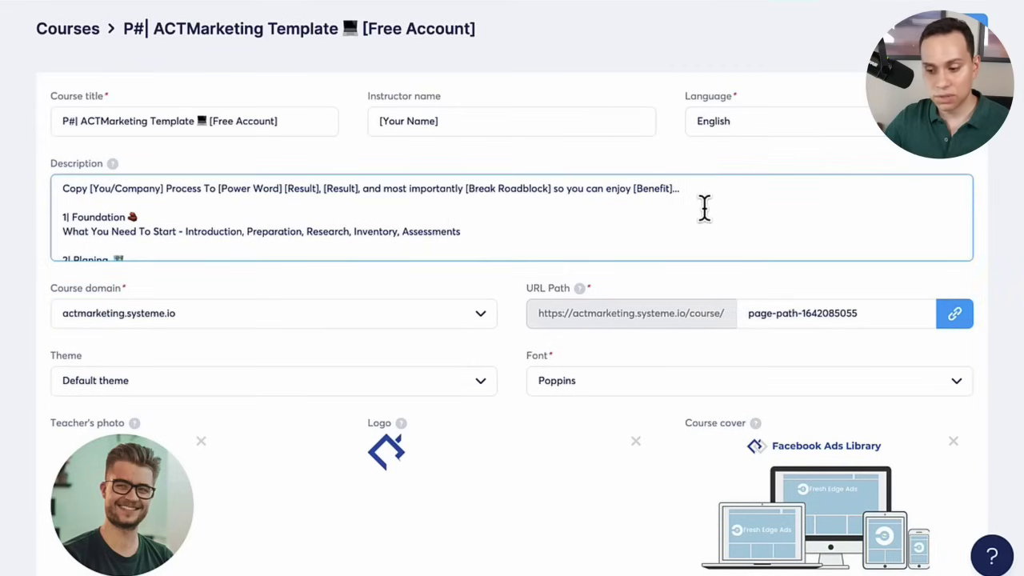
left_click_drag(699, 190, 64, 192)
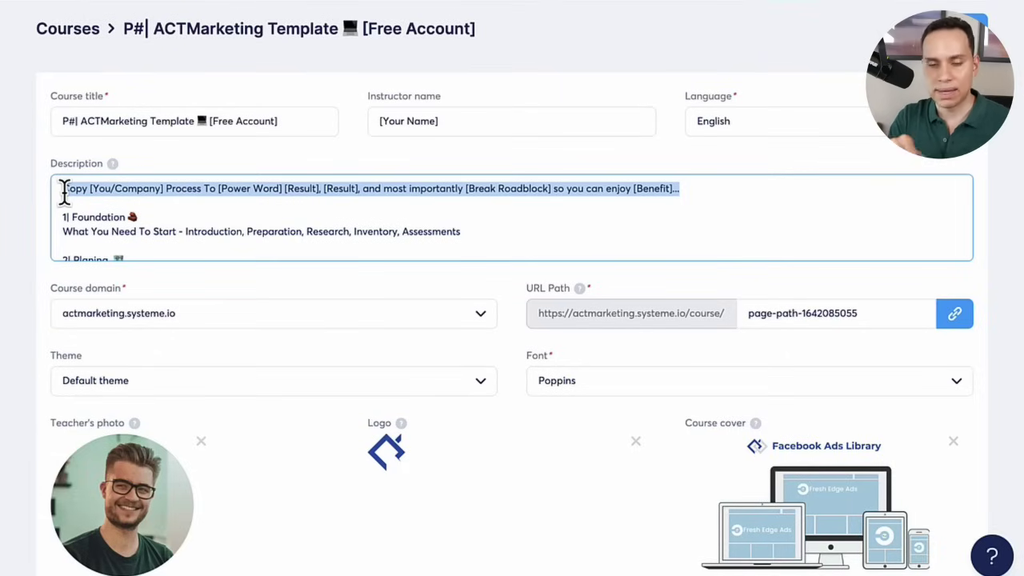
scroll(64, 192, "down", 1)
scroll(64, 192, "down", 5)
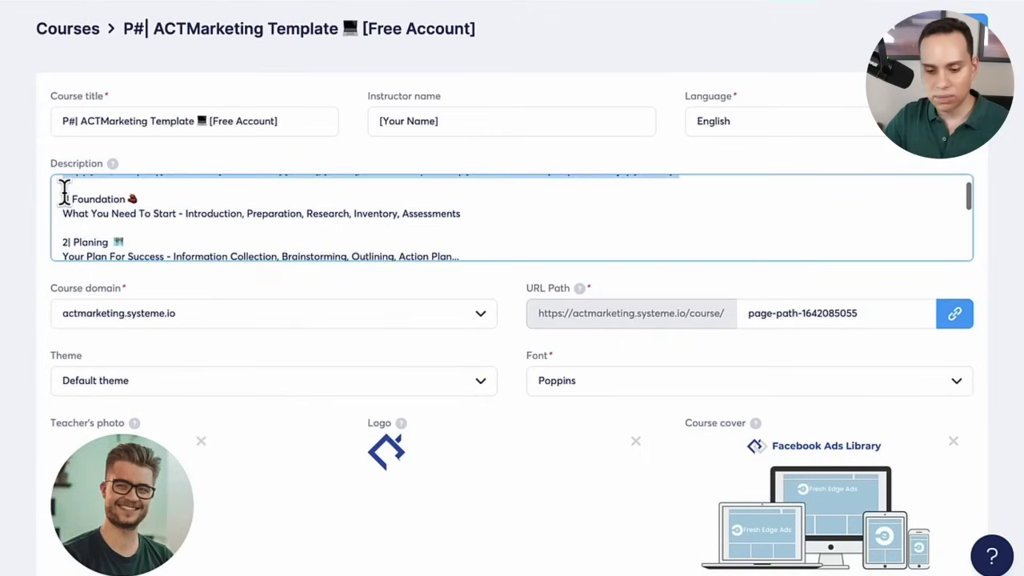
scroll(63, 192, "down", 3)
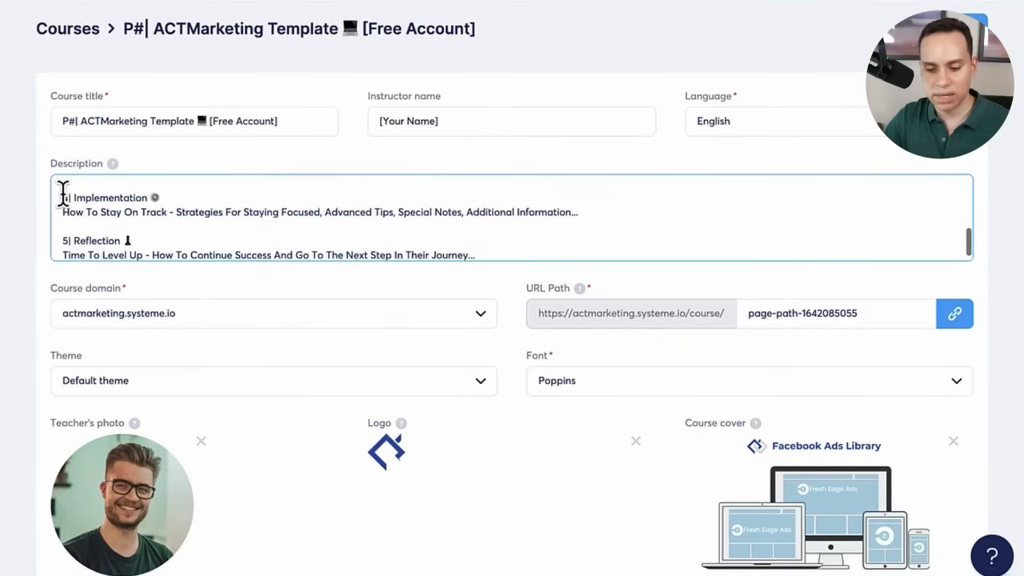
scroll(62, 194, "down", 1)
scroll(63, 194, "up", 6)
scroll(147, 192, "down", 7)
scroll(146, 192, "up", 6)
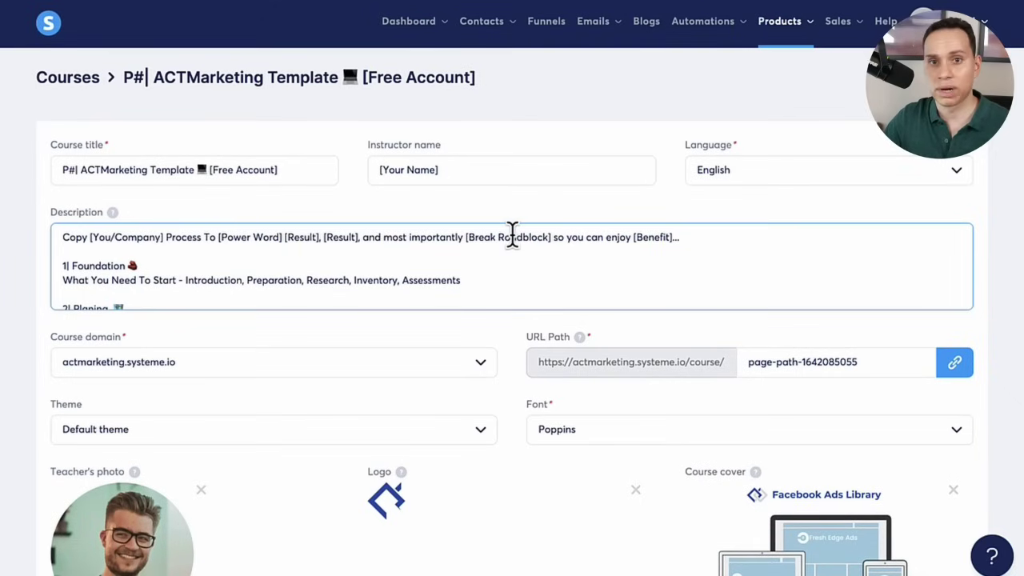
scroll(512, 235, "down", 7)
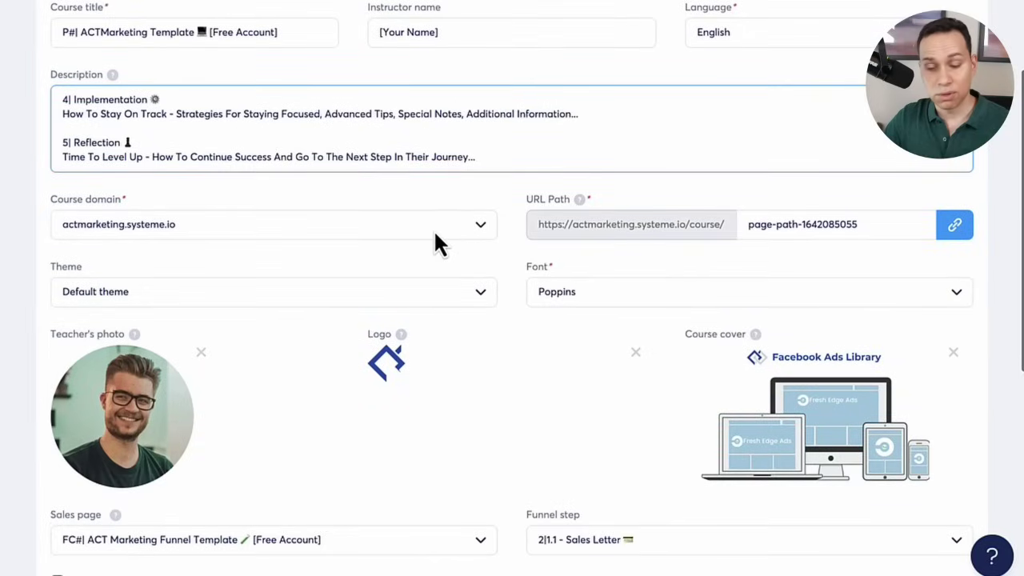
scroll(436, 236, "up", 3)
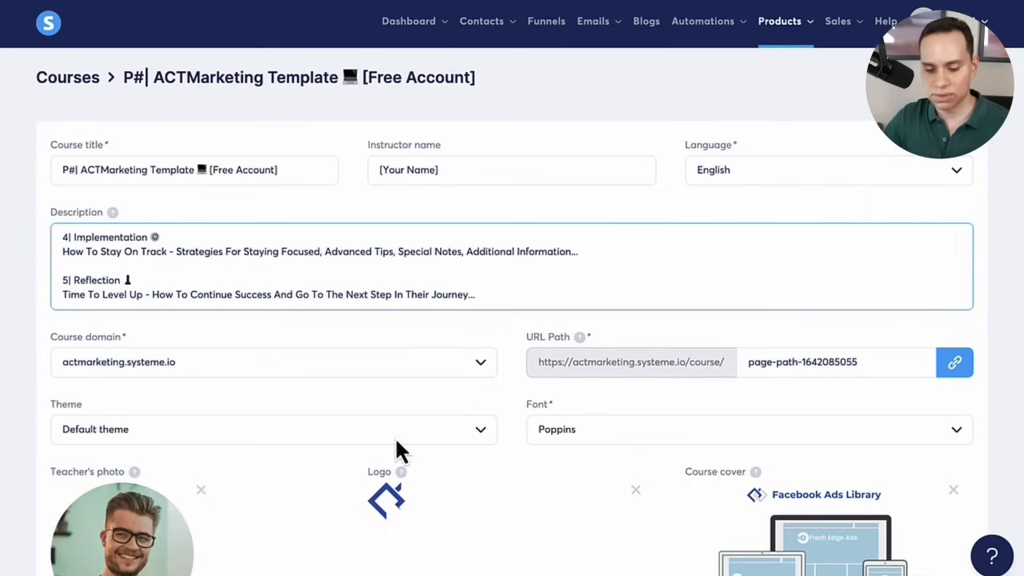
Try "Course-A" as the course's URL path and undo the change.
scroll(265, 353, "down", 3)
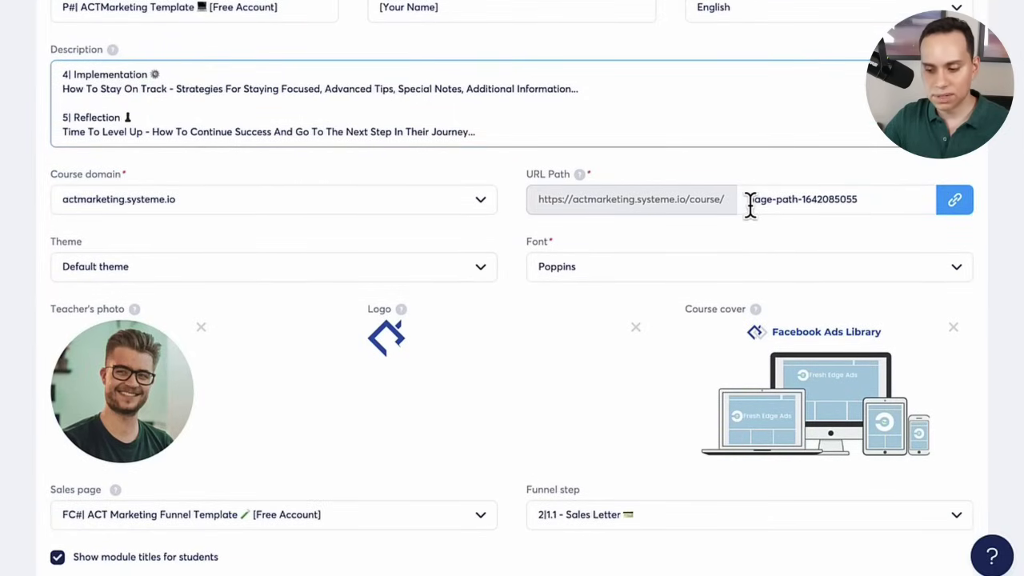
left_click(749, 200)
triple_click(884, 208)
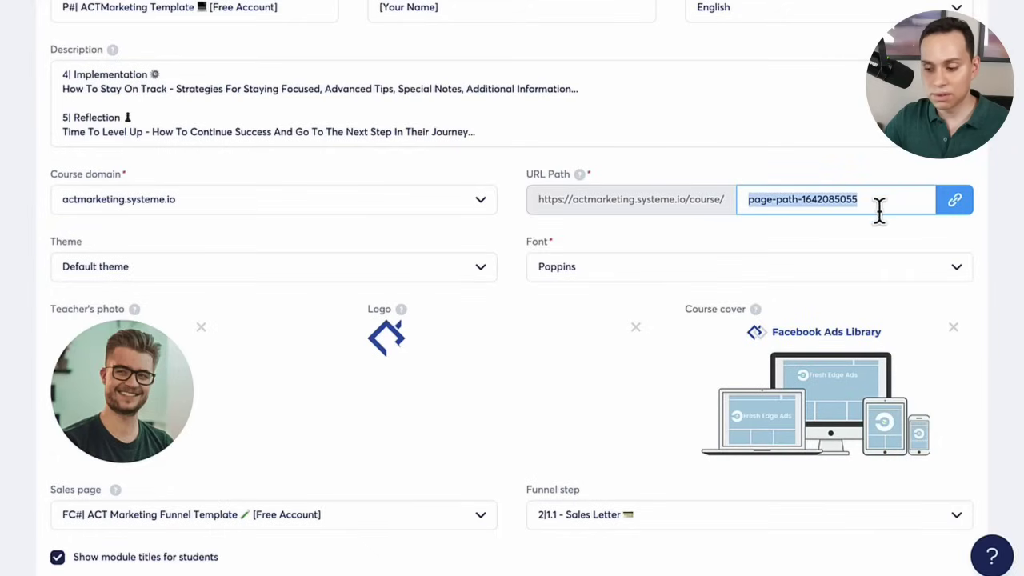
scroll(879, 208, "up", 3)
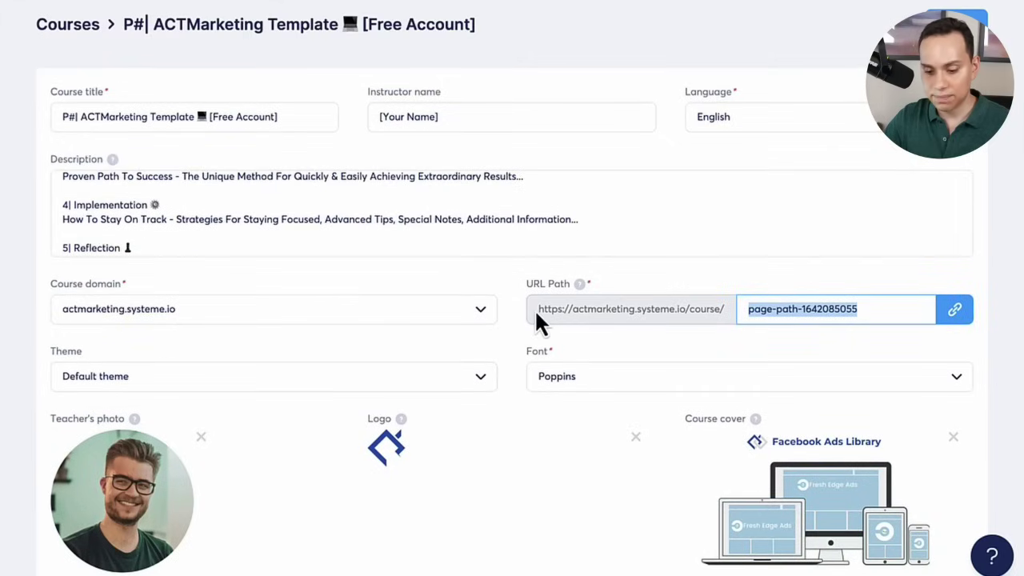
type("Course-A")
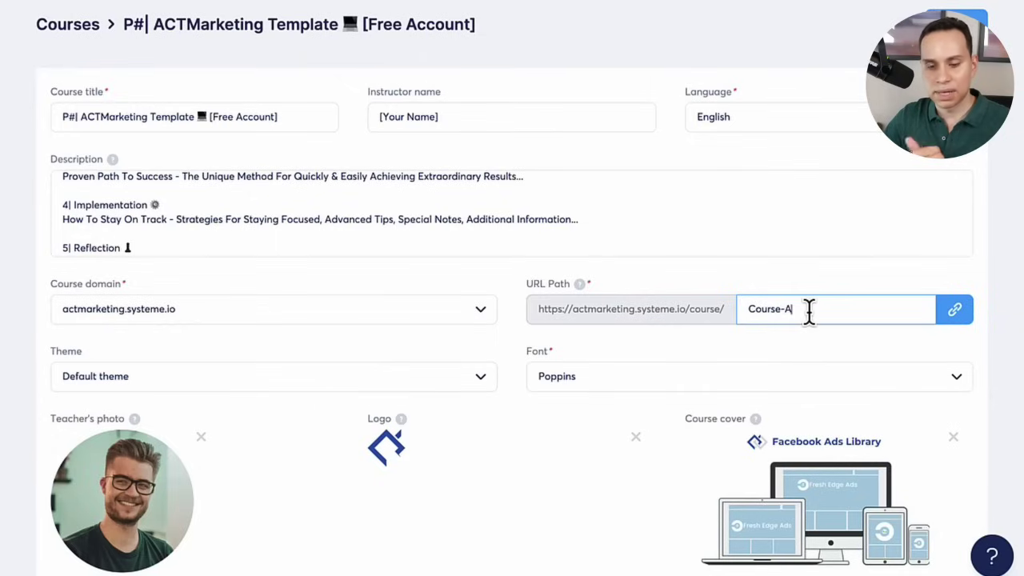
key("BackSpace")
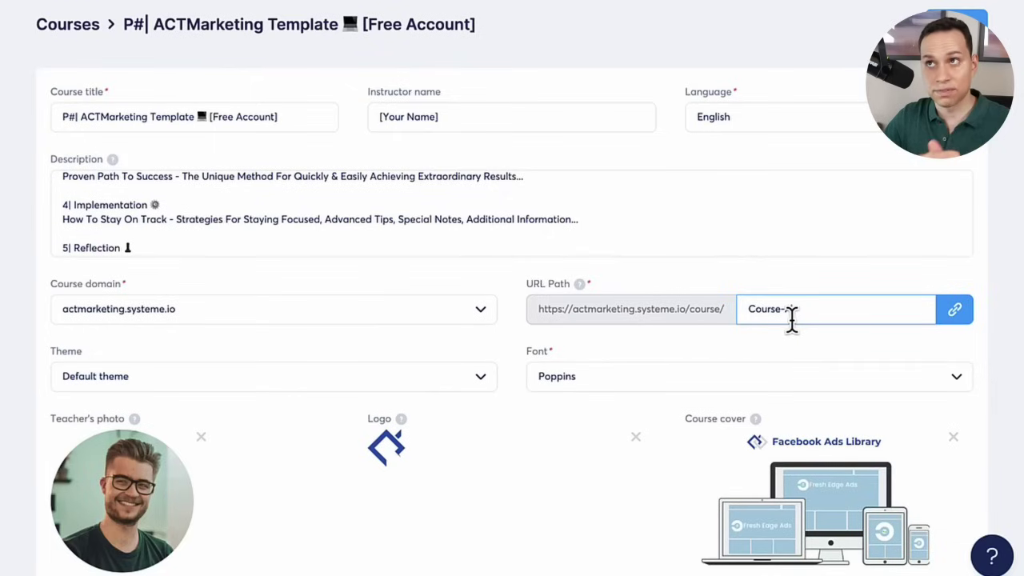
type("A")
key("ctrl+z")
Open the course's theme customization and preview the ACTMK - Blue, ACTMK - Green and ACTMK - Orange themes.
scroll(512, 362, "down", 2)
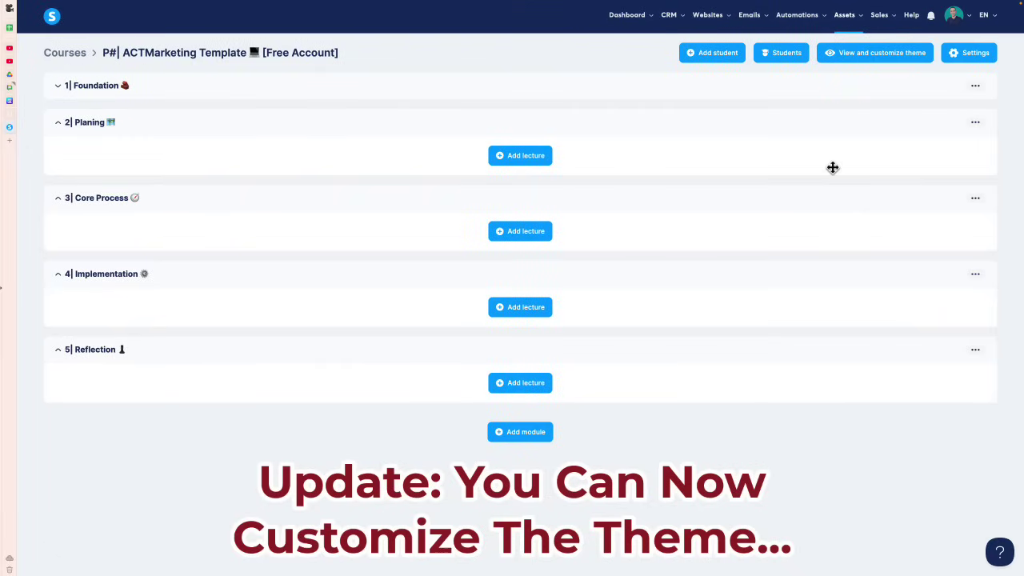
left_click(850, 56)
left_click(792, 15)
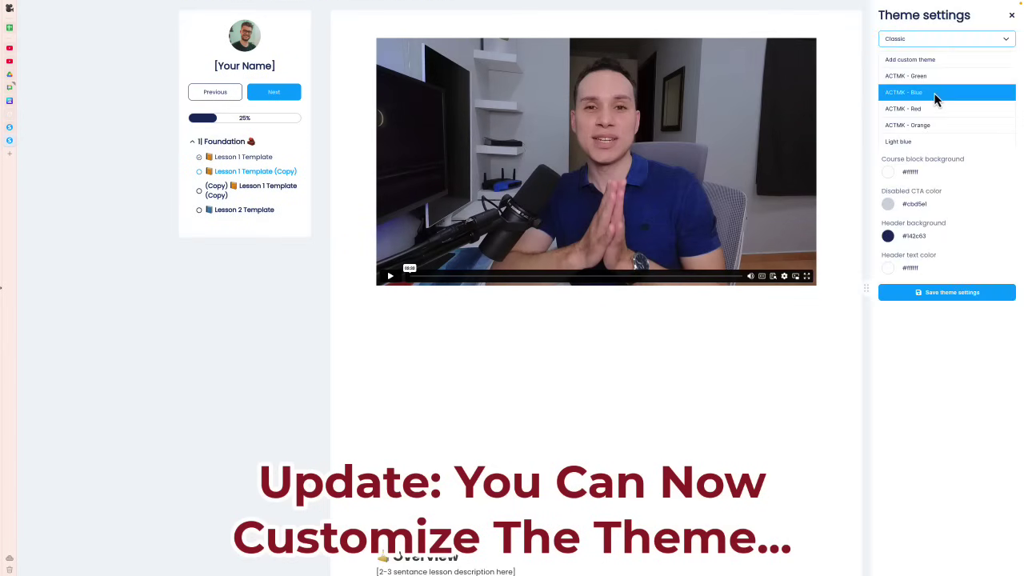
left_click(936, 95)
left_click(920, 46)
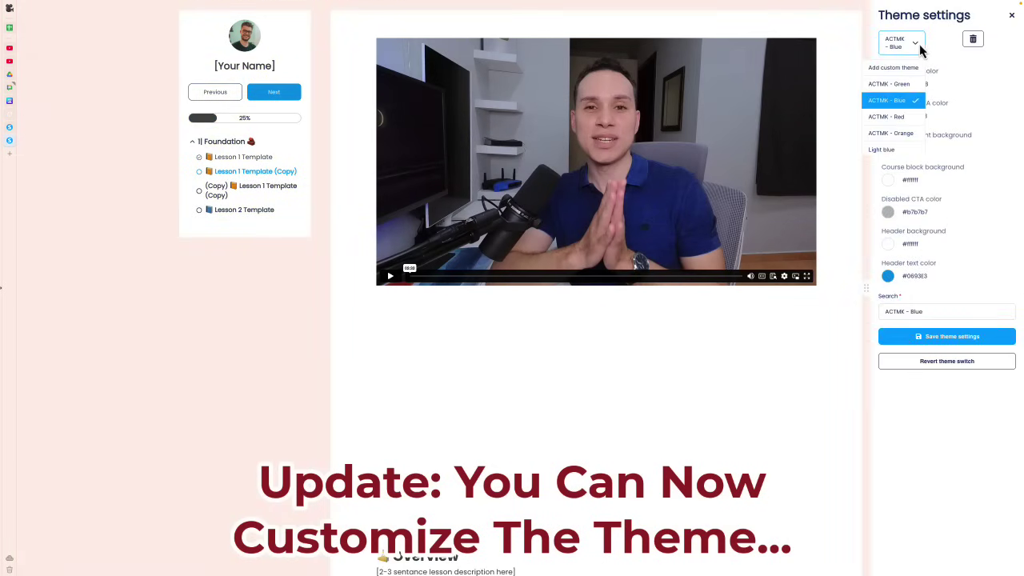
left_click(913, 85)
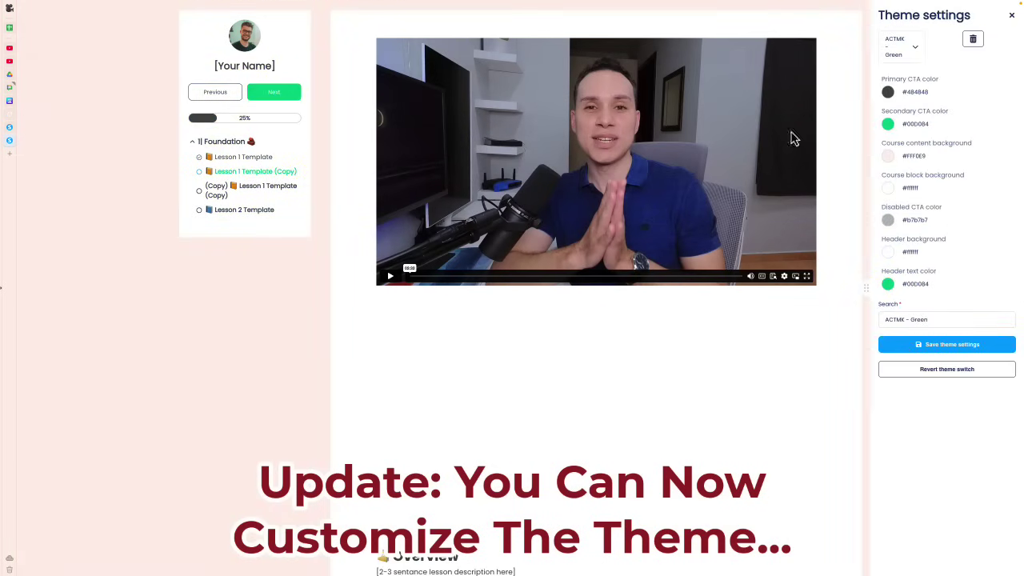
scroll(698, 352, "up", 1)
left_click(914, 50)
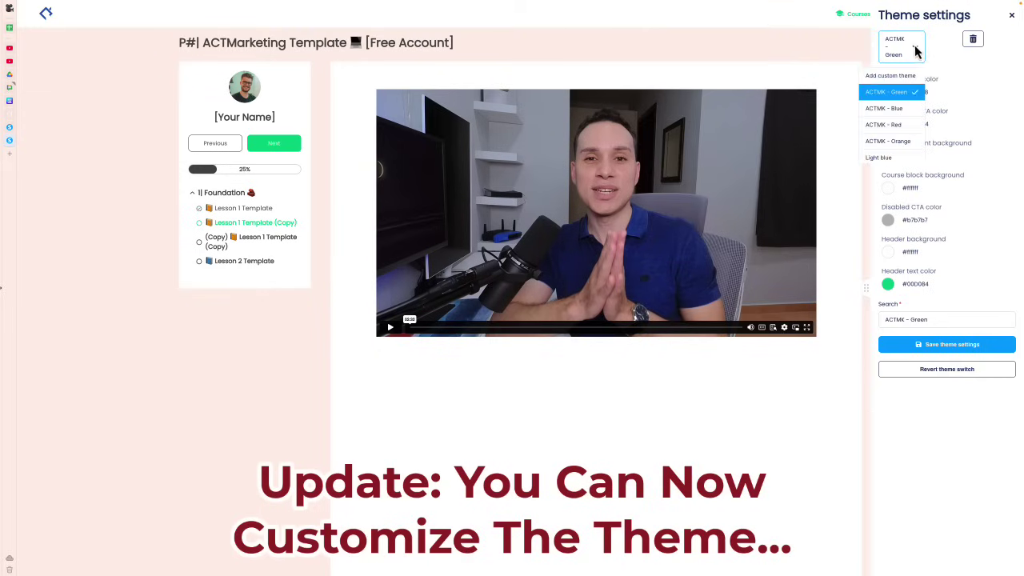
left_click(908, 142)
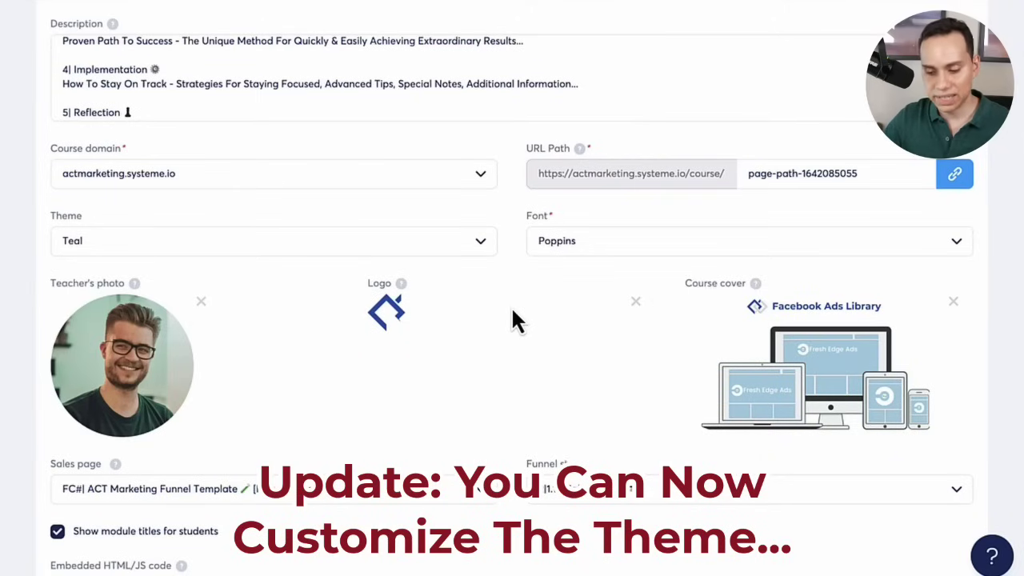
Check the course's sales page and funnel step options, keeping the ACT Marketing Funnel Template and 2|1.1 - Sales Letter, and save the settings.
scroll(524, 232, "down", 1)
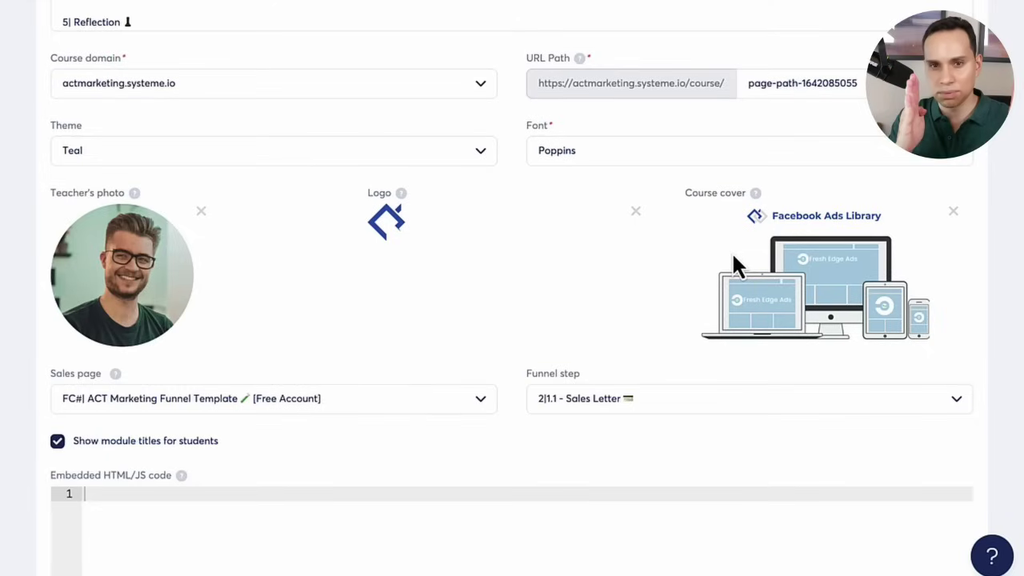
scroll(533, 265, "down", 3)
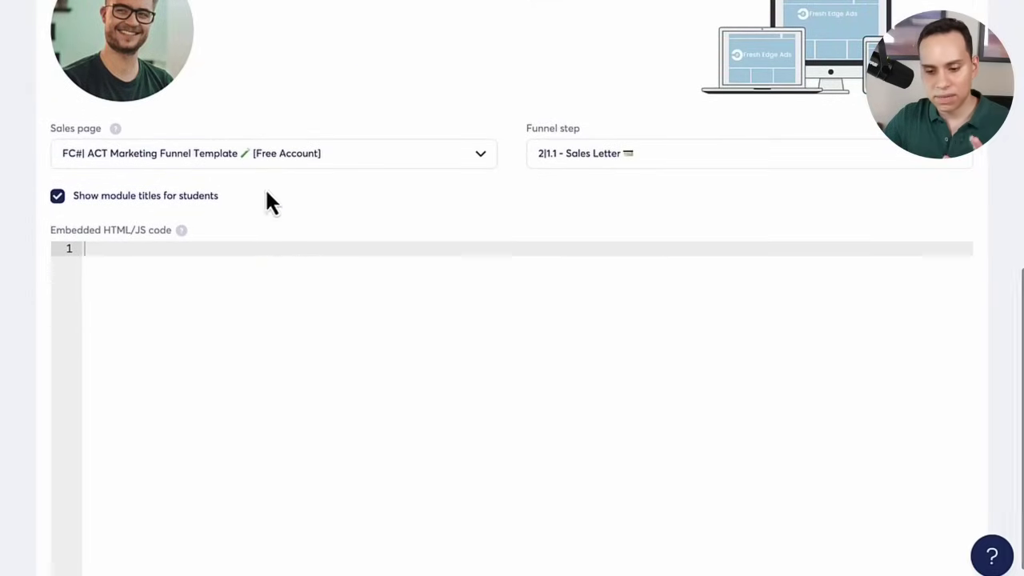
left_click(118, 158)
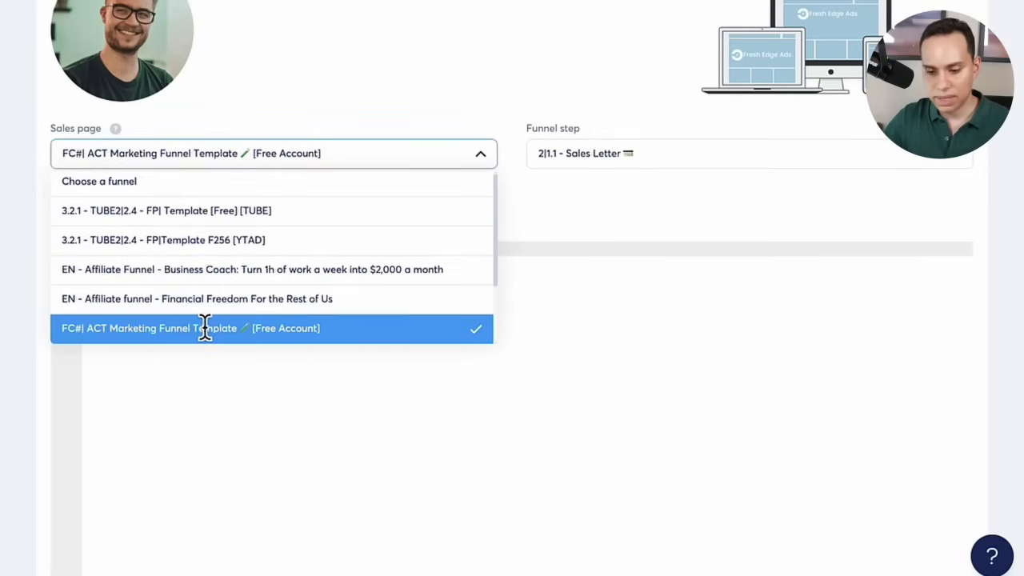
left_click(624, 204)
left_click(650, 160)
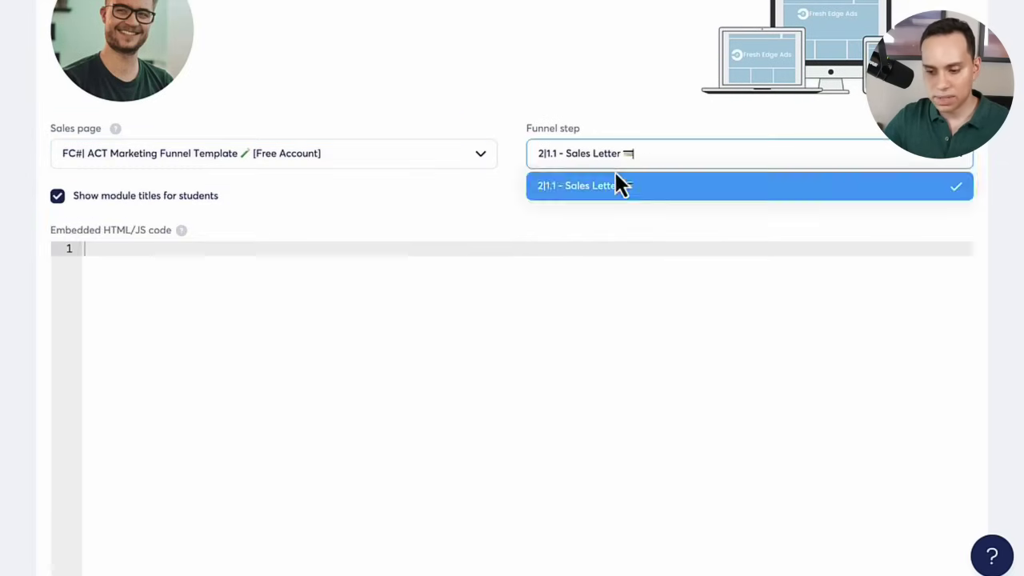
left_click(395, 256)
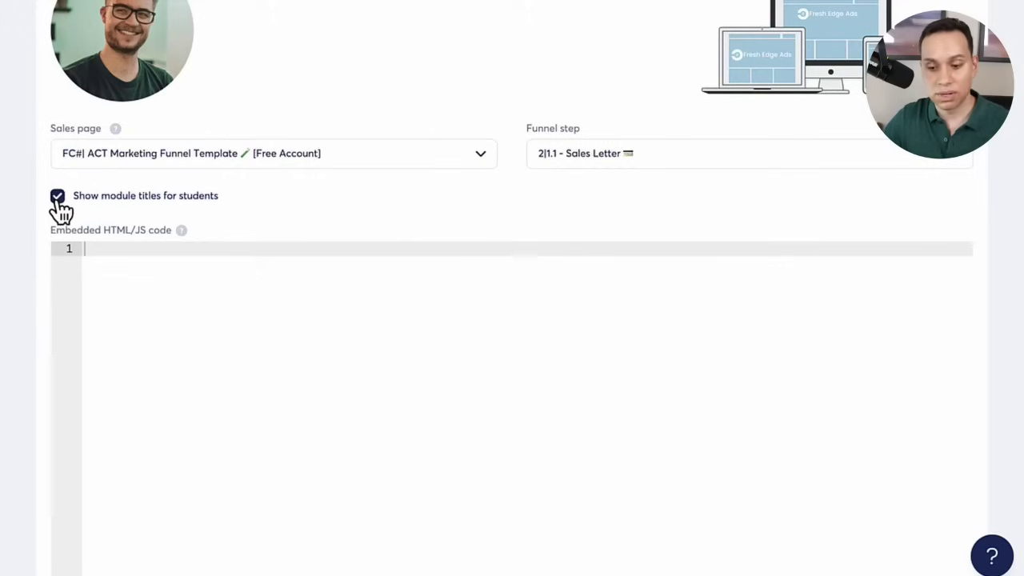
scroll(528, 176, "up", 6)
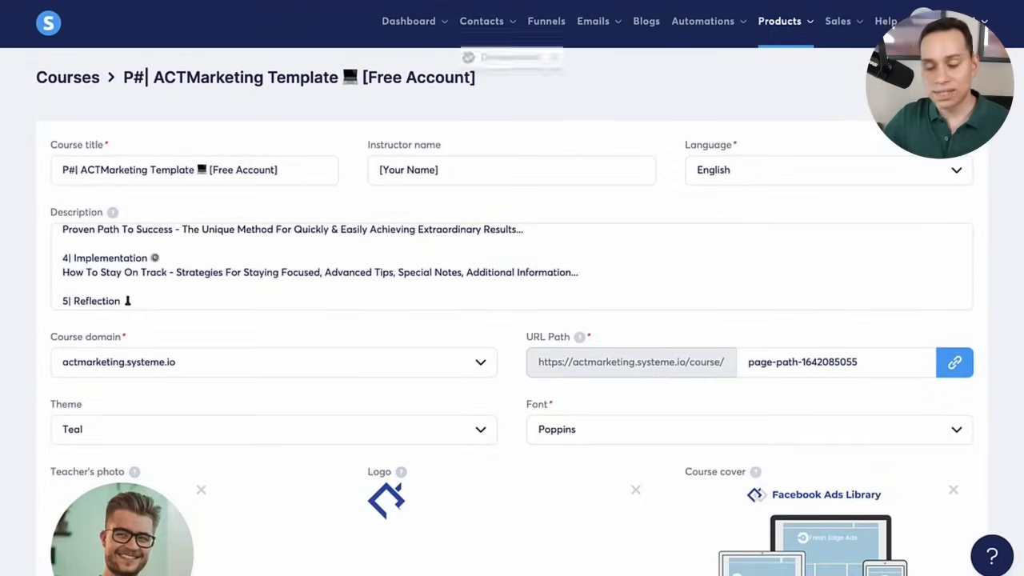
Preview the membership area's available courses and read the ACTMarketing Template card's title, instructor name and description.
left_click(360, 1)
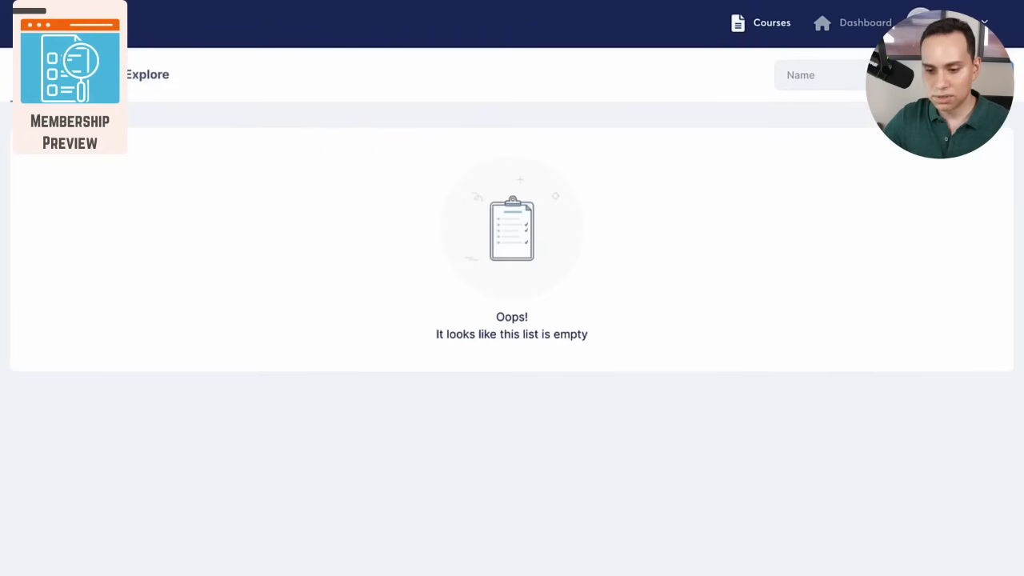
left_click(144, 76)
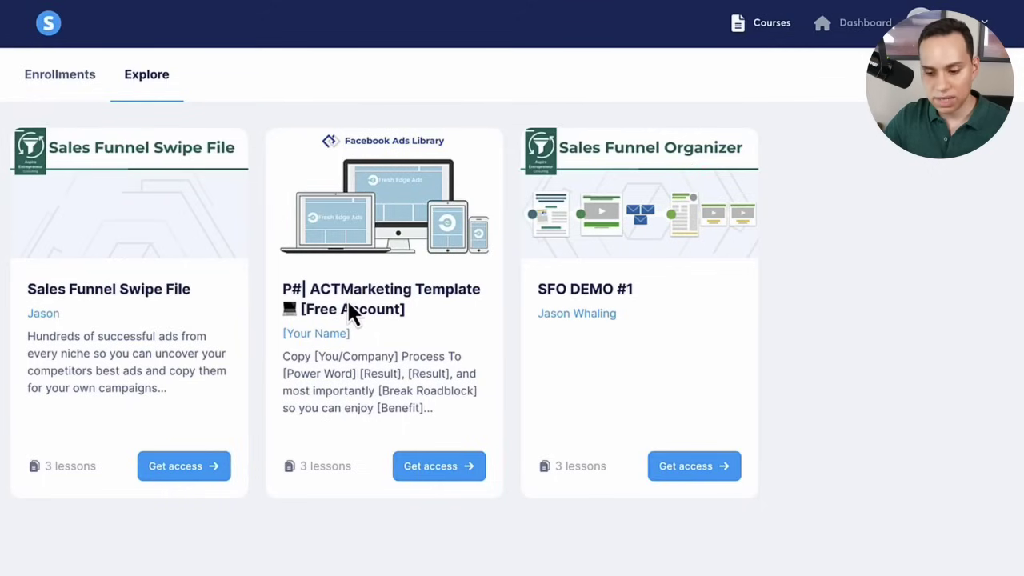
left_click_drag(286, 291, 432, 324)
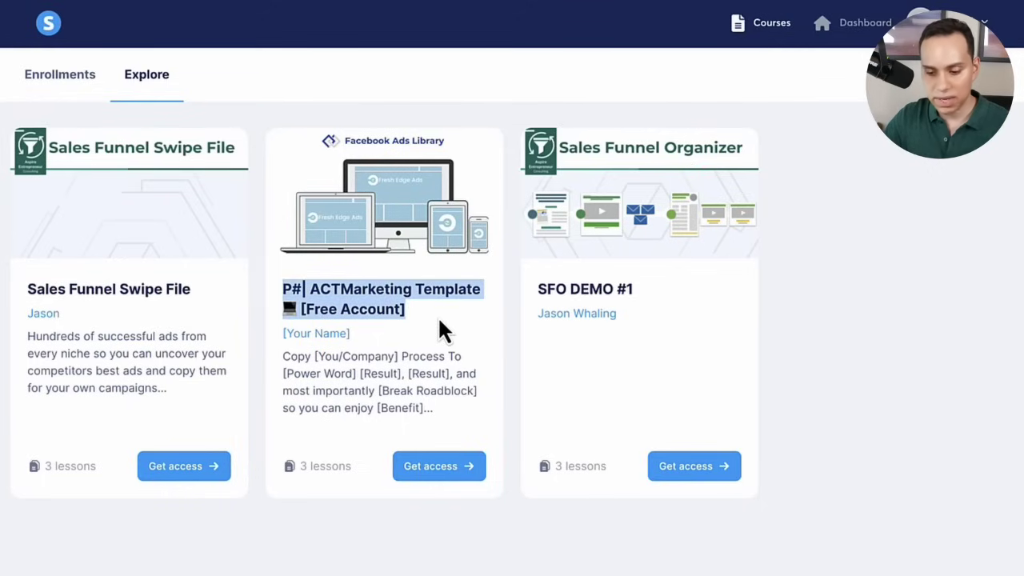
left_click_drag(282, 338, 381, 342)
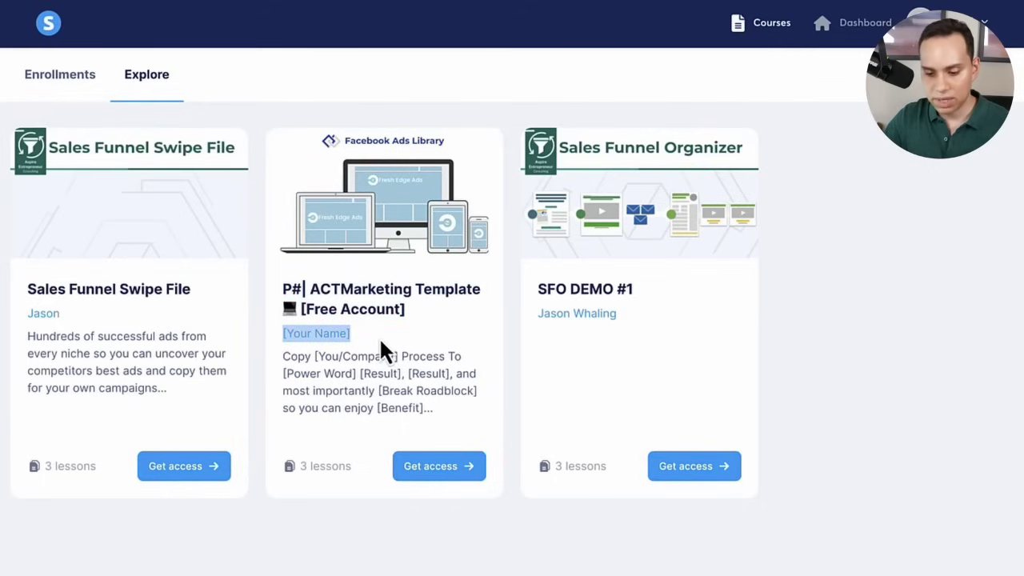
scroll(293, 373, "down", 5)
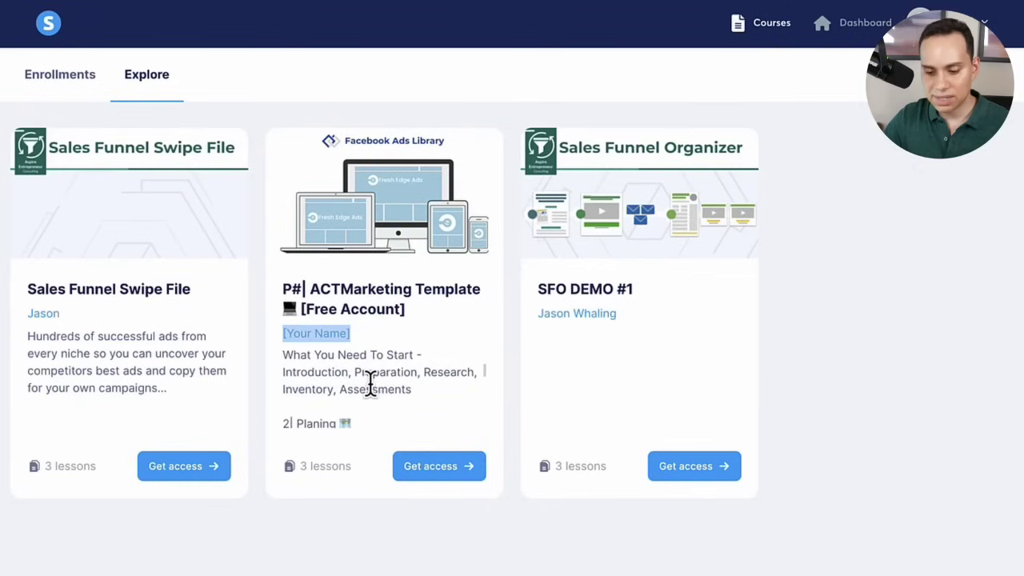
scroll(370, 384, "down", 5)
scroll(371, 384, "up", 10)
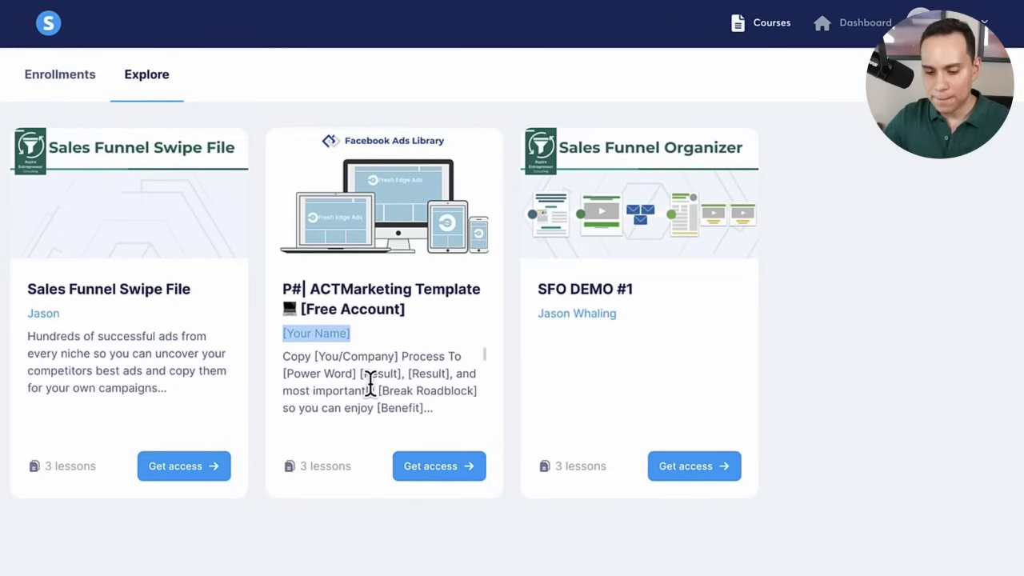
left_click_drag(281, 355, 443, 407)
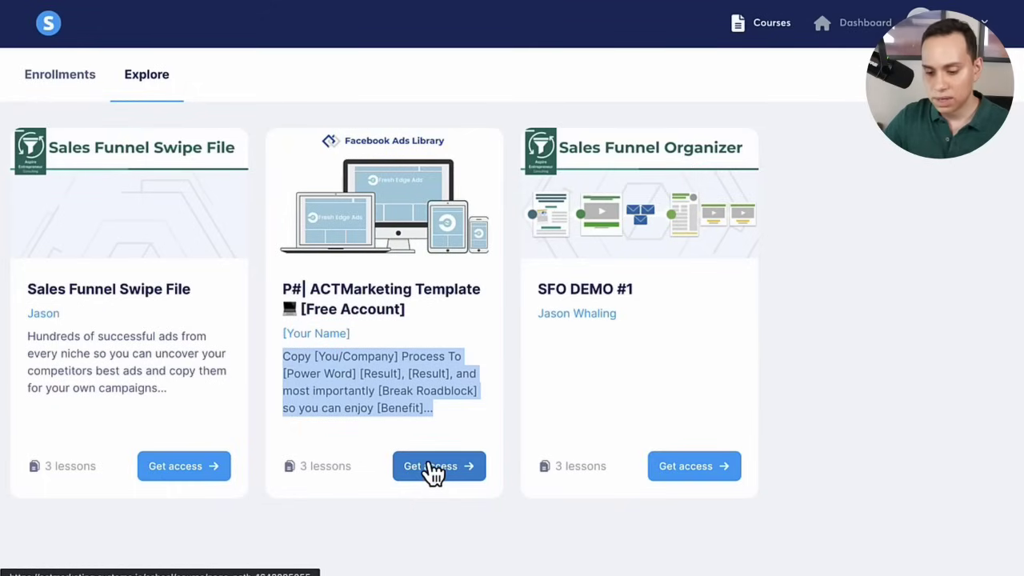
left_click(394, 381)
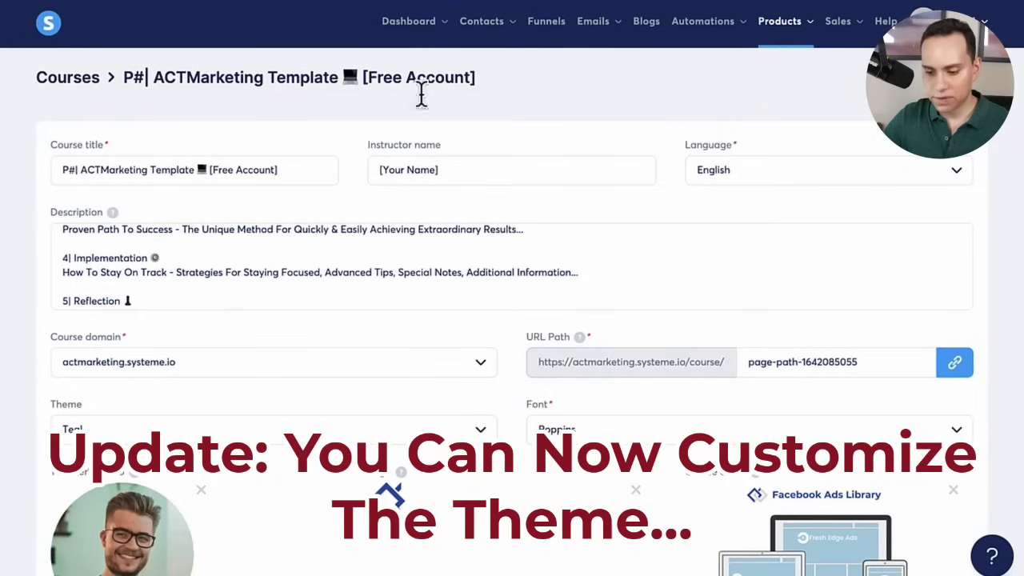
Set the ACTMarketing template course's theme to Default theme and reload its student preview.
scroll(504, 288, "down", 1)
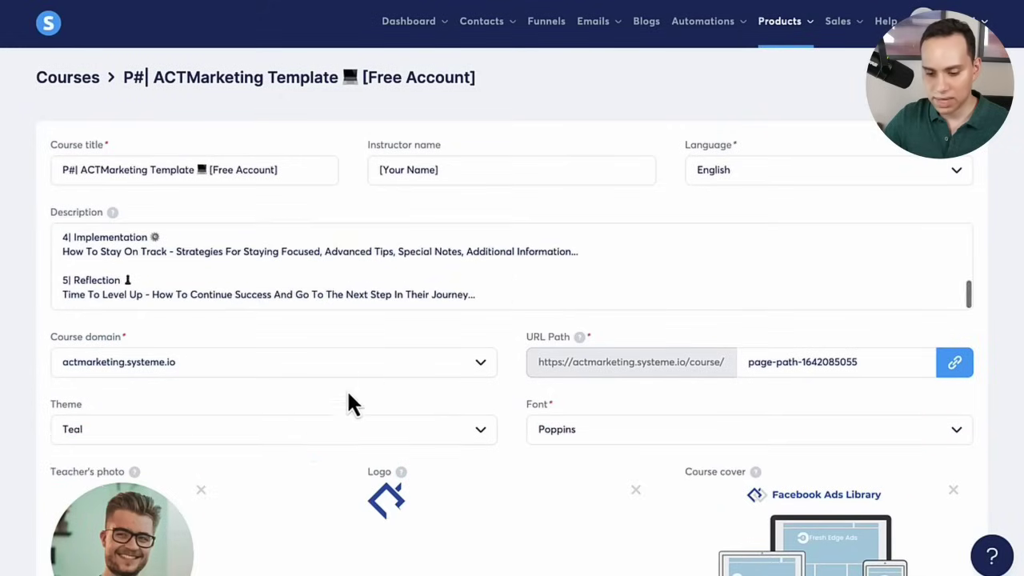
left_click(302, 431)
left_click(145, 245)
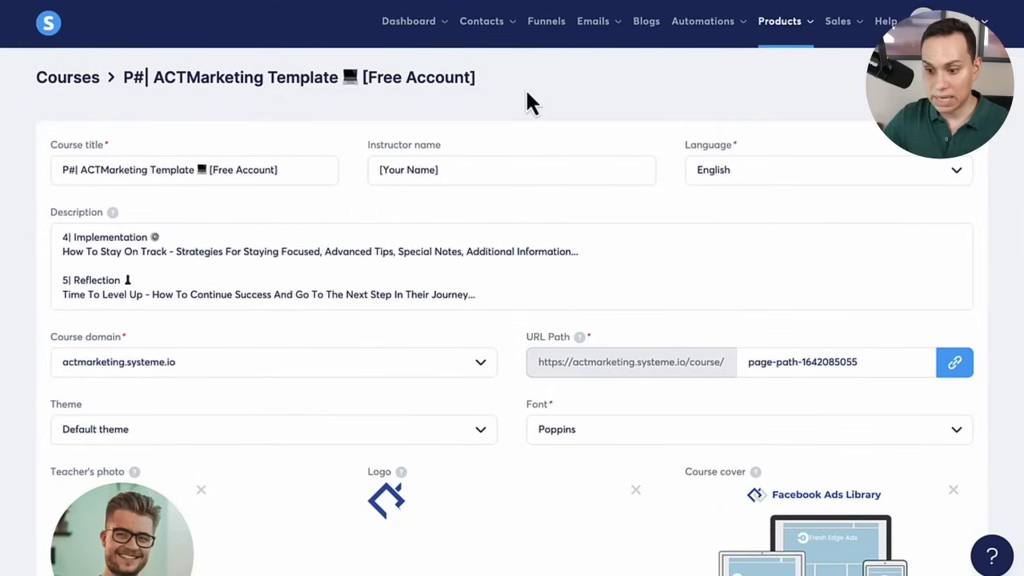
left_click(368, 2)
key("super+r")
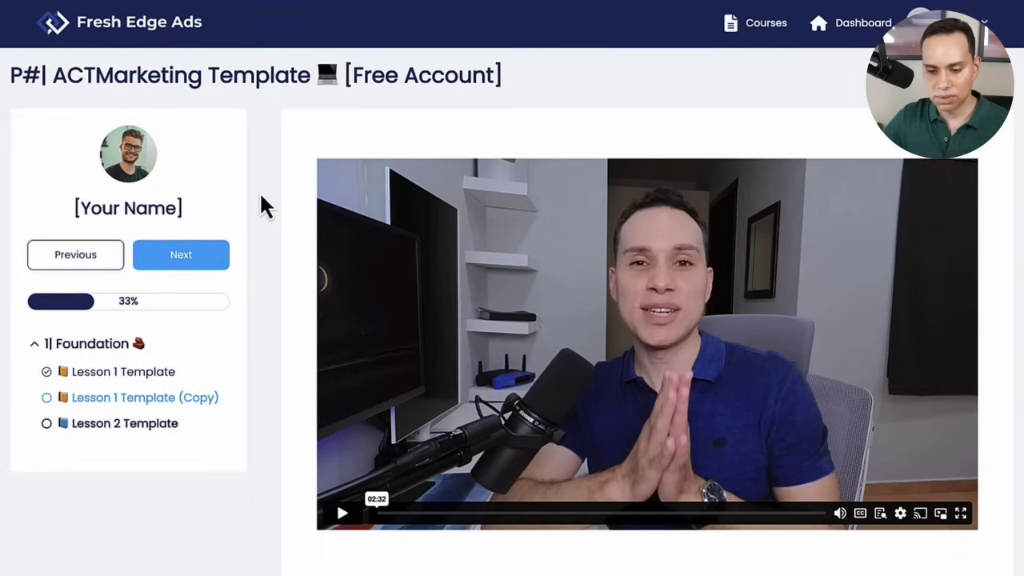
Examine the student view of Lesson 1 Template, including the instructor details, the Foundation lesson list, the video, Overview and Resources.
scroll(263, 177, "down", 1)
scroll(262, 177, "up", 1)
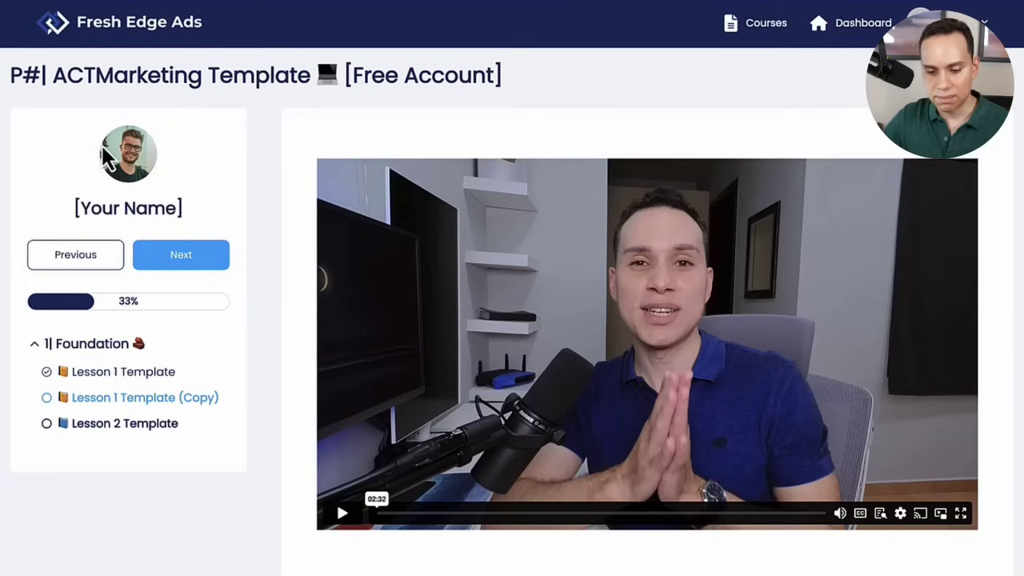
left_click_drag(73, 210, 224, 223)
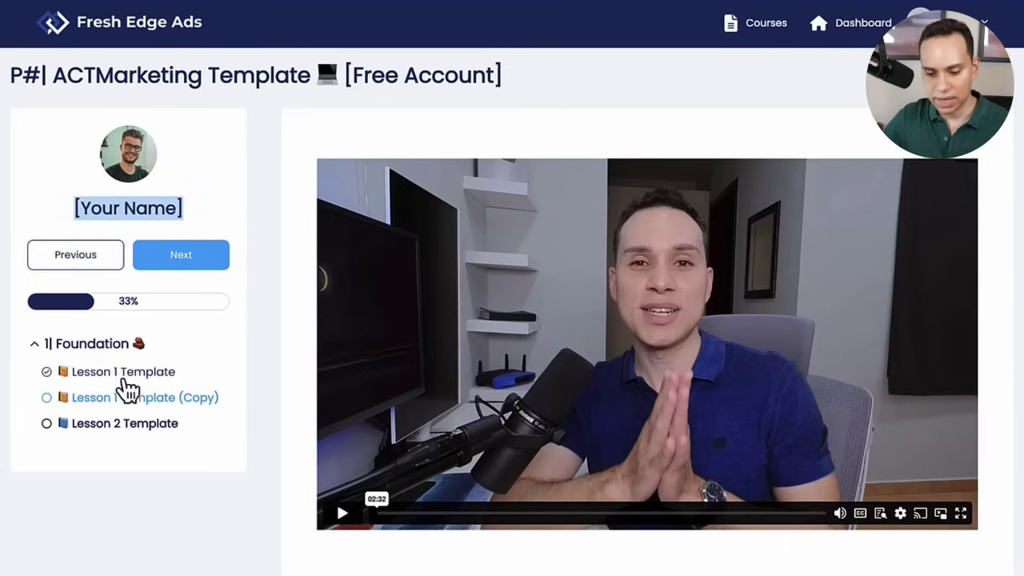
left_click(127, 374)
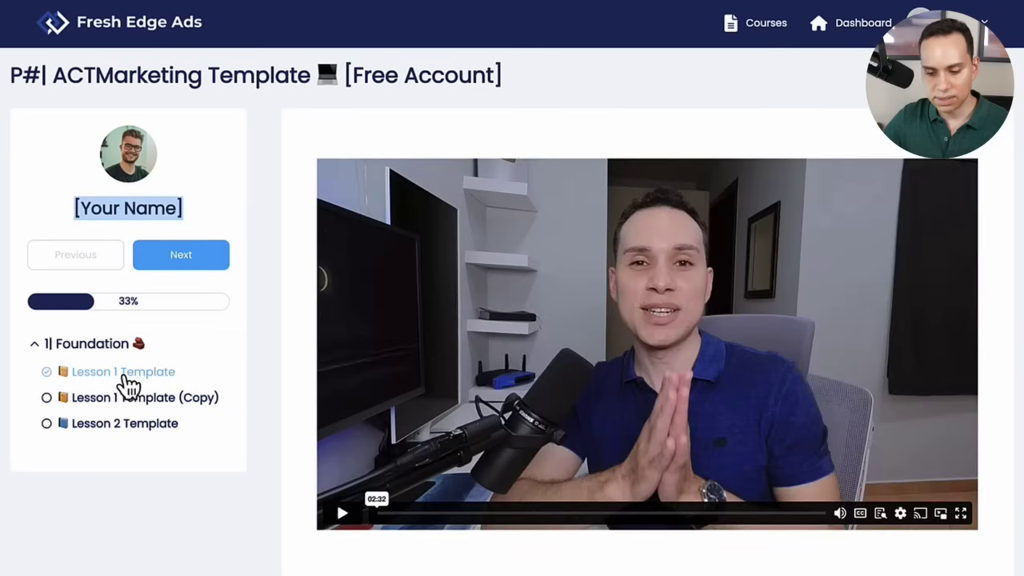
left_click(36, 351)
left_click(36, 351)
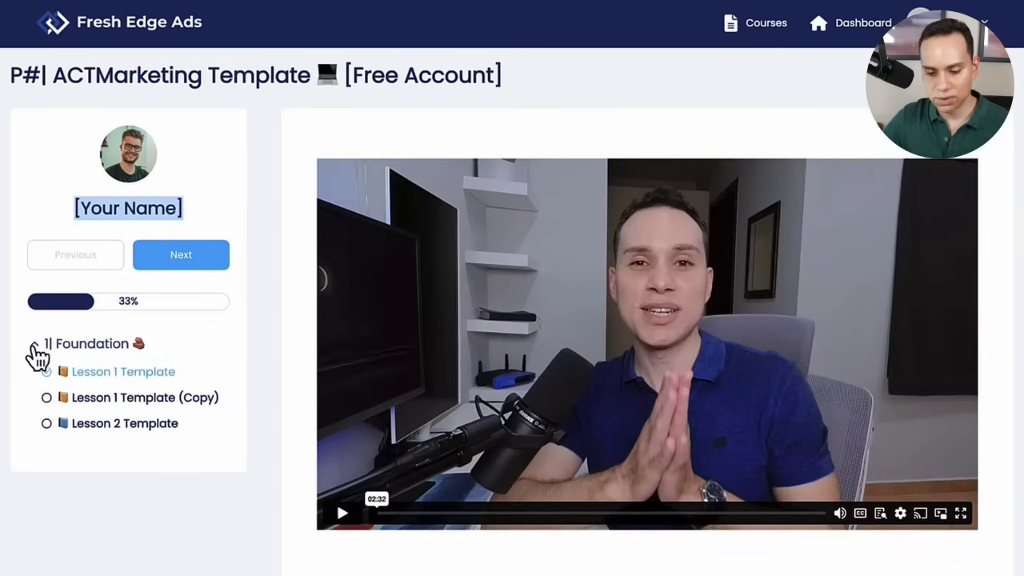
scroll(445, 280, "down", 5)
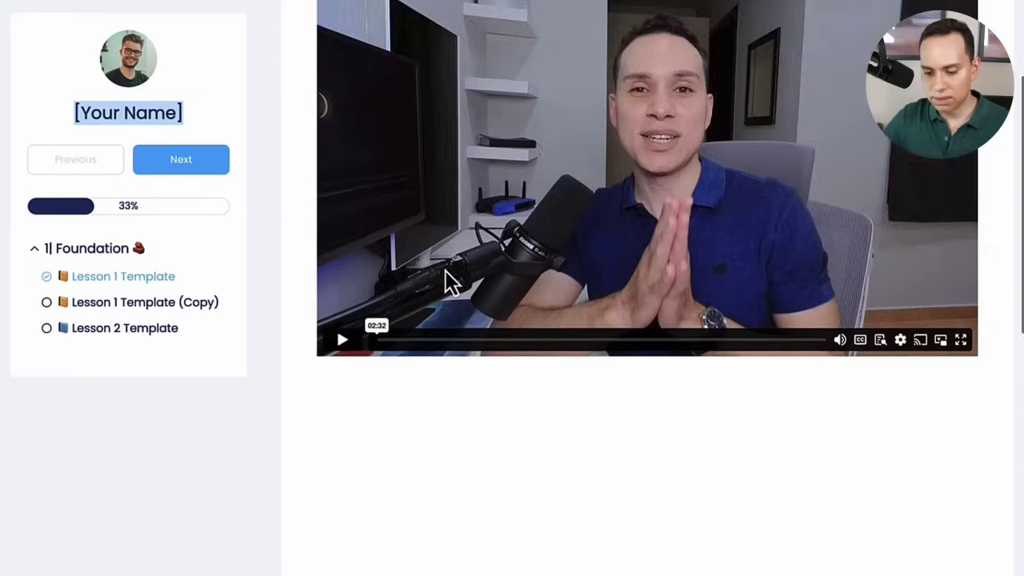
scroll(448, 268, "down", 2)
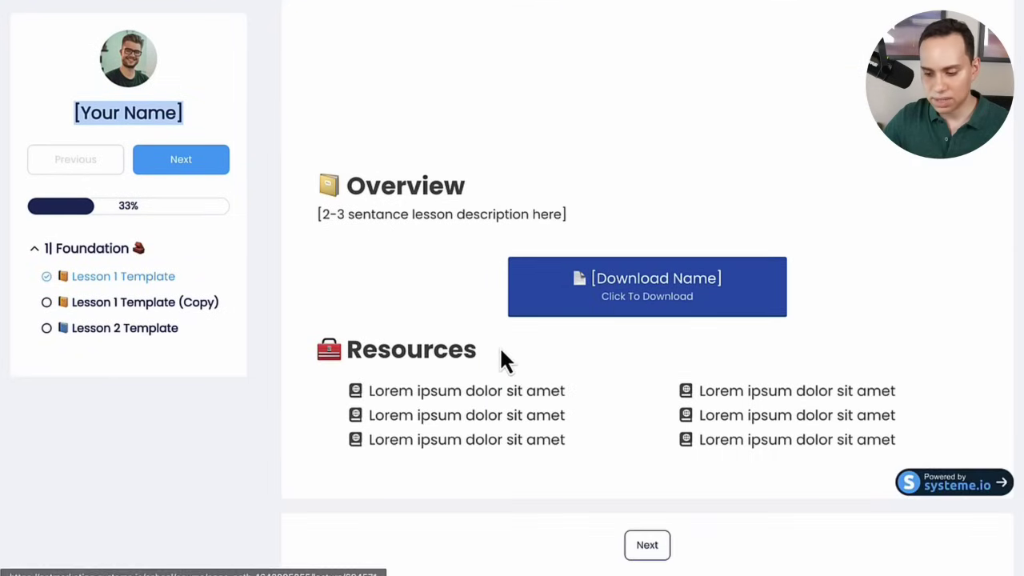
scroll(503, 360, "up", 8)
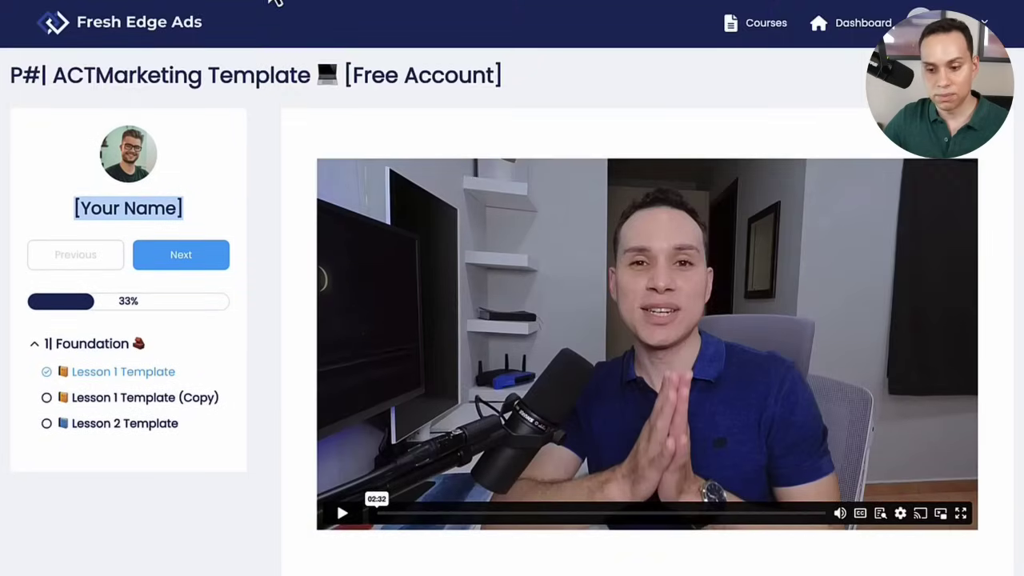
Return to the ACTMarketing template course's curriculum and look inside the 2| Planing and 3| Core Process modules.
left_click(312, 2)
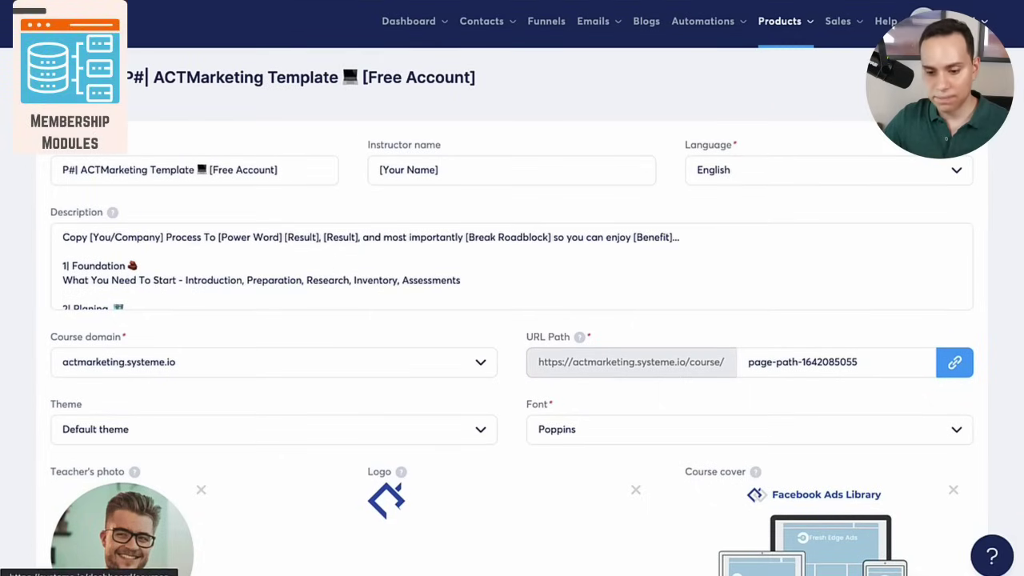
left_click(96, 77)
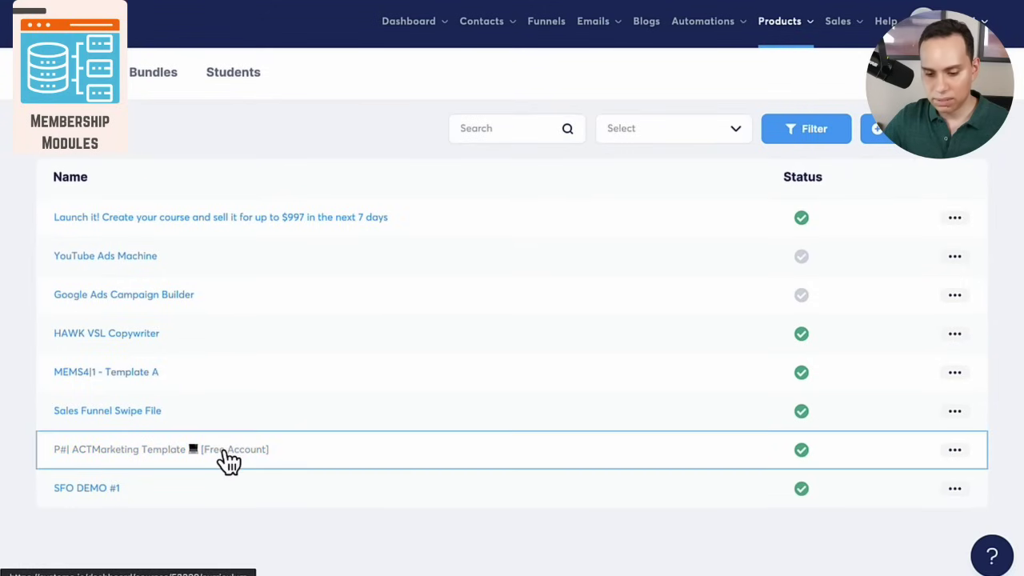
left_click(226, 453)
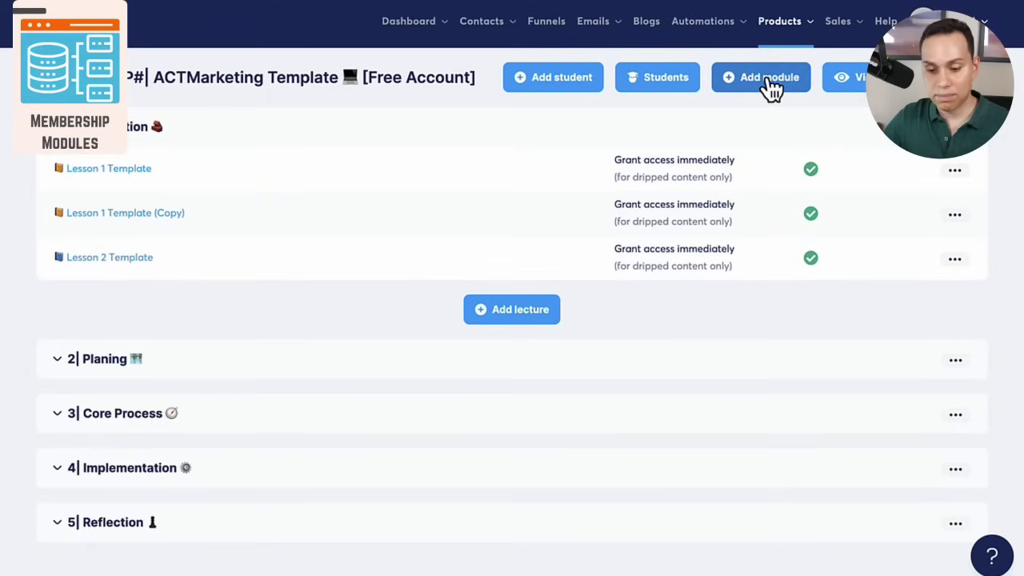
left_click(59, 360)
left_click(63, 364)
left_click(60, 418)
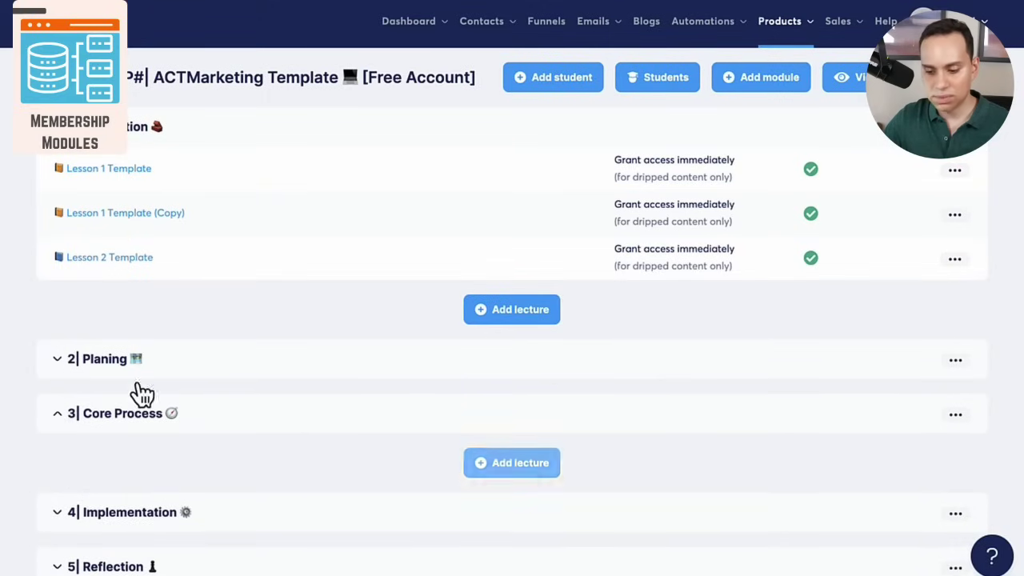
left_click(59, 423)
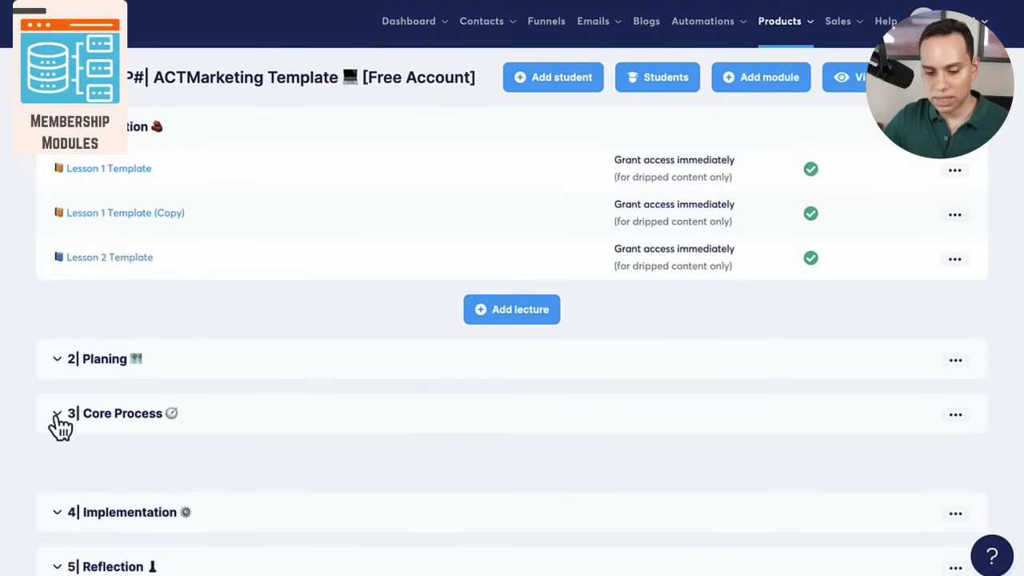
Try moving 4| Implementation above 3| Core Process and Lesson 1 Template (Copy) into Core Process, restoring the original order each time.
left_click_drag(253, 482, 255, 404)
left_click_drag(229, 477, 226, 410)
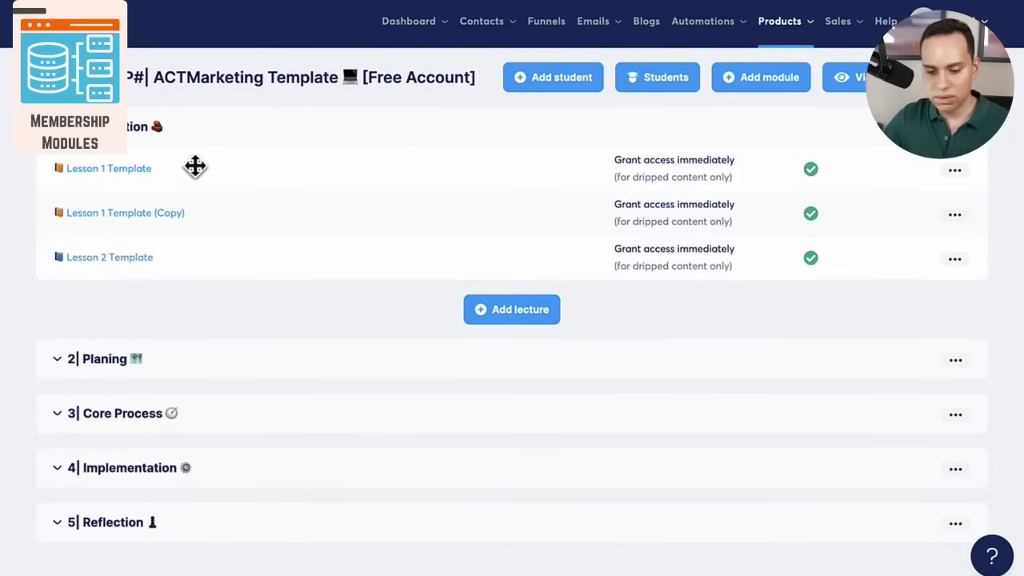
left_click_drag(206, 212, 160, 382)
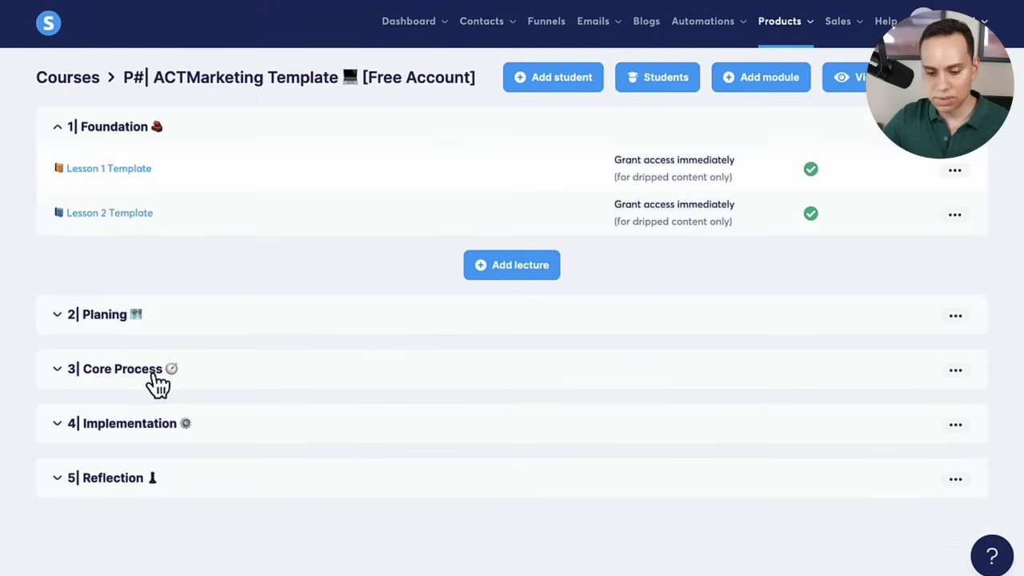
left_click(64, 320)
left_click(63, 416)
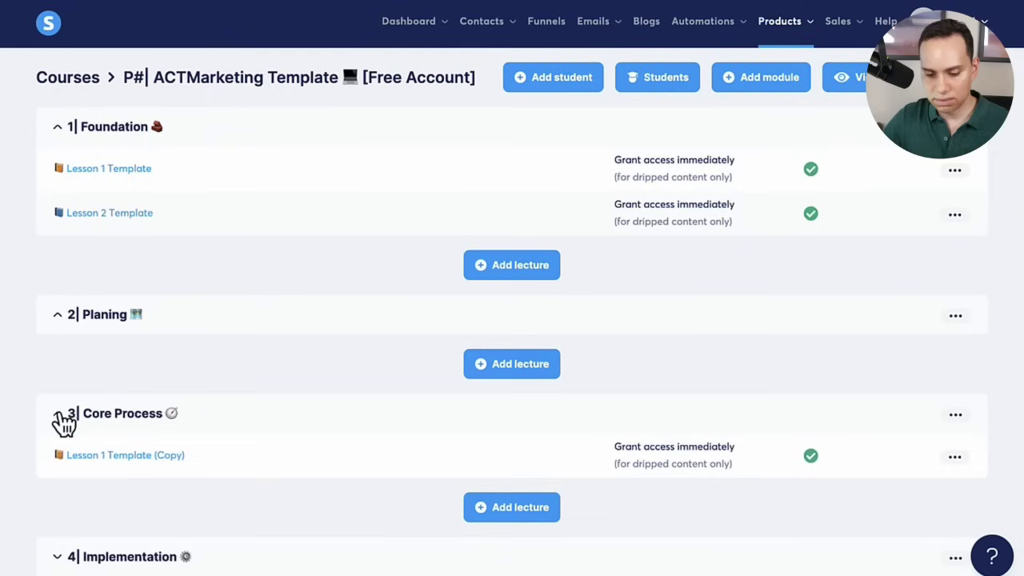
left_click_drag(235, 453, 251, 206)
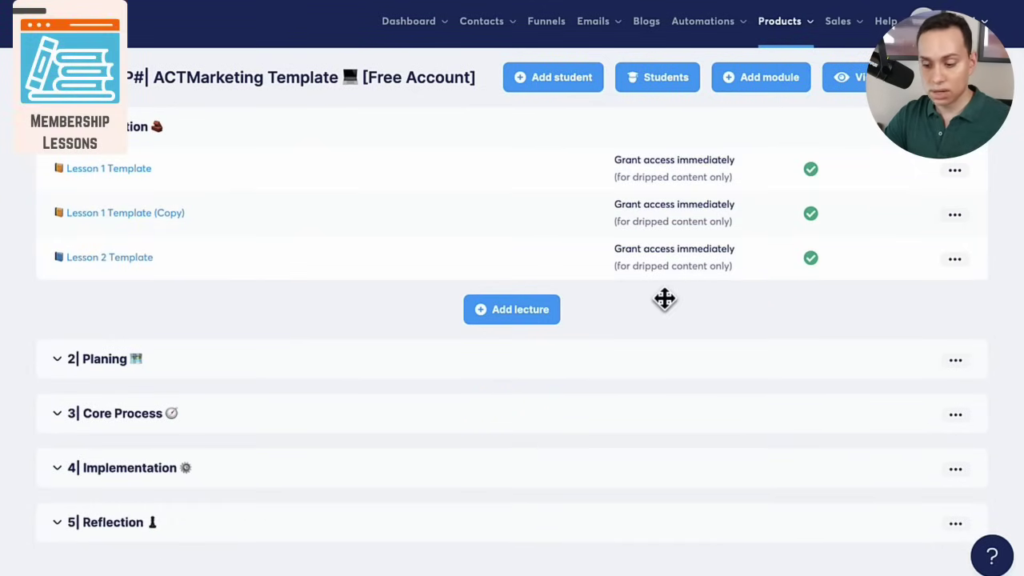
Open the lecture settings of Lesson 1 Template (Copy), try the delay and comments options, and close them without saving.
left_click(957, 216)
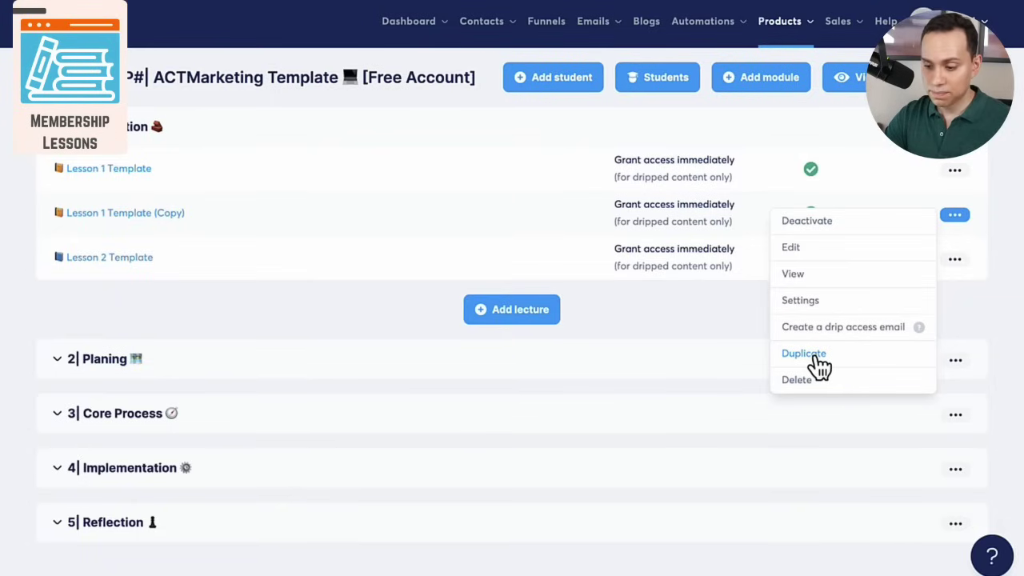
left_click(805, 301)
left_click(336, 324)
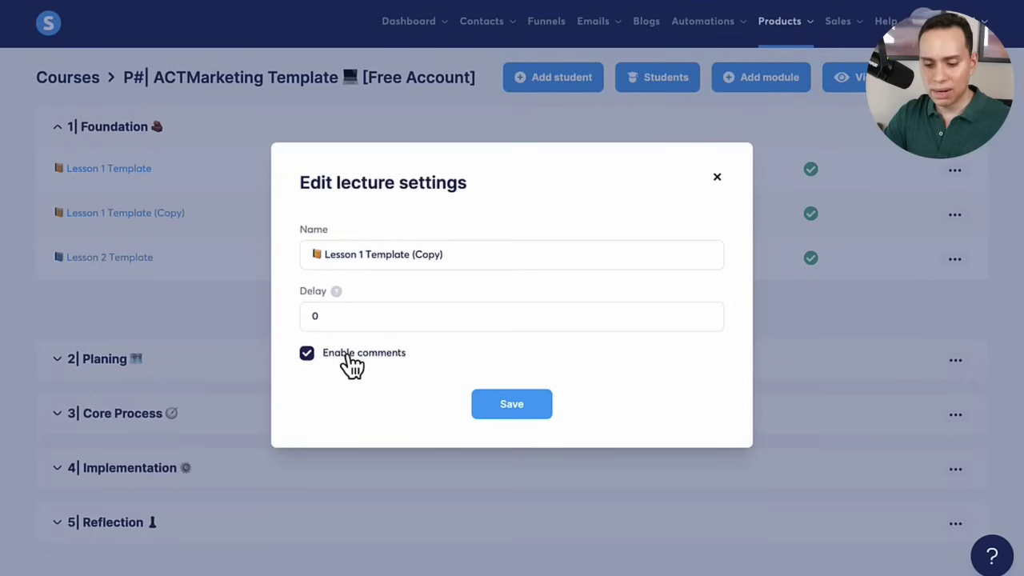
left_click(352, 365)
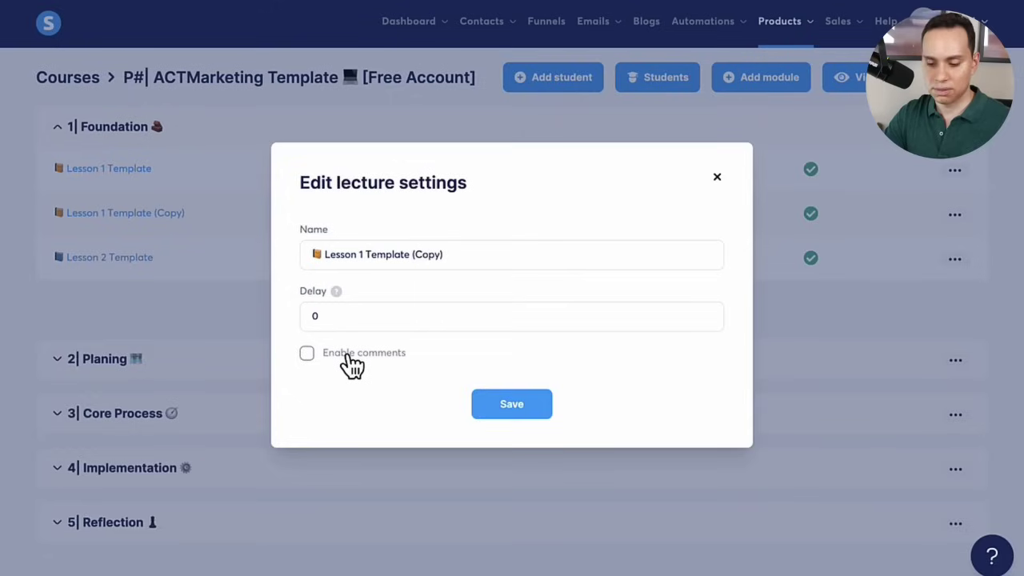
left_click(720, 181)
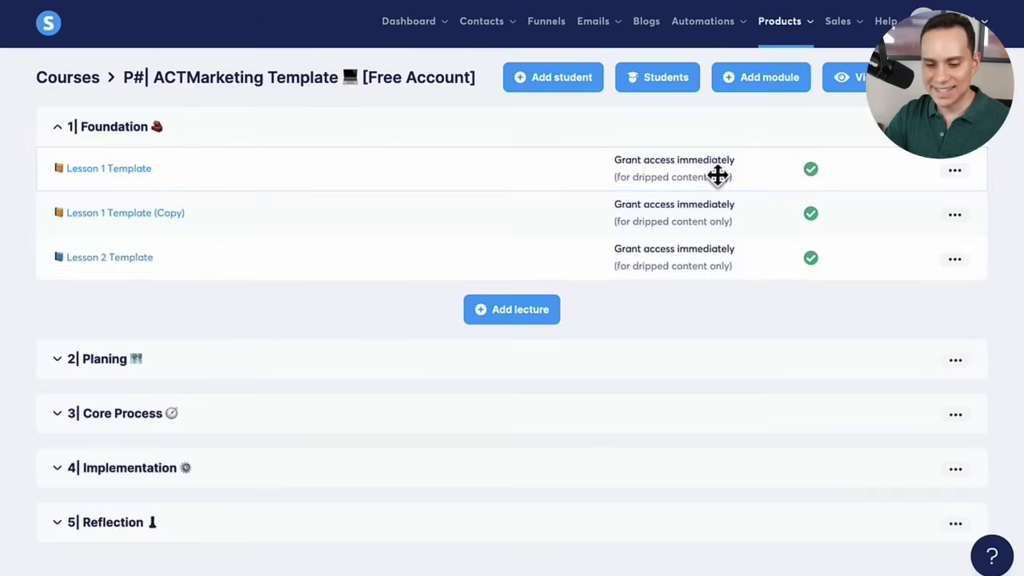
Open Lesson 1 Template in the page editor and compare its video, Overview and Resources layout with the student view.
left_click(96, 172)
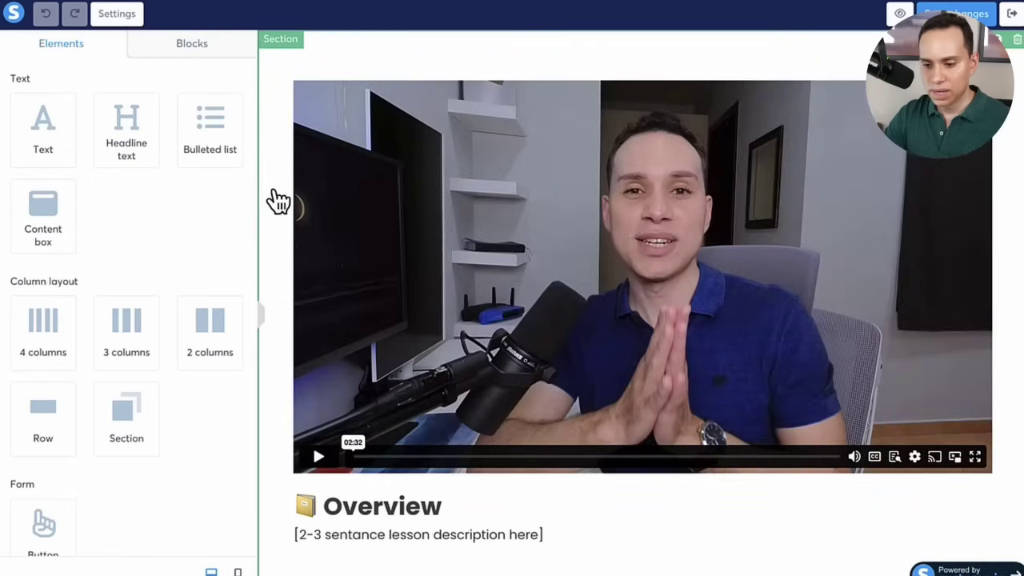
scroll(464, 240, "down", 3)
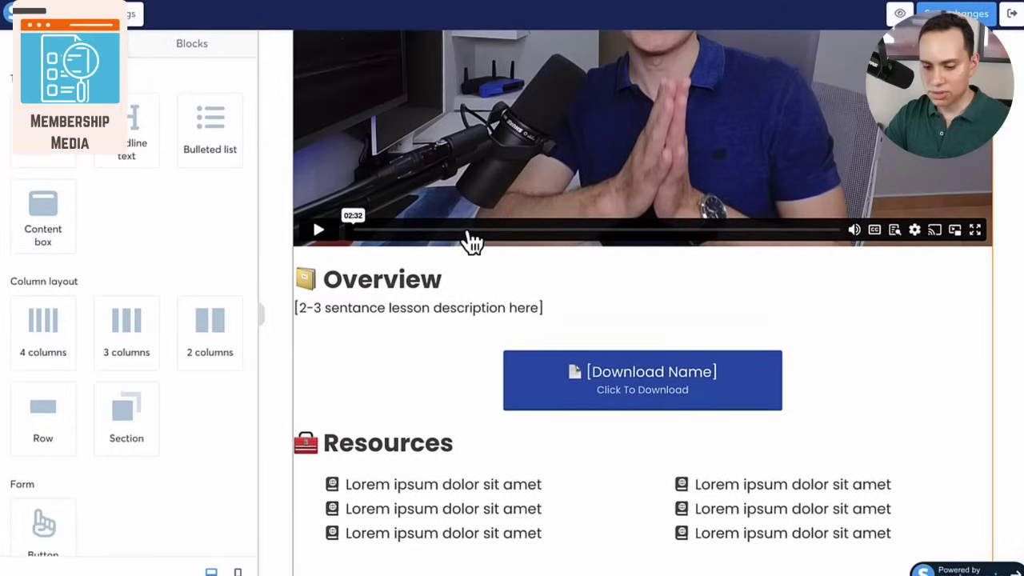
scroll(471, 241, "up", 3)
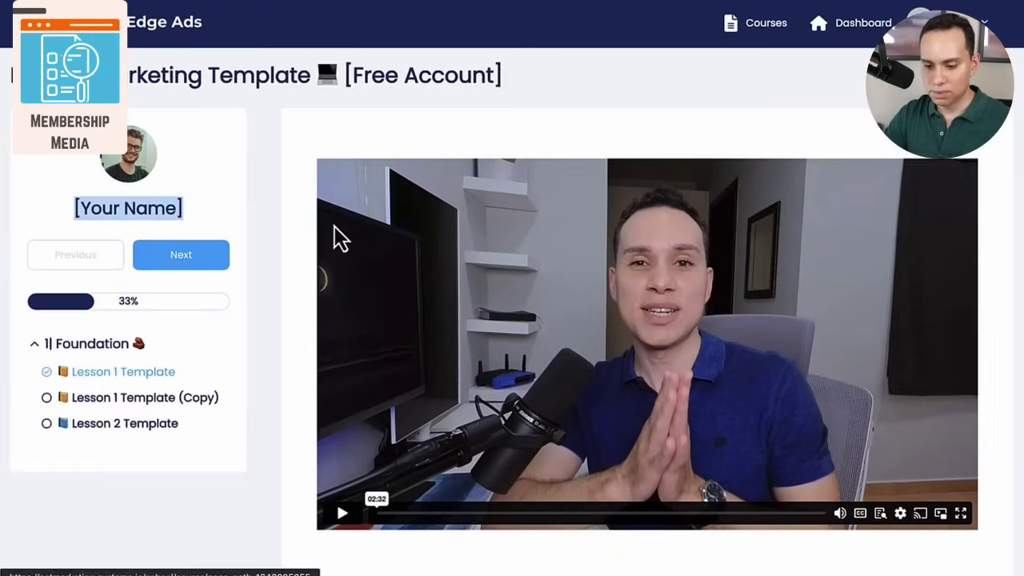
scroll(313, 251, "down", 2)
scroll(313, 251, "down", 4)
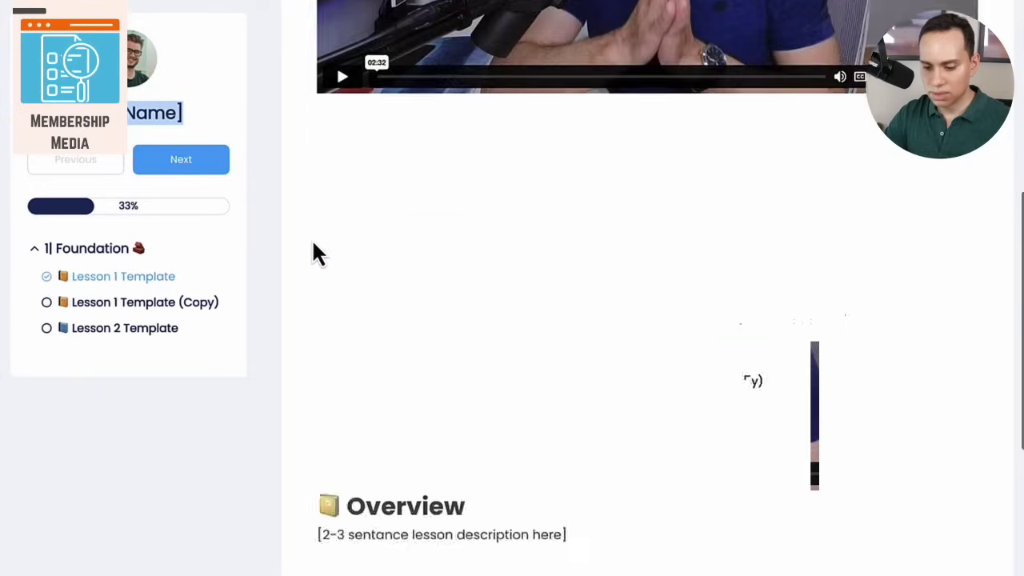
Review Lesson 1 Template in the student view, and look through Lesson 2 Template's page for comparison.
scroll(480, 160, "up", 3)
scroll(416, 336, "up", 1)
scroll(424, 360, "up", 1)
scroll(432, 372, "up", 5)
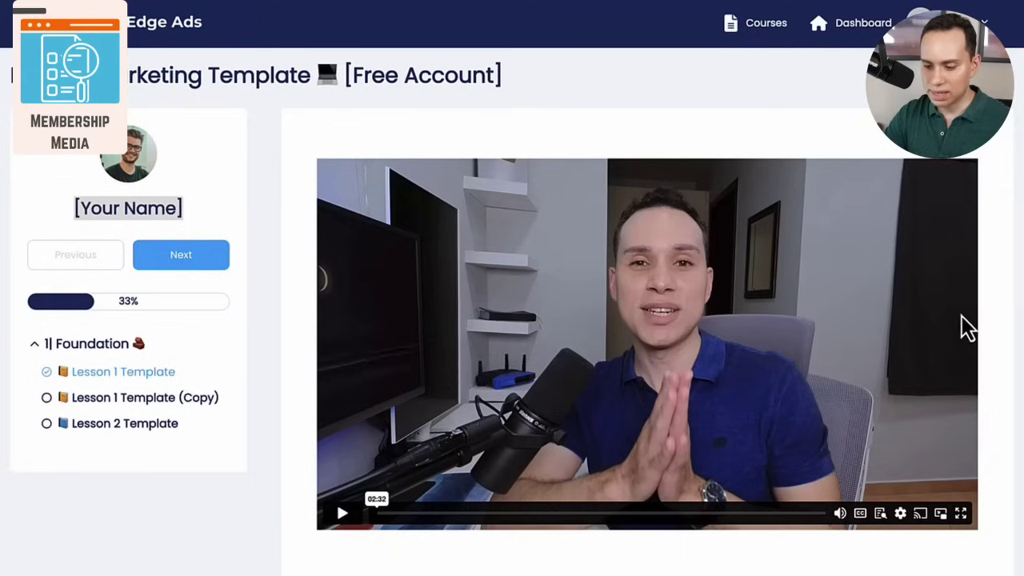
left_click(125, 424)
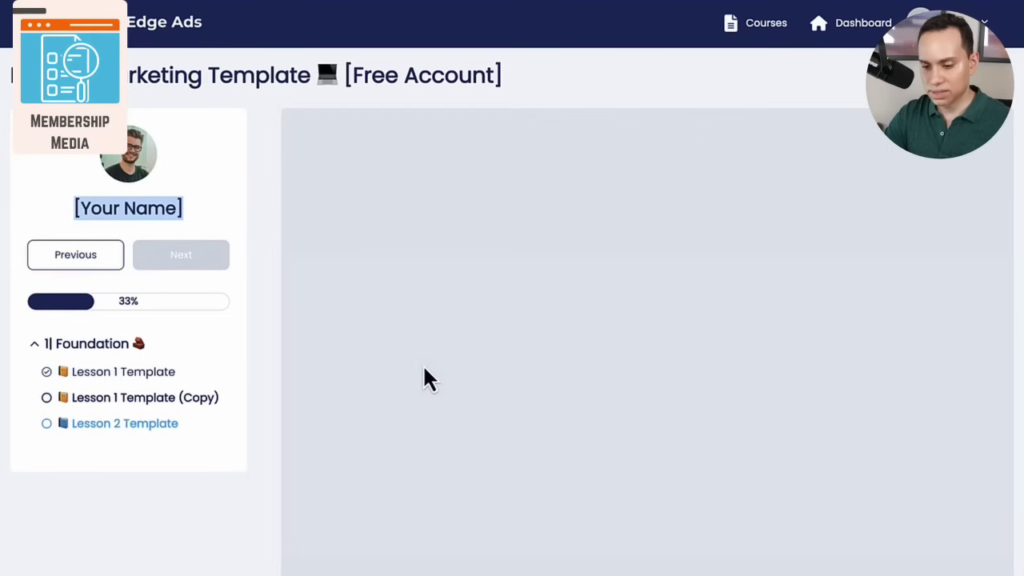
scroll(305, 166, "down", 5)
scroll(304, 168, "down", 10)
scroll(315, 297, "up", 15)
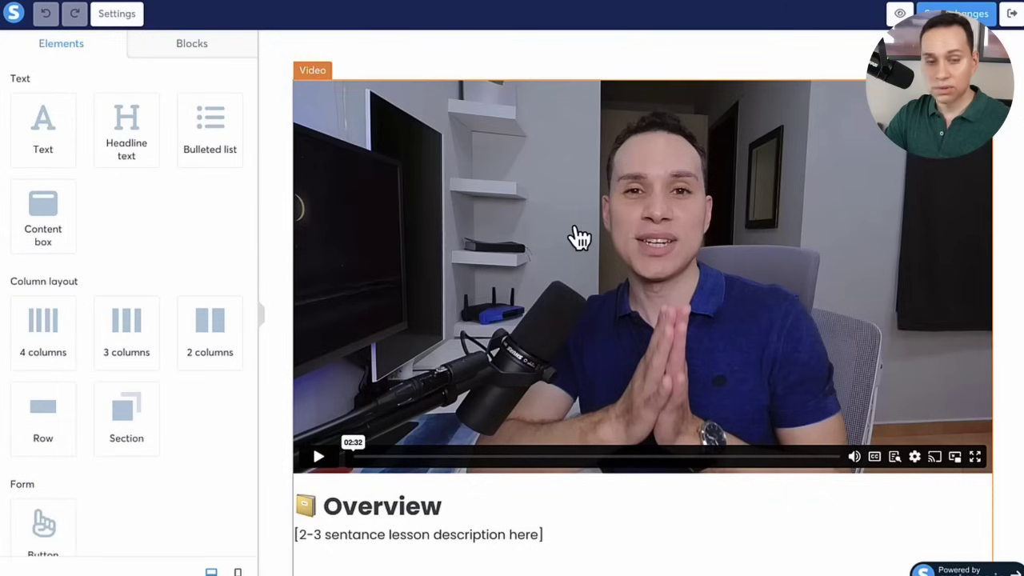
Look over the lesson's video, Overview, download button and Resources in the page editor, and exit to the course curriculum.
scroll(580, 238, "down", 3)
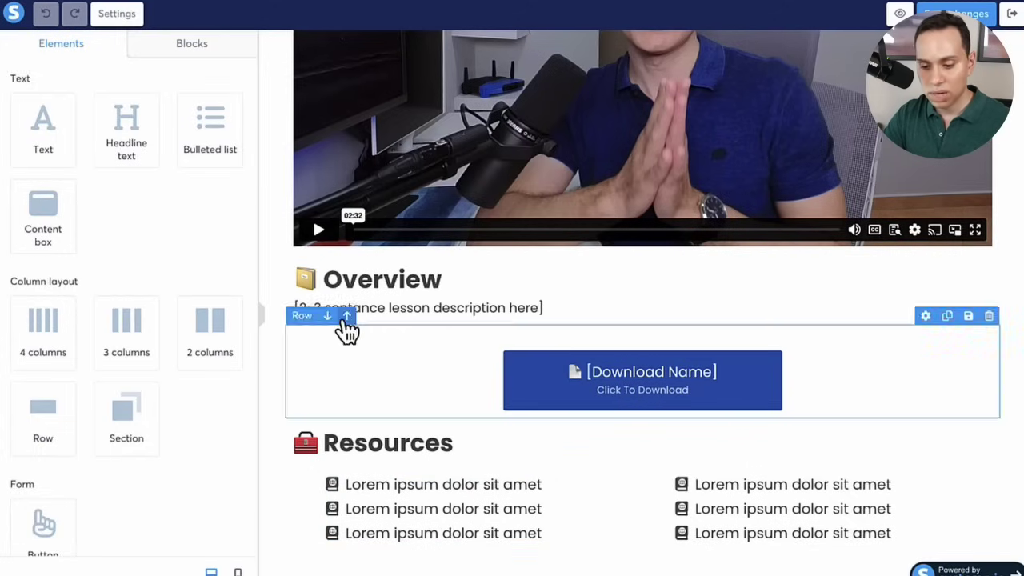
scroll(370, 290, "up", 3)
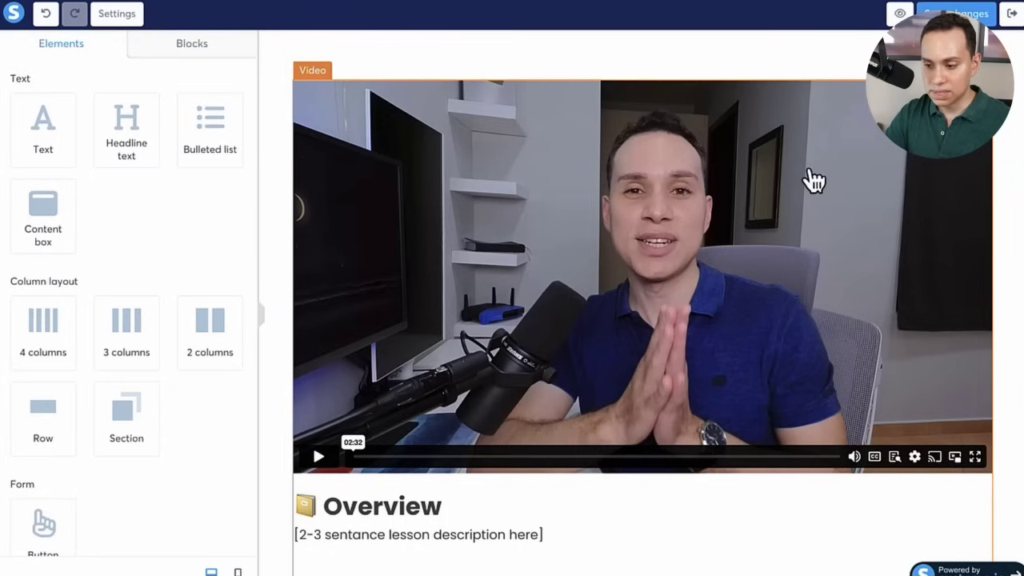
left_click(1010, 16)
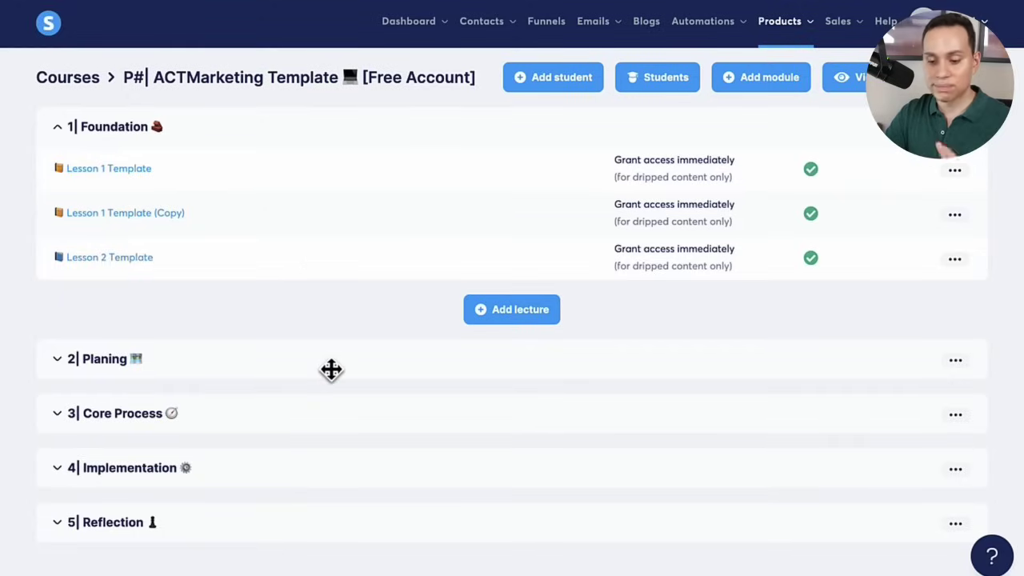
Duplicate Lesson 1 Template (Copy) in 1| Foundation and move the new duplicate into the 4| Implementation module.
left_click(955, 218)
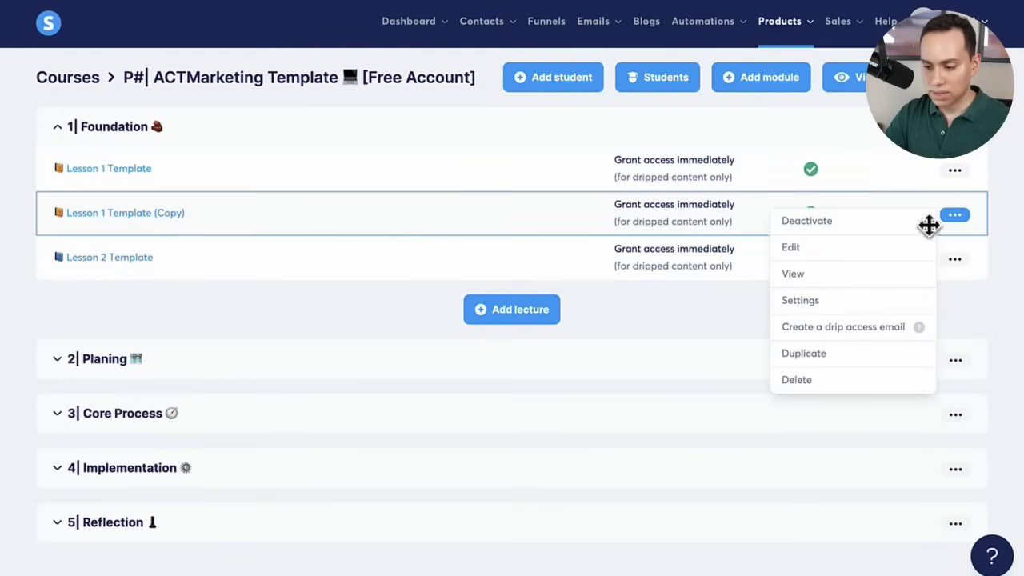
left_click(800, 353)
left_click(408, 352)
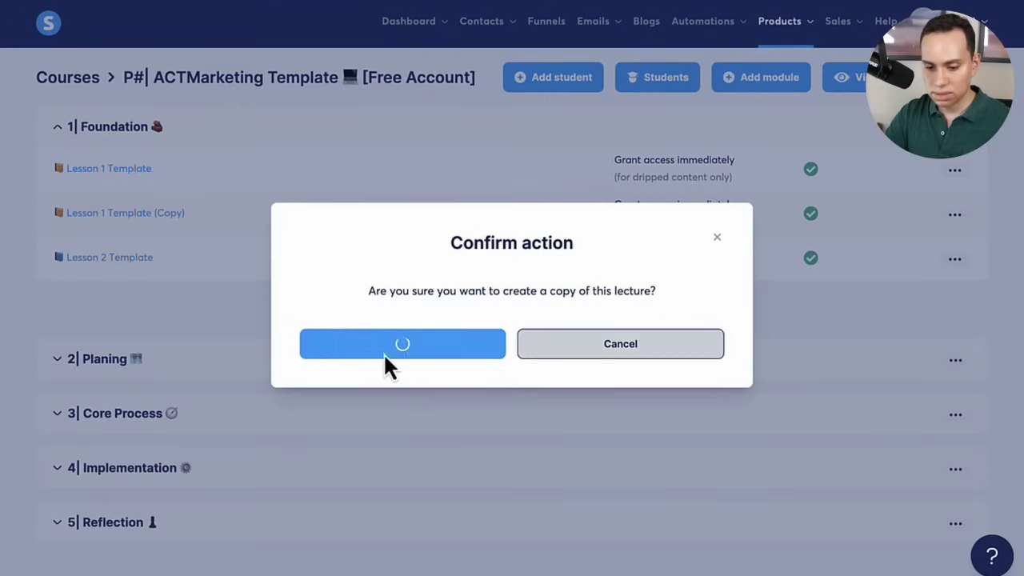
scroll(320, 290, "down", 1)
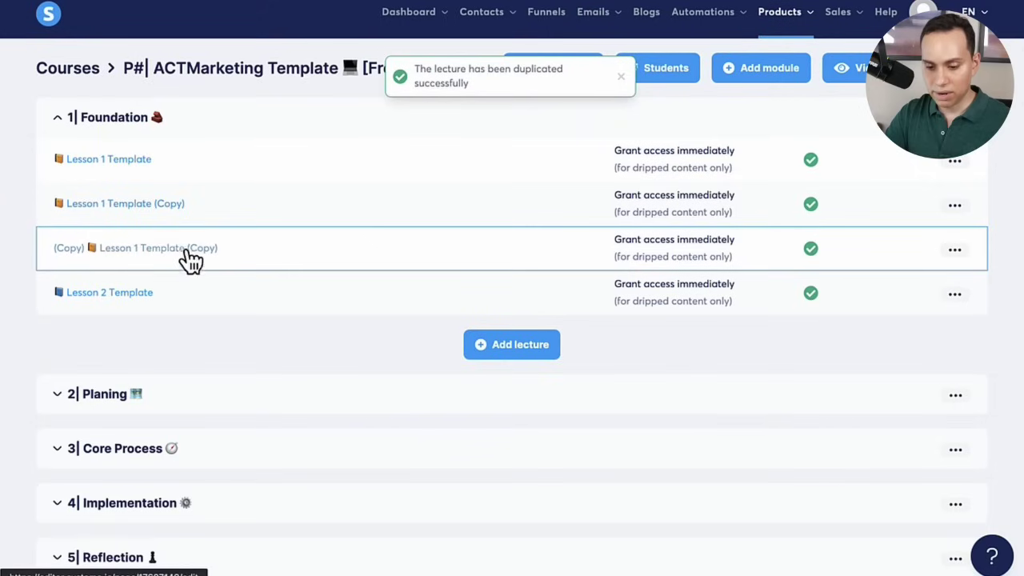
left_click_drag(192, 254, 259, 462)
left_click(58, 467)
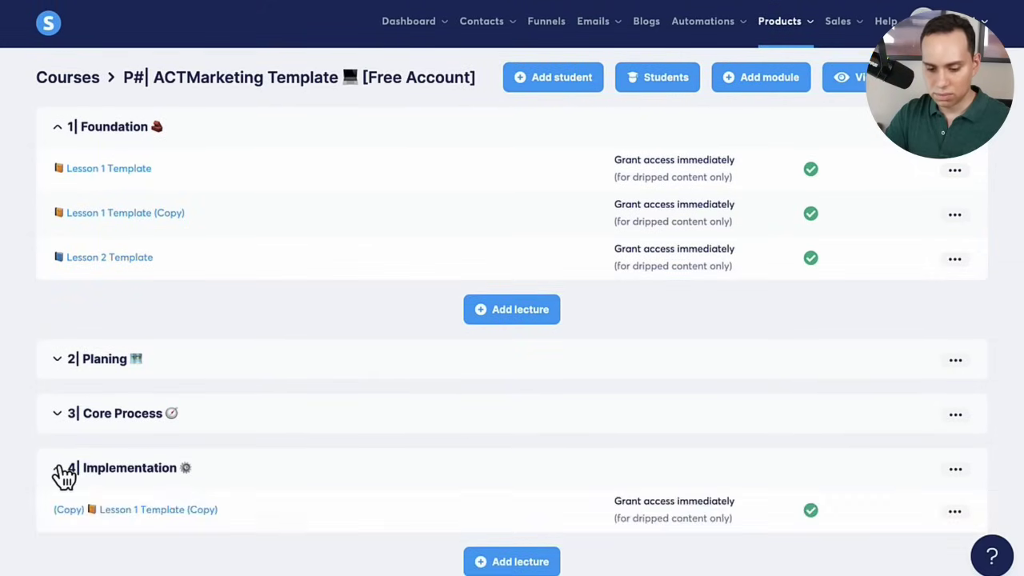
Try deactivating Lesson 1 Template in 1| Foundation, and activate it again.
scroll(240, 476, "down", 1)
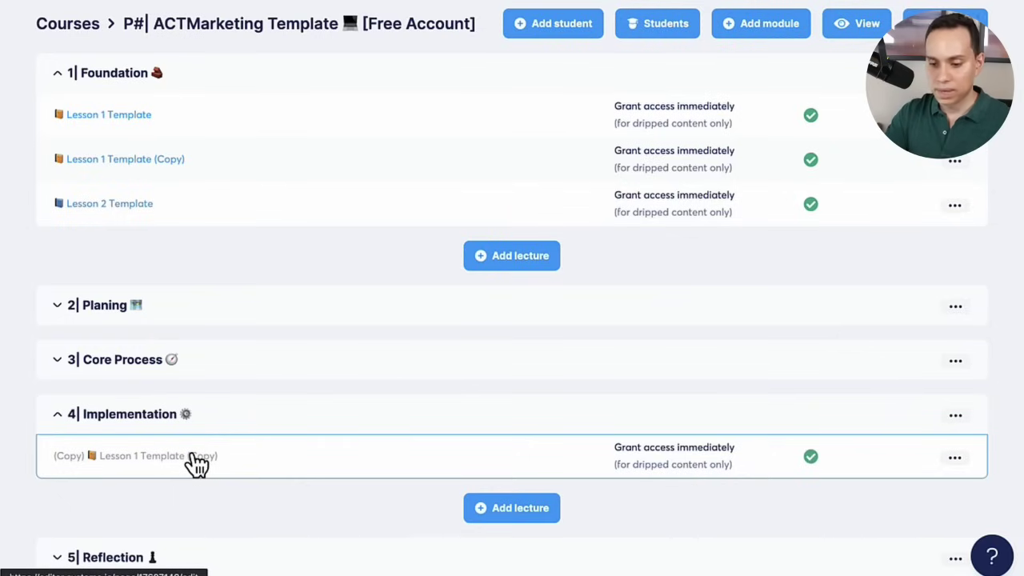
left_click(954, 116)
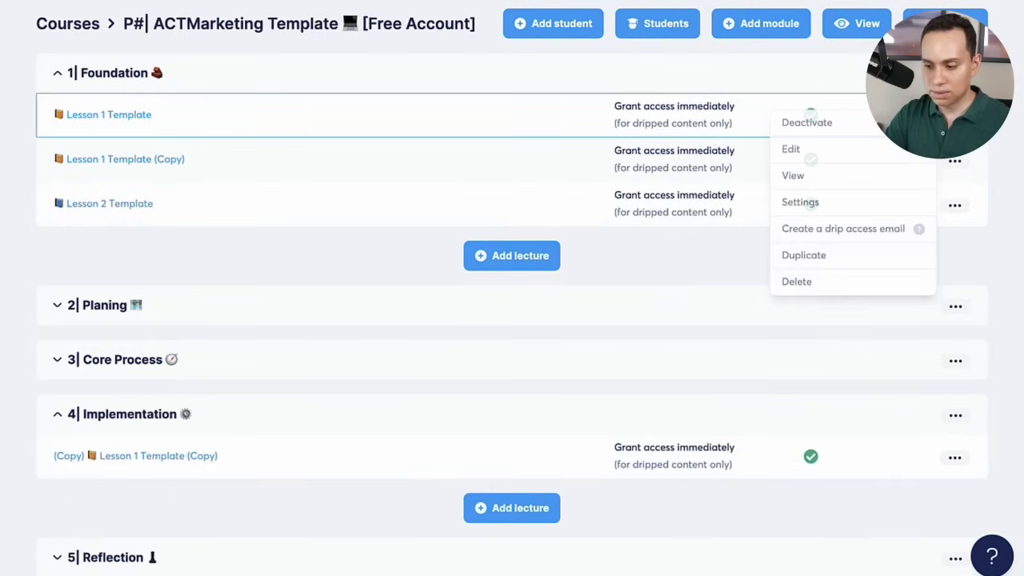
left_click(866, 126)
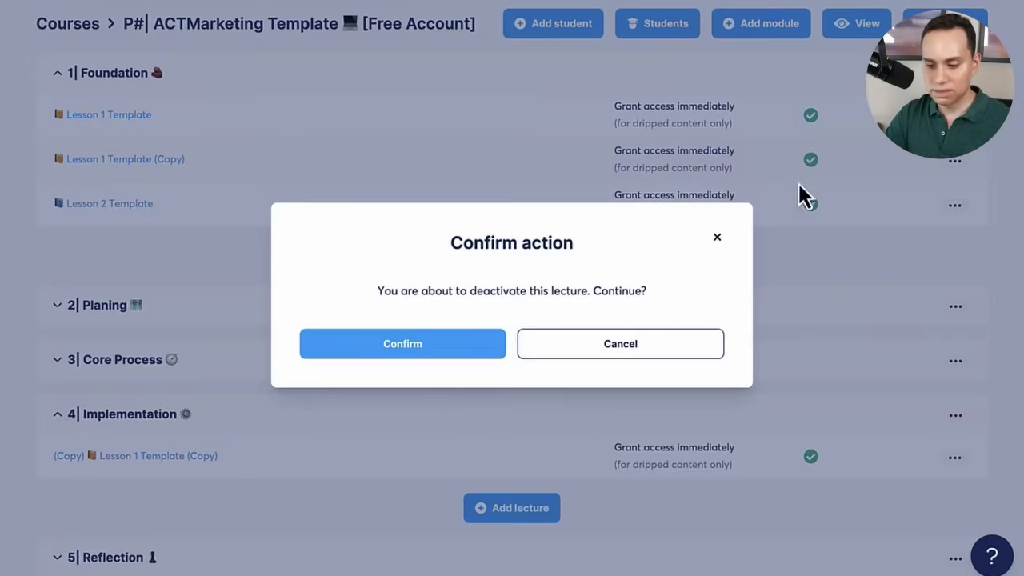
left_click(444, 344)
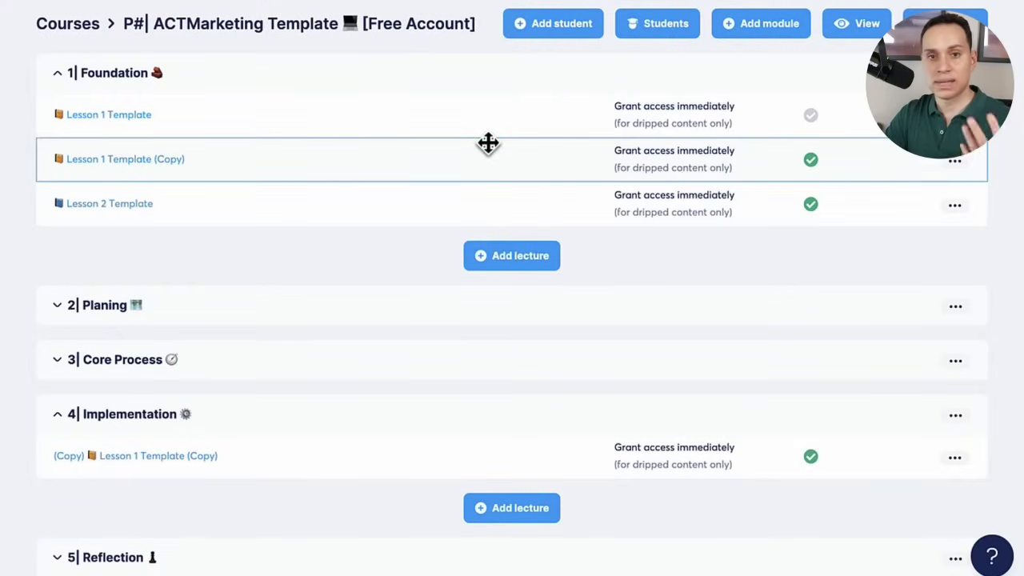
left_click(954, 116)
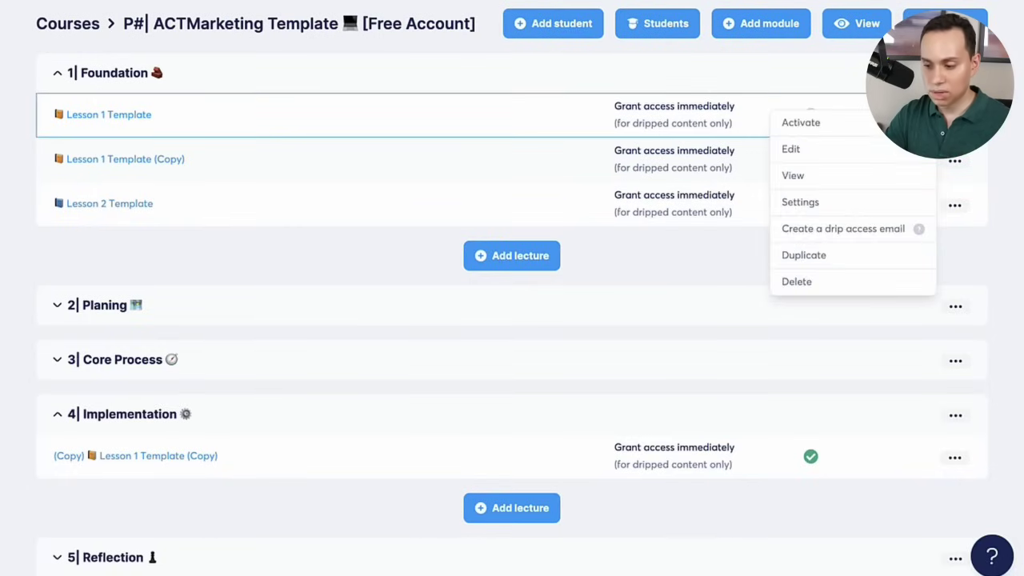
left_click(806, 126)
left_click(444, 352)
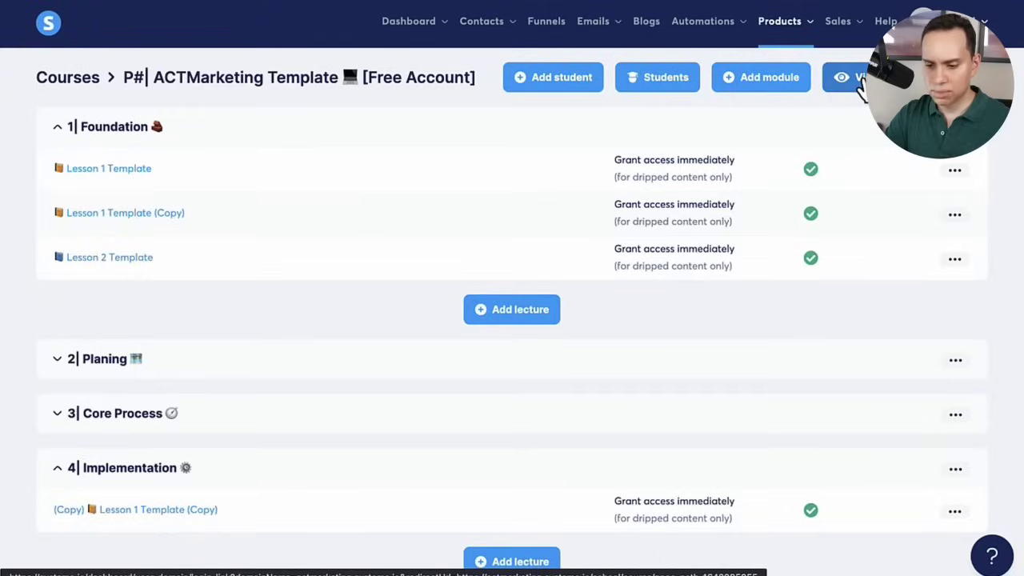
View the course as a student and browse the school's Enrollments and Explore course listings.
left_click(860, 87)
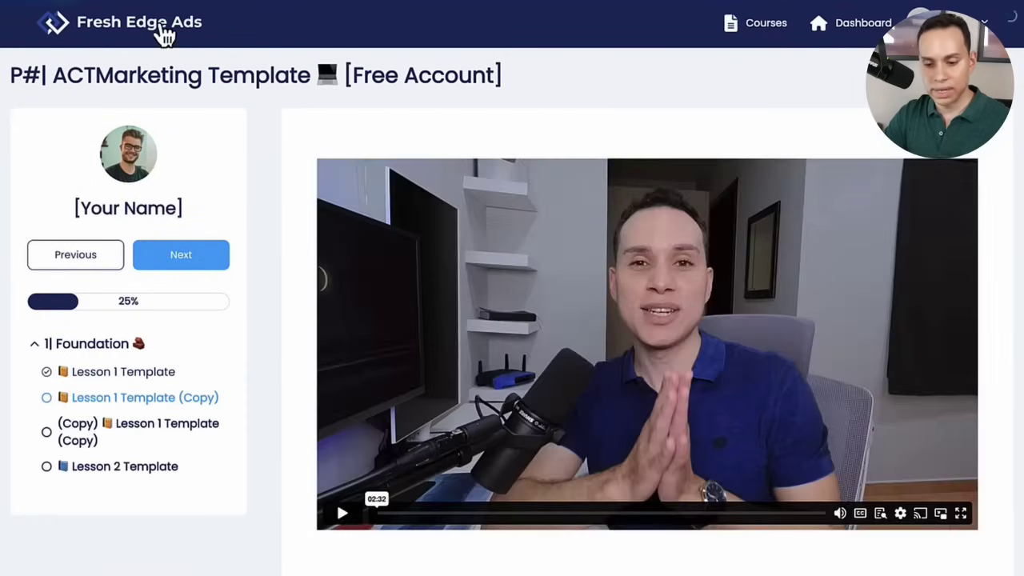
left_click(164, 36)
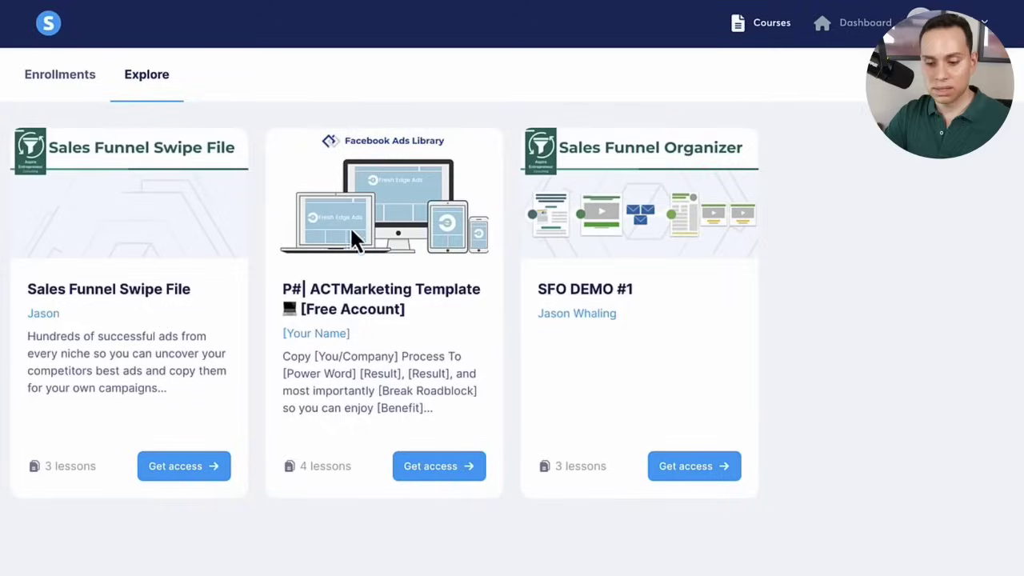
left_click(70, 93)
left_click(152, 85)
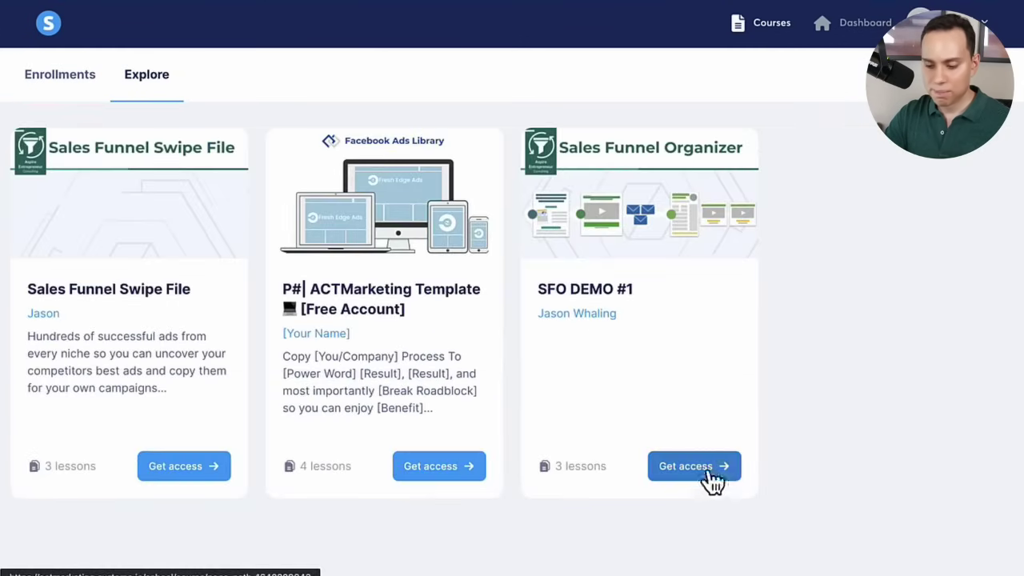
Look through the Sales Funnel Swipe File course's first lecture and return to the course listing.
left_click(183, 471)
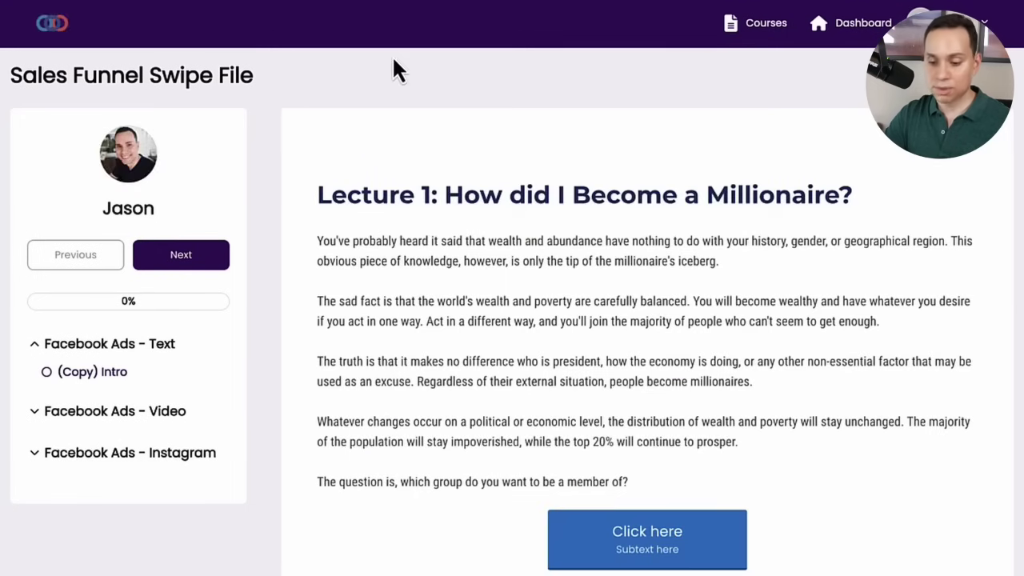
scroll(521, 296, "down", 10)
scroll(521, 289, "down", 3)
scroll(512, 296, "up", 15)
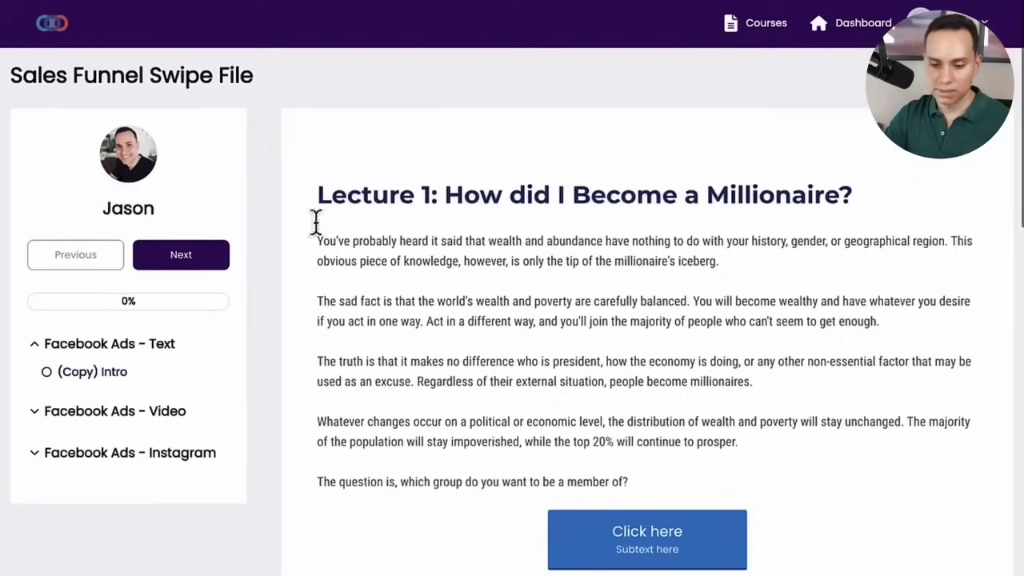
left_click(752, 29)
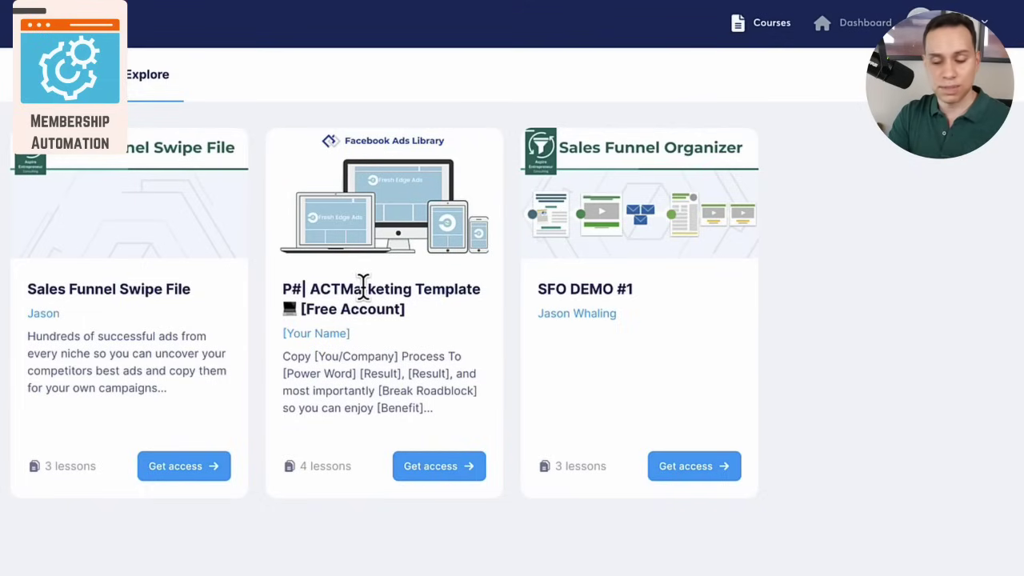
Open the 2|1.1 - Sales Letter step of T2| Demo Funnel, check its automation rules and return to its configuration.
left_click(224, 3)
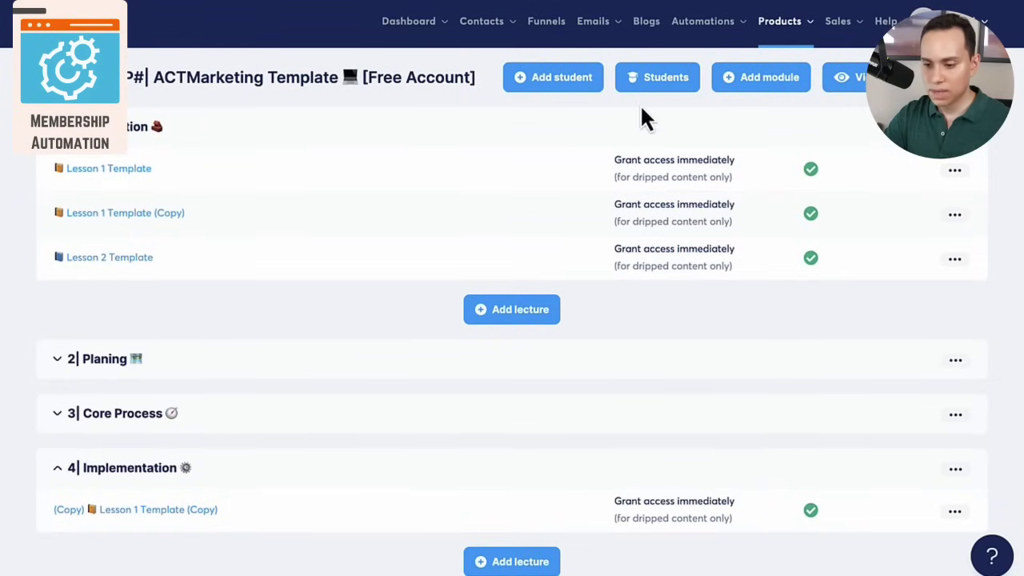
left_click(549, 28)
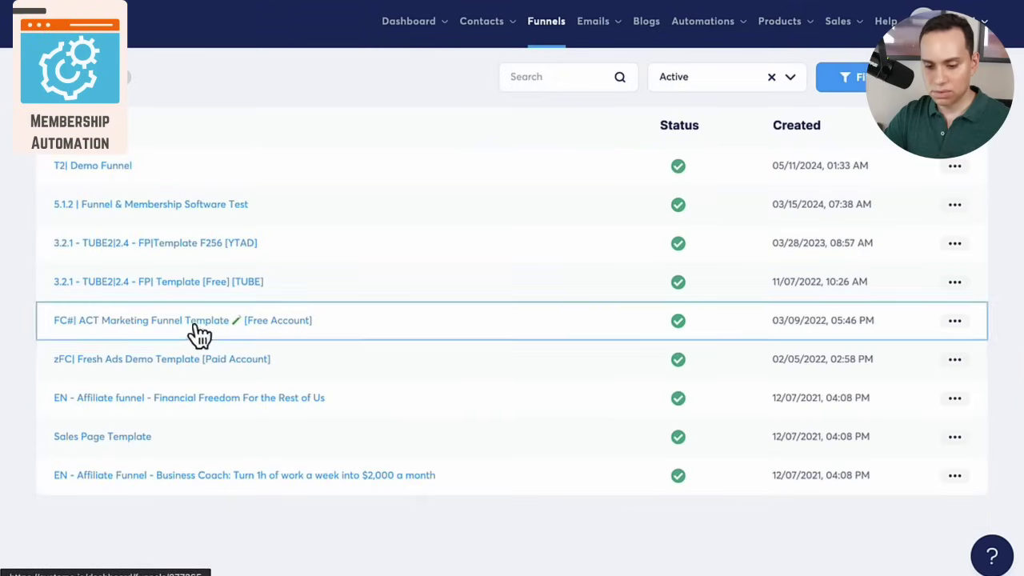
left_click(102, 165)
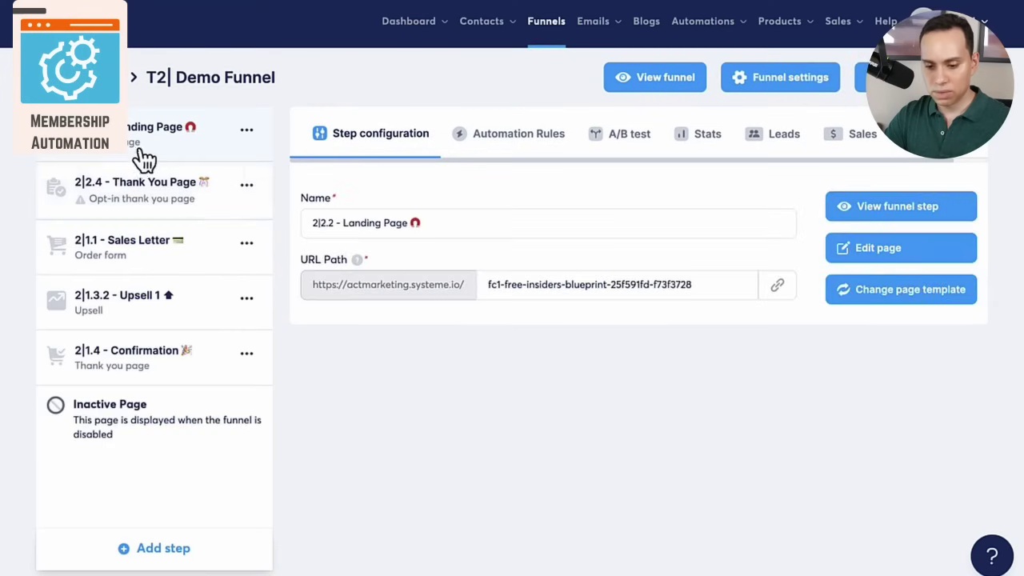
left_click(146, 261)
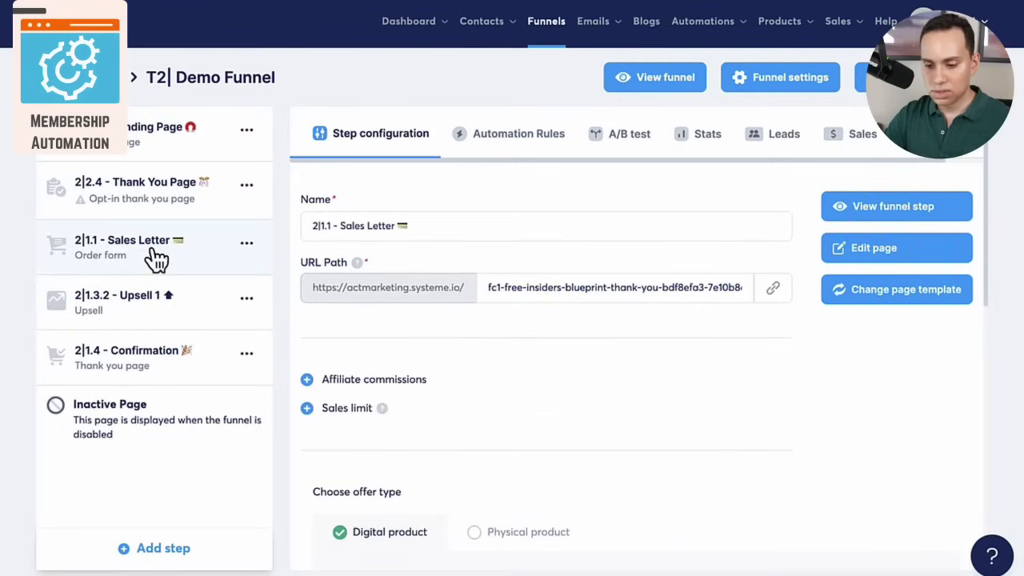
left_click(509, 154)
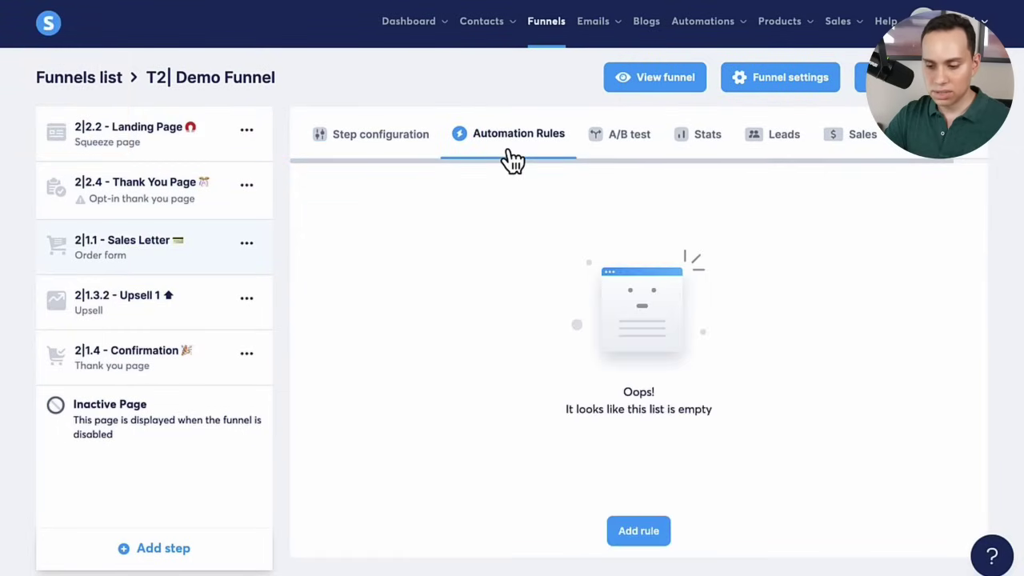
left_click(387, 159)
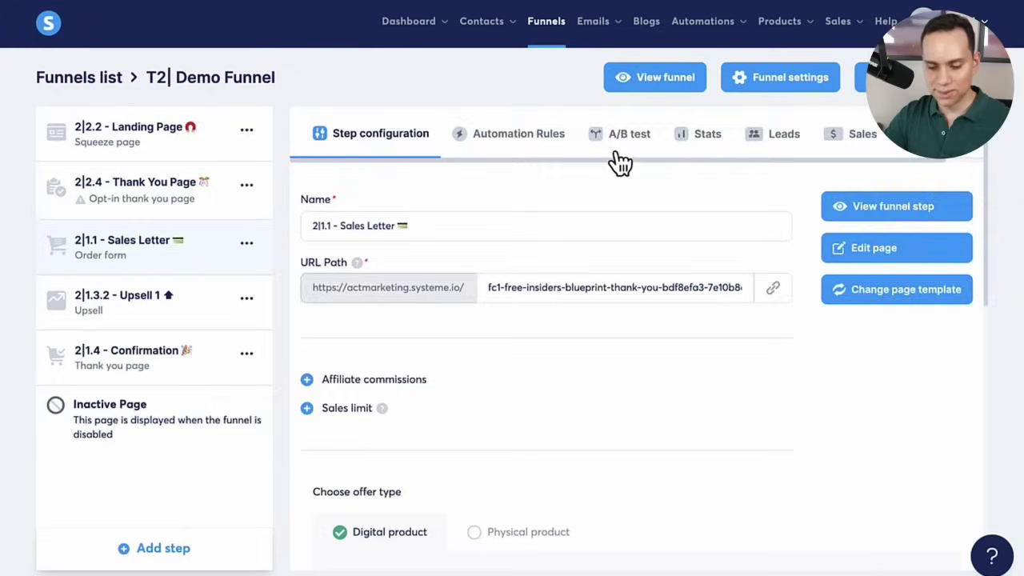
Add the P#| ACTMarketing Template [Free Account] course as a digital product resource of the order form with Full access.
scroll(617, 165, "down", 5)
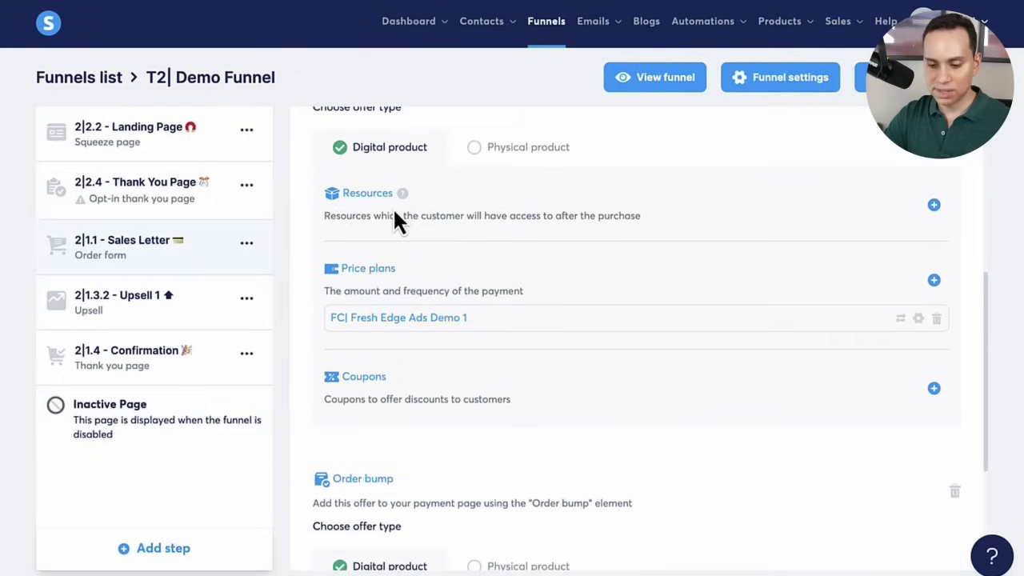
left_click(934, 208)
left_click(430, 259)
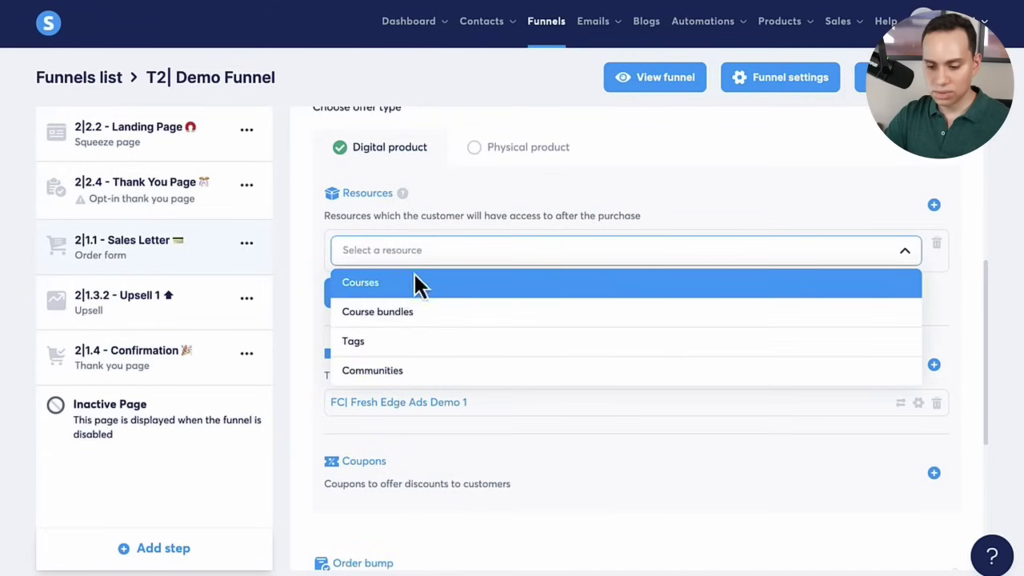
left_click(376, 282)
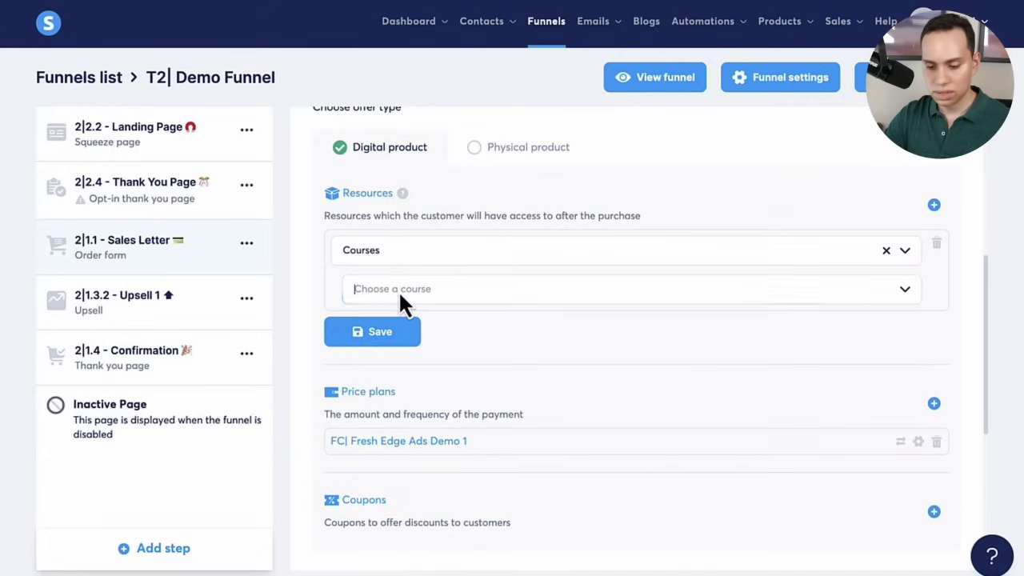
left_click(399, 291)
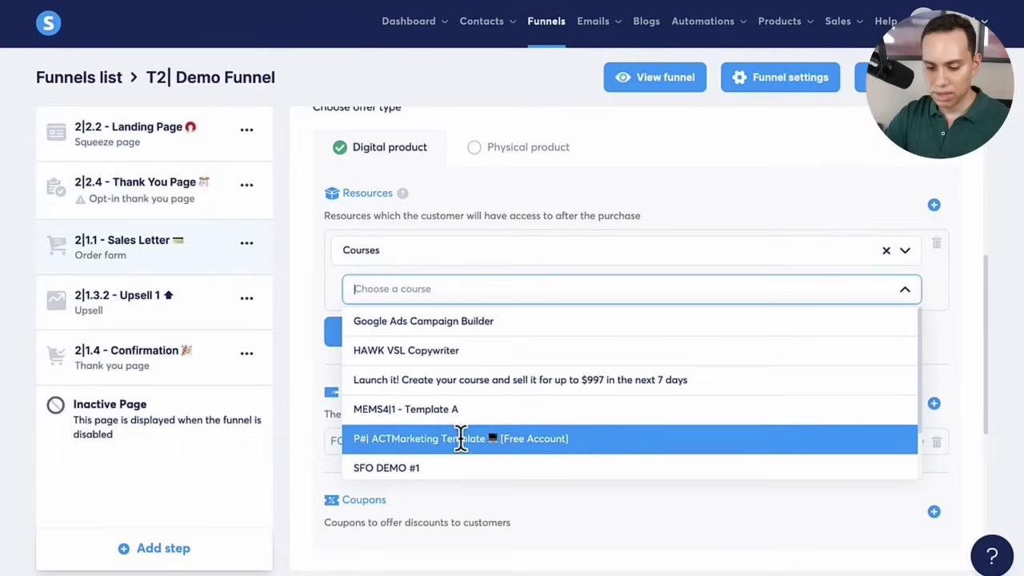
left_click(527, 438)
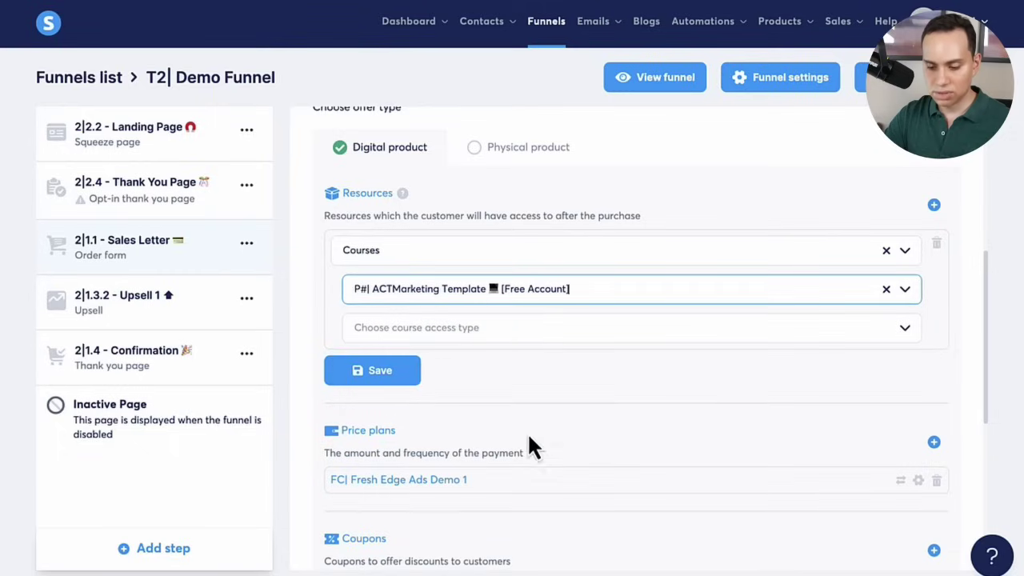
left_click(537, 330)
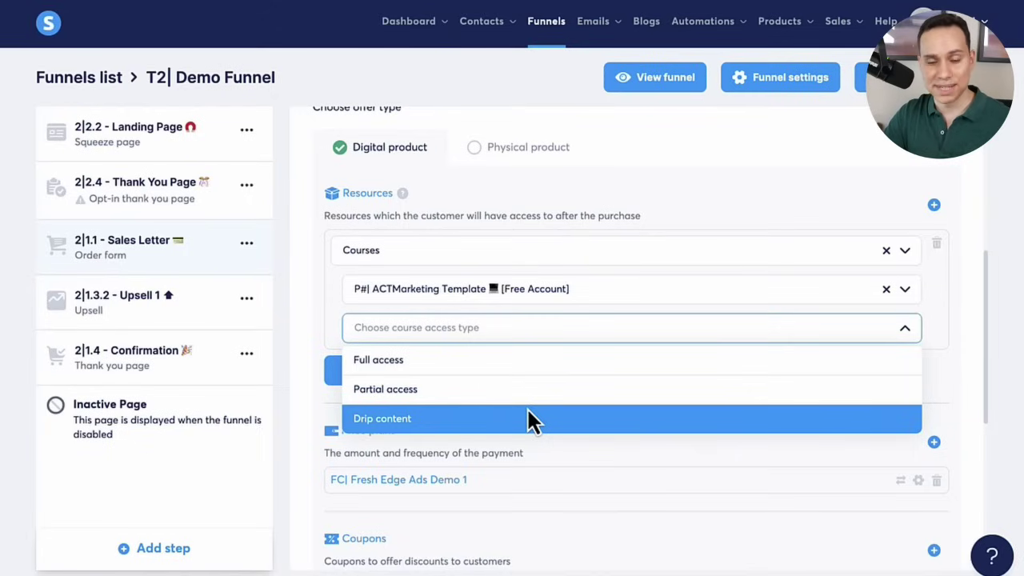
left_click(536, 360)
scroll(536, 360, "down", 1)
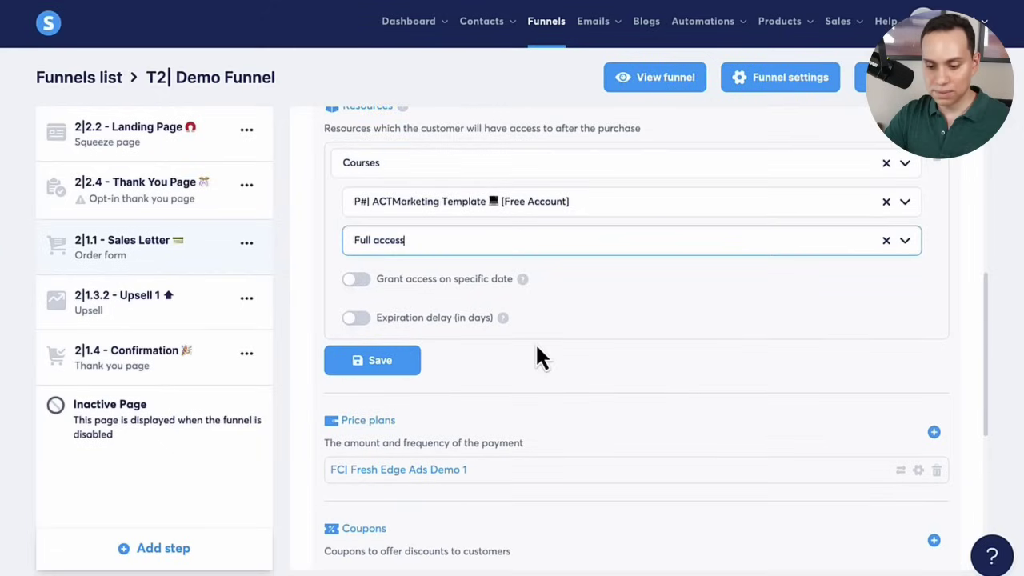
Try the Grant access on specific date and Expiration delay options for the course resource, switching each off again.
left_click(357, 282)
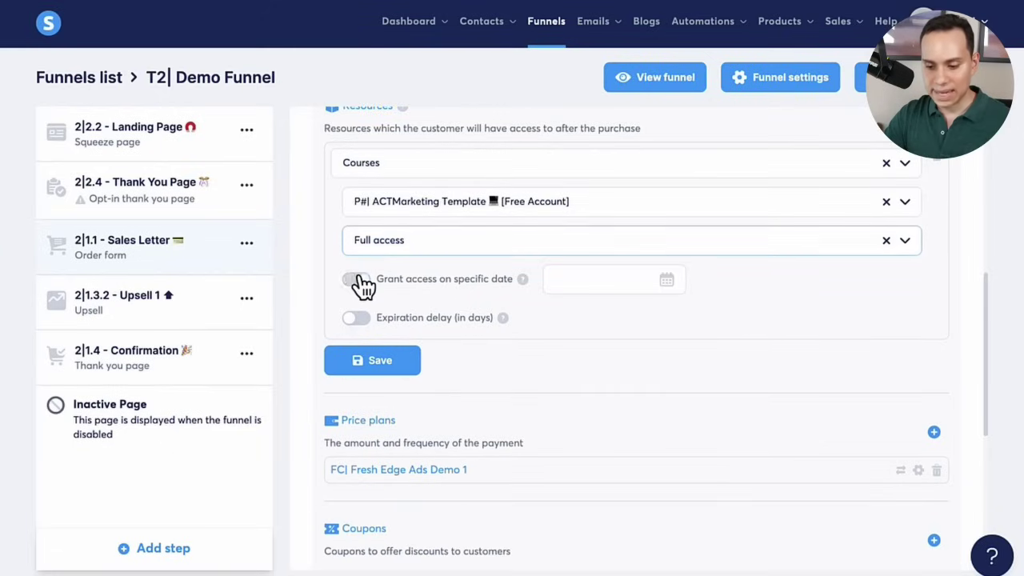
left_click(357, 280)
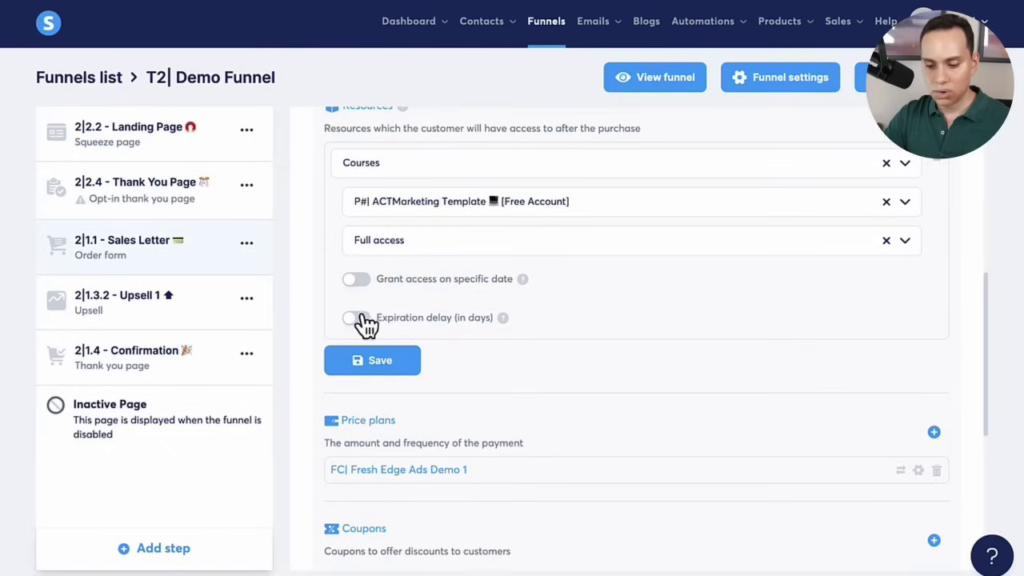
left_click(357, 320)
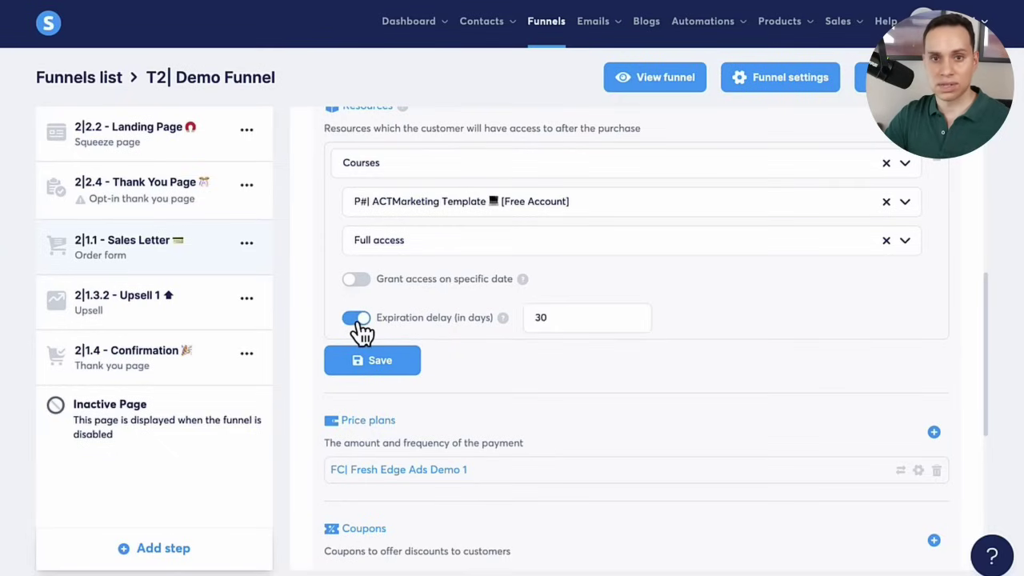
left_click(357, 320)
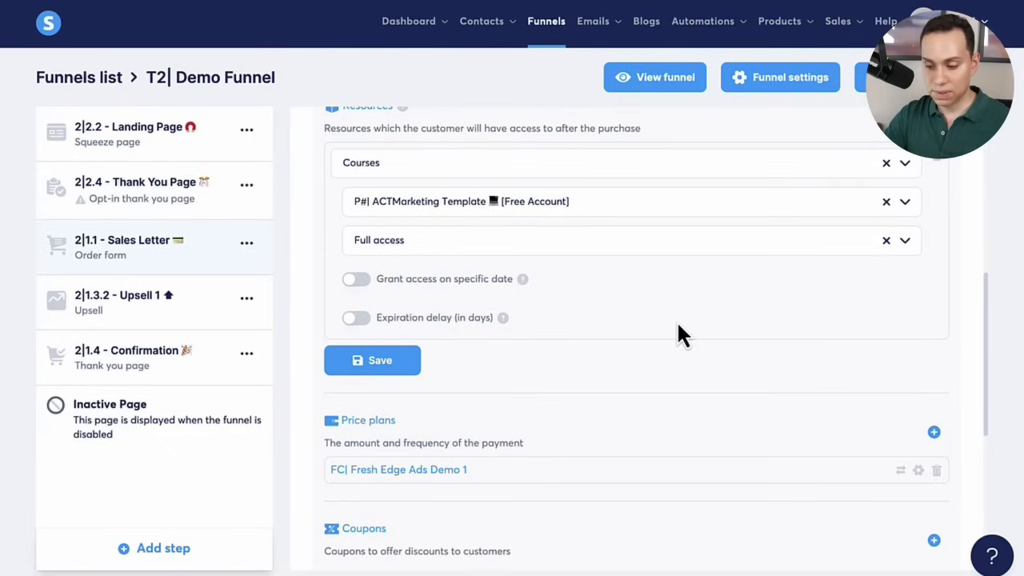
Save the full-access course resource on the Sales Letter order form and review the saved entry.
scroll(785, 320, "up", 1)
left_click(377, 432)
scroll(588, 281, "up", 2)
scroll(588, 281, "down", 2)
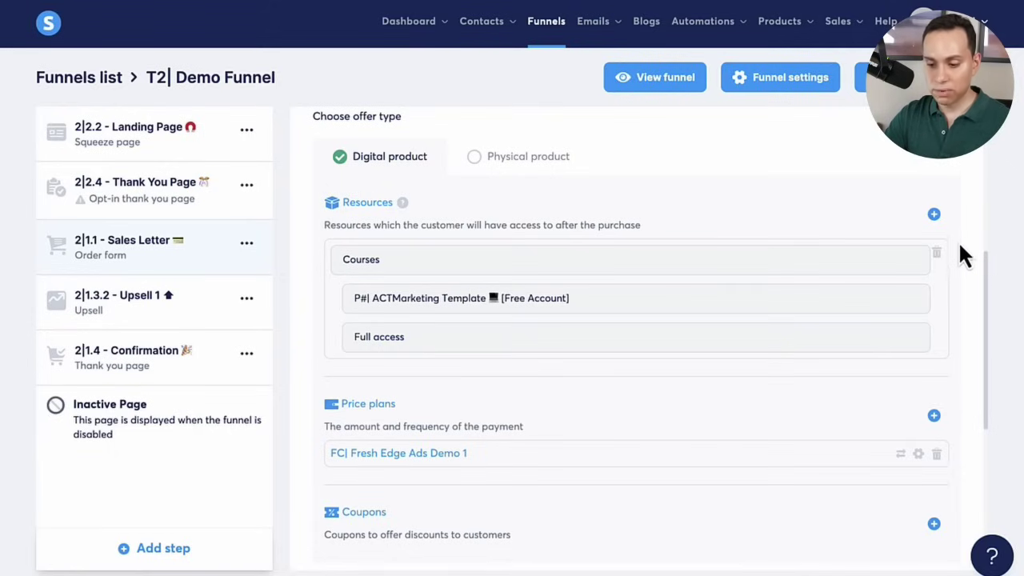
Add a second Courses resource to the order form and choose the HAWK VSL Copywriter course for it.
left_click(934, 214)
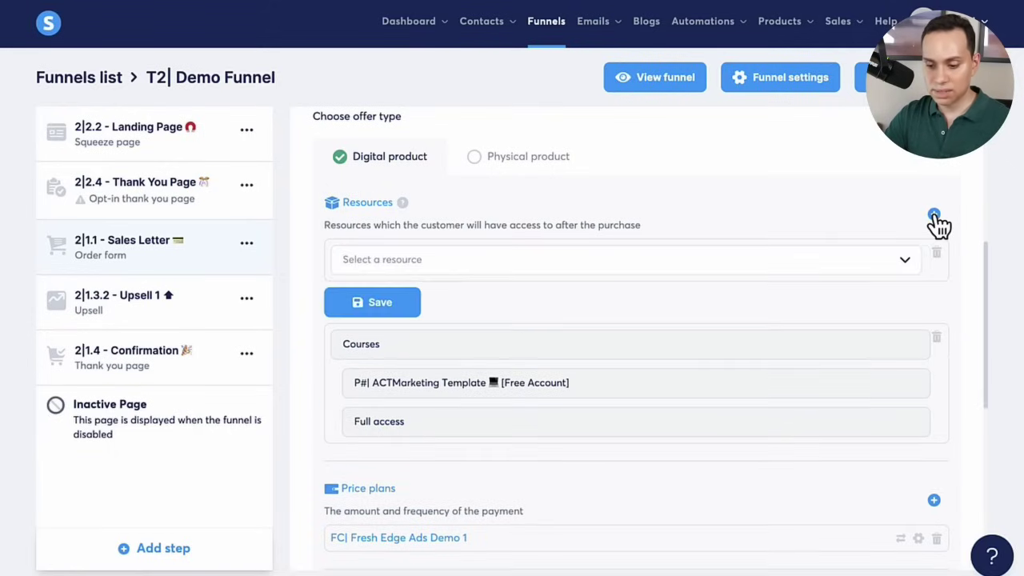
left_click(446, 264)
left_click(391, 291)
left_click(425, 304)
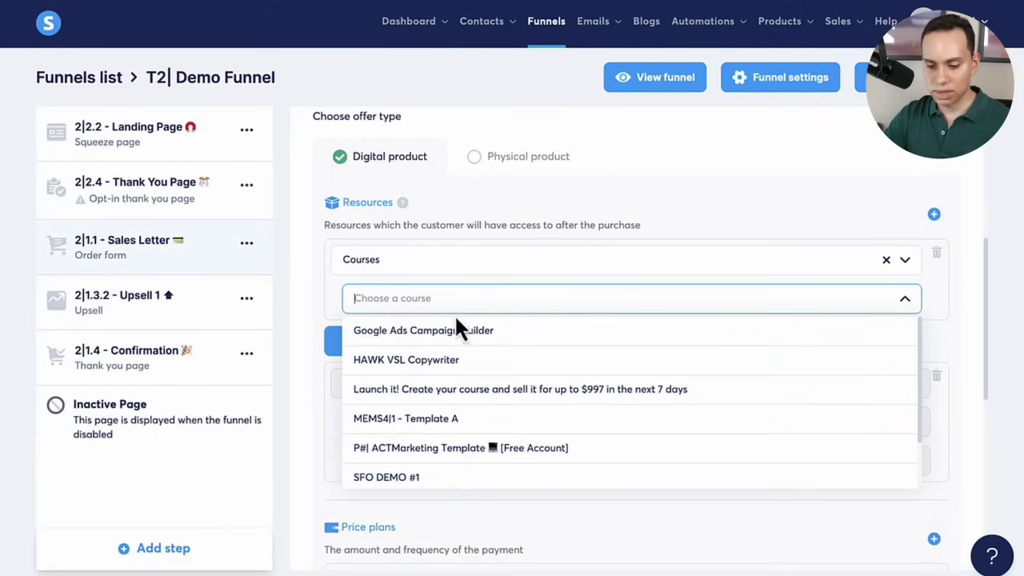
left_click(491, 178)
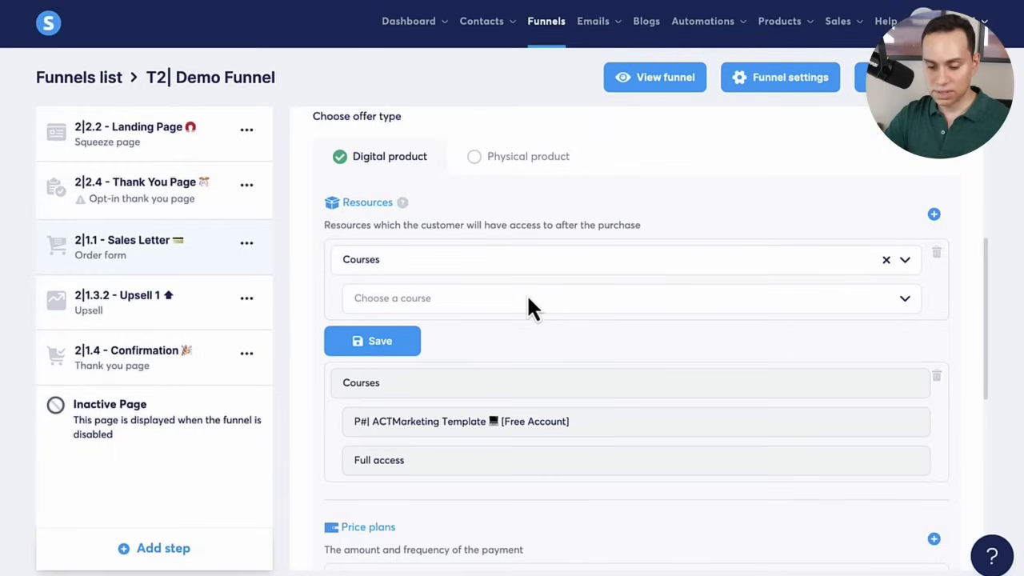
left_click(503, 307)
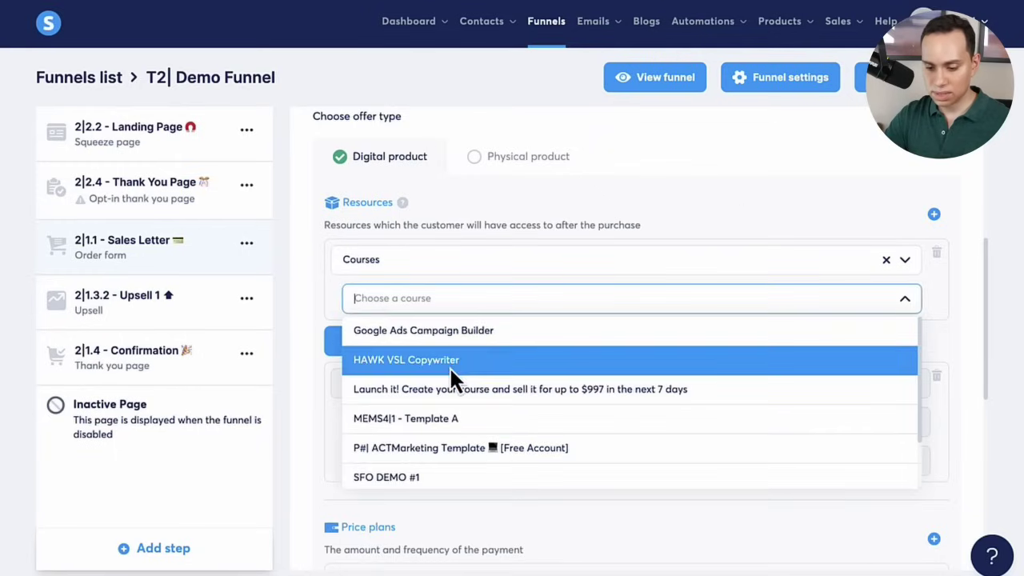
left_click(449, 364)
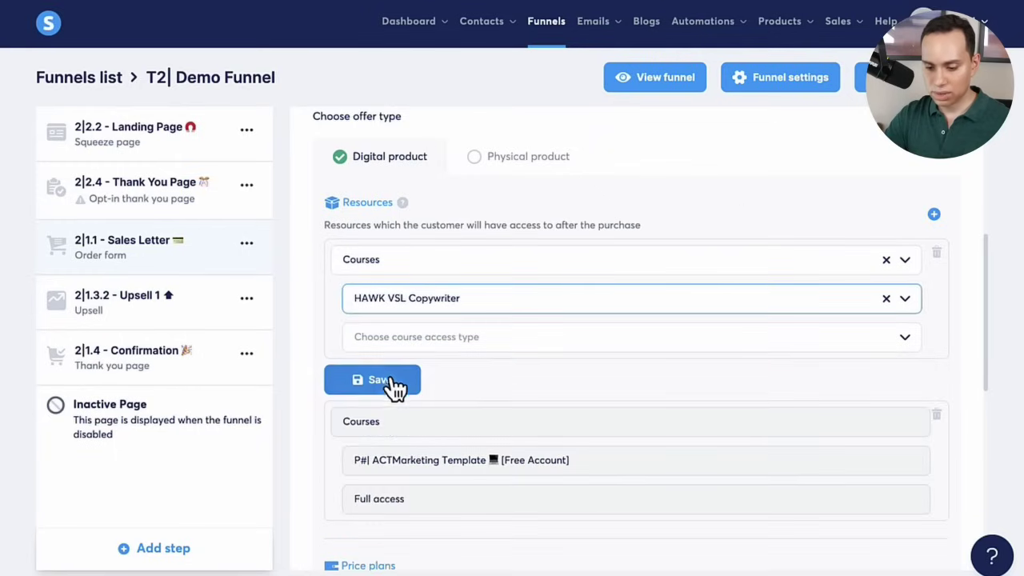
Give HAWK VSL Copywriter Partial access limited to Sales Letter Graphics and Unique Edge Formula, and save the resource.
left_click(432, 342)
left_click(445, 400)
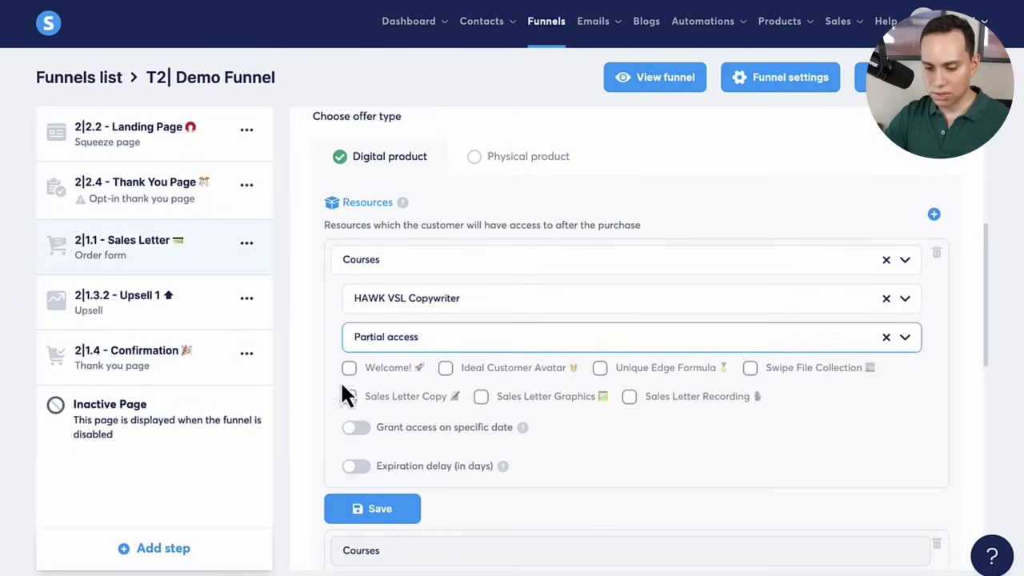
left_click(481, 396)
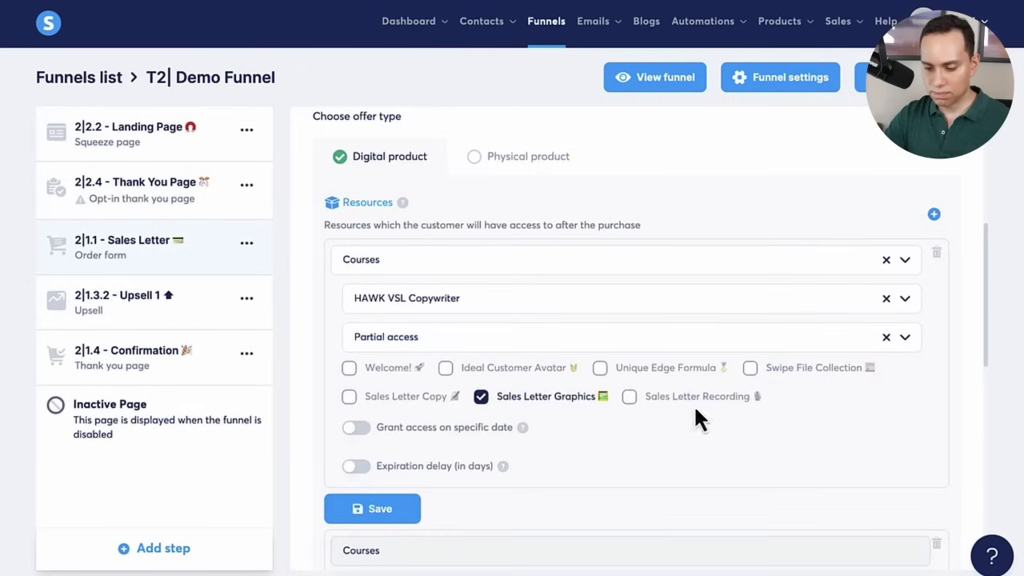
left_click(616, 373)
left_click(347, 511)
scroll(552, 352, "down", 3)
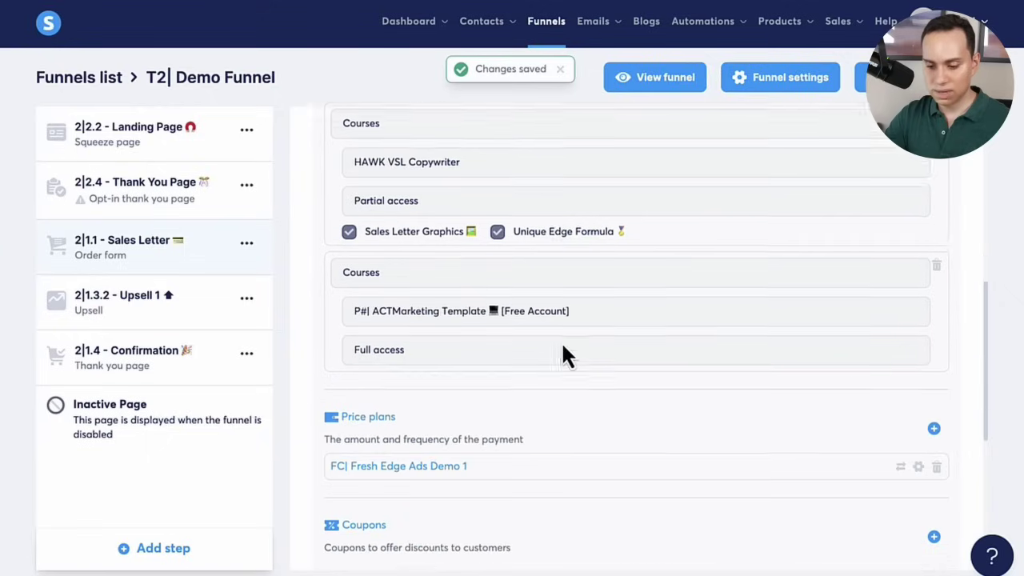
scroll(528, 248, "up", 2)
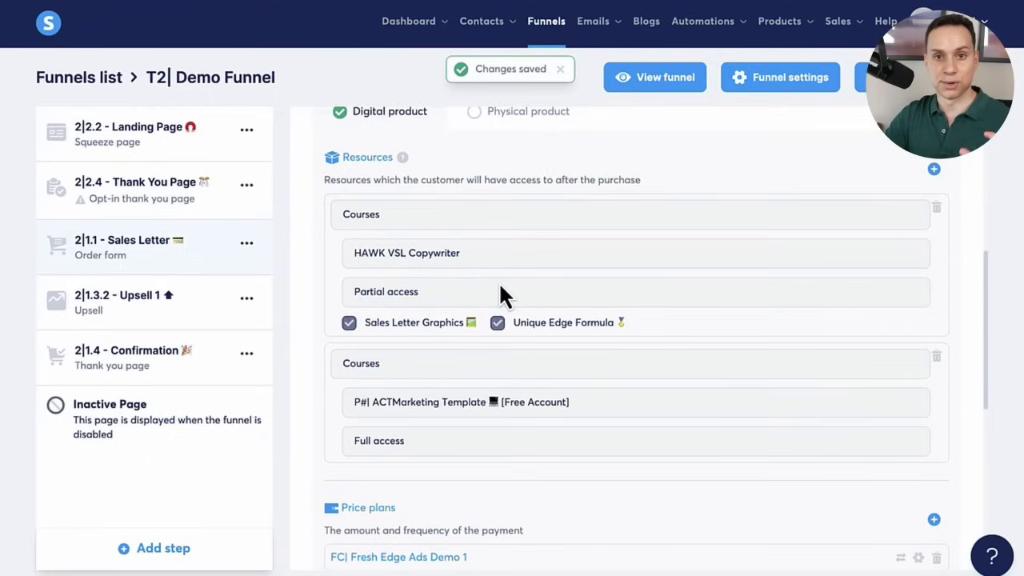
scroll(529, 276, "up", 1)
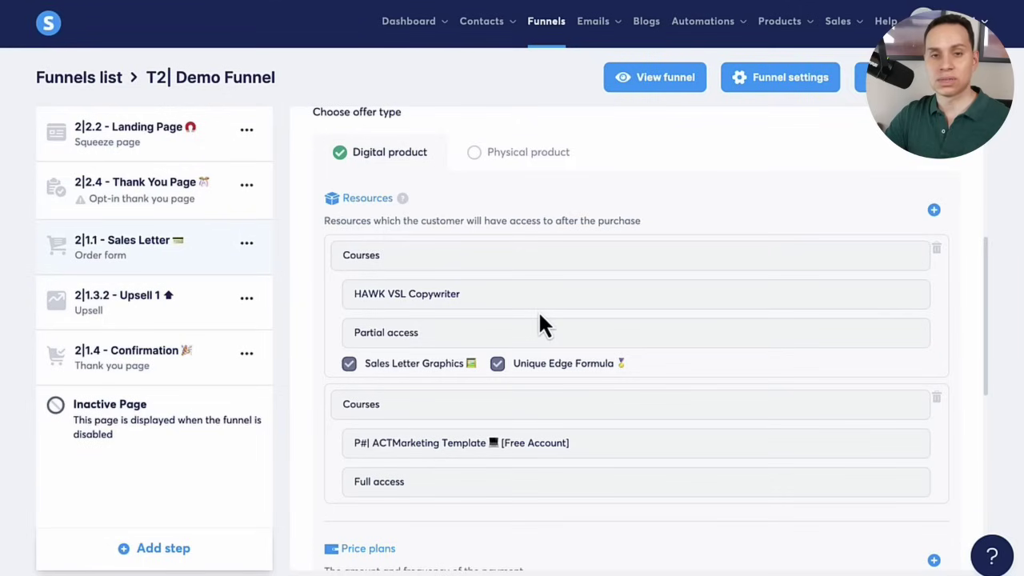
scroll(538, 316, "up", 1)
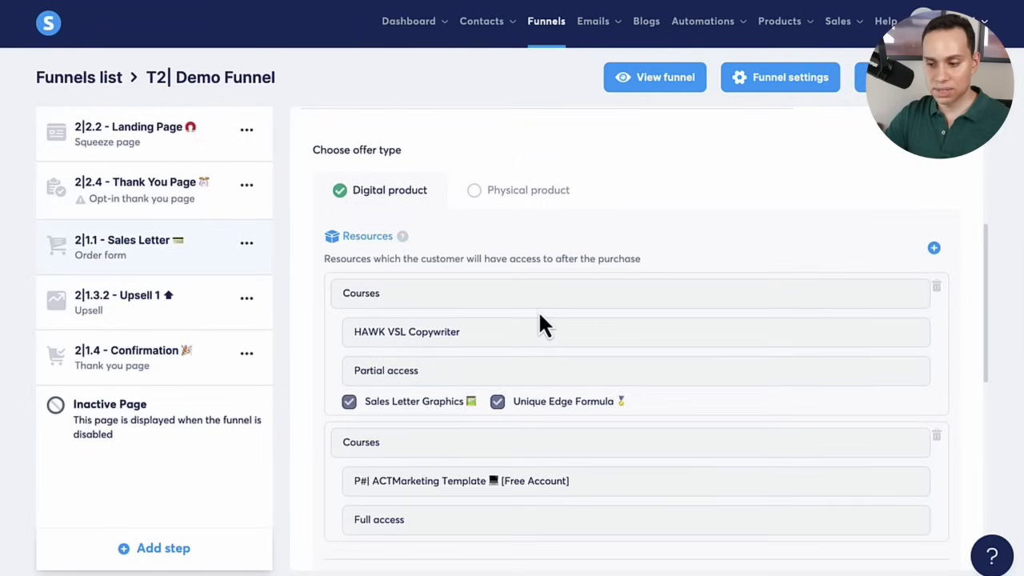
Look through the course bundles, viewing the blank bundle creation form and the courses inside the existing Bundle.
mouse_move(808, 35)
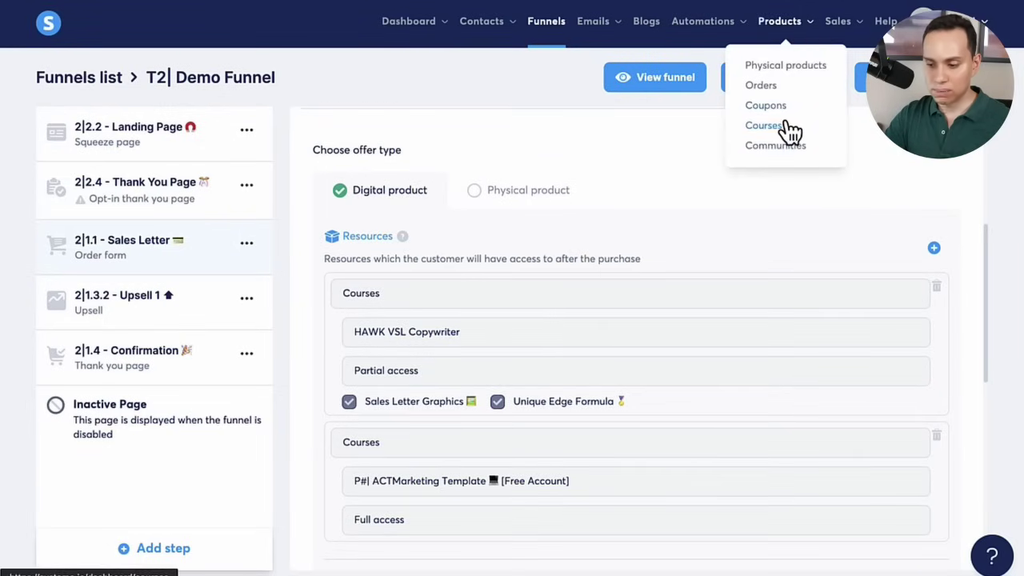
scroll(768, 132, "up", 5)
left_click(765, 128)
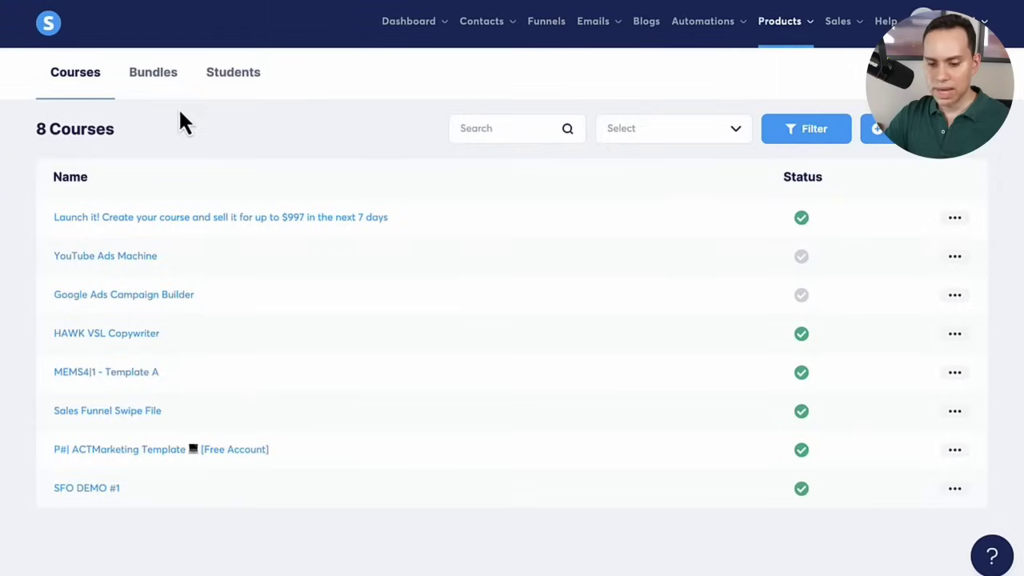
left_click(168, 84)
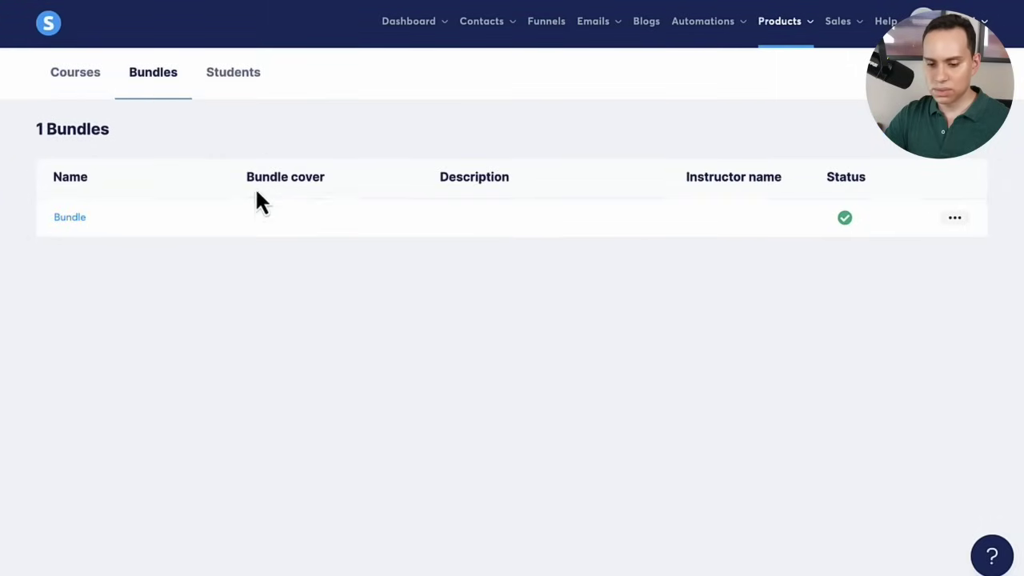
left_click(978, 129)
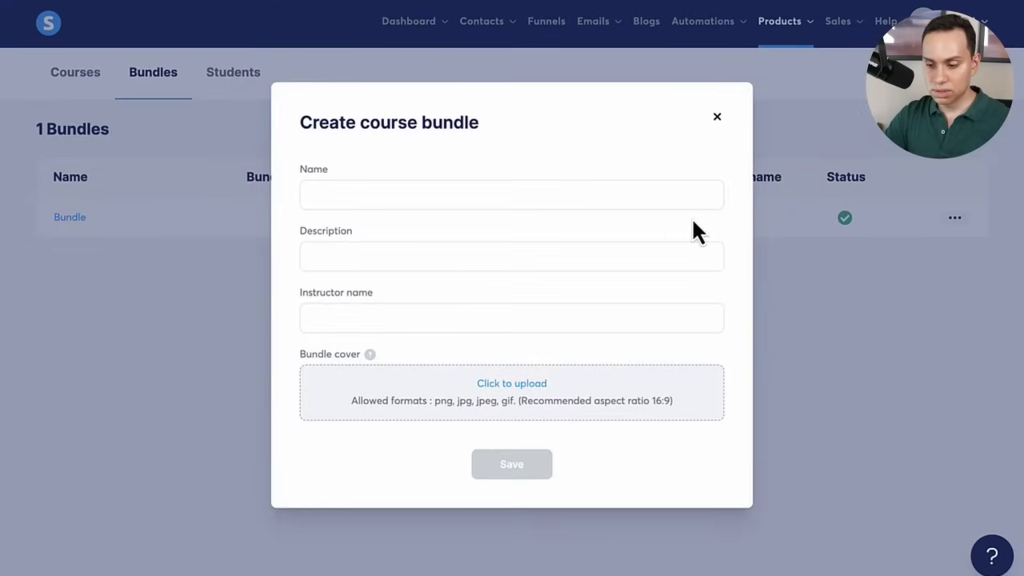
left_click(717, 120)
left_click(69, 219)
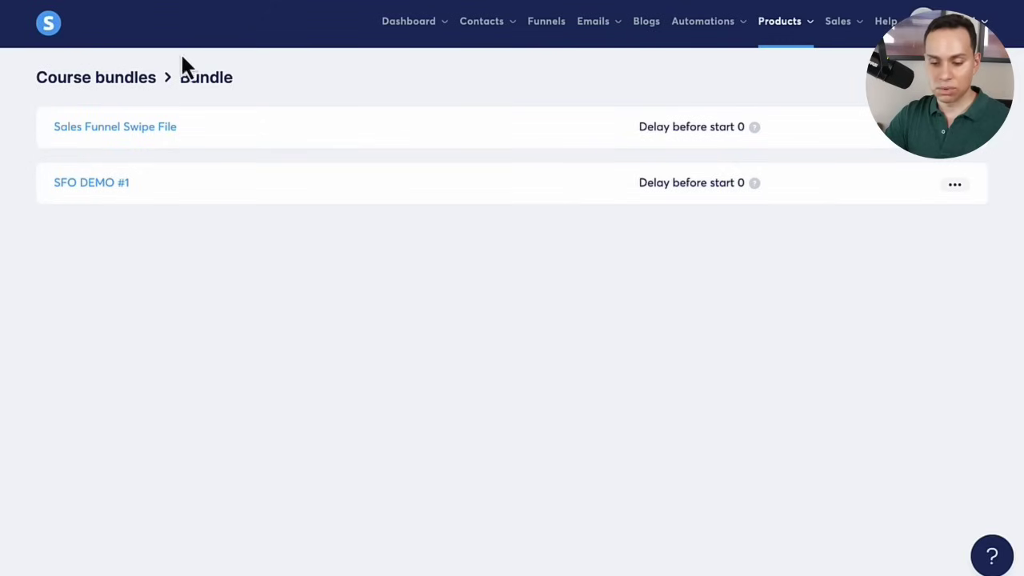
key("alt+Left")
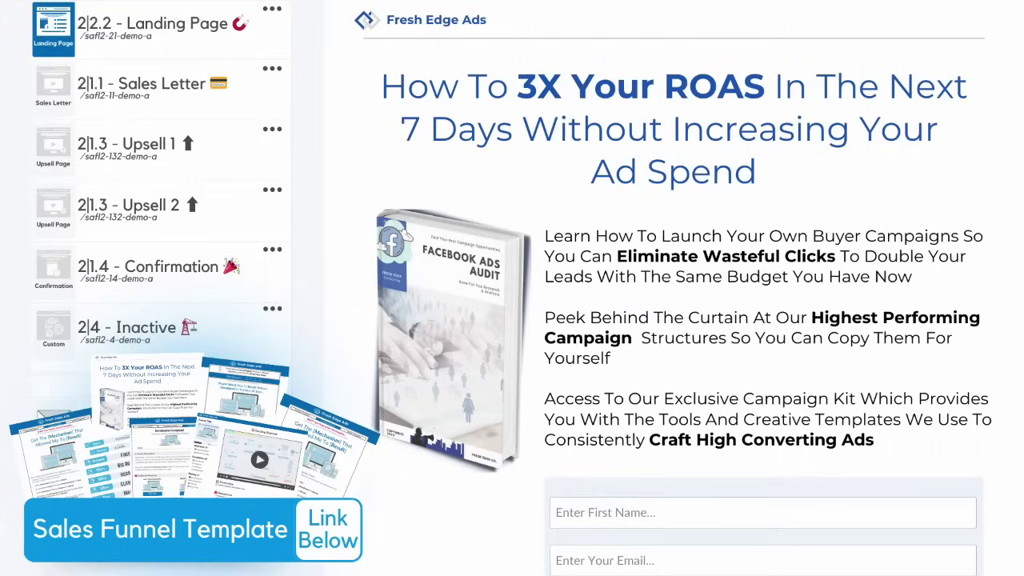
left_click(144, 88)
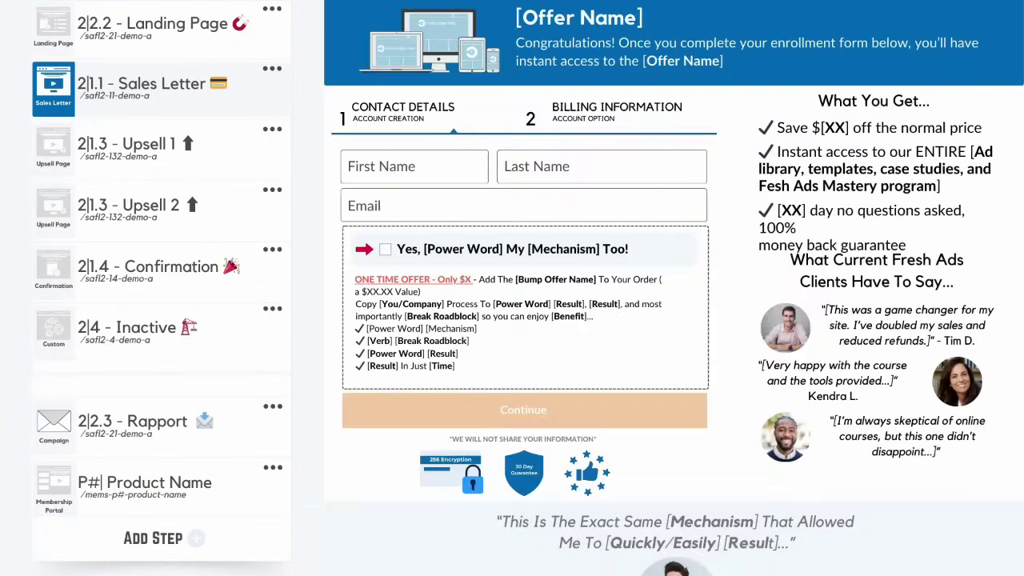
left_click(132, 424)
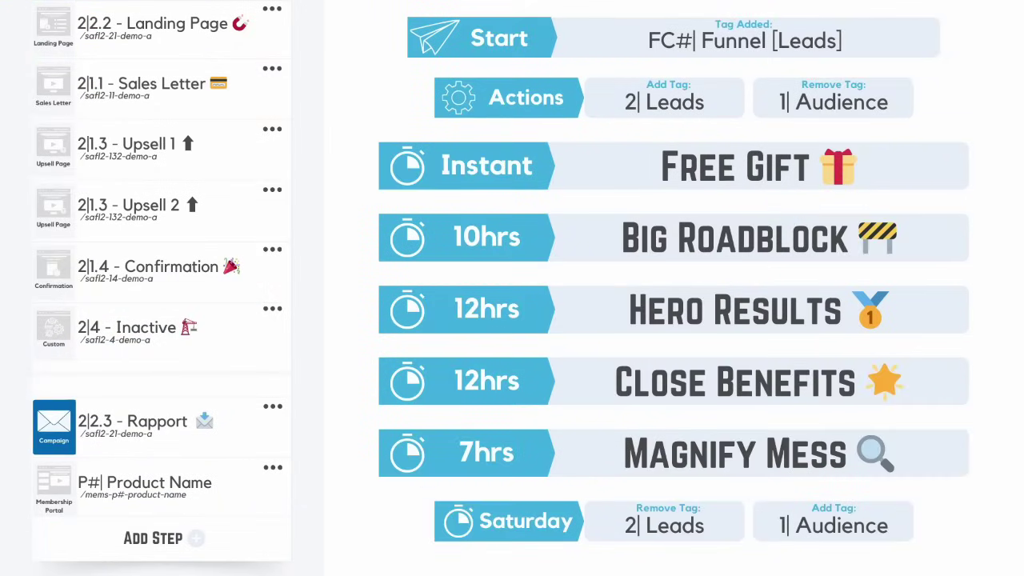
left_click(144, 485)
left_click(141, 85)
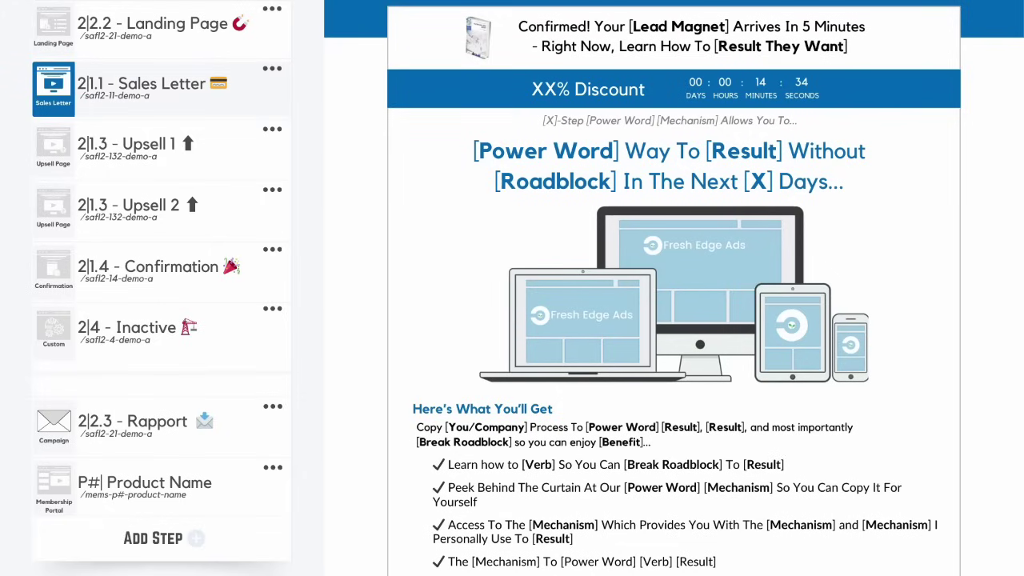
left_click(128, 206)
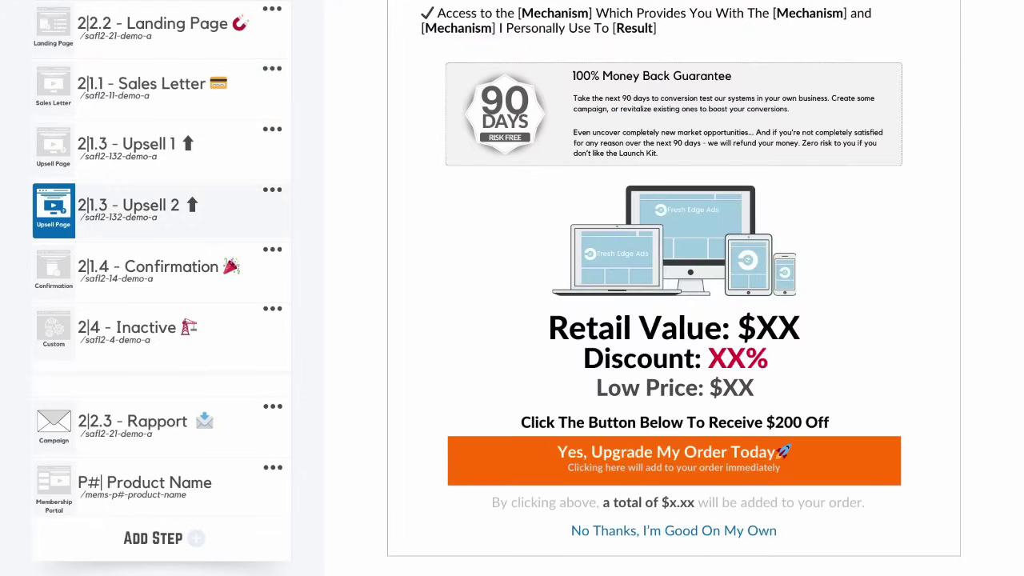
left_click(128, 145)
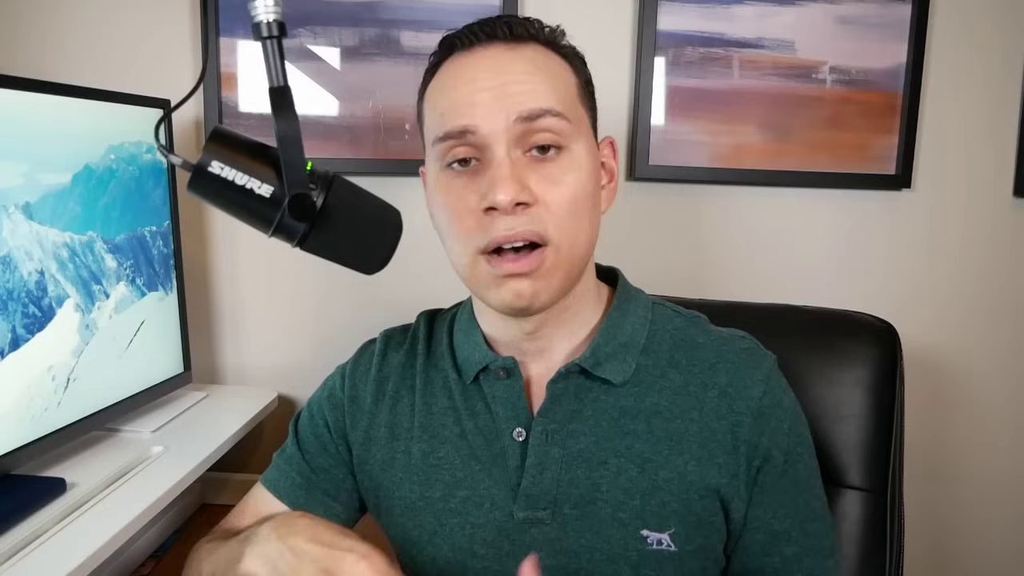